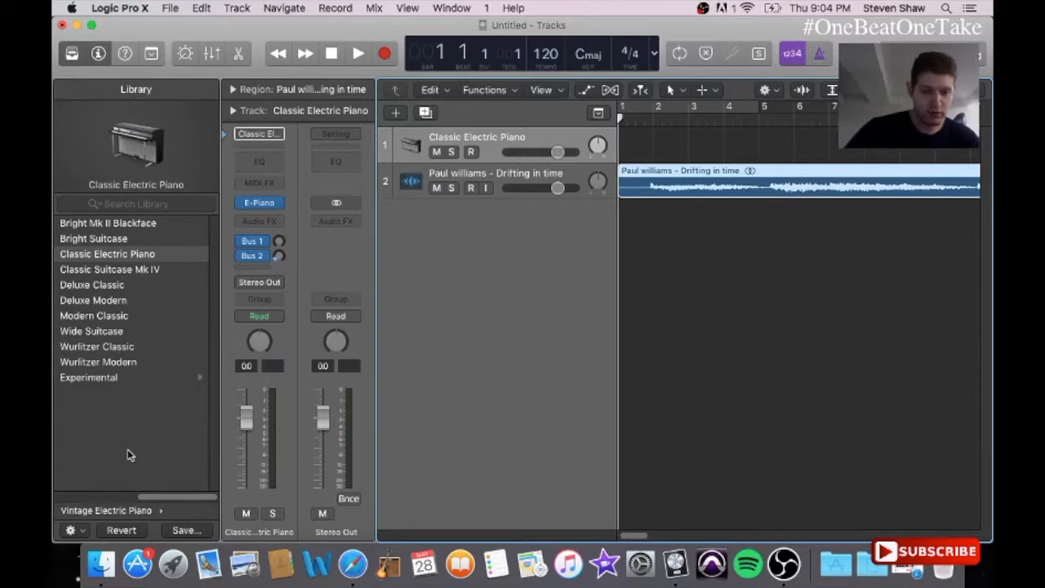
- Switch to Safari to view the YouTube source video "Paul williams - Drifting in time", and return to Logic Pro X
click(354, 576)
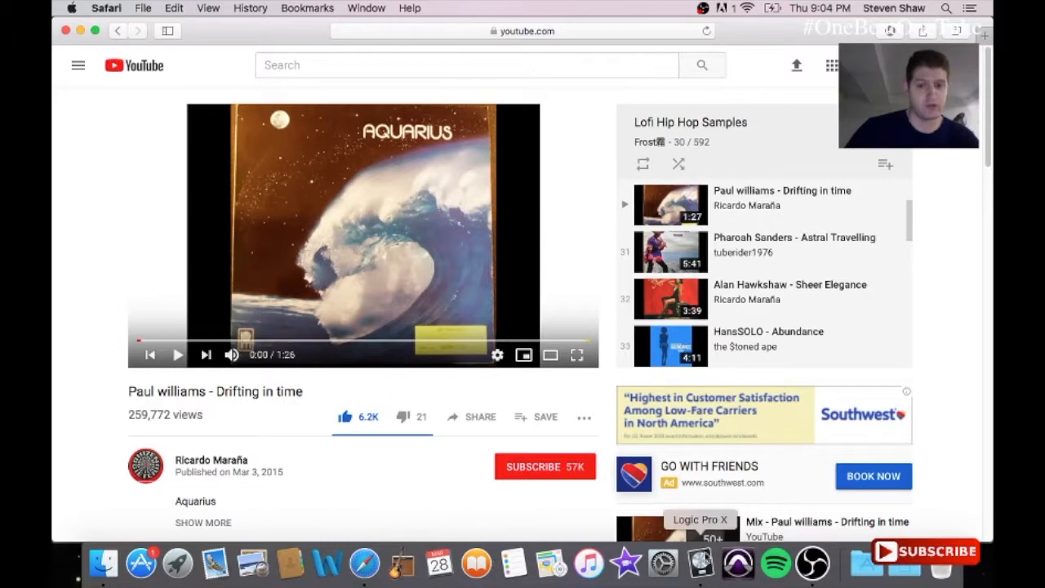
click(707, 566)
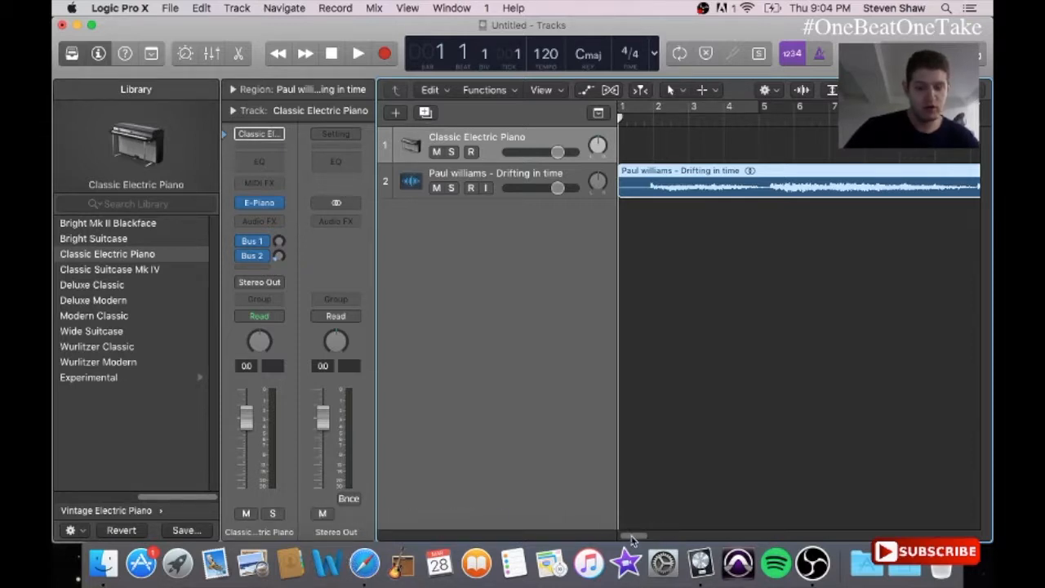
- Set snapping to Samples and trim the silence off the start of the "Paul williams - Drifting in time" region, so its audio starts at bar 1
drag(633, 537, 629, 535)
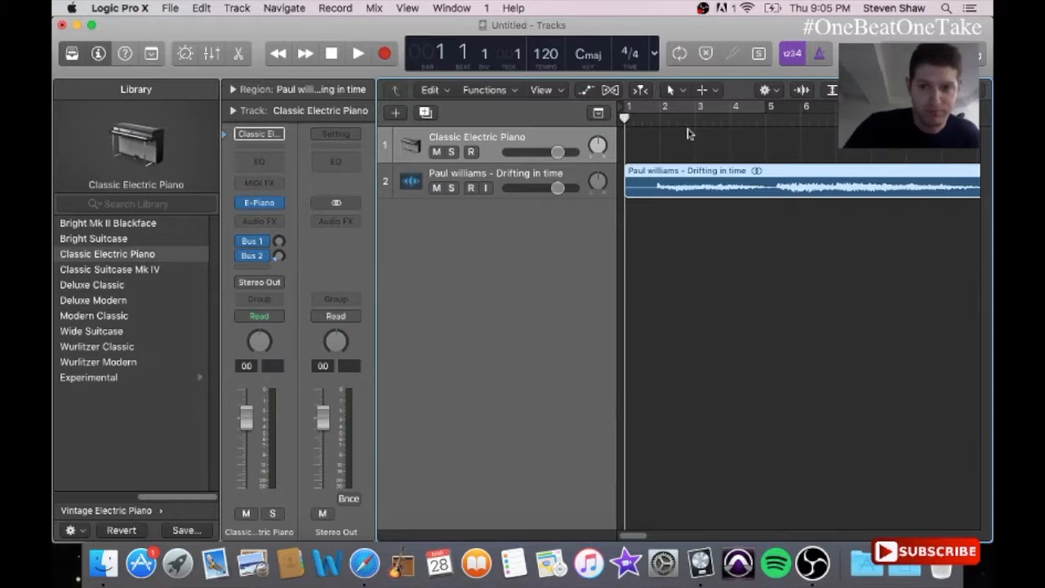
key(super+Down)
key(super+Down)
key(super+Down)
key(super+Down)
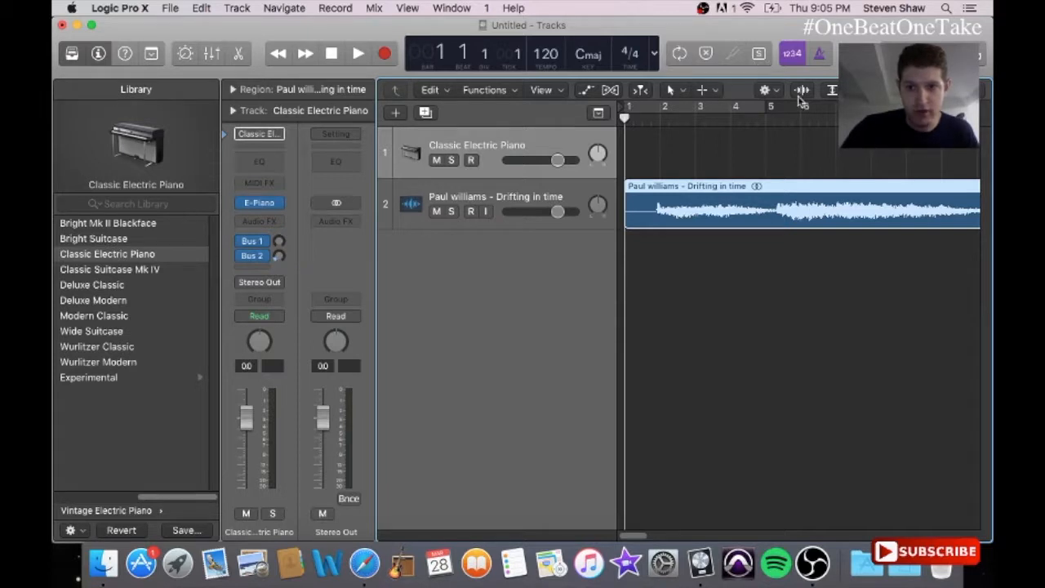
click(768, 90)
mouse_move(784, 107)
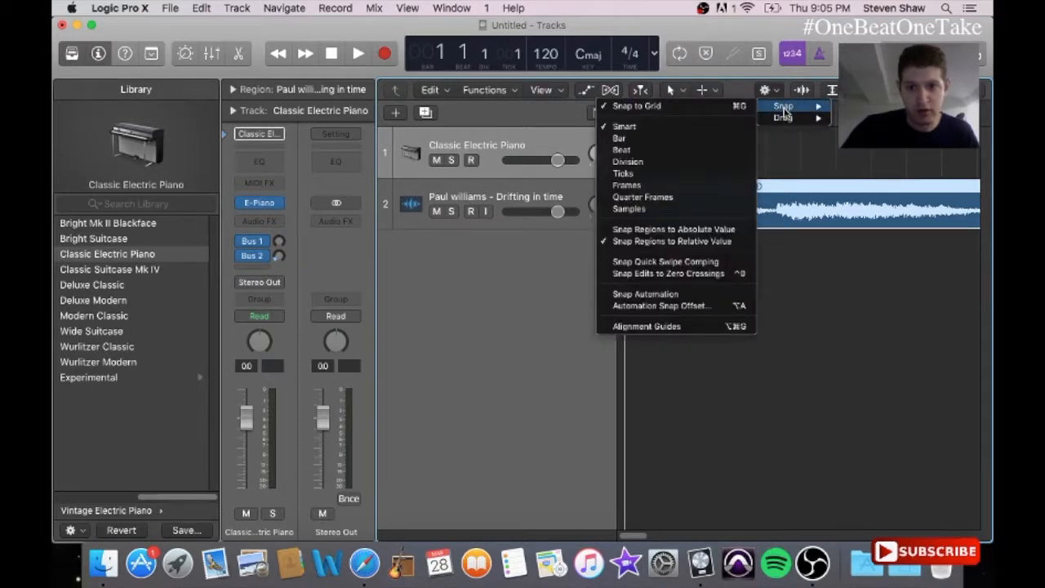
click(667, 208)
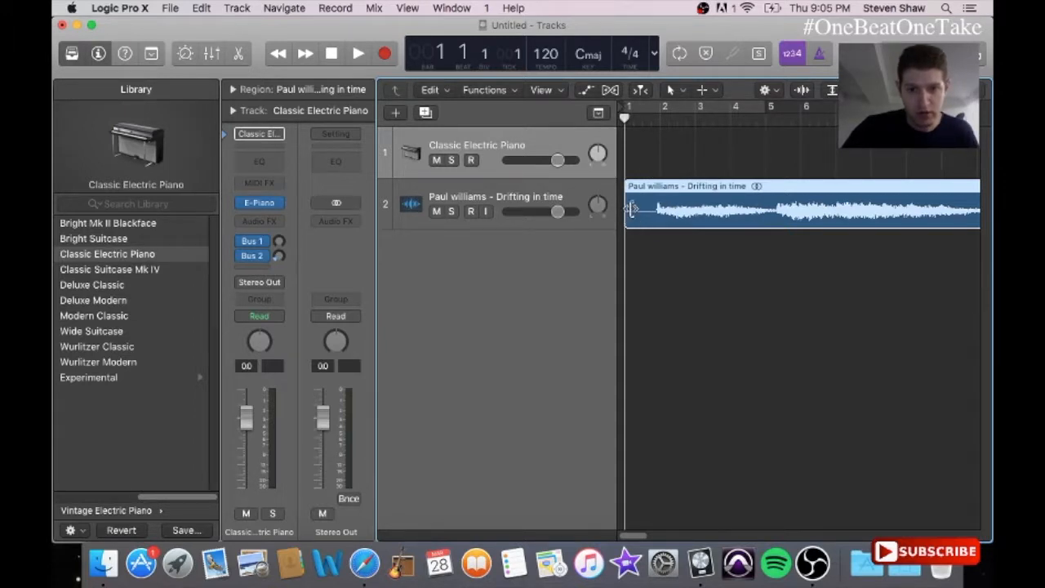
drag(630, 226, 652, 202)
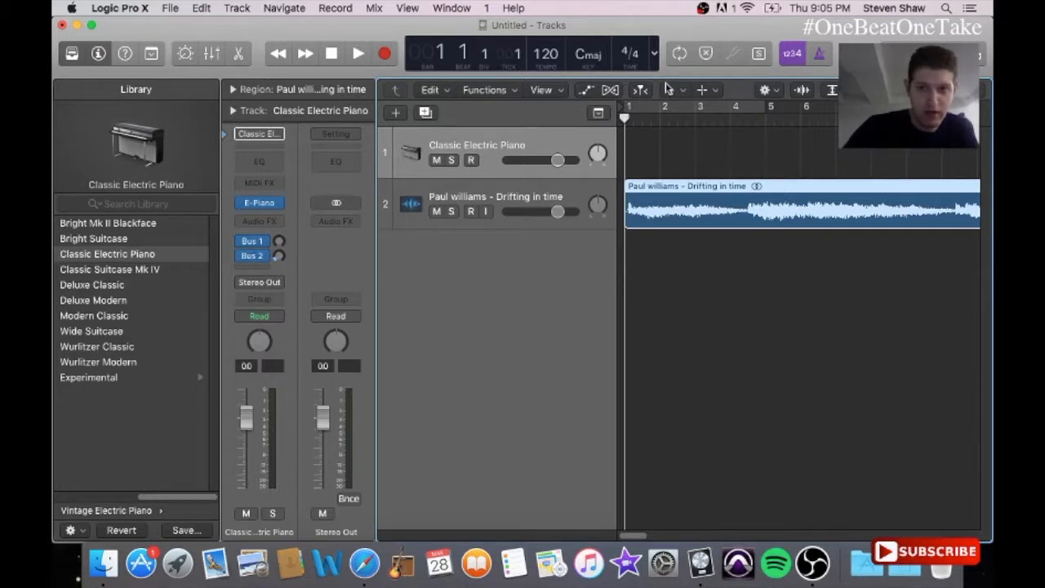
- Choose the Scissors tool, play the sample from bar 1 and split the region where the second swell starts, at about 4 2 4
click(684, 91)
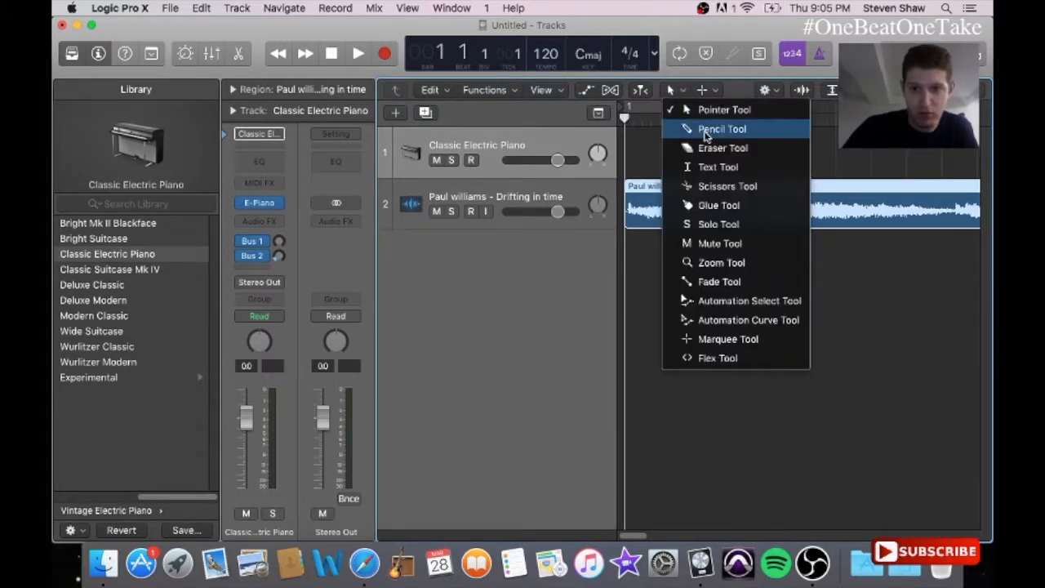
click(733, 188)
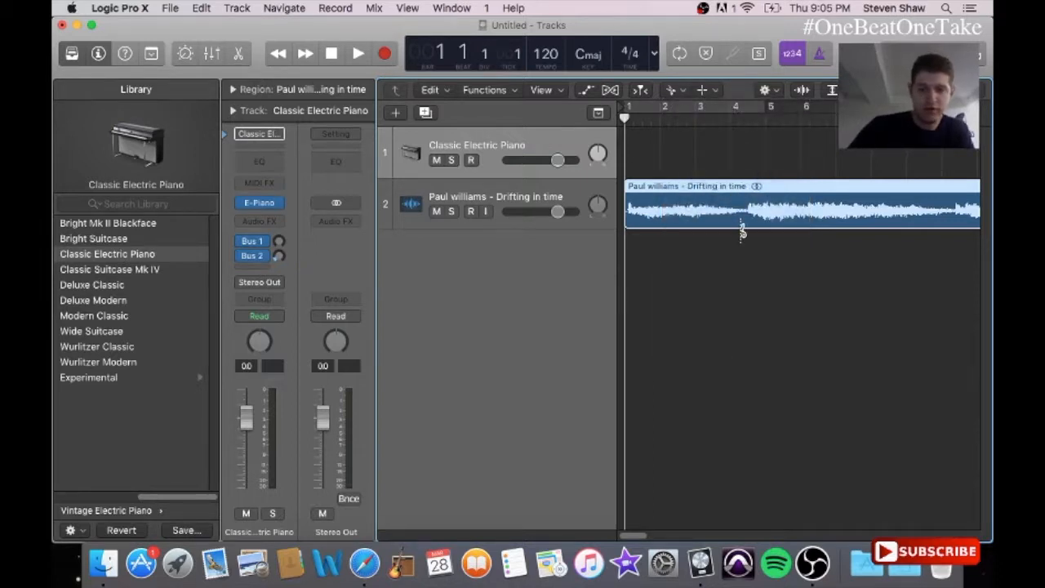
drag(635, 536, 635, 537)
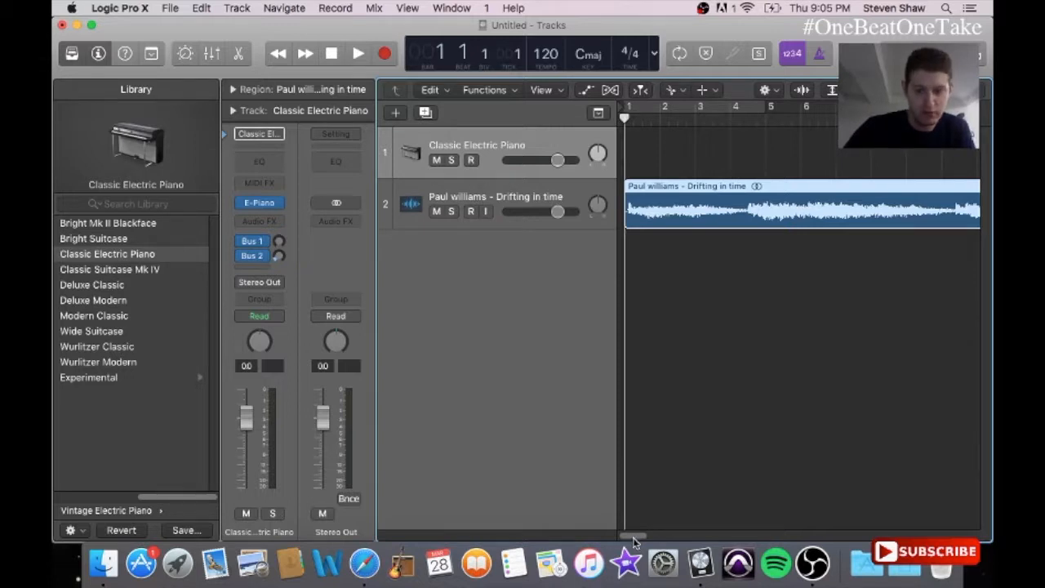
key(XF86AudioRaiseVolume)
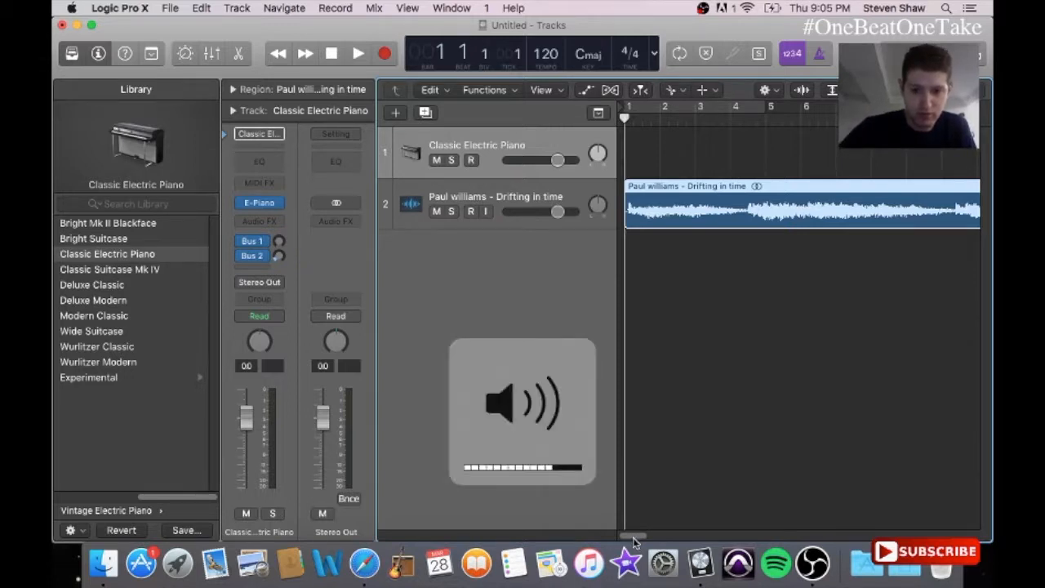
key(space)
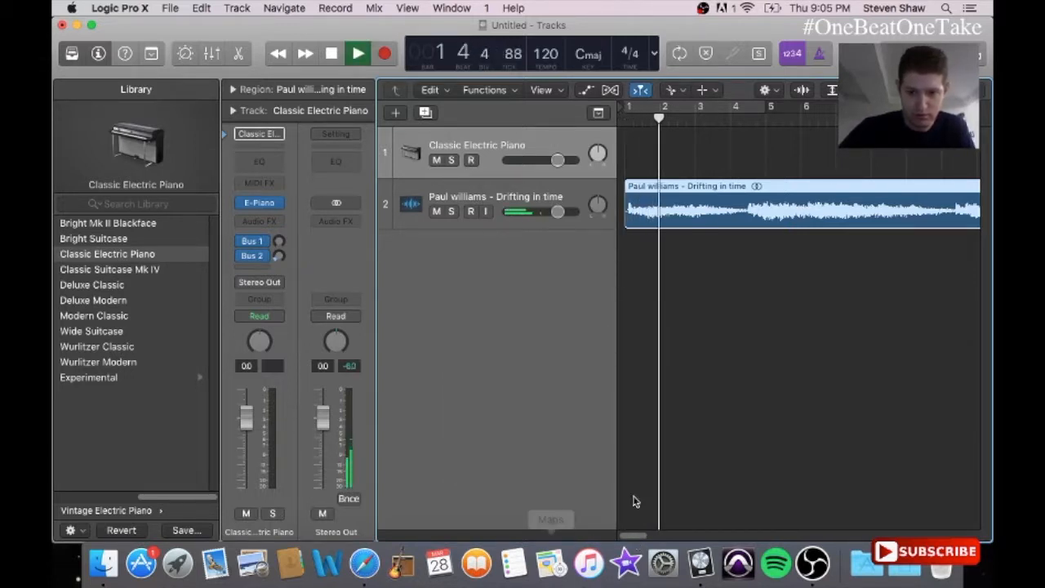
drag(640, 536, 645, 537)
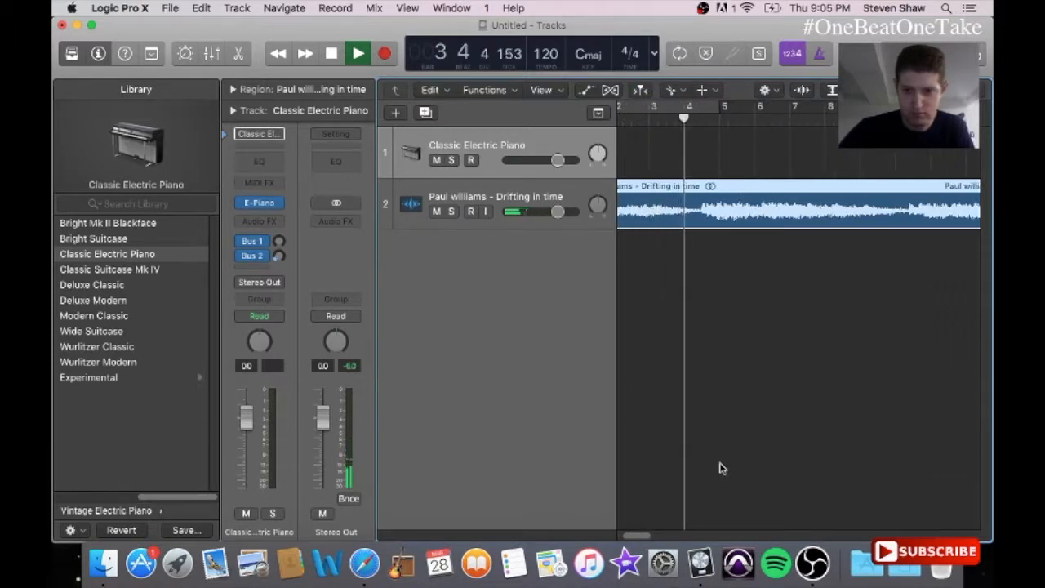
key(space)
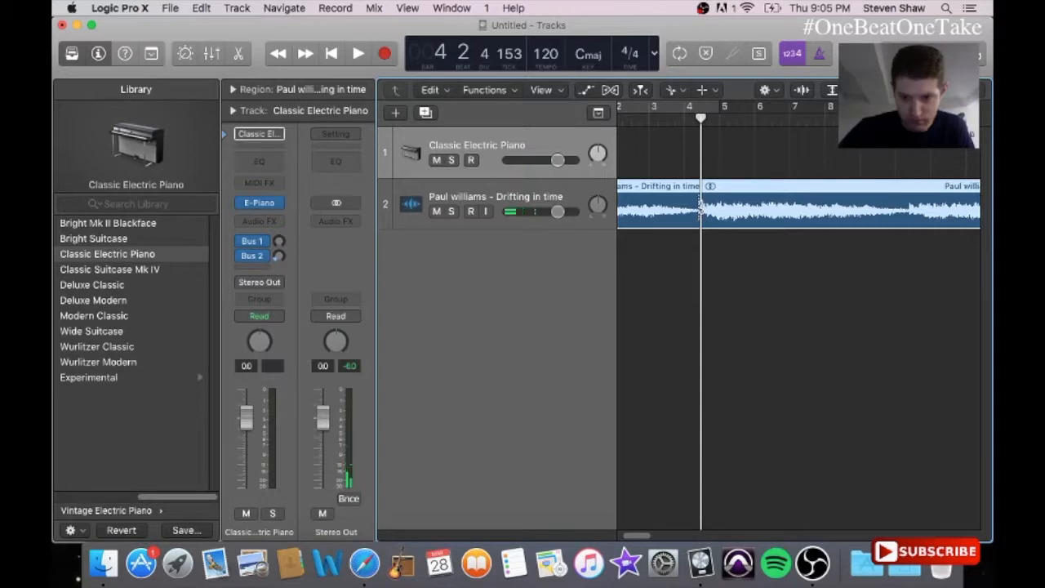
key(super+t)
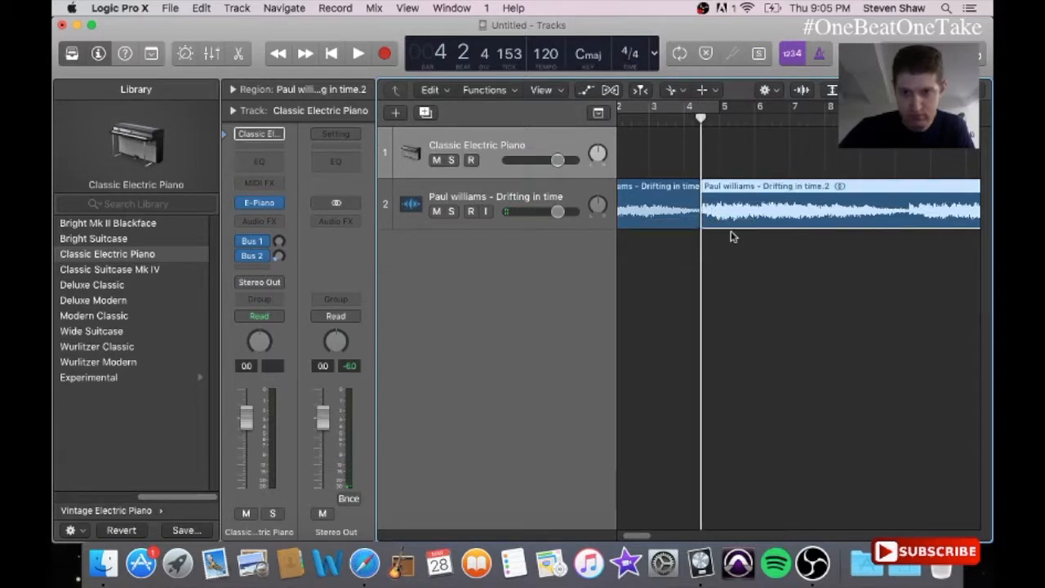
- Play on from the first cut and split the audio region at the next swell, at about bar 10 beat 2
key(space)
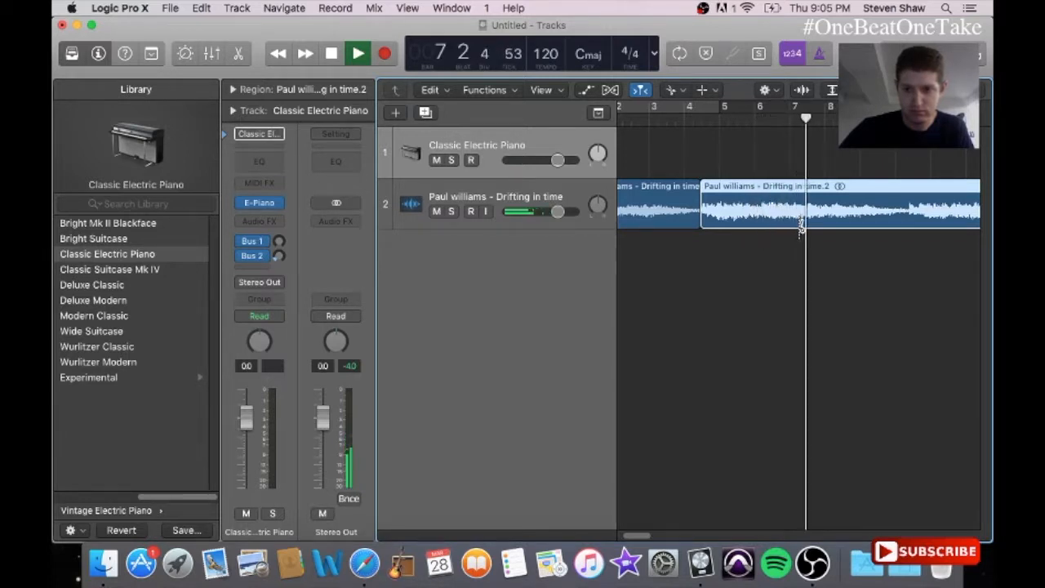
drag(634, 535, 655, 536)
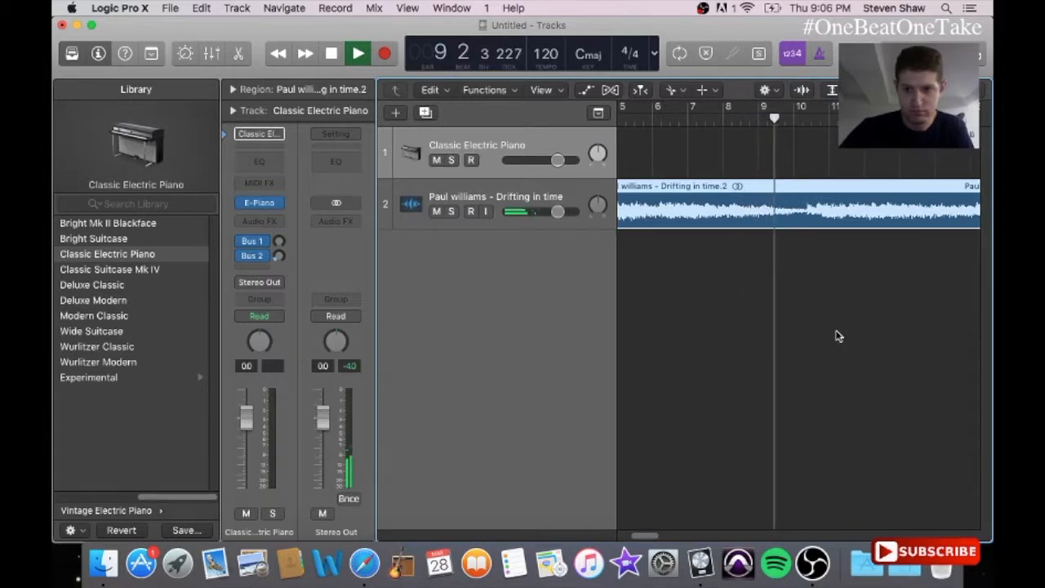
key(space)
key(space)
key(space)
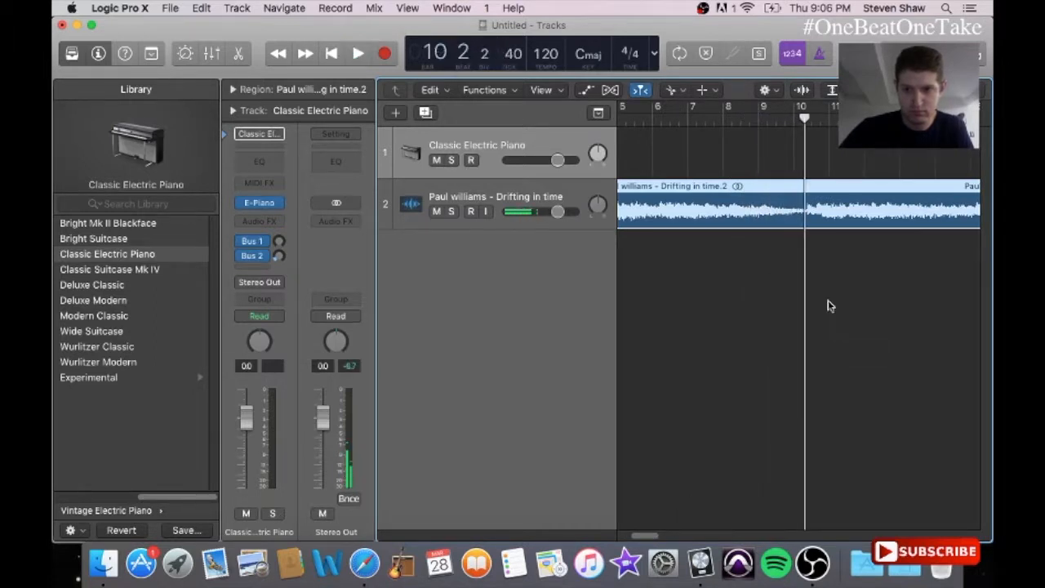
click(806, 209)
- Play the following section and split the audio region at about 15 1 2
key(space)
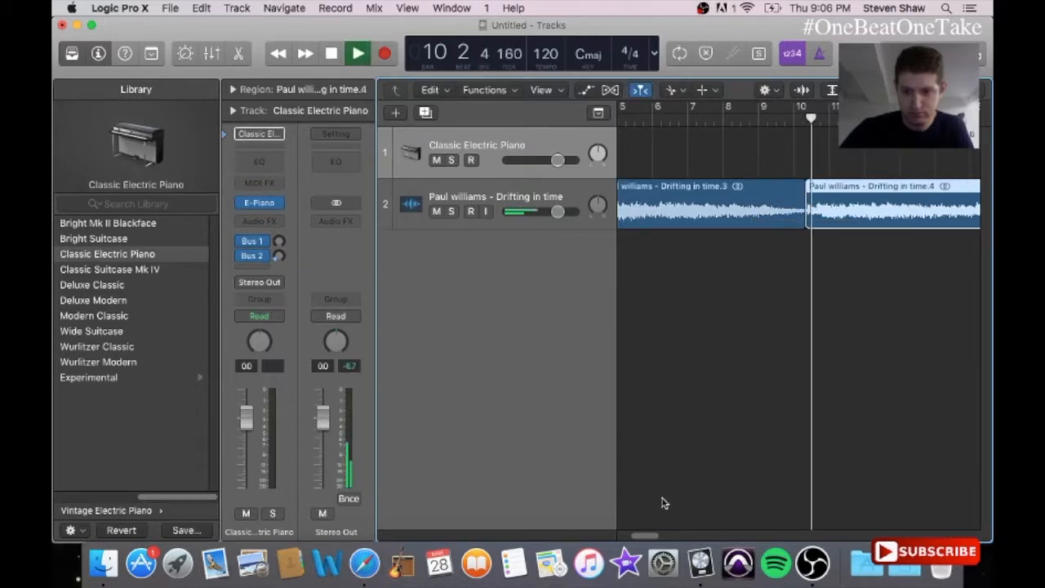
drag(653, 535, 666, 541)
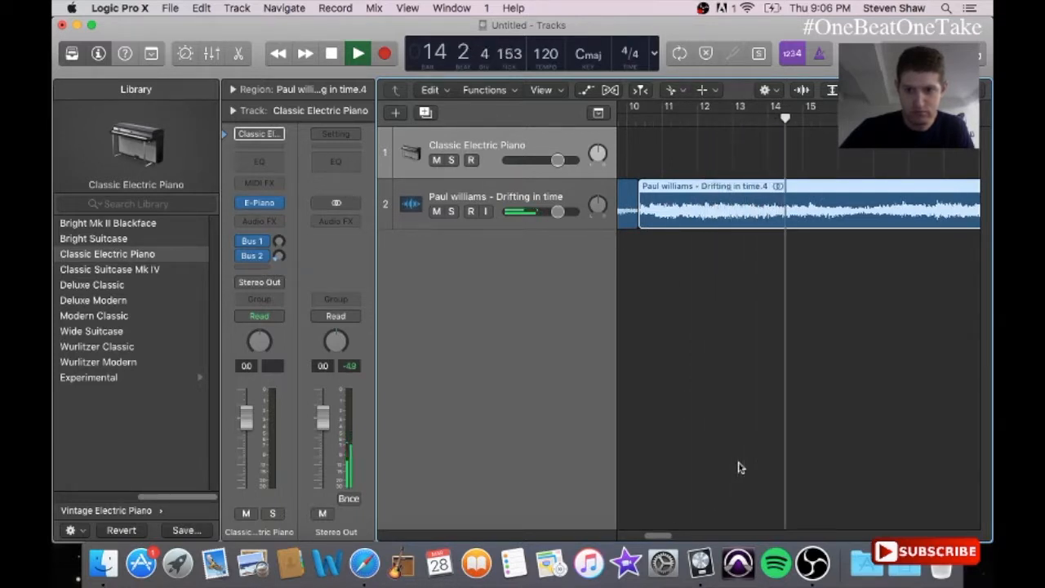
key(space)
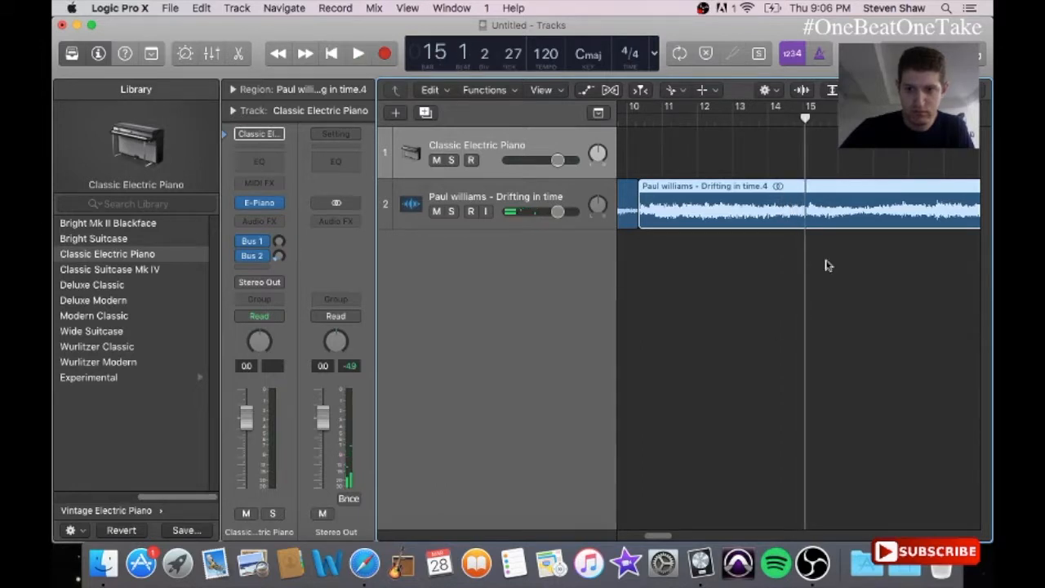
click(806, 209)
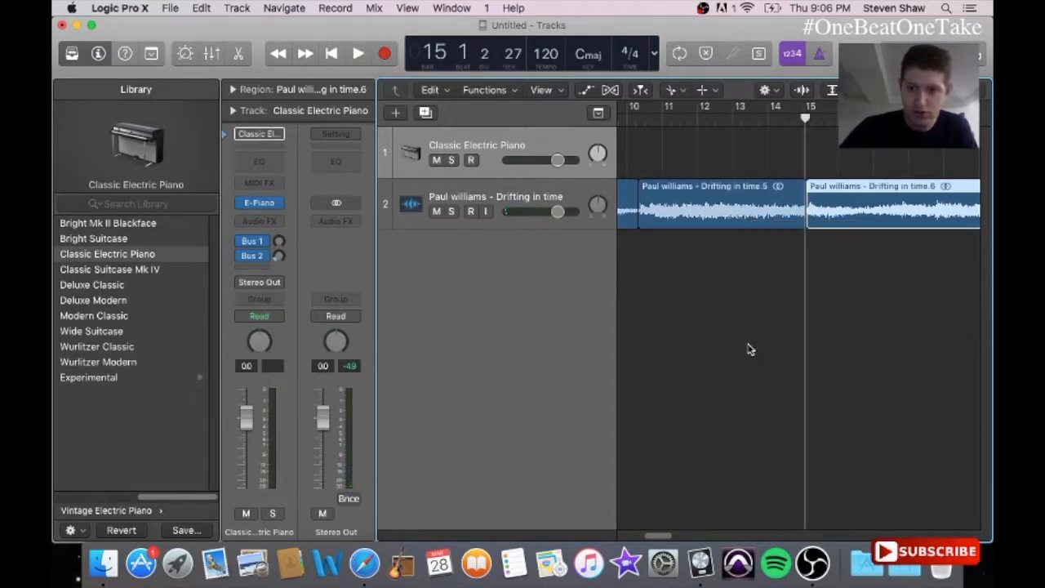
- Play on from bar 15 and split the audio region at about bar 17
drag(655, 537, 667, 536)
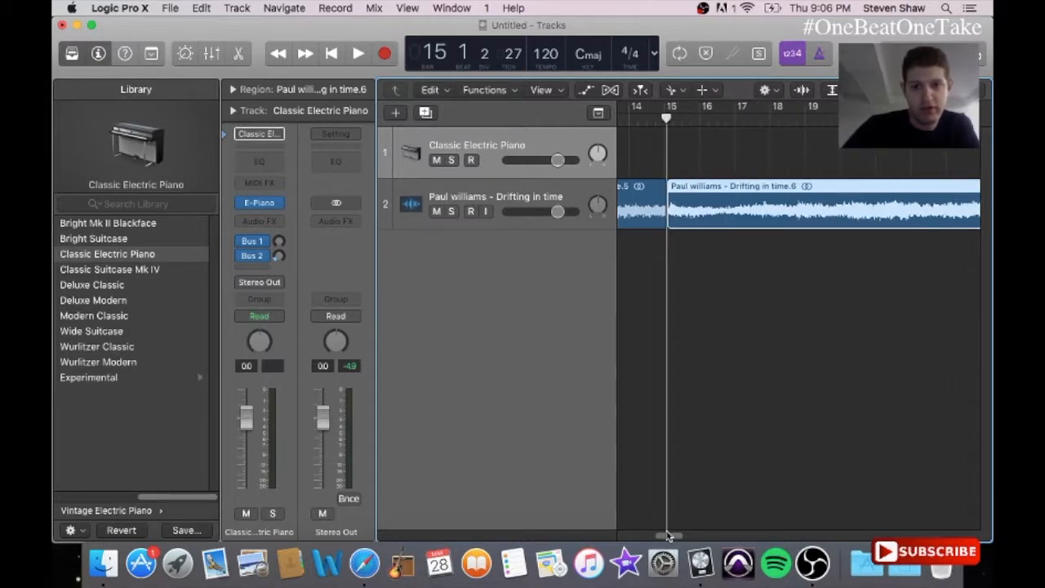
drag(667, 536, 663, 536)
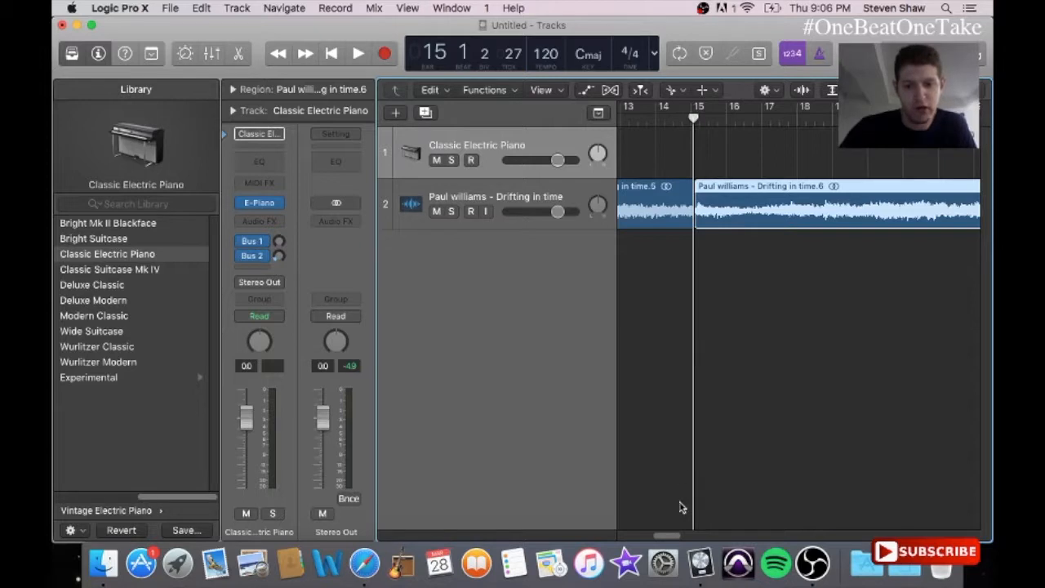
key(space)
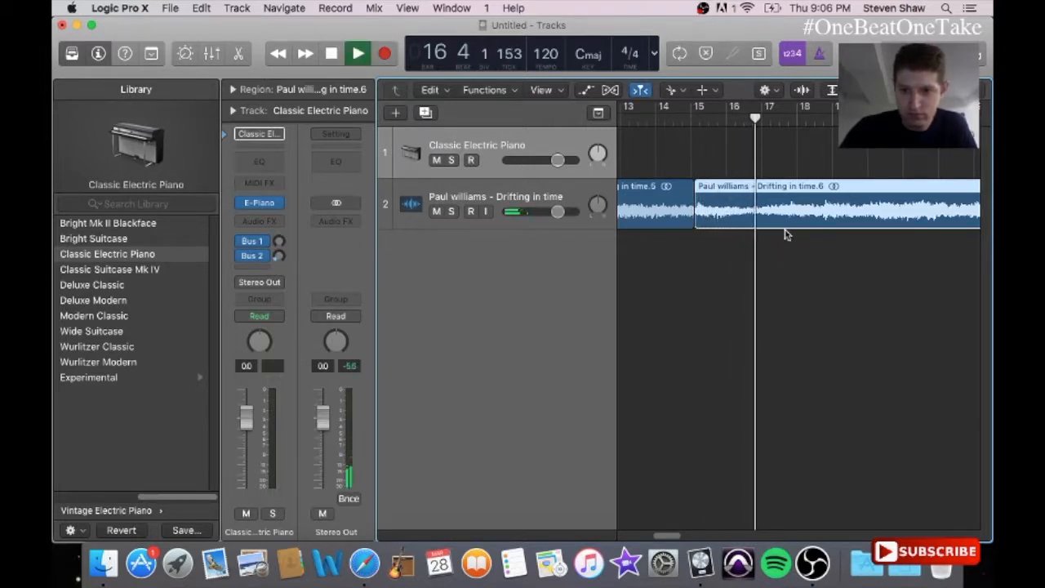
click(764, 208)
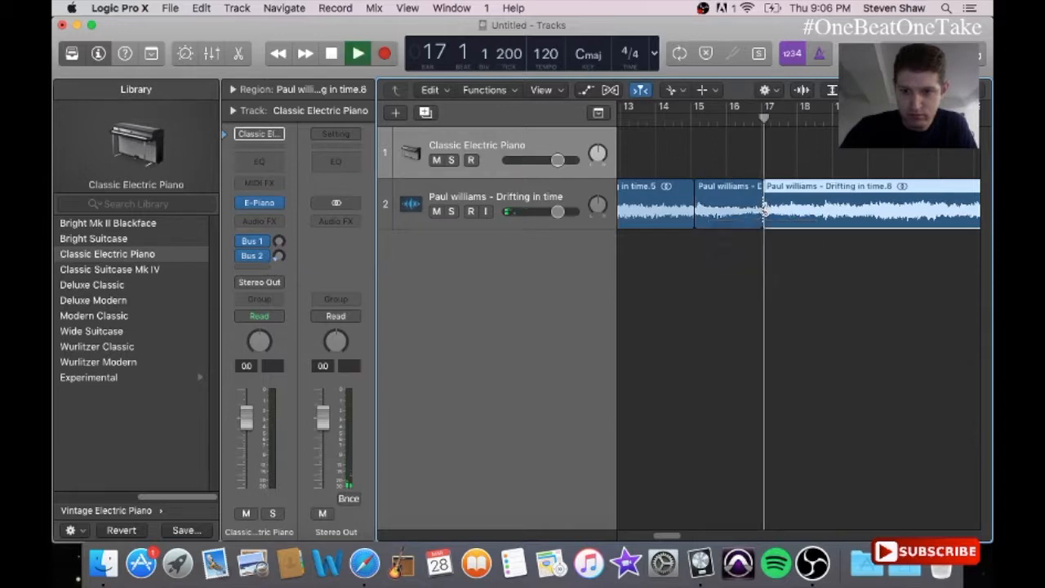
- Play on and split the audio region just before bar 20, at 19 4 4 240
drag(671, 536, 682, 535)
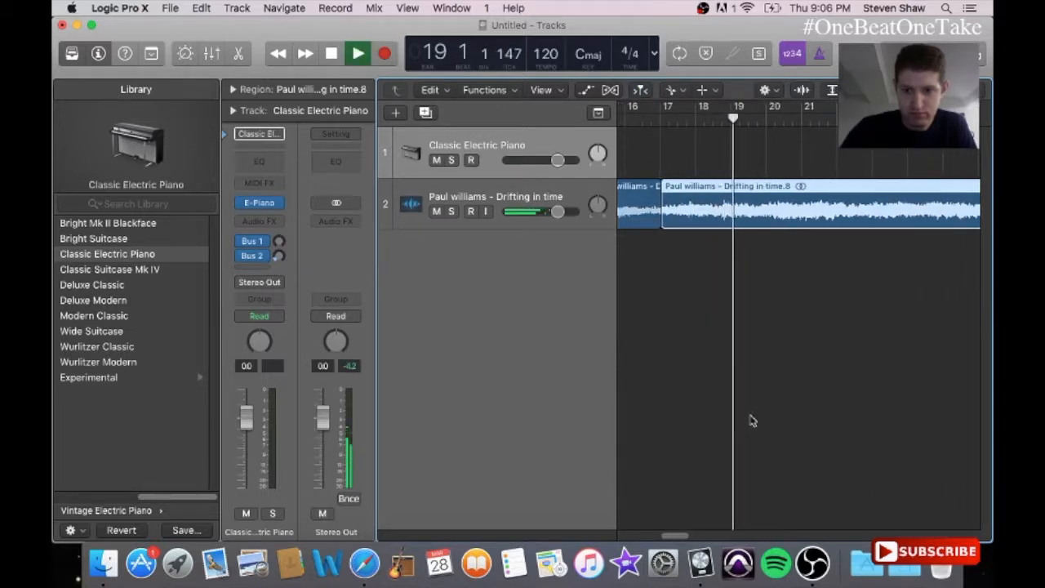
key(space)
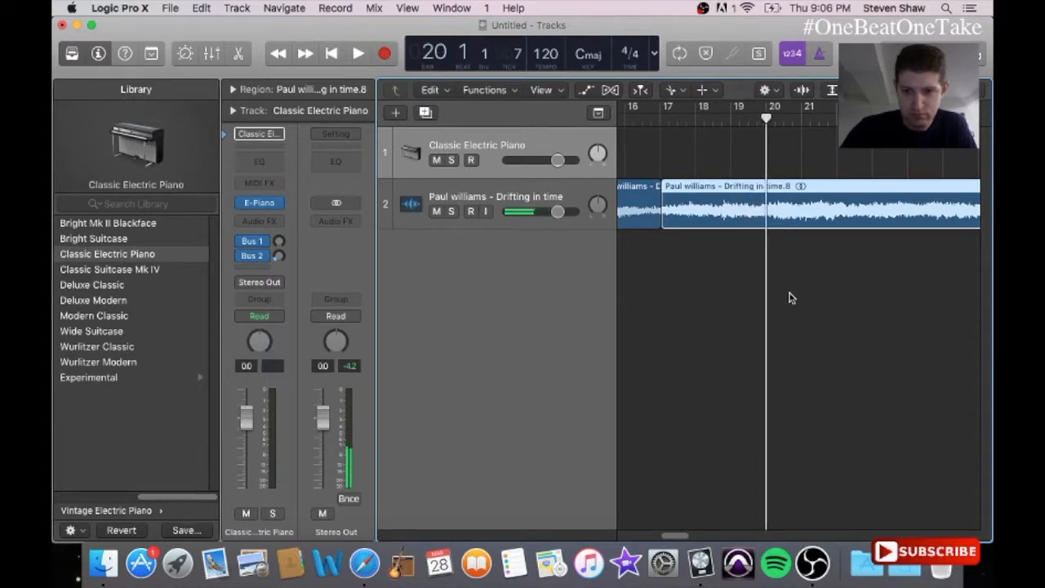
click(767, 208)
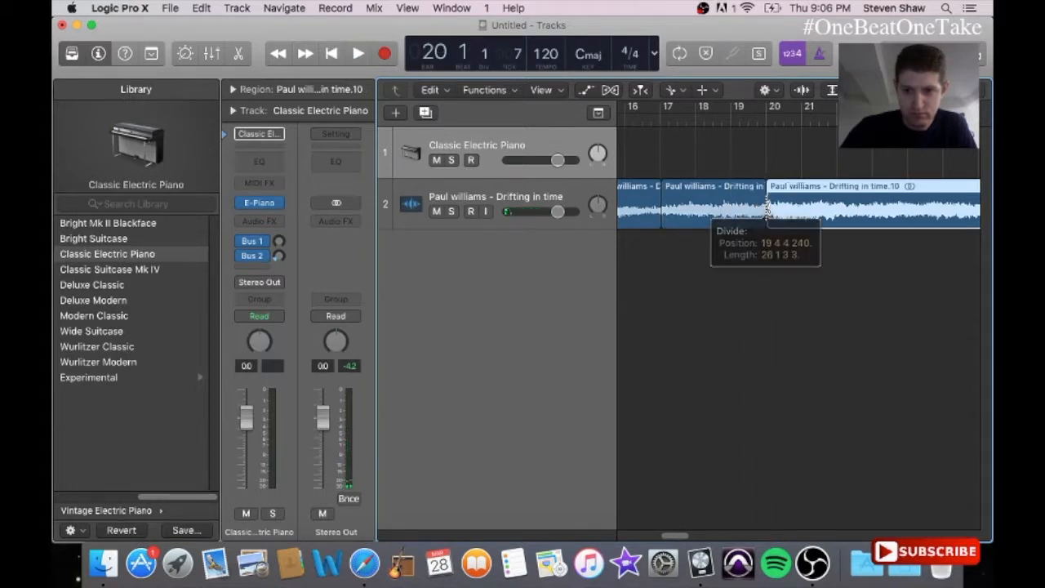
- Play on and split the audio region just before bar 23, at 22 4 4 160
key(space)
drag(685, 536, 692, 539)
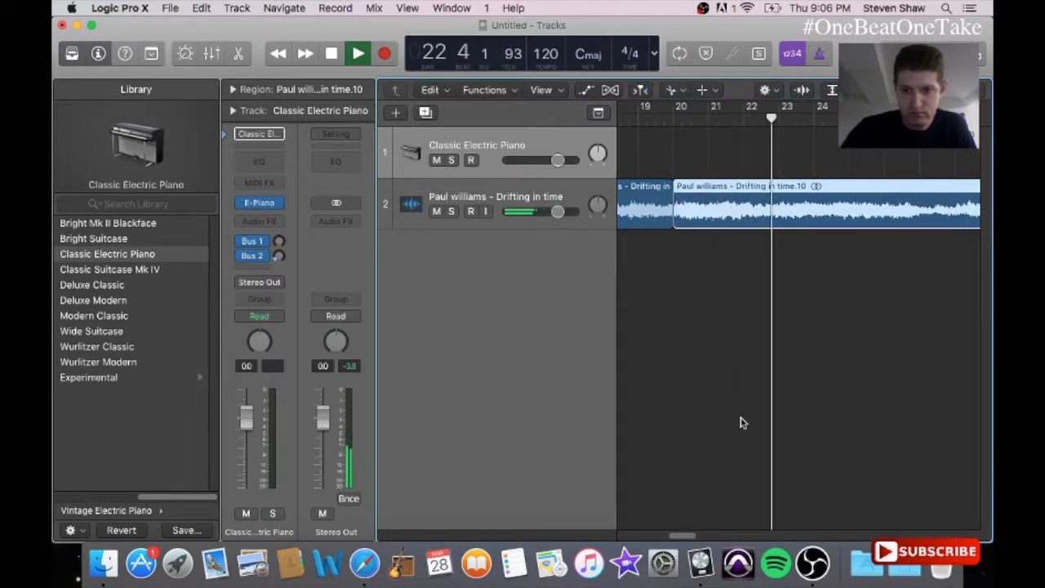
key(space)
click(779, 202)
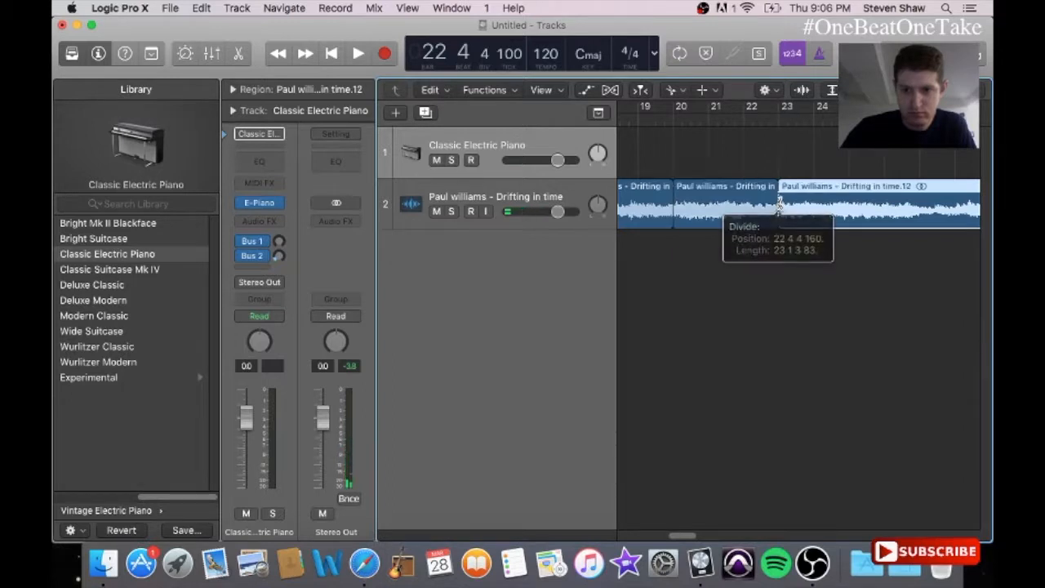
- Play the next section and split the audio region at about bar 24 beat 3
key(space)
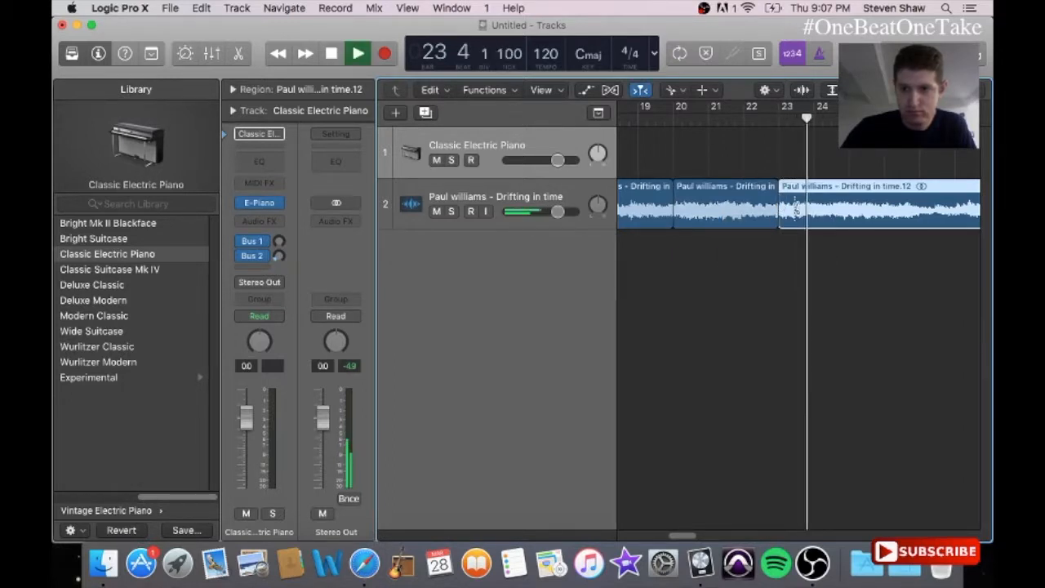
key(space)
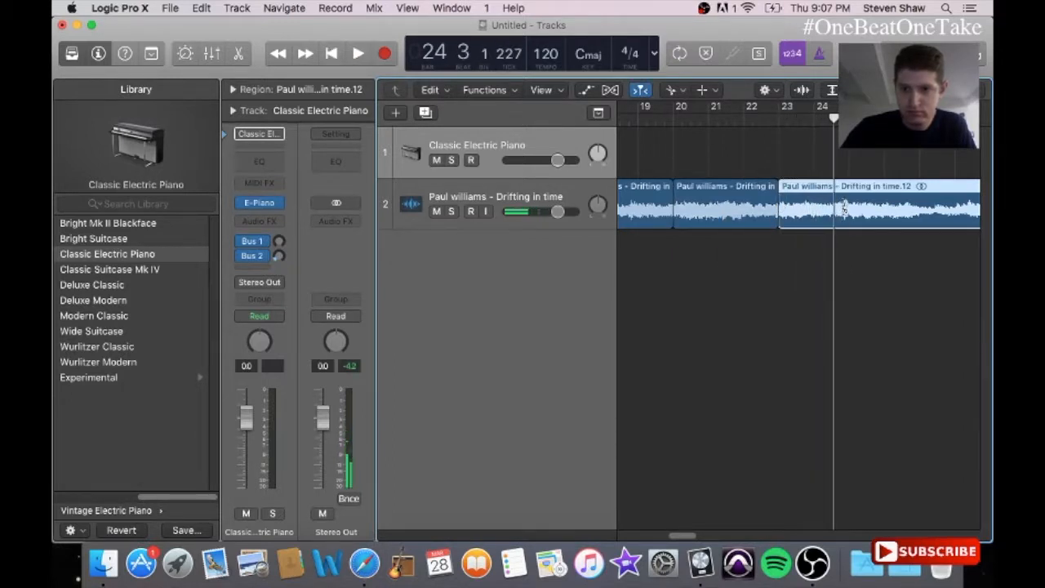
click(835, 204)
- Play on from bar 24 and split the audio region at about bar 27 beat 2
key(space)
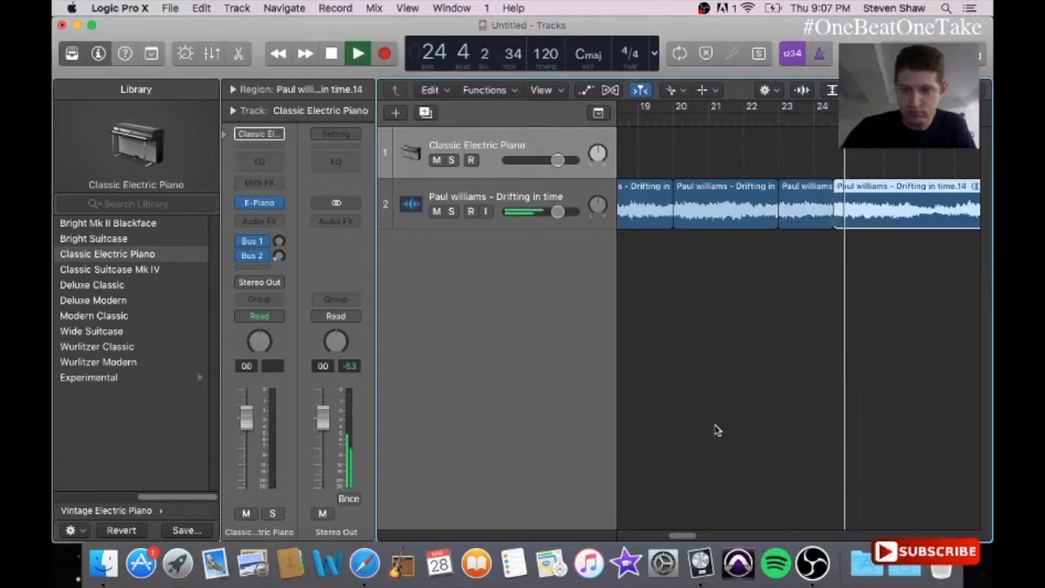
drag(681, 536, 693, 537)
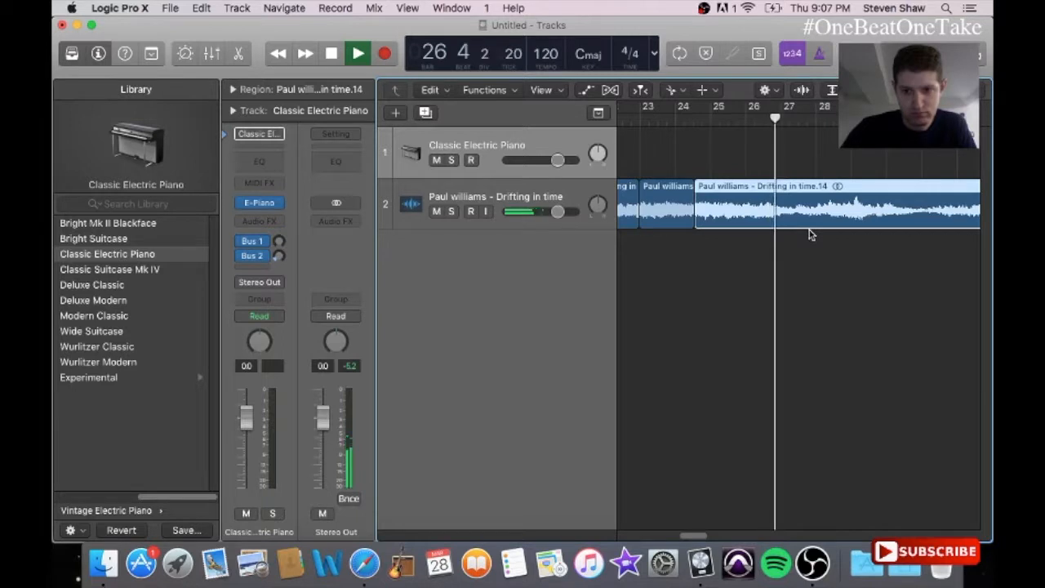
key(space)
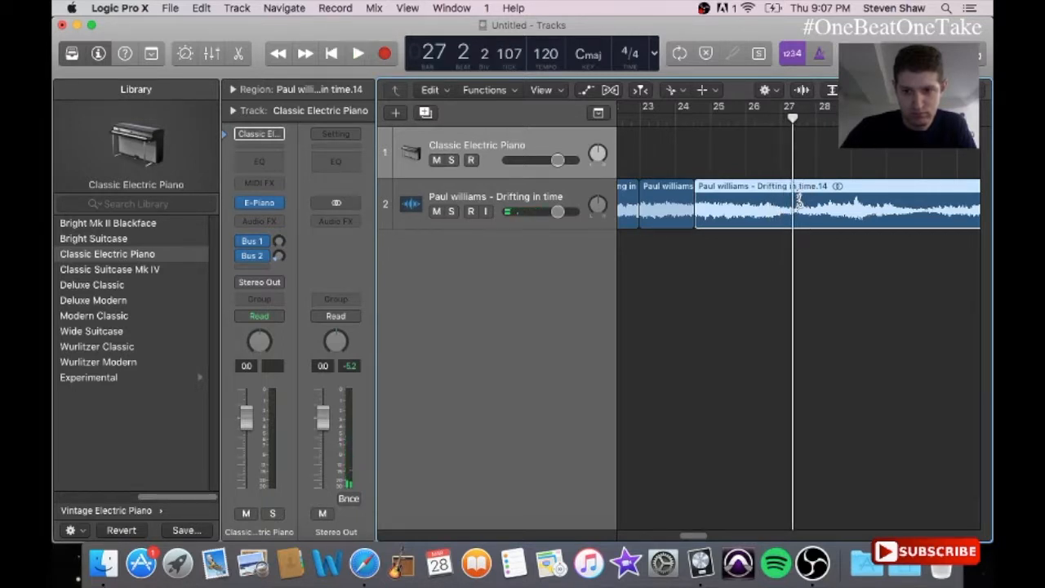
click(794, 200)
- Play on and split the audio region just after the start of bar 31
key(space)
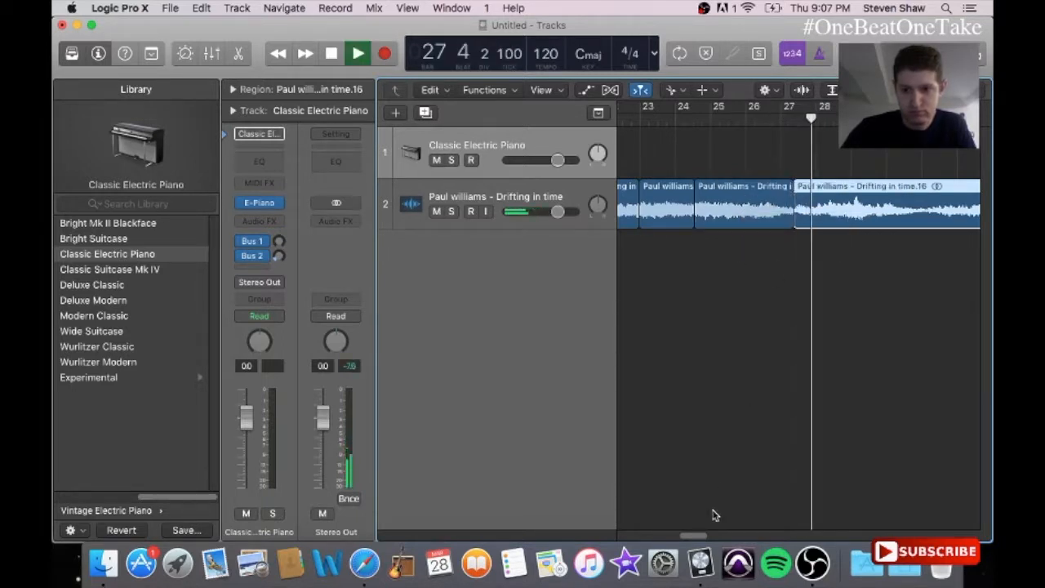
drag(698, 535, 707, 536)
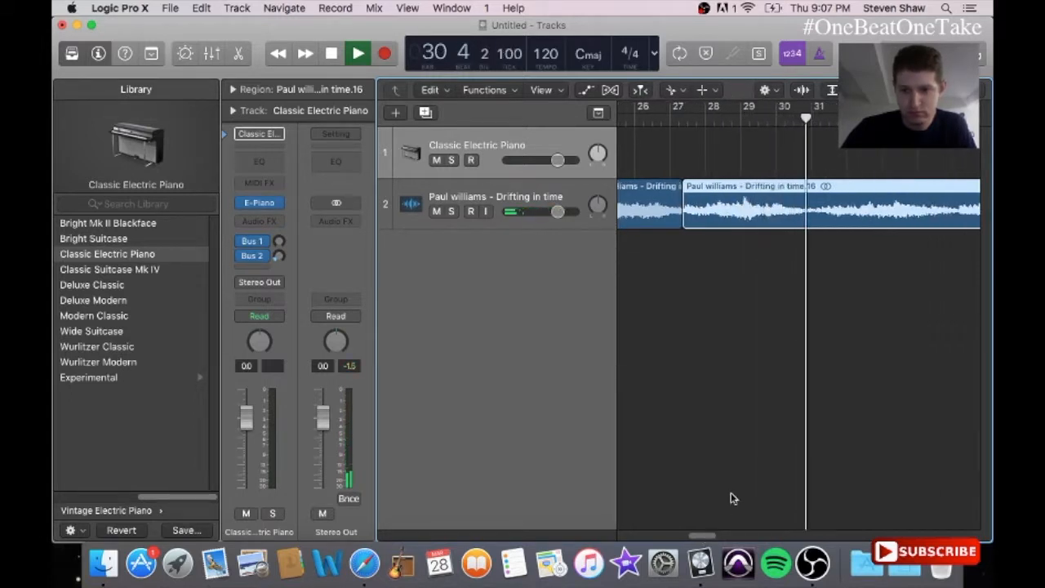
key(space)
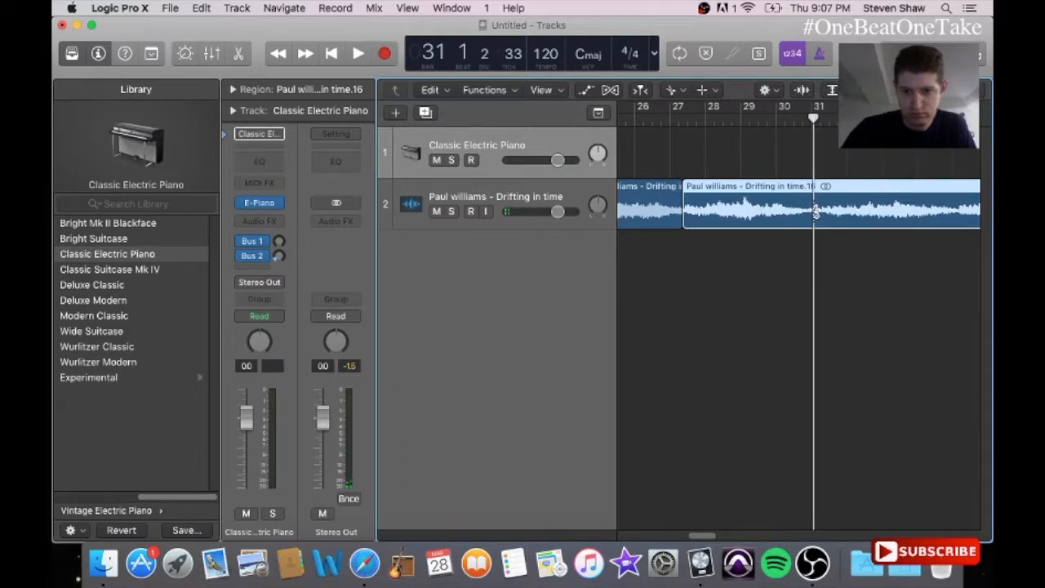
click(813, 211)
- Play on and split the audio region in bar 34, at 34 2 2 207
key(space)
drag(706, 535, 723, 532)
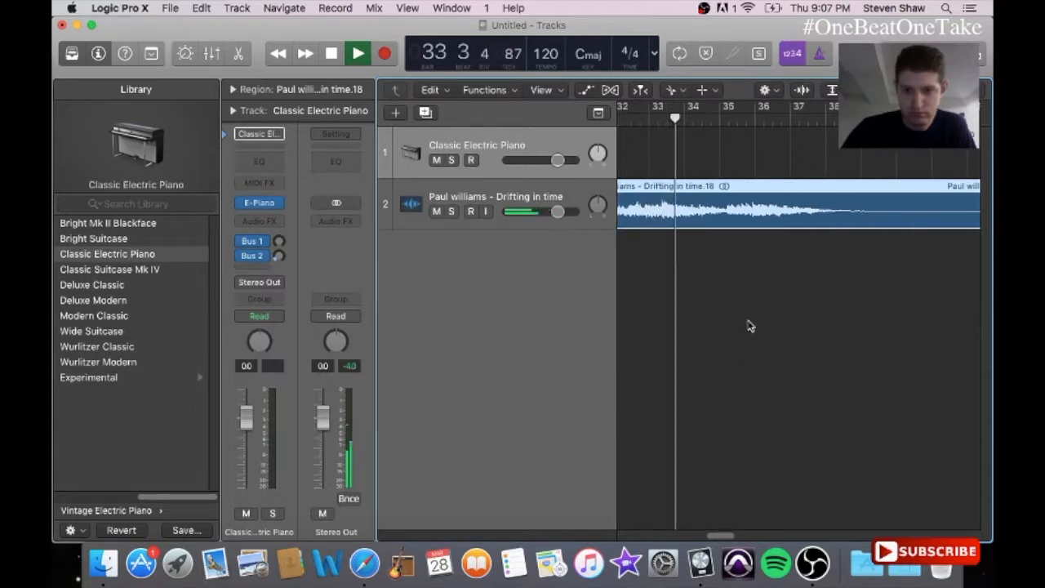
key(space)
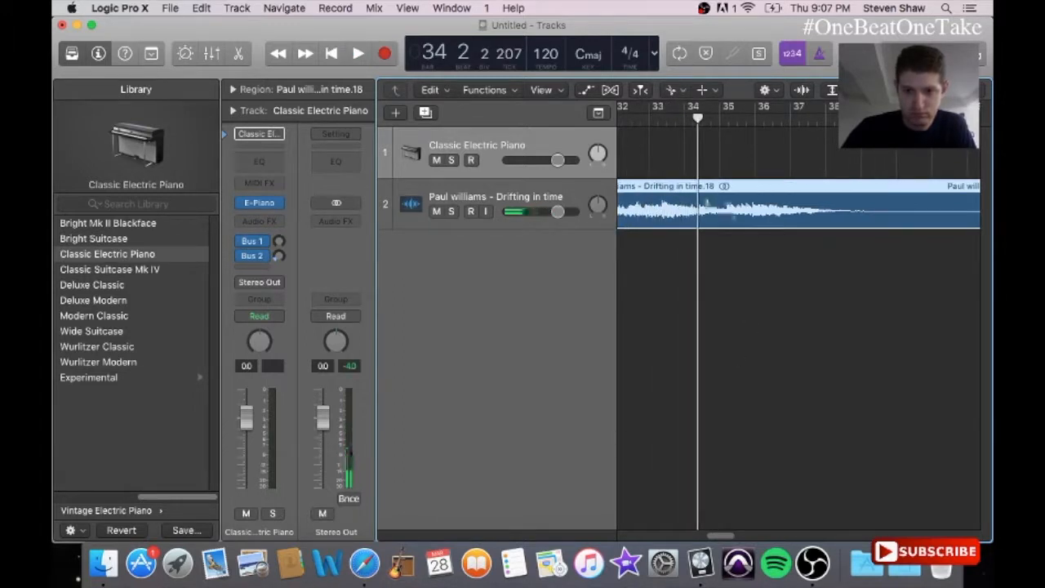
key(super+t)
- Play the fading end of the sample, split off the silent tail at about bar 39, and listen to it from there
key(space)
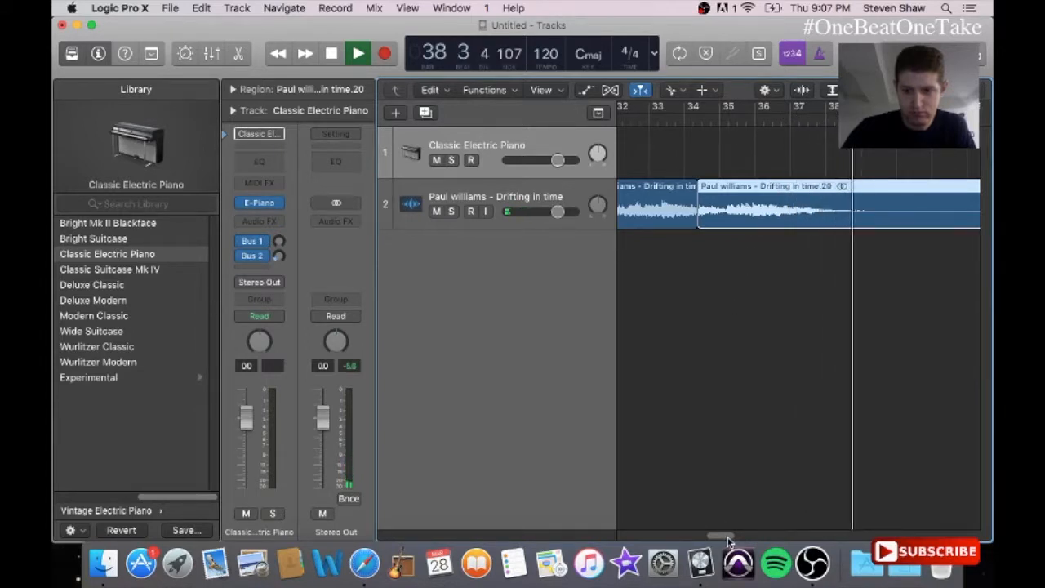
drag(725, 536, 732, 537)
key(space)
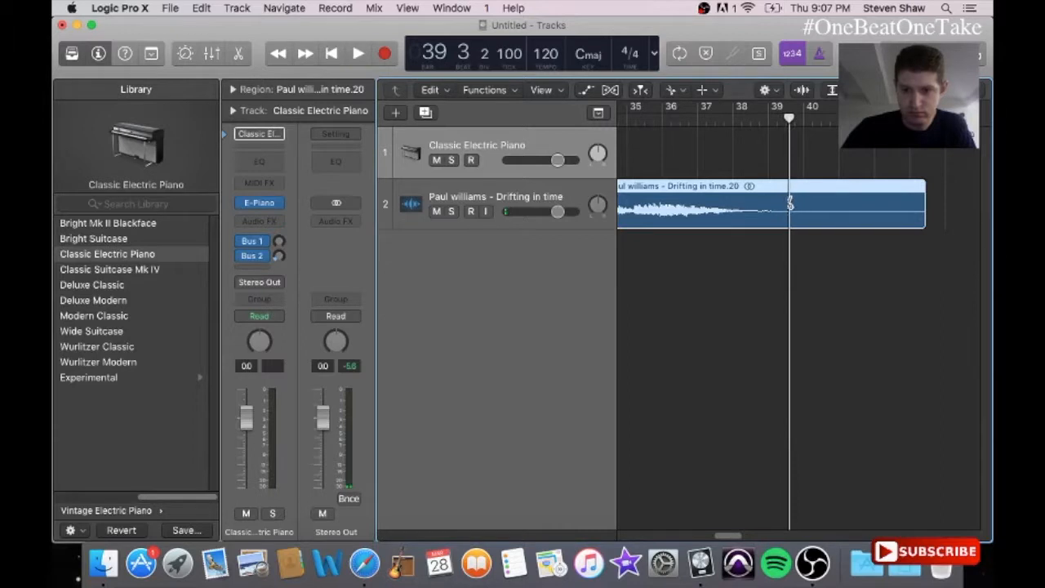
click(749, 120)
key(space)
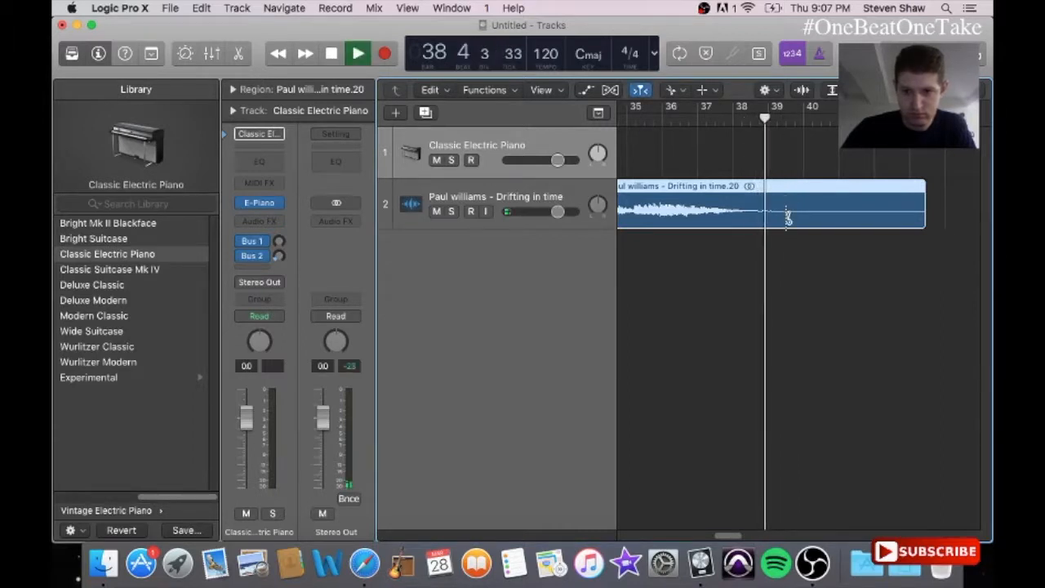
key(space)
click(774, 212)
key(space)
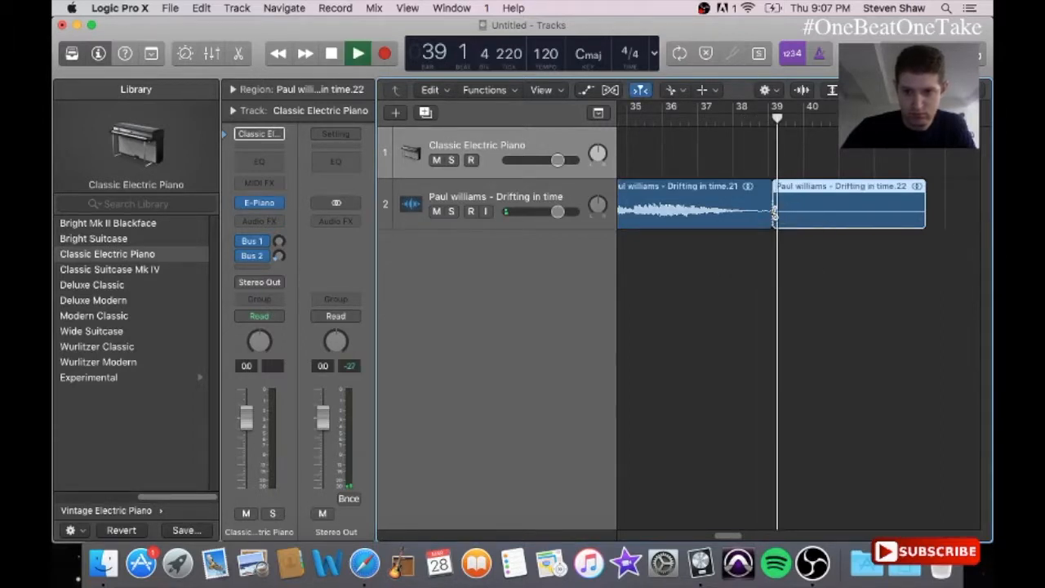
key(space)
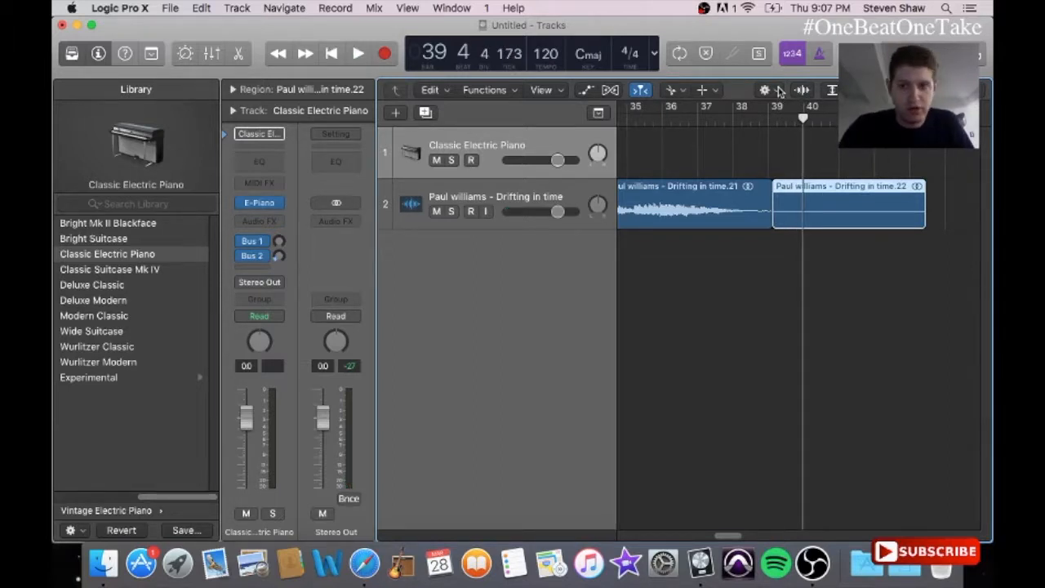
- Set the snap mode to Smart and switch to the Pointer tool
click(777, 90)
mouse_move(783, 106)
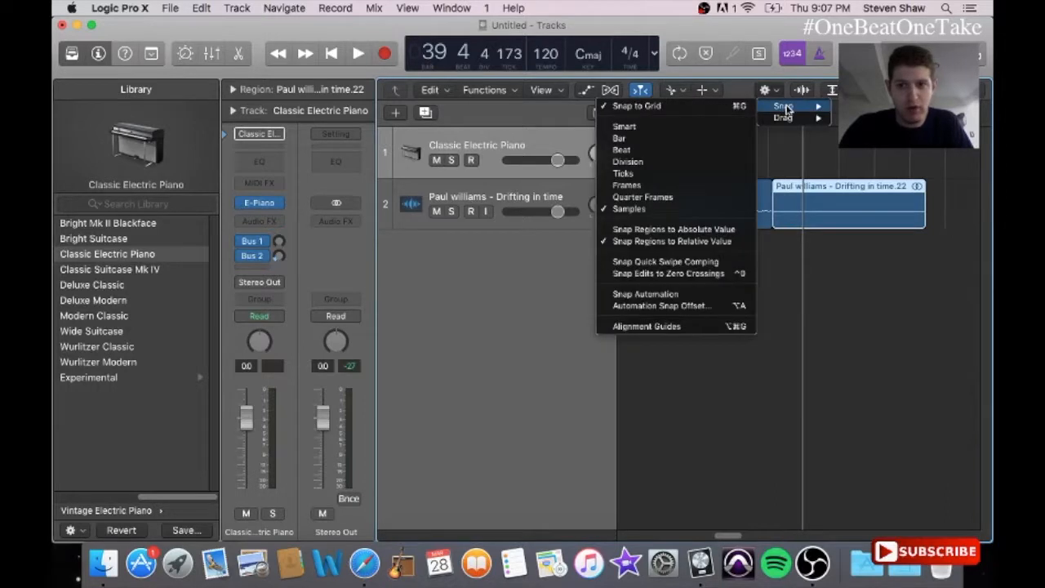
click(699, 127)
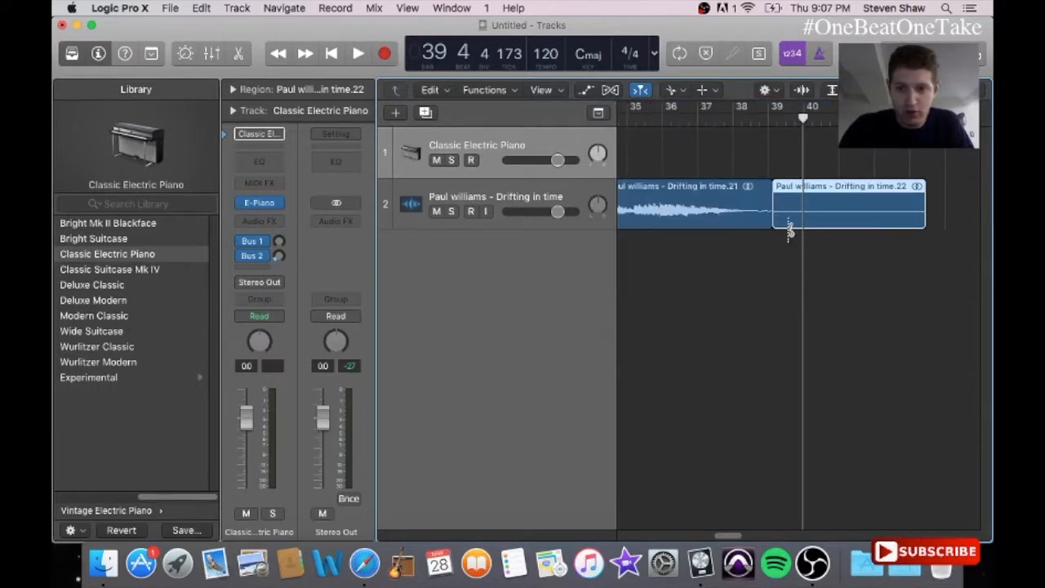
click(680, 89)
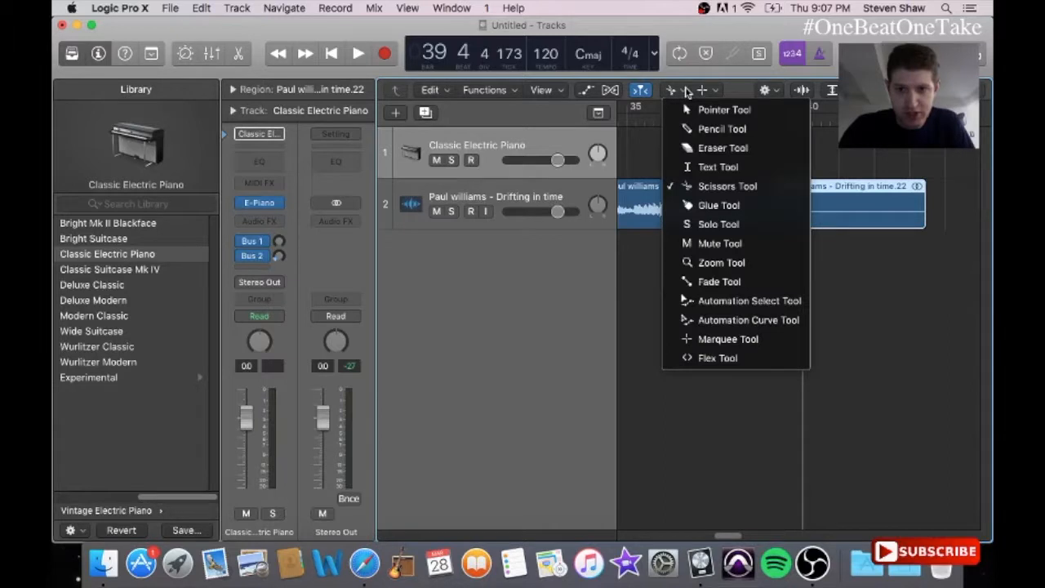
click(698, 110)
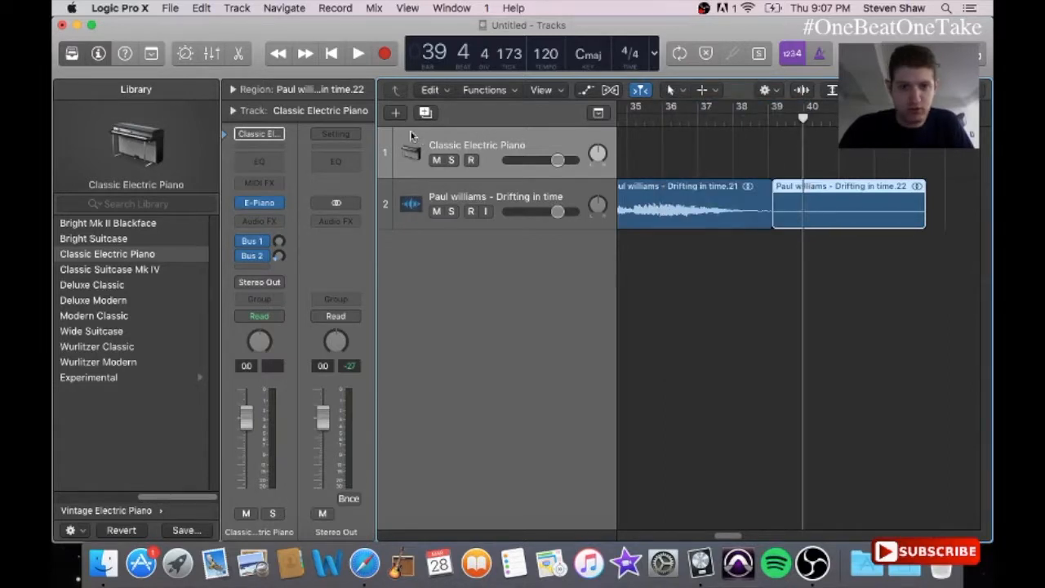
- Replace the electric piano instrument on track 1 with the EXS24 sampler and open its instrument editor
click(278, 207)
mouse_move(295, 231)
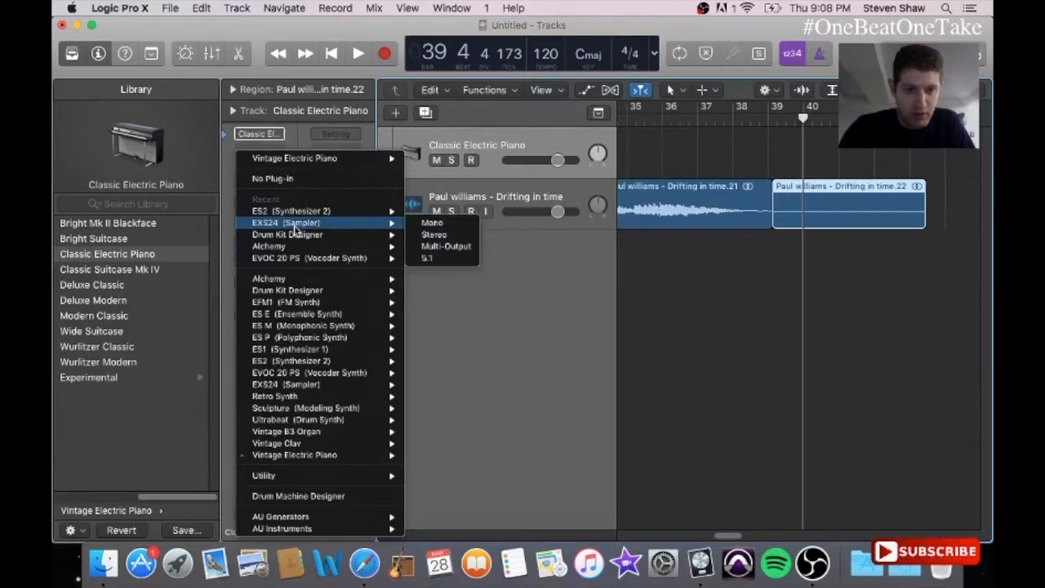
click(293, 225)
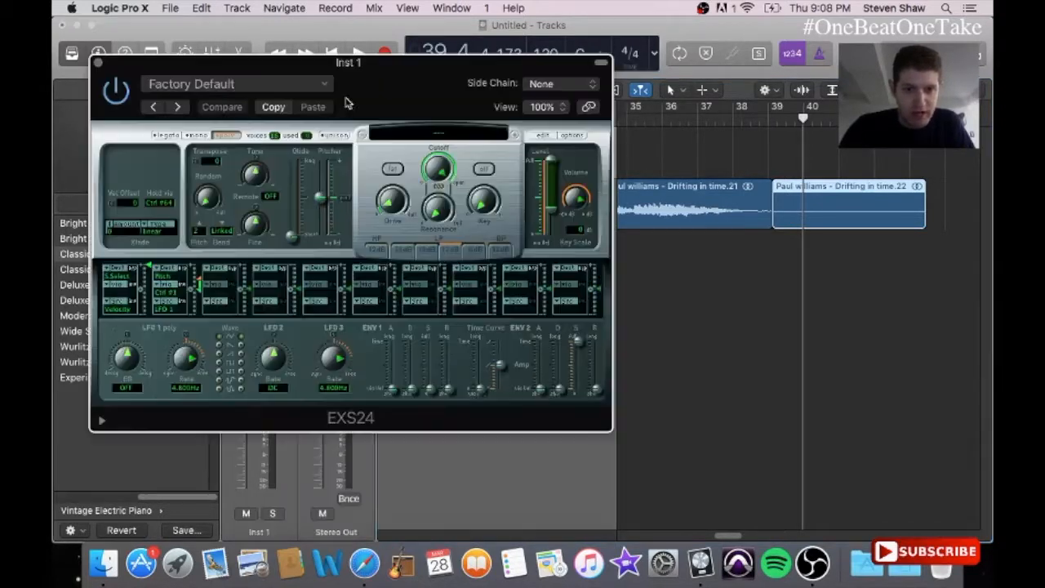
click(541, 135)
click(99, 63)
drag(361, 39, 338, 286)
- Add the 12 chopped audio regions to the EXS24 instrument as contiguous zones, with zone width 1 and start note C1
drag(895, 89, 885, 89)
drag(880, 228, 230, 149)
drag(659, 178, 569, 378)
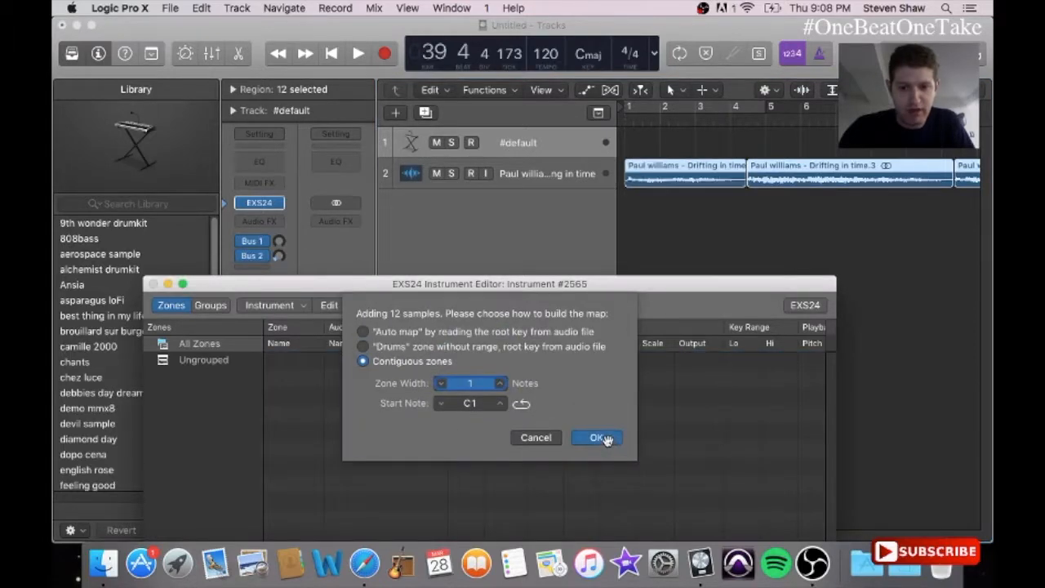
click(598, 438)
- Disable 1Shot playback for all twelve zones from C1 to B1
drag(671, 284, 649, 81)
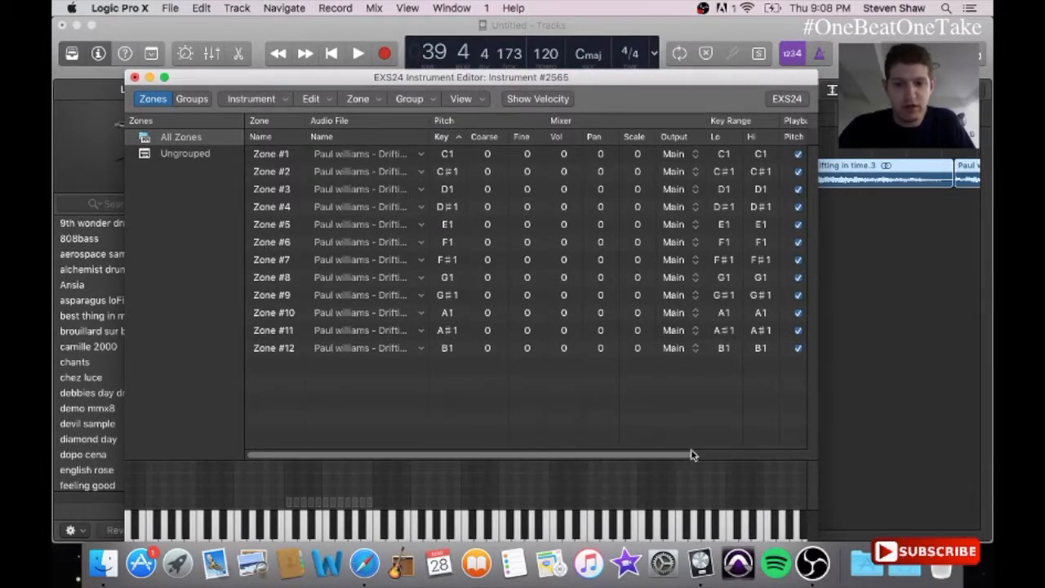
scroll(691, 454, right, 5)
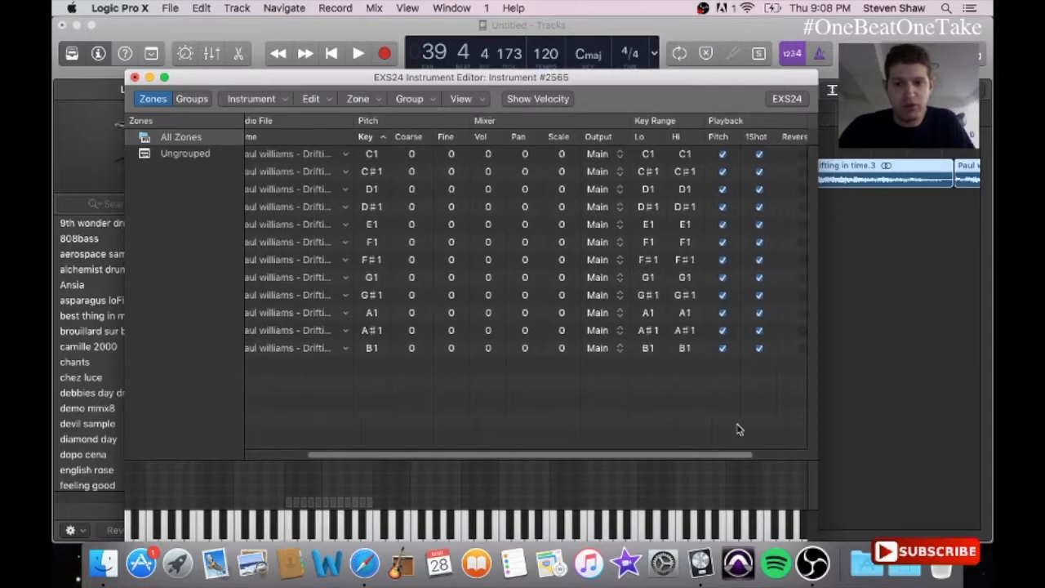
click(759, 155)
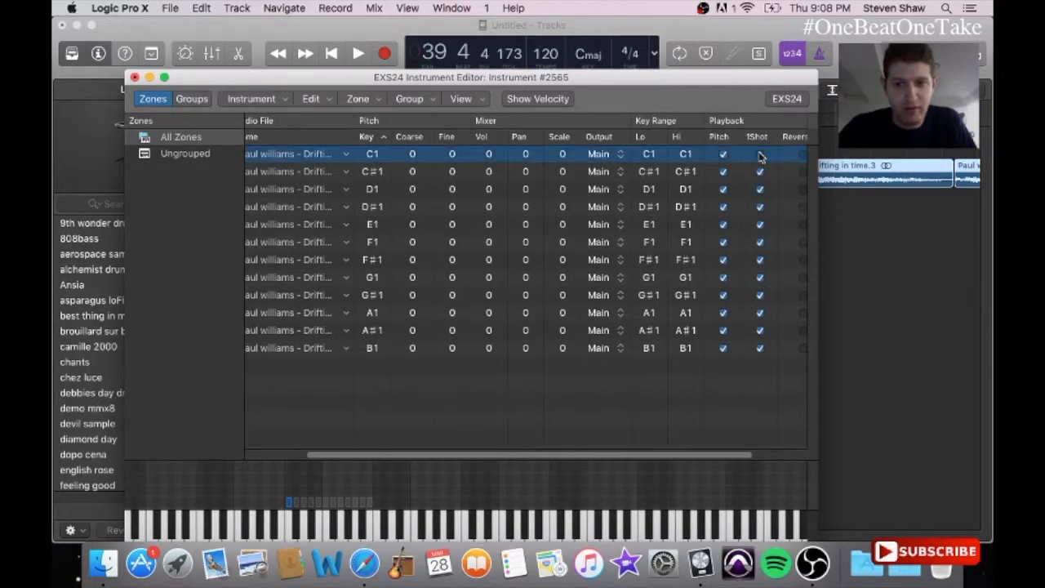
click(759, 172)
click(759, 190)
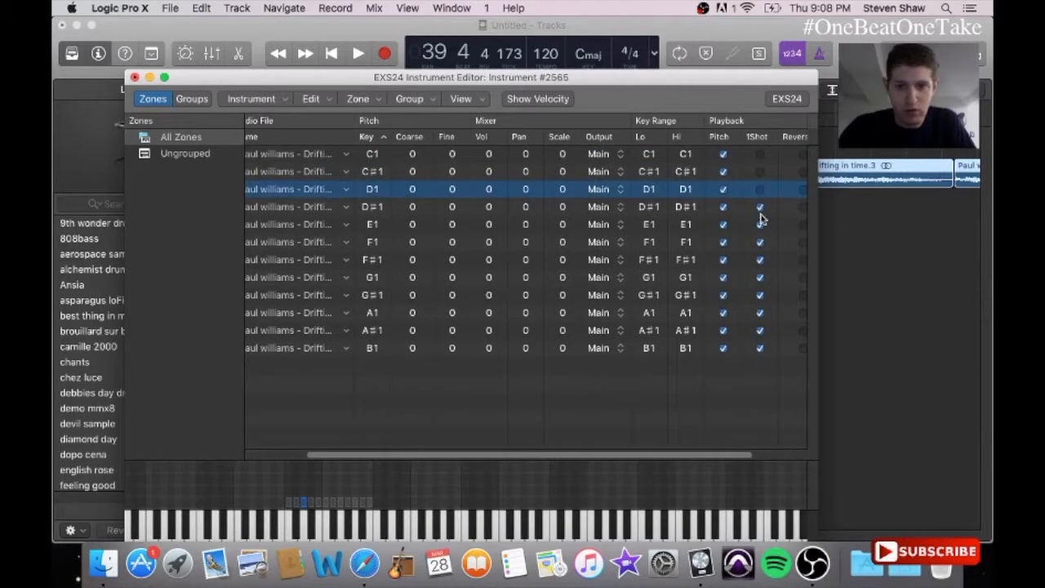
click(759, 206)
click(759, 224)
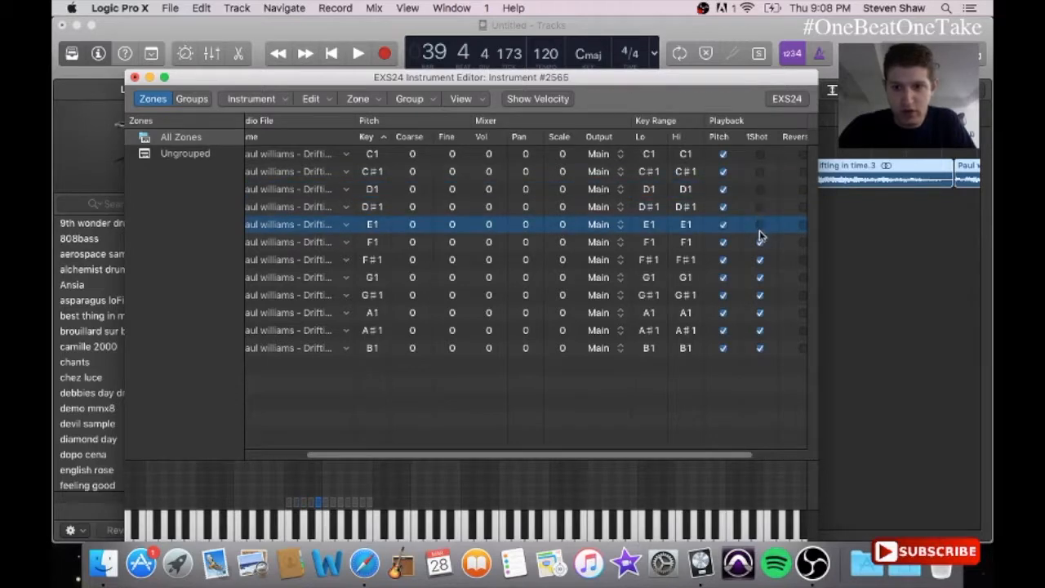
click(759, 242)
click(759, 260)
click(759, 276)
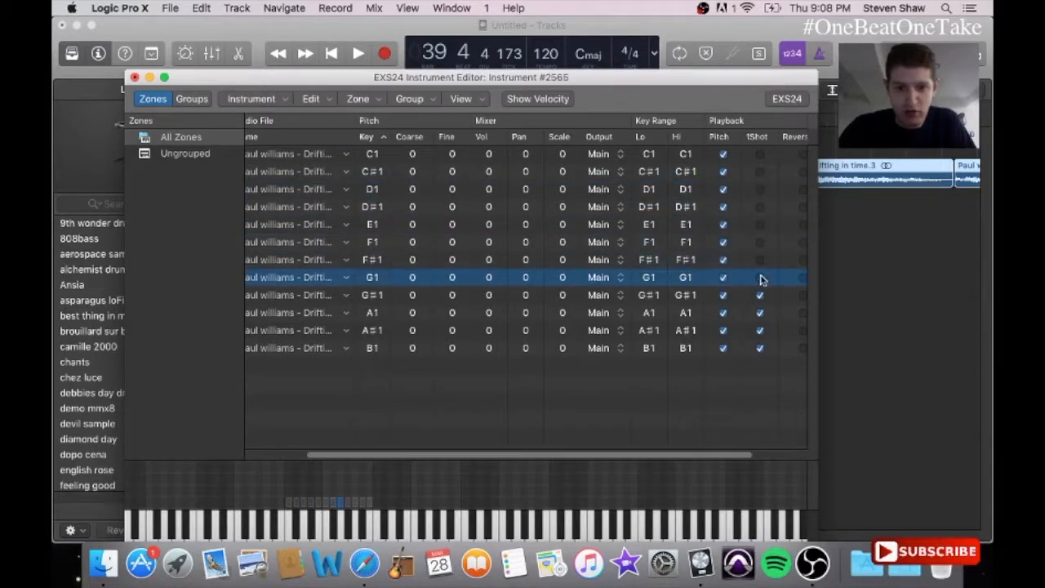
click(759, 295)
click(759, 312)
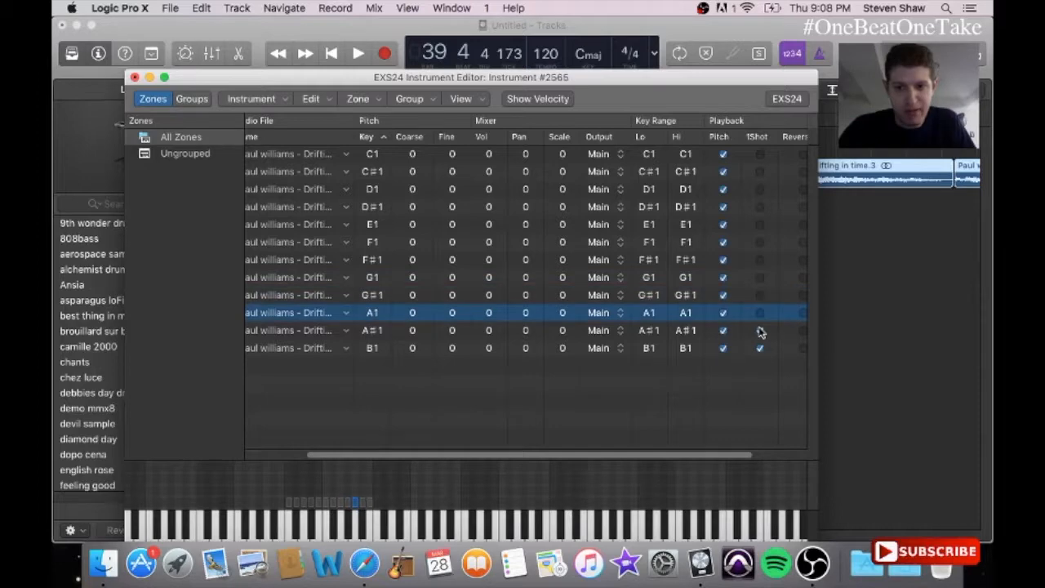
click(759, 331)
click(759, 348)
- Select Zone #1 through Zone #12 and put them together in a new group
drag(710, 462, 548, 446)
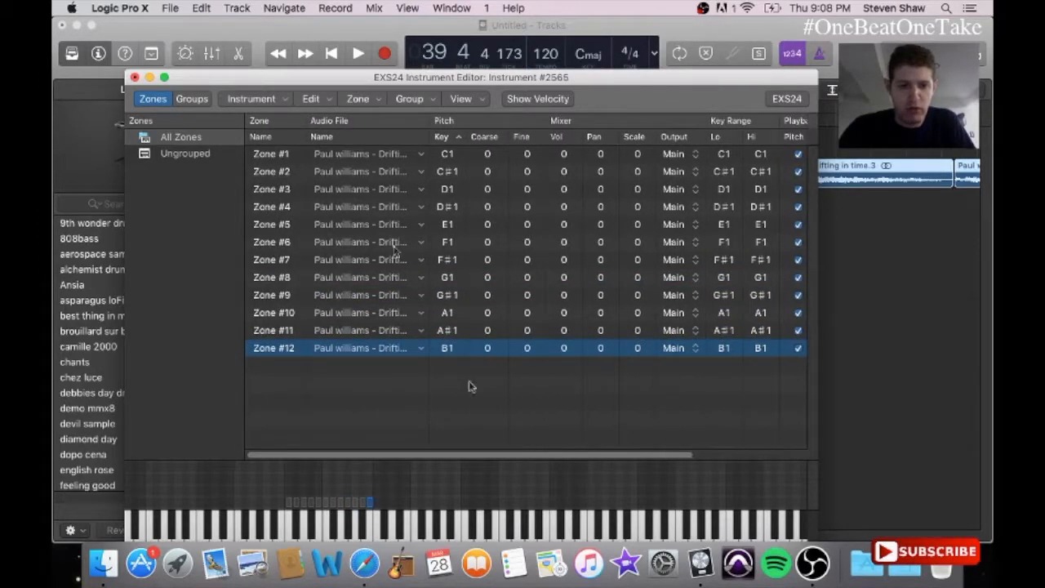
shift+click(284, 160)
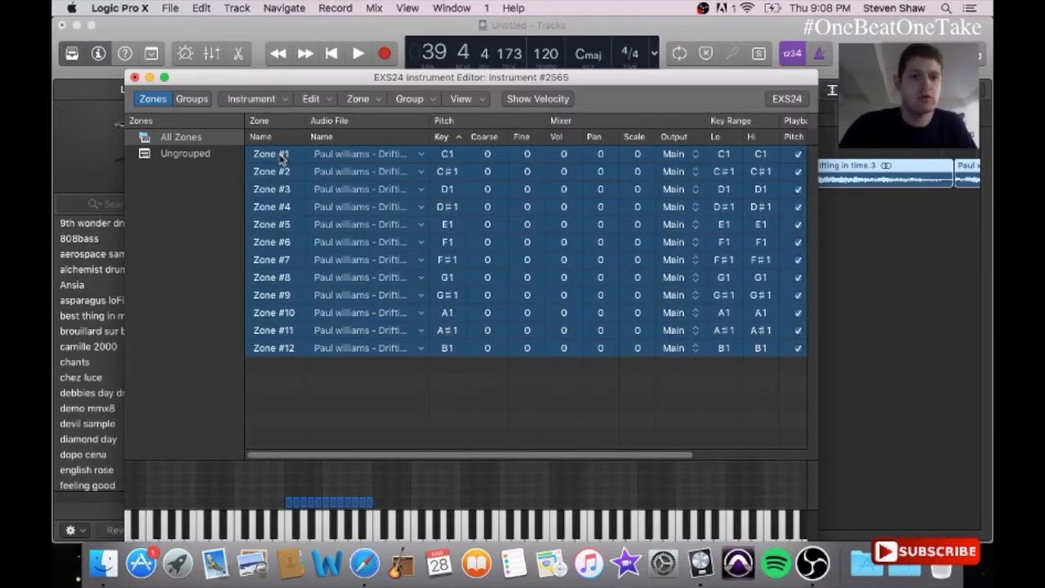
drag(276, 161, 174, 176)
click(174, 177)
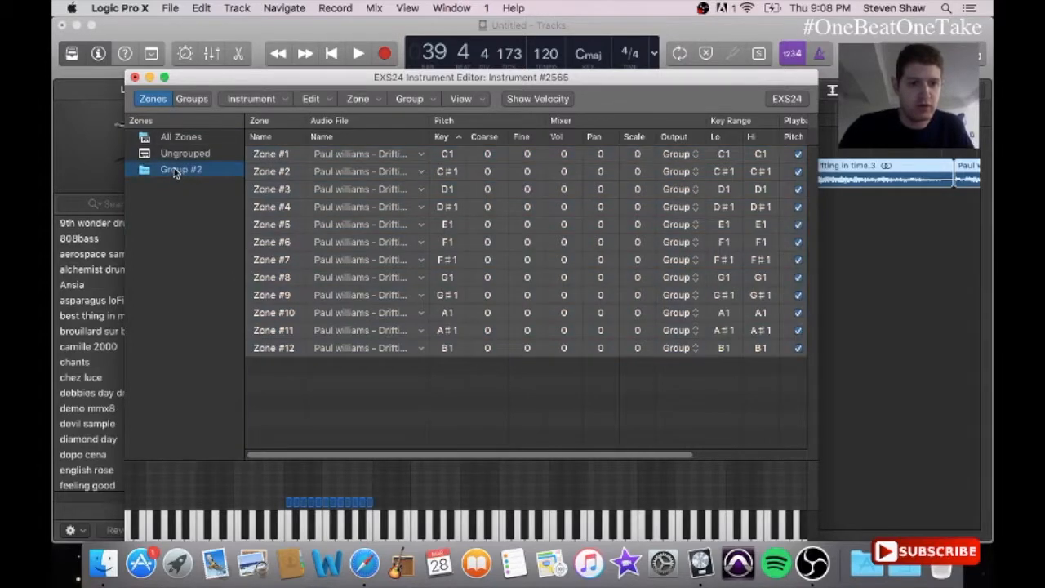
- Set the new group's polyphony to 1 voice
click(193, 99)
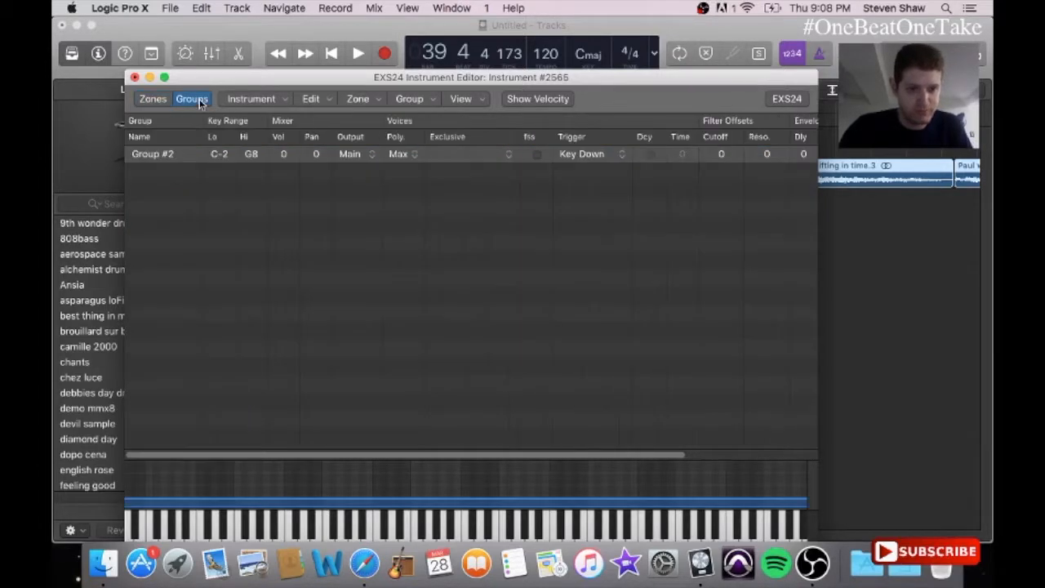
click(397, 154)
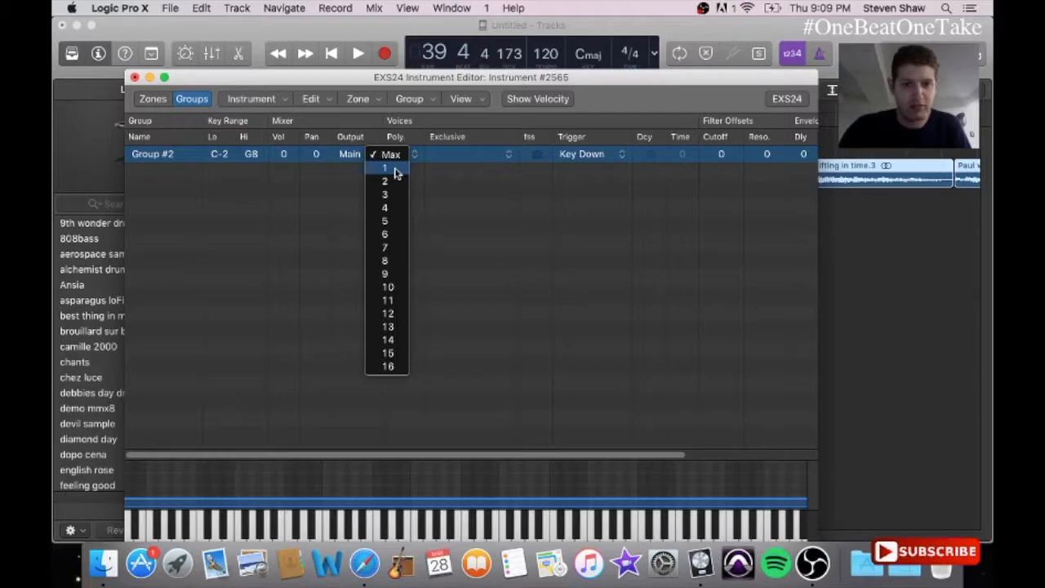
click(395, 171)
- Audition several chops on the instrument editor's keyboard between C1 and C2
drag(540, 77, 539, 36)
click(379, 505)
click(330, 506)
click(331, 506)
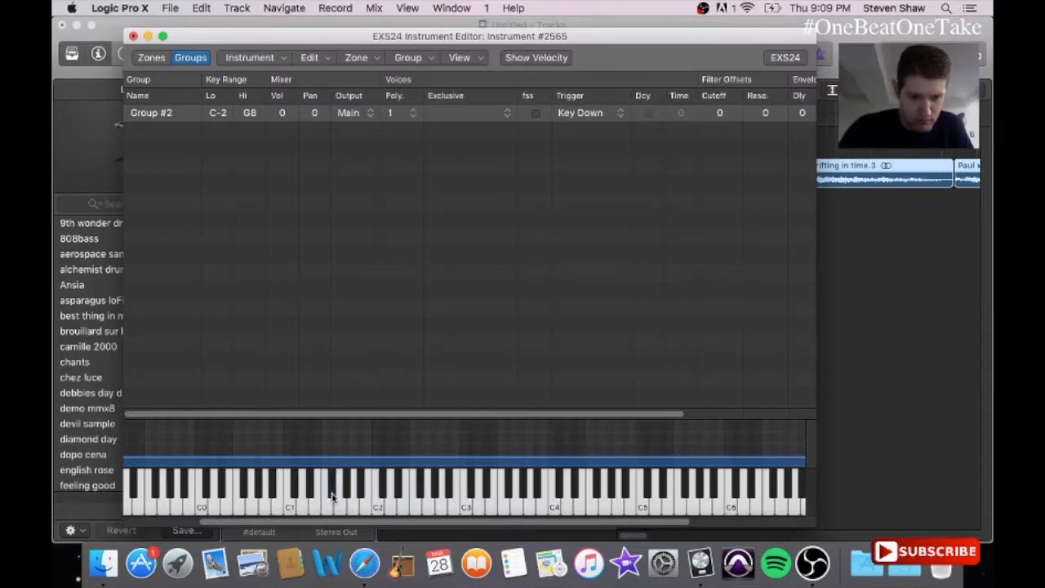
click(315, 506)
click(315, 506)
click(307, 495)
click(304, 501)
click(304, 502)
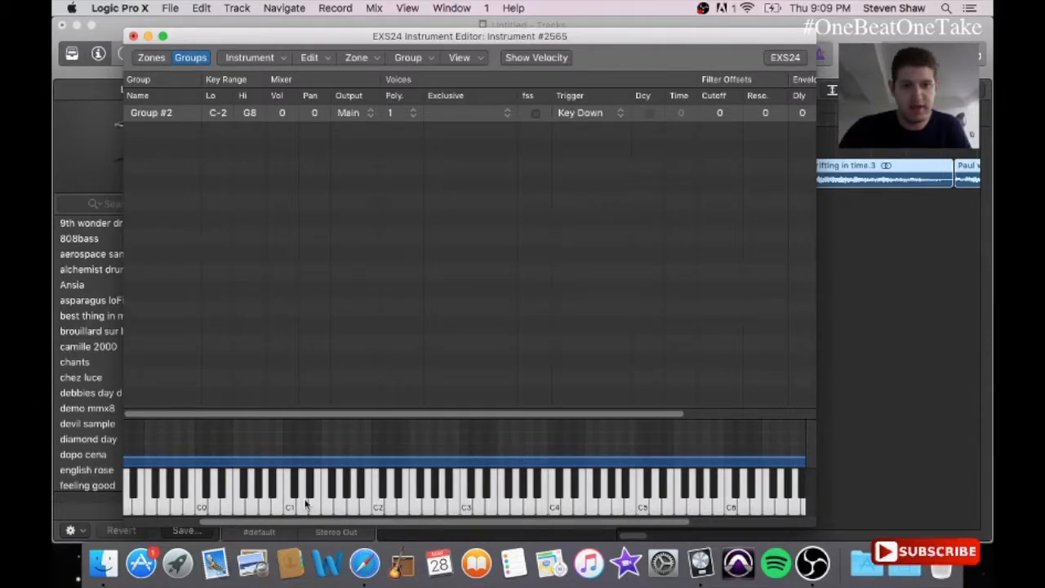
- Save the edited instrument as "drifting in time" in the Sampler Instruments folder and close the instrument editor
click(133, 37)
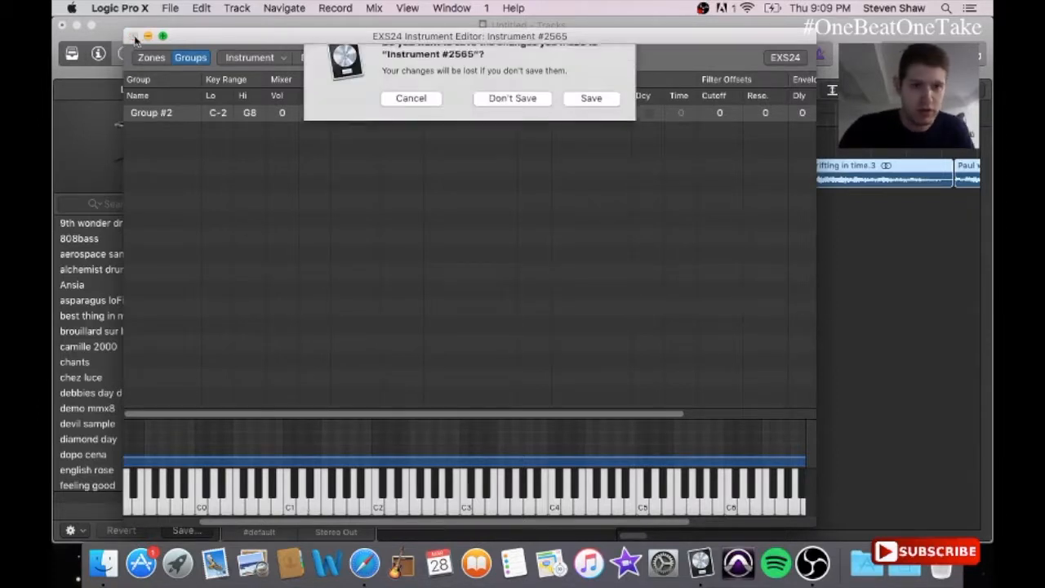
click(592, 118)
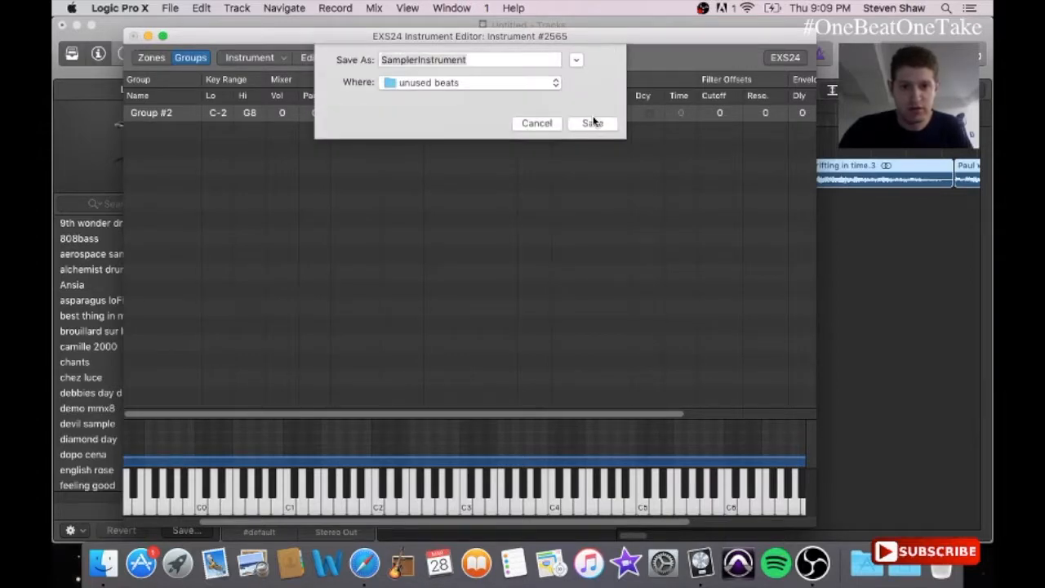
click(365, 563)
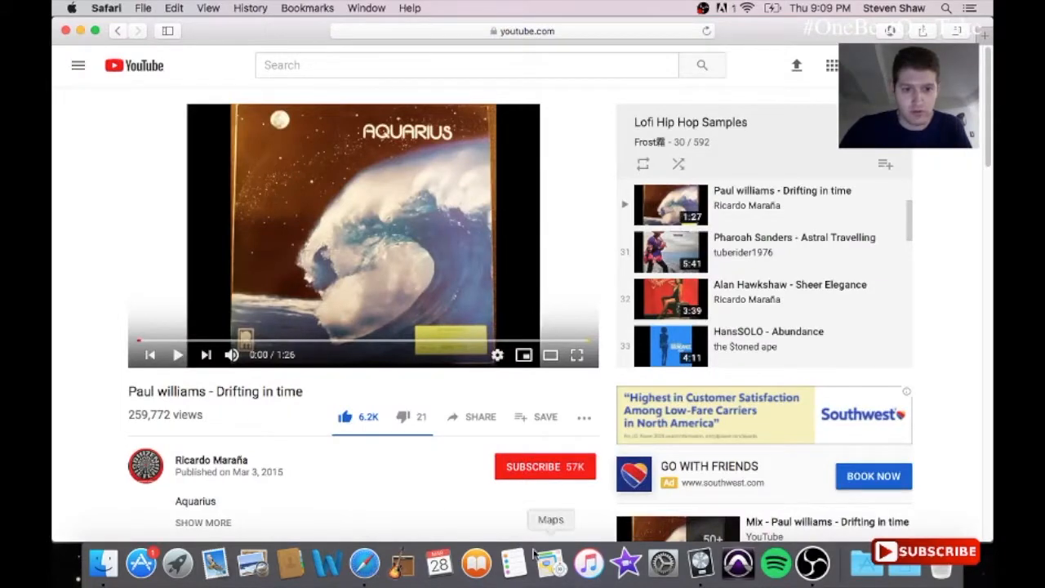
click(701, 562)
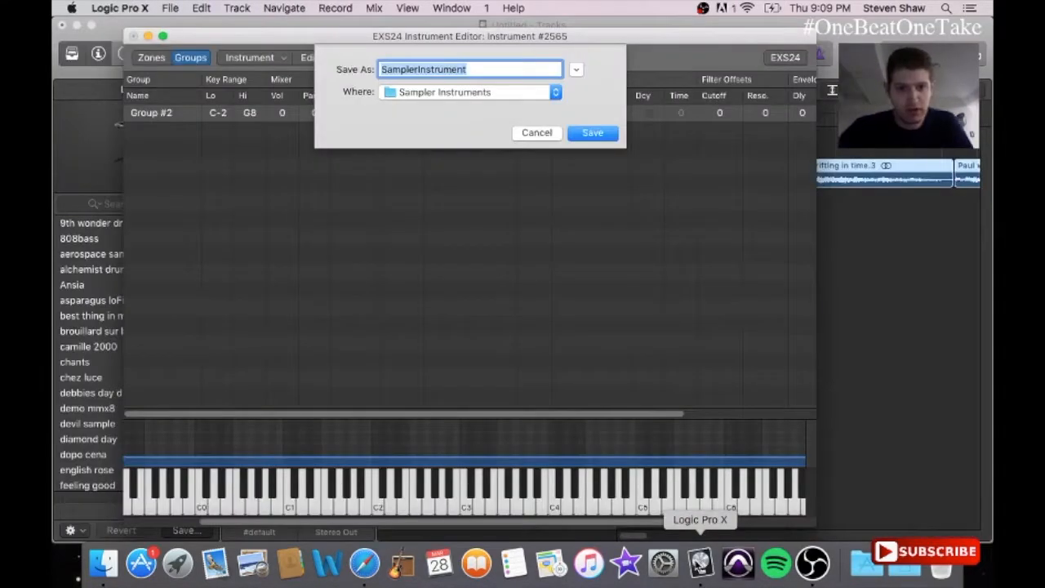
text(drifting in time)
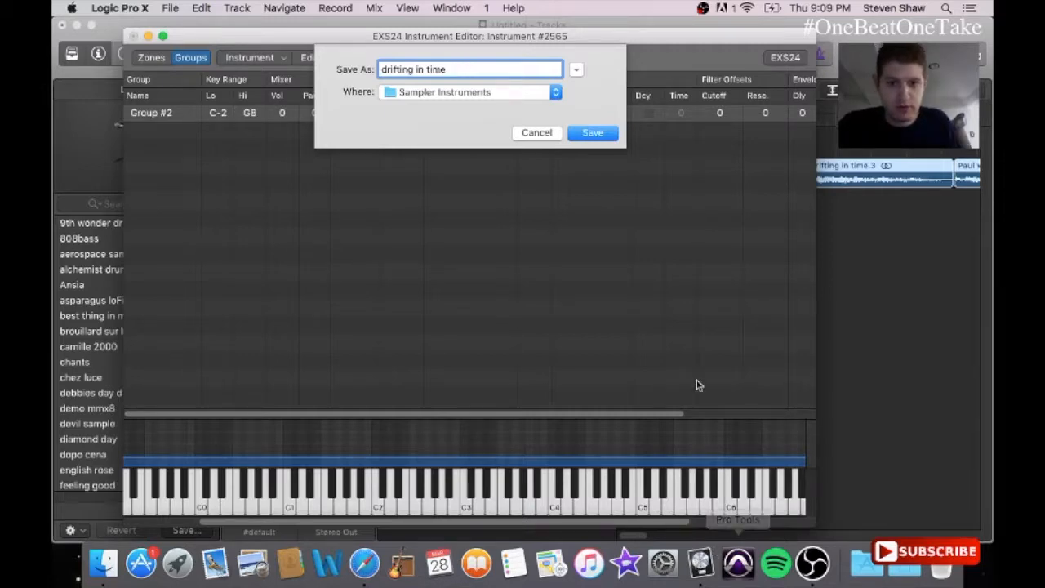
click(594, 133)
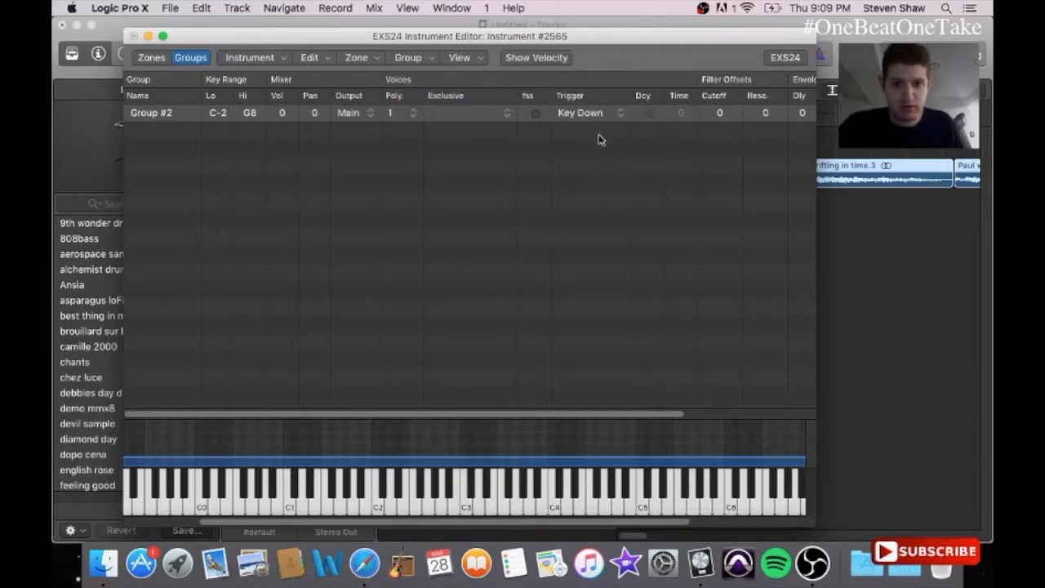
key(super+w)
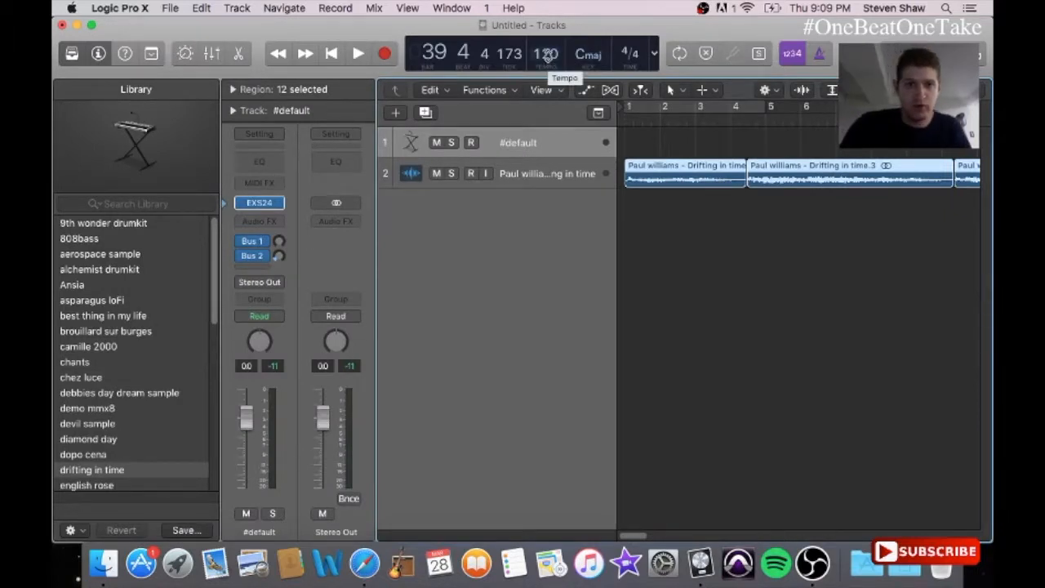
- Set the project tempo to 78 BPM and clear the selection of the twelve sample regions
drag(546, 55, 529, 216)
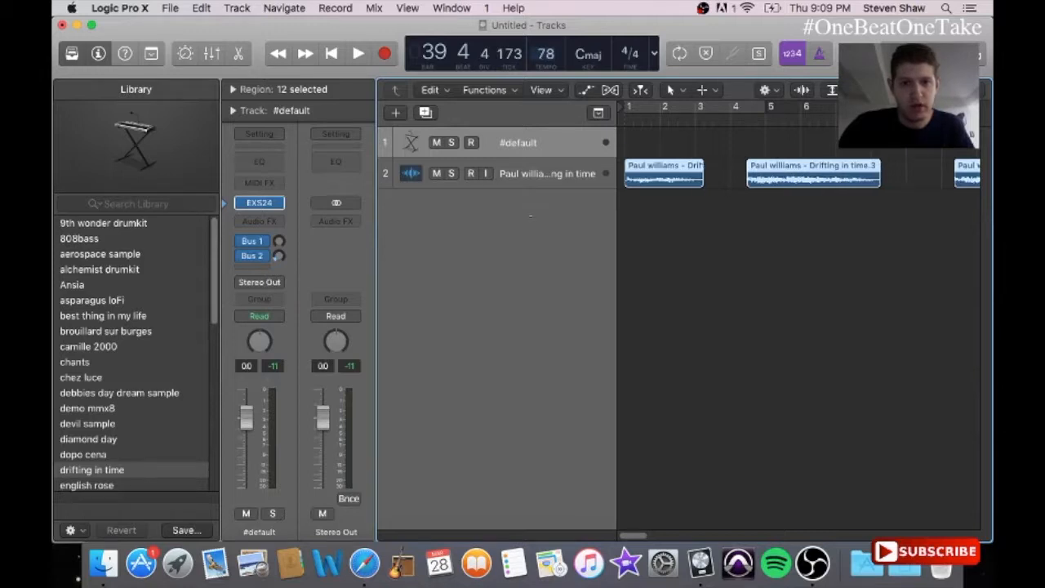
click(641, 133)
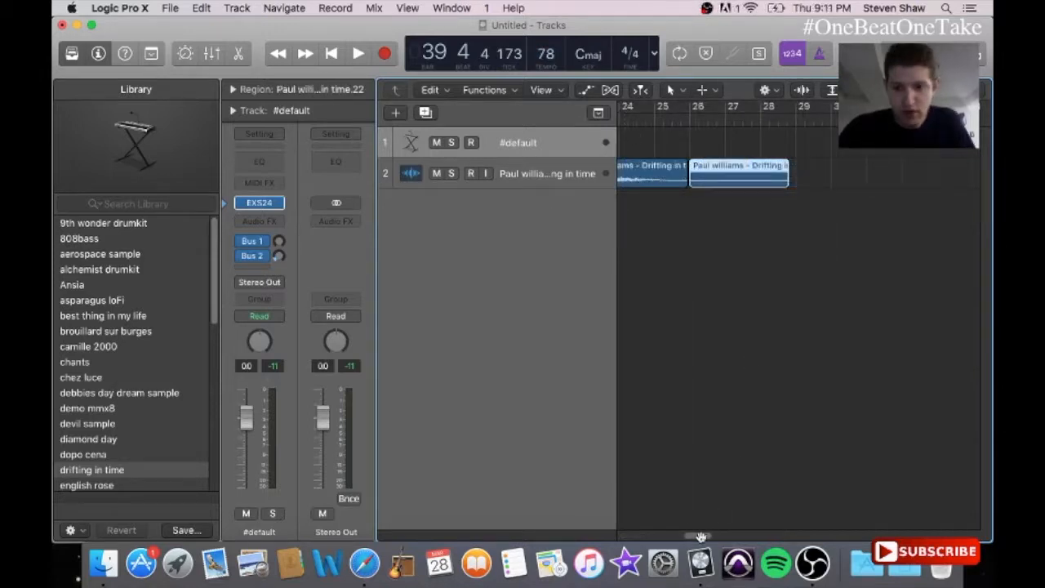
drag(700, 536, 553, 500)
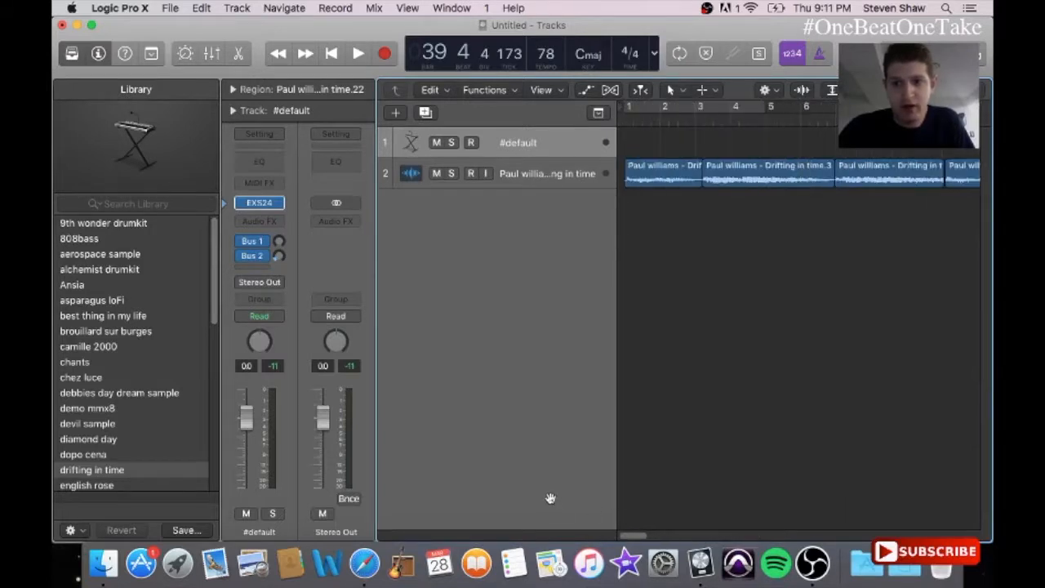
- Mute the "Paul williams - Drifting in time" audio track and make the #default sampler track active
click(523, 185)
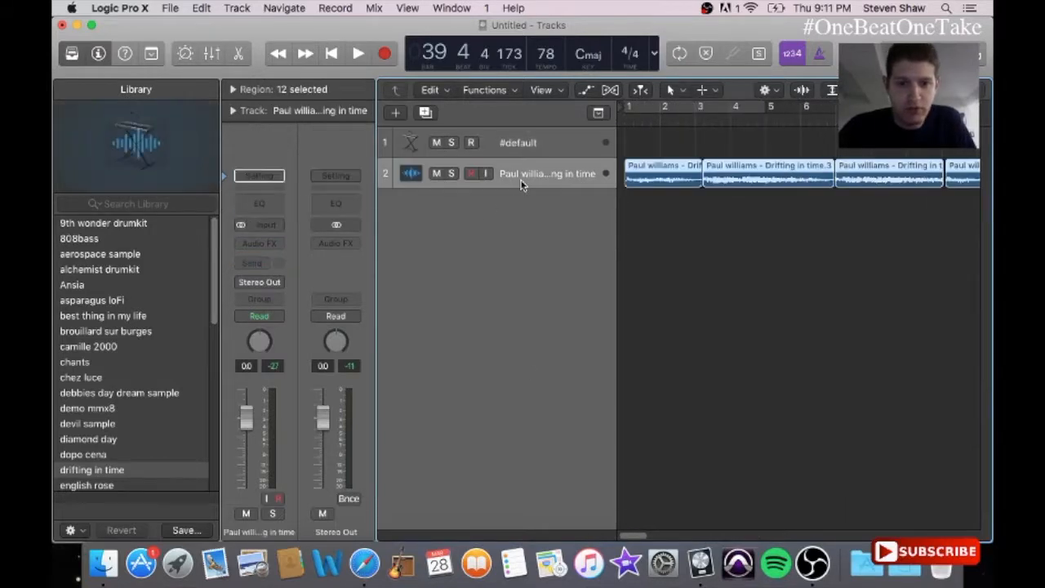
click(437, 173)
click(509, 140)
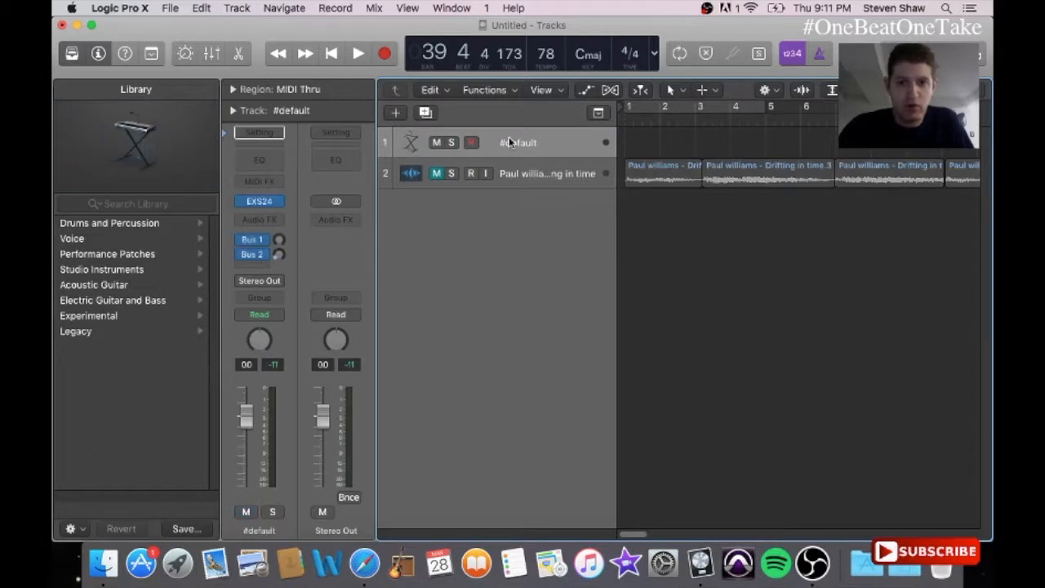
- Open the Piano Roll for #default and pencil one-beat notes in bar 1: two F#1, followed by two D1
click(454, 8)
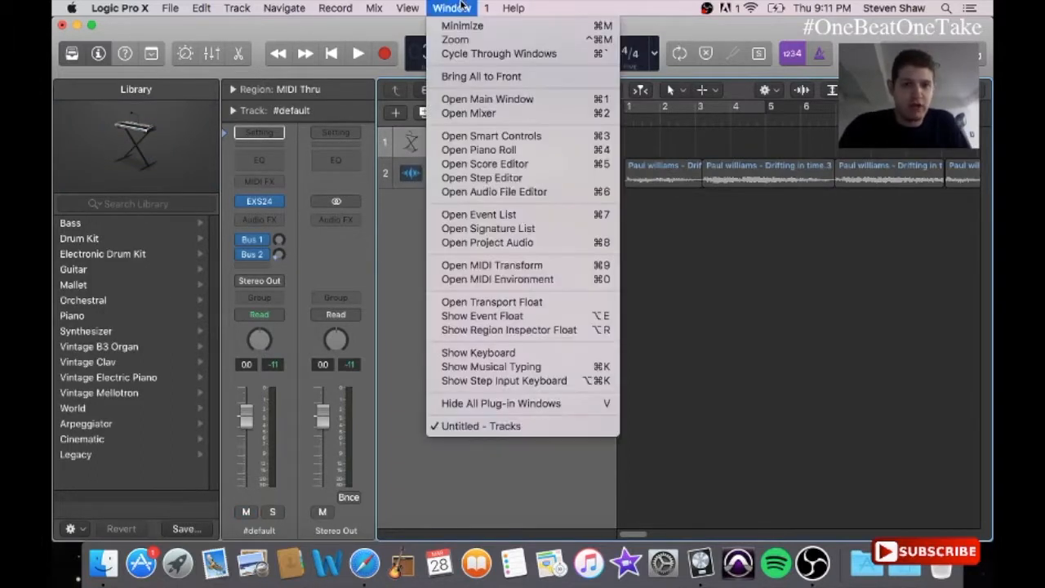
click(484, 150)
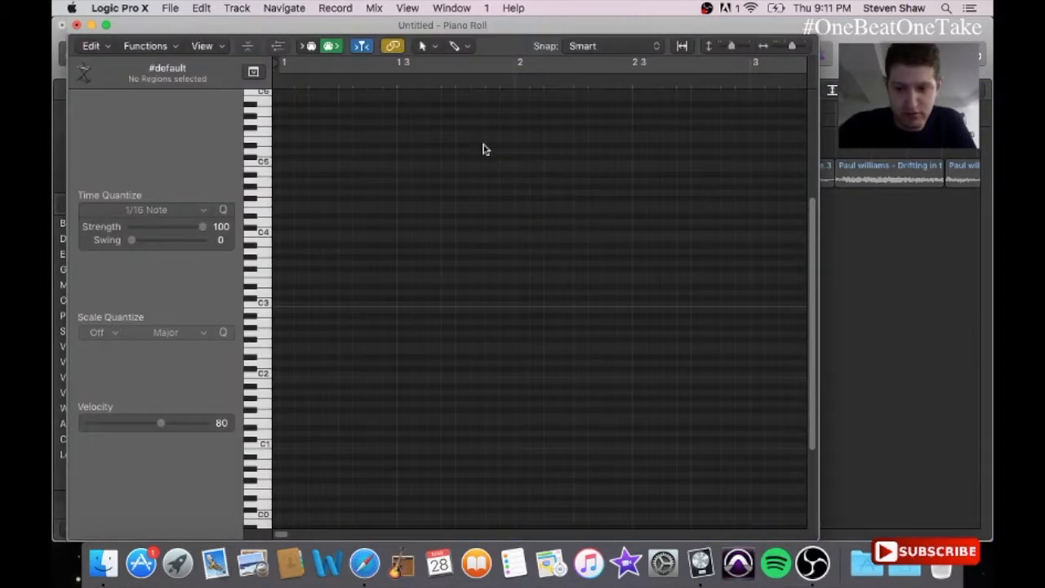
key(F12)
click(427, 47)
drag(369, 440, 334, 414)
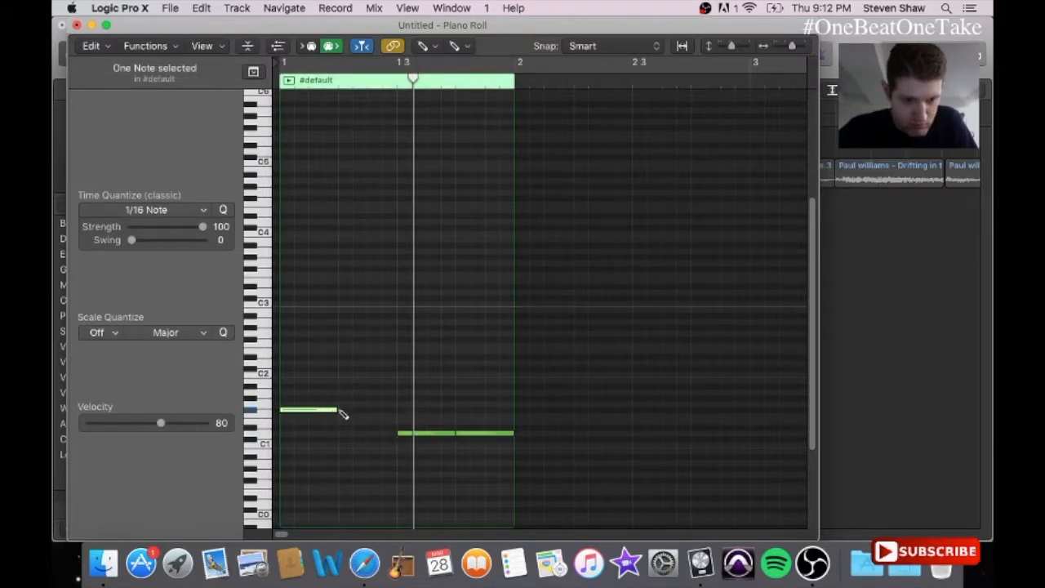
click(343, 411)
- Play the one-bar pattern from the start and loop the #default region
key(Return)
key(space)
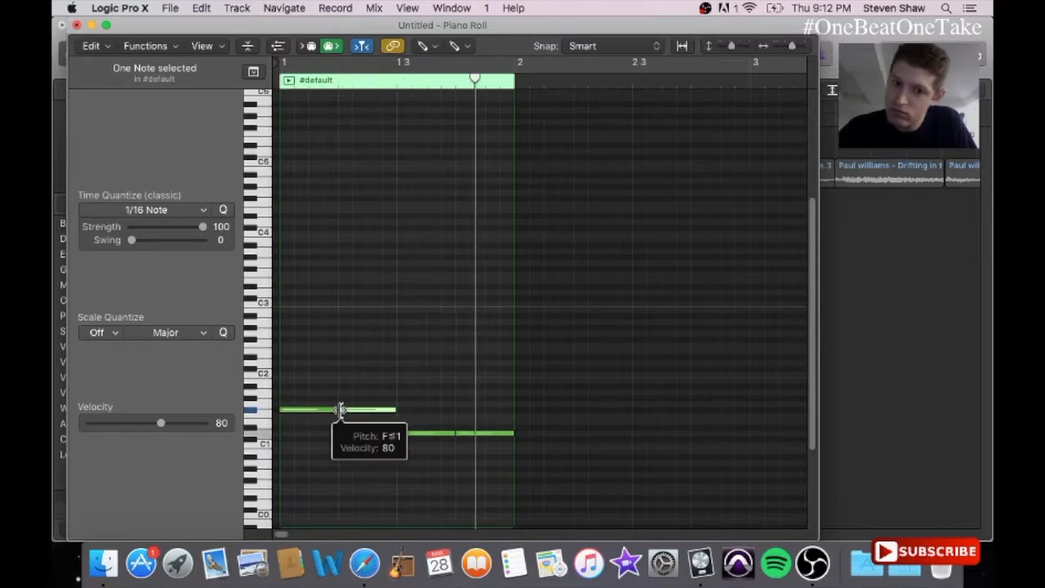
key(l)
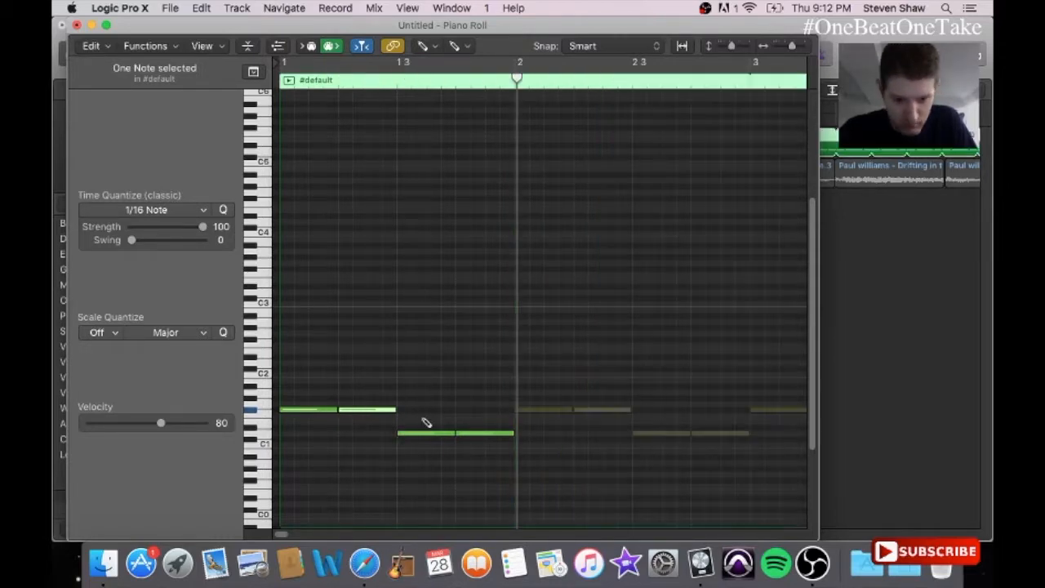
- Replace the two D1 notes in bar 1 with a single two-beat E1 note on beat 3, and play the pattern
drag(420, 435, 512, 441)
click(494, 435)
key(space)
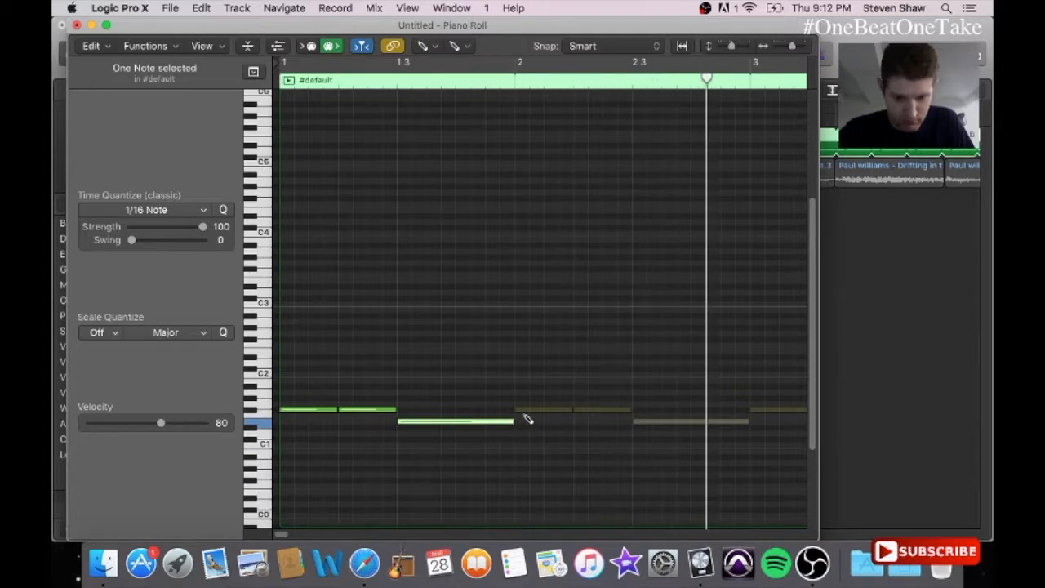
- Draw two one-beat F#1 notes on beats 1 and 2 of bar 2
click(528, 417)
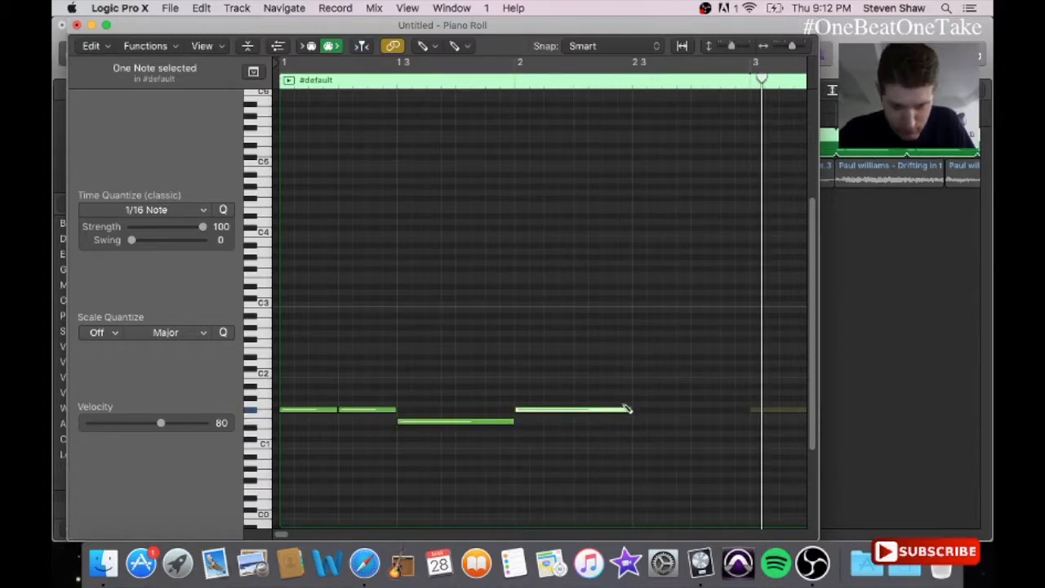
drag(629, 410, 572, 439)
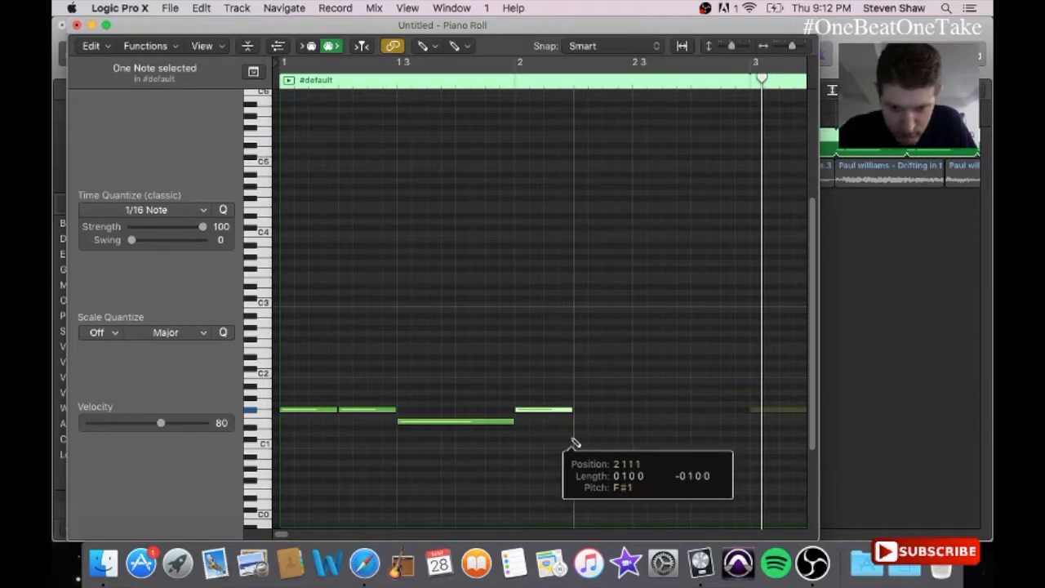
click(581, 411)
- Turn the E1 note in bar 1 into two one-beat F1 notes on beats 3 and 4, playing the pattern to check
drag(484, 425, 483, 422)
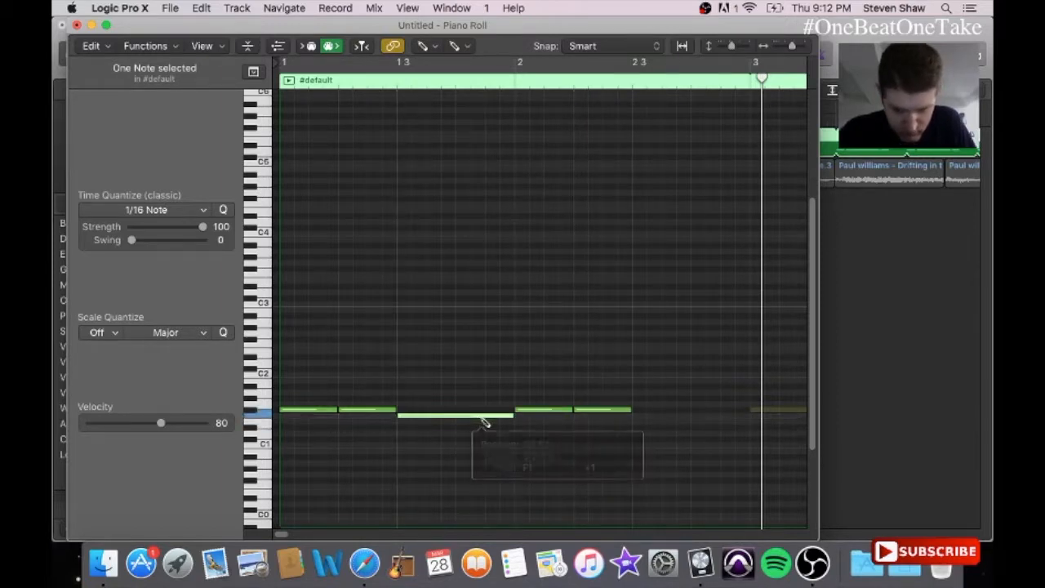
key(space)
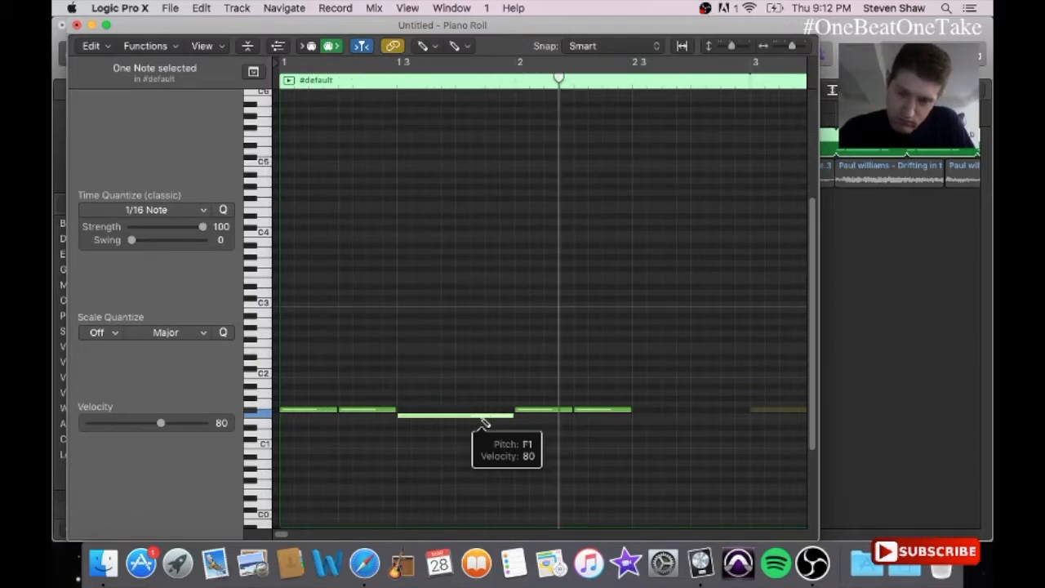
drag(512, 416, 454, 445)
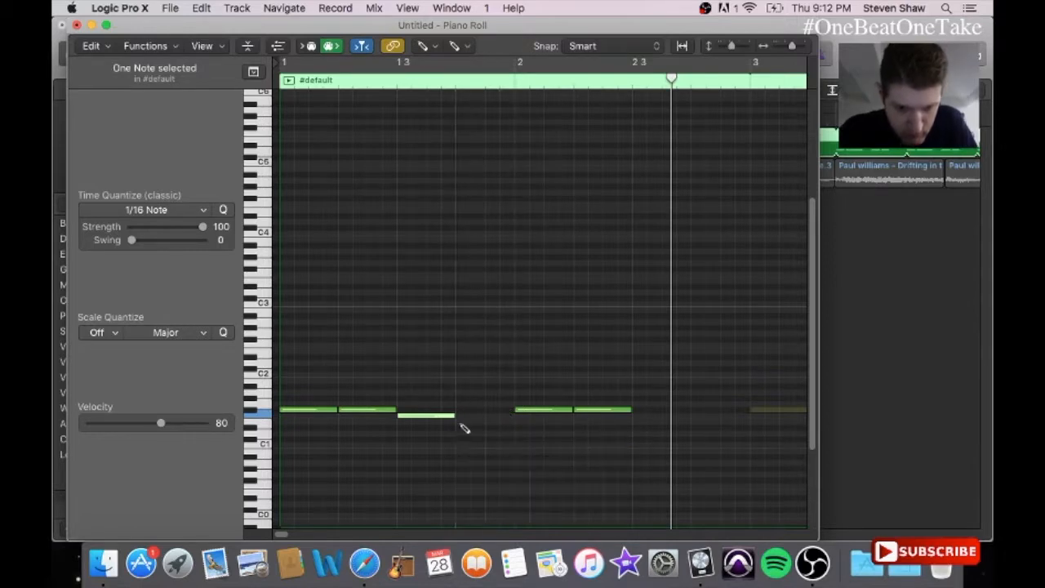
key(space)
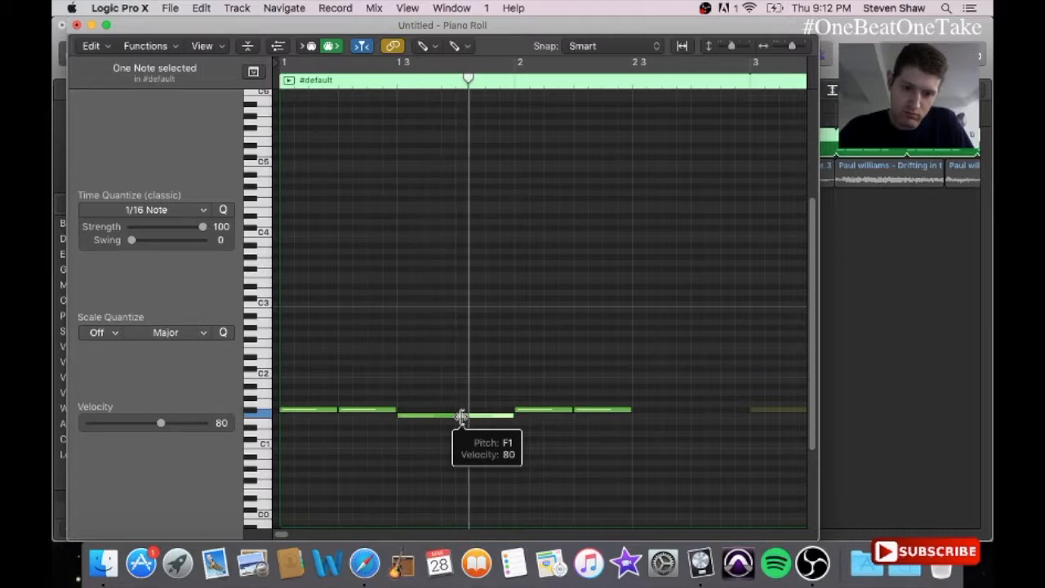
- Draw a two-beat E1 note on beat 3 of bar 2
click(639, 423)
drag(689, 423, 747, 435)
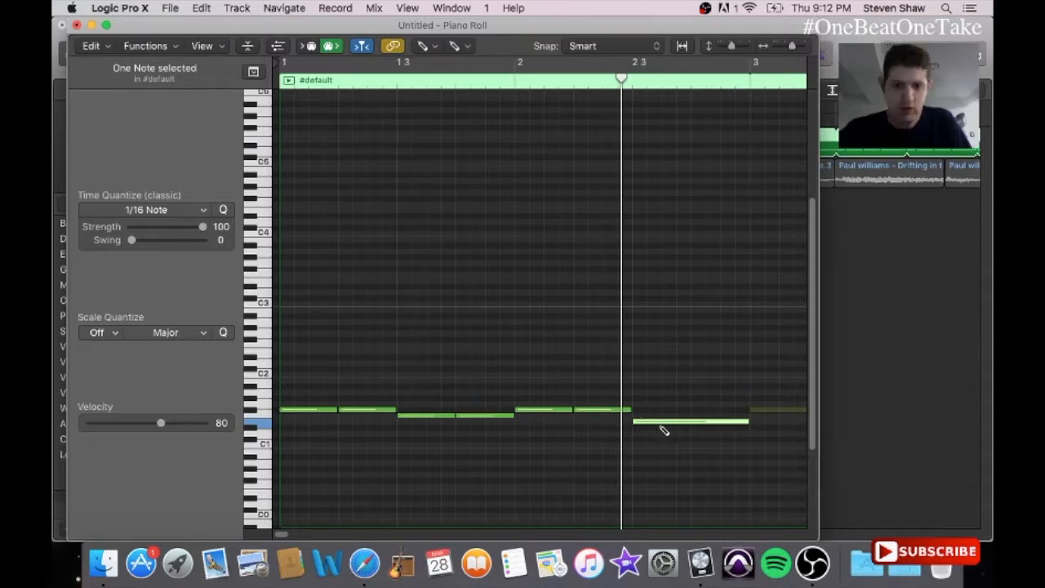
- Rework the F1 notes in the second half of bar 1, play the pattern back, and return to the project start
click(414, 417)
mouse_move(414, 417)
mouse_down()
mouse_move(415, 403)
mouse_move(515, 417)
mouse_up()
click(470, 415)
click(475, 417)
key(space)
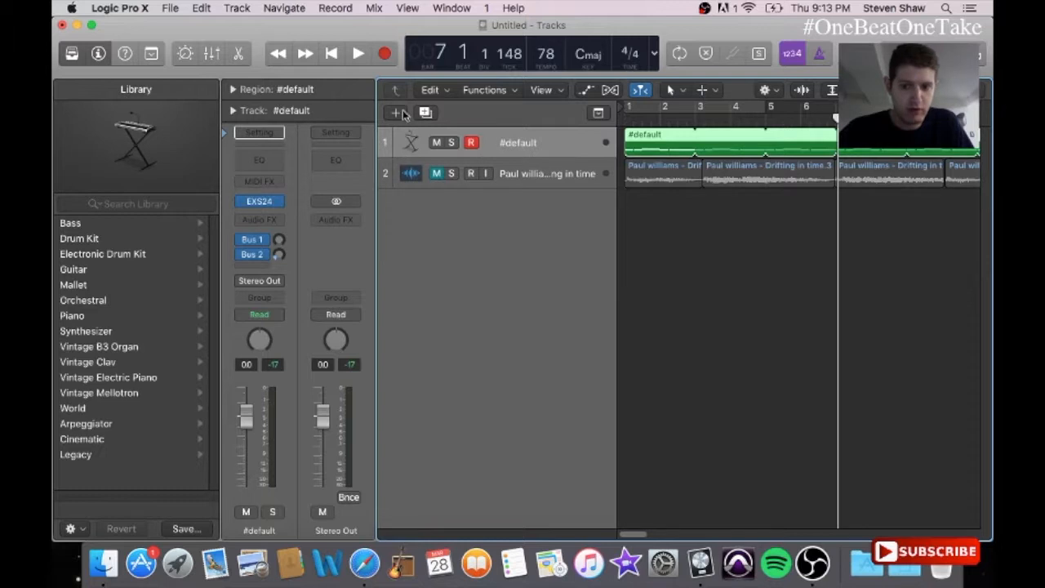
key(Return)
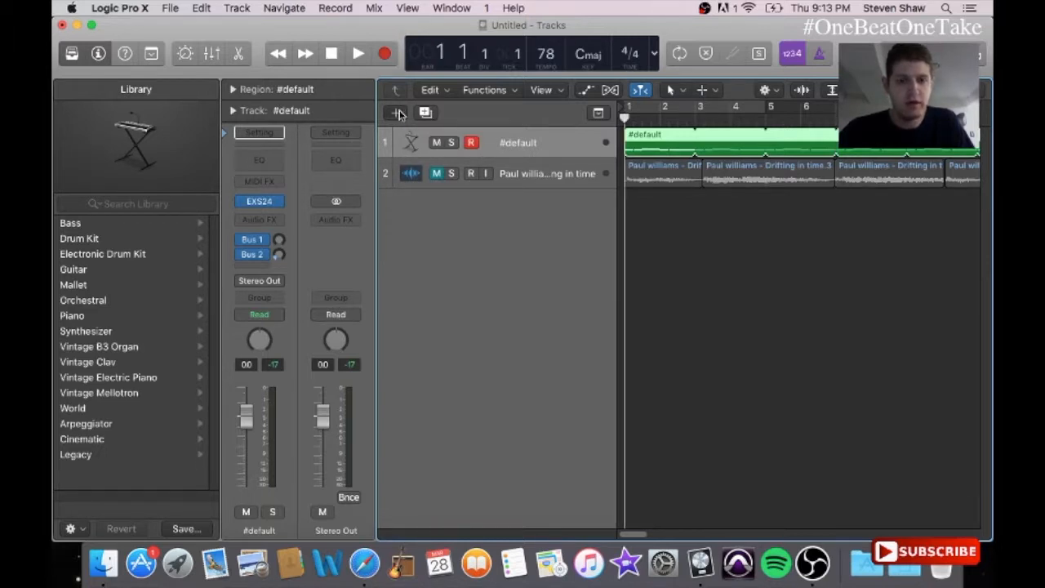
- Create one new software instrument track and place it above the #default track
click(399, 112)
click(717, 259)
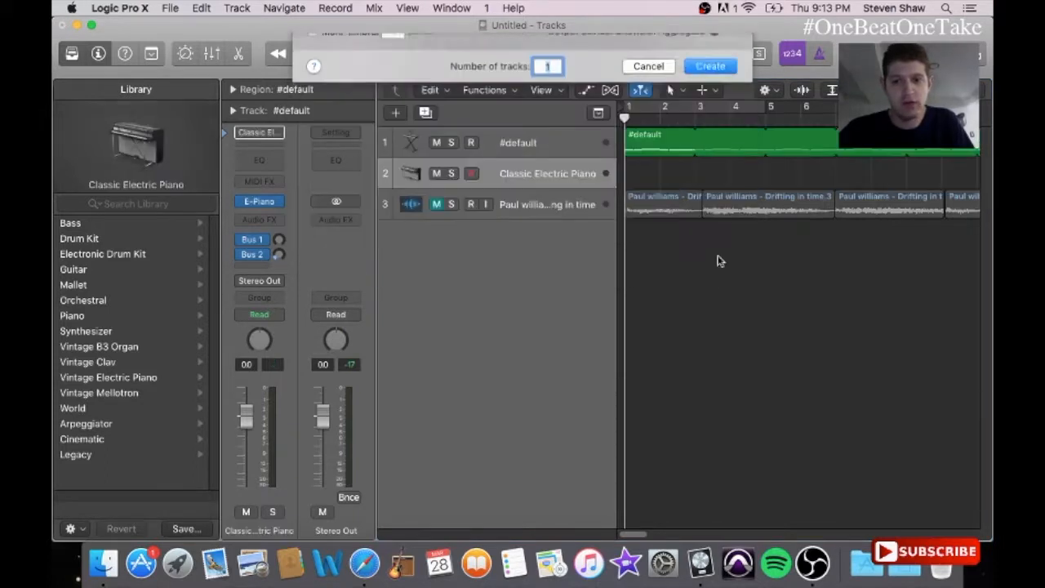
drag(543, 172, 538, 139)
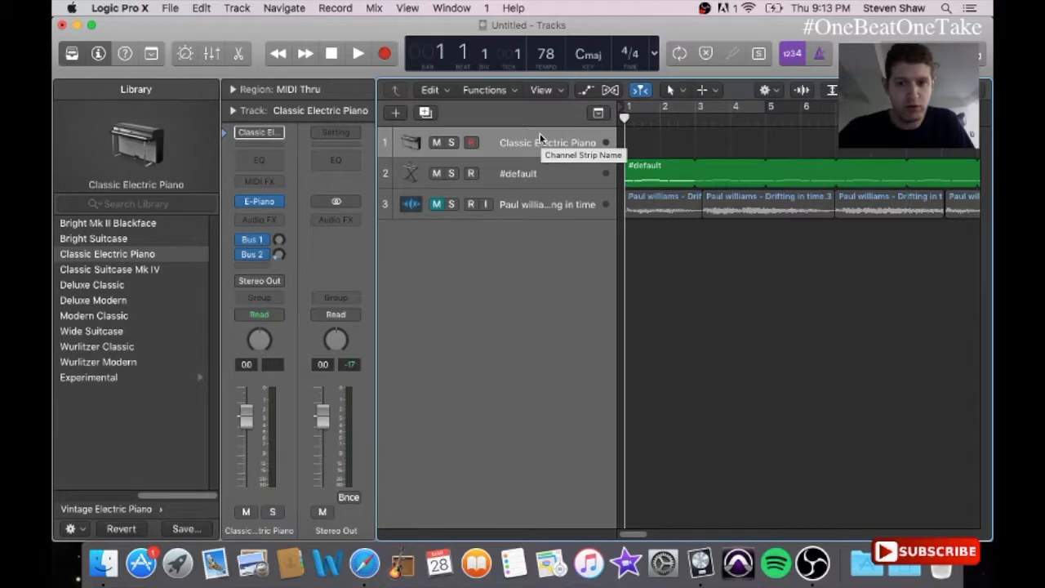
- Replace the Vintage Electric Piano on the new top track with the EXS24 sampler
click(513, 173)
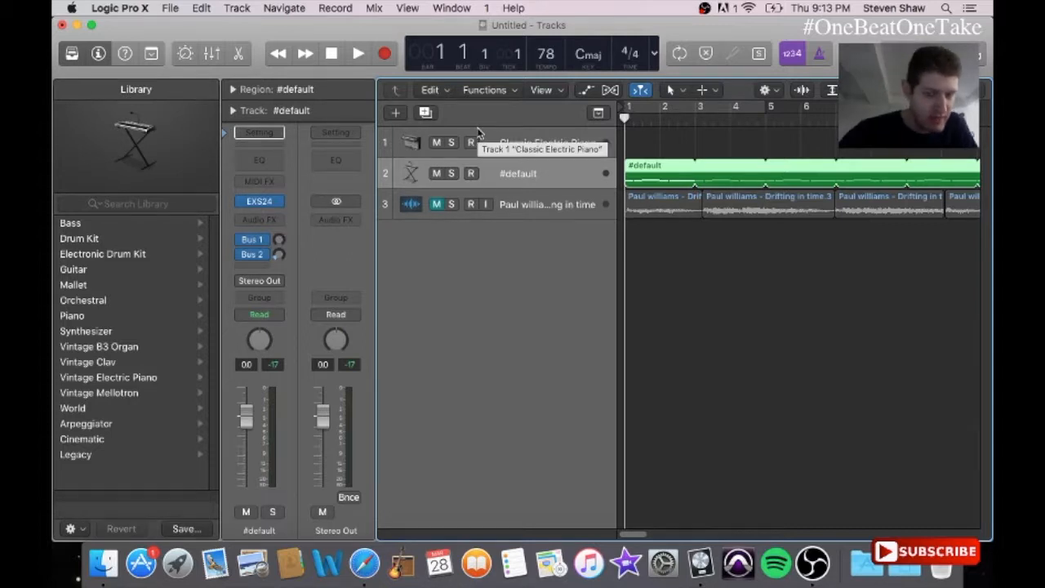
key(XF86AudioRaiseVolume)
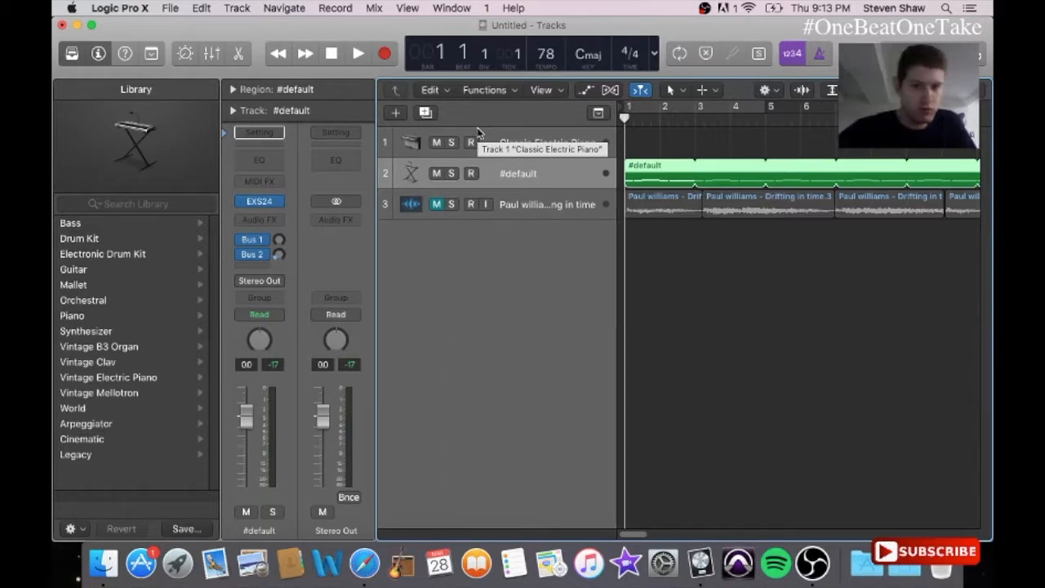
click(522, 144)
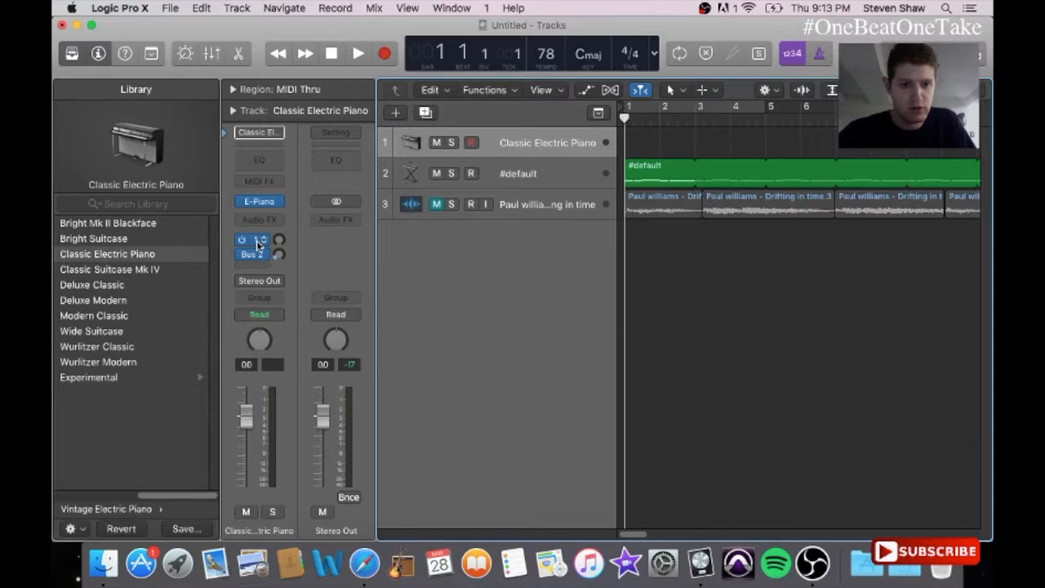
click(282, 207)
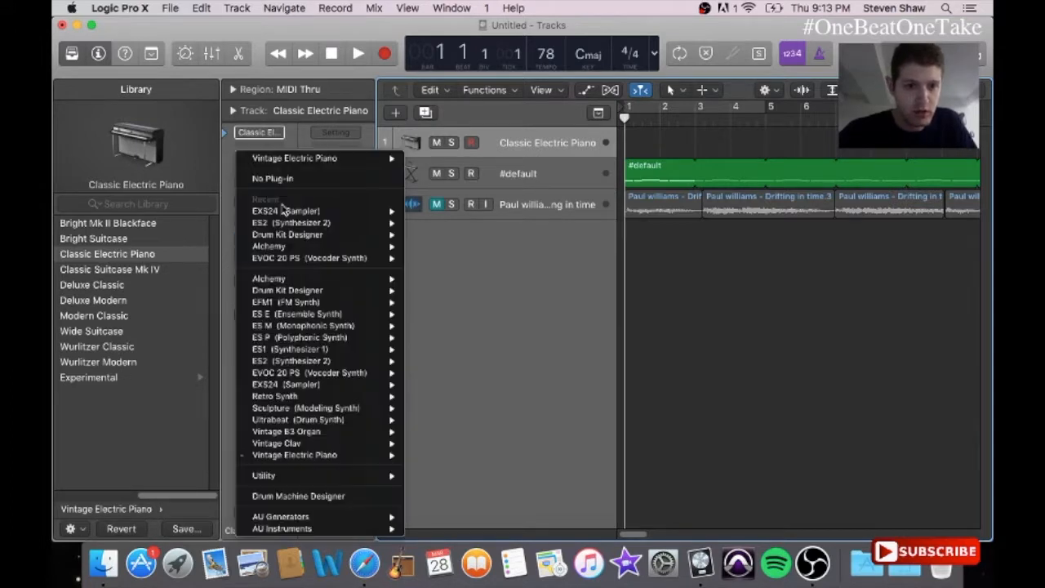
click(288, 212)
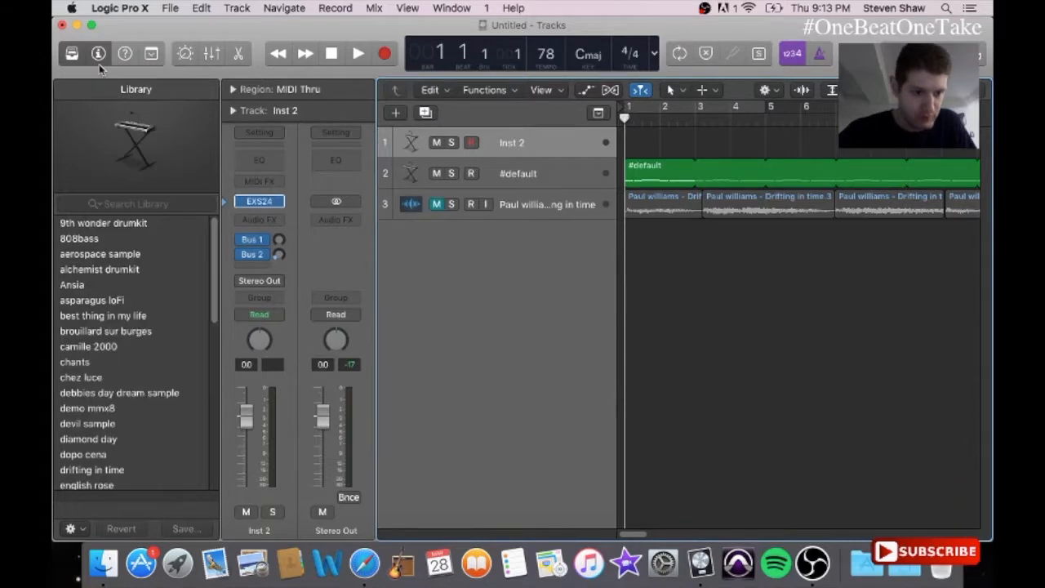
- Load the alchemist drumkit instrument on the new top track and open the Piano Roll for it
mouse_move(210, 238)
mouse_down()
mouse_move(221, 353)
mouse_move(209, 412)
mouse_move(219, 235)
mouse_move(218, 247)
mouse_up()
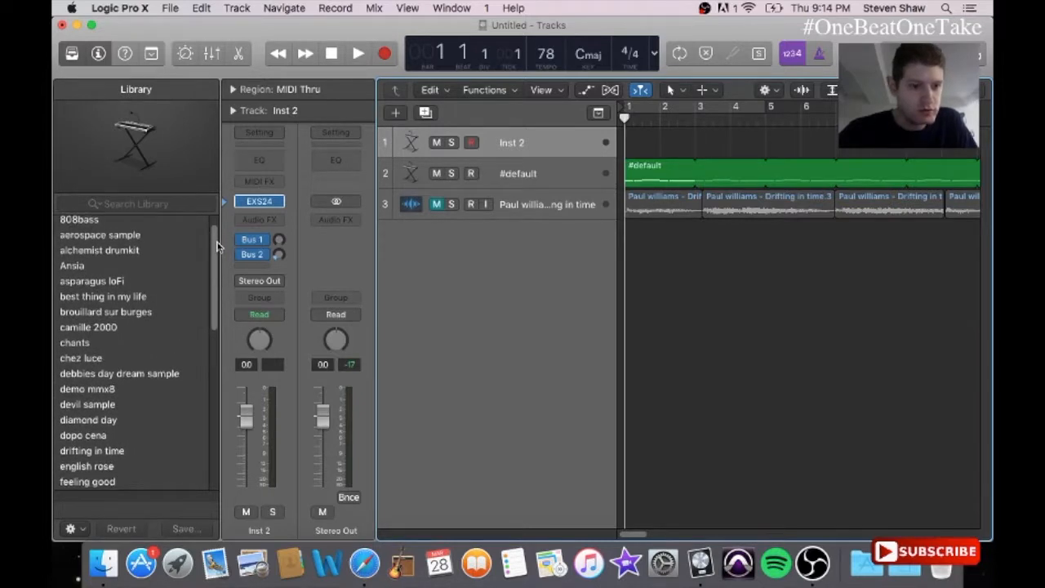
click(150, 250)
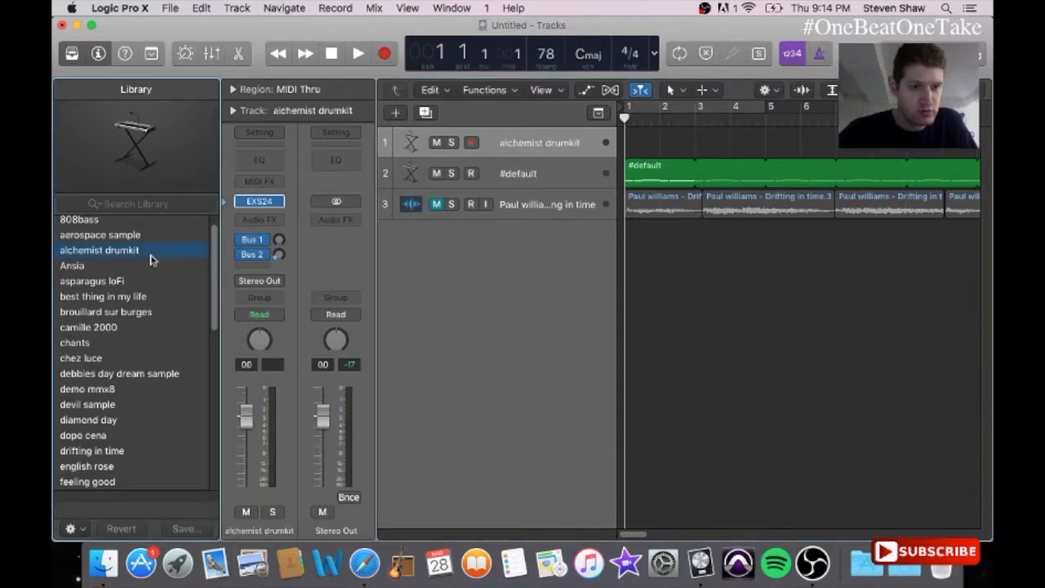
click(467, 8)
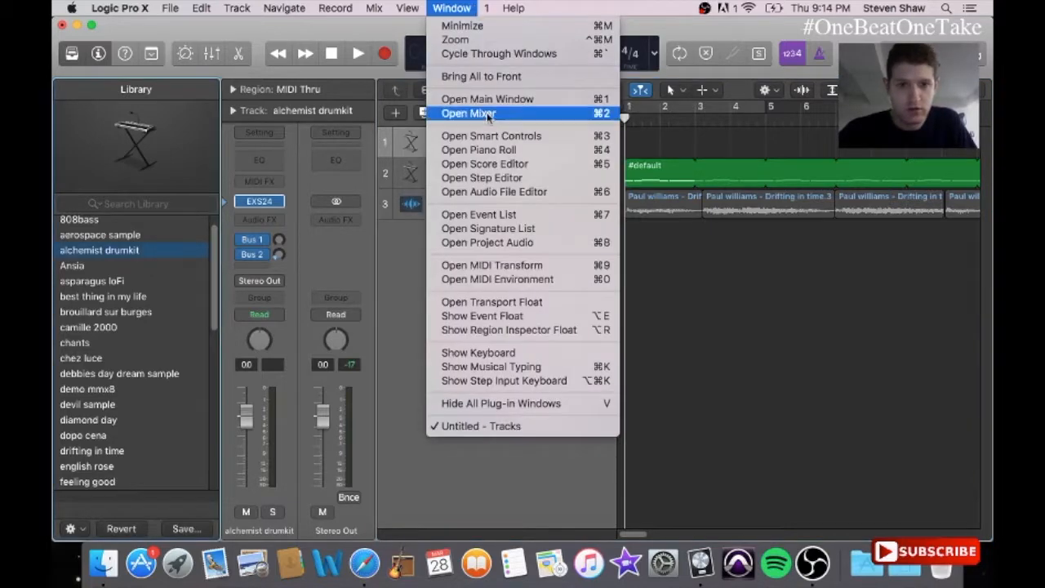
click(493, 151)
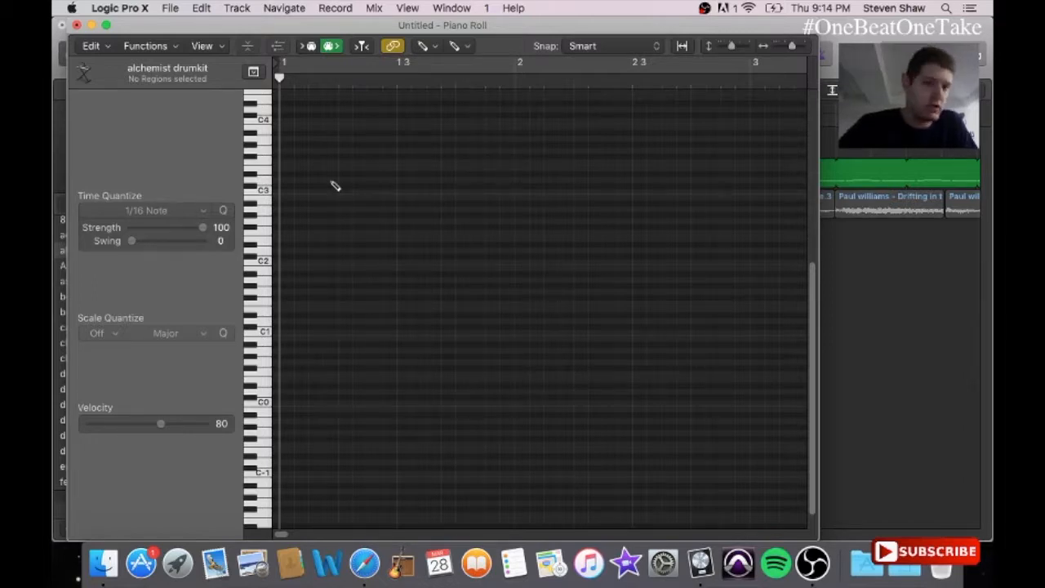
- Program bar 1 with sixteenth-note C1 hits on beat 1 and the off-beats up to the bar's last sixteenth, plus A1 hits on beats 2 and 4
click(291, 334)
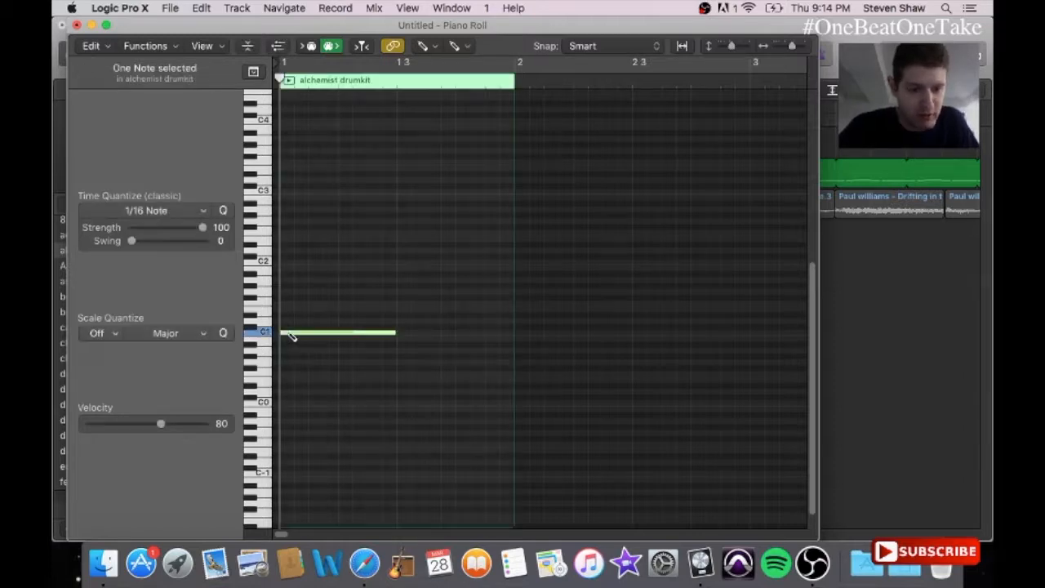
drag(403, 336, 296, 360)
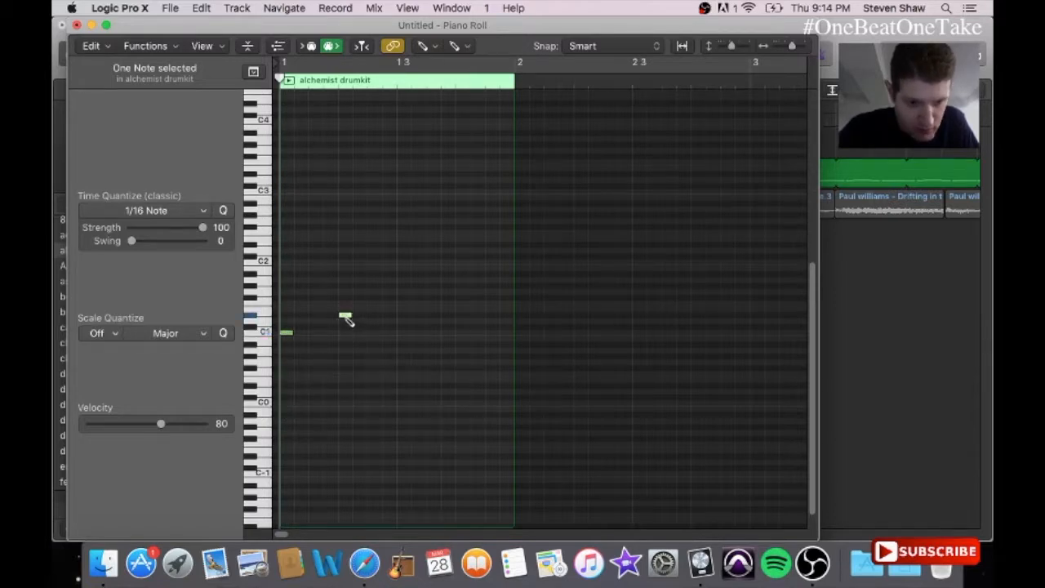
drag(346, 317, 345, 284)
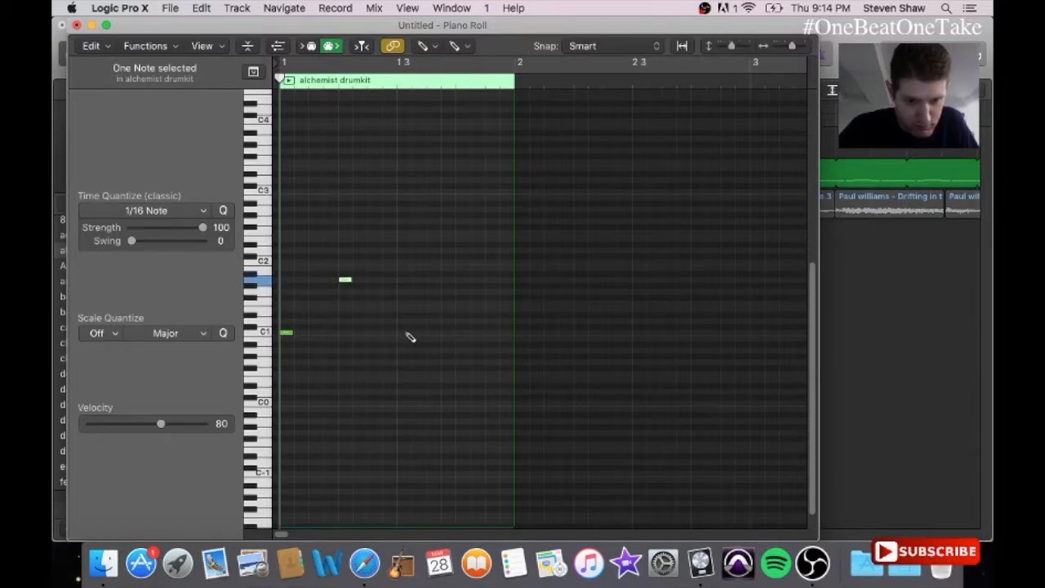
click(328, 332)
click(388, 332)
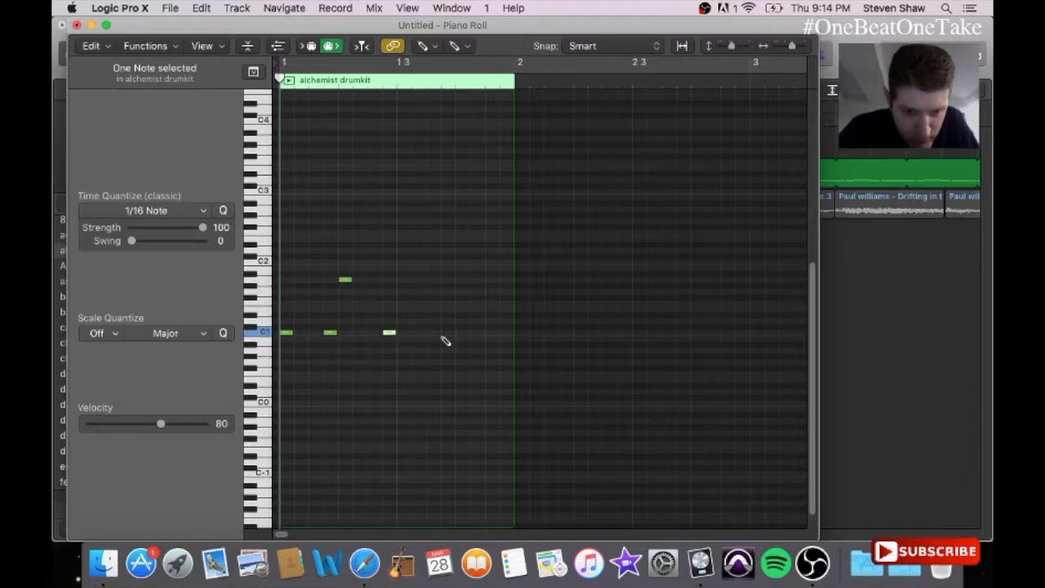
click(462, 280)
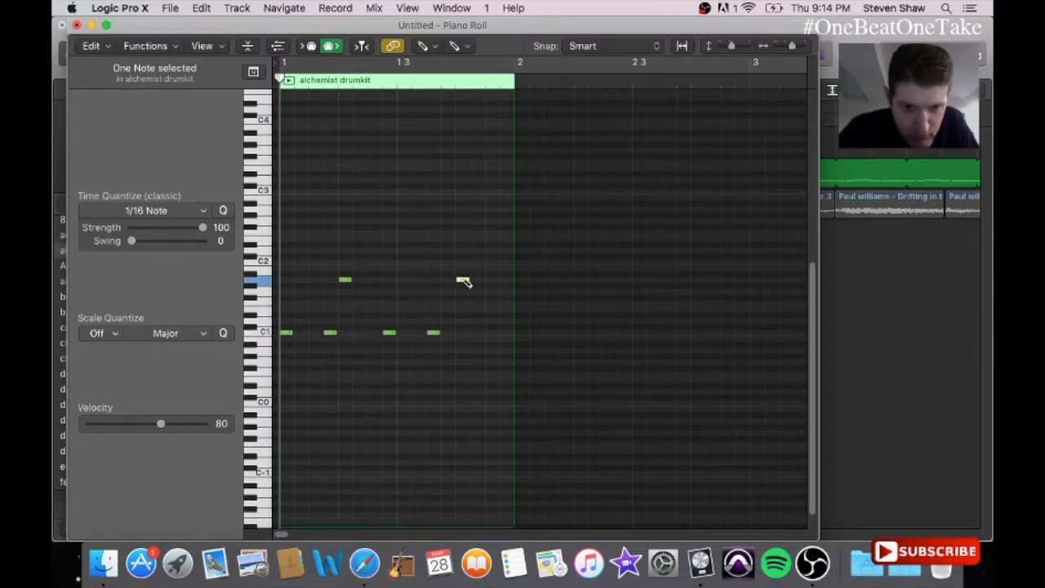
click(503, 332)
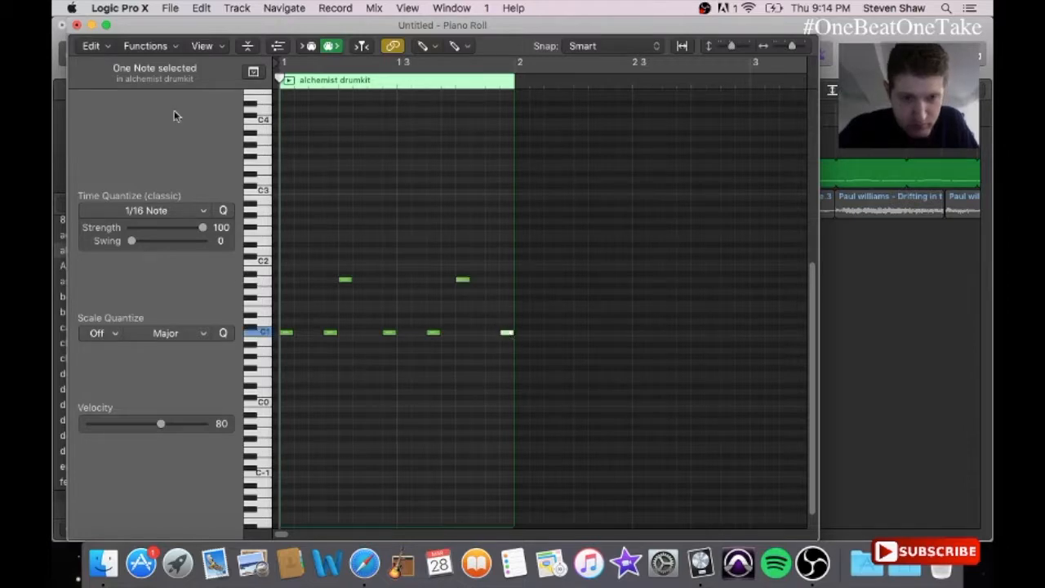
- Move the alchemist drumkit region to start at bar 3, loop it, and play the beat back
click(76, 25)
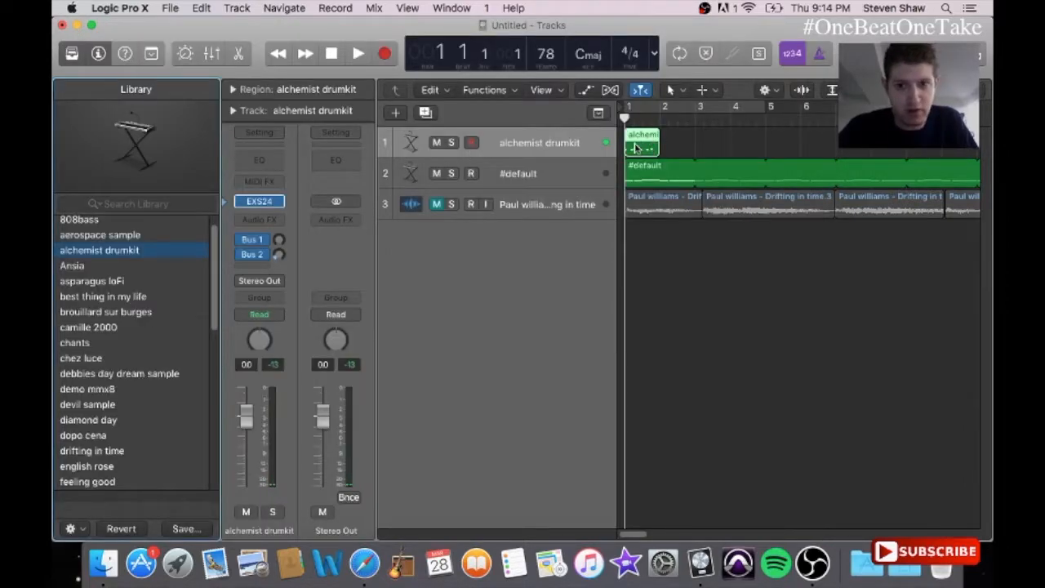
key(super+Right)
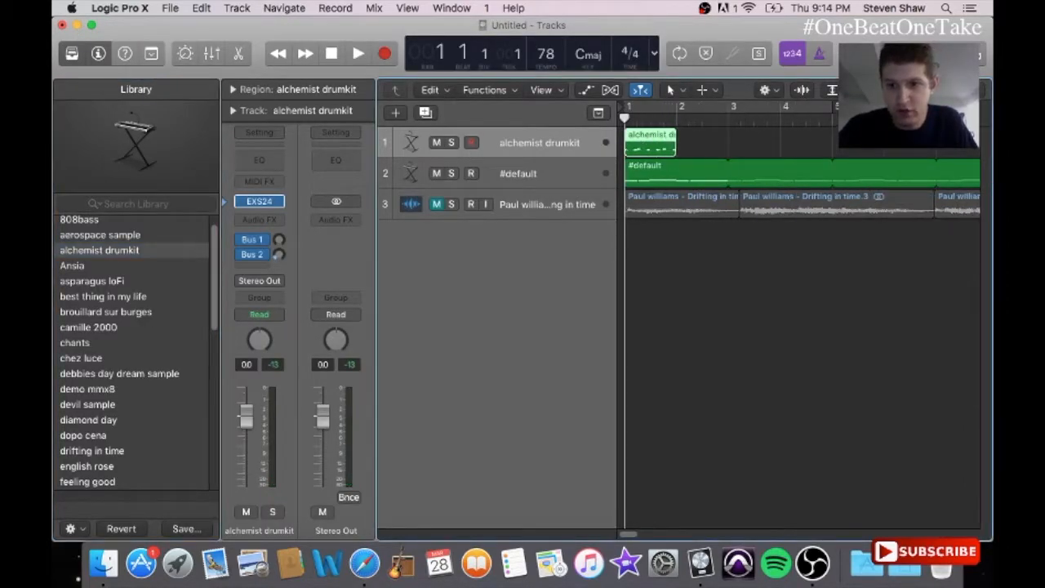
drag(653, 142, 758, 146)
key(l)
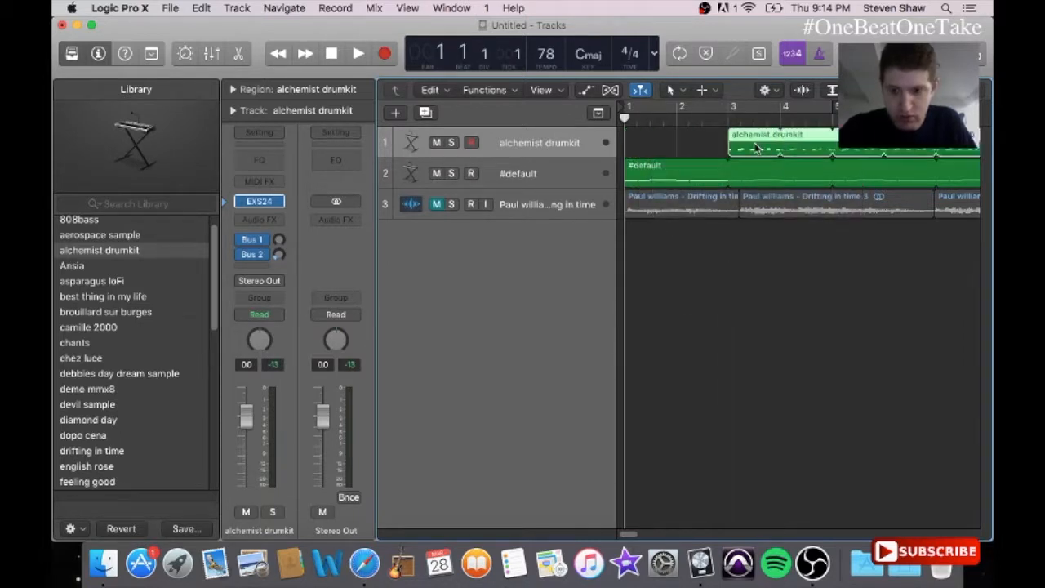
key(space)
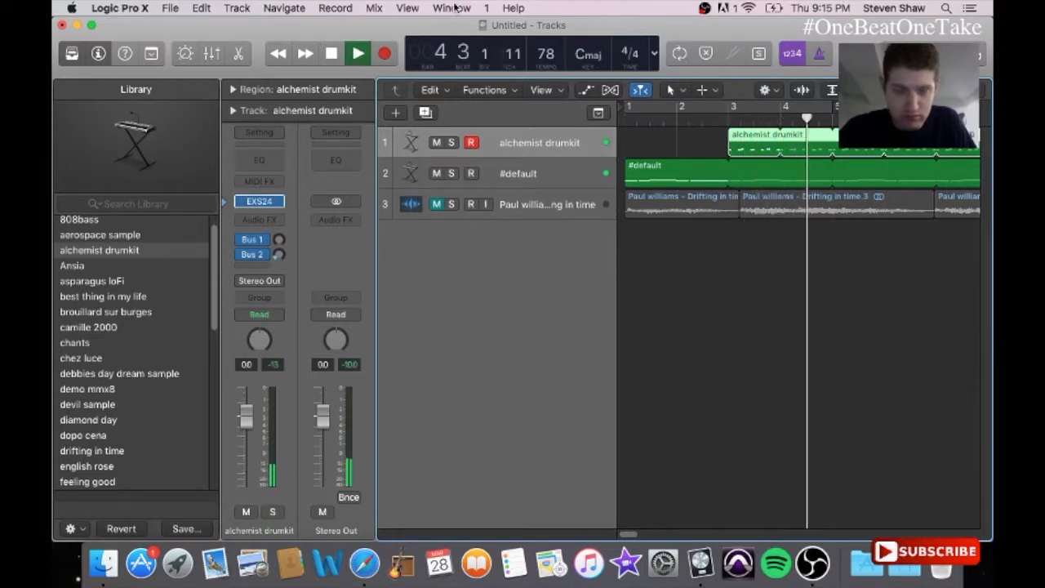
key(XF86AudioRaiseVolume)
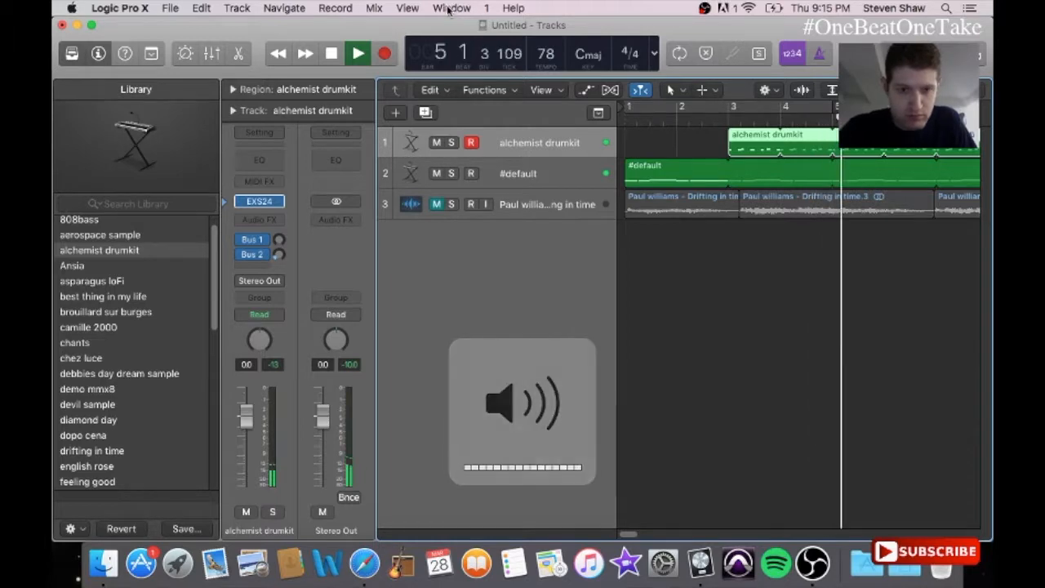
- Remove the second C1 hit in bar 3 and extend the drum pattern into bar 4 with C1 on beat 1 and A1 on beat 2
click(453, 8)
click(480, 149)
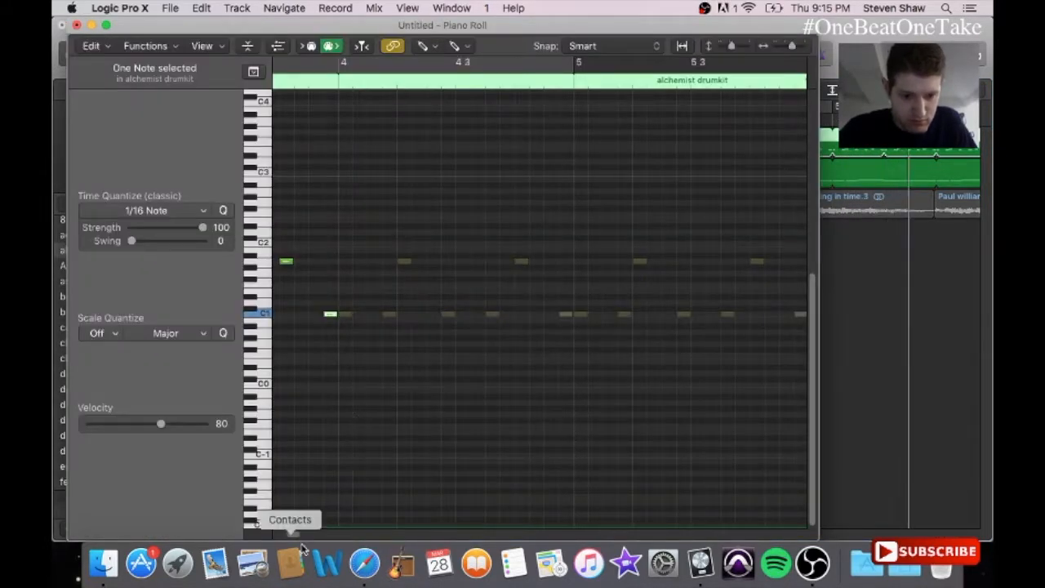
drag(292, 535, 287, 538)
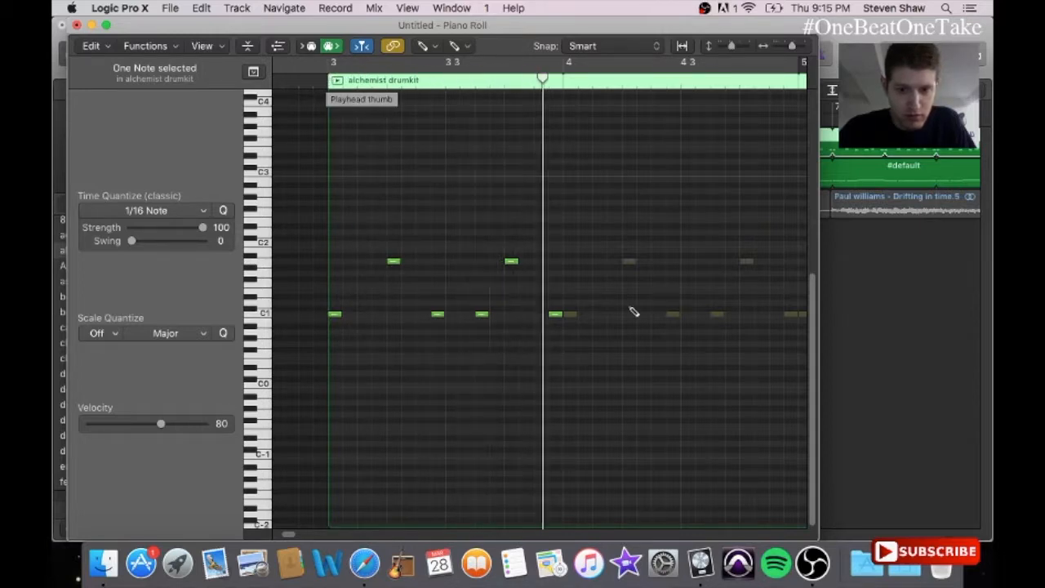
click(571, 315)
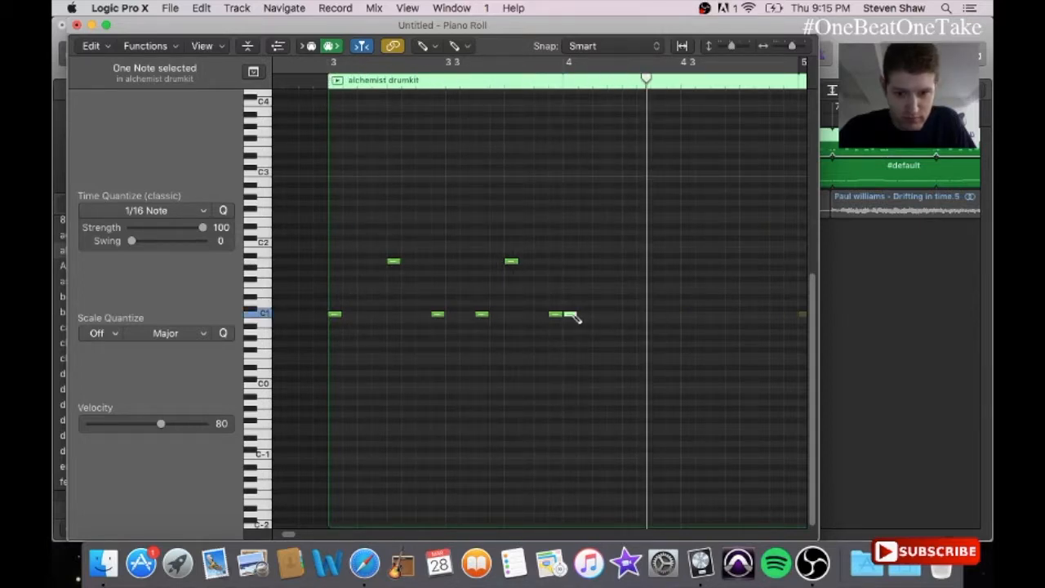
drag(645, 258, 644, 262)
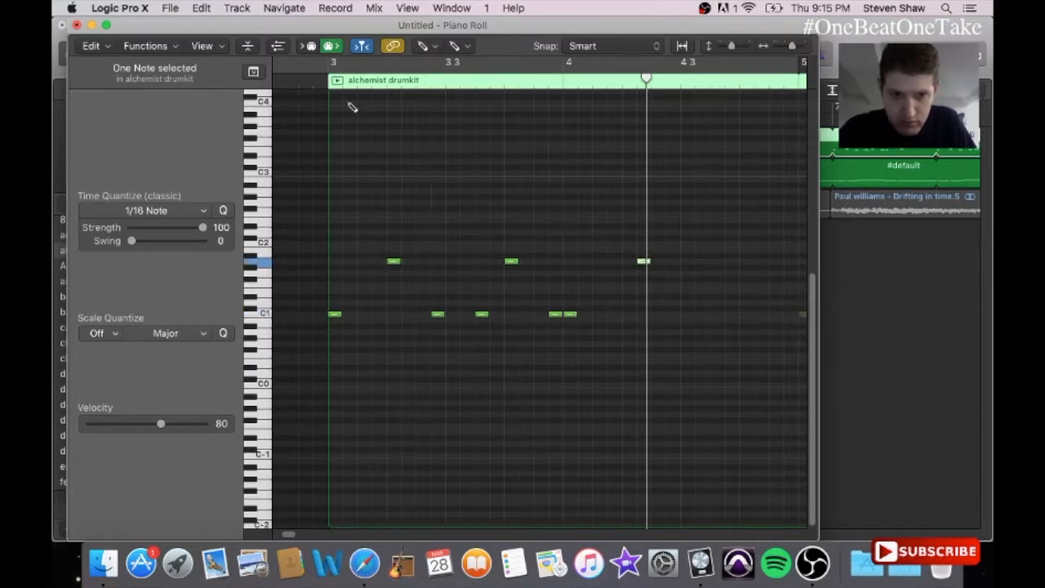
key(space)
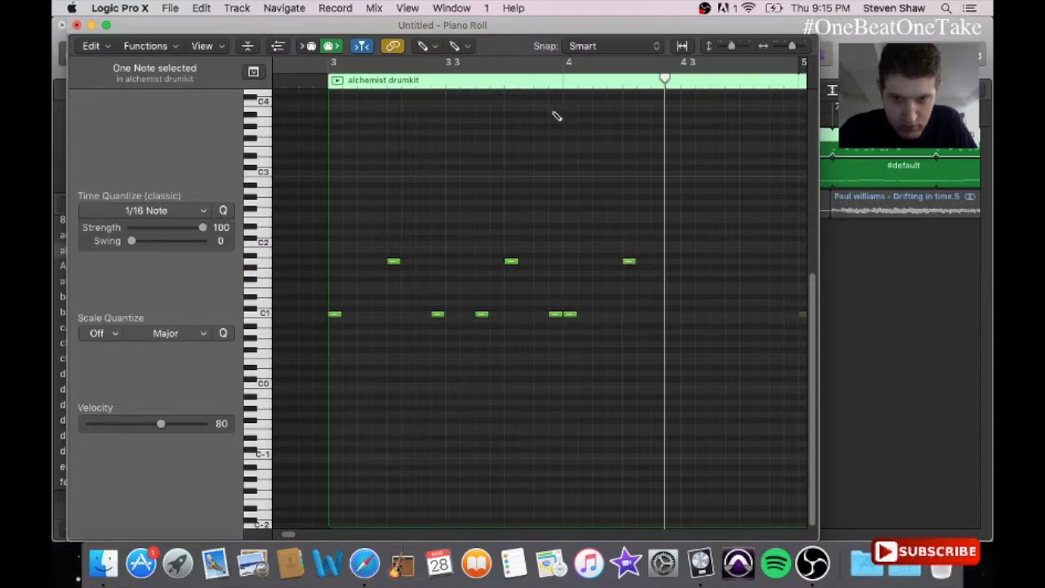
- Complete bar 4 with C1 hits on beat 3, its third sixteenth and the bar's last sixteenth, and an A1 hit on beat 4
click(539, 85)
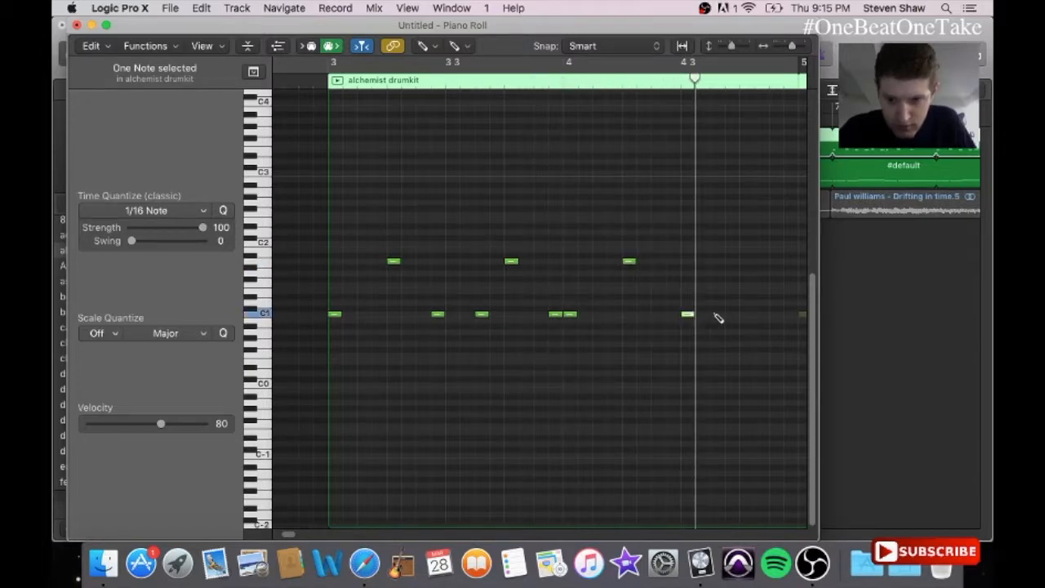
drag(747, 258, 746, 263)
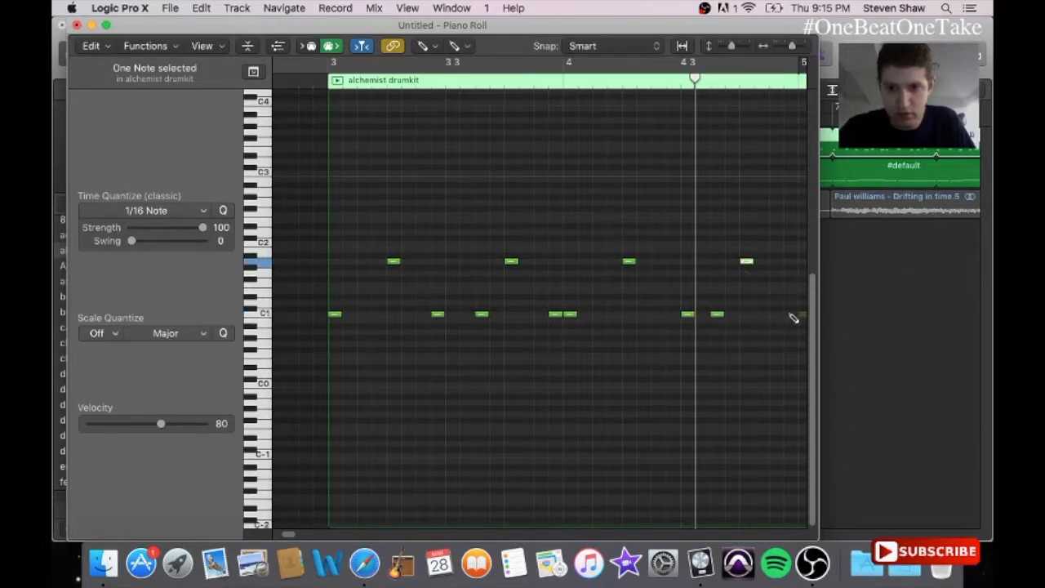
click(790, 315)
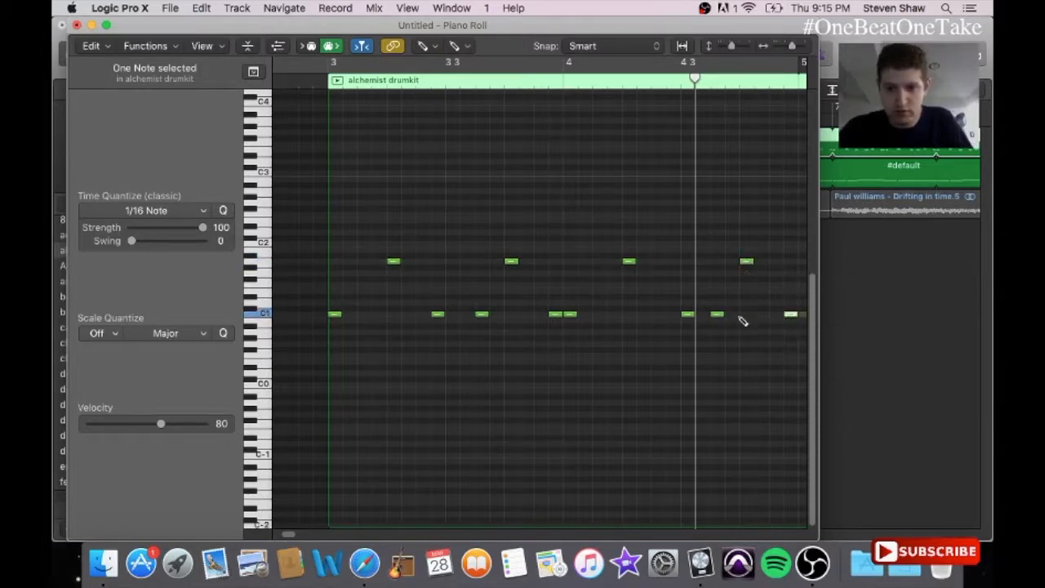
- Return to the Tracks window and play the arrangement from bar 3 to audition the two-bar drum pattern
click(75, 26)
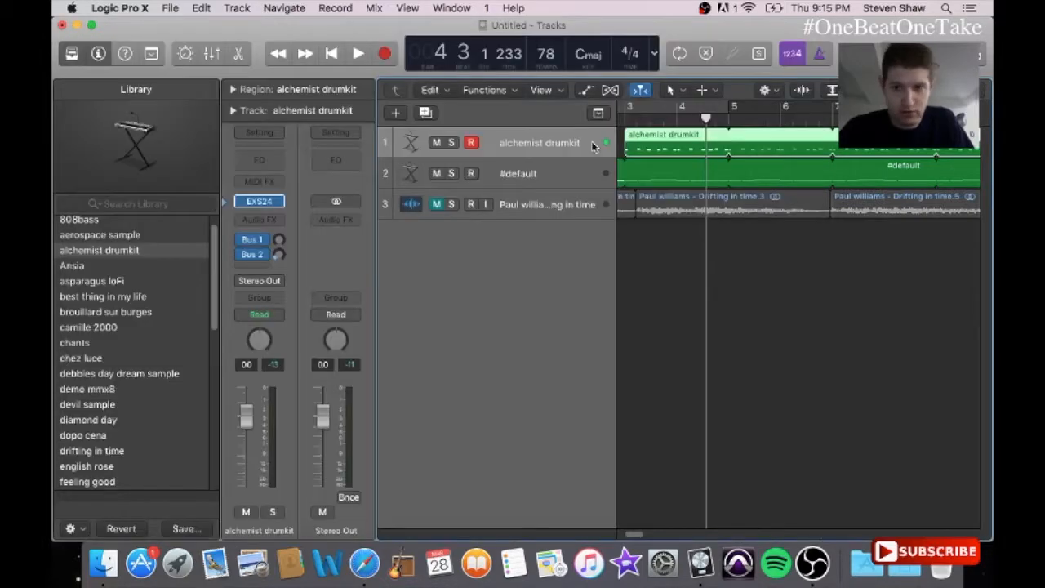
key(space)
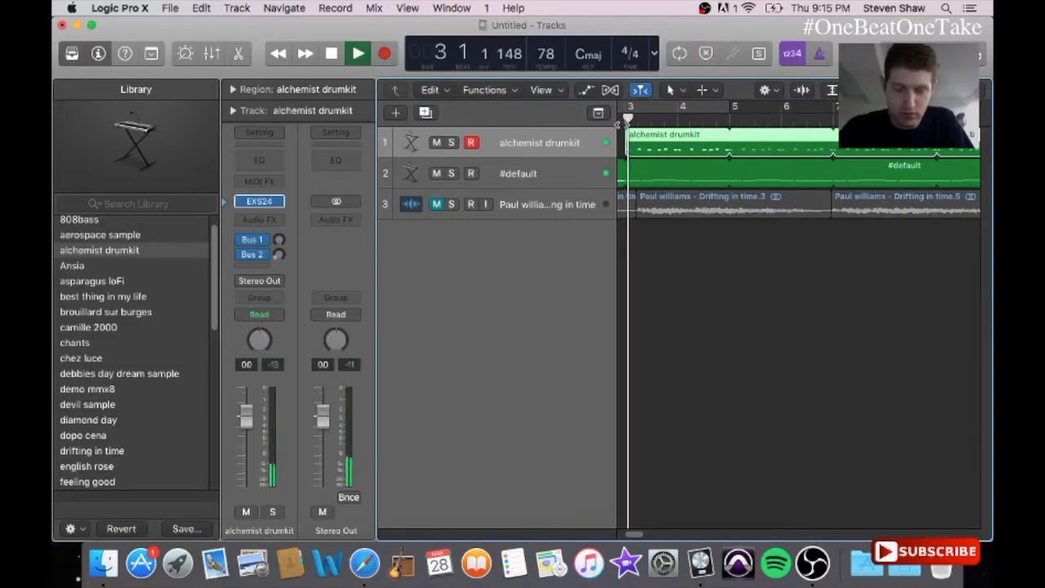
key(XF86AudioRaiseVolume)
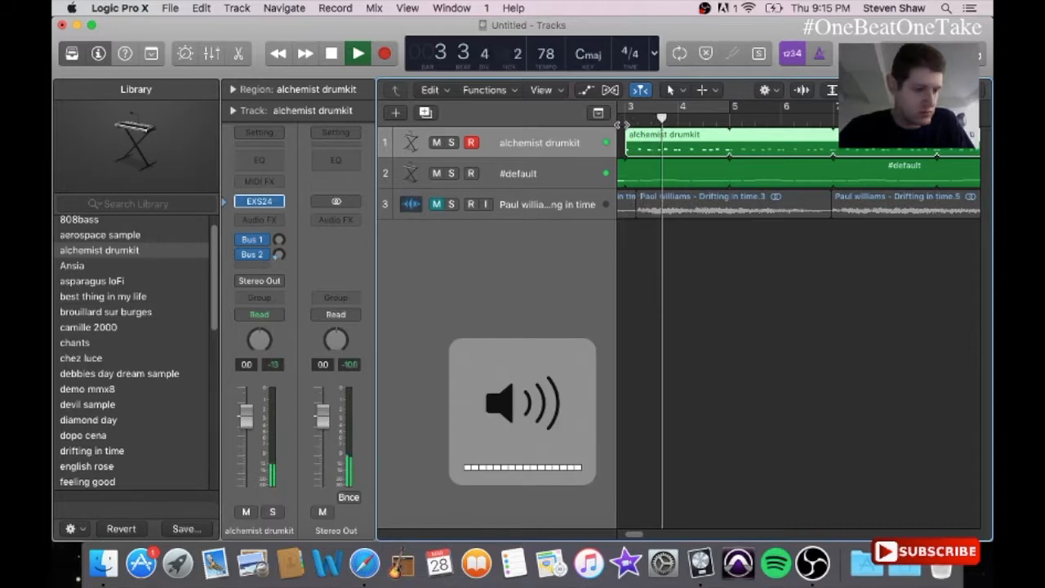
- Add a sixteenth-note C1 hit on beat 3 of bar 3 in the drum pattern and close the Piano Roll
click(451, 7)
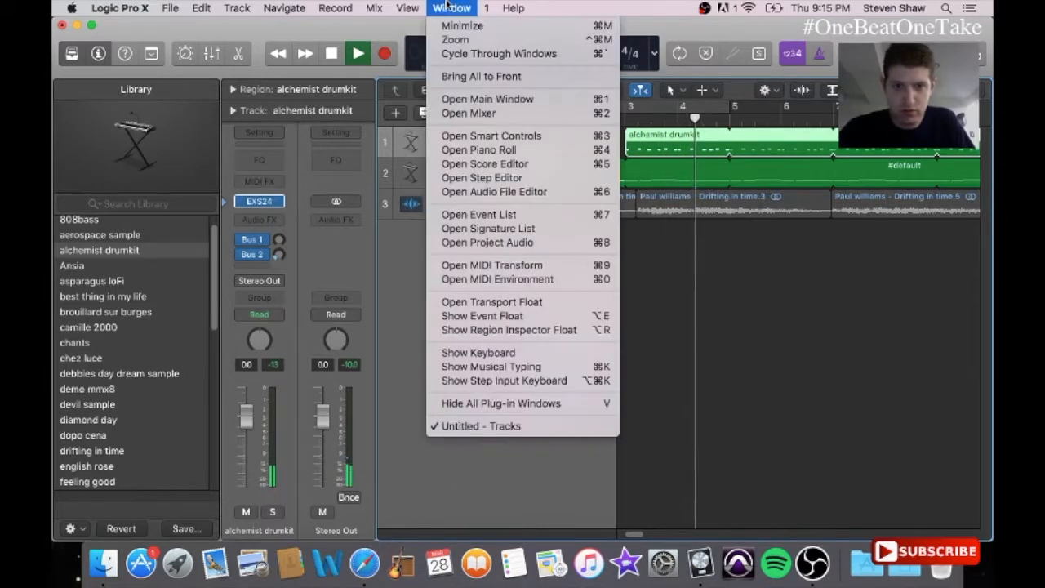
click(503, 150)
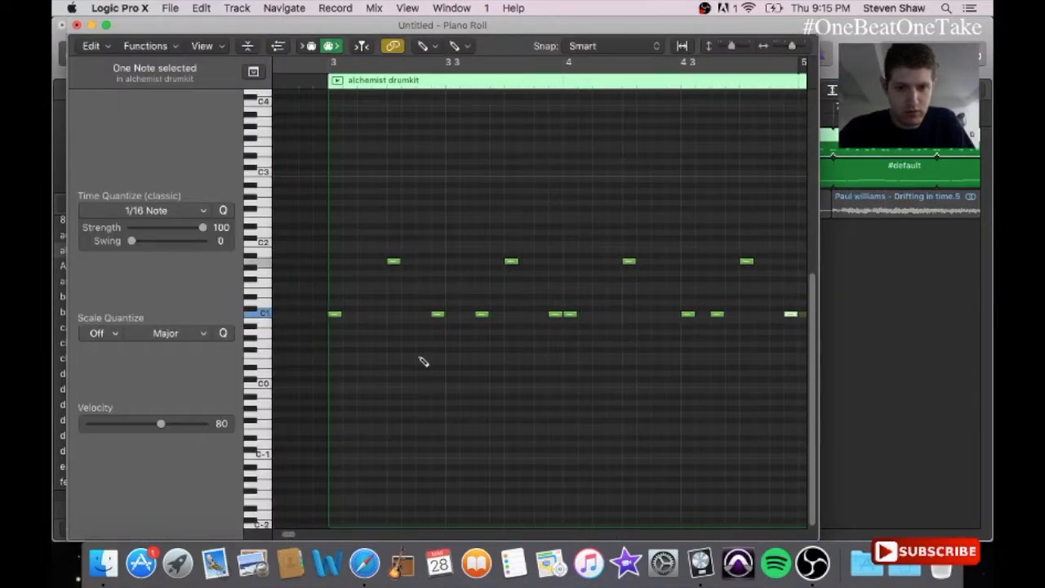
click(453, 314)
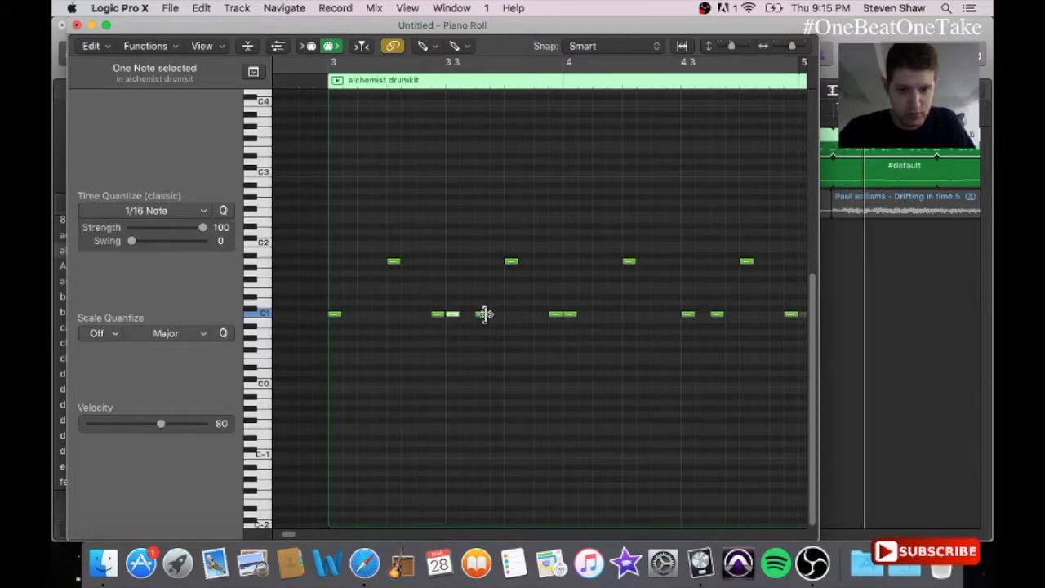
click(483, 315)
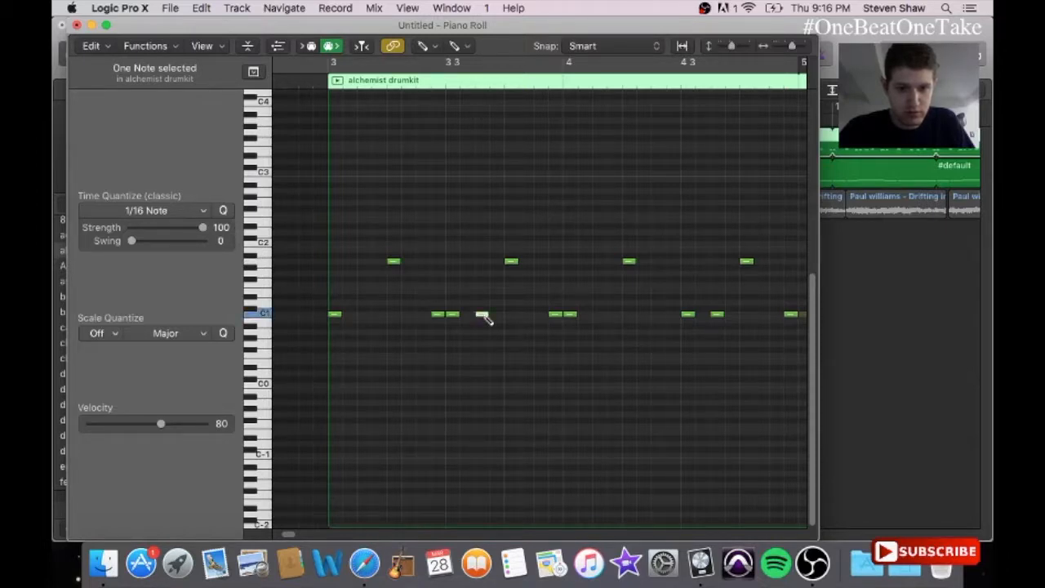
click(482, 316)
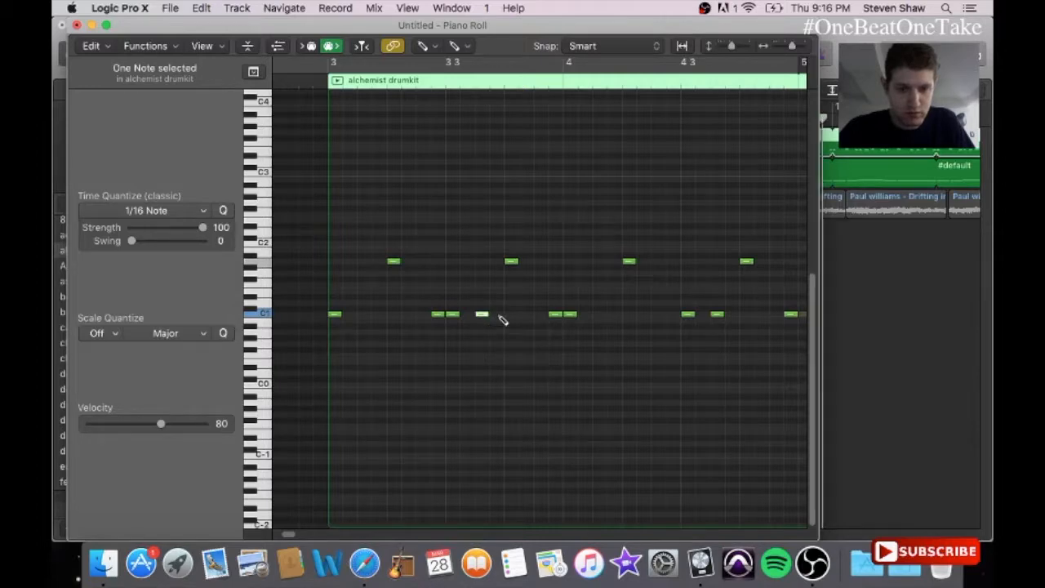
click(68, 25)
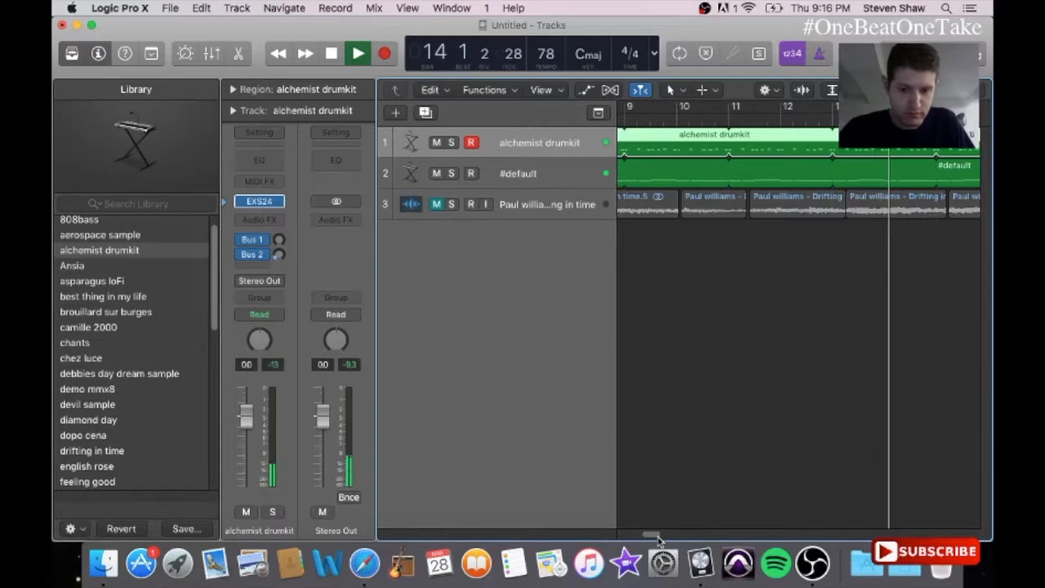
- Stop playback, shorten the #default region's loop to end at bar 5, and move the region to start at bar 3
drag(658, 536, 608, 532)
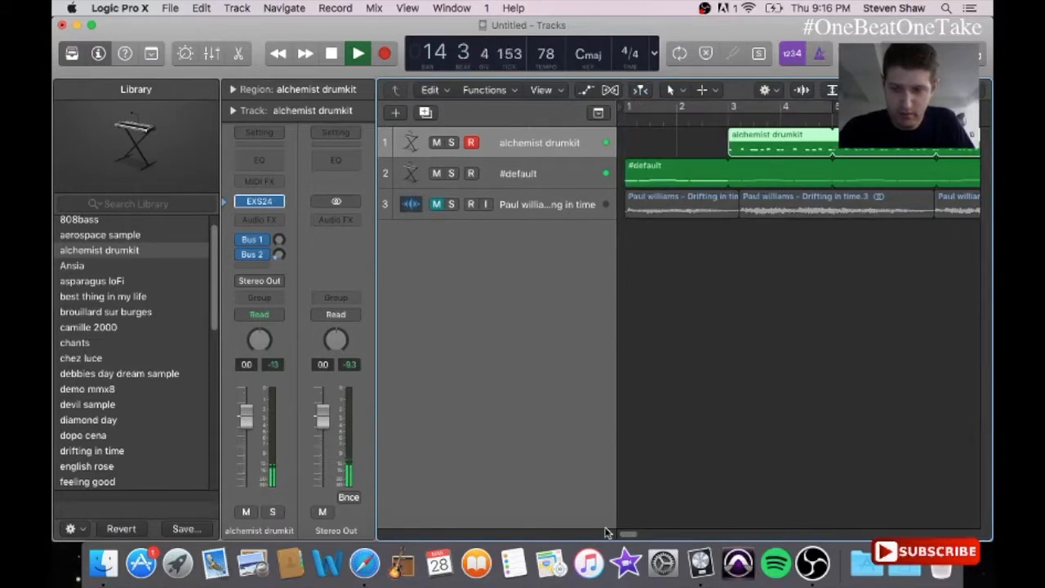
key(space)
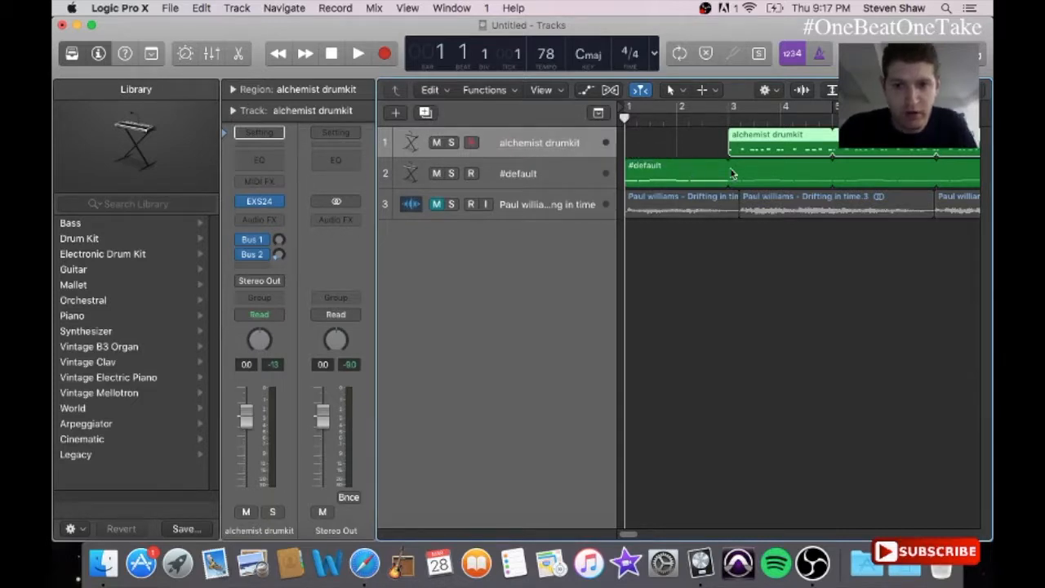
drag(918, 163, 833, 173)
drag(696, 178, 800, 177)
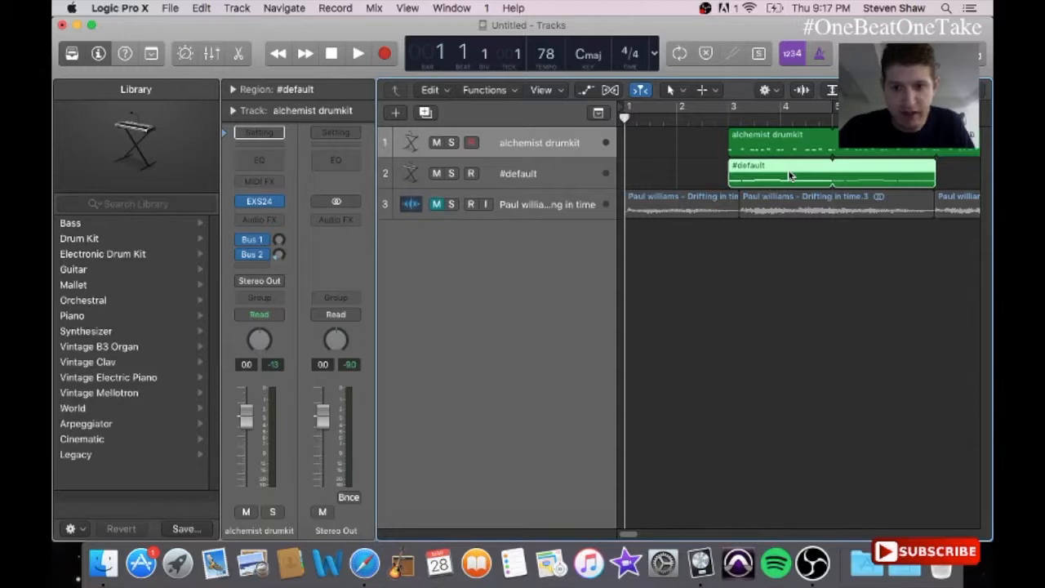
- Loop the #default region and move both drum regions to start at bar 5
key(l)
drag(722, 165, 876, 145)
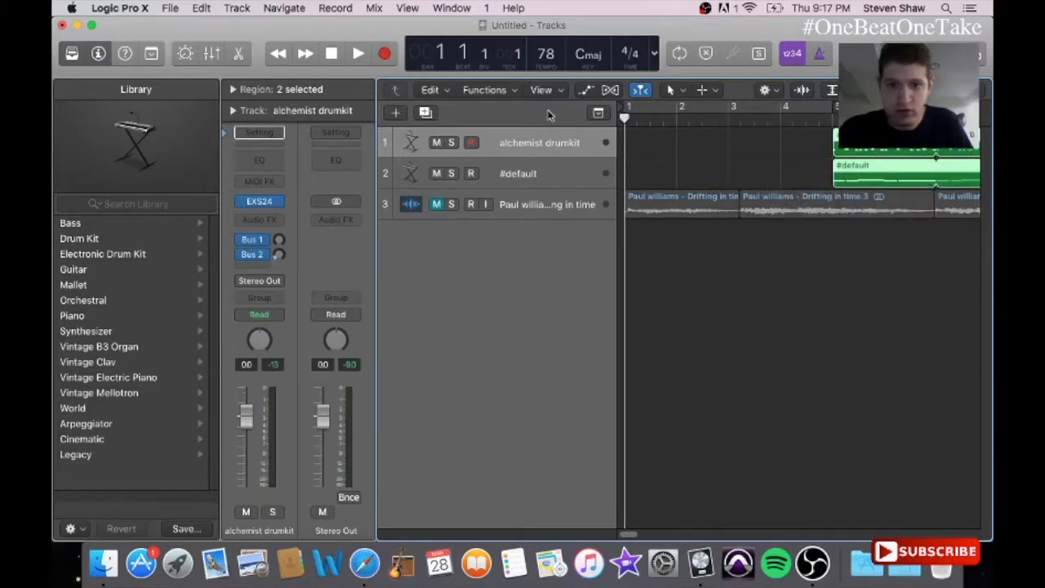
- Mute the alchemist drumkit and #default tracks, unmute the sample track, and play the sample from bar 1
click(436, 173)
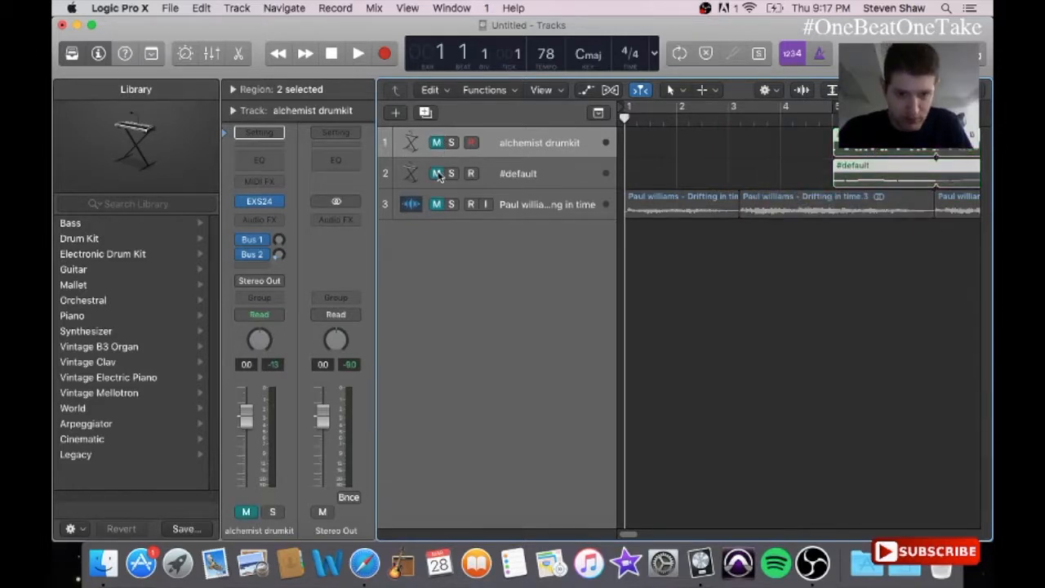
click(493, 205)
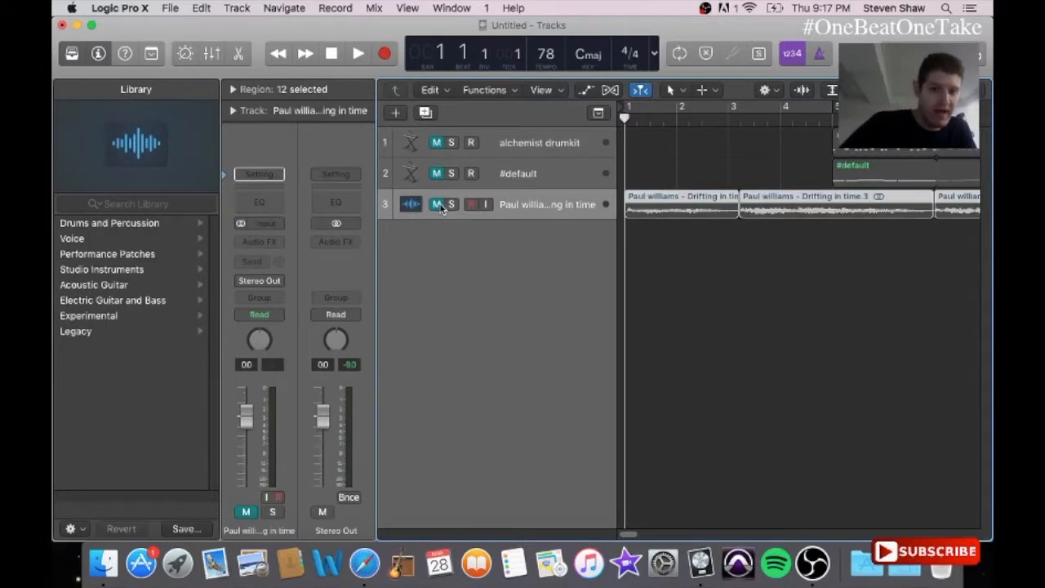
click(438, 205)
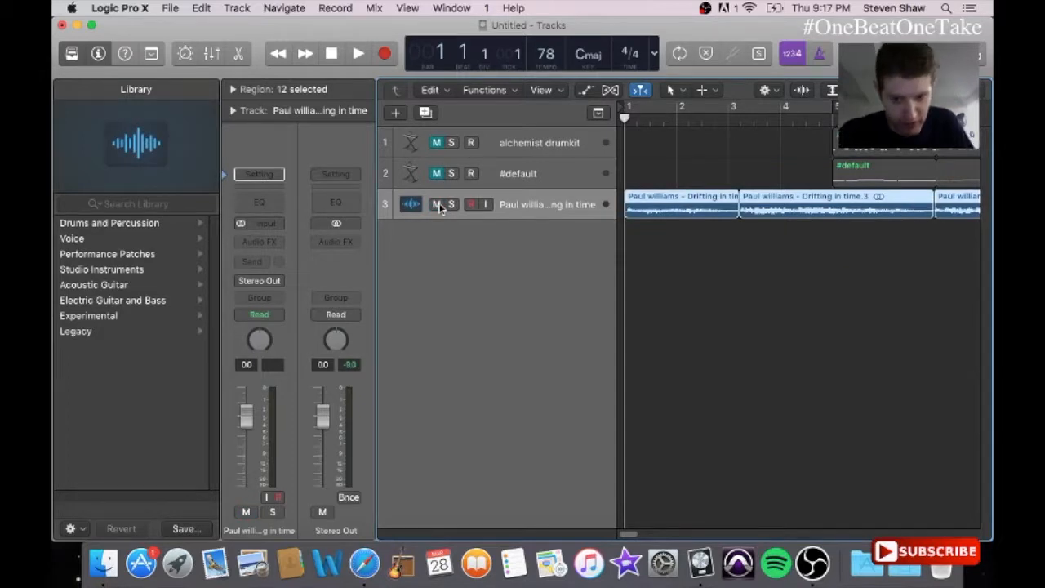
key(space)
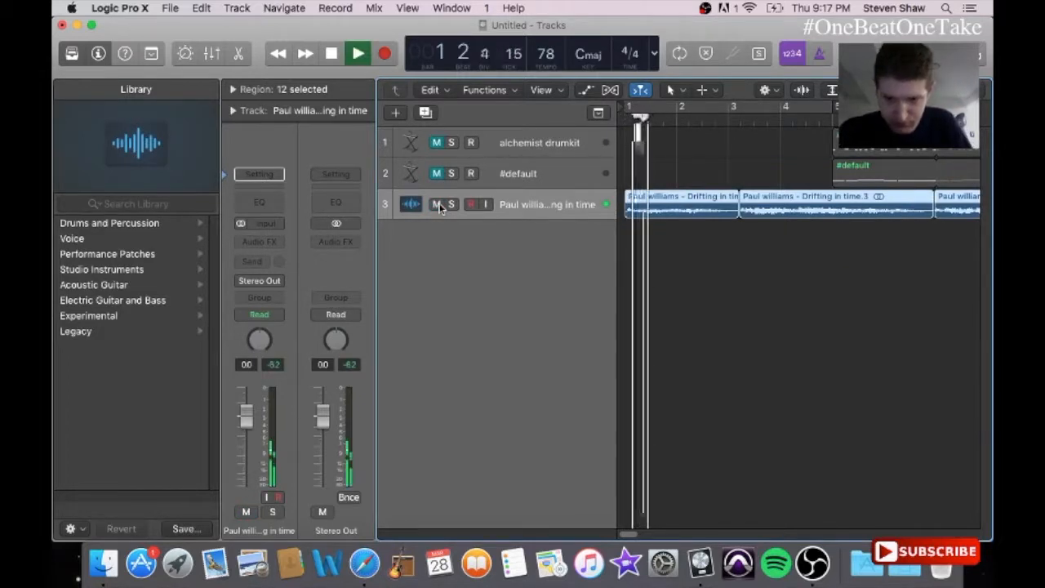
key(XF86AudioRaiseVolume)
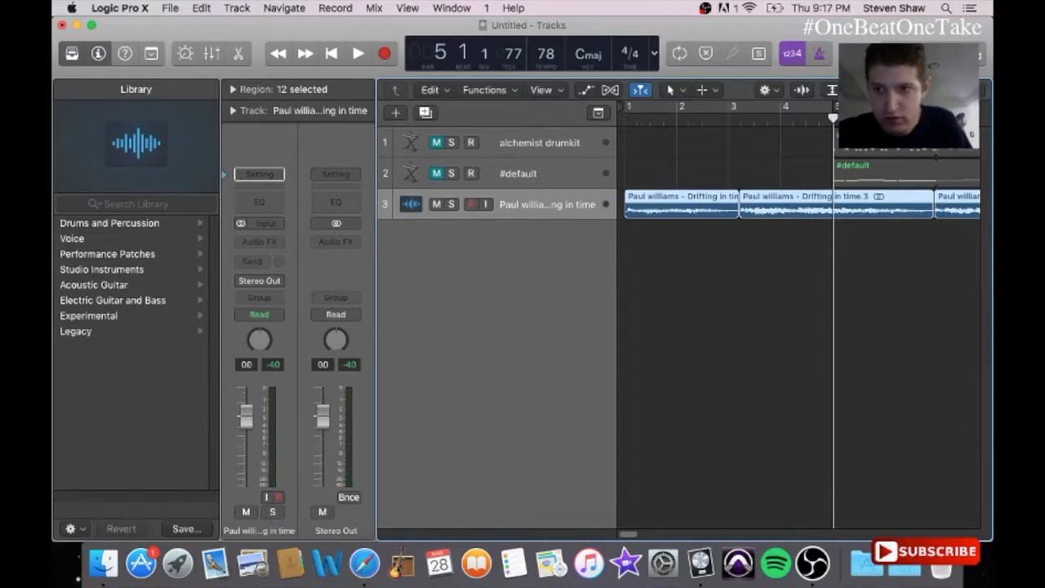
- Move all sample chops after the first one to start just after bar 9, leaving the first chop at bar 1
scroll(584, 155, up, 5)
scroll(584, 155, down, 3)
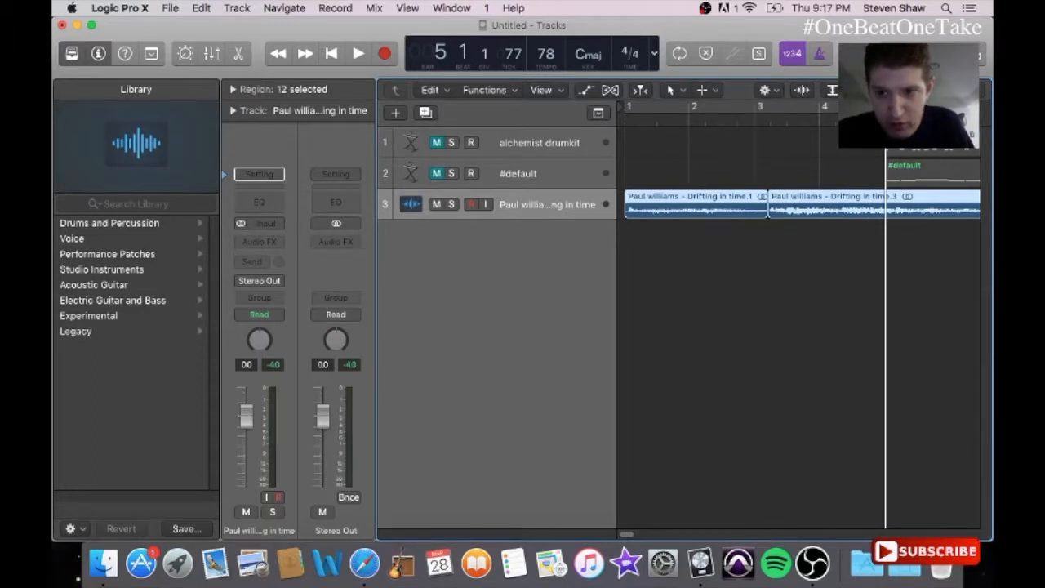
key(super+Down)
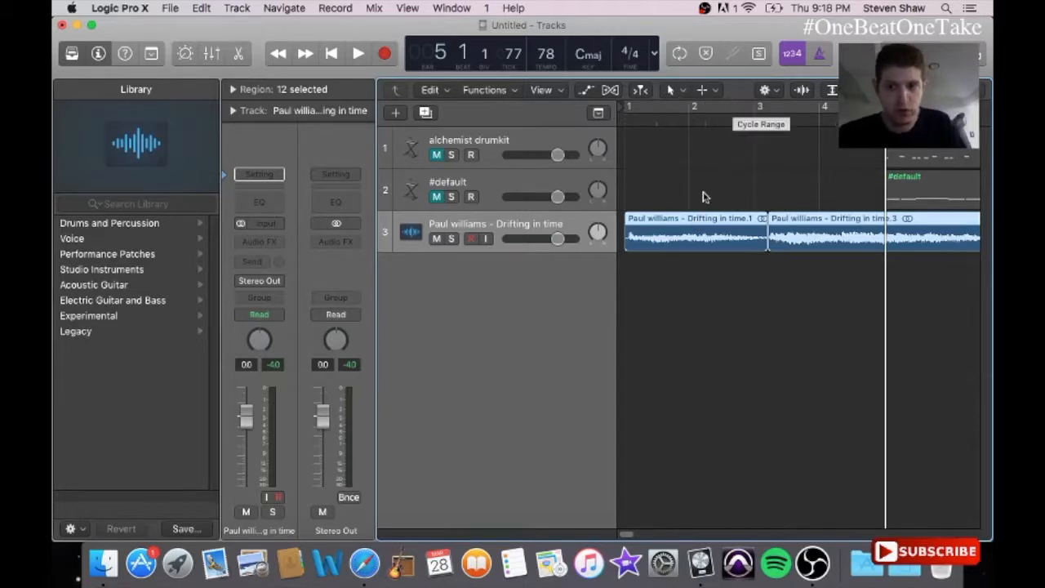
mouse_move(816, 237)
mouse_down()
mouse_move(884, 240)
mouse_move(767, 240)
mouse_move(815, 239)
mouse_up()
click(808, 313)
drag(810, 290, 989, 235)
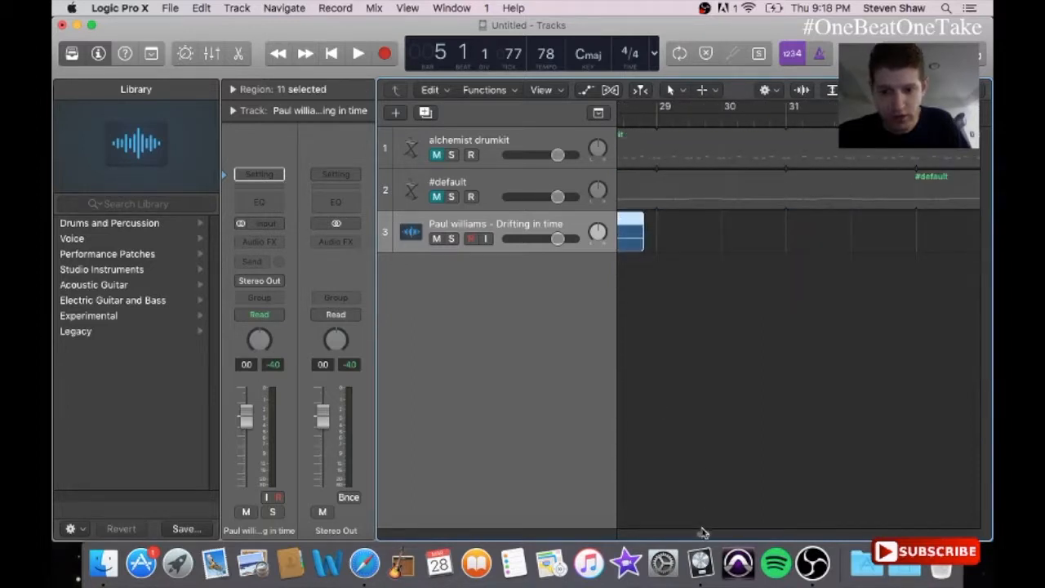
drag(702, 537, 587, 514)
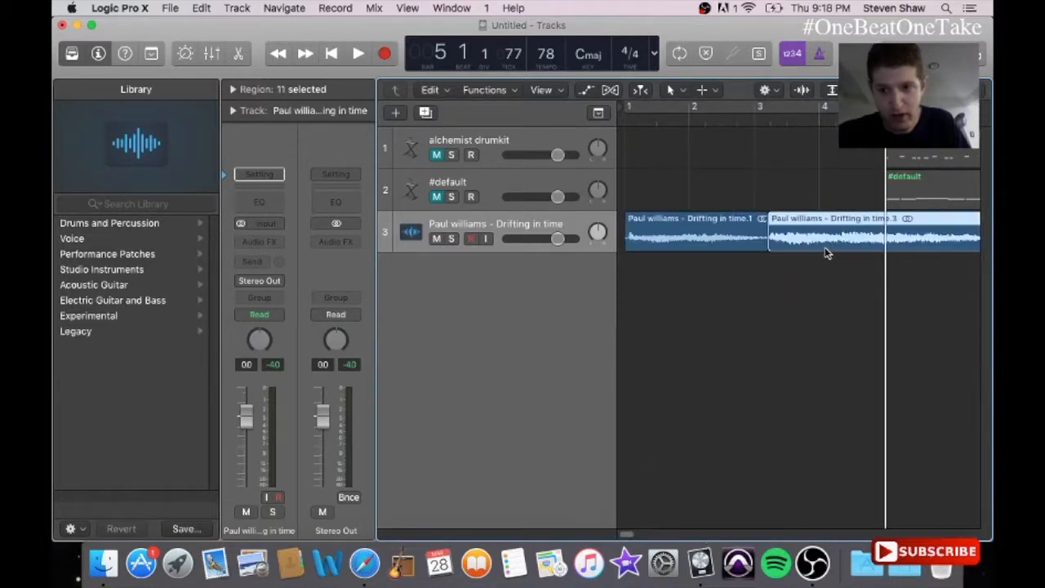
drag(828, 243, 969, 263)
click(725, 237)
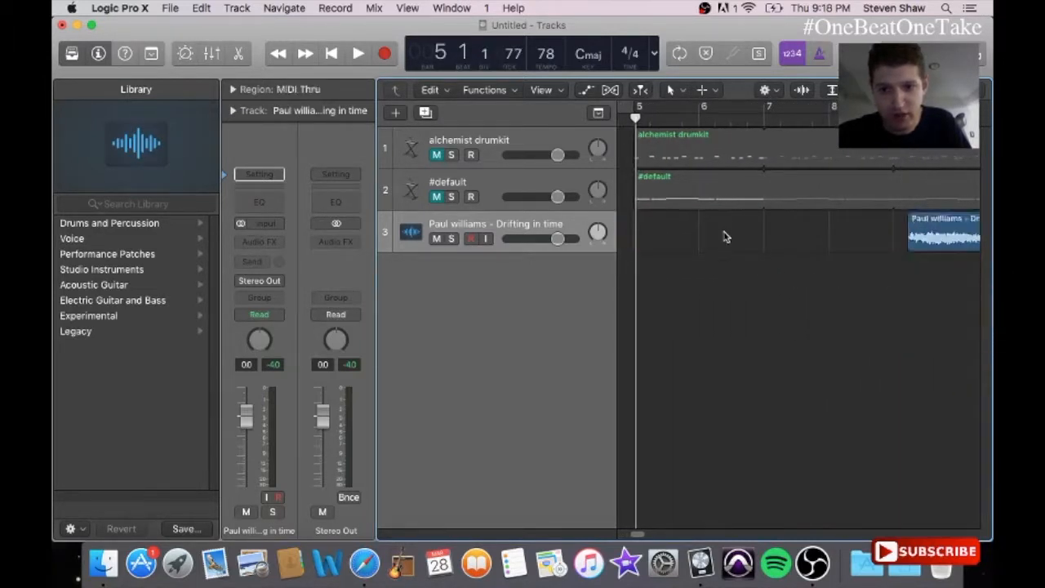
scroll(725, 237, left, 10)
click(725, 237)
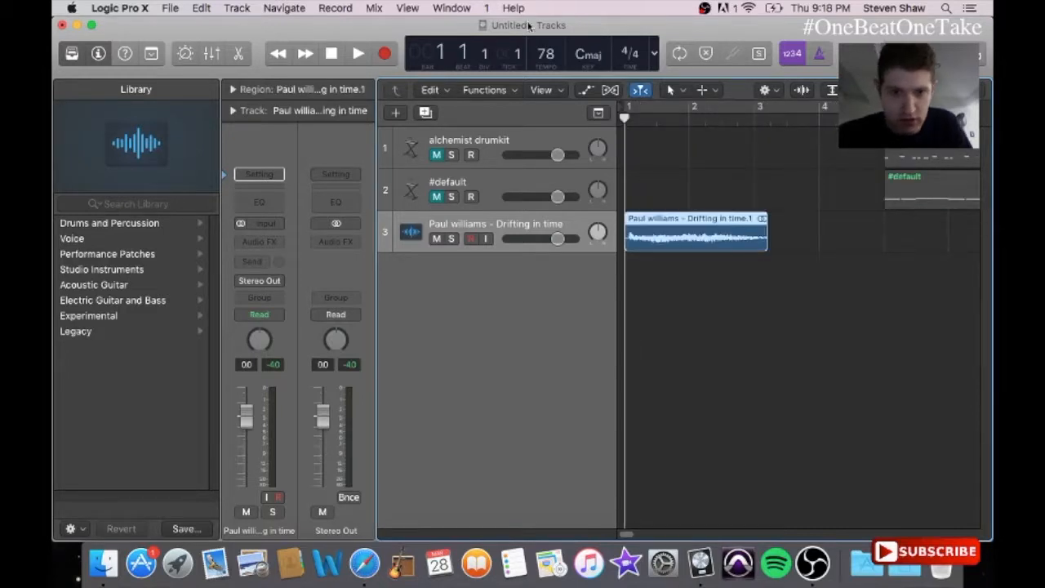
- Turn on Polyphonic (Auto) flex for the sample track and compress its first region to end at bar 3
click(611, 90)
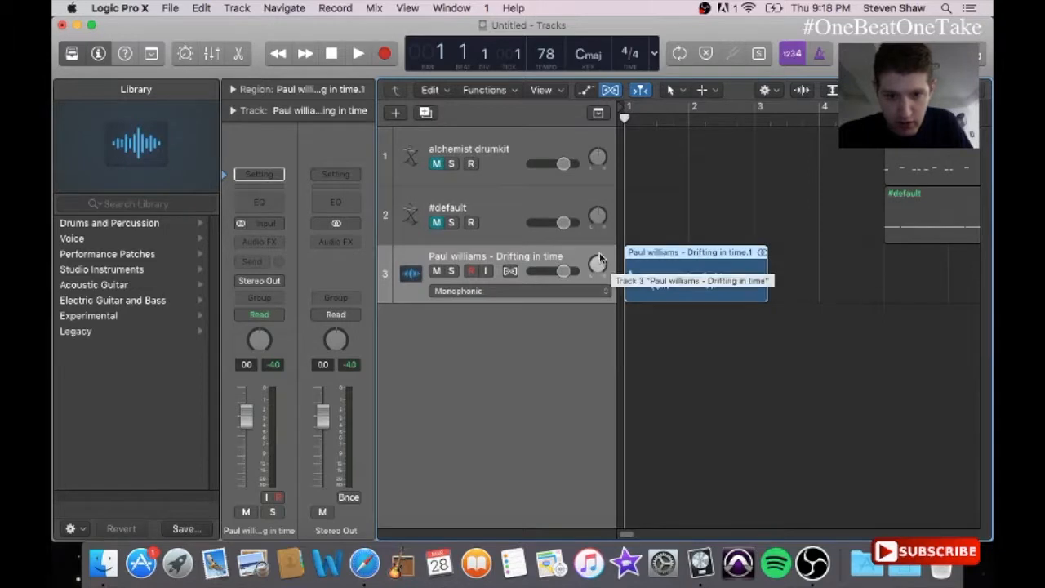
click(509, 272)
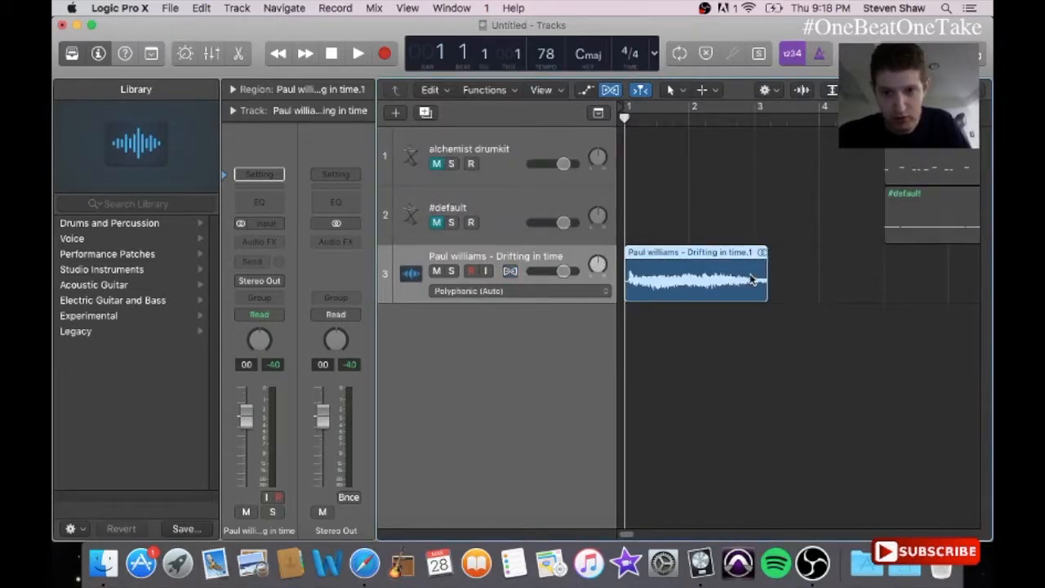
click(510, 273)
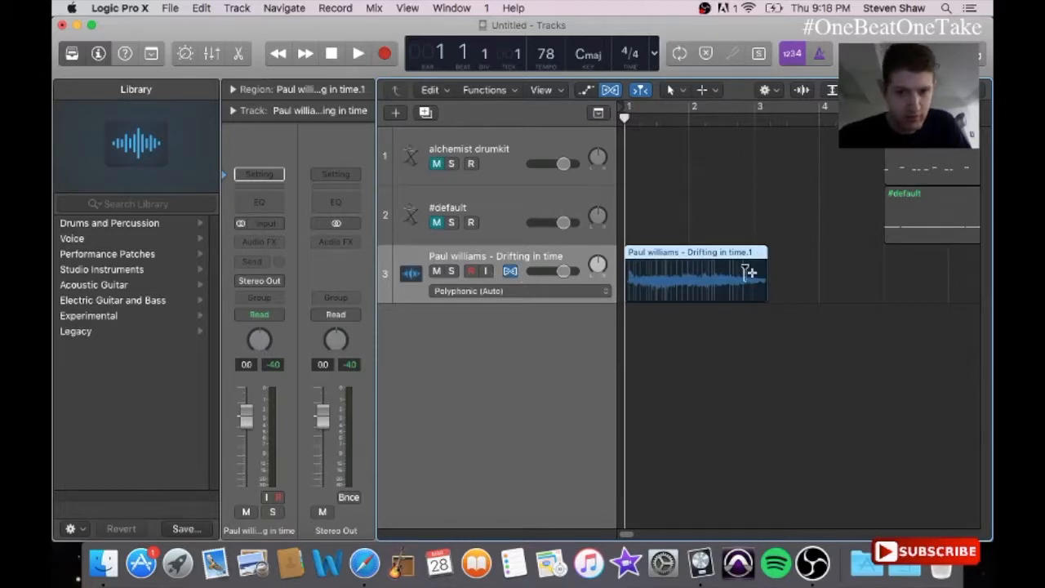
drag(764, 270, 752, 270)
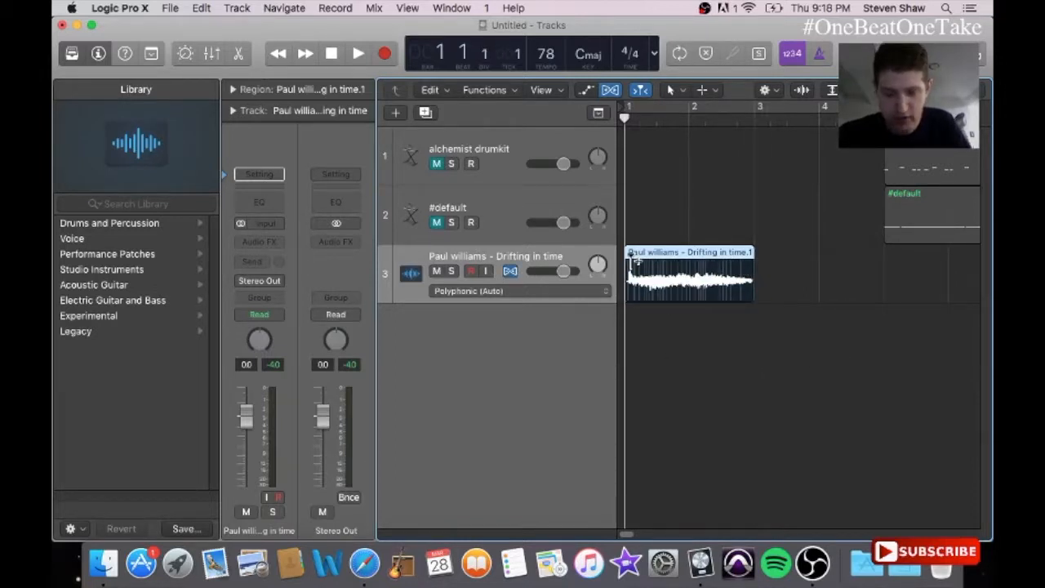
- Loop the first sample region up to bar 5 and audition it with the drum tracks unmuted
key(l)
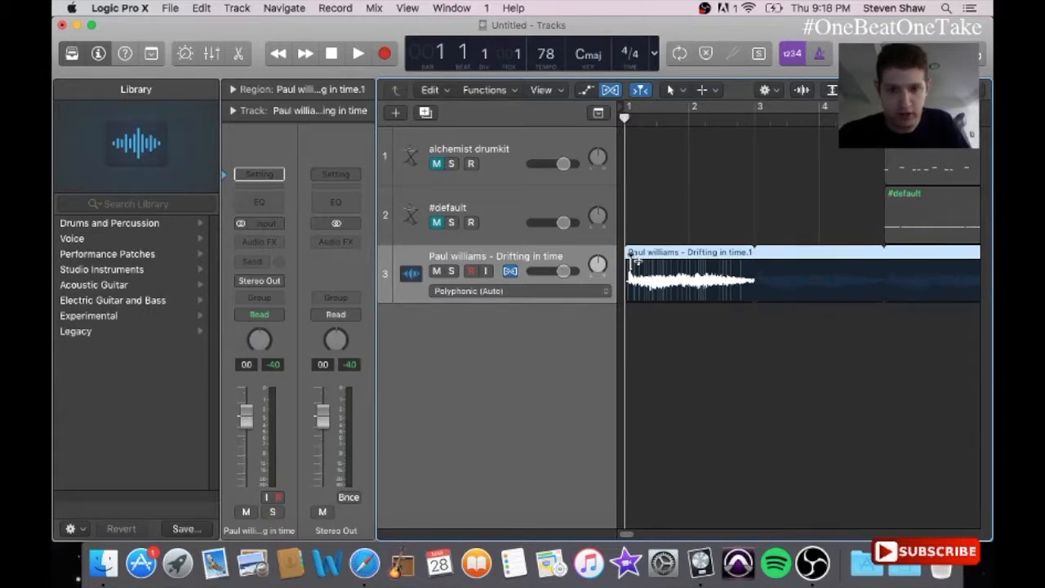
key(space)
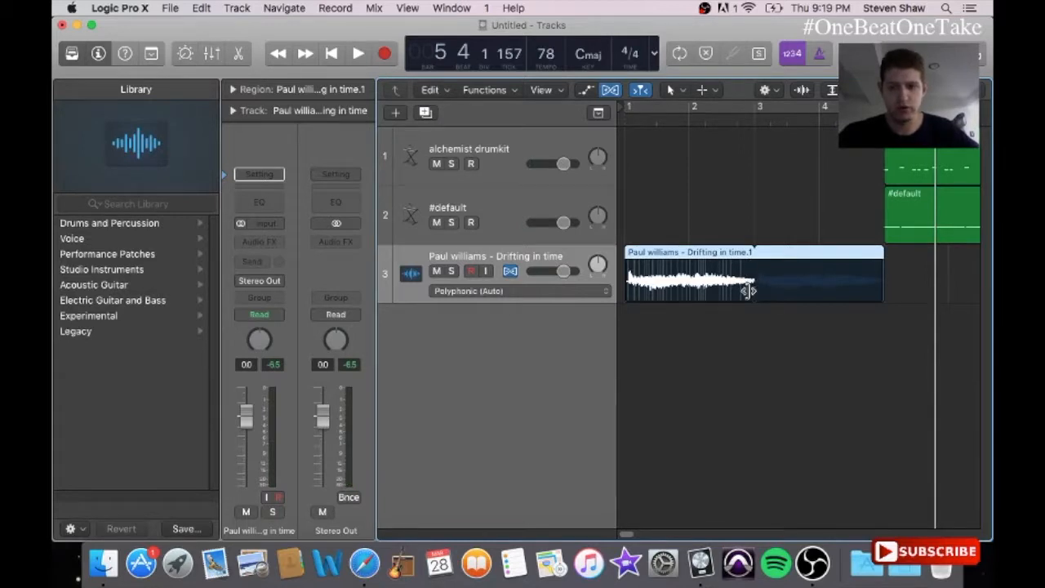
- Extend the first sample region to about bar 6 beat 3 and audition its ending with both drum tracks muted
drag(748, 290, 968, 328)
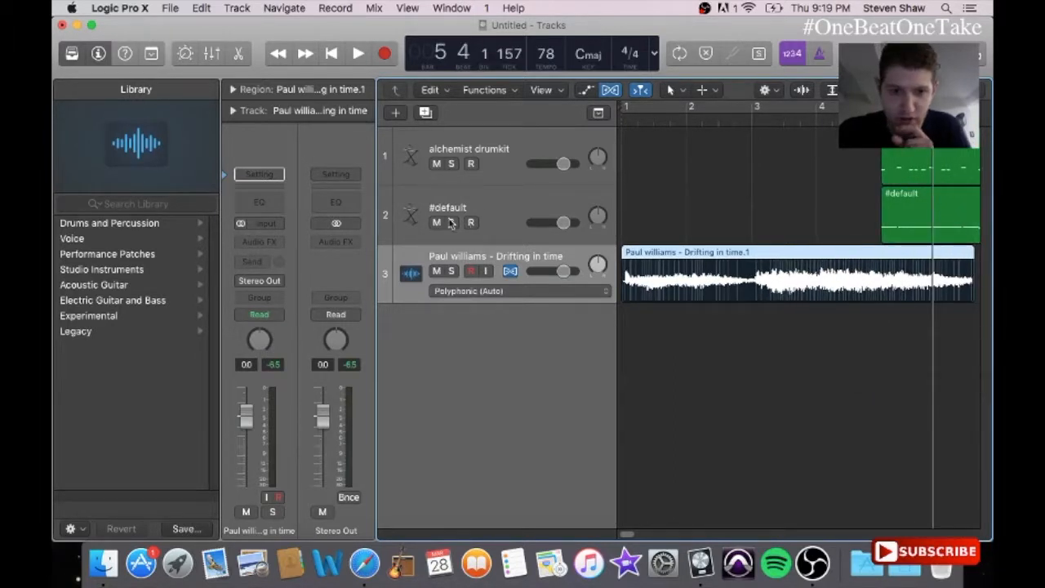
click(438, 223)
click(437, 165)
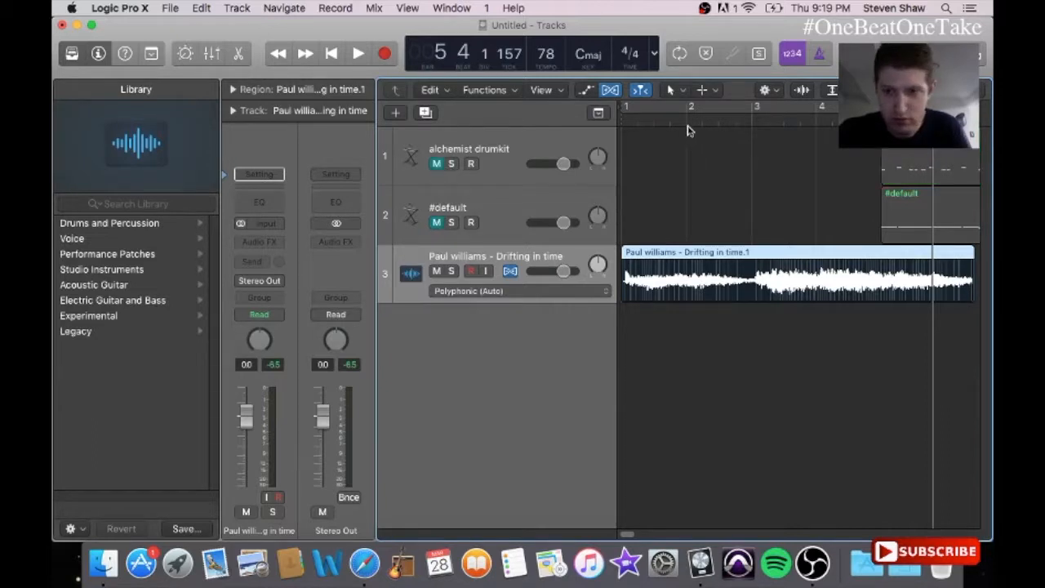
click(743, 120)
key(space)
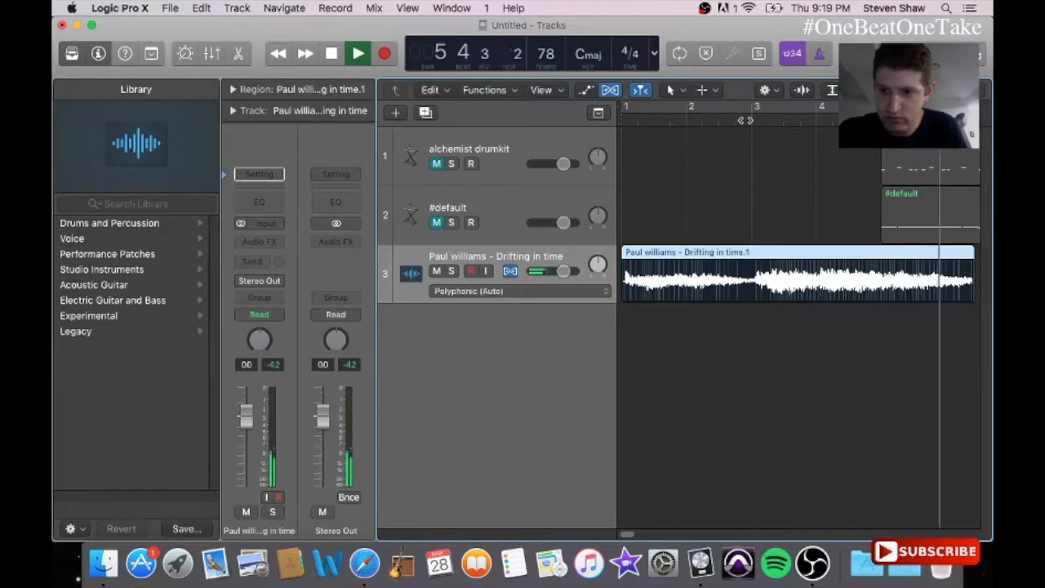
key(space)
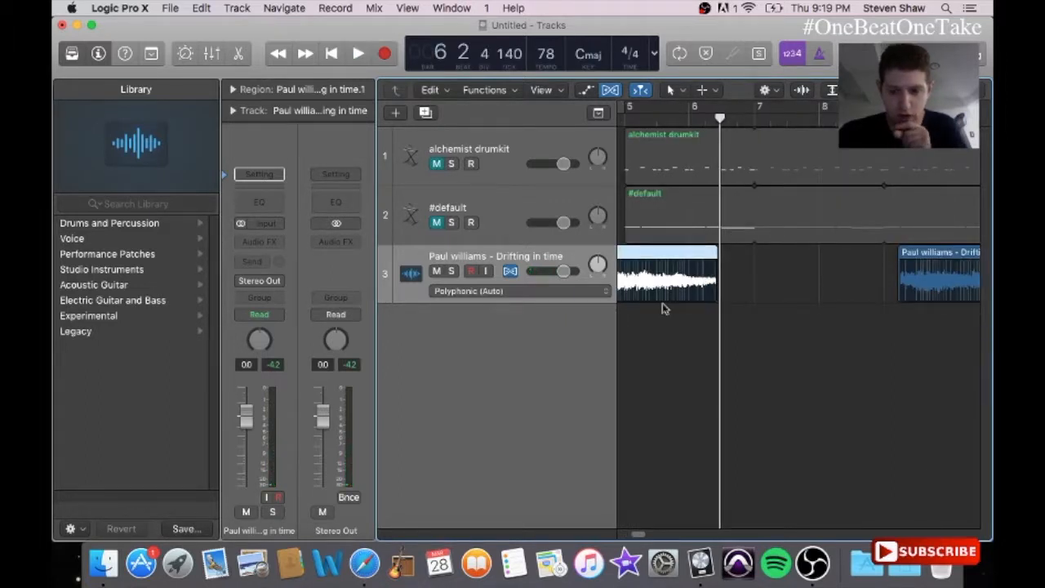
- Compress the extended sample region to end exactly at bar 5
drag(639, 536, 627, 536)
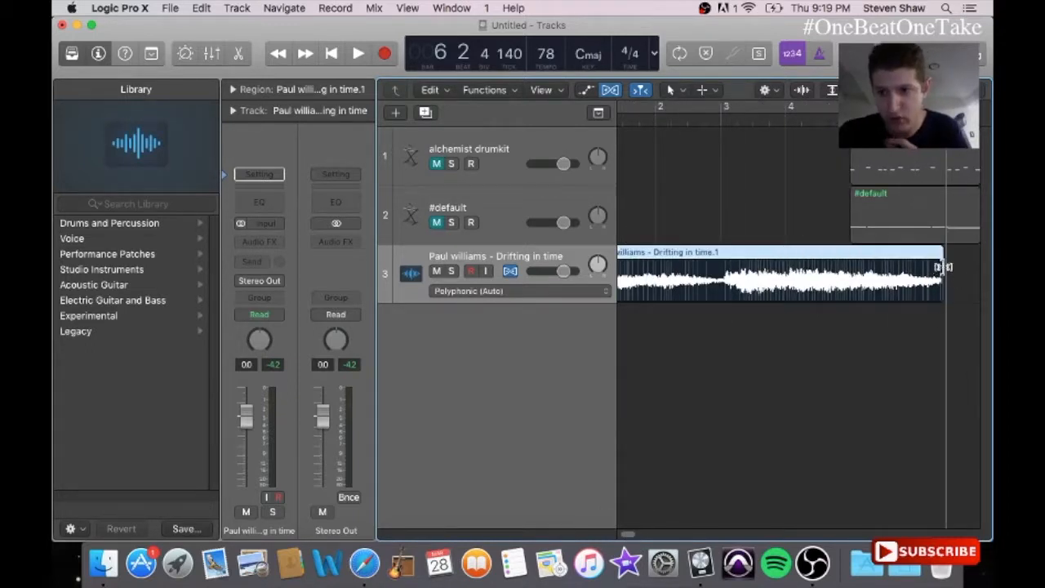
drag(940, 268, 852, 282)
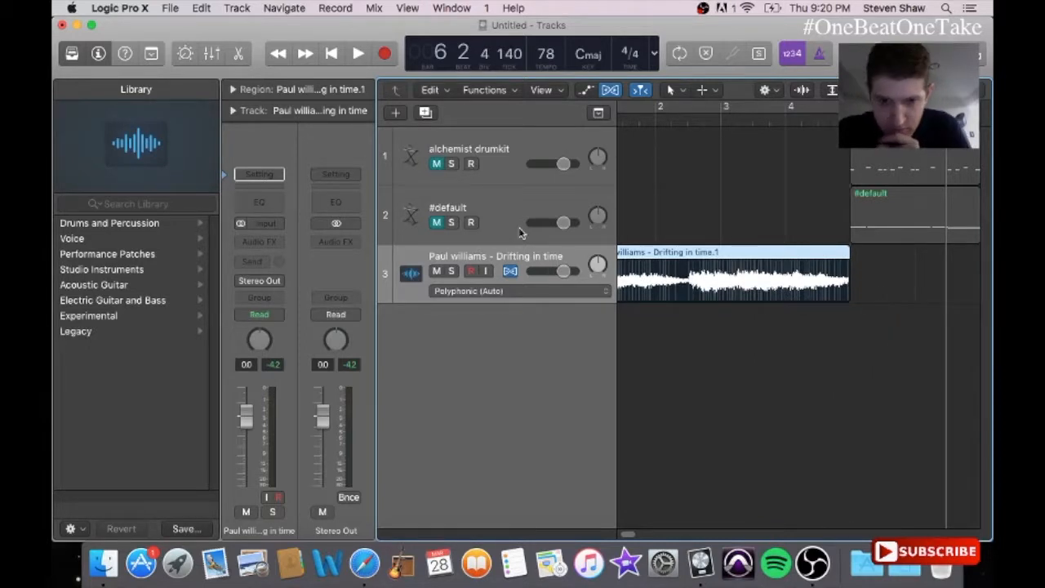
- Unmute the #default and alchemist drumkit tracks and play the arrangement from bar 1
click(436, 224)
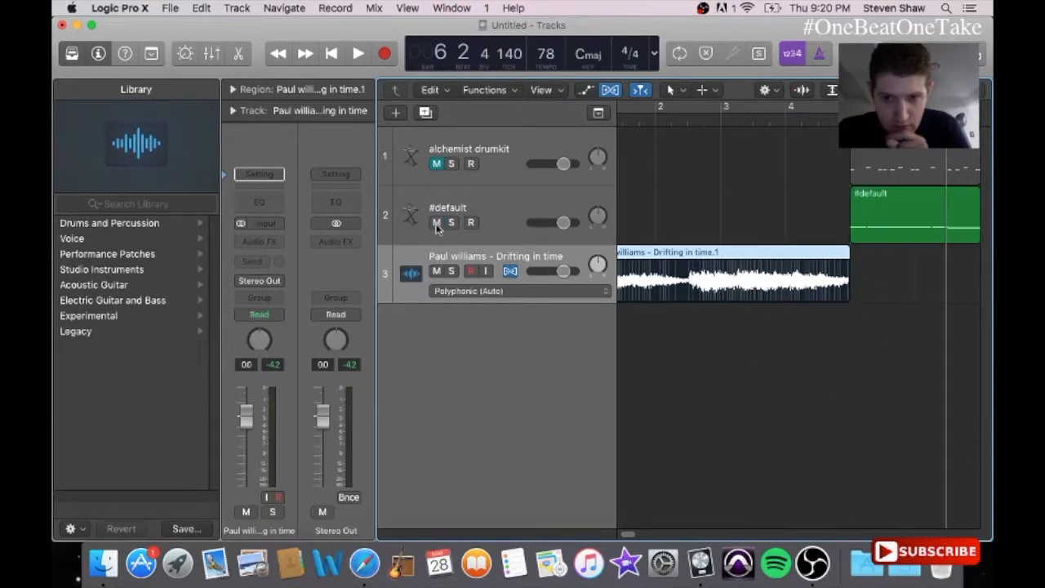
click(437, 164)
click(436, 164)
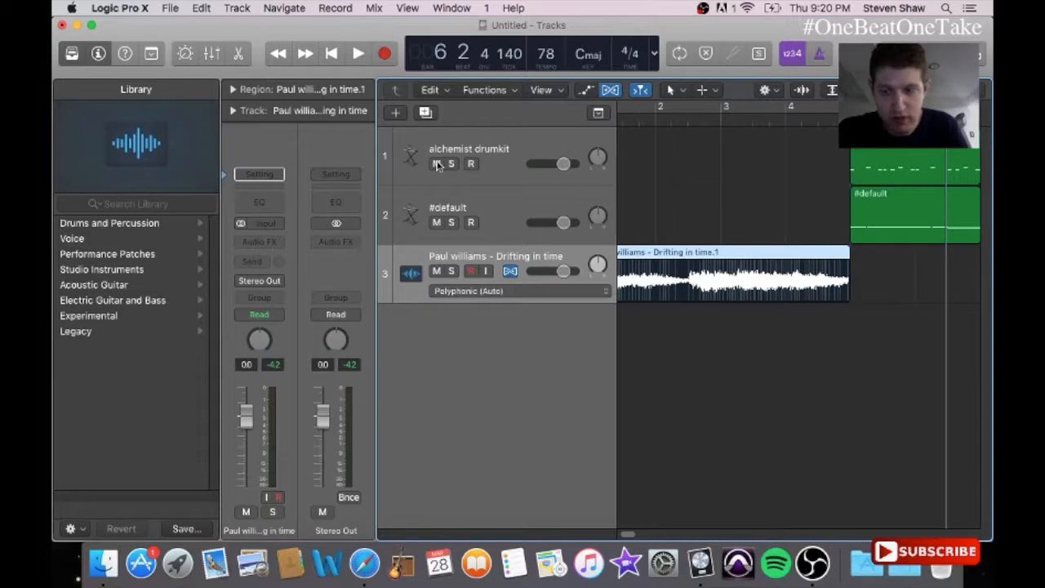
key(Return)
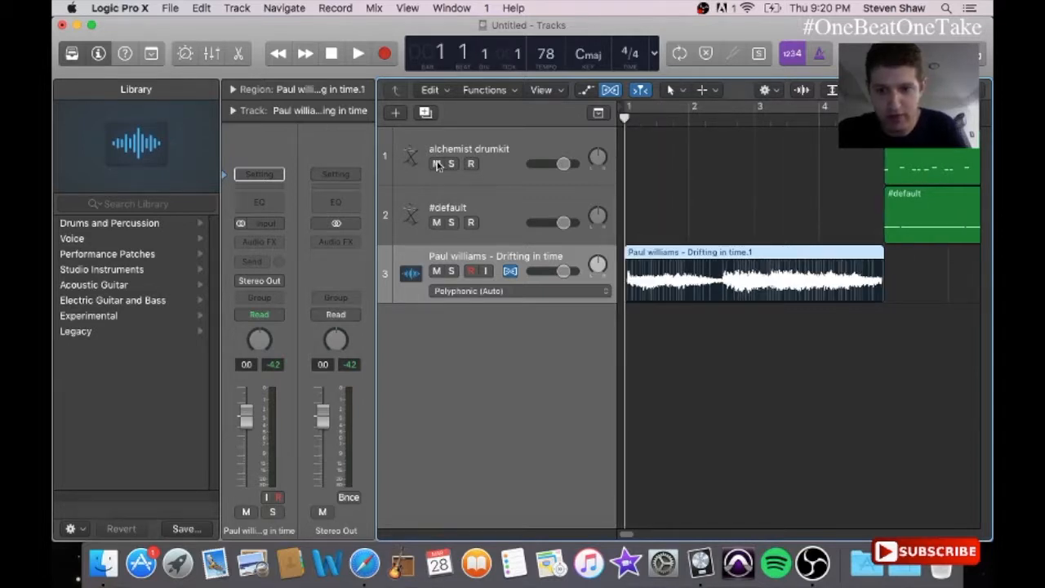
key(space)
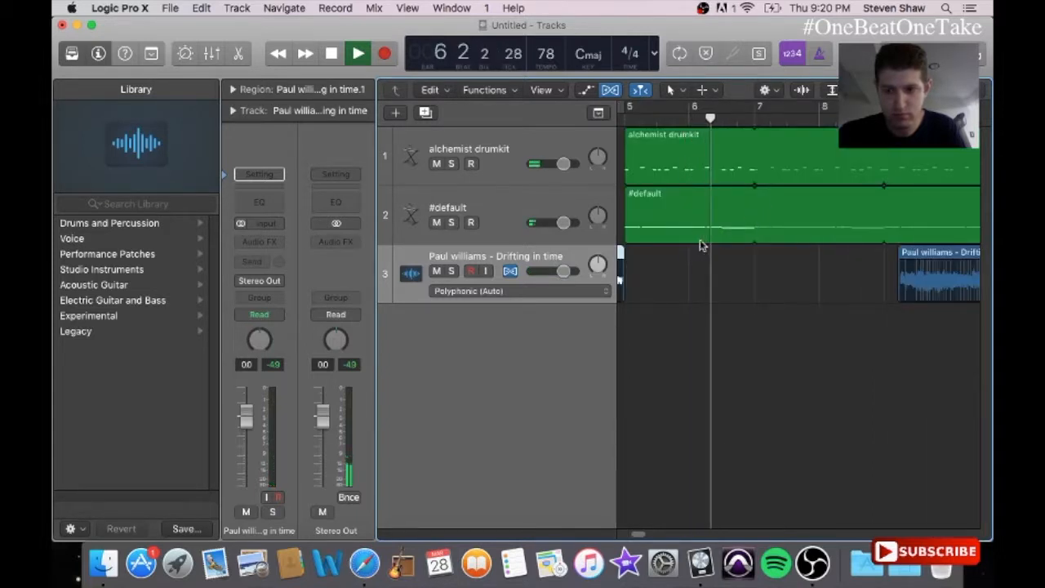
- Move the remaining sample chops further along the sample track to start at bar 21 and stop playback
click(847, 285)
drag(848, 285, 902, 352)
key(BackSpace)
key(space)
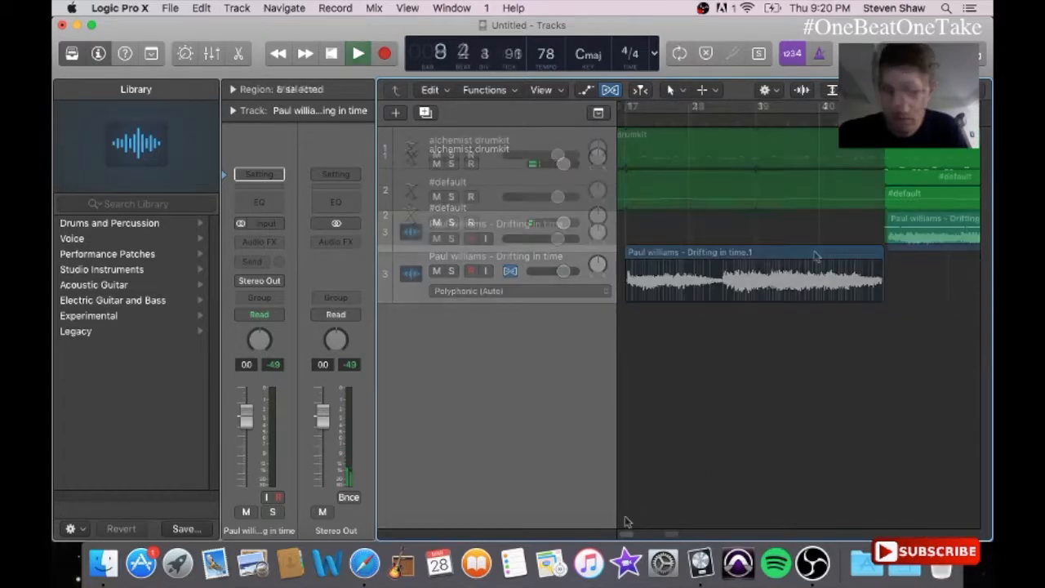
- Duplicate the audio track, move all leftover sample chops from bar 21 onward onto the new track, and mute it
scroll(970, 263, right, 5)
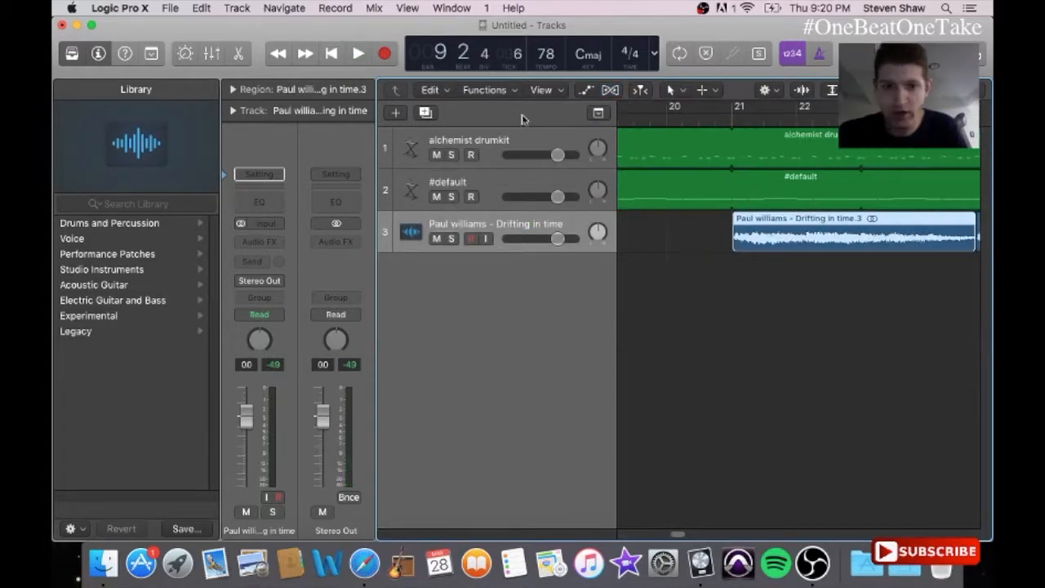
click(426, 113)
click(698, 263)
click(775, 235)
key(super+r)
scroll(800, 204, right, 5)
key(super+r)
key(super+r)
key(super+r)
key(super+r)
scroll(971, 235, right, 10)
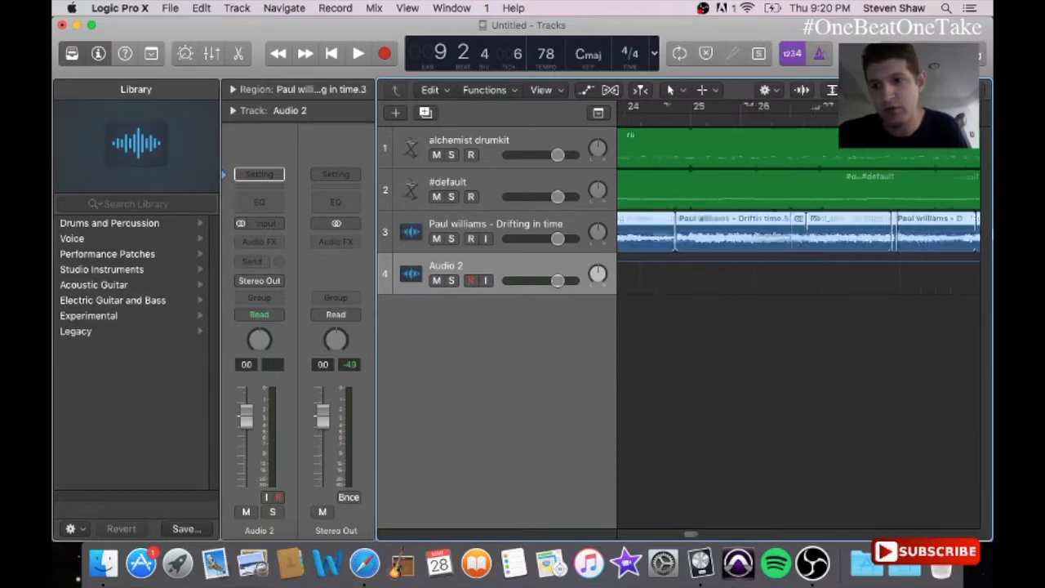
scroll(947, 236, right, 5)
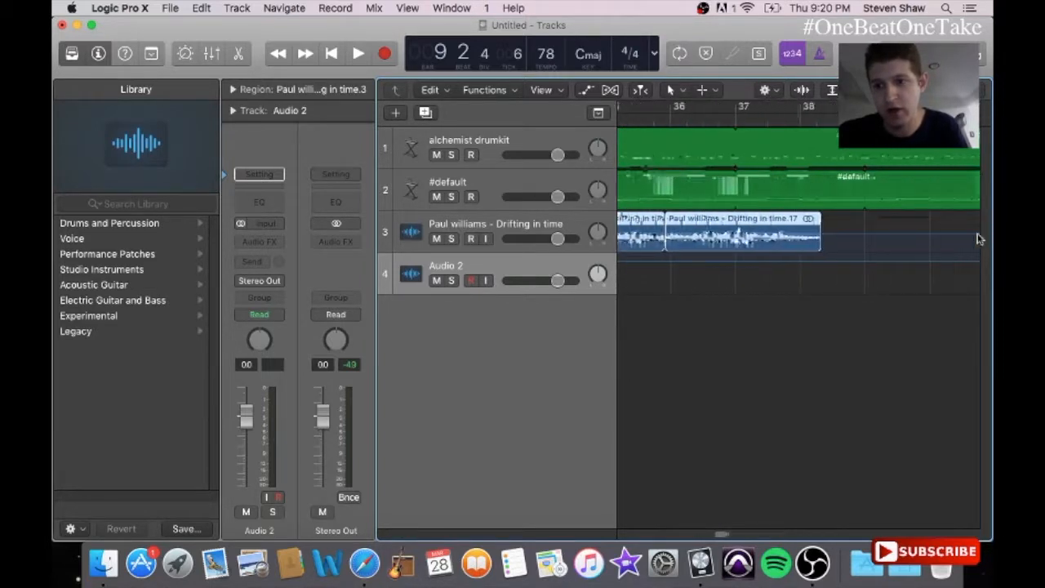
key(super+a)
drag(764, 237, 764, 278)
key(Return)
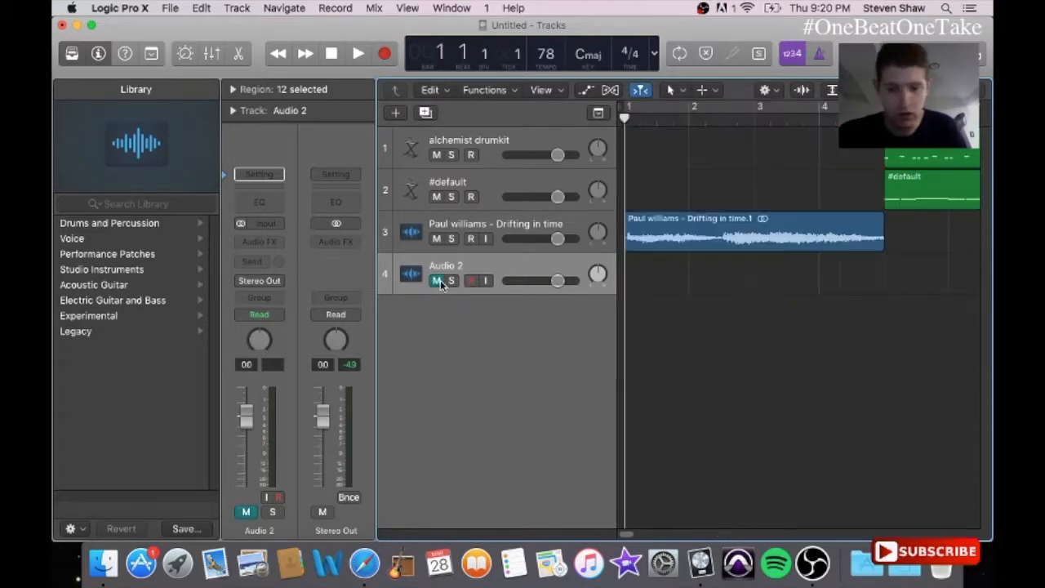
- Insert an audio effect from the Pitch category on the "Paul williams - Drifting in time" track
click(488, 225)
click(279, 248)
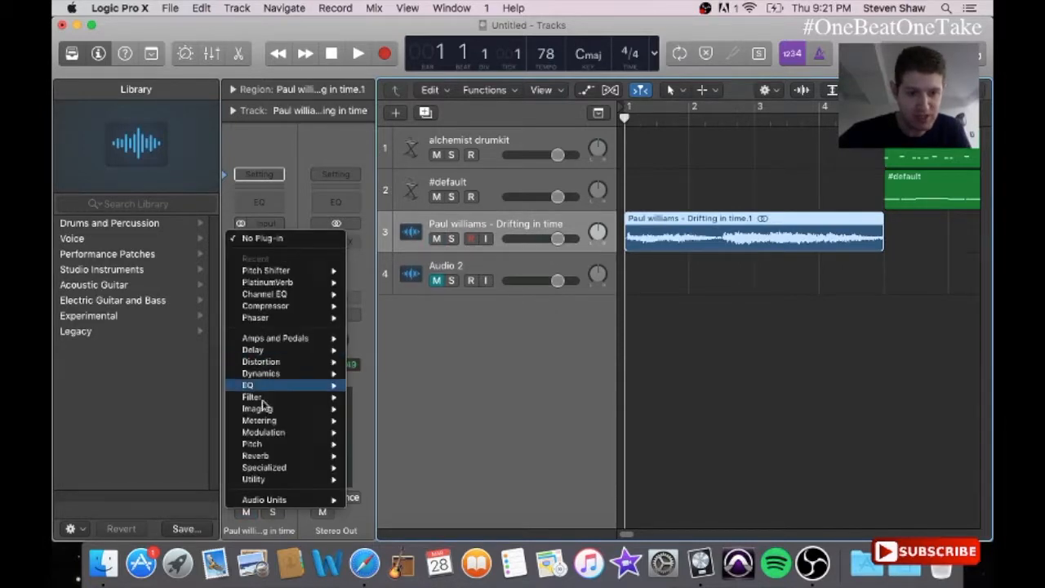
mouse_move(322, 443)
click(391, 459)
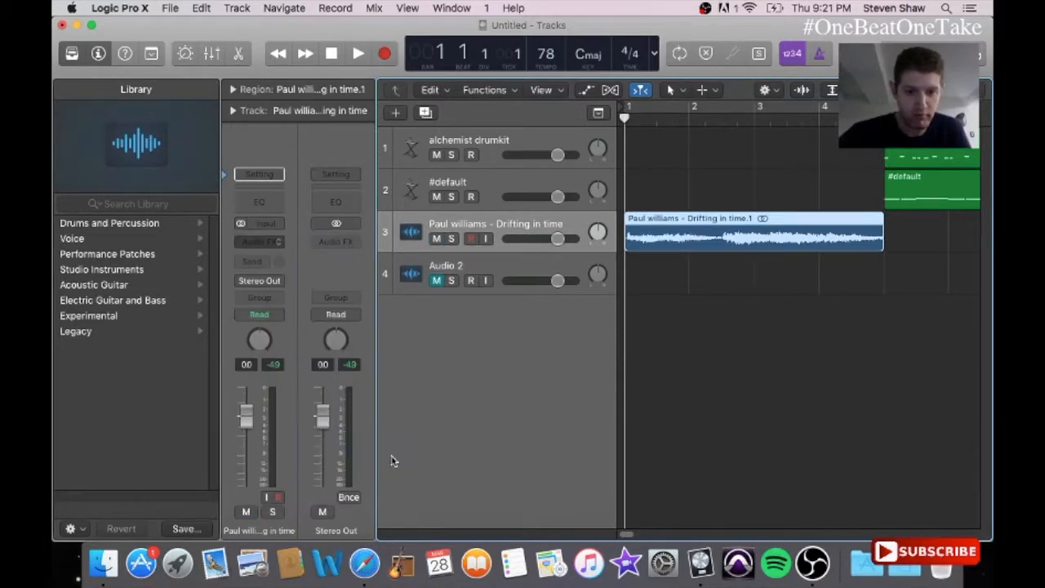
- Load the Fifth preset in the sample's Pitch Shifter with -2 semitones, -2 cents and 100% mix, and close the plug-in
click(235, 91)
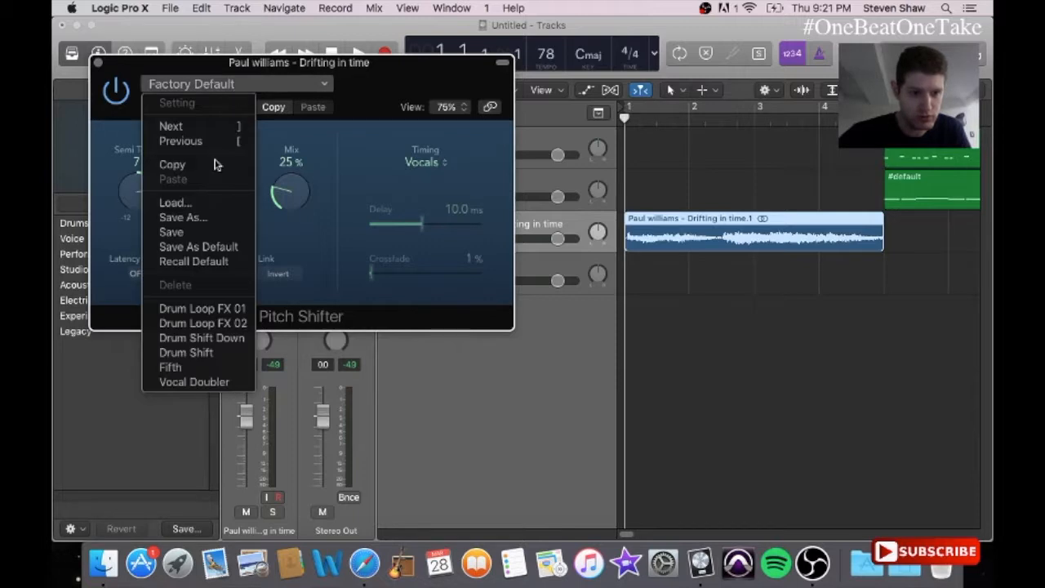
click(172, 368)
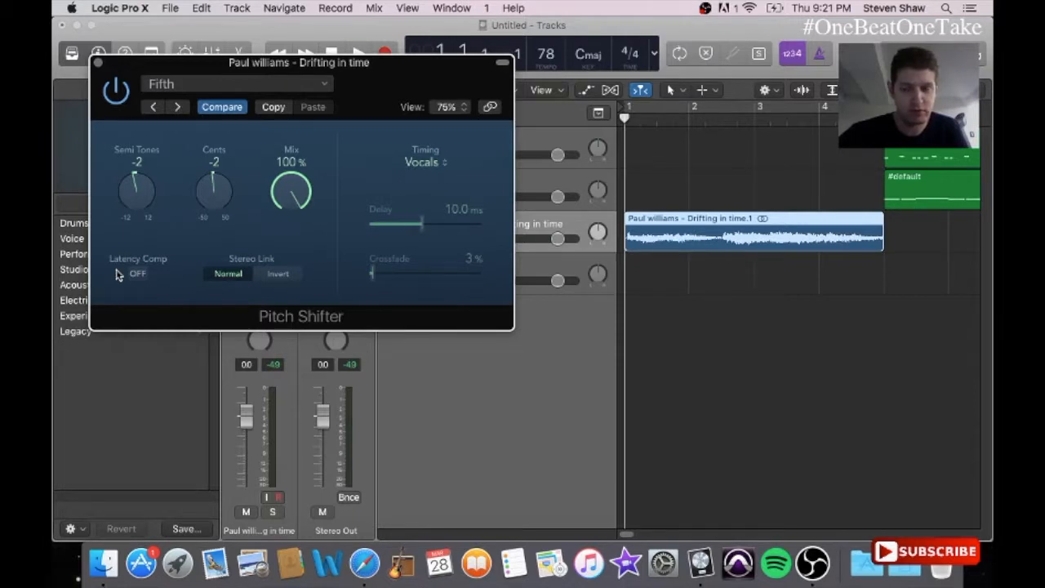
click(97, 63)
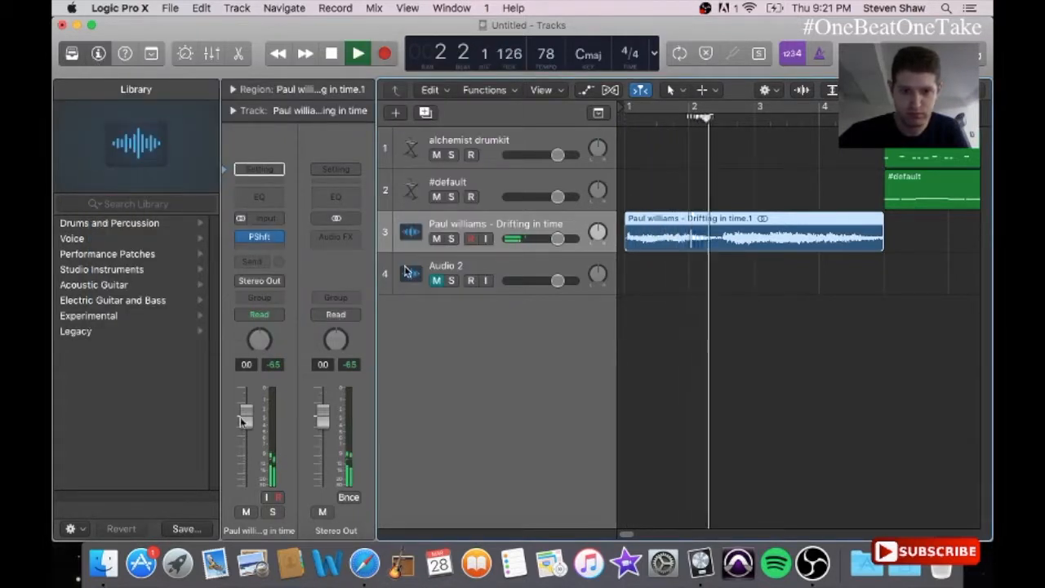
- Lower the "Paul williams - Drifting in time" track's volume to -3.0 dB while playing the arrangement
drag(242, 421, 246, 426)
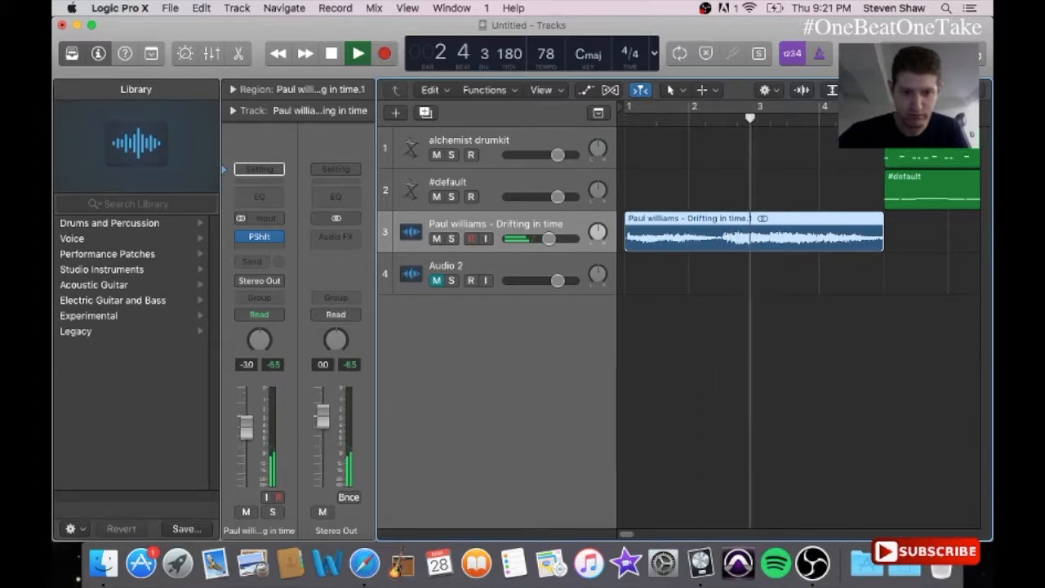
key(XF86AudioRaiseVolume)
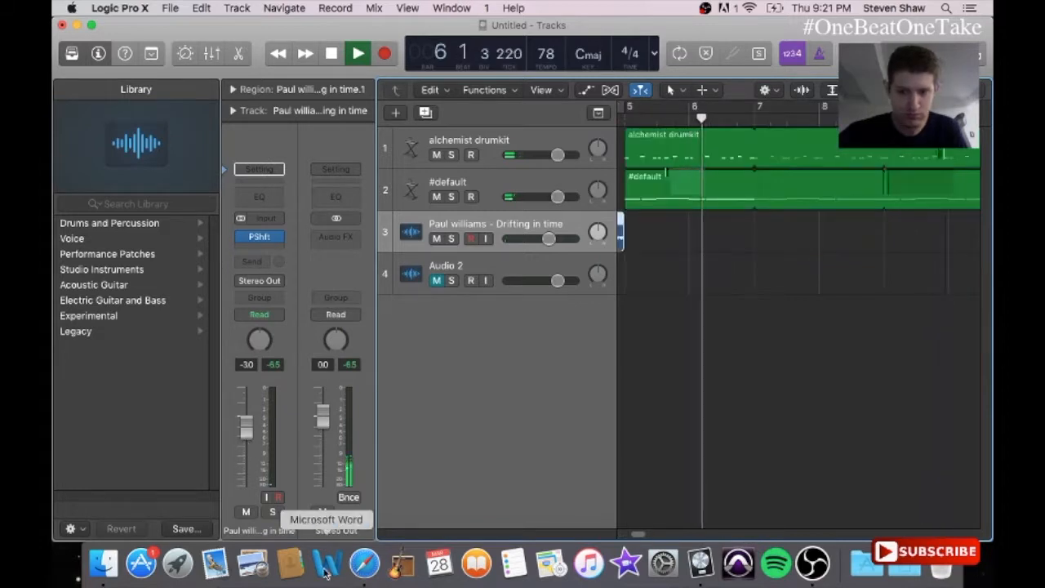
drag(638, 535, 630, 536)
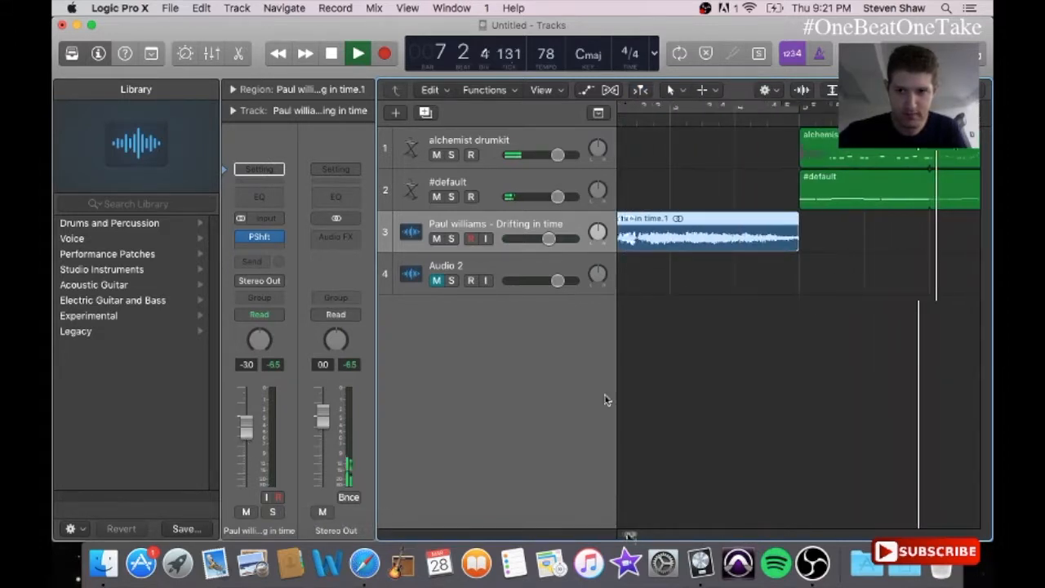
- Duplicate the alchemist drumkit track and load the lex luger drumkit instrument into the copy's EXS24
click(571, 145)
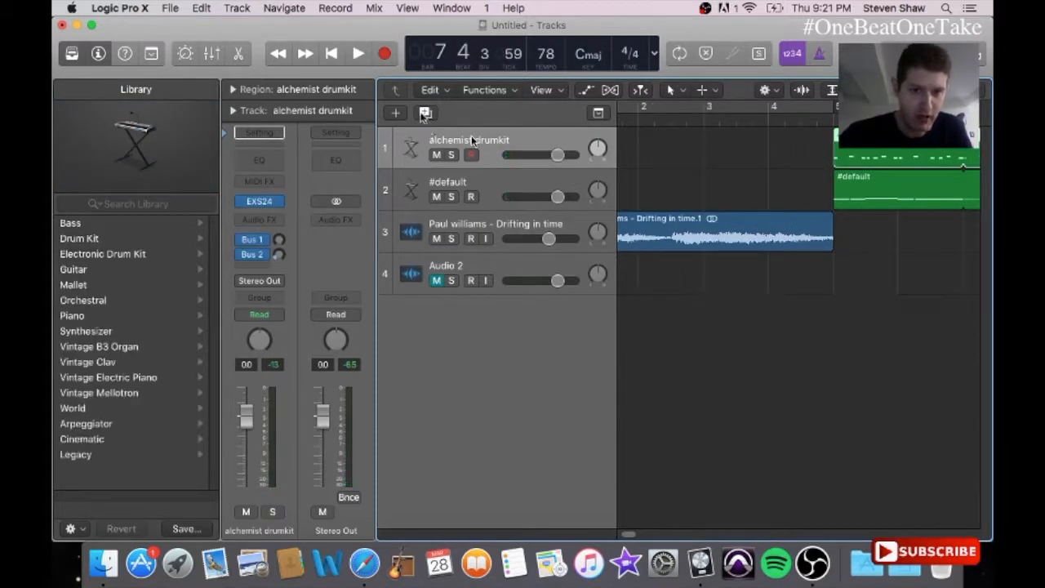
click(424, 113)
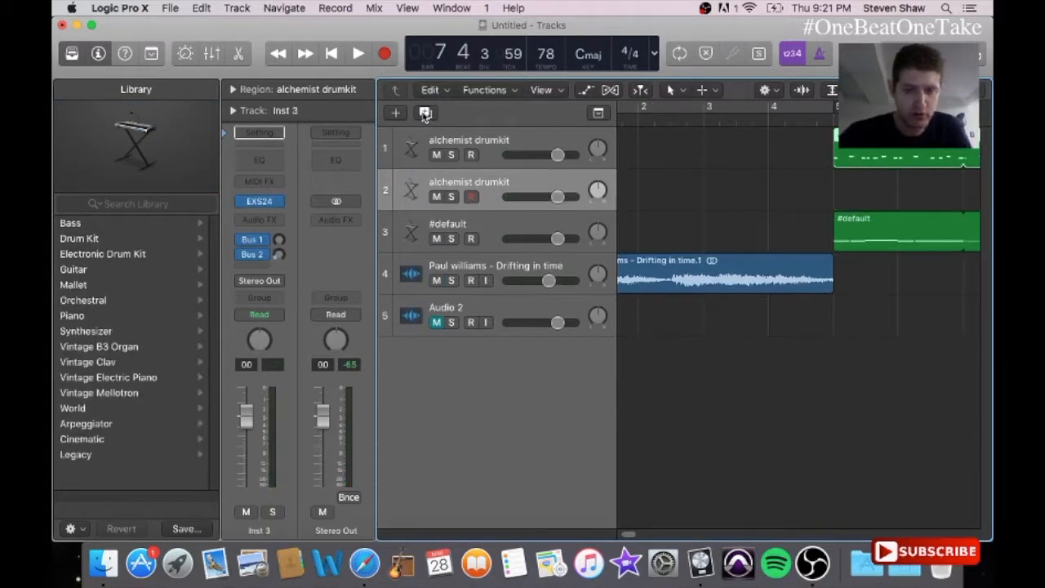
click(260, 202)
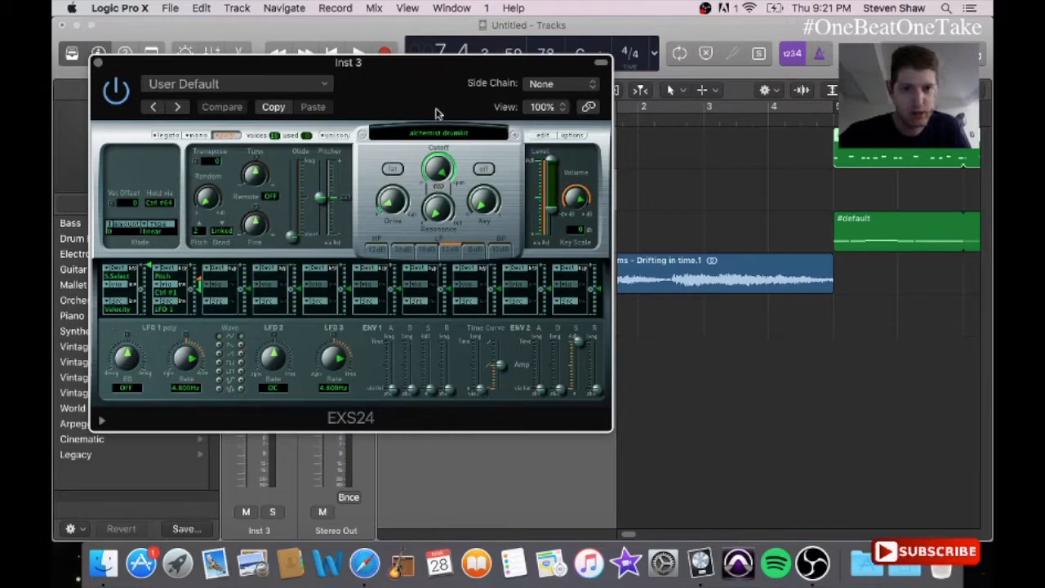
click(430, 134)
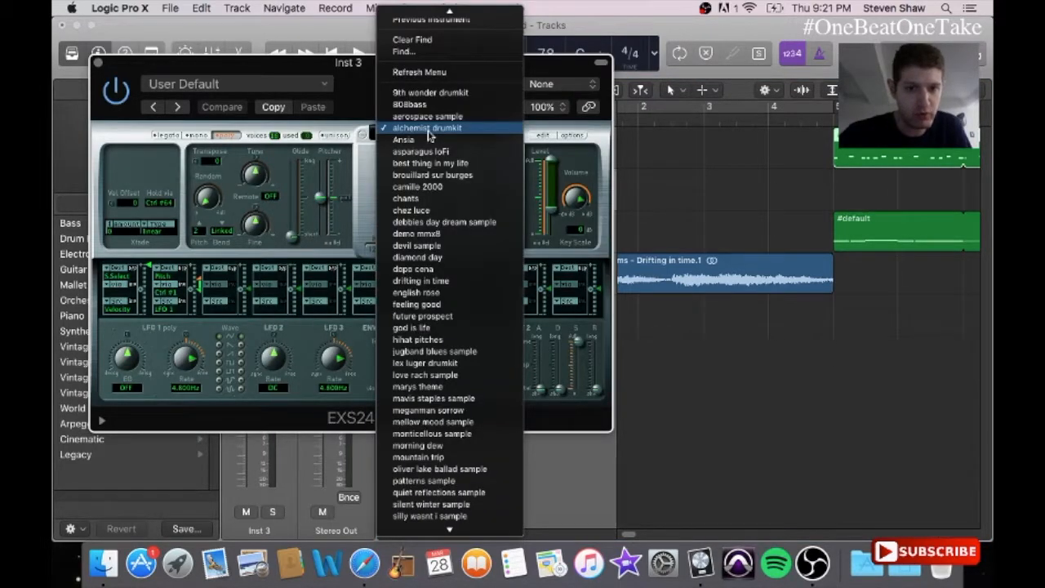
mouse_move(430, 555)
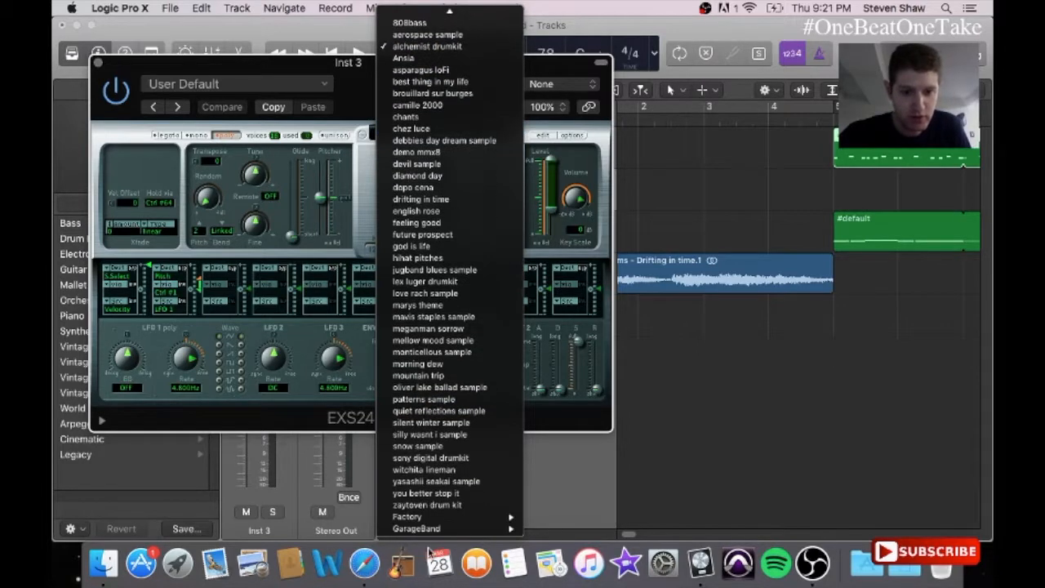
click(425, 280)
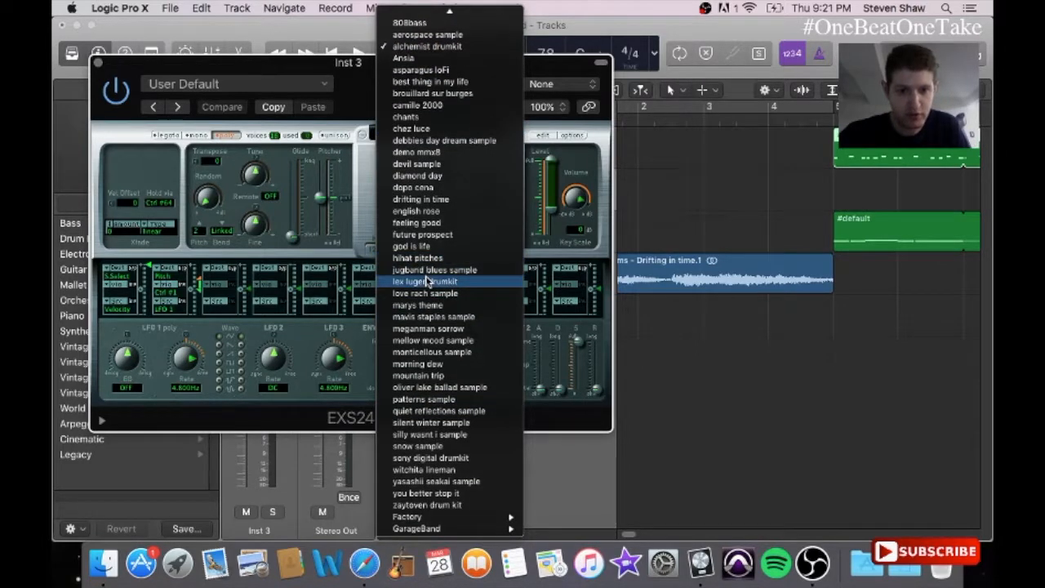
click(98, 62)
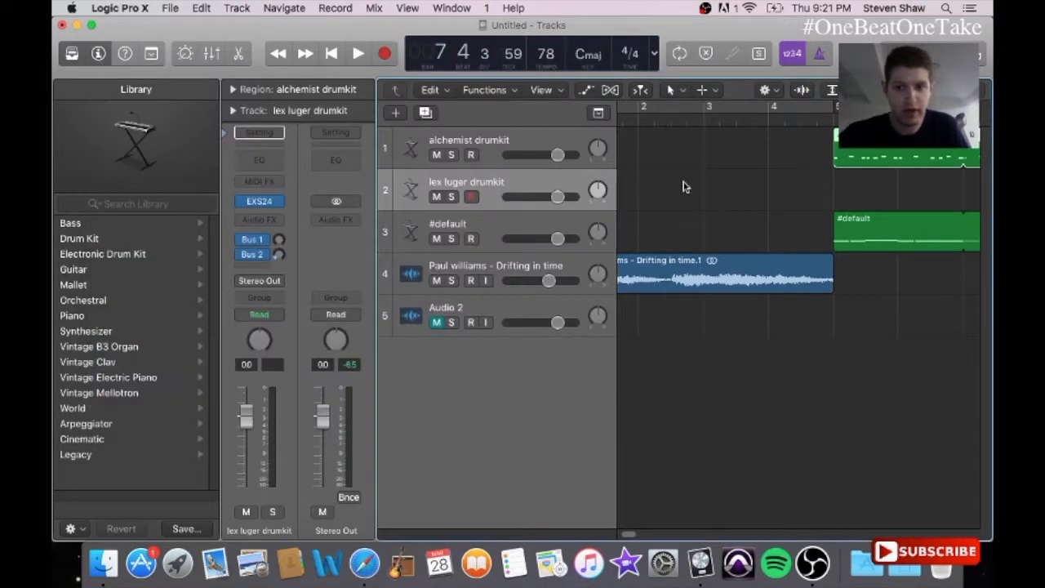
- Draw a one-bar C3 note at bar 1 on the lex luger drumkit track and move its region to bar 5
click(451, 7)
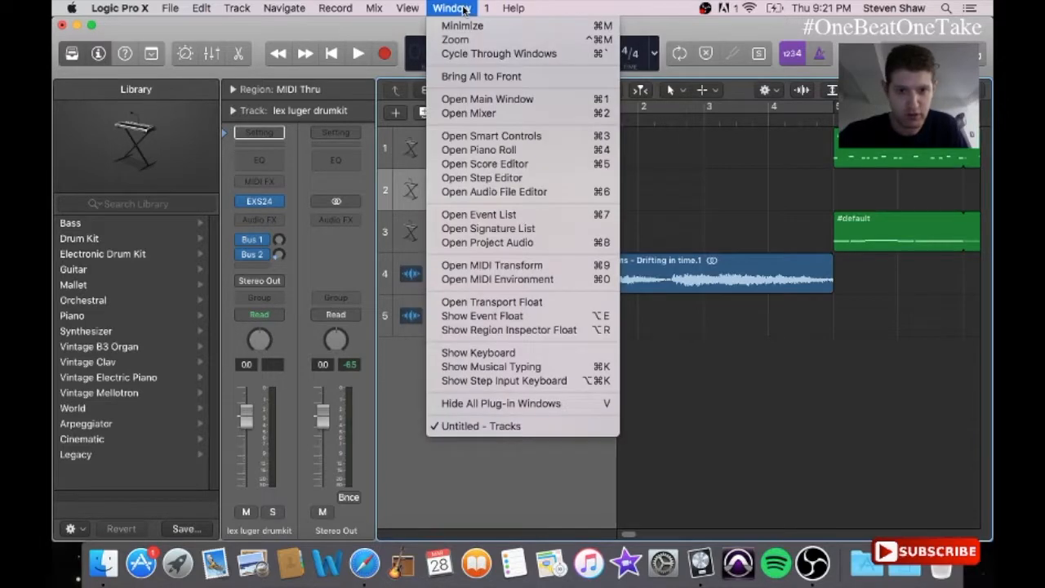
click(499, 156)
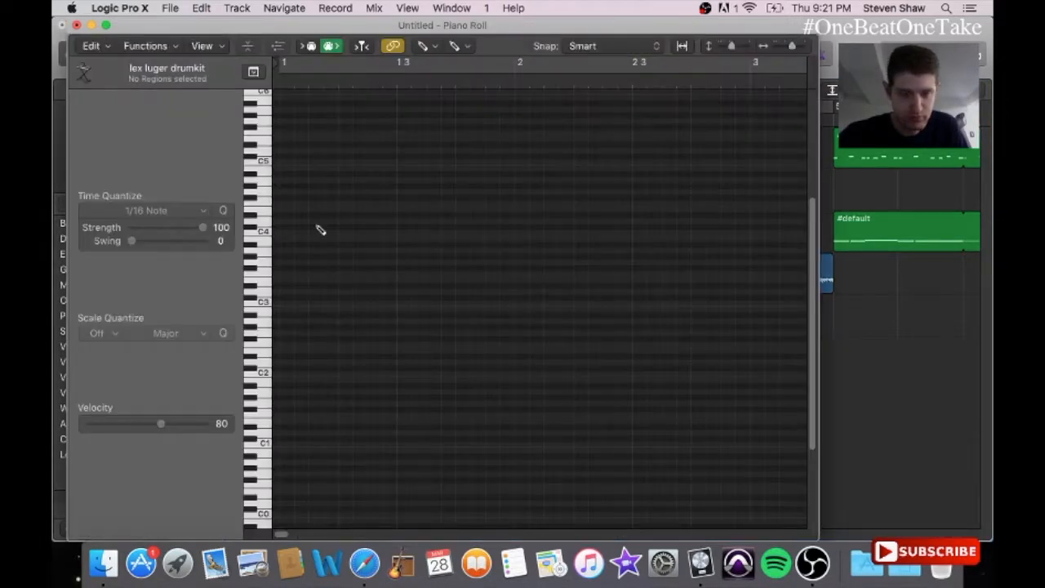
key(Return)
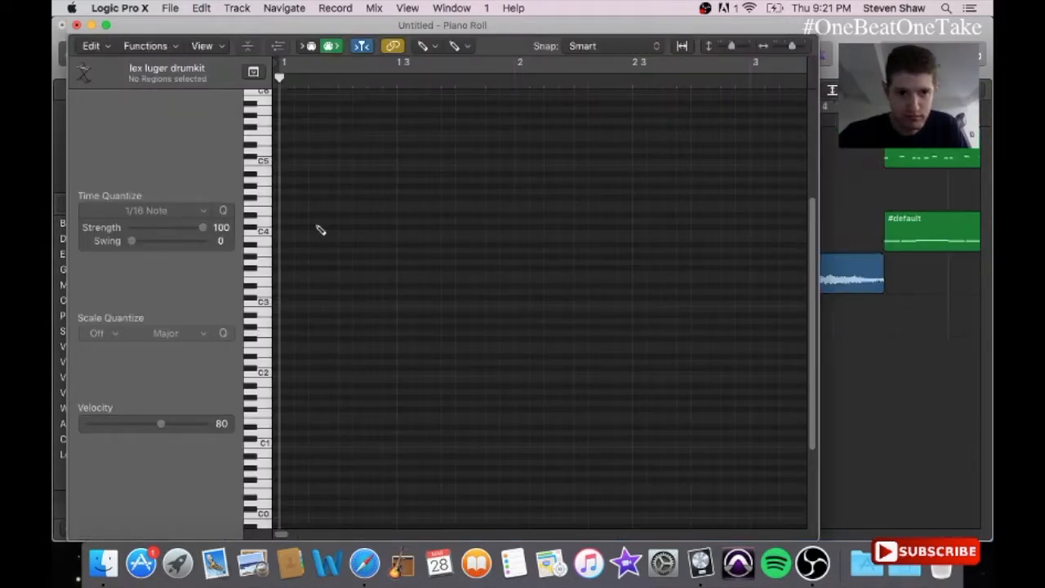
click(286, 304)
drag(286, 304, 509, 351)
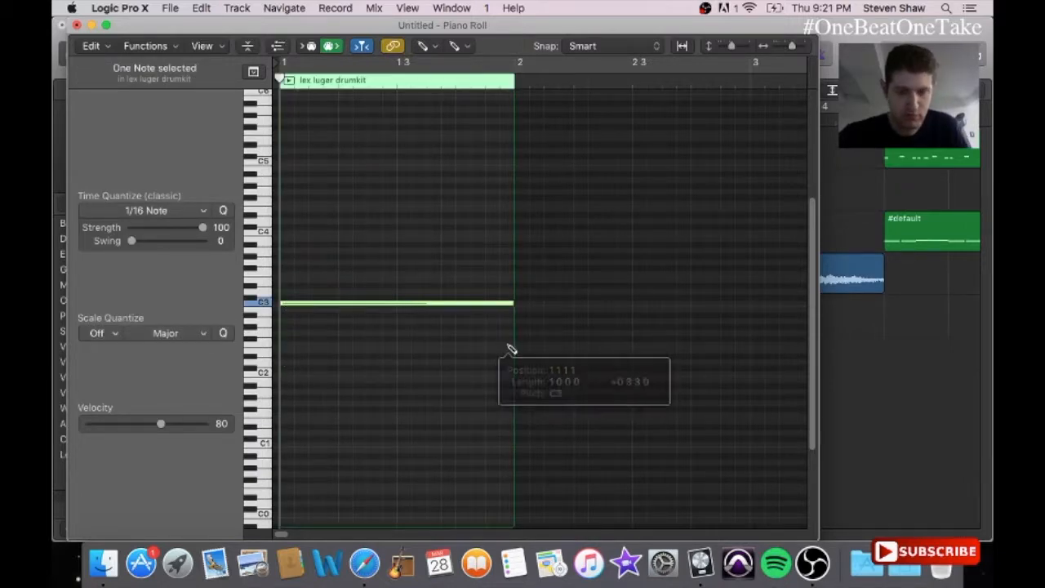
click(77, 26)
drag(665, 196, 912, 189)
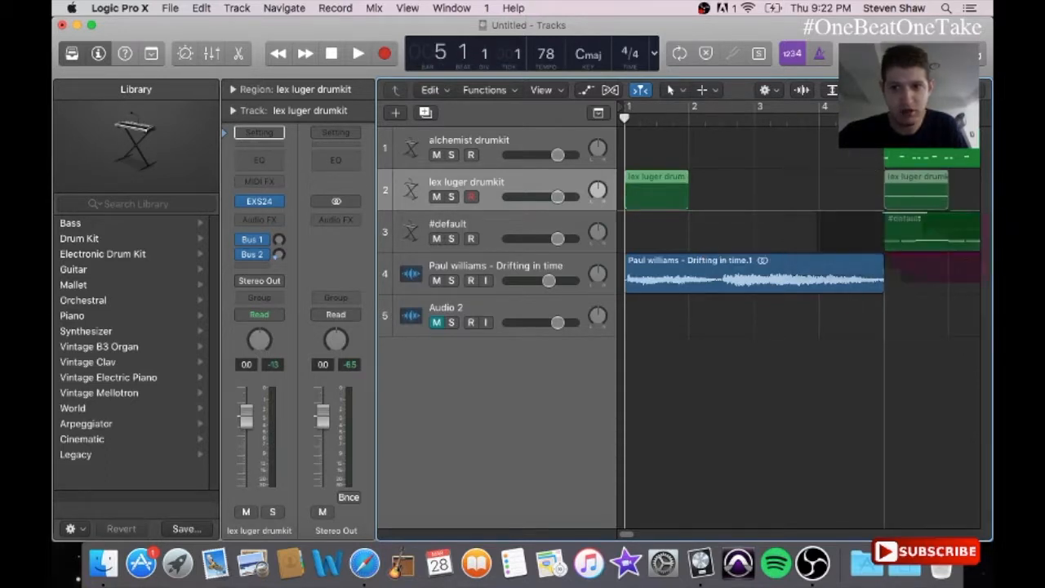
- Play the arrangement from bar 5, lower the lex luger drumkit track's volume to -6.0 dB, and stop playback
key(space)
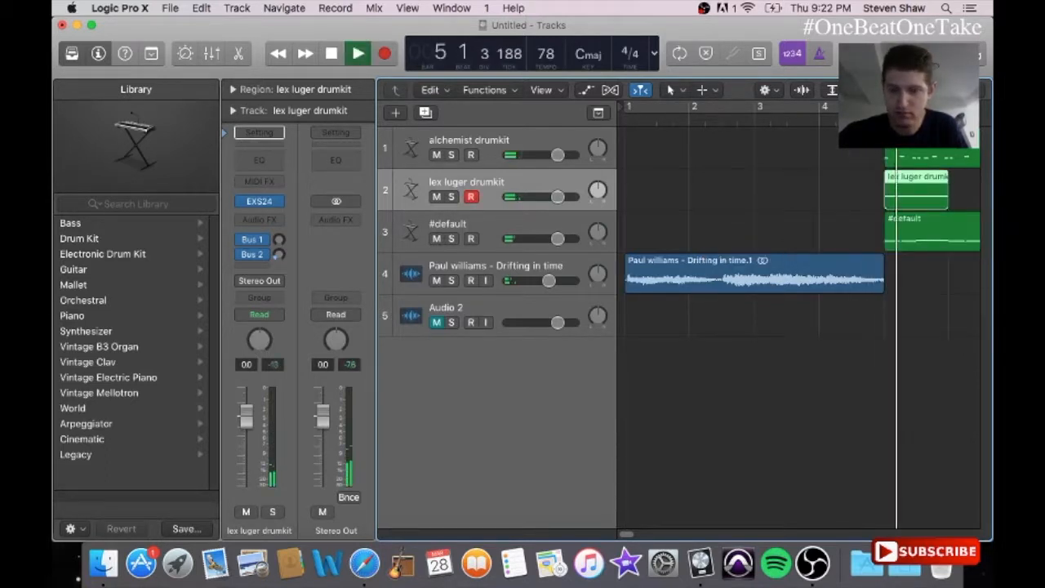
drag(245, 417, 255, 461)
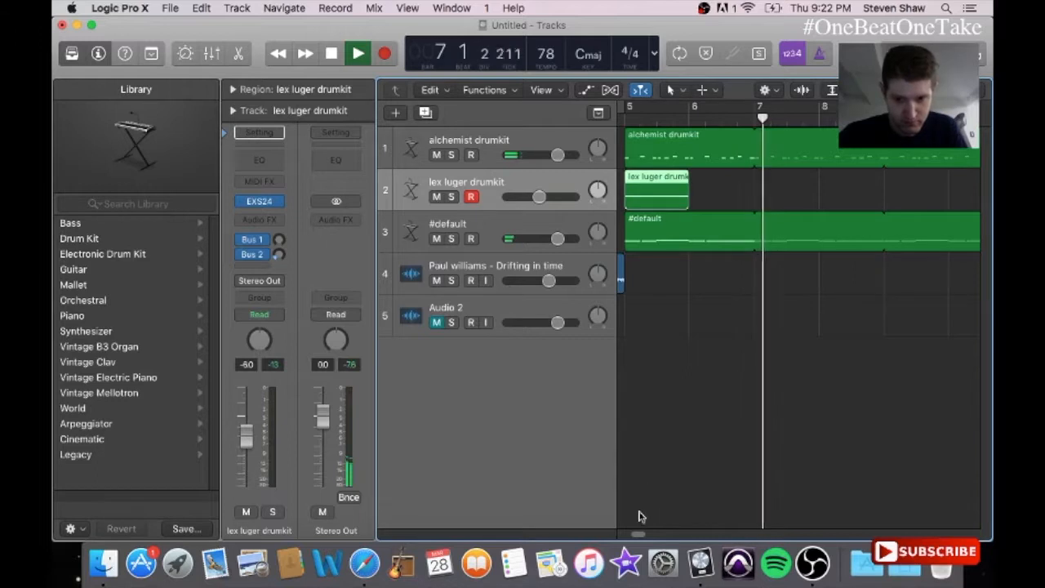
scroll(641, 498, left, 3)
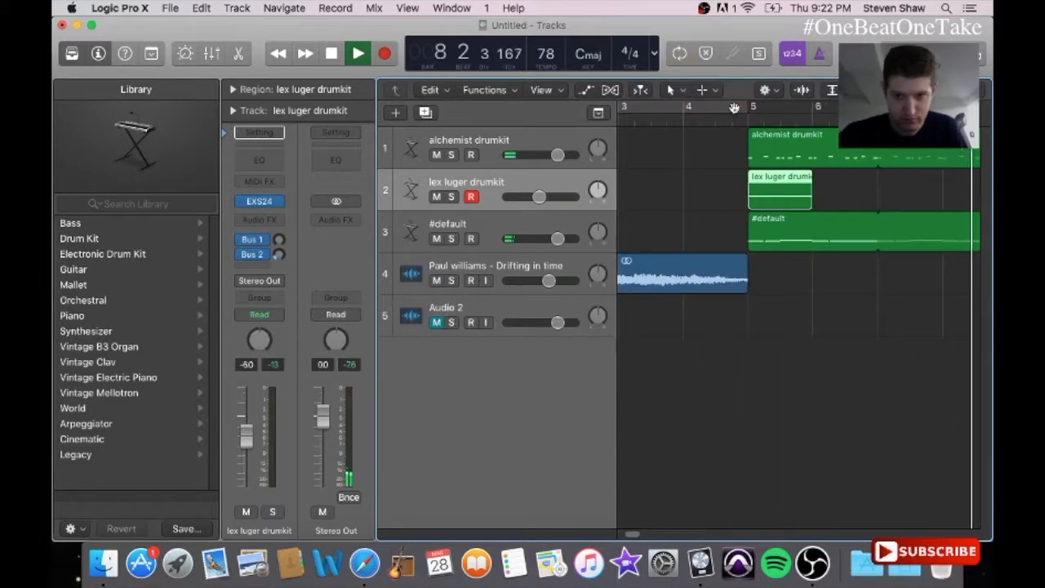
click(539, 225)
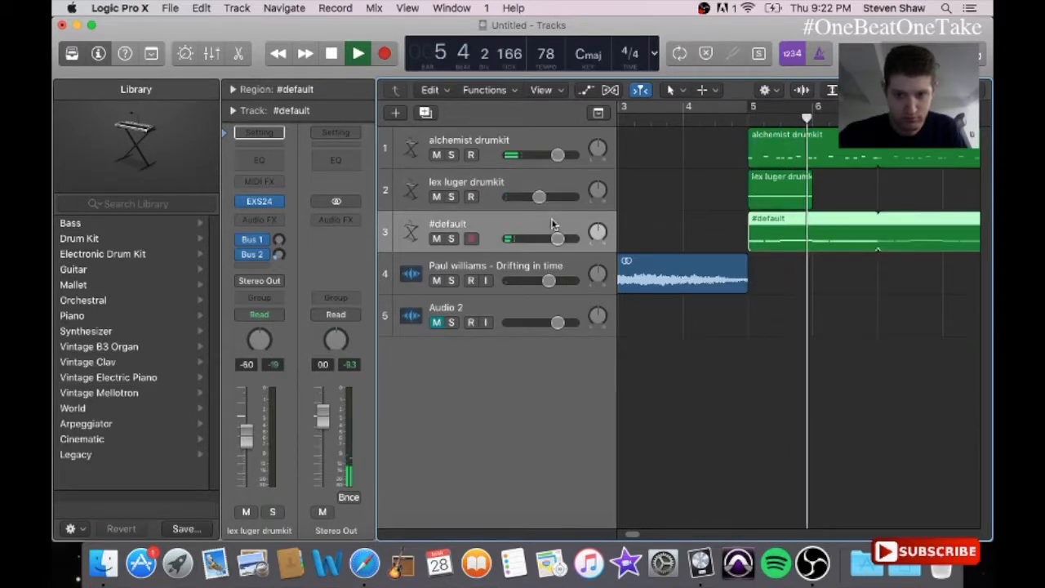
click(510, 143)
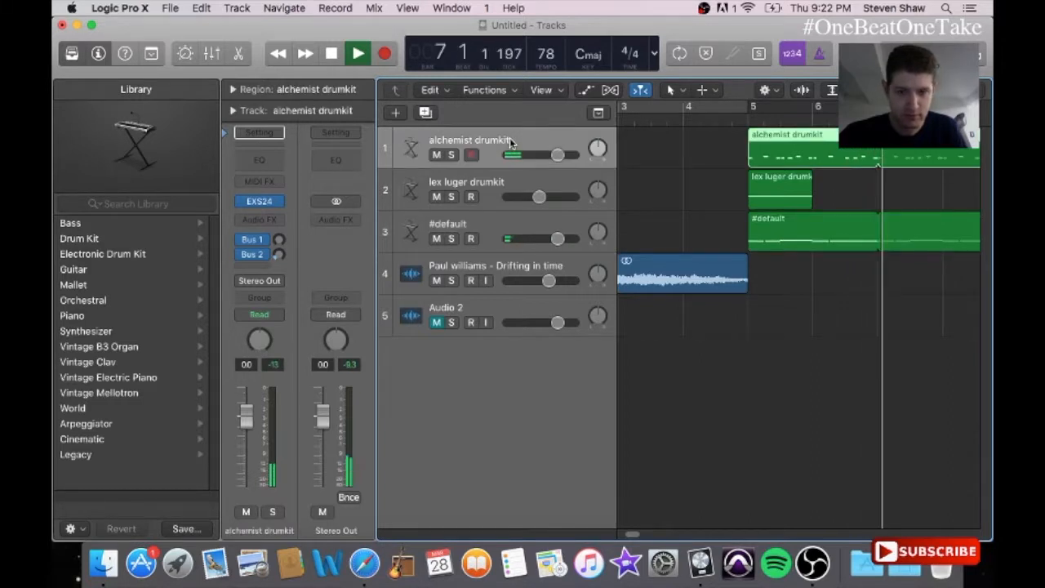
key(space)
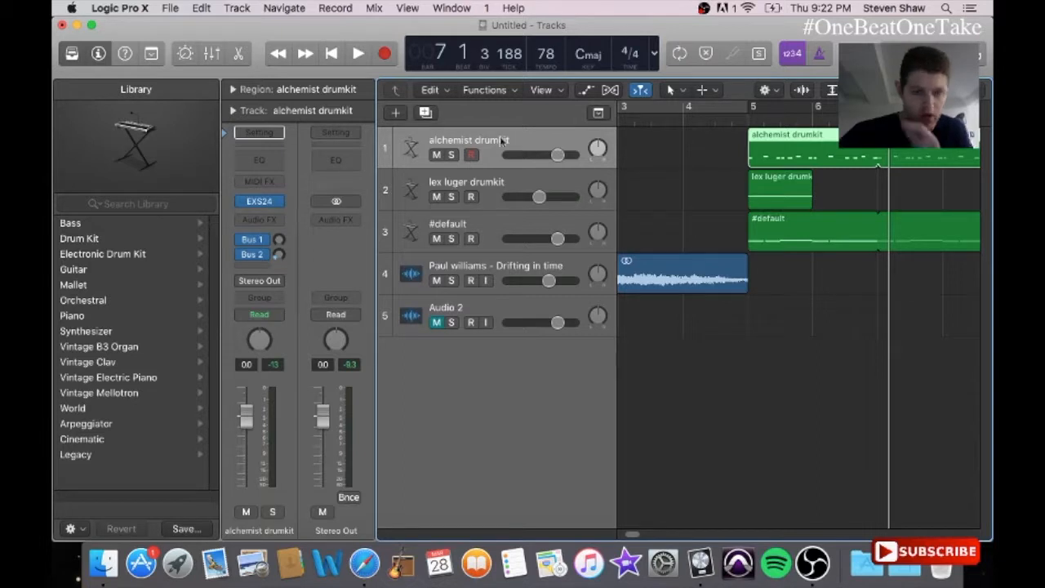
- Duplicate the alchemist drumkit track and return the playhead to bar 1
click(425, 114)
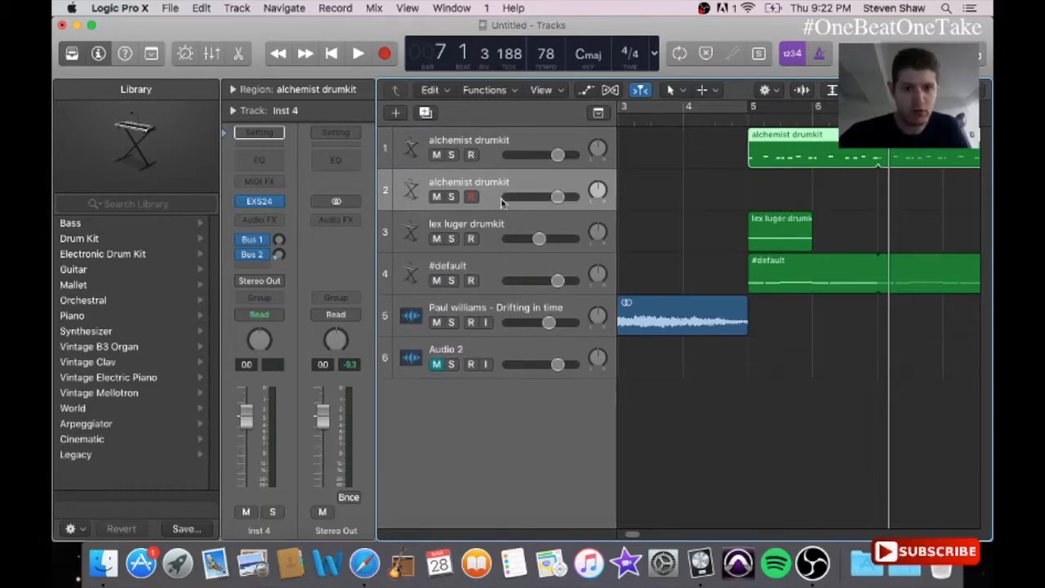
click(646, 186)
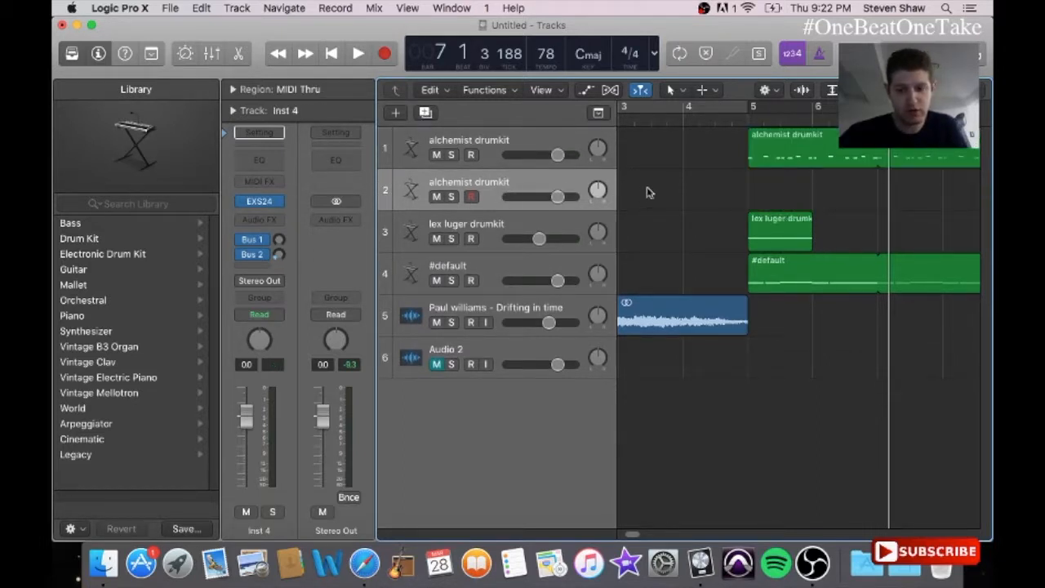
key(Return)
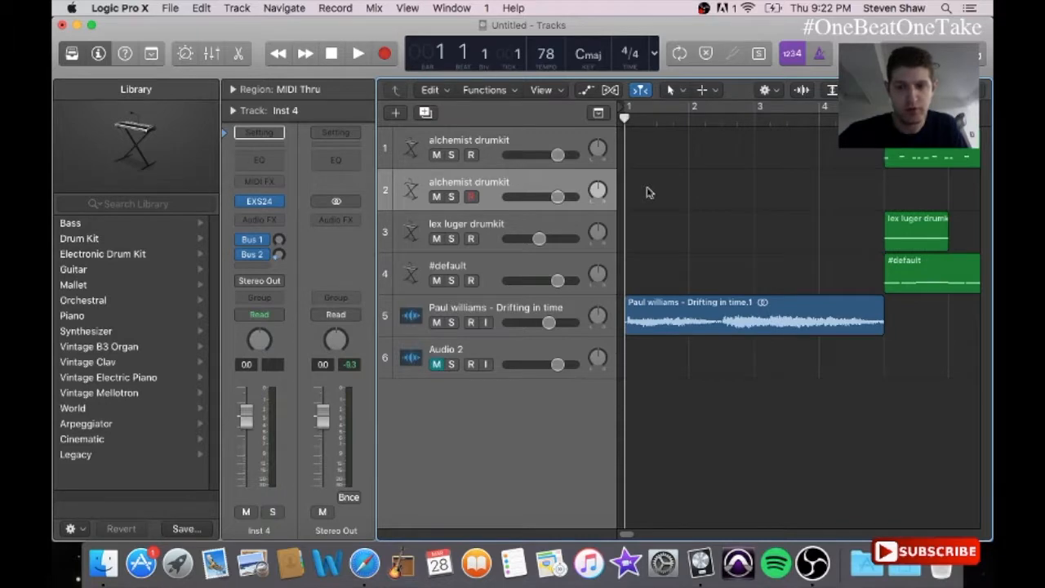
- Draw a pattern of five short notes just below C3 across bar 1 on the duplicated alchemist drumkit track
click(471, 7)
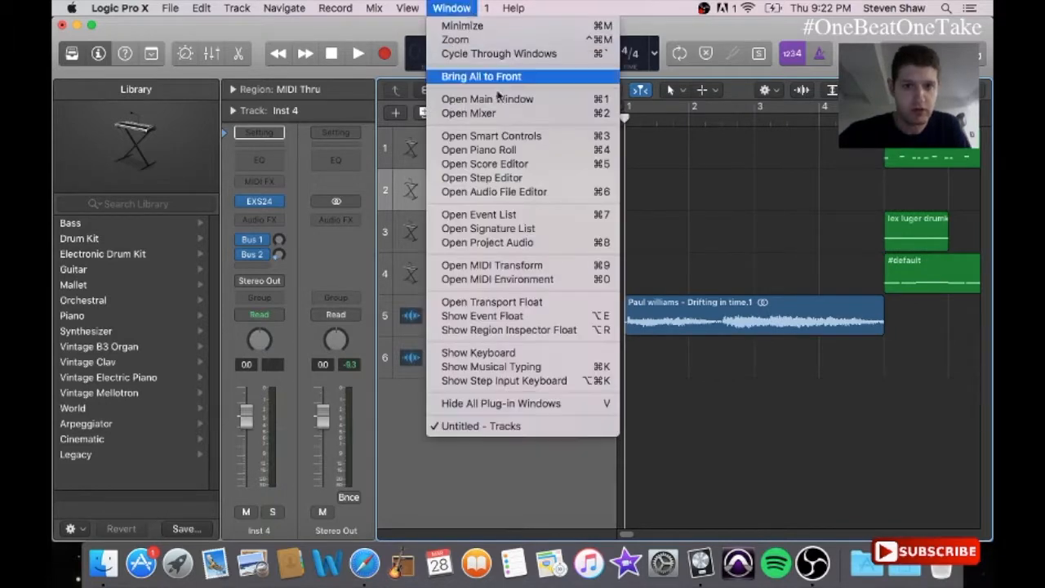
click(502, 149)
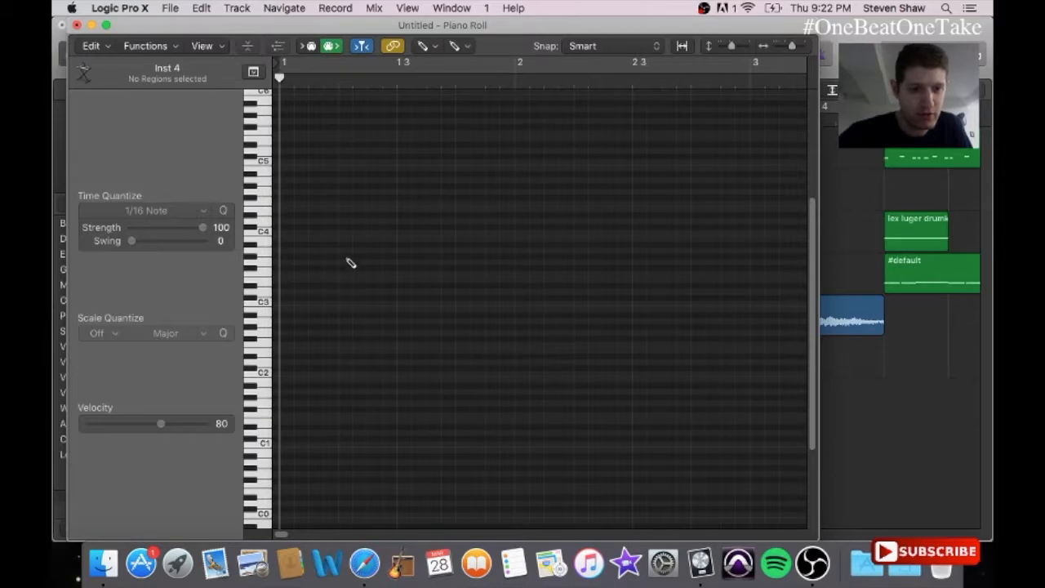
click(405, 246)
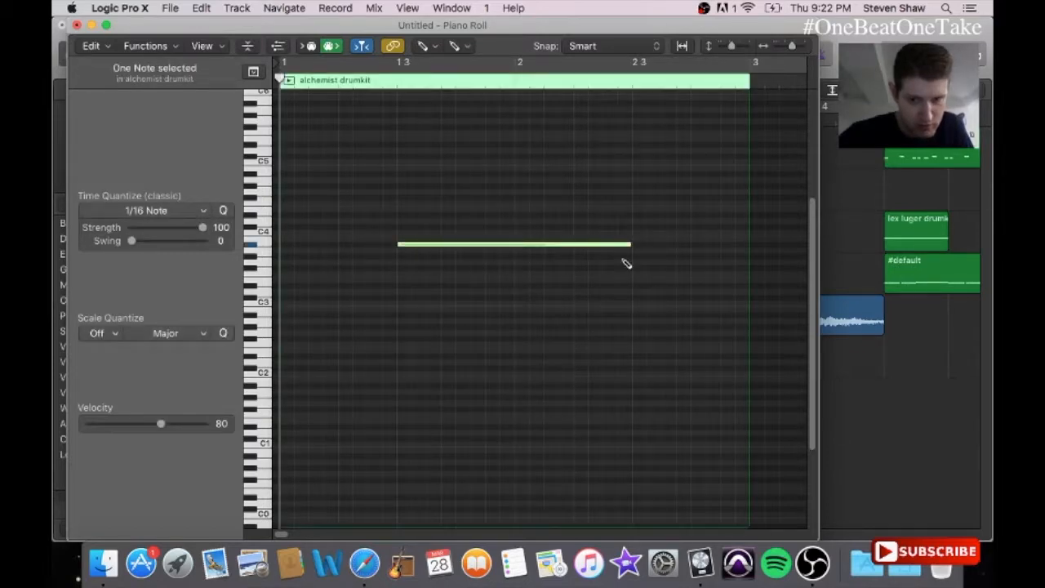
drag(635, 246, 453, 288)
drag(445, 250, 319, 324)
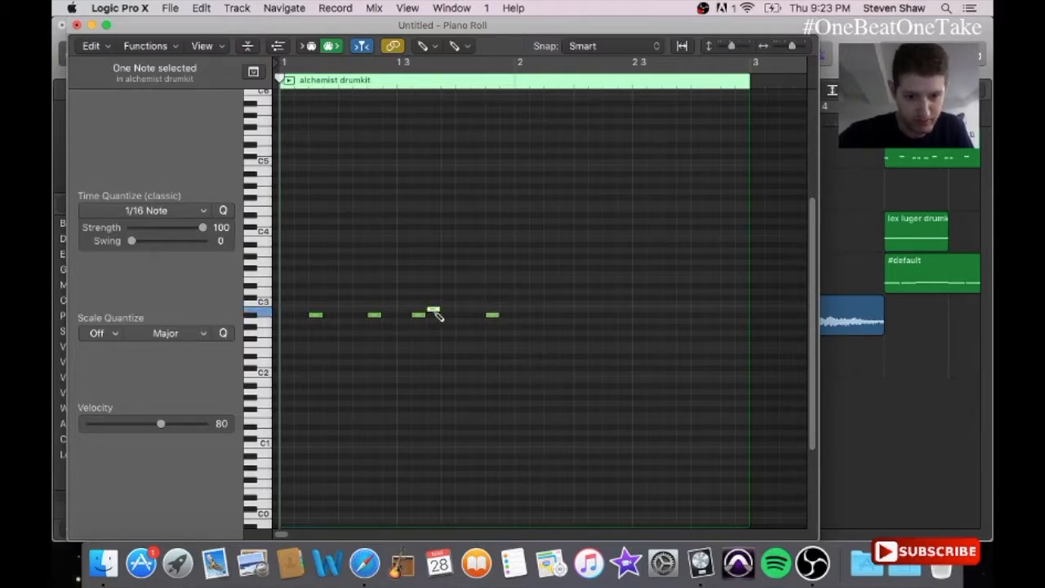
drag(423, 313, 427, 315)
click(76, 26)
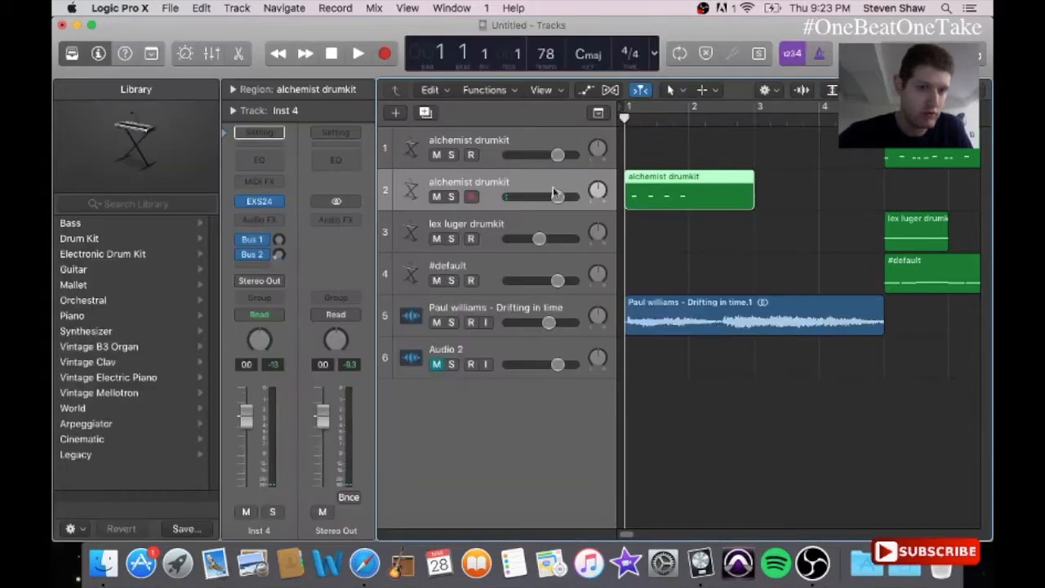
- Loop the new alchemist drumkit pattern as a one-bar region from bar 5 and set its track's volume to -11.0 dB during playback
drag(750, 204, 929, 193)
drag(884, 118, 875, 118)
key(space)
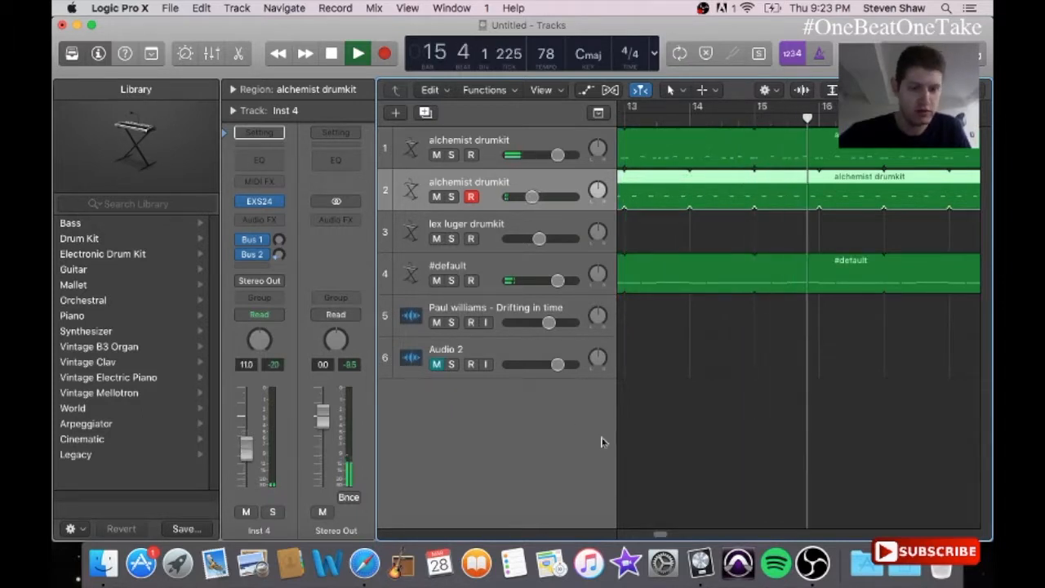
drag(661, 533, 634, 533)
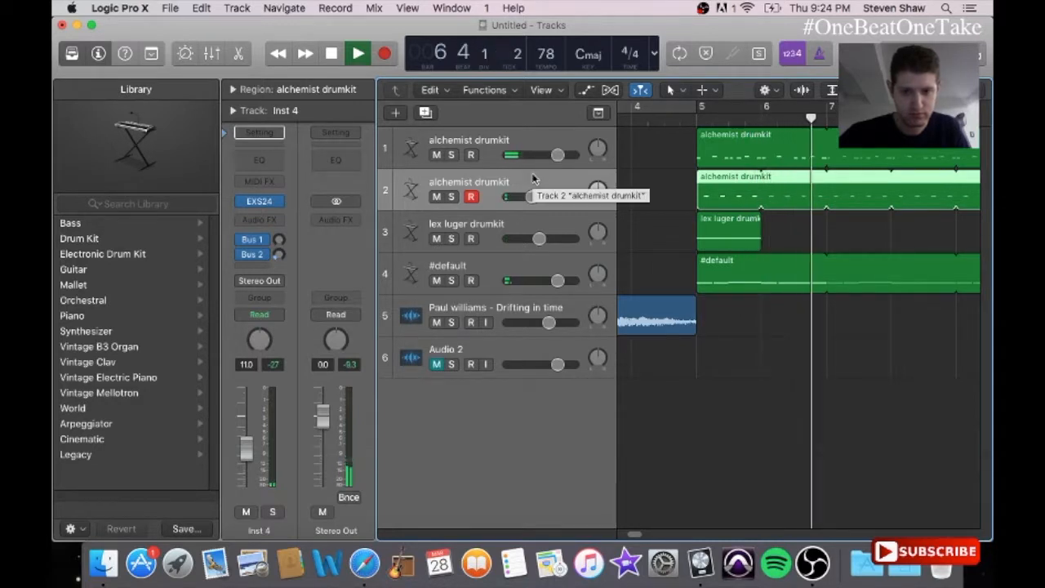
key(space)
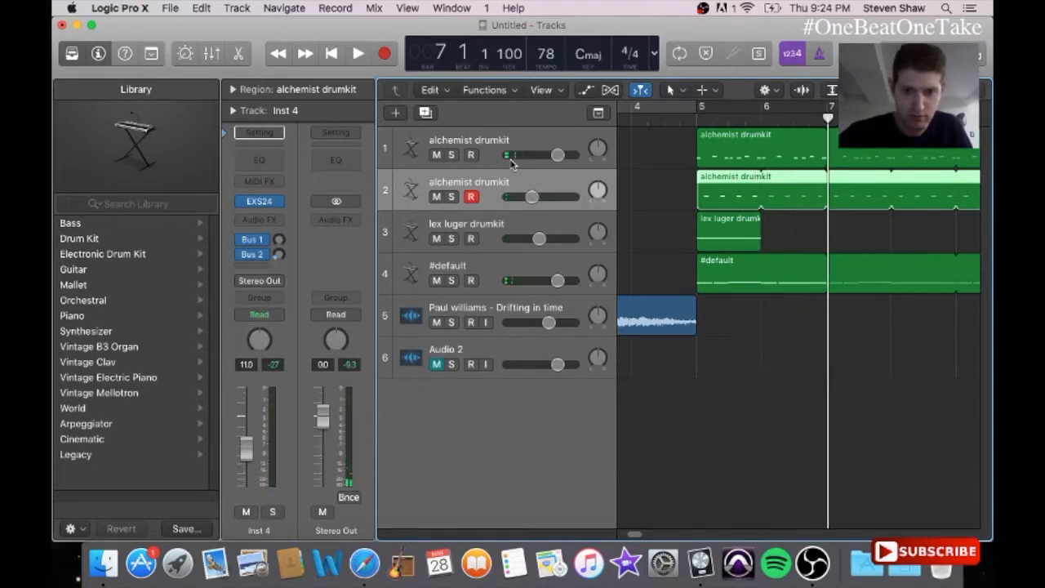
- Add one software instrument track, set its instrument to the EXS24 sampler, and load the 9th wonder drumkit
click(398, 113)
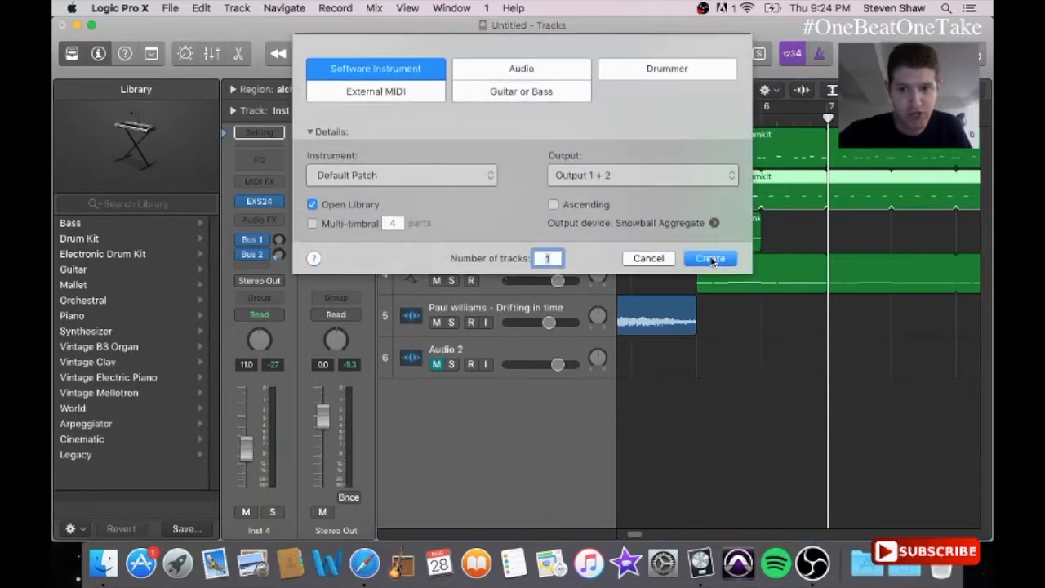
click(710, 258)
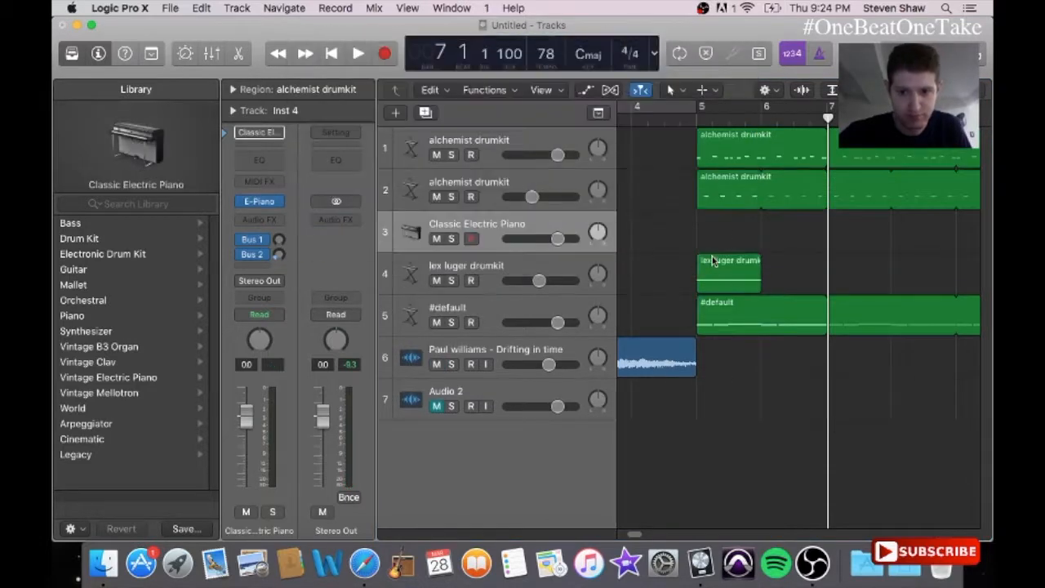
click(283, 203)
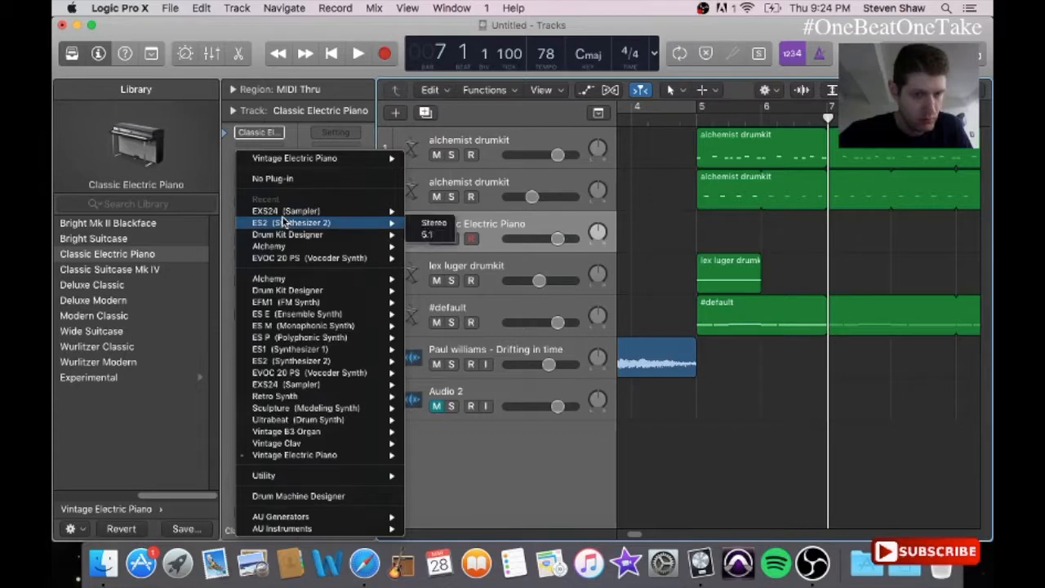
click(281, 210)
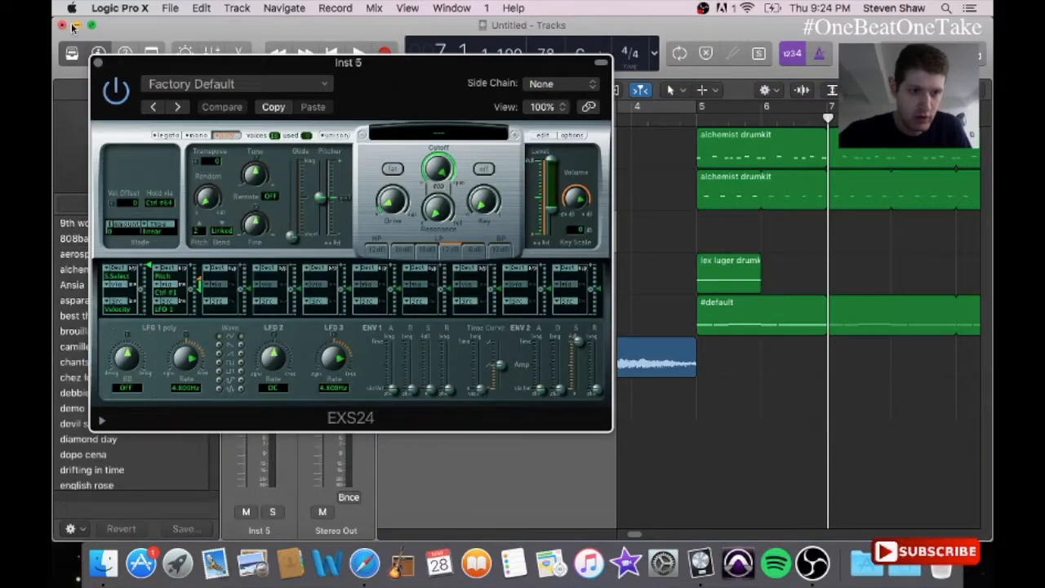
click(98, 64)
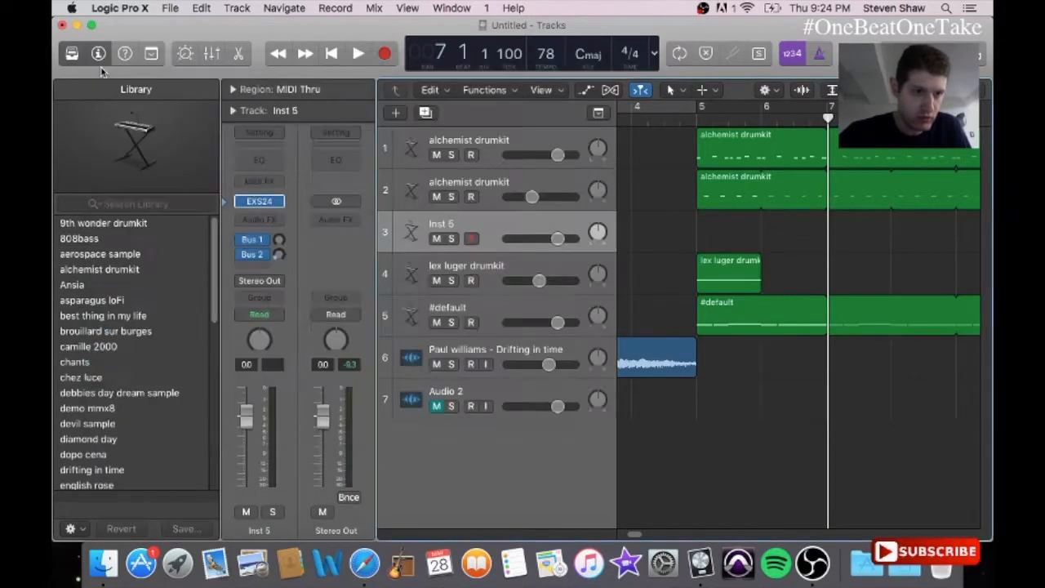
click(117, 224)
- Draw one short note below C3 in the second half of bar 1 on the 9th wonder drumkit track and place the looped region at bar 5
click(696, 121)
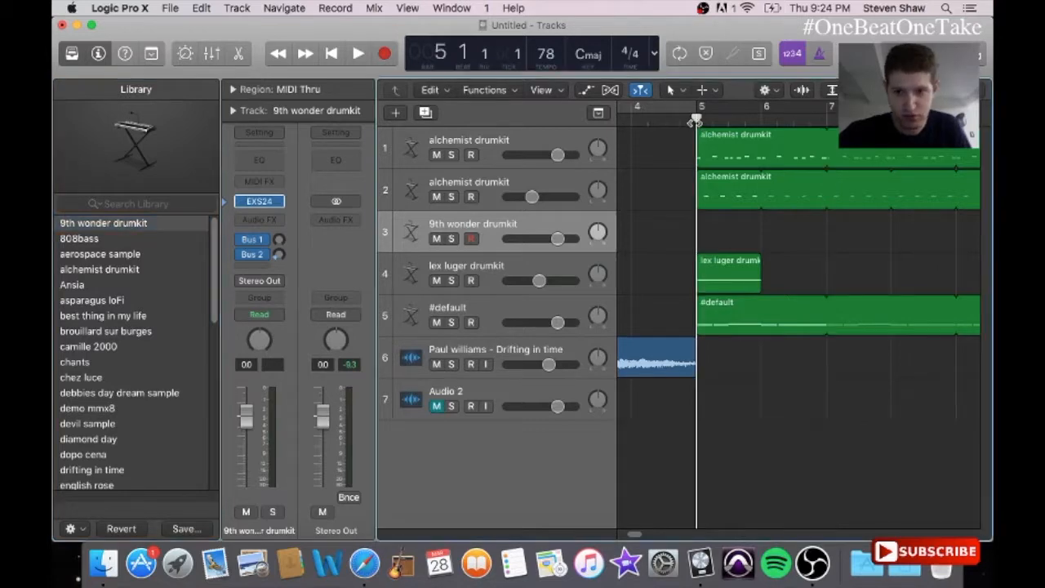
key(Return)
click(454, 8)
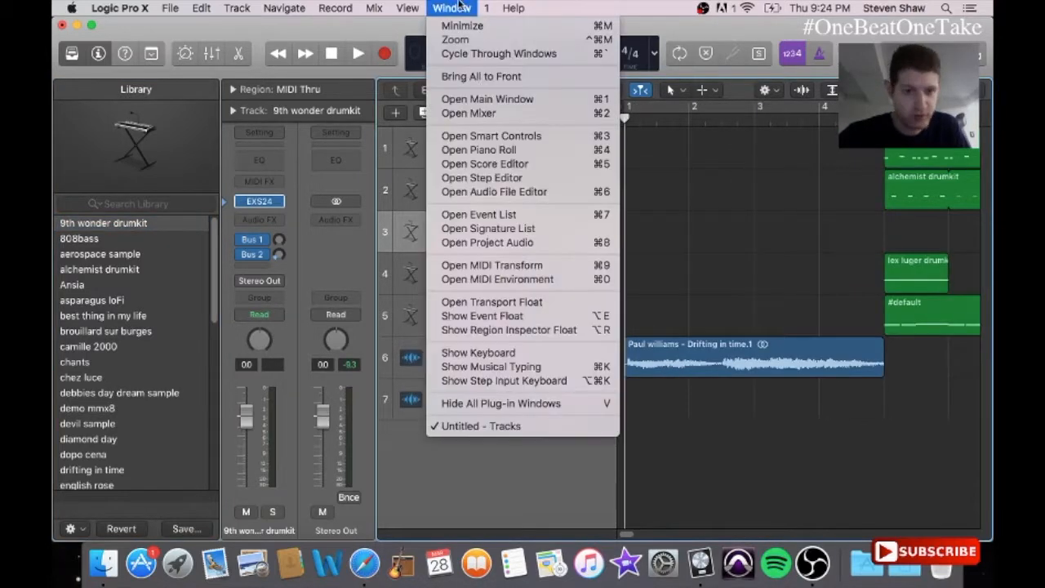
click(491, 153)
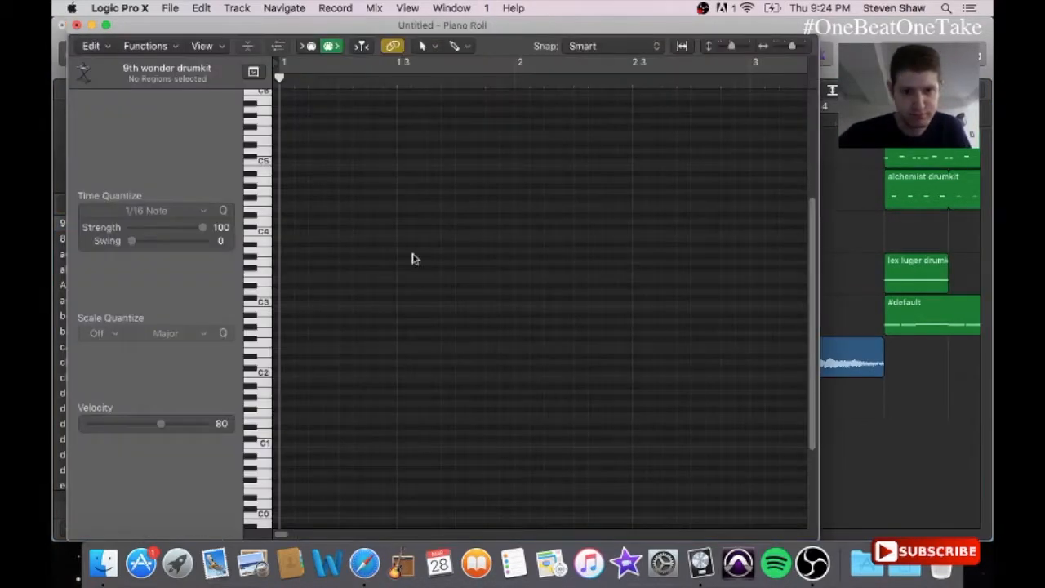
click(435, 46)
click(433, 84)
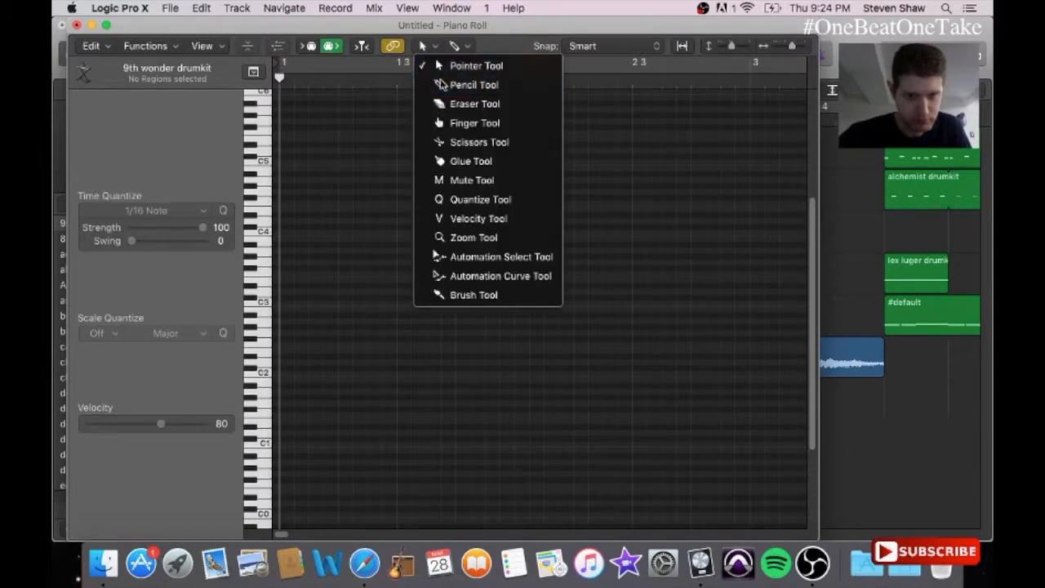
click(345, 306)
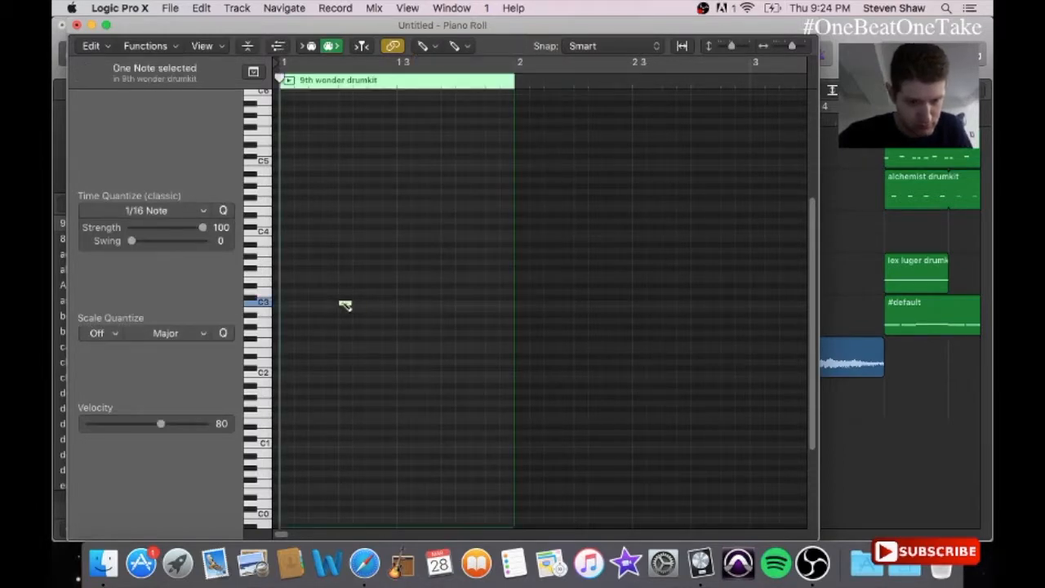
drag(346, 307, 427, 347)
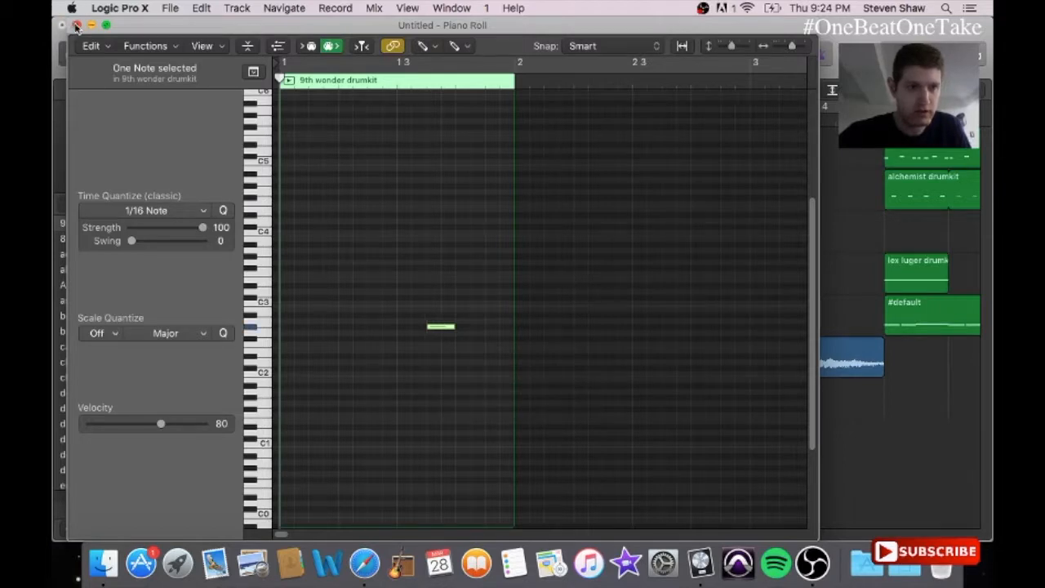
click(76, 26)
drag(651, 236, 914, 236)
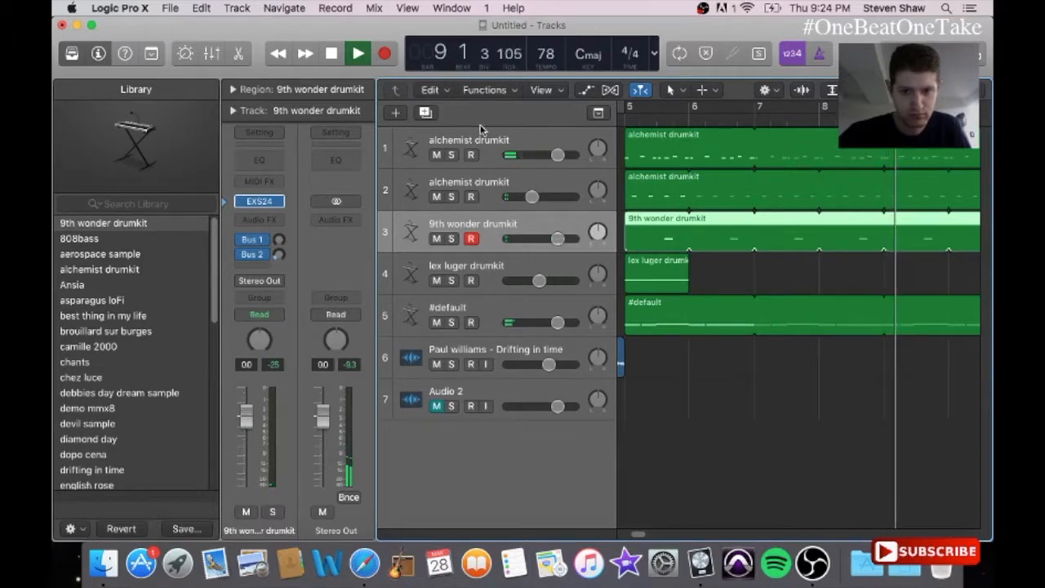
- Duplicate the 9th wonder drumkit track and return the playhead to bar 1
key(super+d)
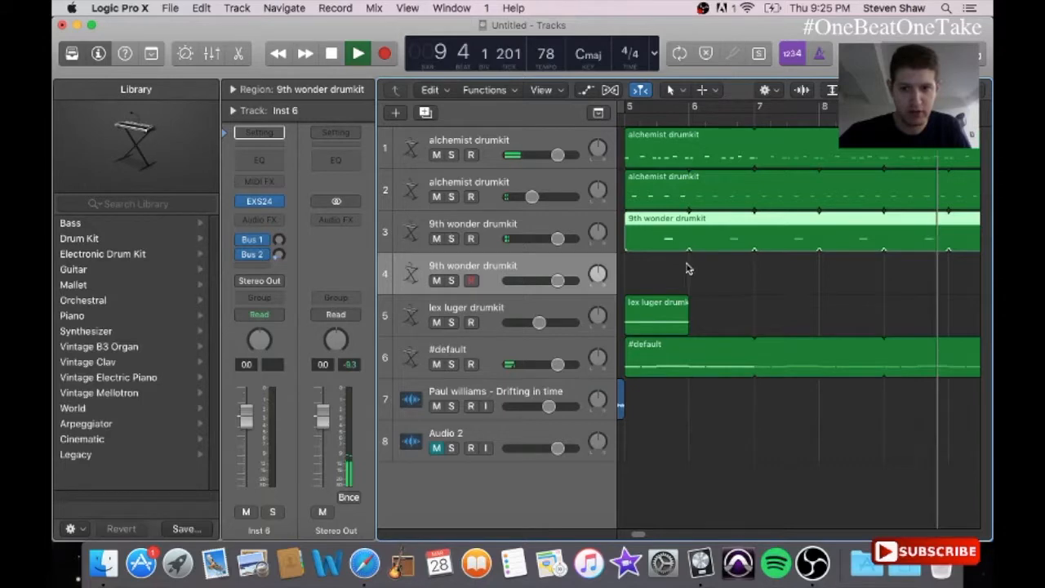
click(681, 270)
key(Return)
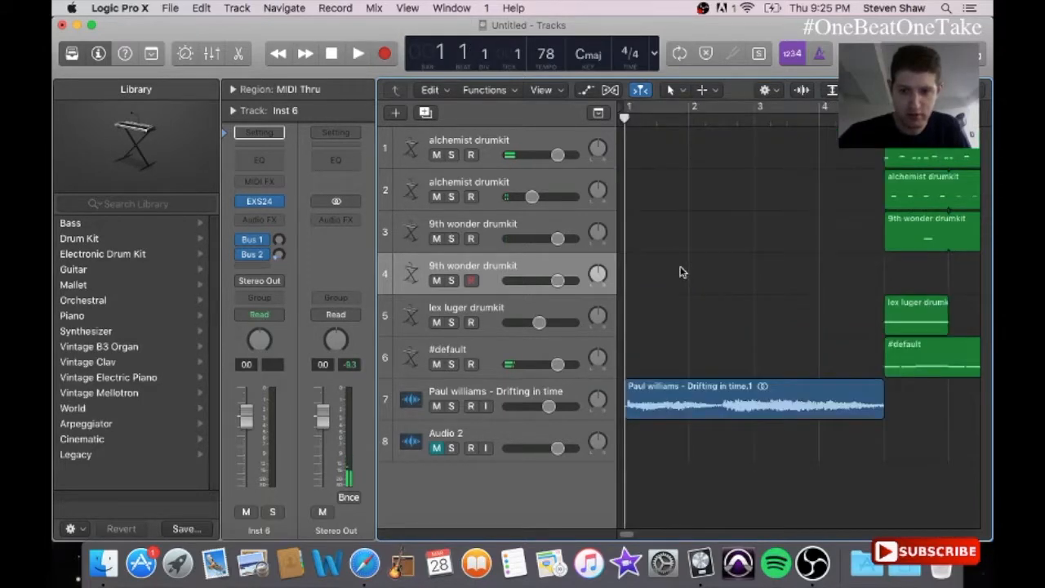
- Draw a pattern of four short notes just below C3, one per beat of bar 1, on the duplicated 9th wonder drumkit track
click(451, 8)
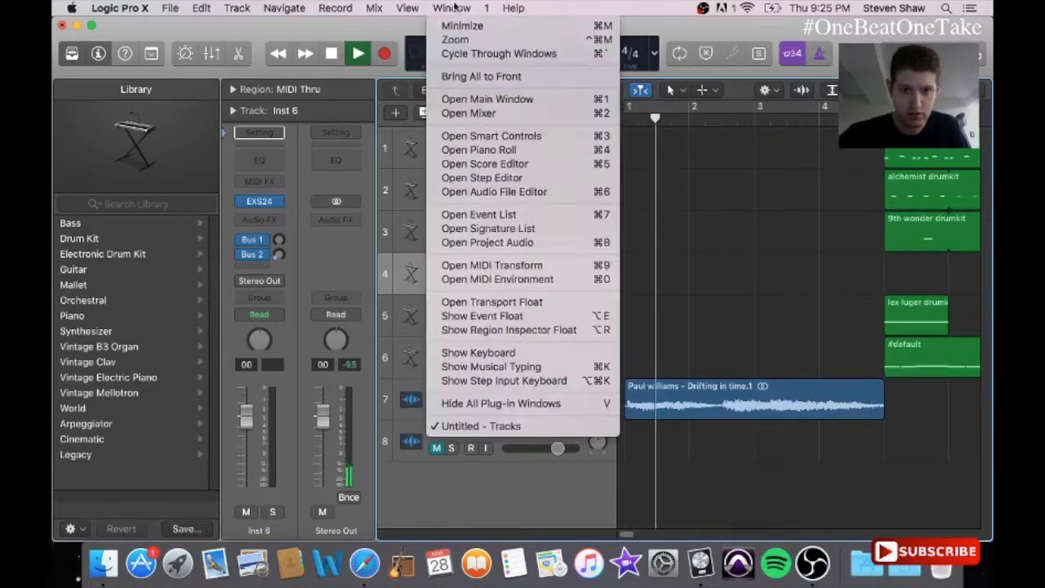
click(493, 152)
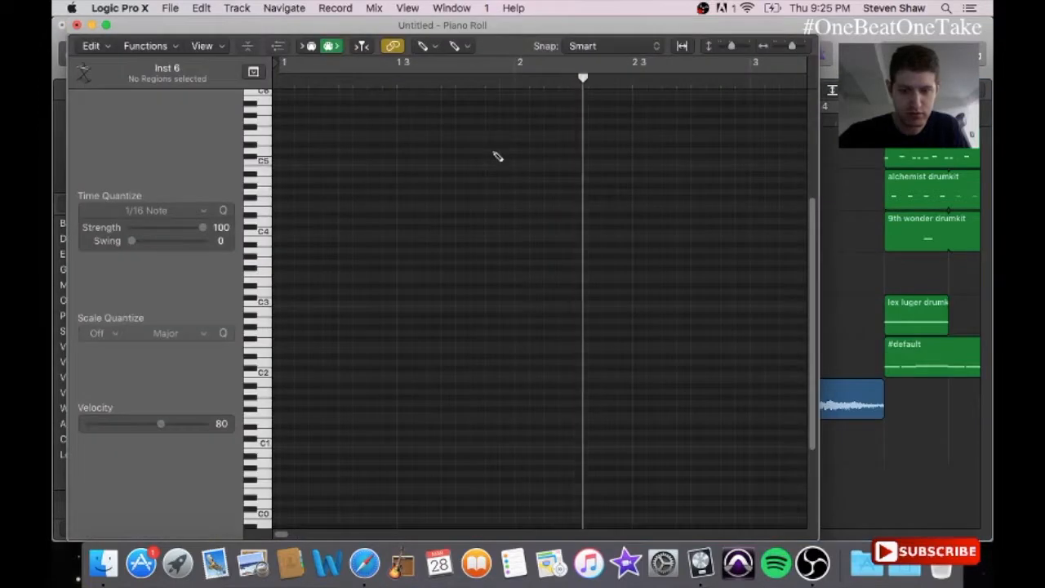
key(space)
key(Return)
click(288, 296)
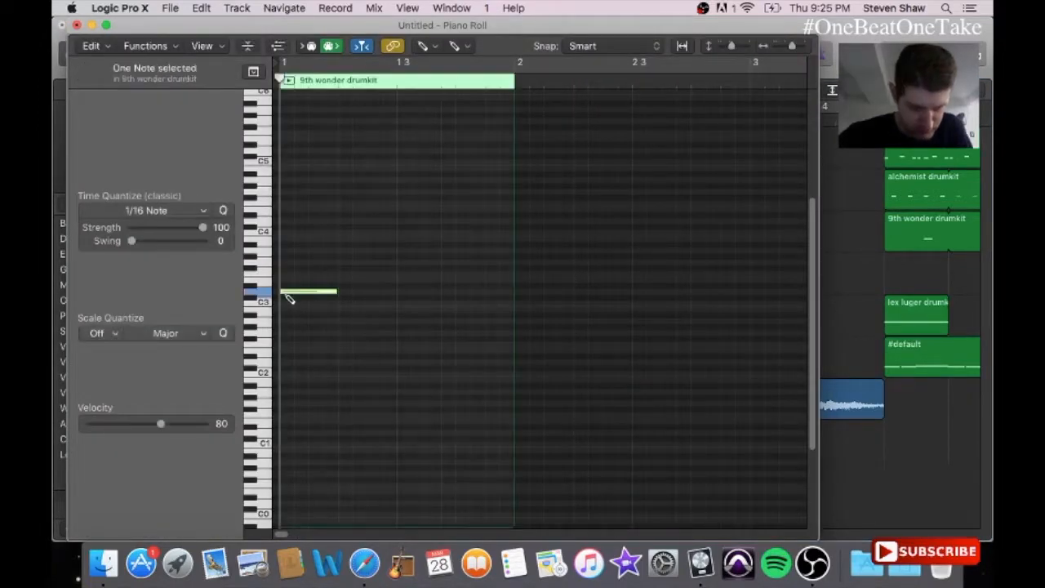
drag(335, 294, 288, 342)
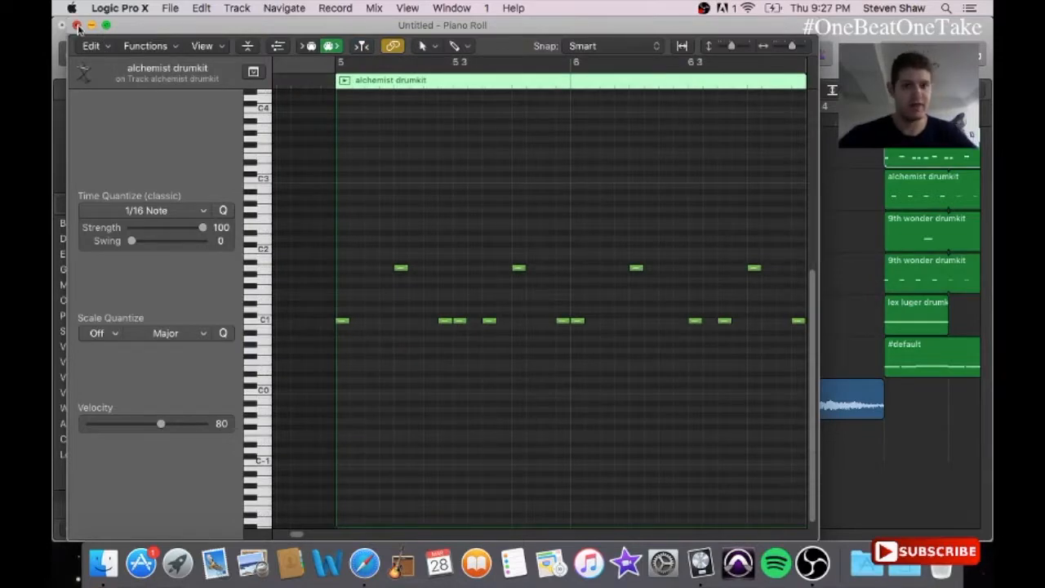
- Duplicate the first alchemist drumkit track and move the four-note 9th wonder drumkit region onto the duplicate at bar 5
click(76, 26)
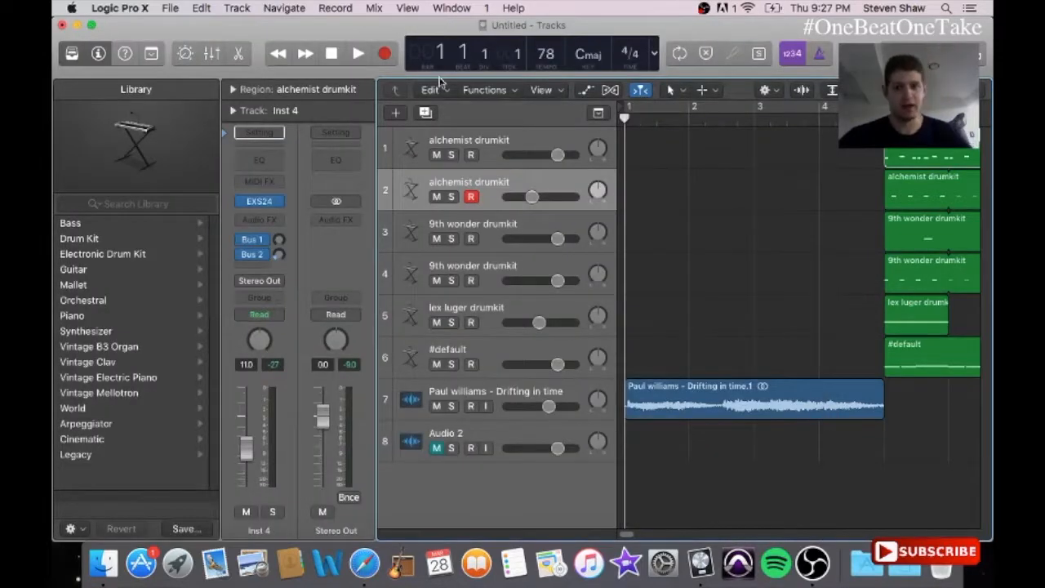
click(538, 270)
click(516, 147)
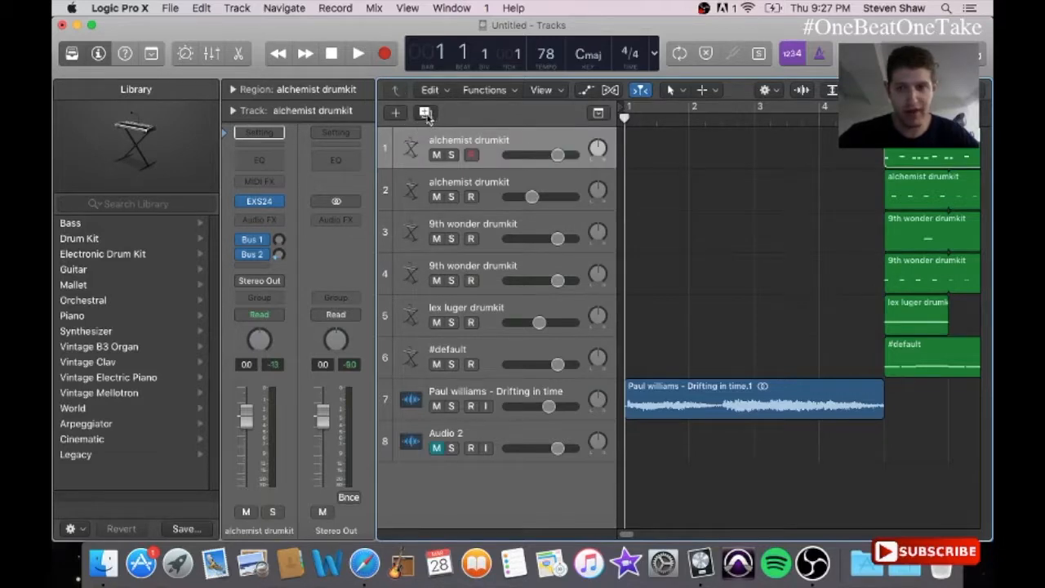
click(425, 114)
drag(891, 306, 895, 203)
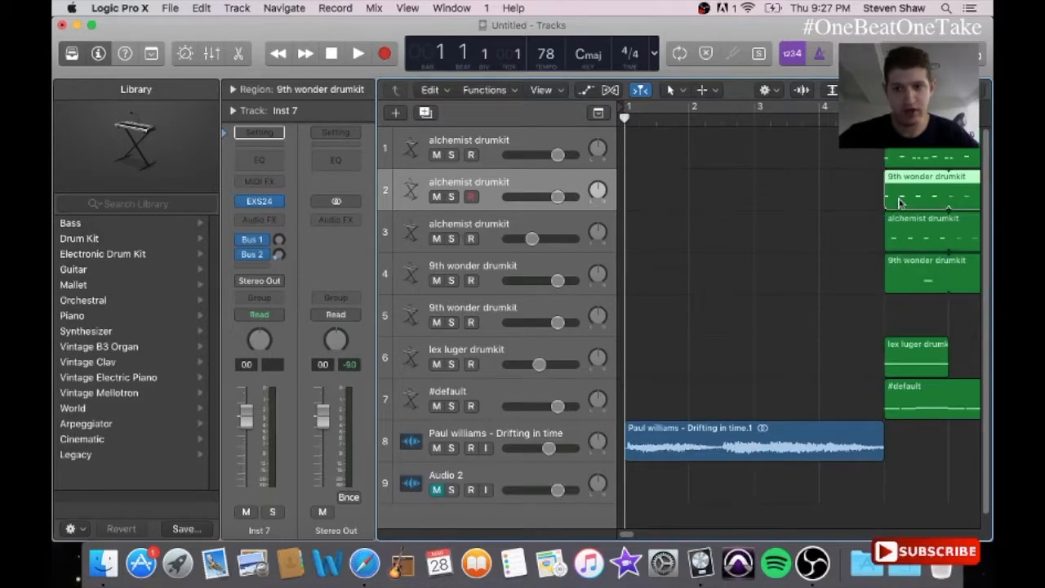
- Lower all four notes of the moved 9th wonder drumkit region to just above C2 and play the pattern
click(451, 8)
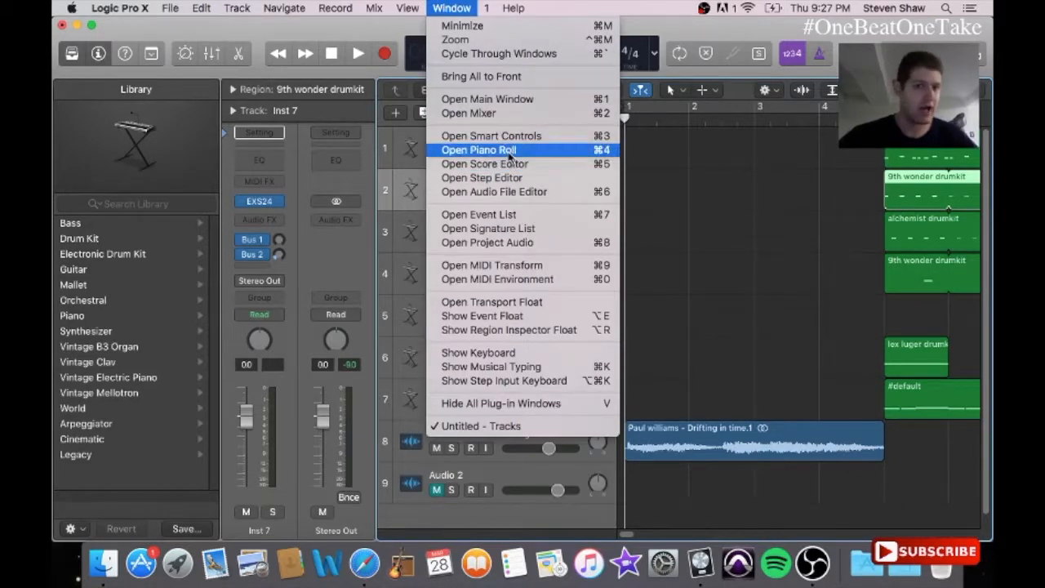
click(509, 157)
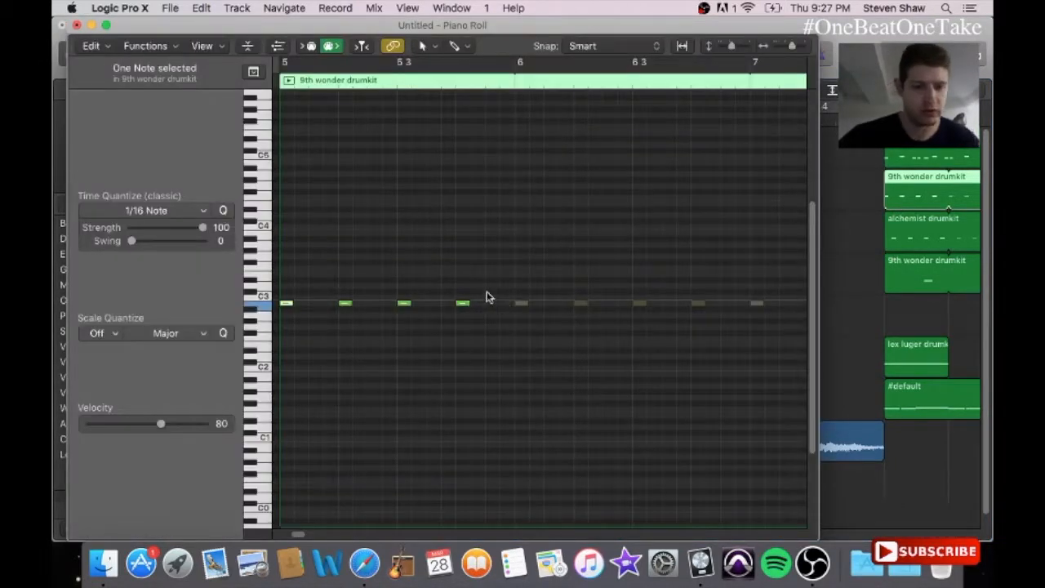
drag(343, 301, 286, 354)
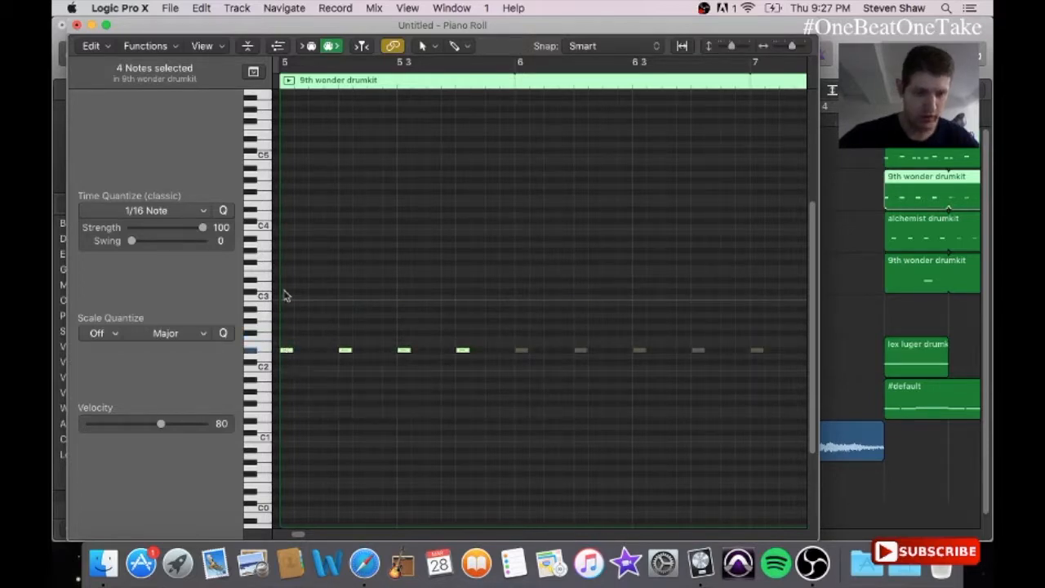
key(space)
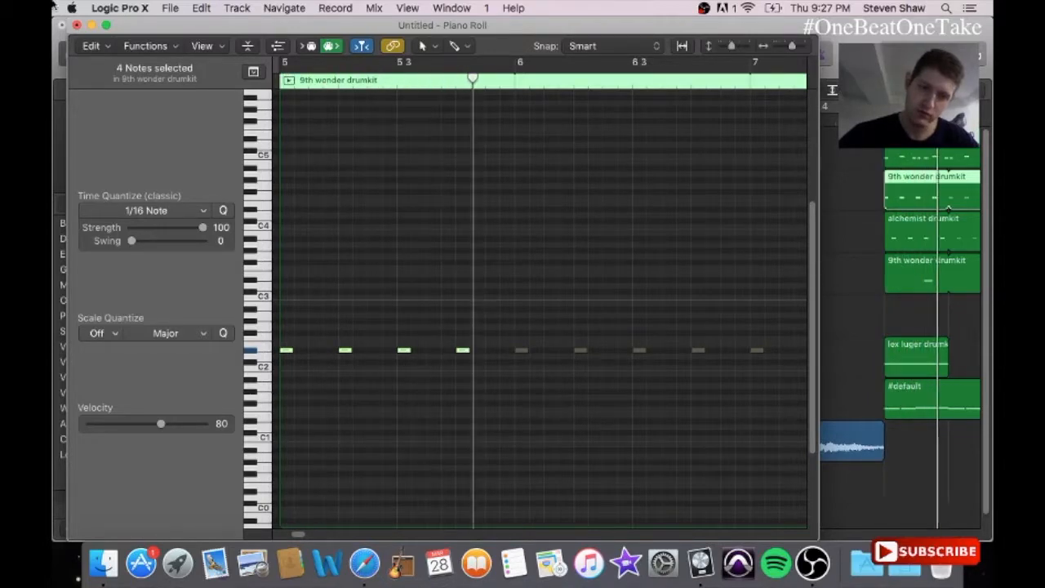
click(78, 25)
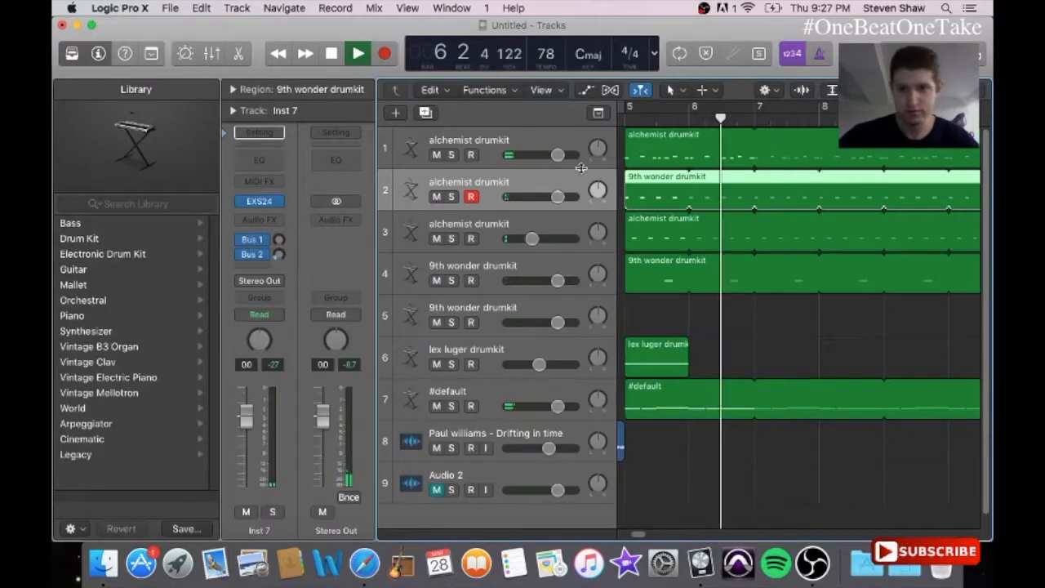
- Move the third track's alchemist drumkit region to bar 13 and play the arrangement from just before bar 5
drag(663, 234, 917, 235)
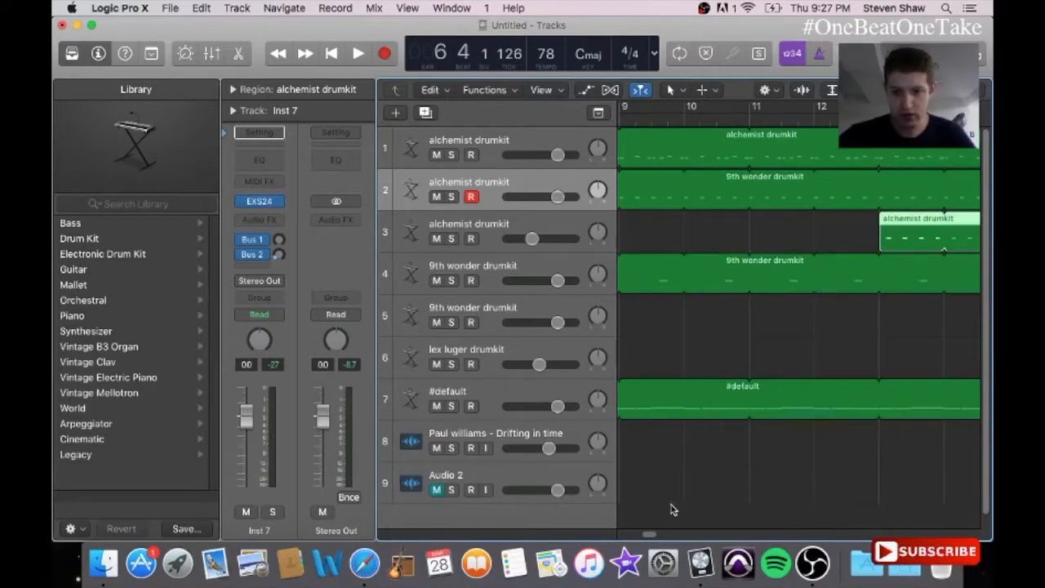
drag(649, 535, 637, 535)
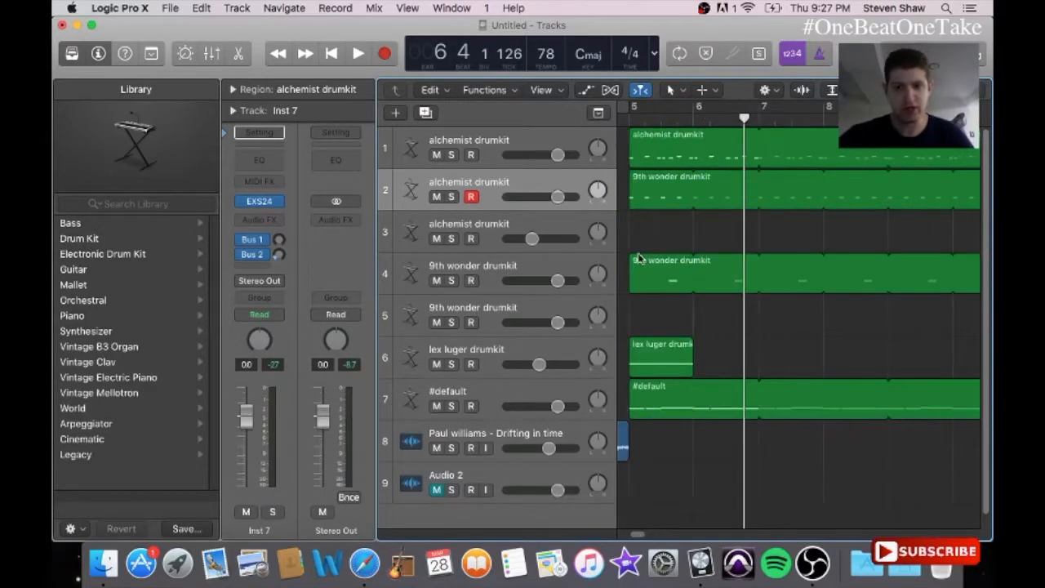
click(625, 119)
key(space)
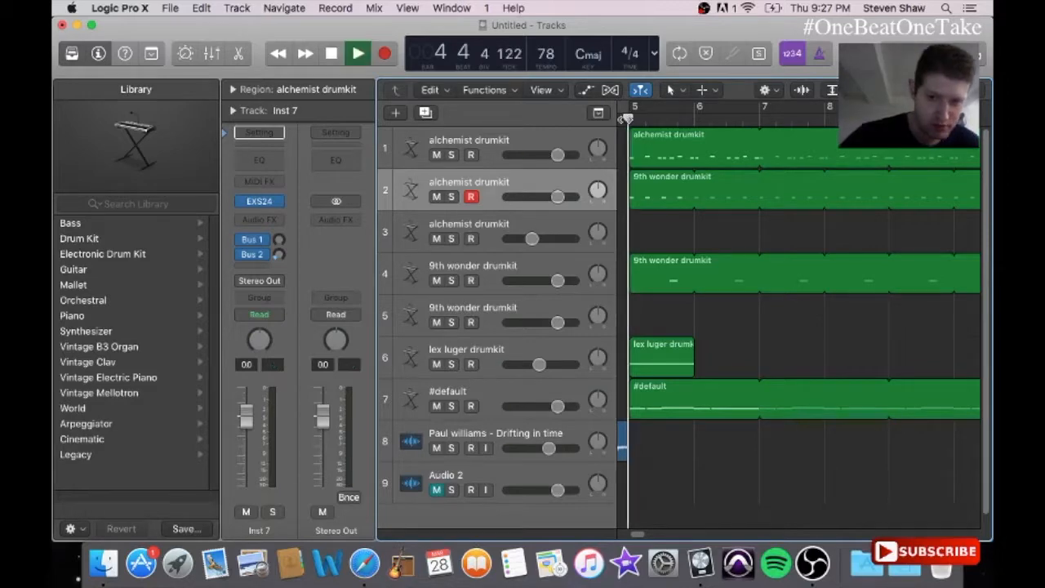
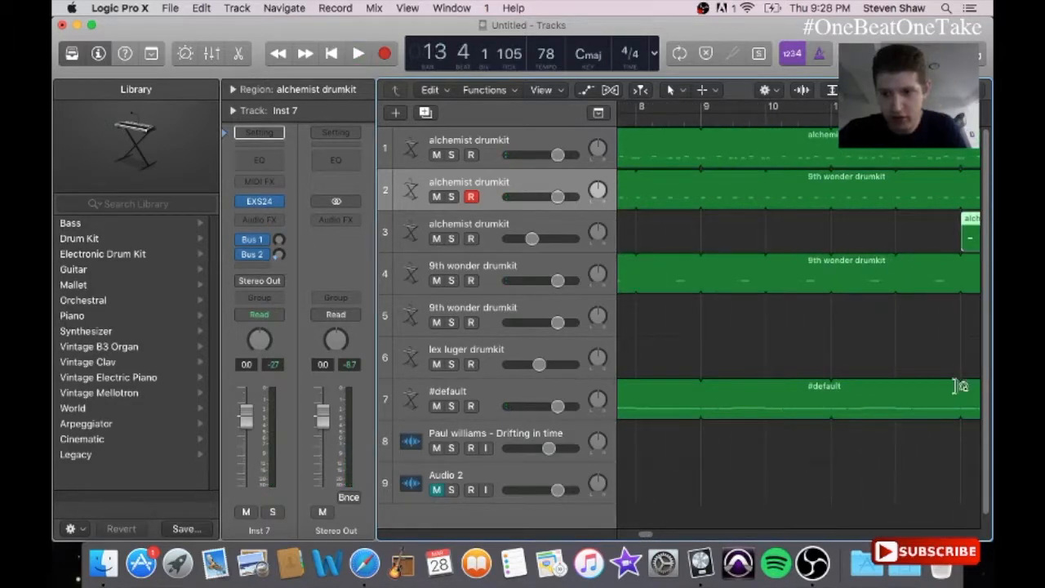
- Shorten the looped #default region to end at bar 11 and copy it
drag(959, 386, 836, 408)
scroll(637, 535, left, 5)
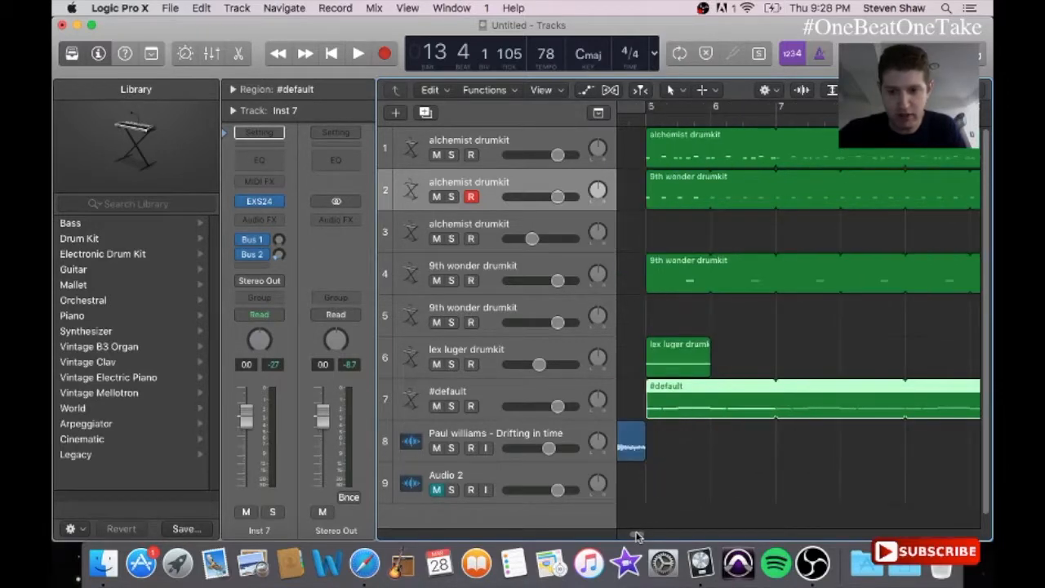
click(202, 9)
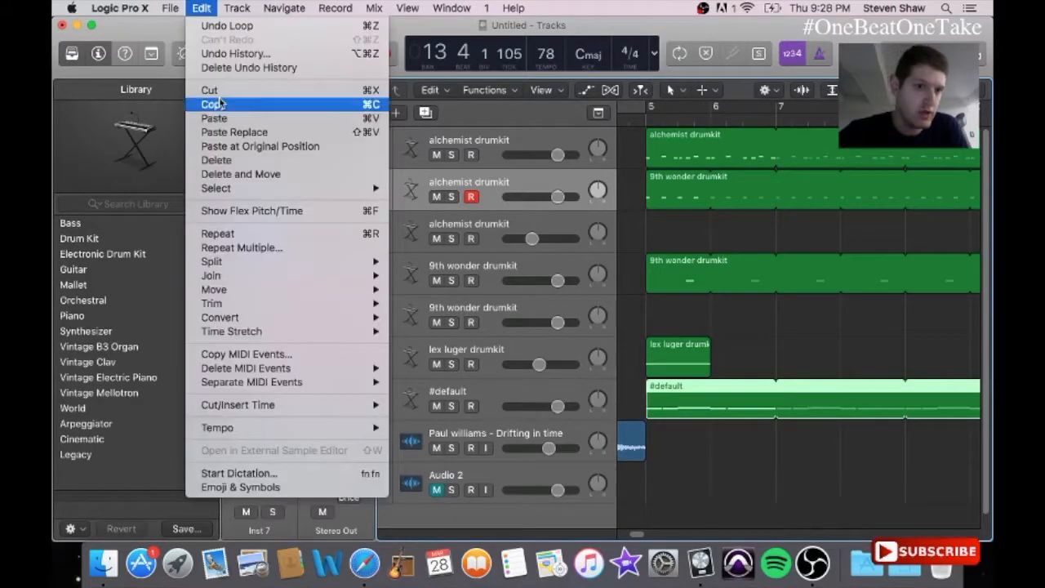
click(221, 103)
- Paste the copied region onto the #default track at bar 11 and make it end at bar 13
drag(637, 535, 651, 536)
drag(749, 123, 728, 122)
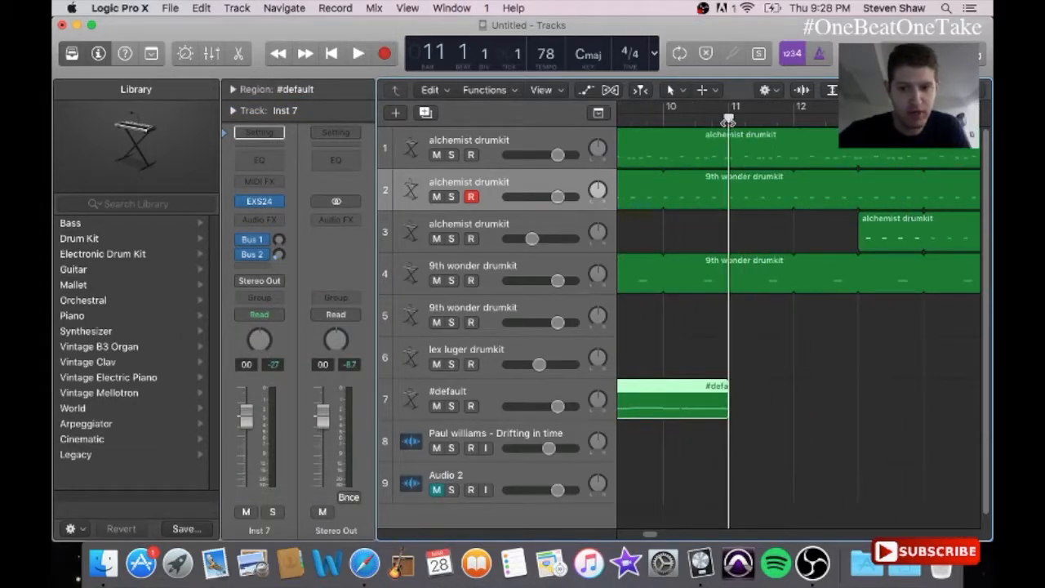
click(530, 384)
click(201, 8)
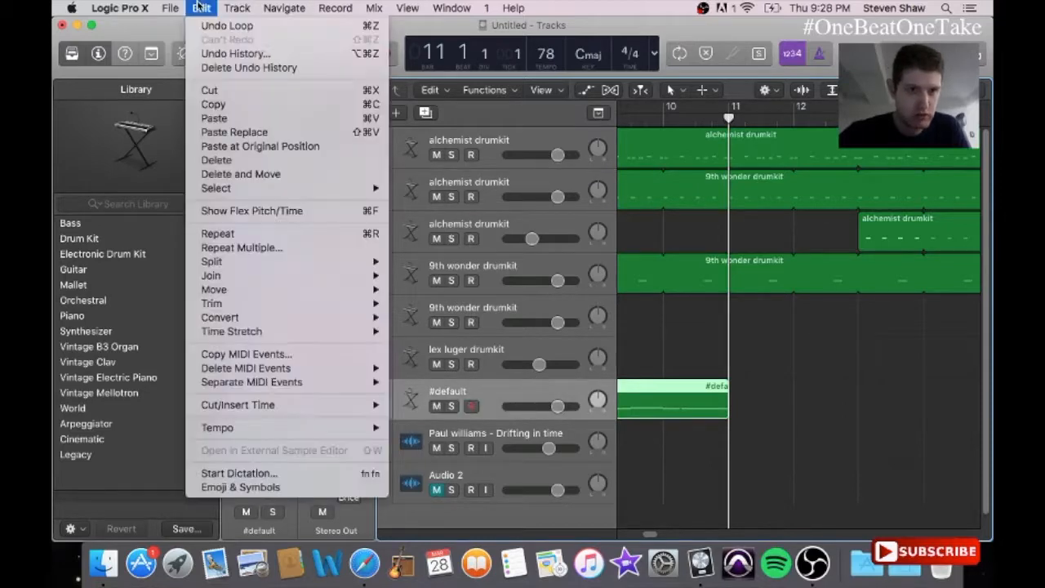
click(242, 119)
drag(912, 385, 855, 410)
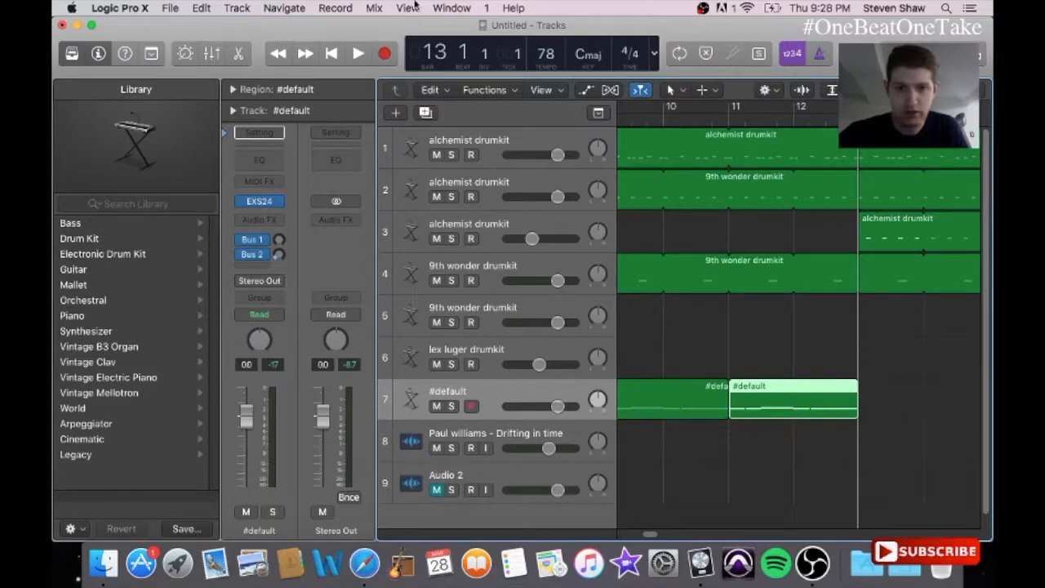
- Open the #default region copied to bar 11 in the Piano Roll and raise its final note, at 12 3, to G#1, auditioning the change
click(451, 8)
click(493, 151)
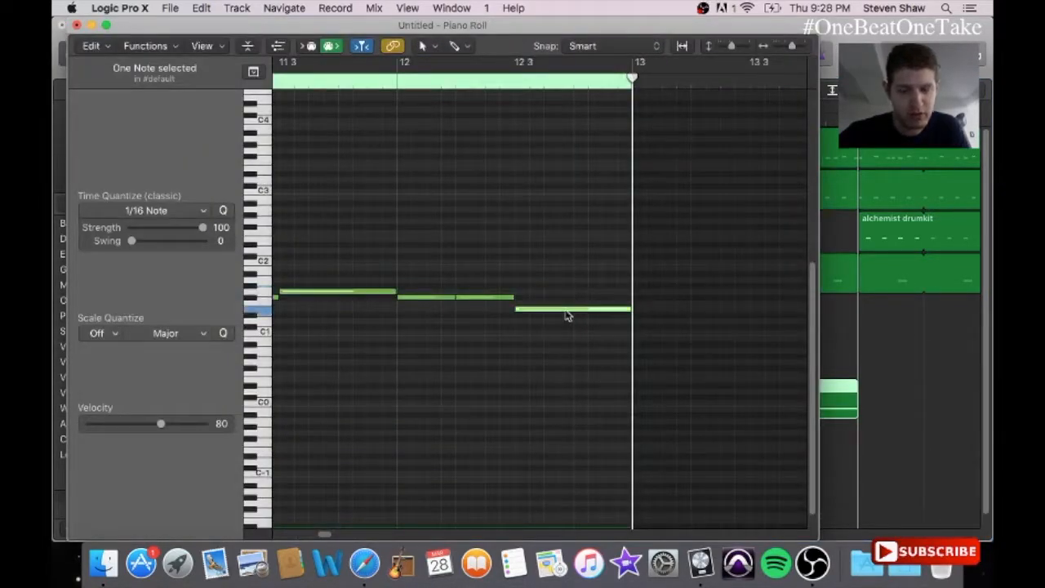
click(567, 311)
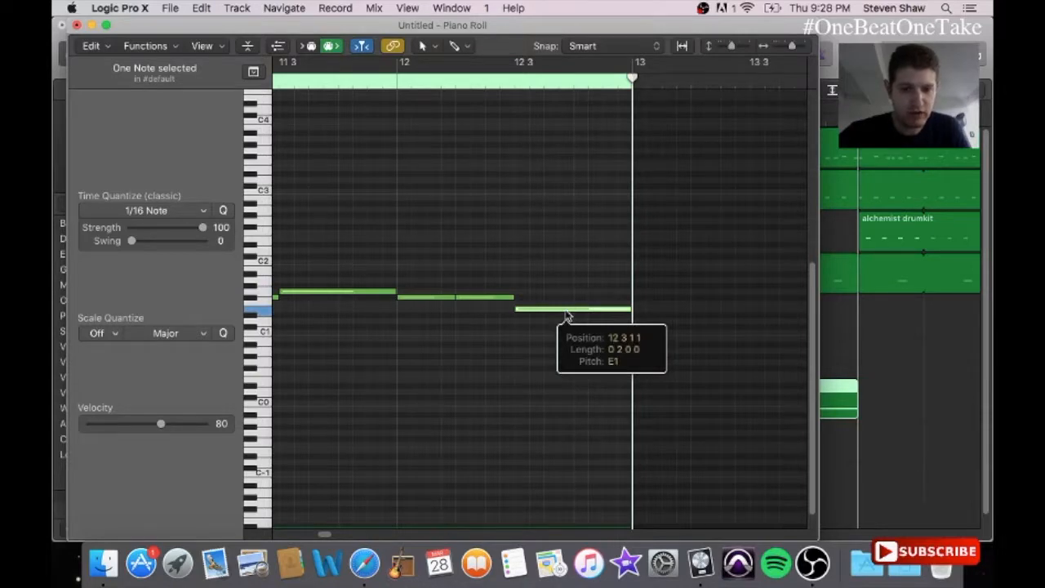
drag(567, 315, 567, 320)
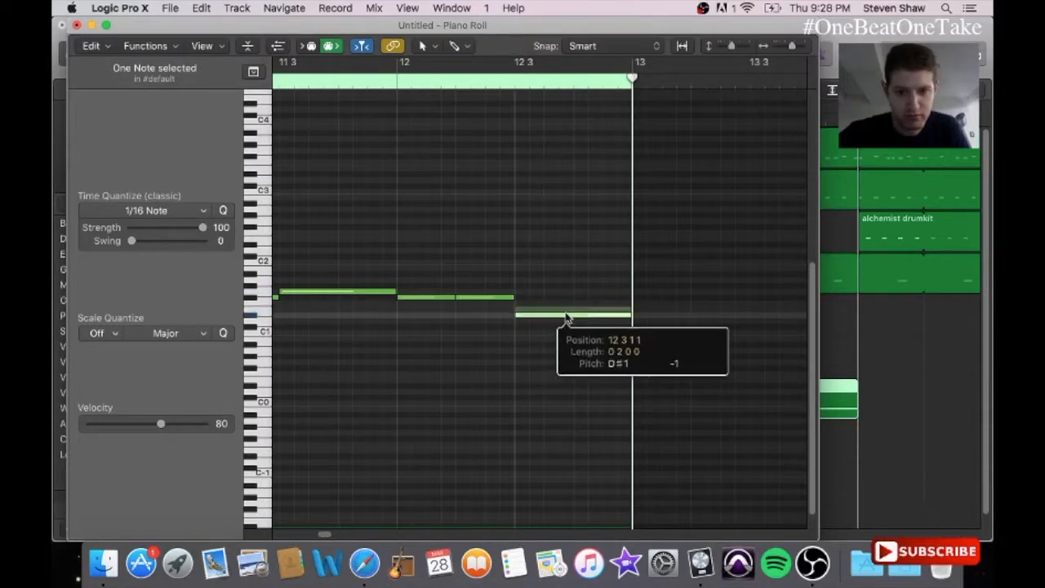
click(401, 87)
key(space)
drag(573, 314, 573, 287)
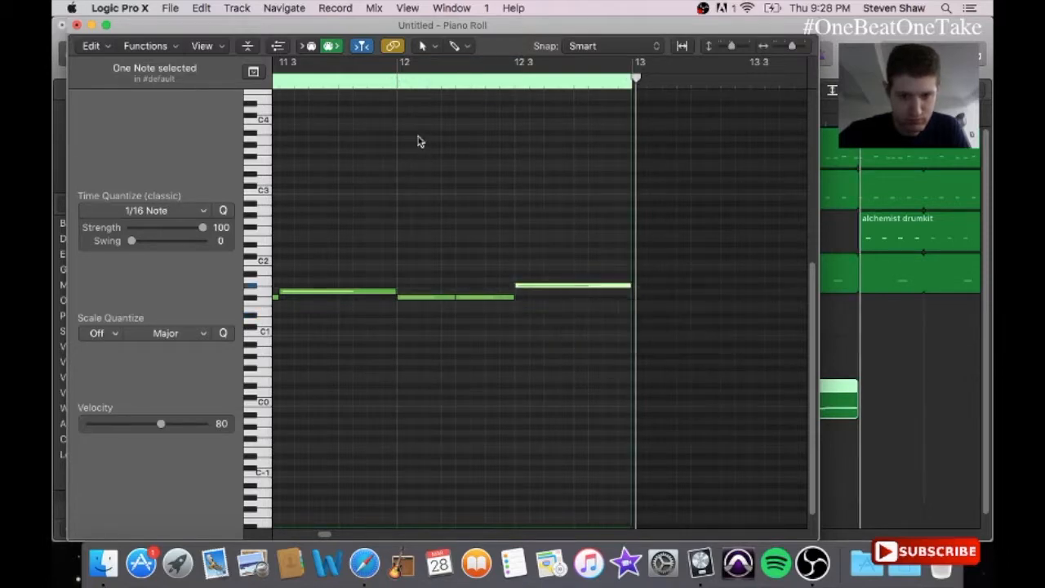
click(395, 78)
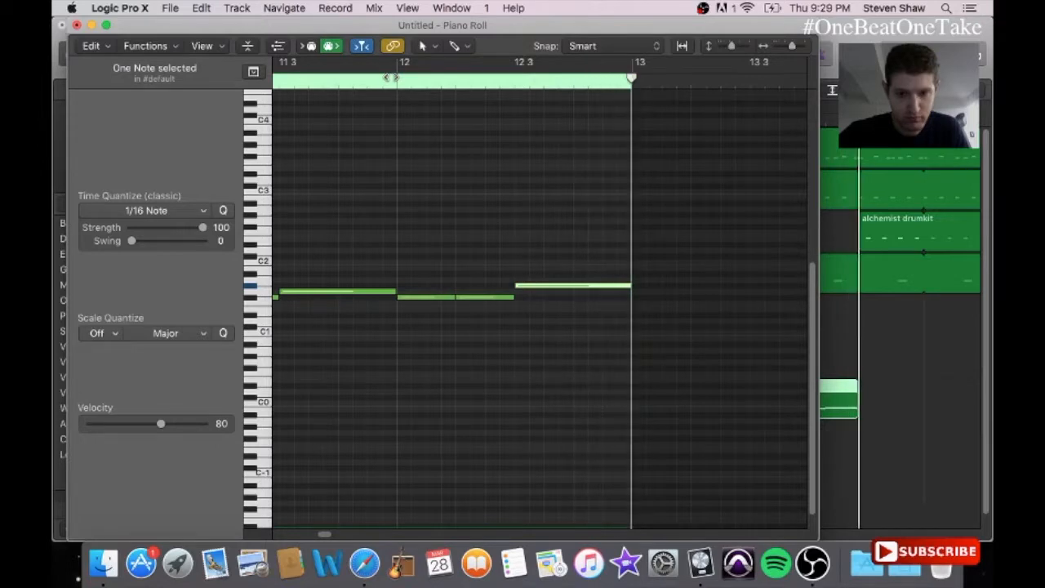
mouse_move(574, 292)
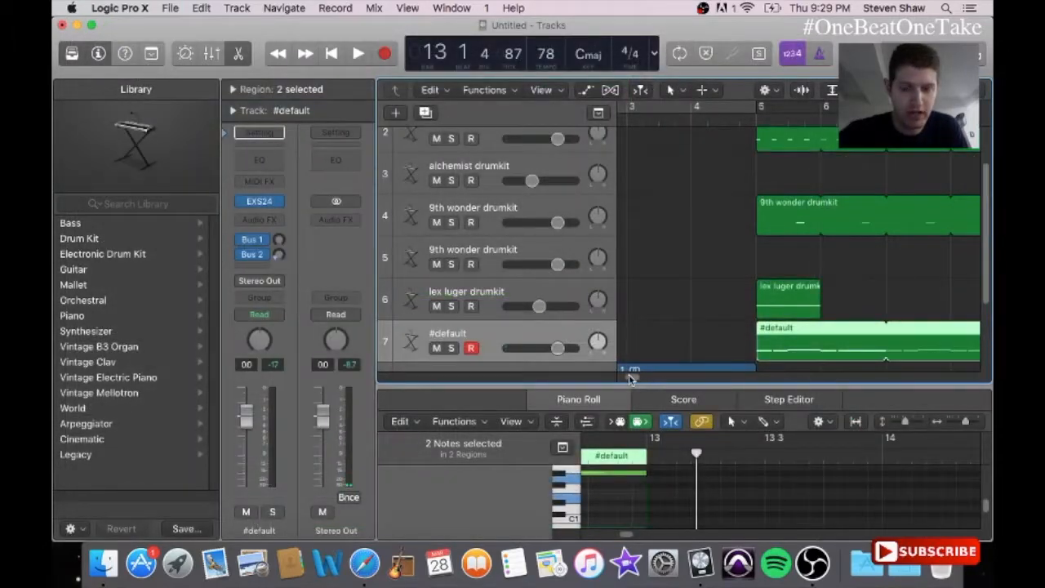
- Paste the two copied #default regions at bar 13 on the #default track
drag(631, 377, 655, 377)
drag(758, 117, 721, 118)
click(204, 7)
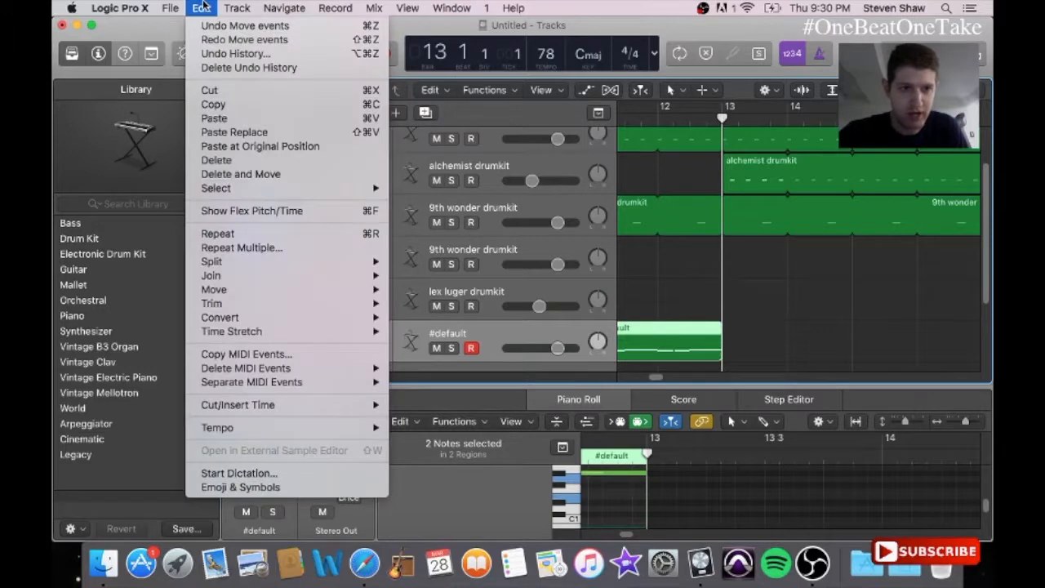
click(238, 117)
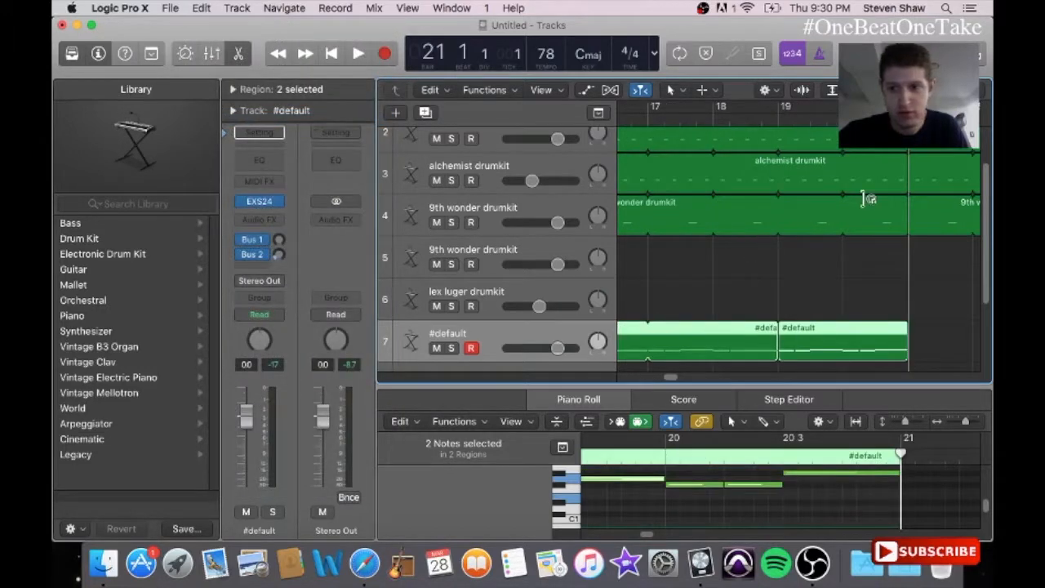
- Shorten the looped drumkit regions on the first four tracks to end at bar 21
drag(918, 204, 910, 212)
drag(986, 209, 978, 163)
drag(922, 216, 912, 230)
drag(910, 185, 912, 186)
drag(977, 155, 912, 152)
- Shorten the first track's looped alchemist drumkit region to end at bar 11
drag(674, 378, 653, 385)
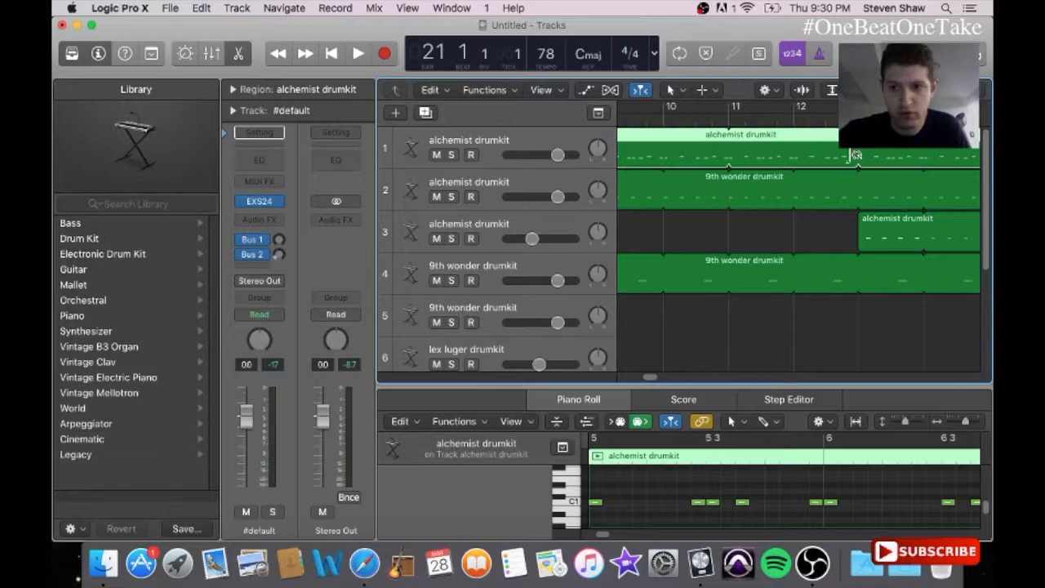
drag(869, 153, 867, 150)
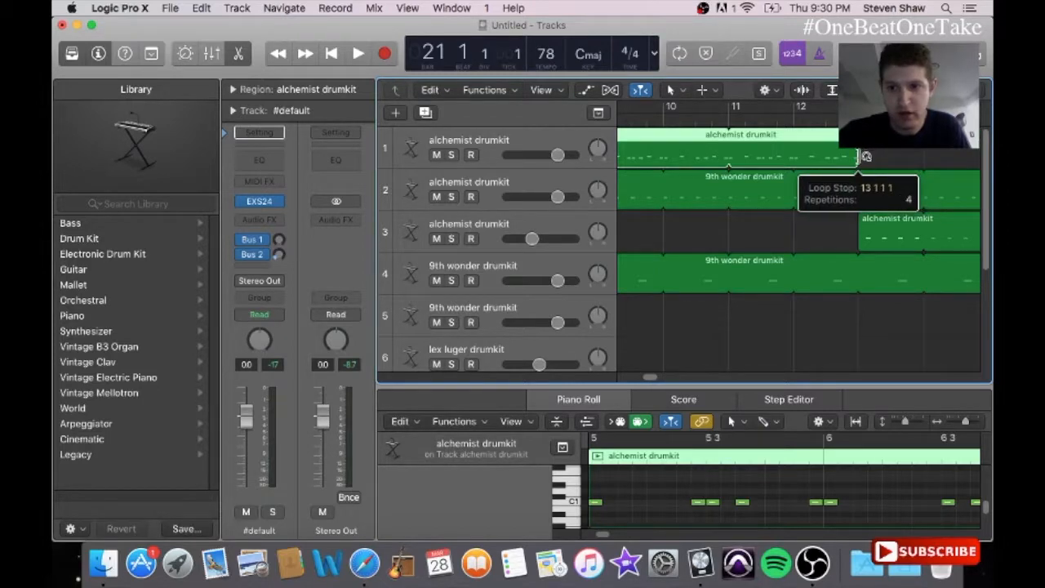
drag(857, 157, 730, 151)
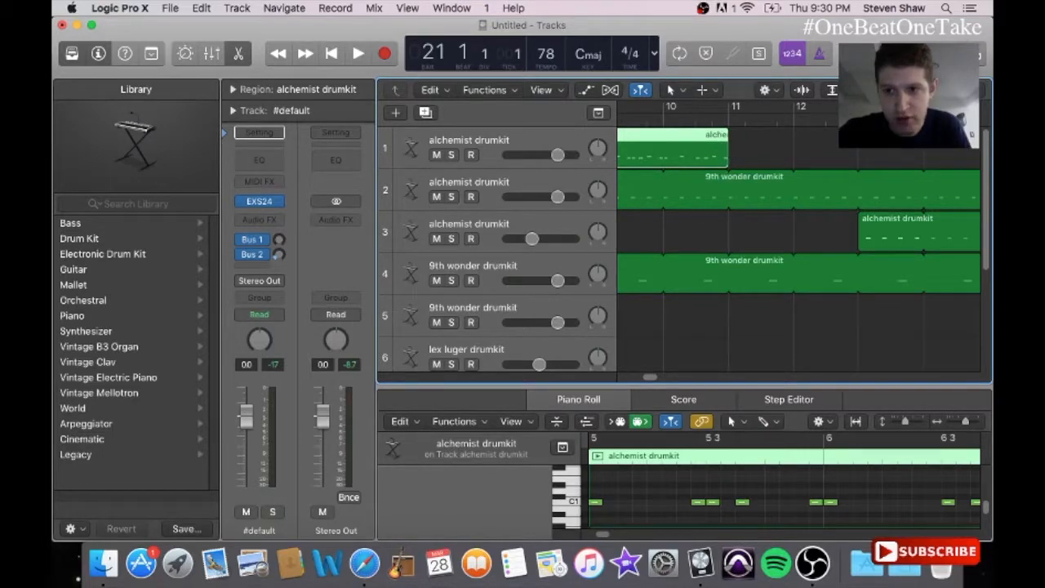
- Copy the first track's alchemist drumkit region, paste it at bar 11 and trim its loop to end at bar 13
key(super+Up)
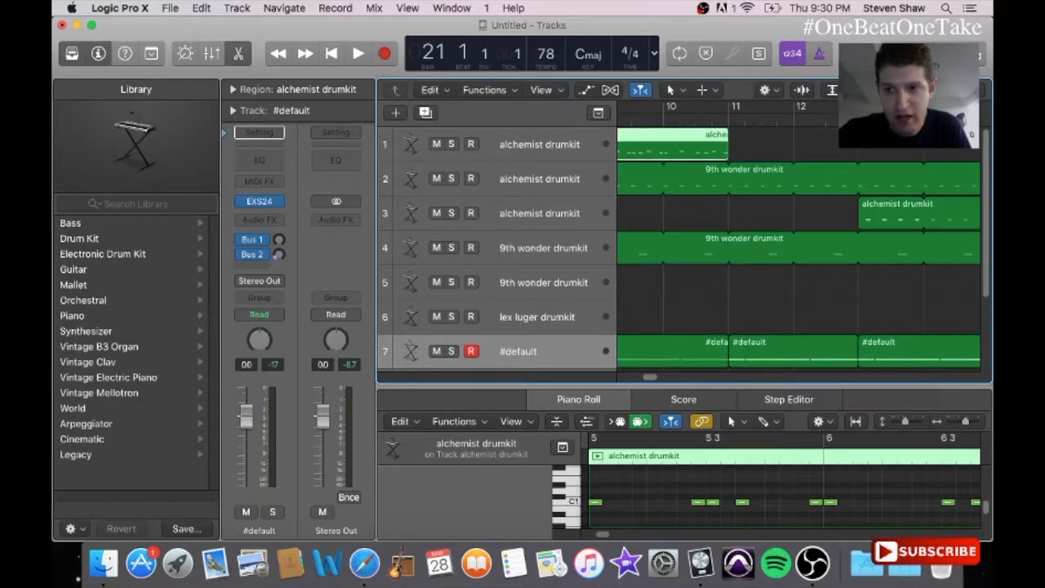
key(super+Left)
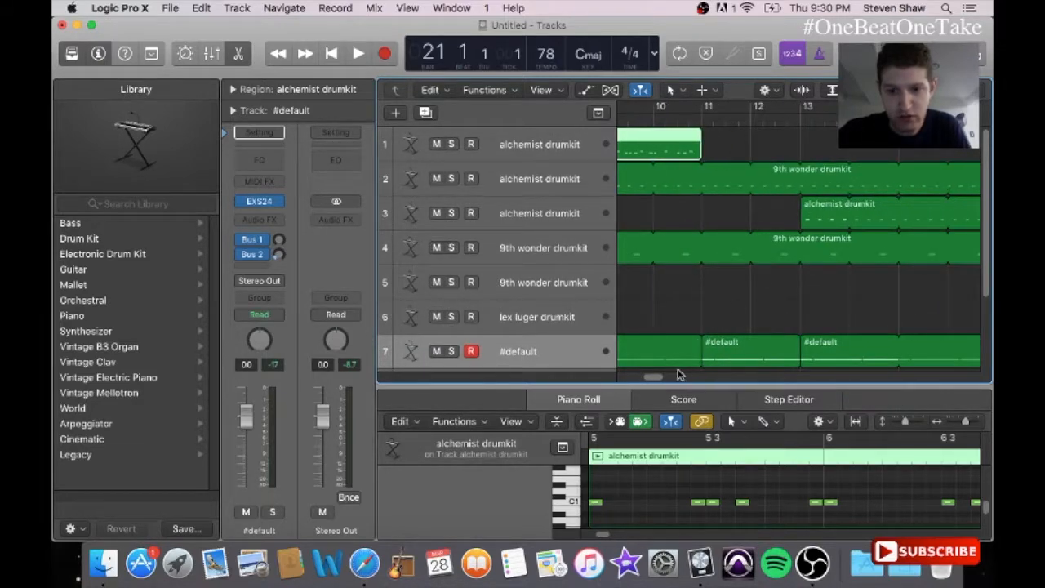
drag(660, 377, 645, 378)
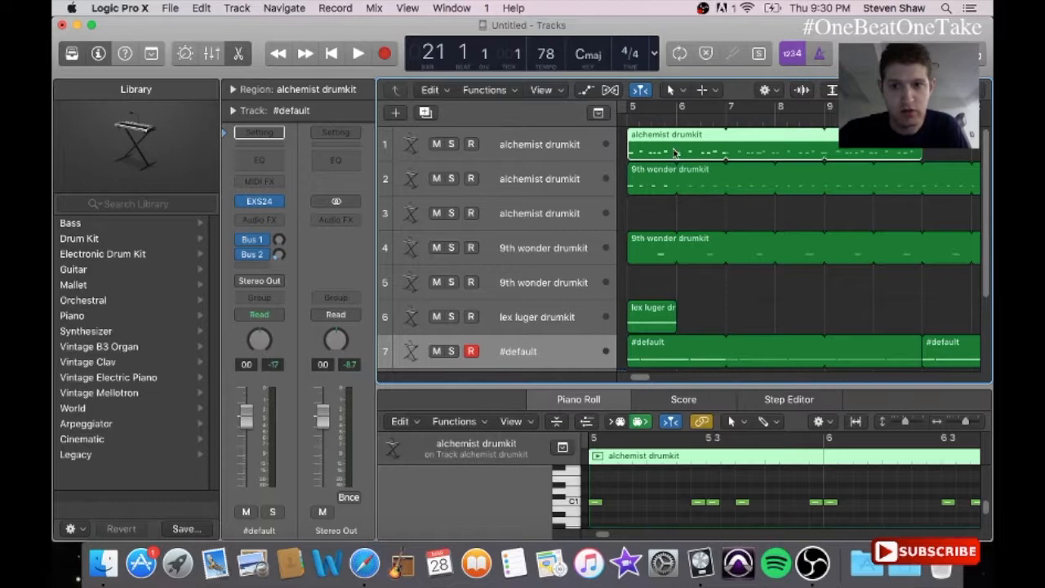
key(super+Left)
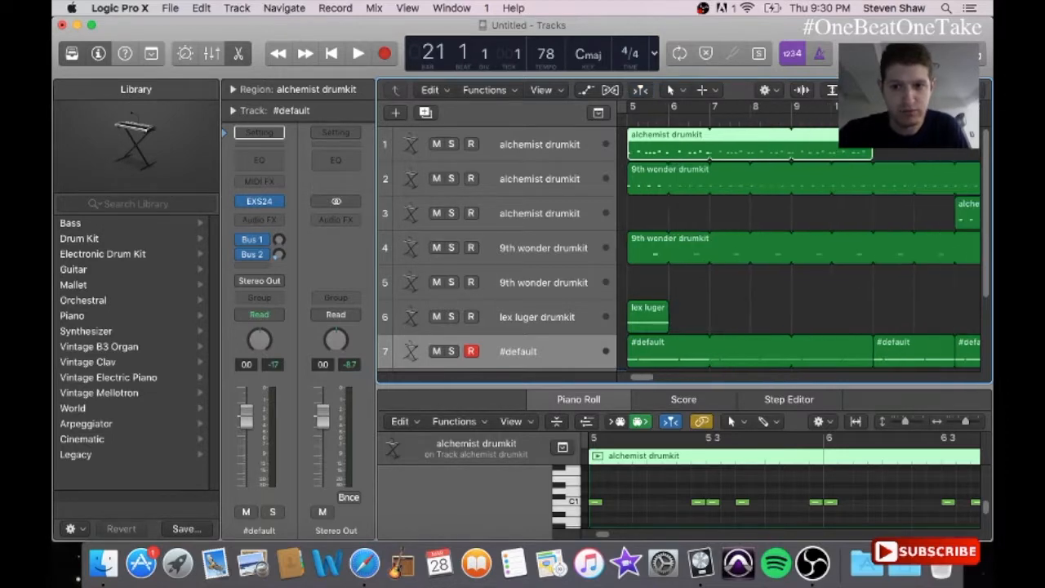
click(573, 147)
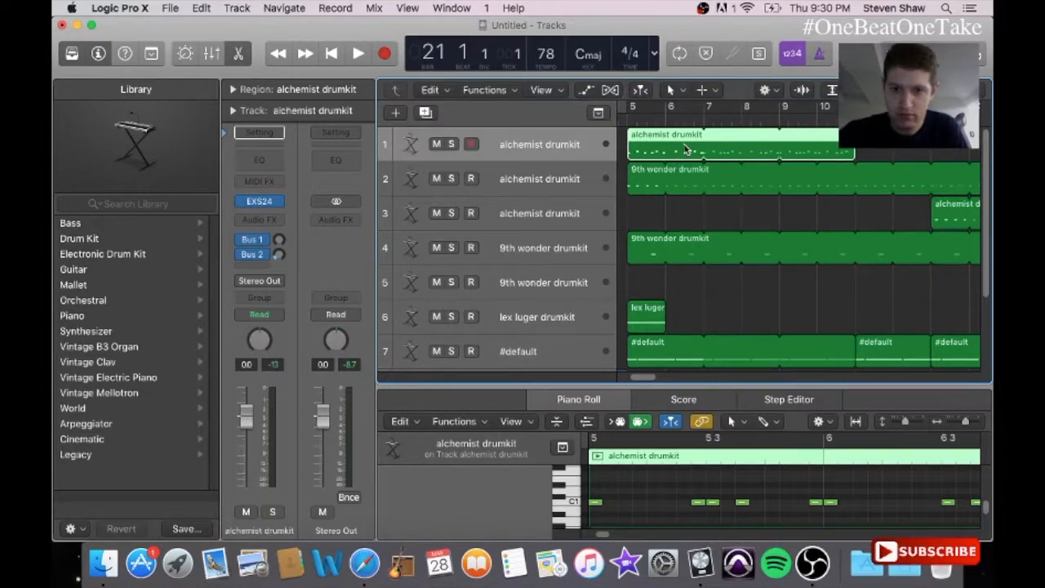
click(236, 7)
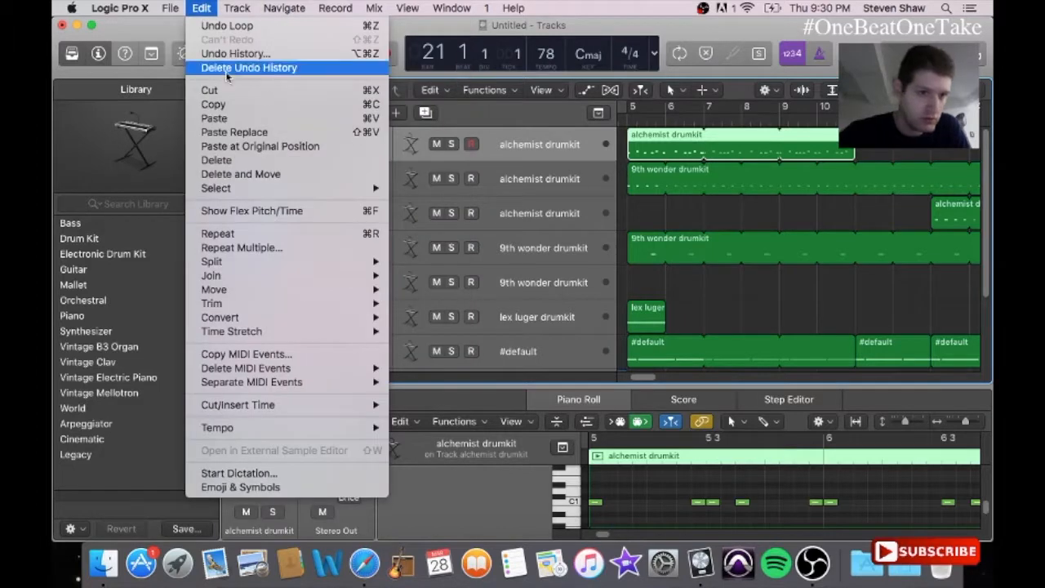
click(217, 101)
click(864, 106)
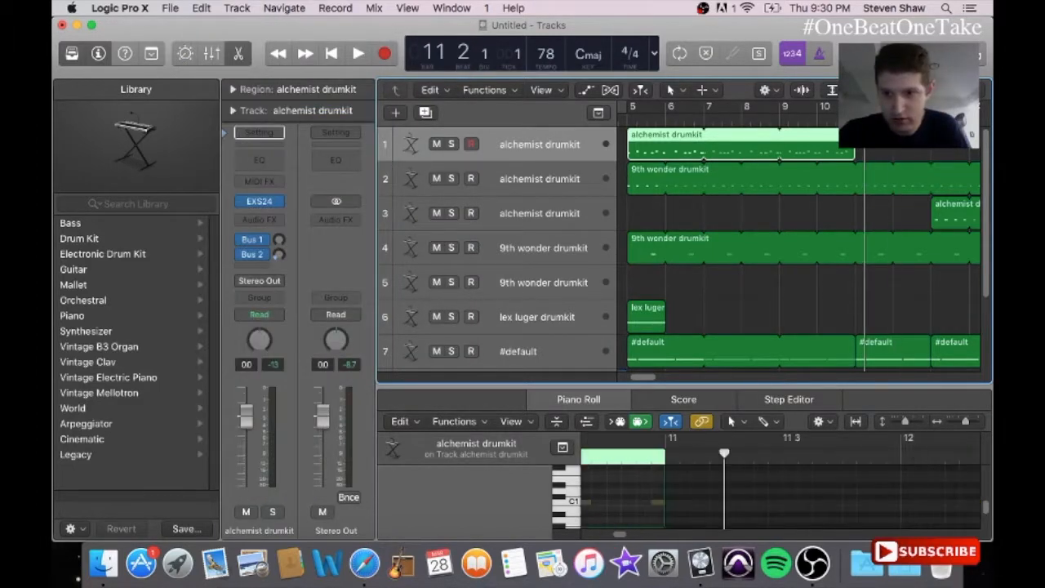
click(205, 7)
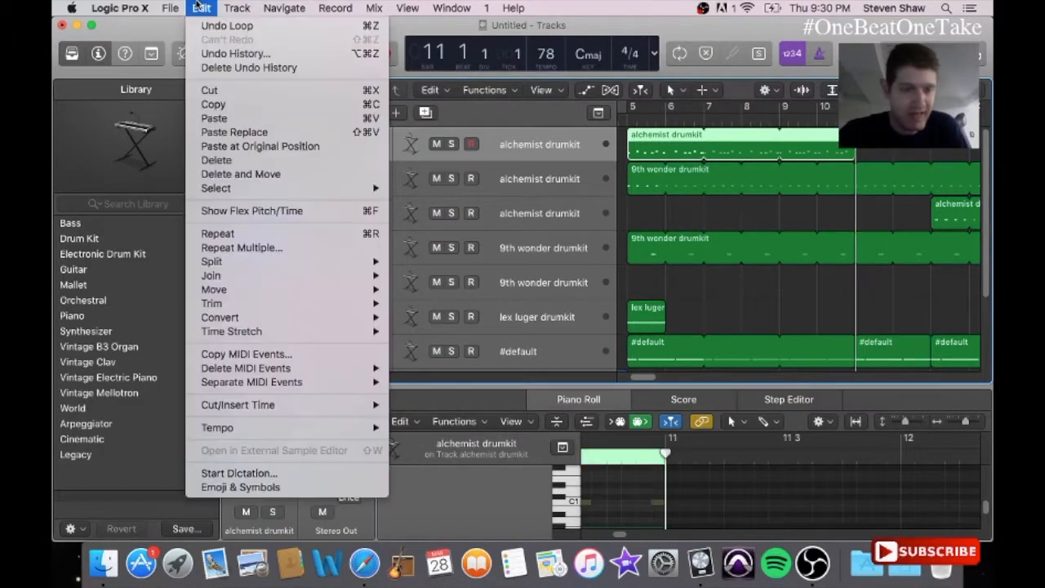
click(219, 119)
drag(978, 143, 901, 153)
- In the Piano Roll, raise the pasted alchemist drumkit region's last C1 note to A1 and pencil in a fill of short A1 notes ending at bar 13
click(451, 7)
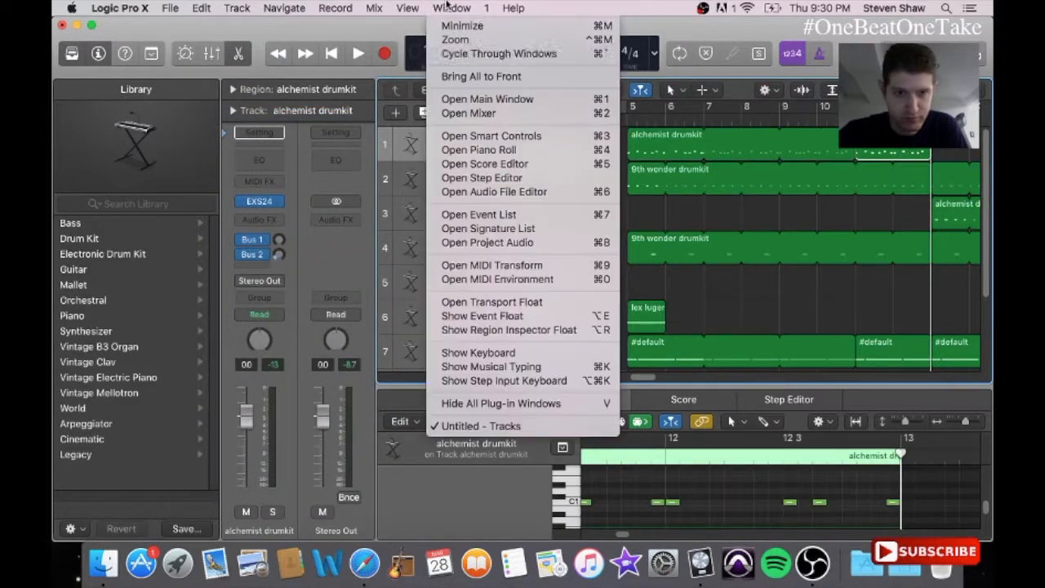
click(492, 145)
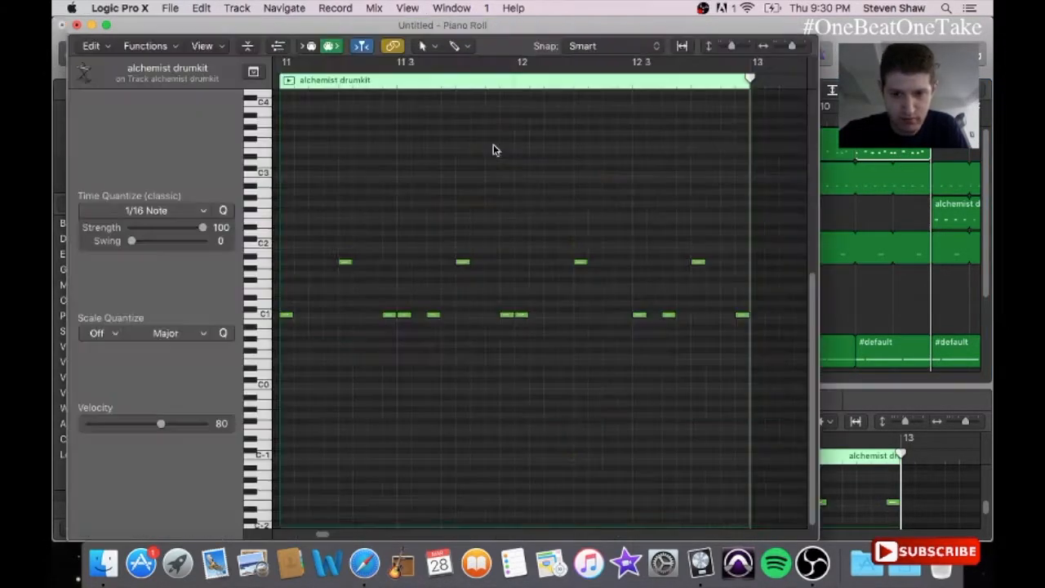
drag(743, 318, 742, 262)
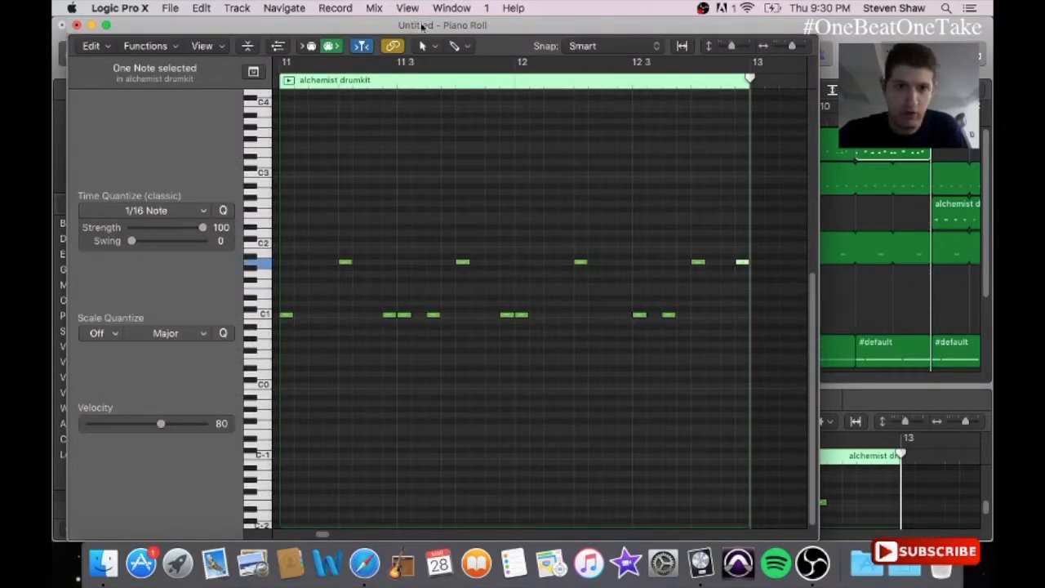
click(424, 46)
click(461, 84)
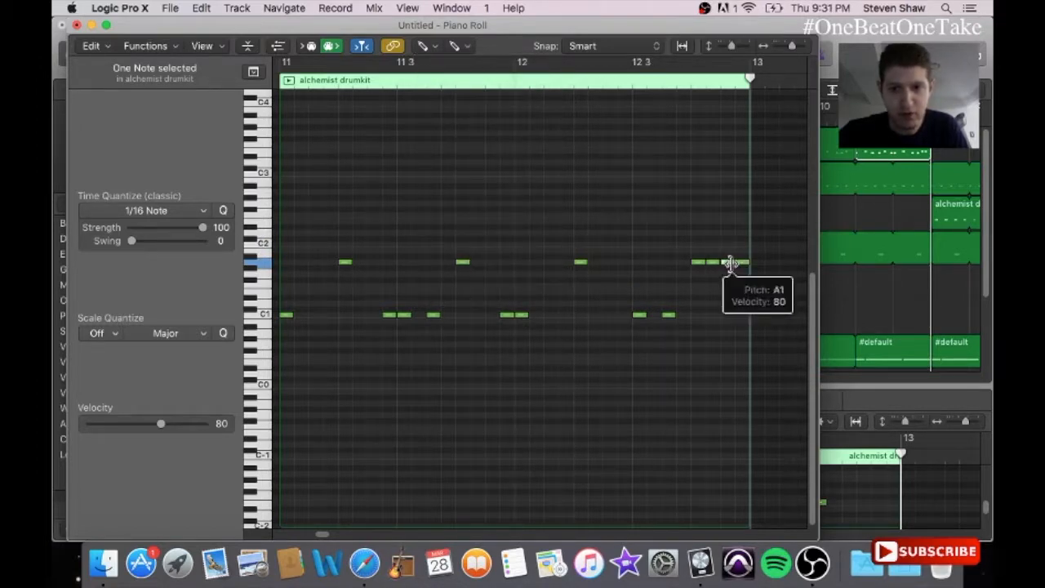
mouse_move(730, 261)
mouse_down()
mouse_move(725, 280)
mouse_move(741, 261)
mouse_move(741, 279)
mouse_move(727, 261)
mouse_move(746, 262)
mouse_up()
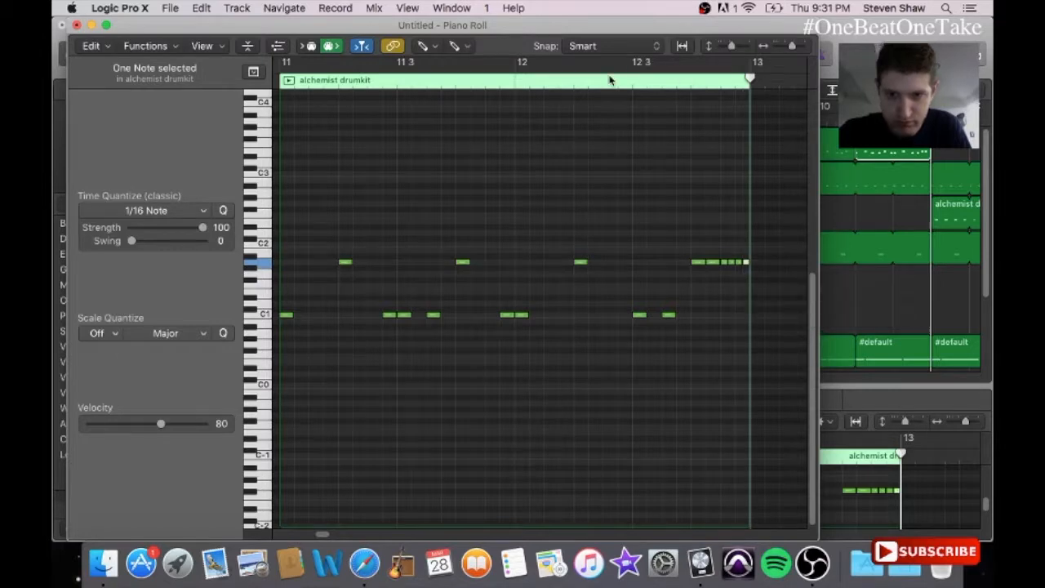
click(105, 26)
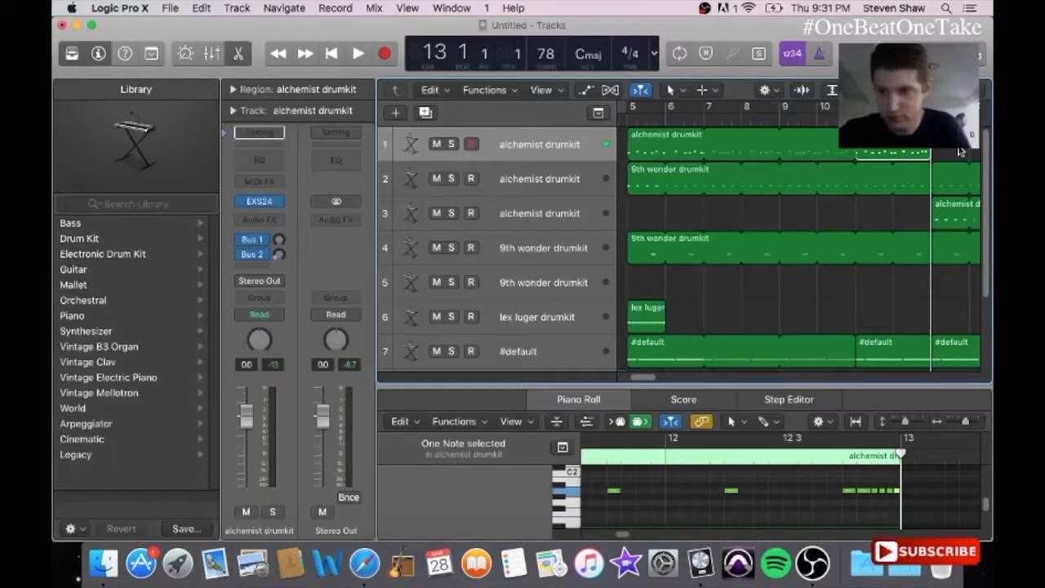
- Copy both alchemist drumkit regions on the first track and paste them at bar 13
click(683, 152)
click(209, 9)
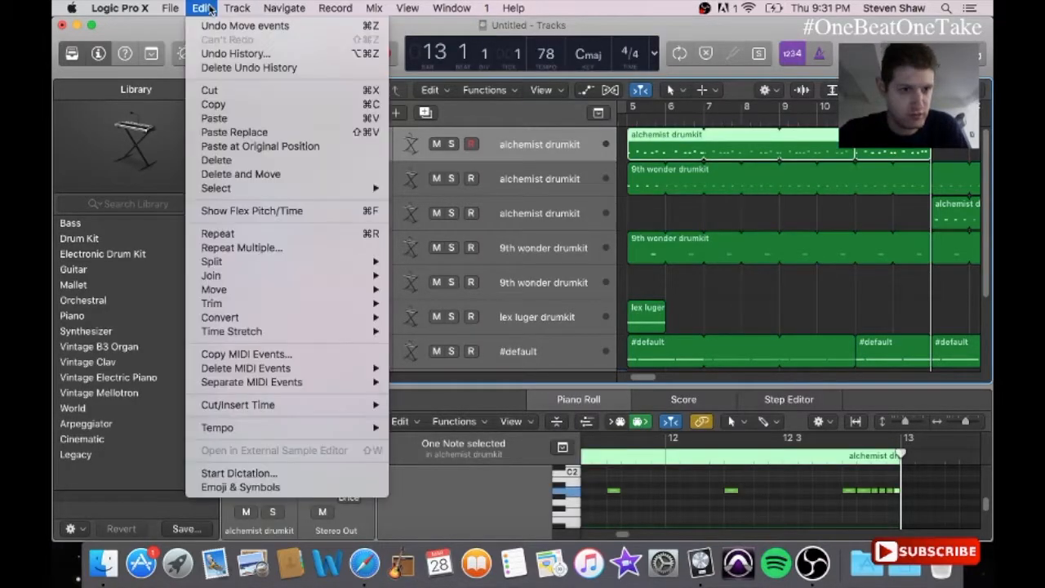
click(243, 106)
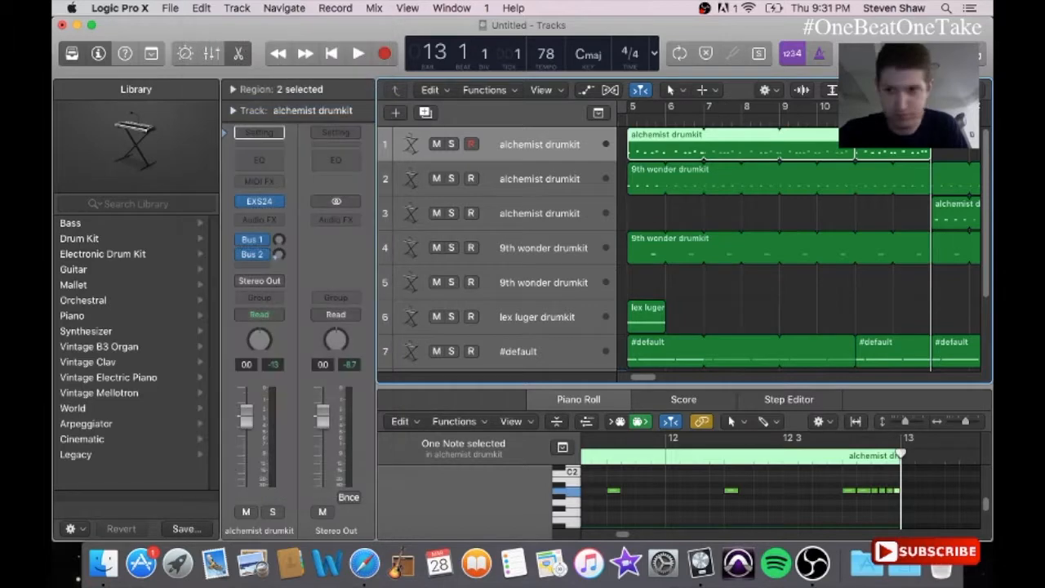
click(203, 8)
click(237, 114)
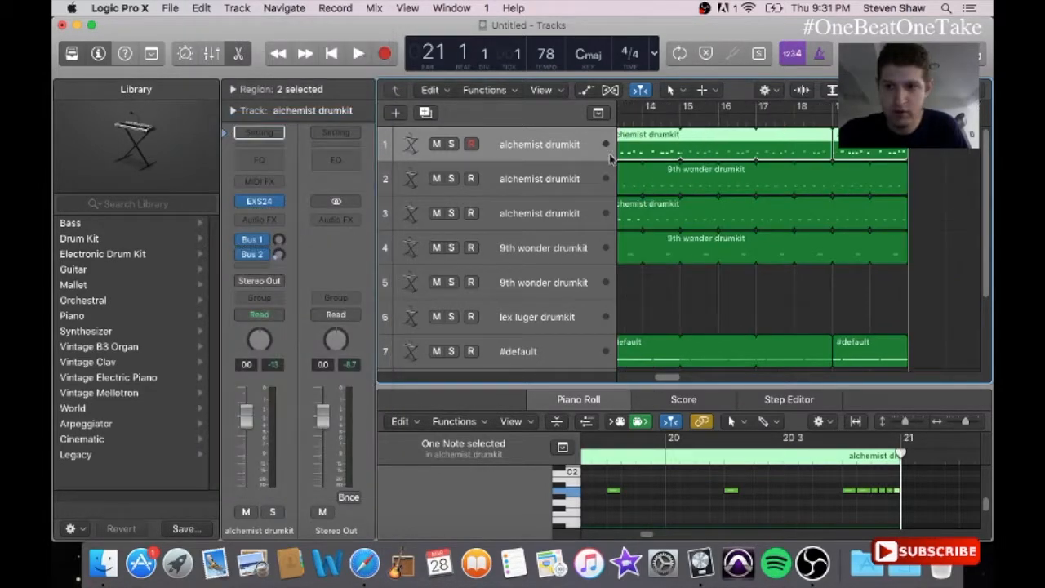
- Play the arrangement from just before bar 11 and raise the system volume
drag(671, 377, 657, 380)
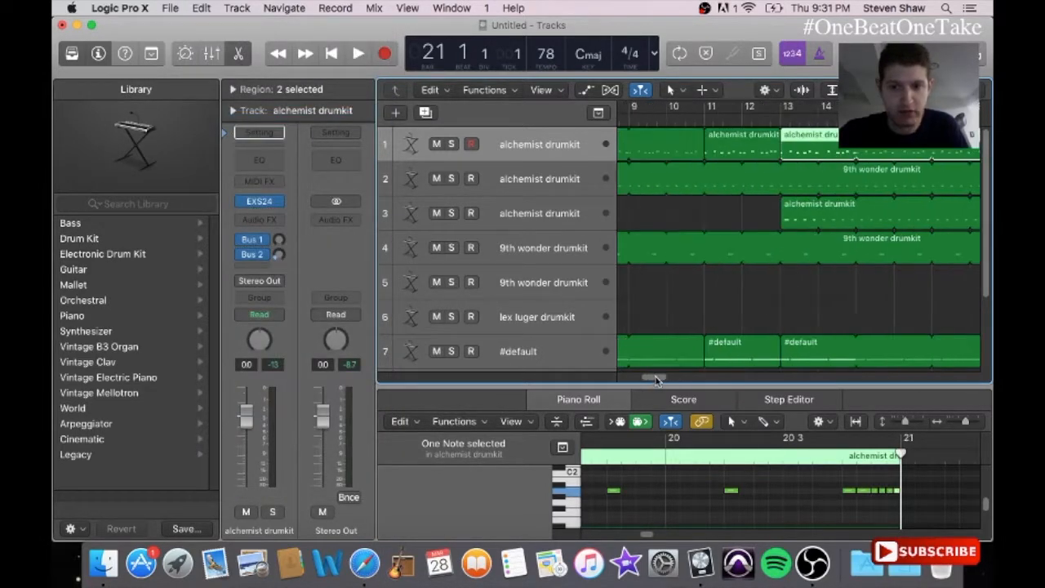
click(698, 116)
key(space)
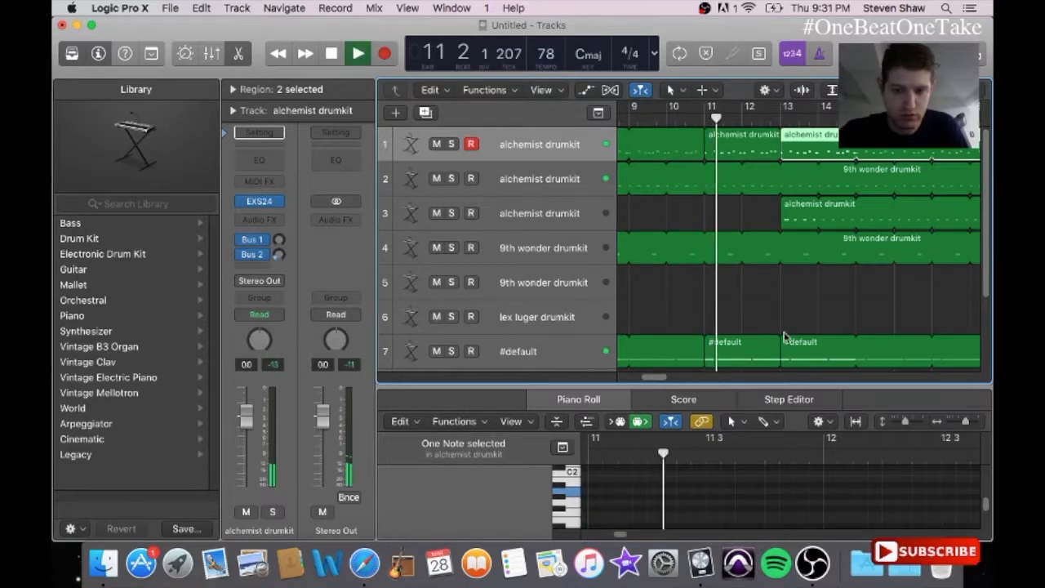
key(XF86AudioRaiseVolume)
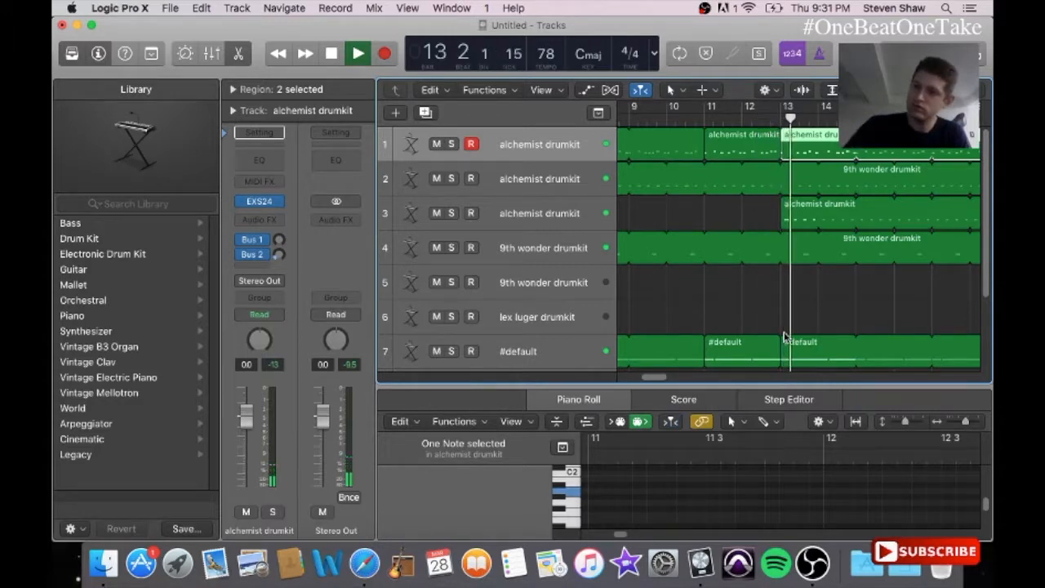
- Copy the lex luger drumkit region at bar 5 and paste it on the same track at bar 13
scroll(986, 298, down, 3)
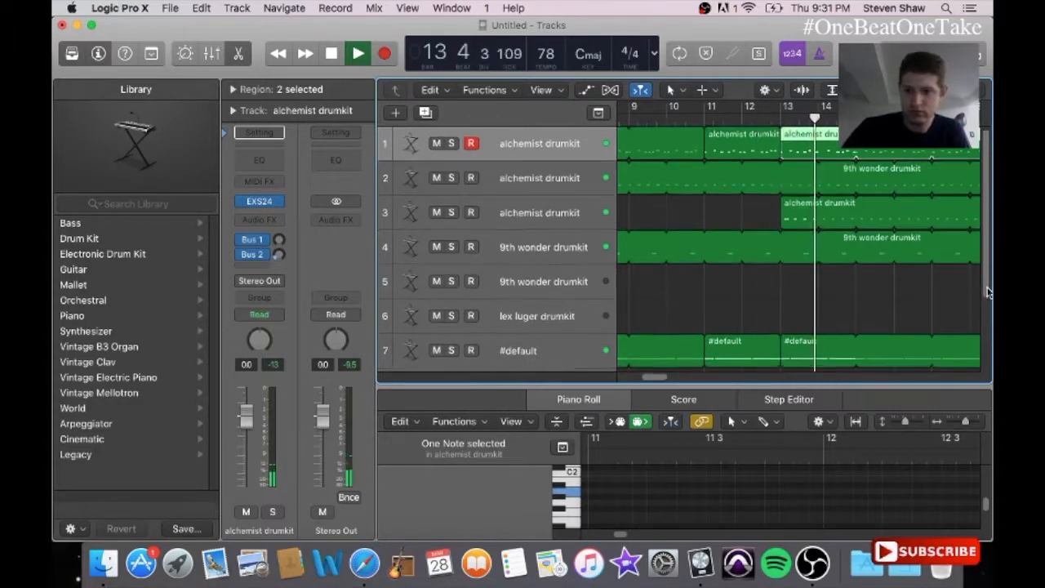
scroll(986, 333, up, 2)
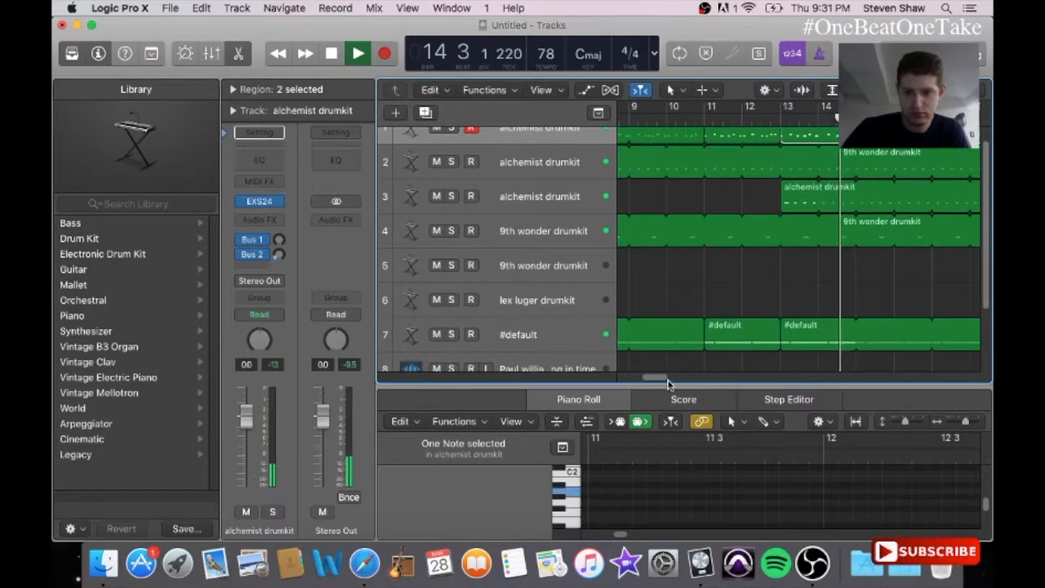
drag(662, 380, 646, 381)
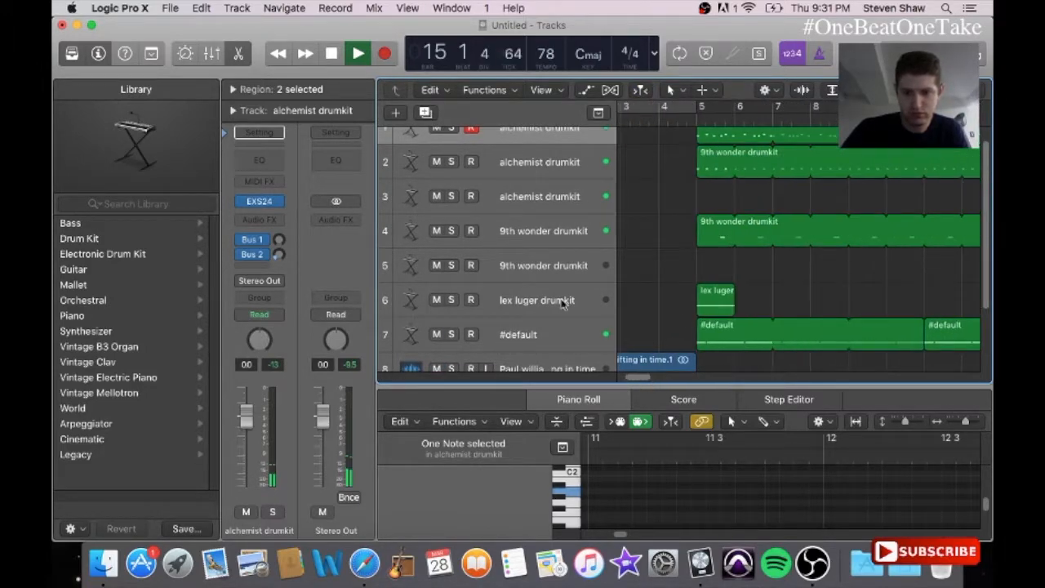
click(707, 305)
click(212, 7)
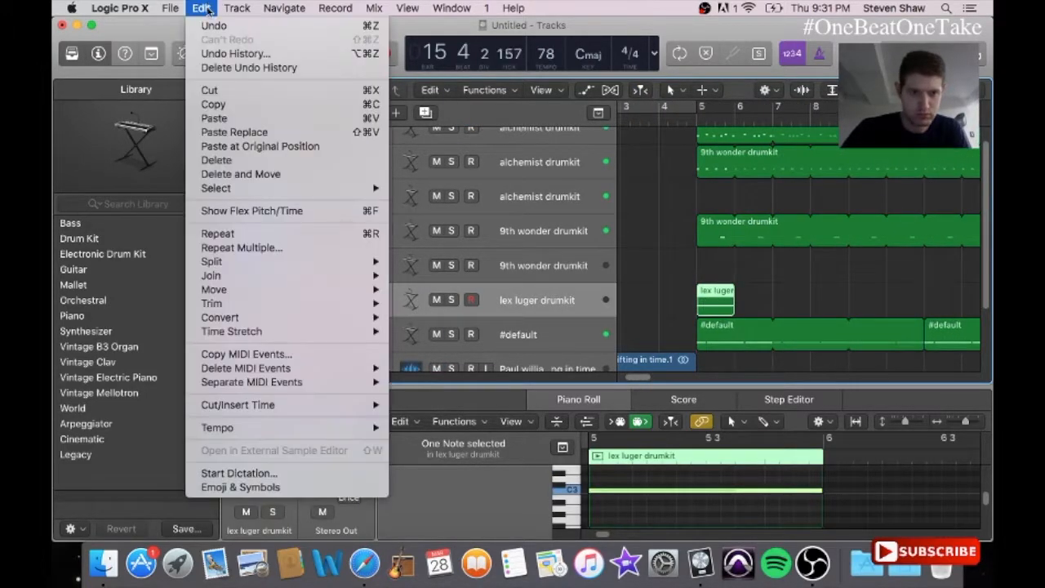
click(217, 105)
drag(645, 379, 661, 384)
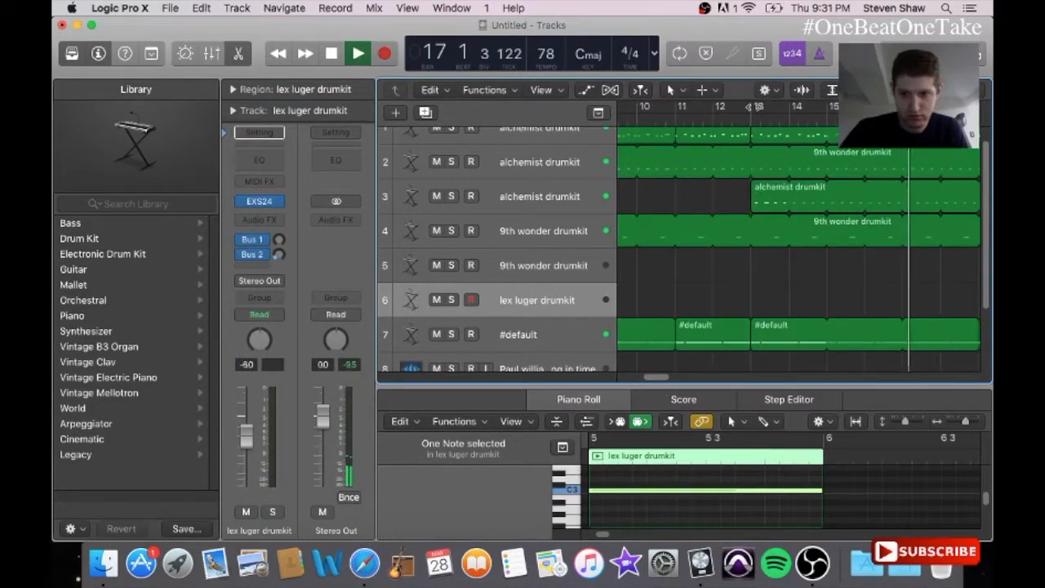
click(749, 118)
key(space)
click(201, 8)
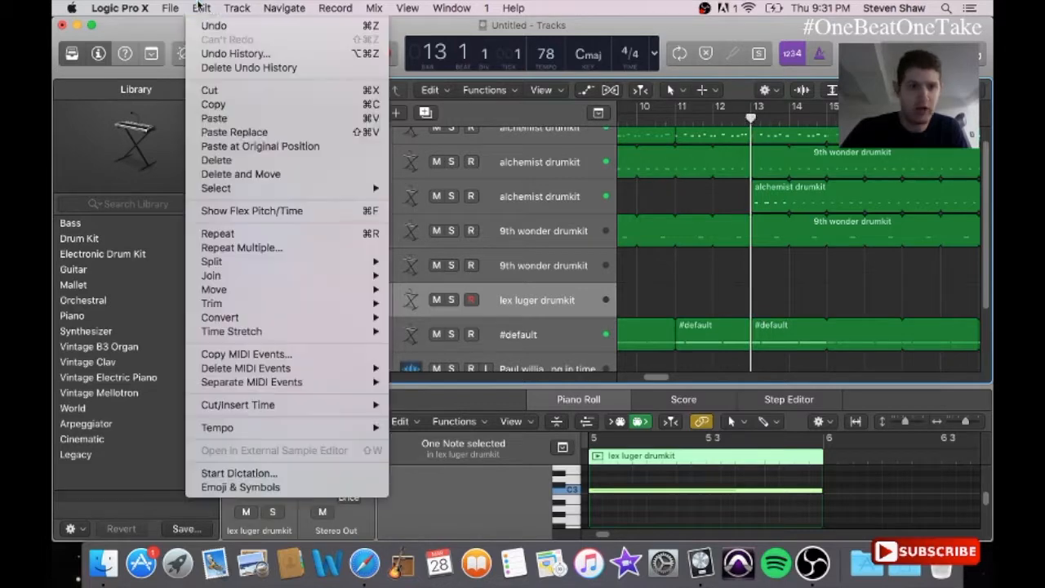
click(273, 115)
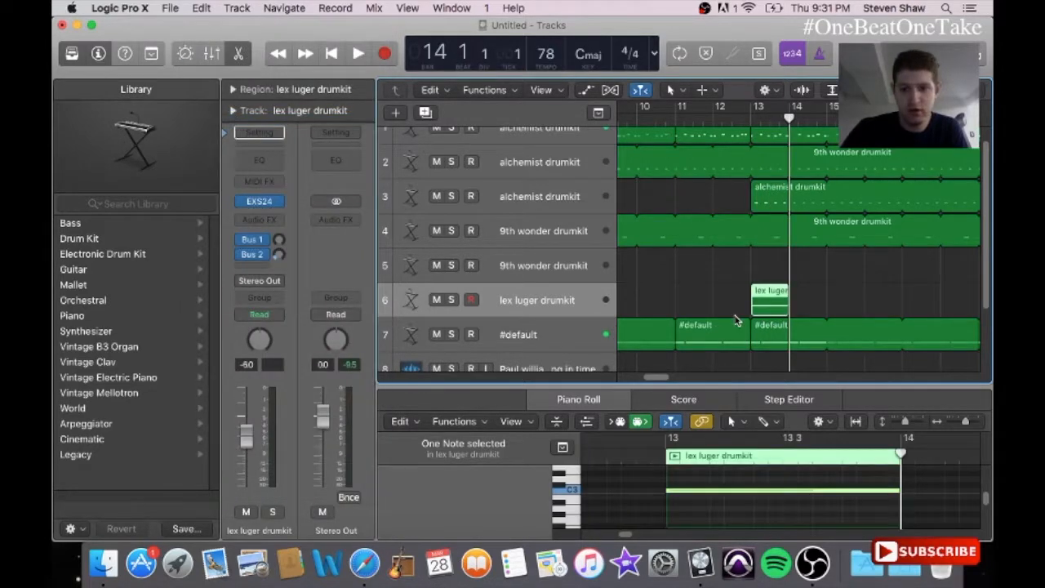
- Trim the fourth track's 9th wonder drumkit loop to end at bar 13, and paste a copy of the region at bar 13
drag(657, 379, 648, 385)
drag(892, 226, 885, 226)
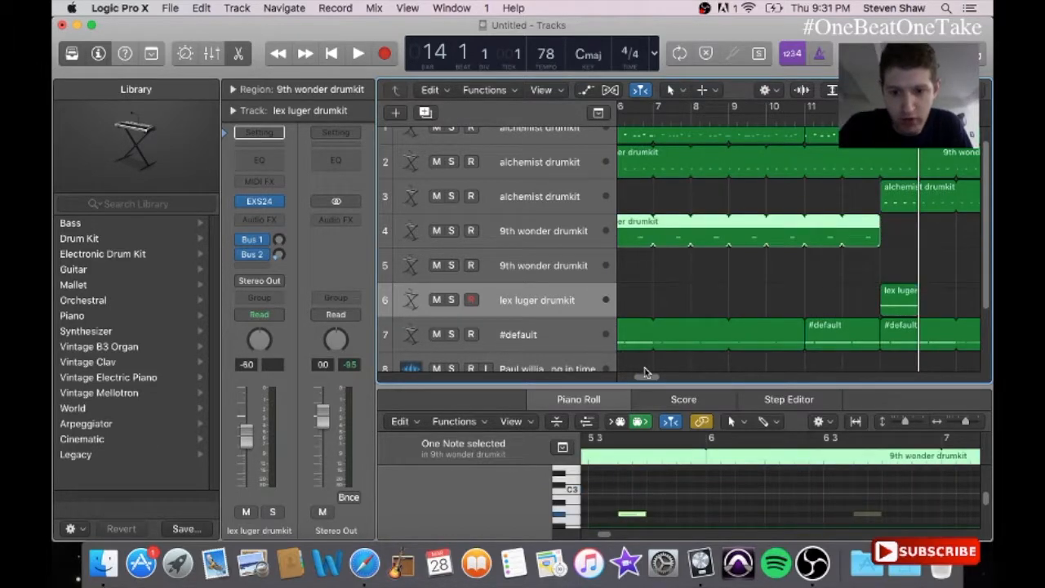
drag(646, 378, 636, 378)
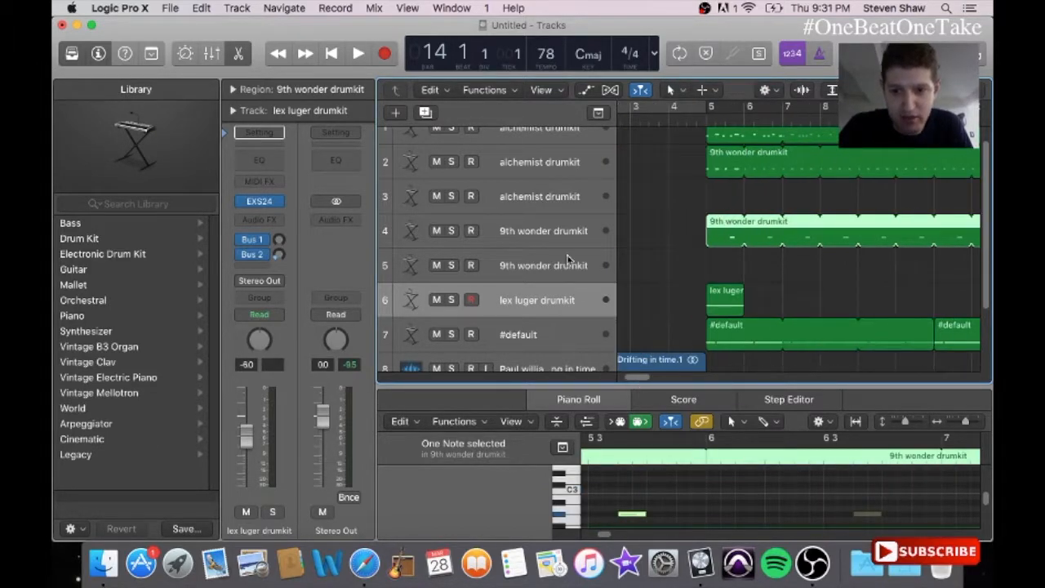
click(545, 235)
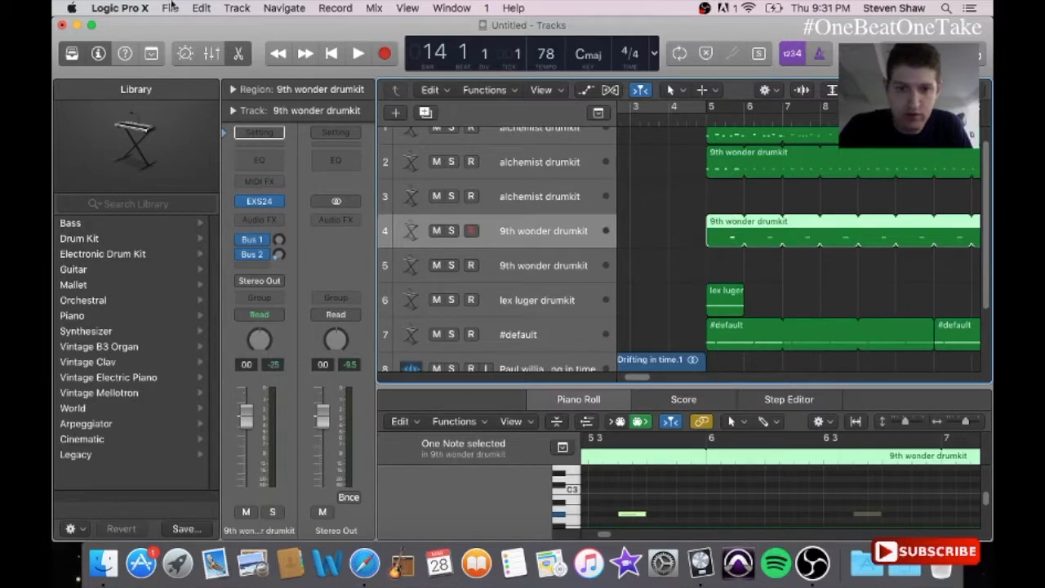
click(237, 8)
mouse_move(201, 7)
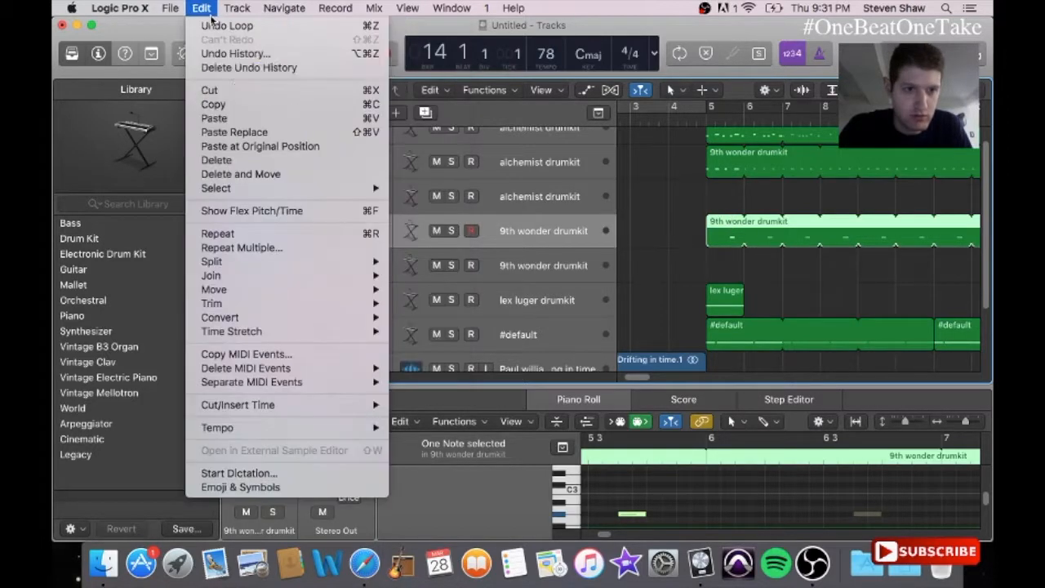
click(234, 104)
drag(637, 377, 661, 377)
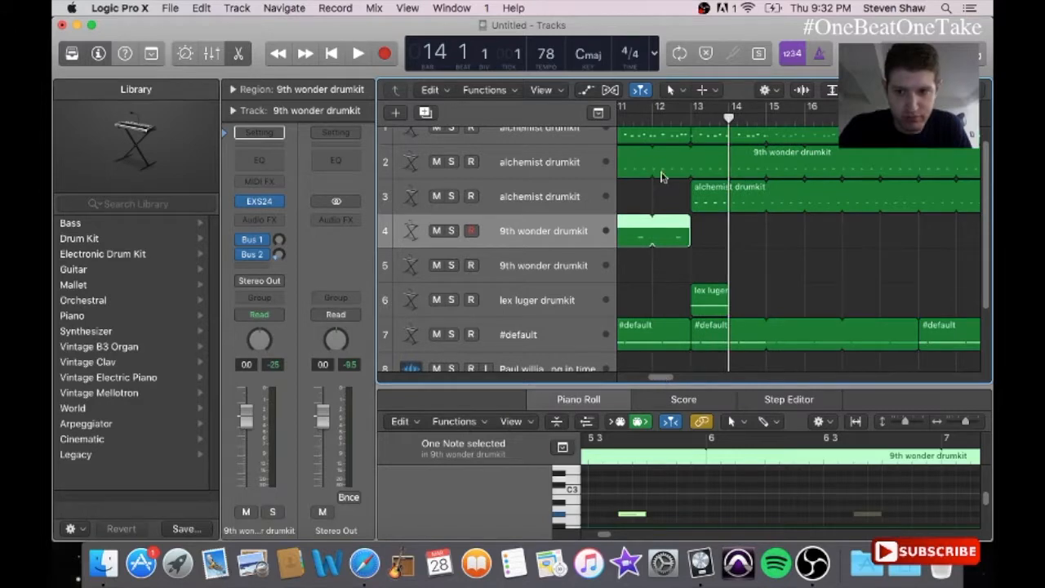
drag(715, 119, 695, 119)
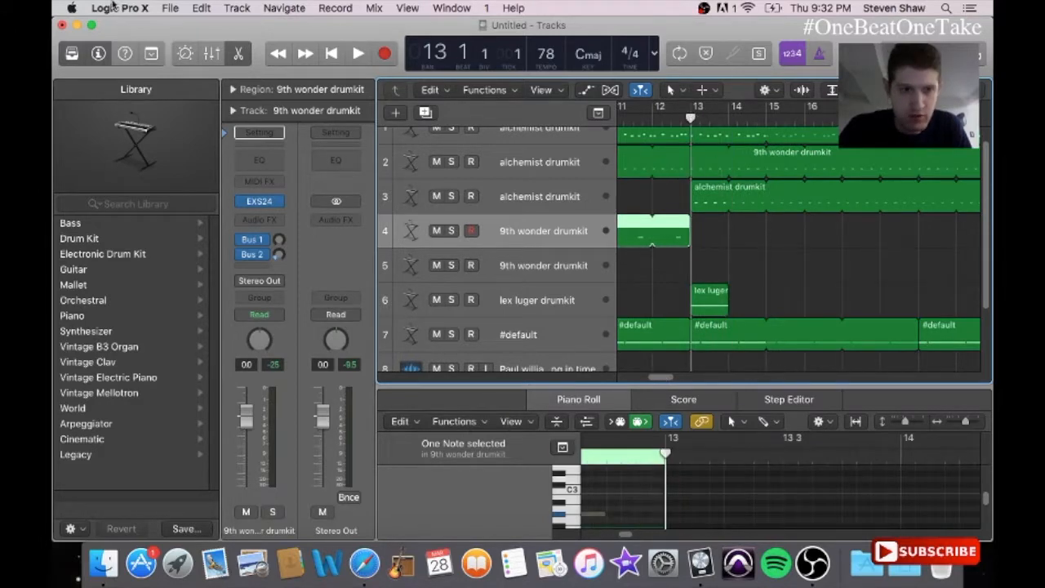
click(201, 8)
click(224, 115)
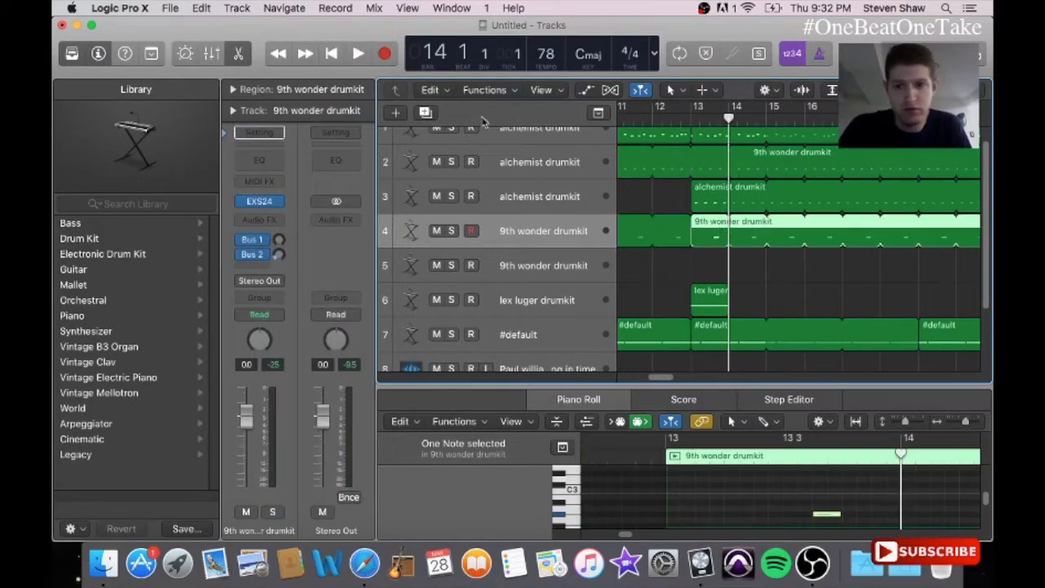
- In the pasted 9th wonder drumkit region's Piano Roll, pencil a second G#2 note at 13 4 3 1 and lengthen it to bar 14
click(469, 6)
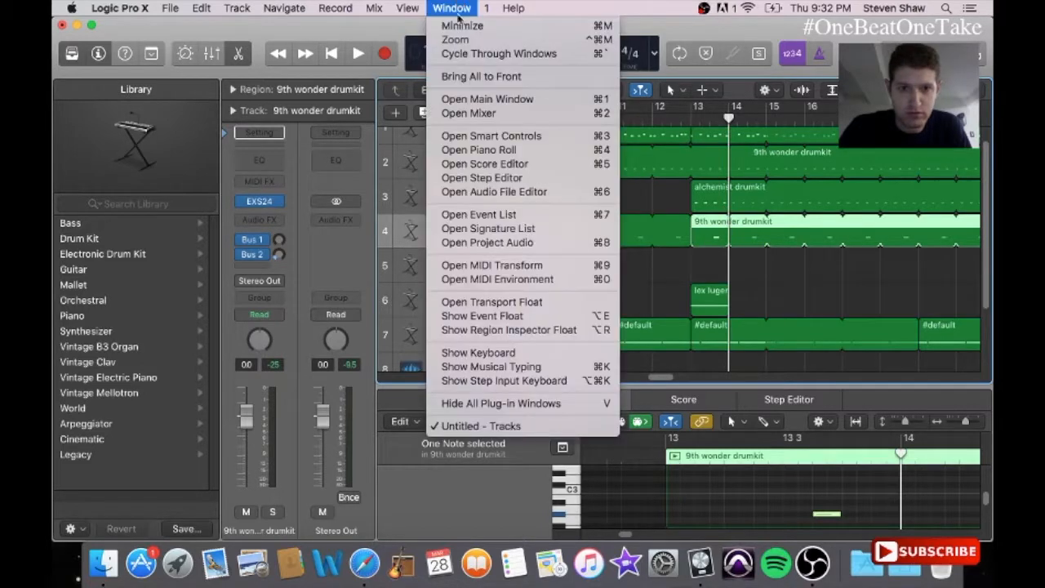
click(483, 151)
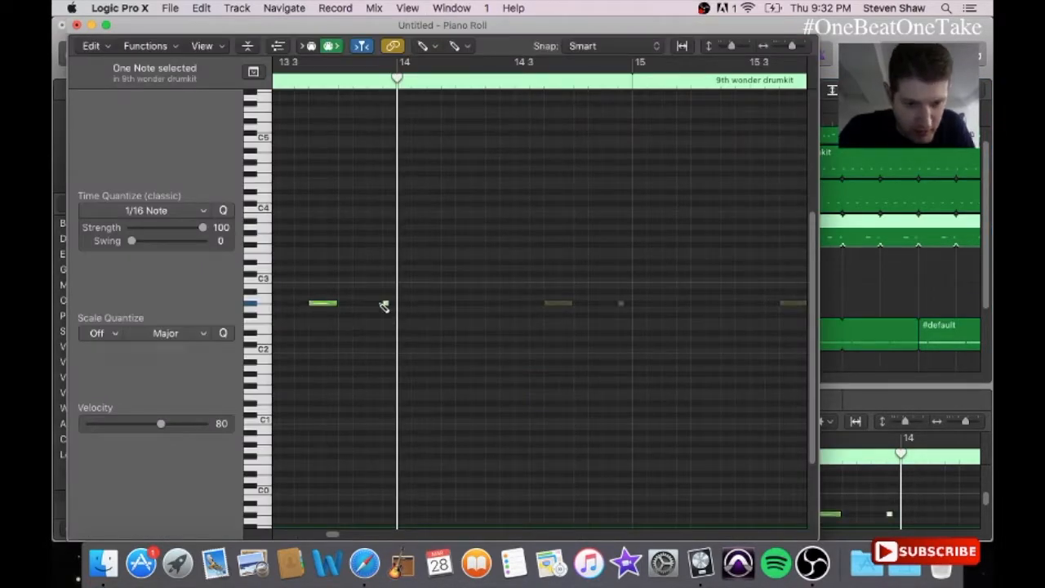
drag(388, 307, 373, 306)
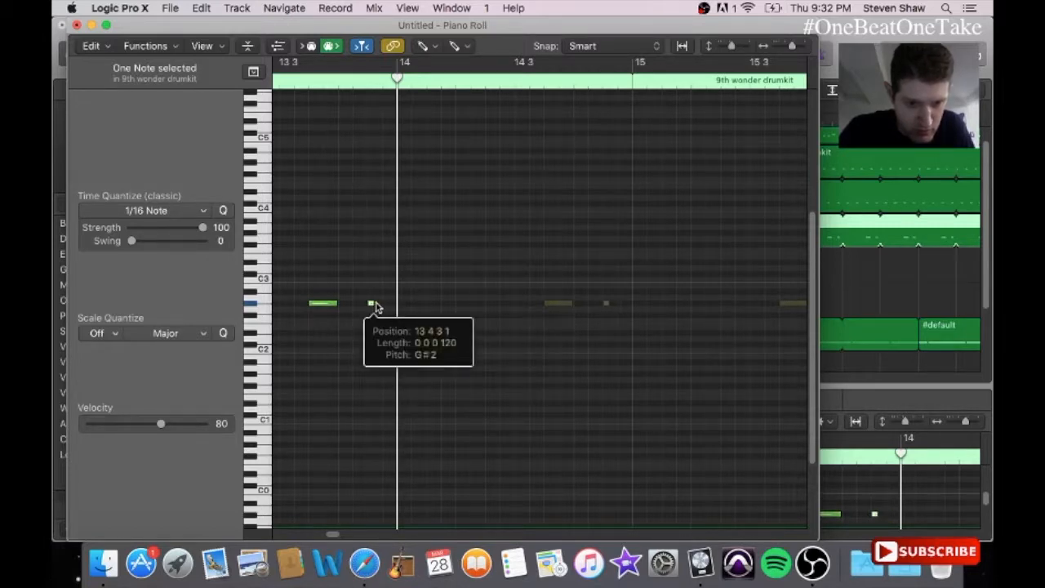
click(386, 305)
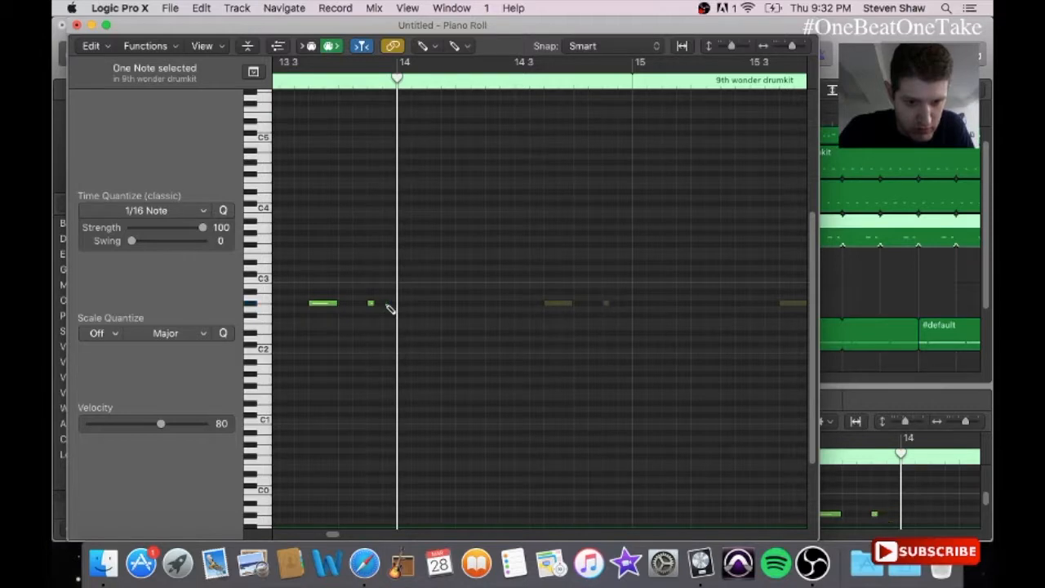
drag(372, 304, 395, 306)
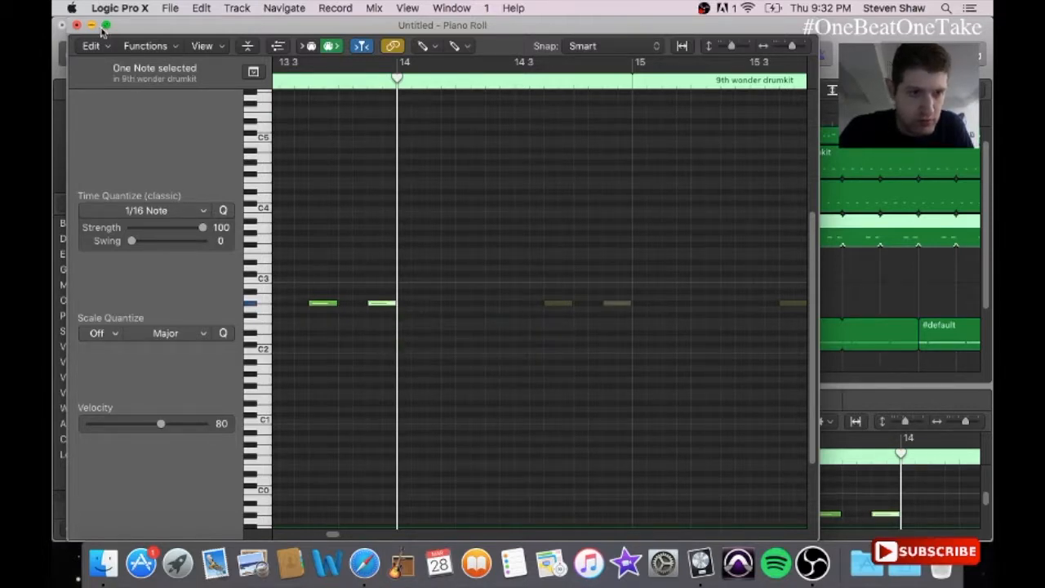
click(77, 25)
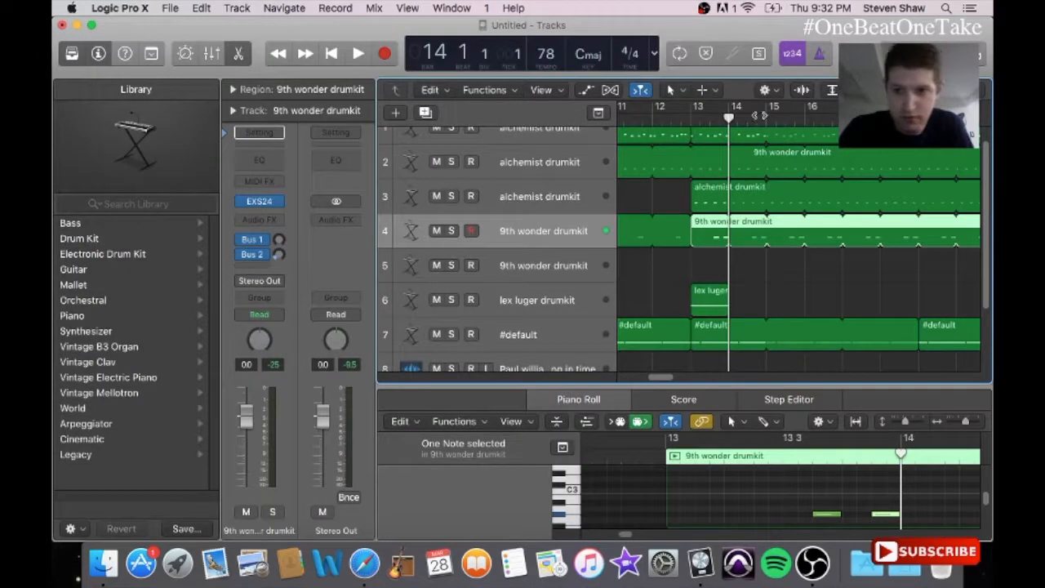
- Trim the second track's 9th wonder drumkit loop to end at bar 13, and paste a copy of the region at bar 13
click(707, 202)
drag(710, 168, 695, 180)
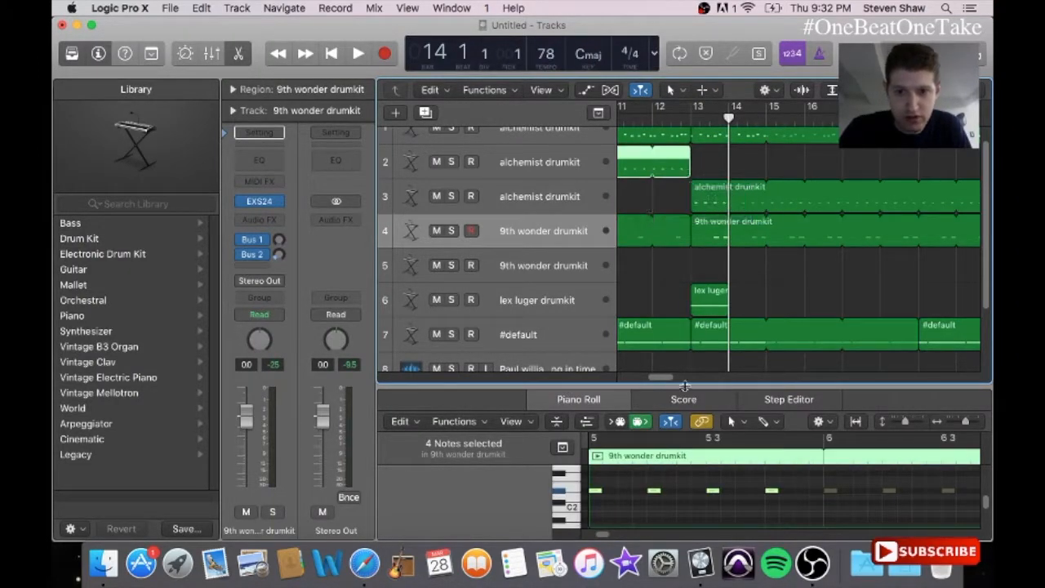
drag(663, 378, 642, 386)
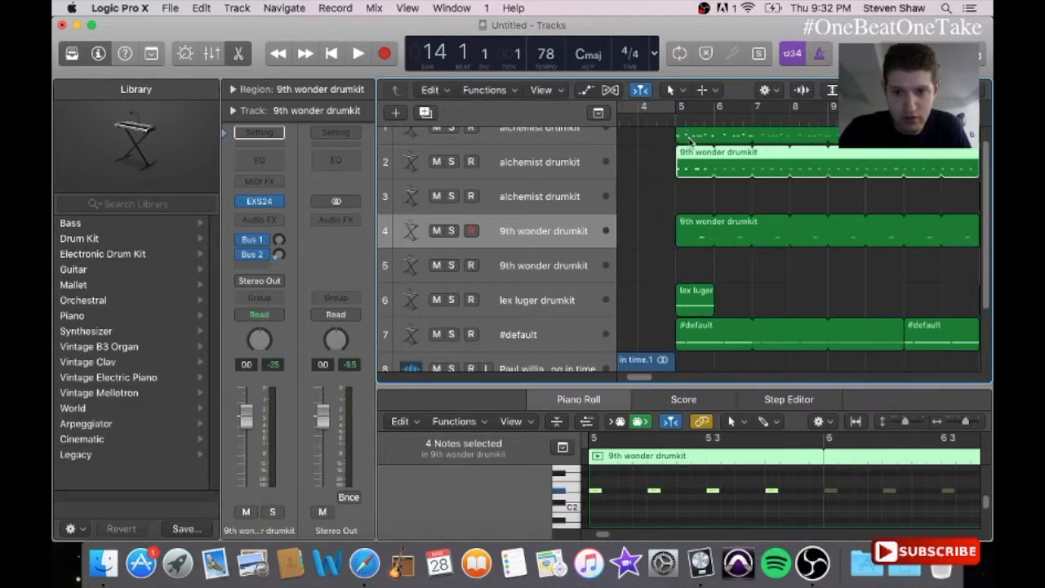
click(557, 168)
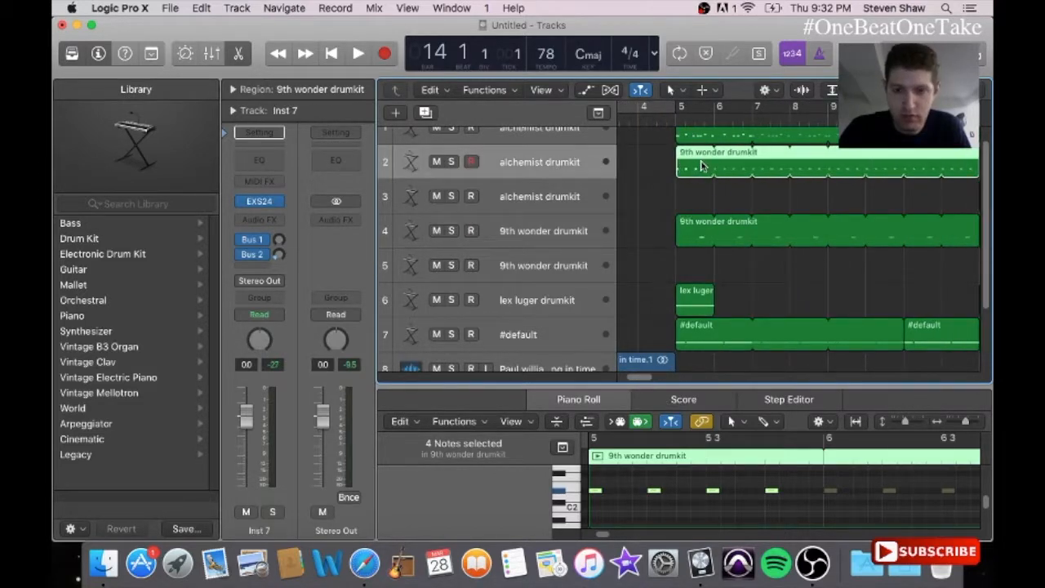
click(200, 8)
click(220, 104)
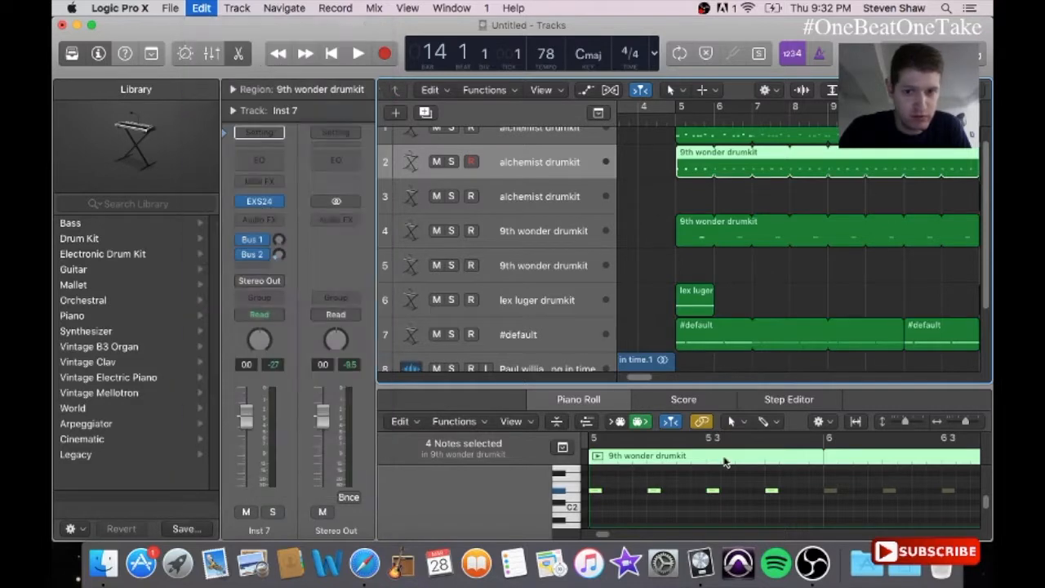
drag(646, 382, 667, 389)
drag(718, 118, 680, 119)
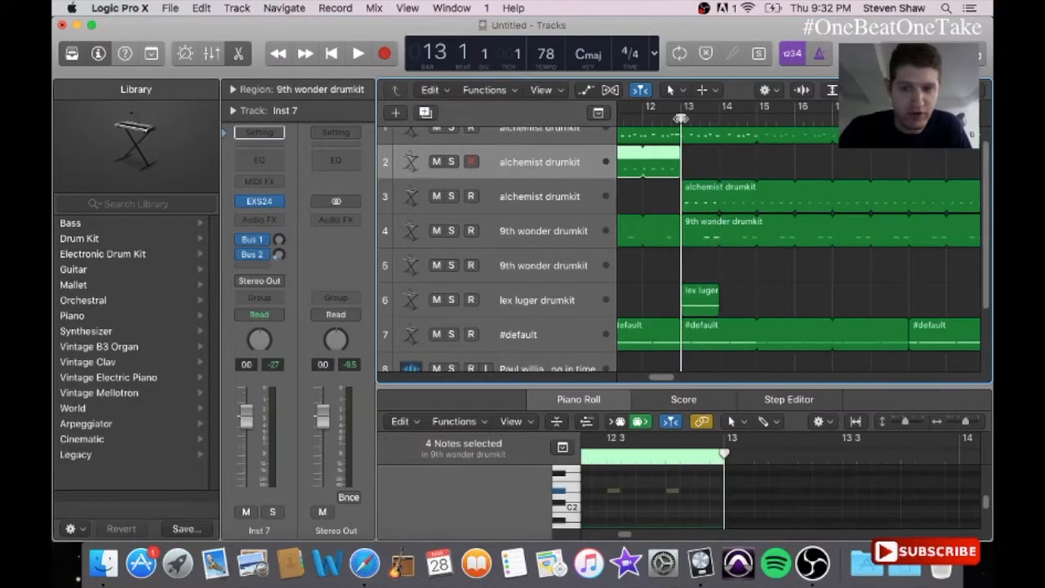
click(204, 8)
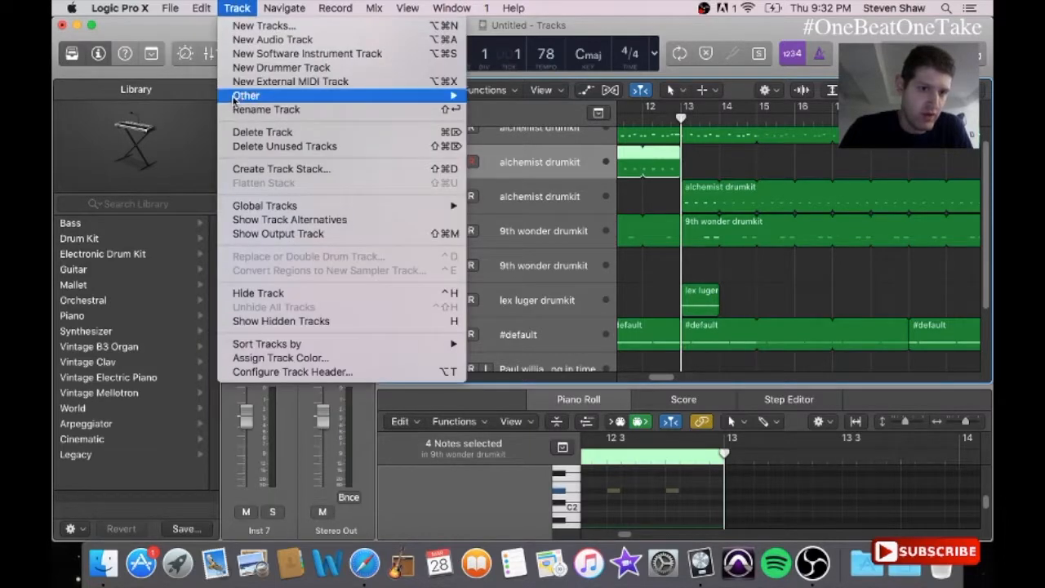
click(214, 119)
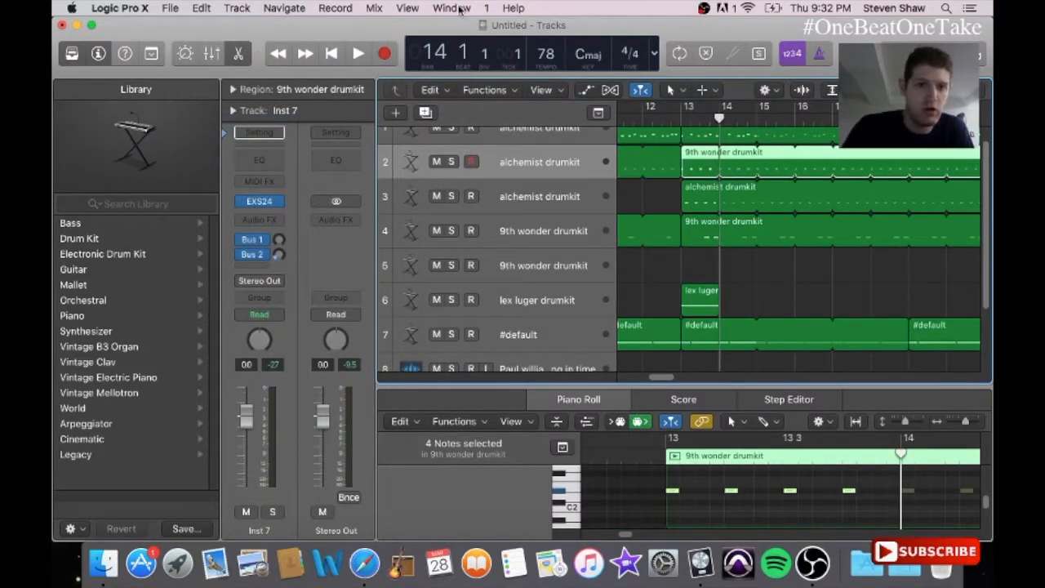
- In the Piano Roll, raise the second track's four pasted 9th wonder drumkit notes by two semitones and play from bar 13
click(460, 8)
click(491, 151)
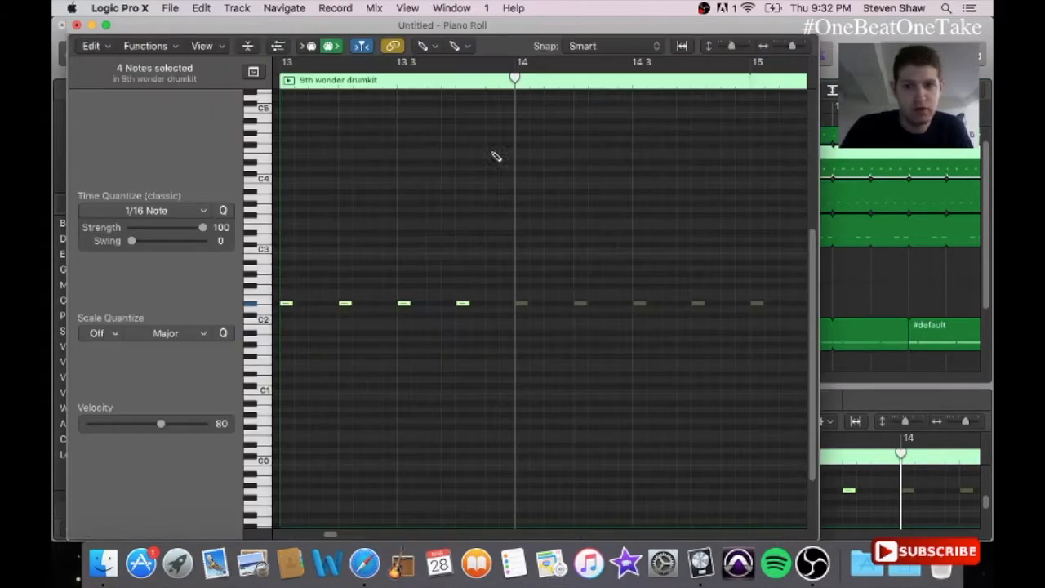
click(426, 46)
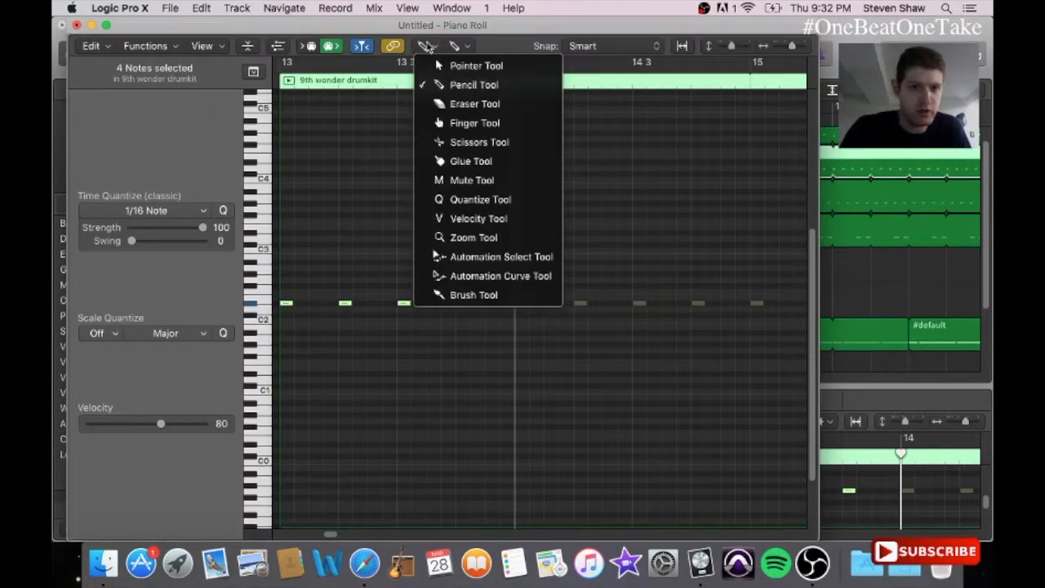
click(437, 66)
drag(285, 303, 286, 290)
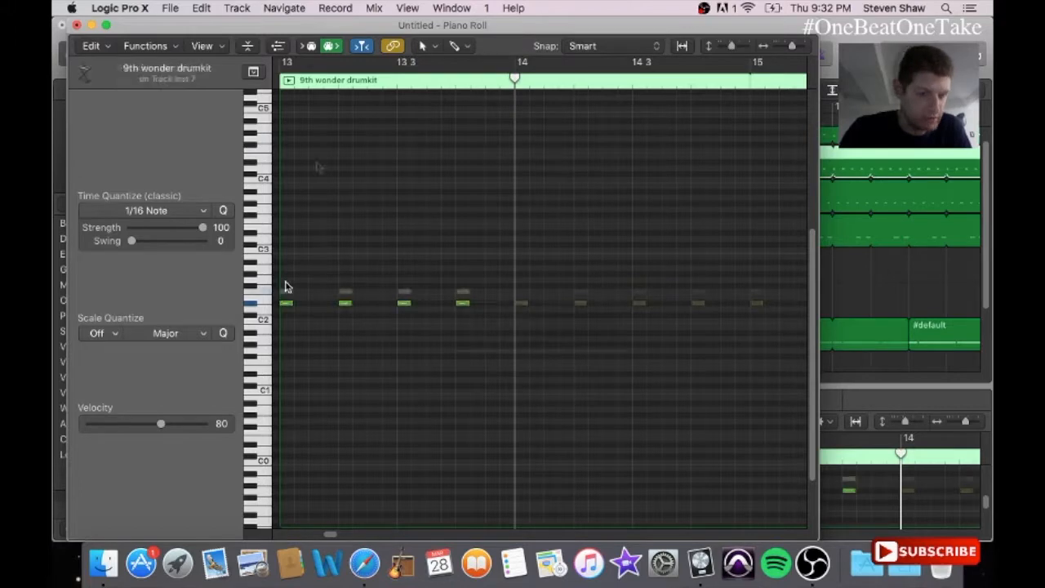
click(277, 85)
key(space)
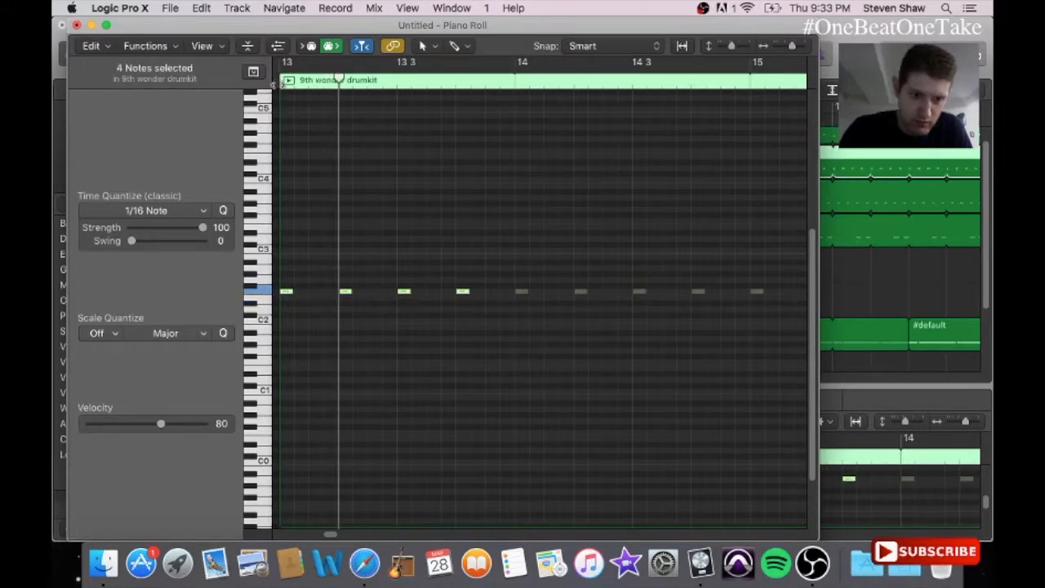
- Pencil four extra notes at the same pitch on the off-beats between the existing notes in bar 13
click(422, 45)
click(457, 85)
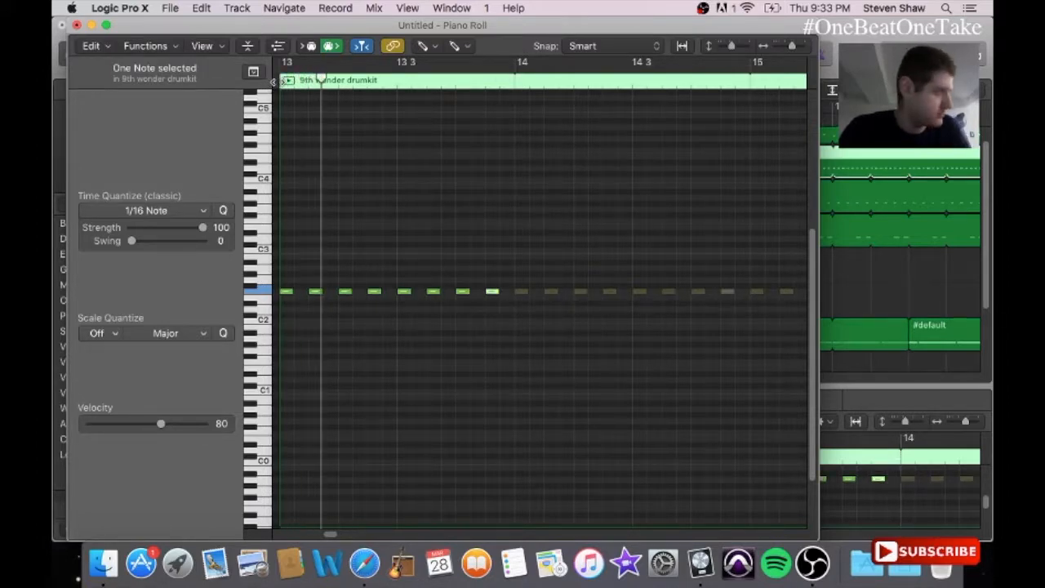
click(76, 26)
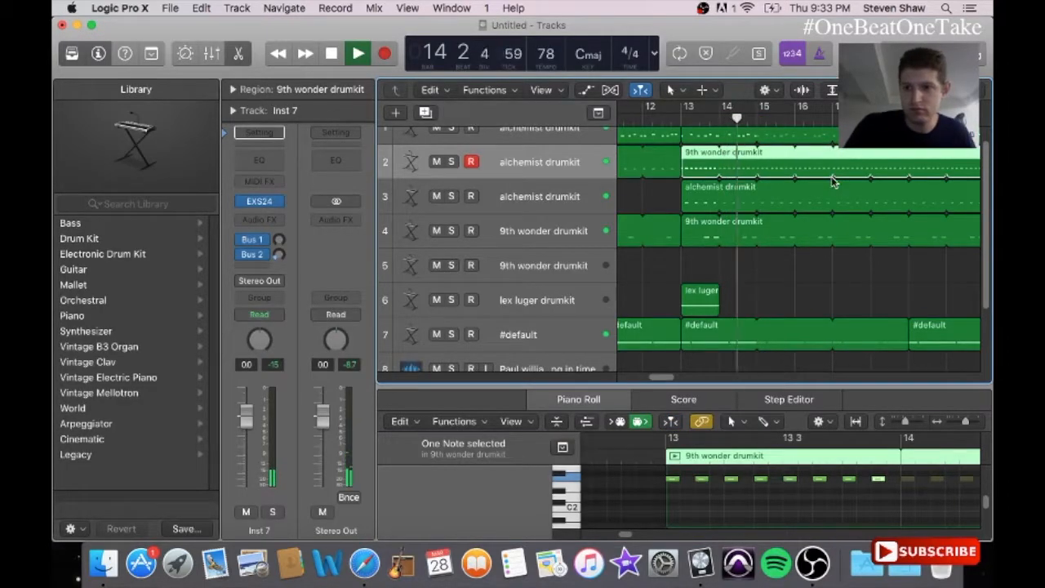
- Pencil two extra C1 notes, one on beat 2 of bar 13 and one in bar 14, in the first track's alchemist drumkit region; play from bar 13
scroll(986, 218, up, 1)
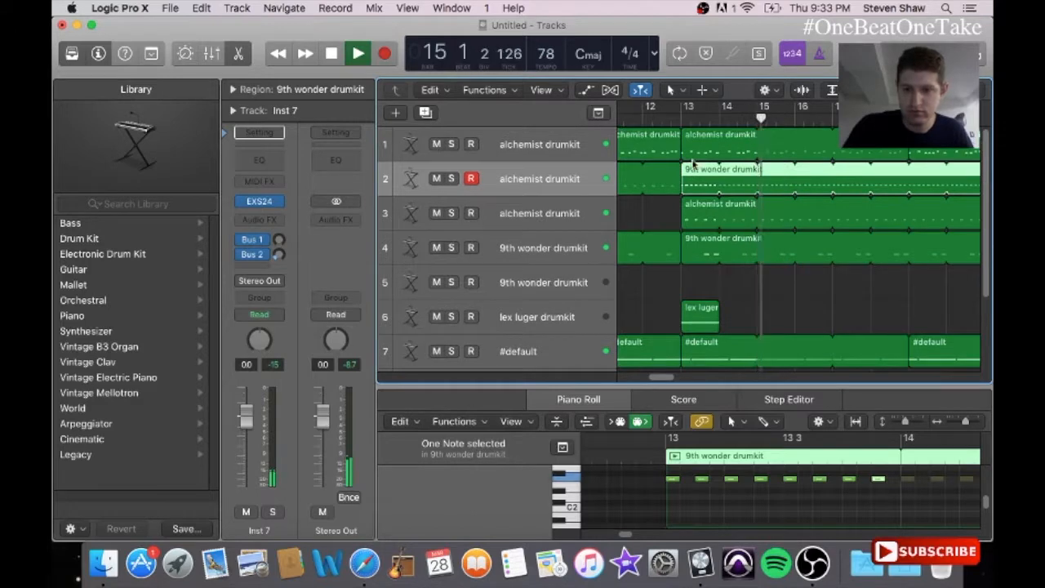
click(700, 147)
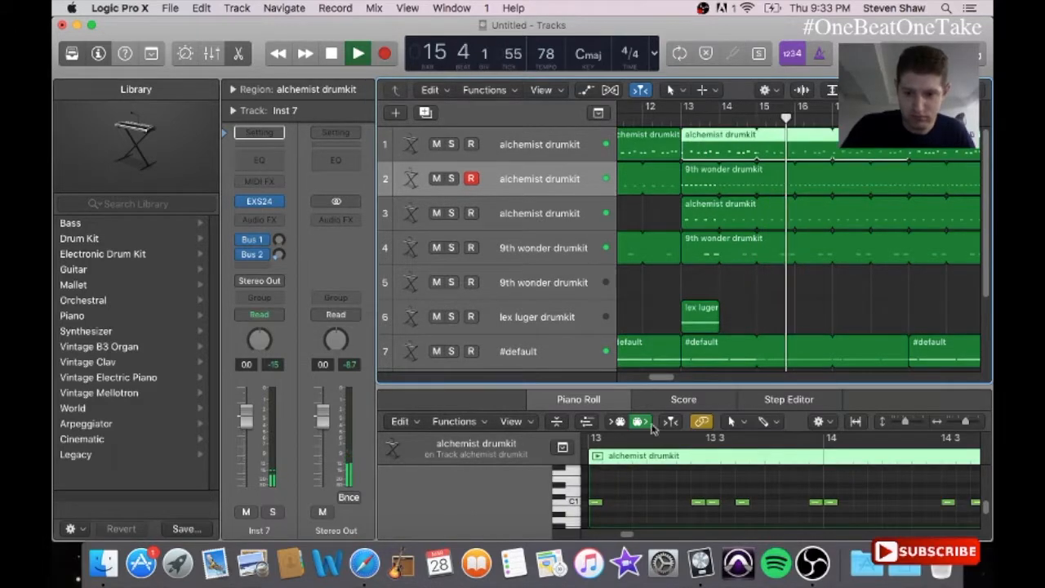
click(731, 421)
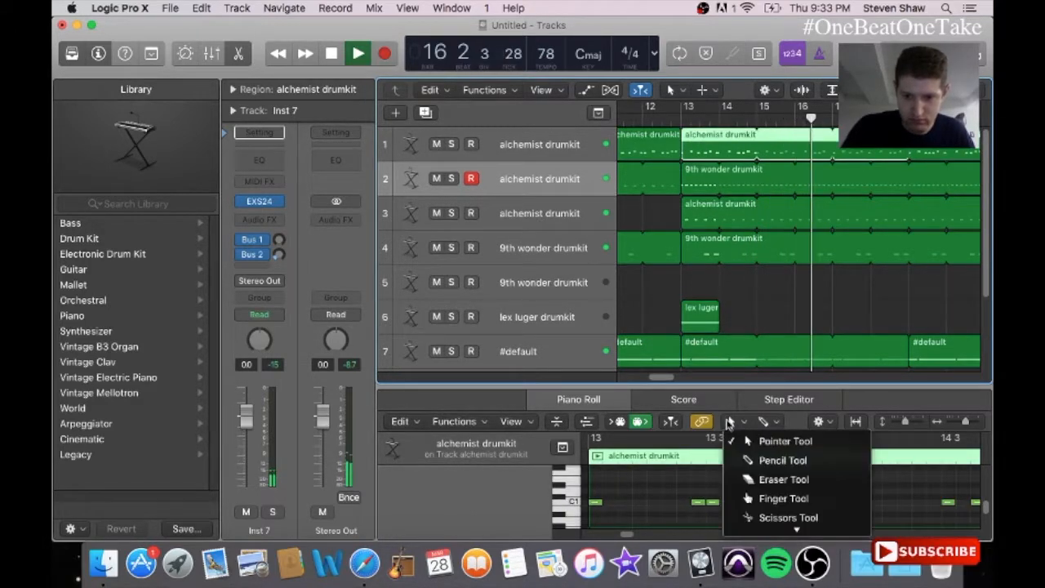
click(746, 461)
click(639, 502)
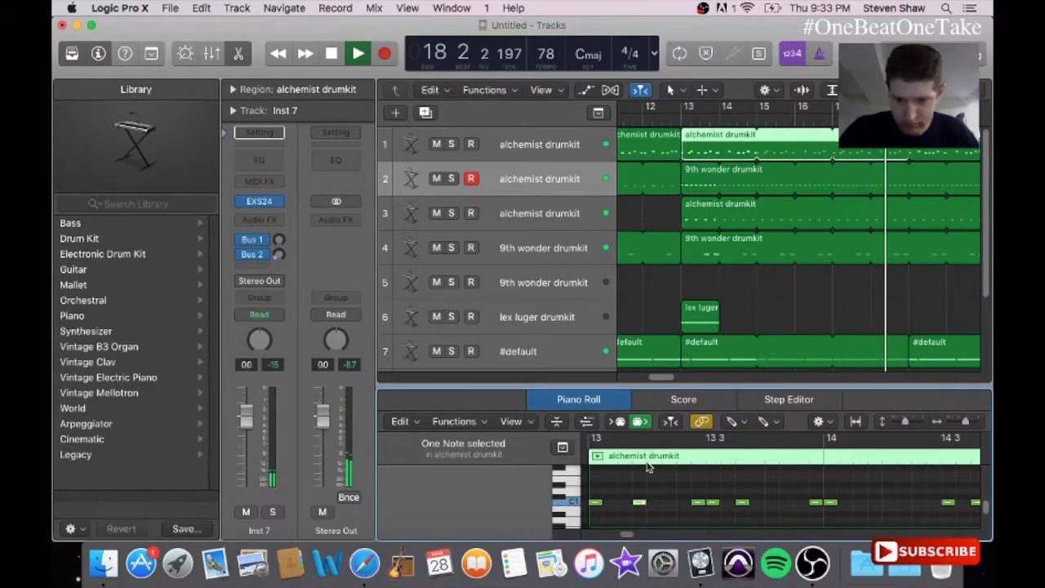
click(871, 503)
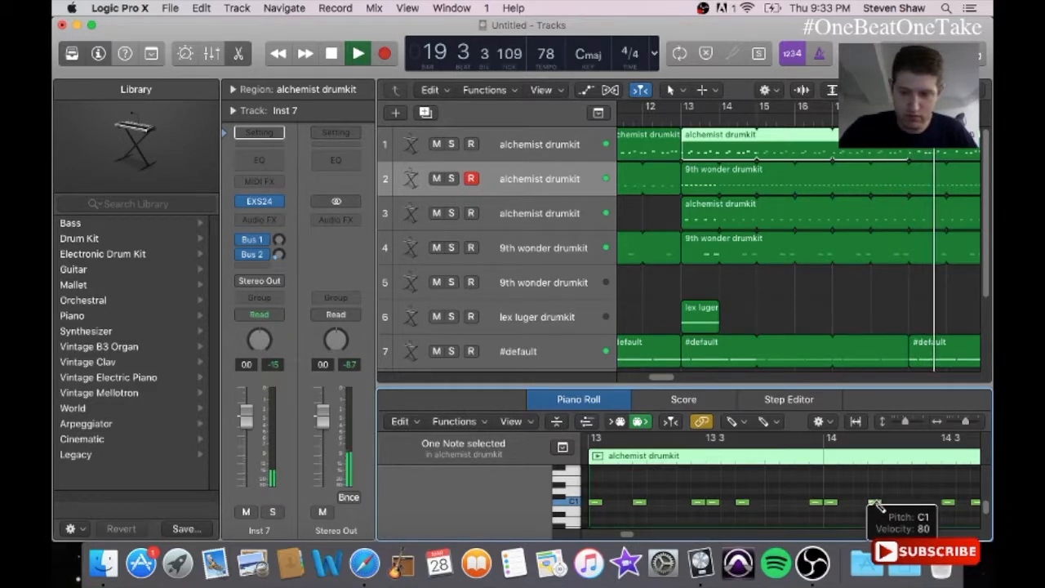
drag(684, 377, 662, 377)
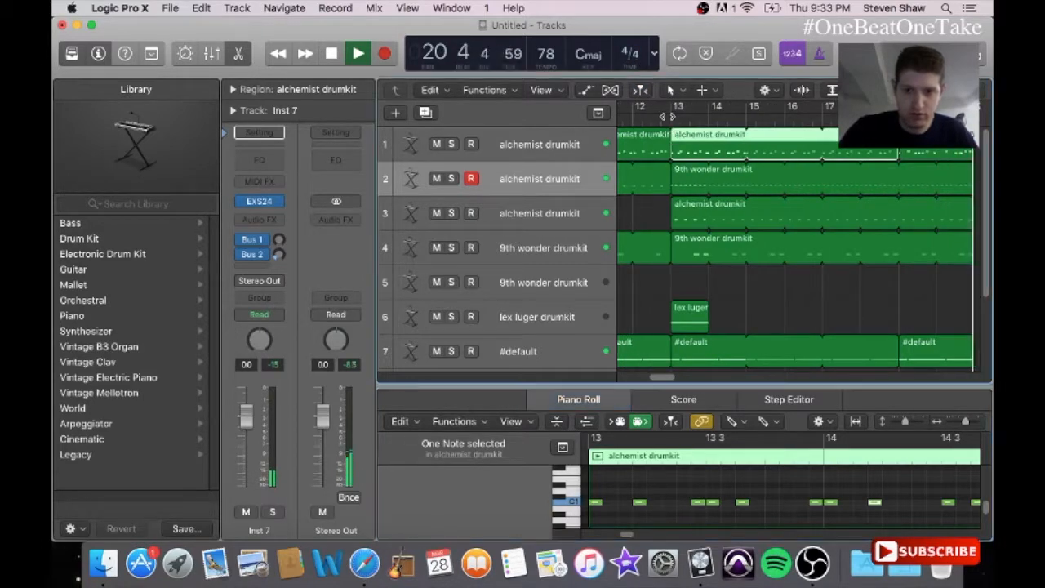
click(670, 117)
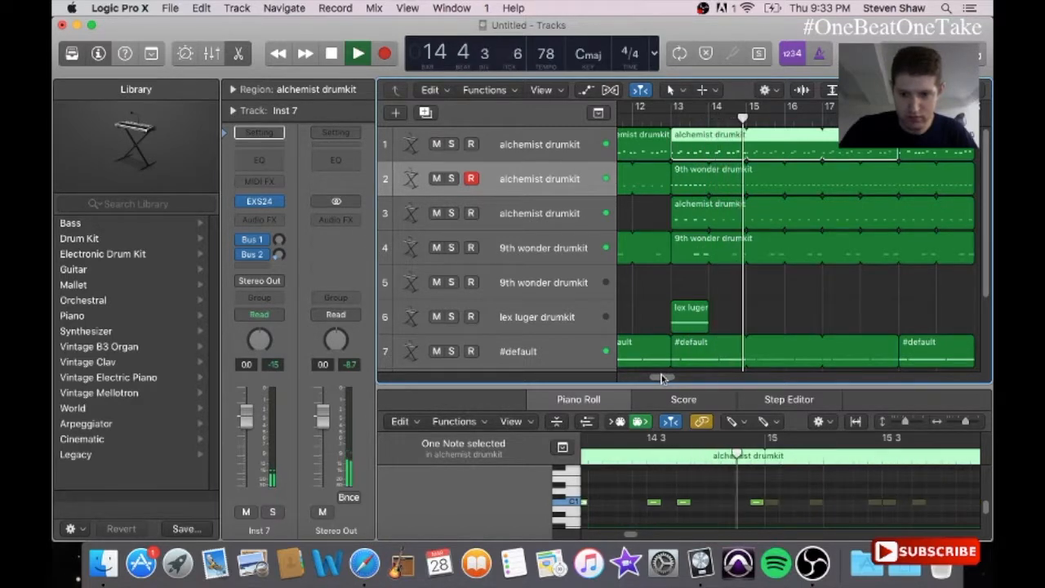
- Pencil an extra C1 note on beat 2 of bar 19 in the first track's last alchemist drumkit region and stop playback
click(921, 155)
drag(645, 535, 644, 536)
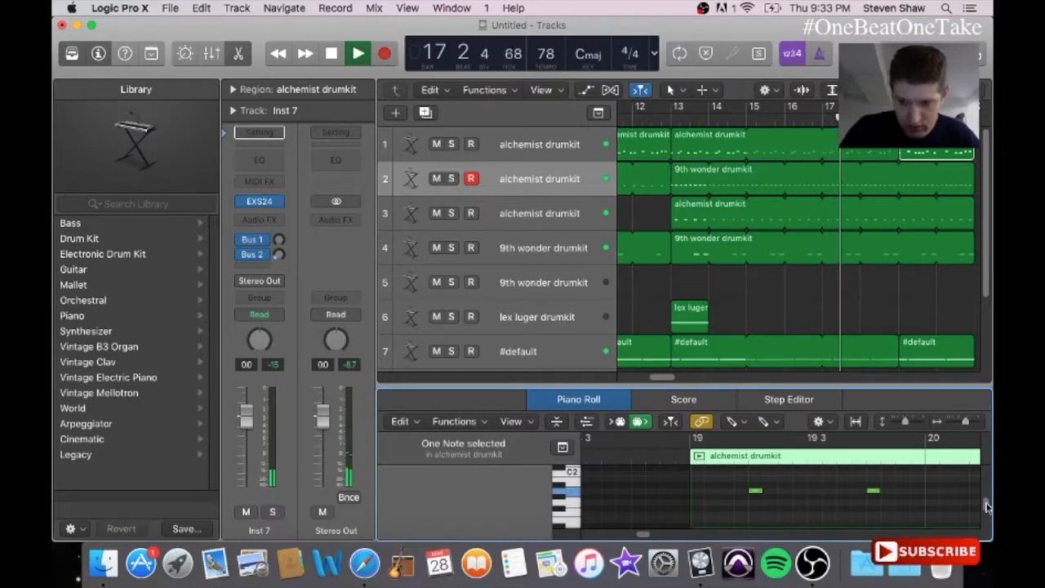
scroll(987, 503, down, 5)
click(741, 502)
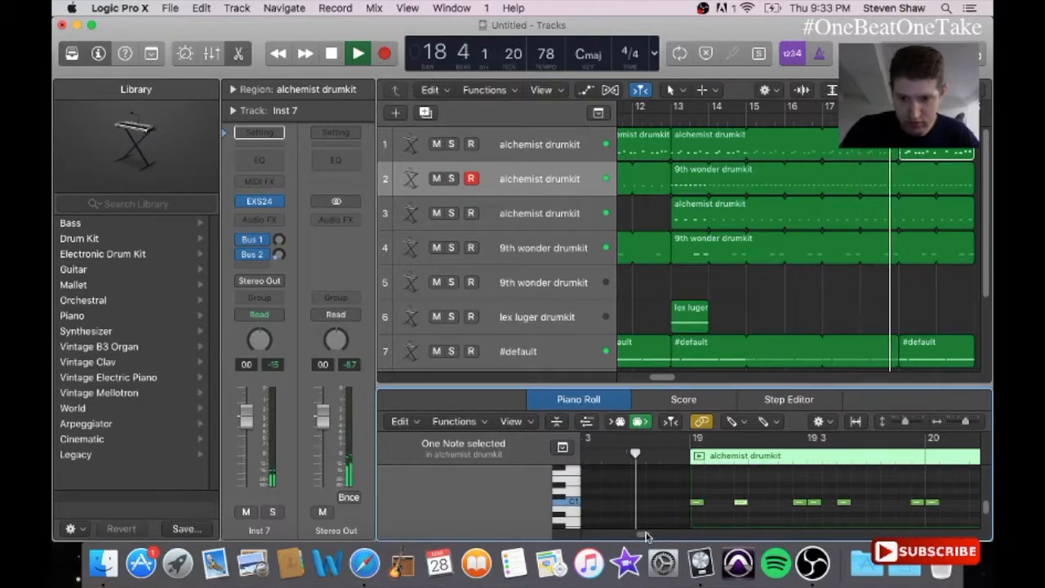
drag(644, 535, 647, 536)
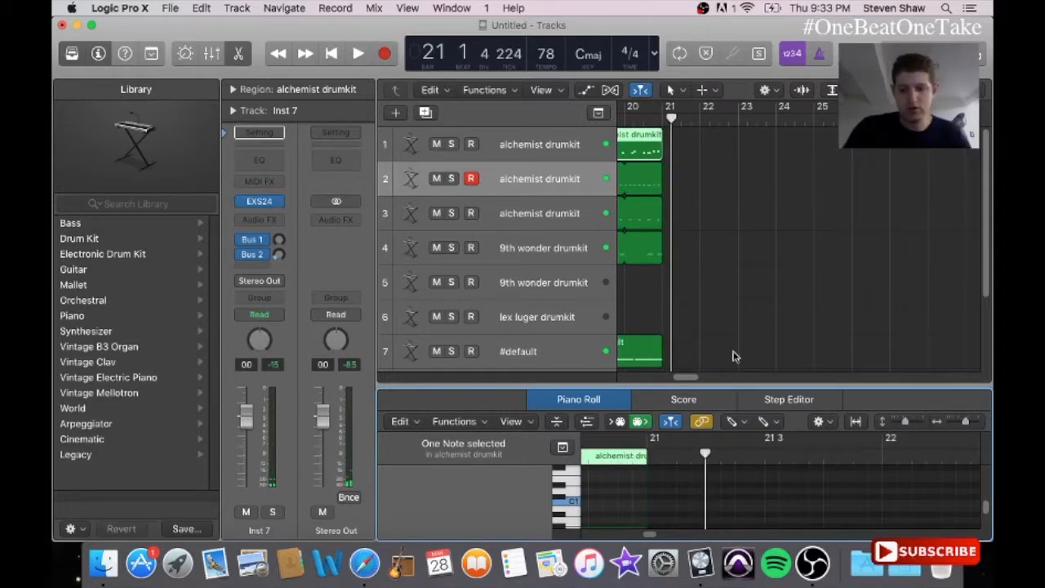
key(space)
- Create one new software instrument track directly below the #default track
drag(640, 381, 652, 379)
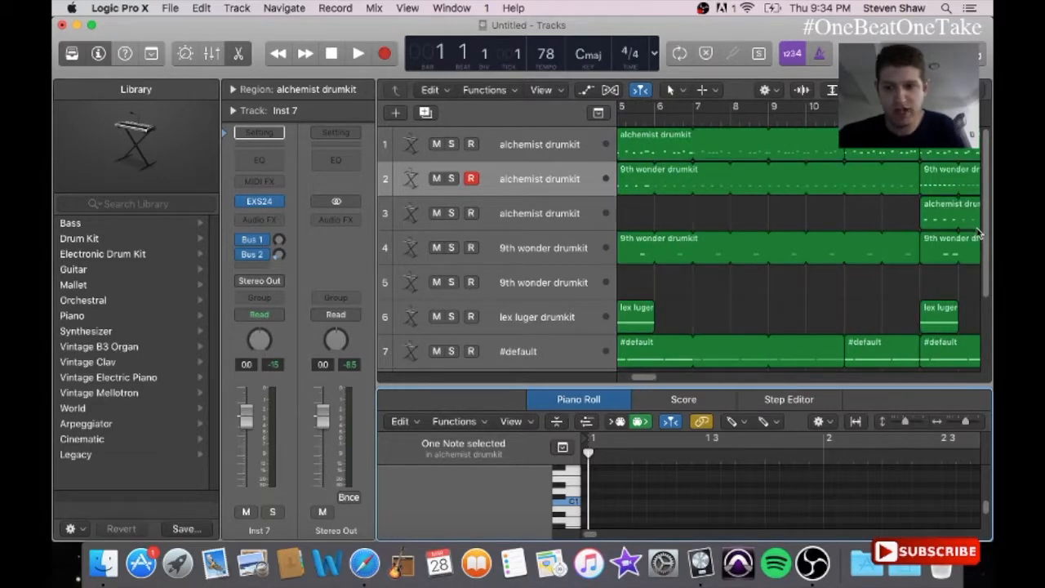
drag(985, 237, 987, 336)
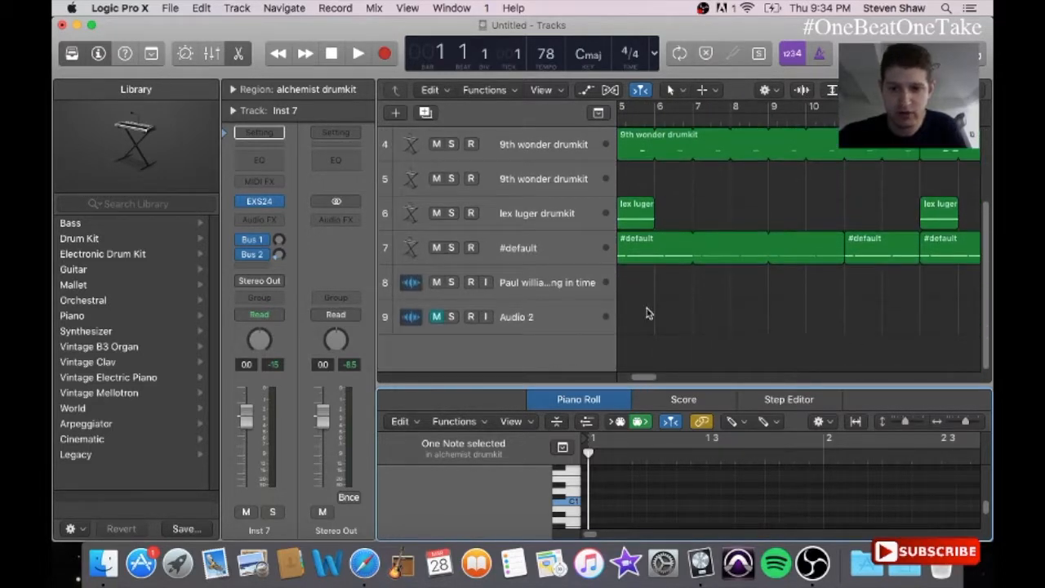
drag(644, 377, 621, 377)
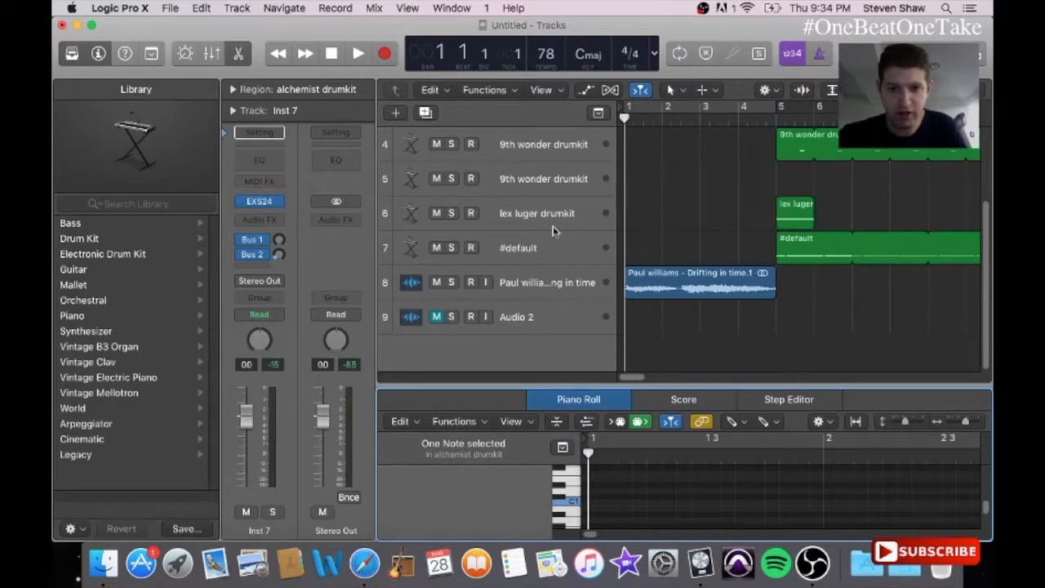
click(544, 237)
click(395, 111)
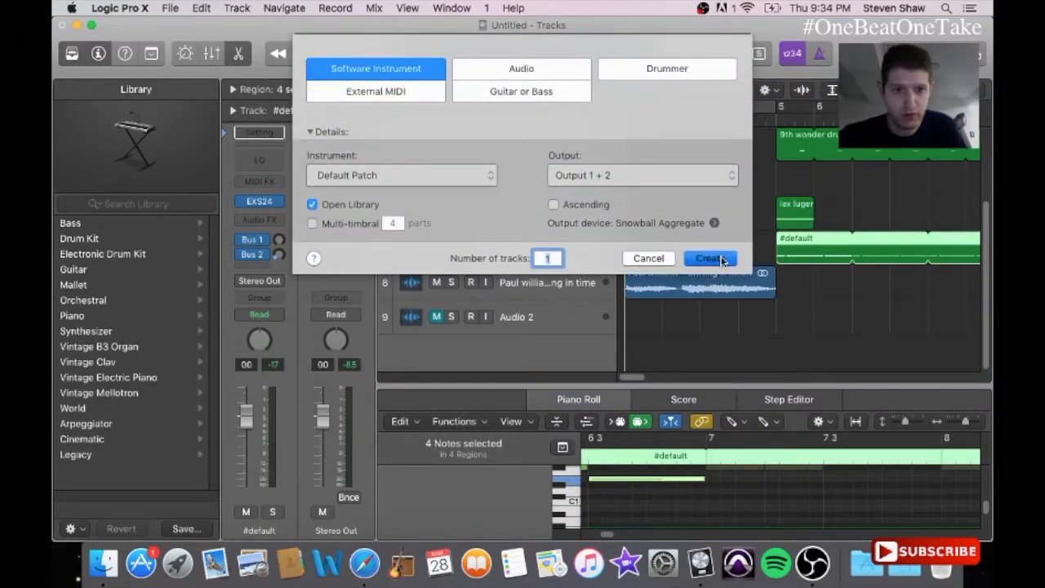
click(710, 258)
- Set the new track's instrument to the EXS24 sampler and load the chants instrument, ignoring the missing audio file
click(278, 210)
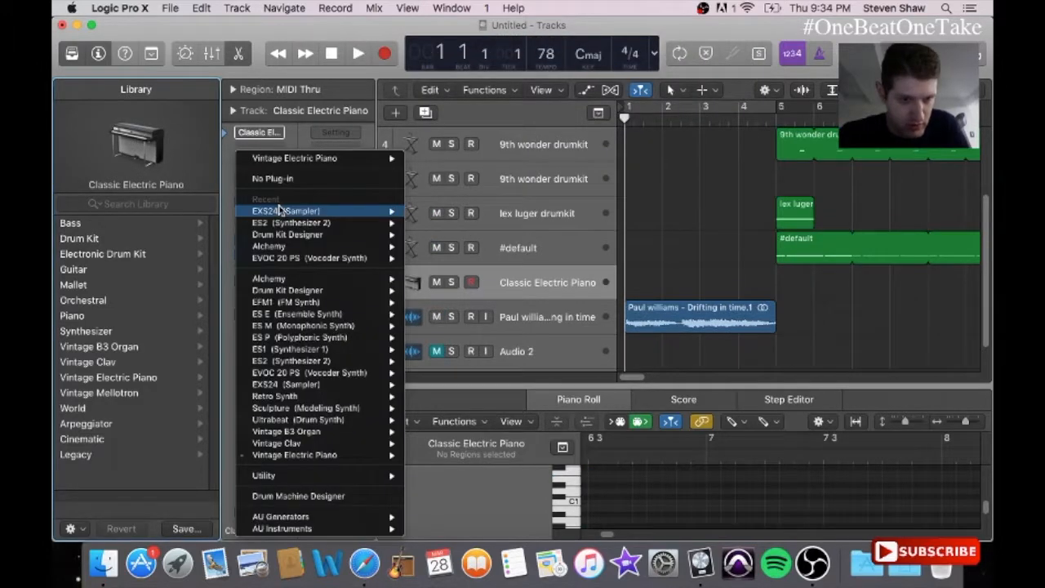
click(279, 210)
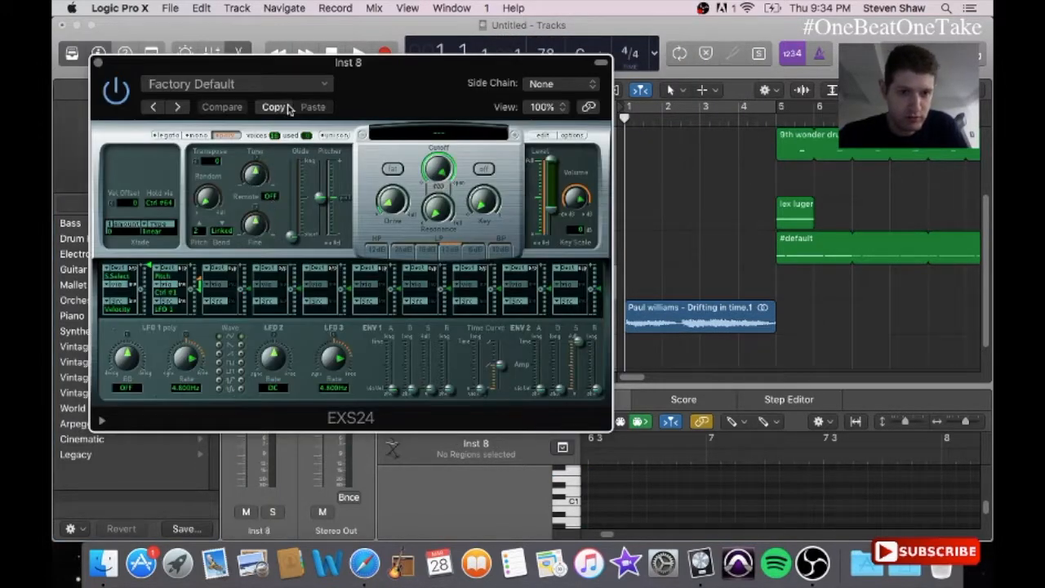
click(95, 62)
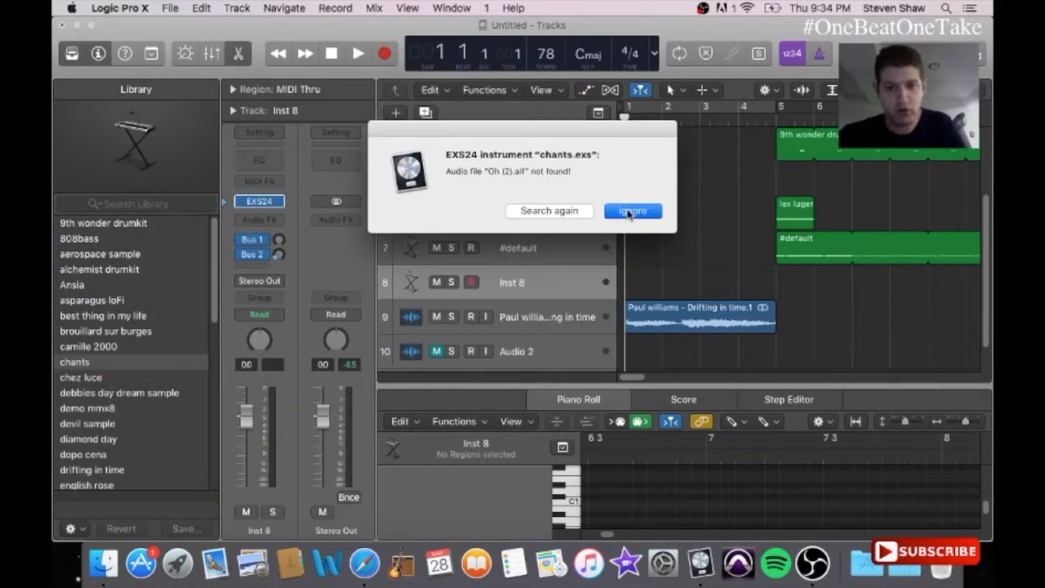
click(631, 212)
- Lower the two notes of the chants region at bar 5 to C2 in the Piano Roll, and trim the region's loop to end at bar 13
click(471, 7)
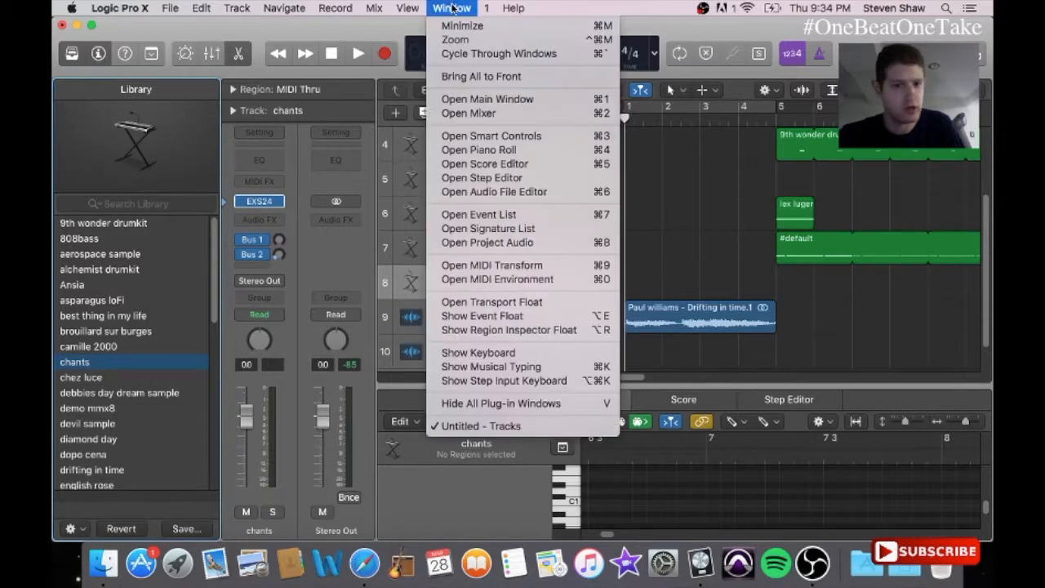
click(481, 150)
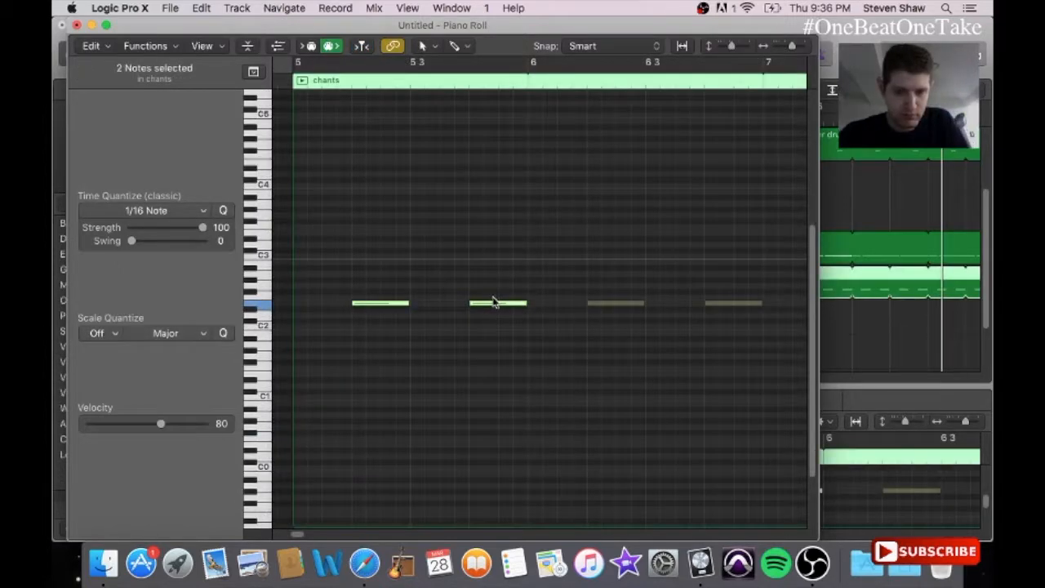
drag(492, 309, 490, 328)
key(space)
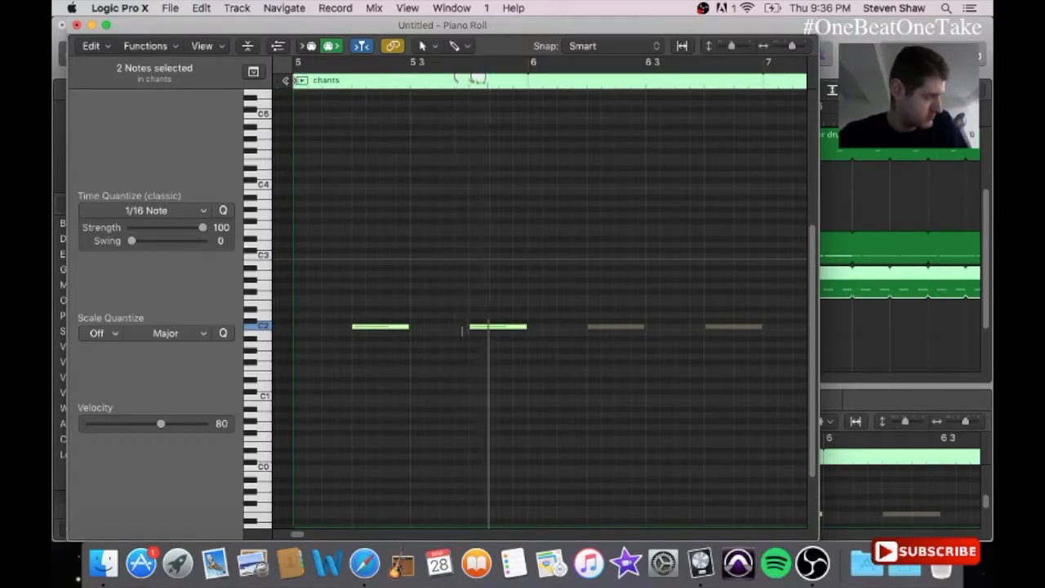
click(75, 26)
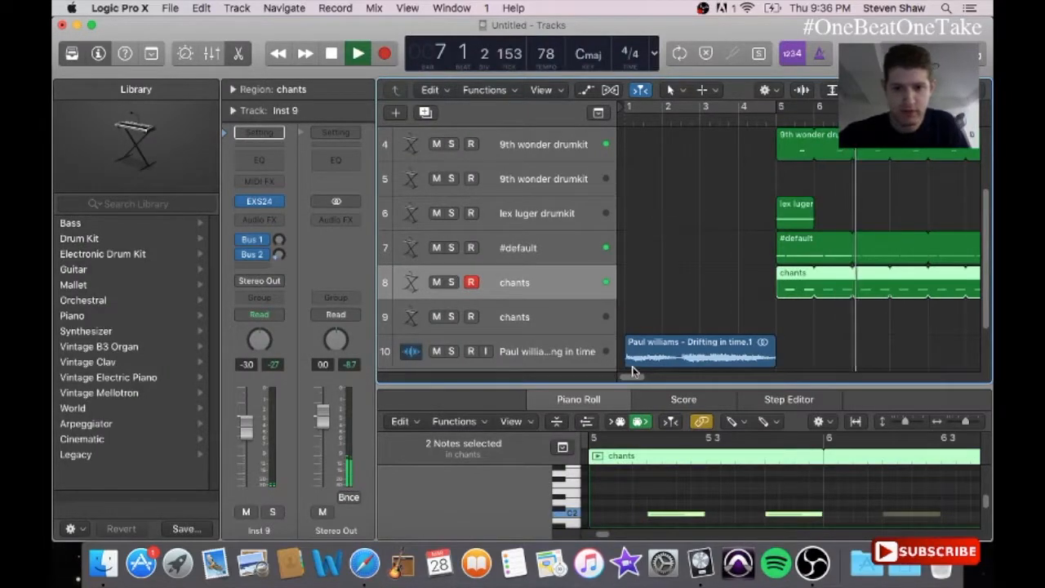
drag(634, 378, 656, 380)
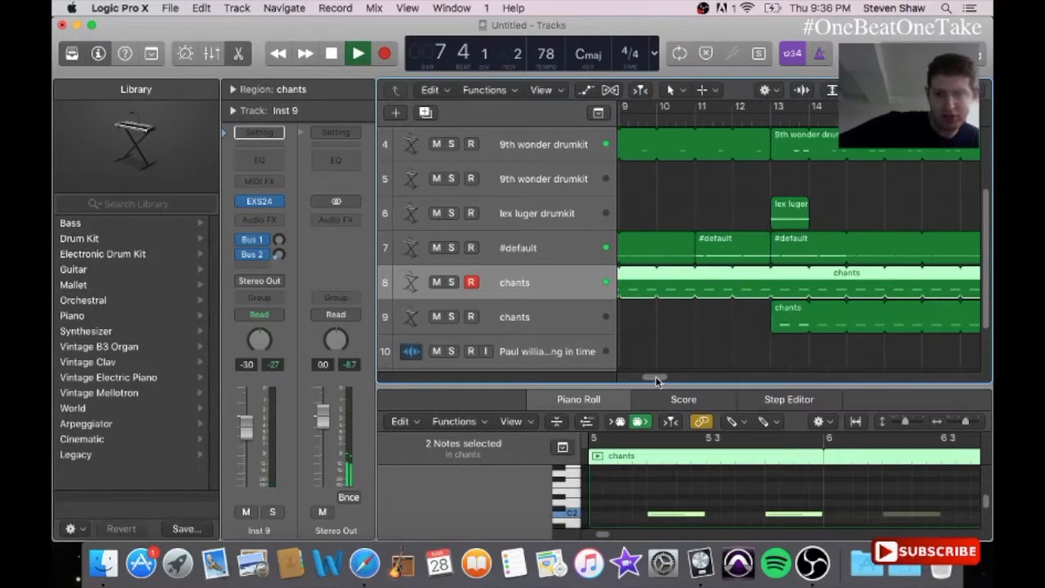
drag(784, 276, 771, 280)
- In the second track's 9th wonder drumkit region, shorten bar 13's last note to half and pencil three equal notes after it up to bar 14
scroll(986, 237, up, 3)
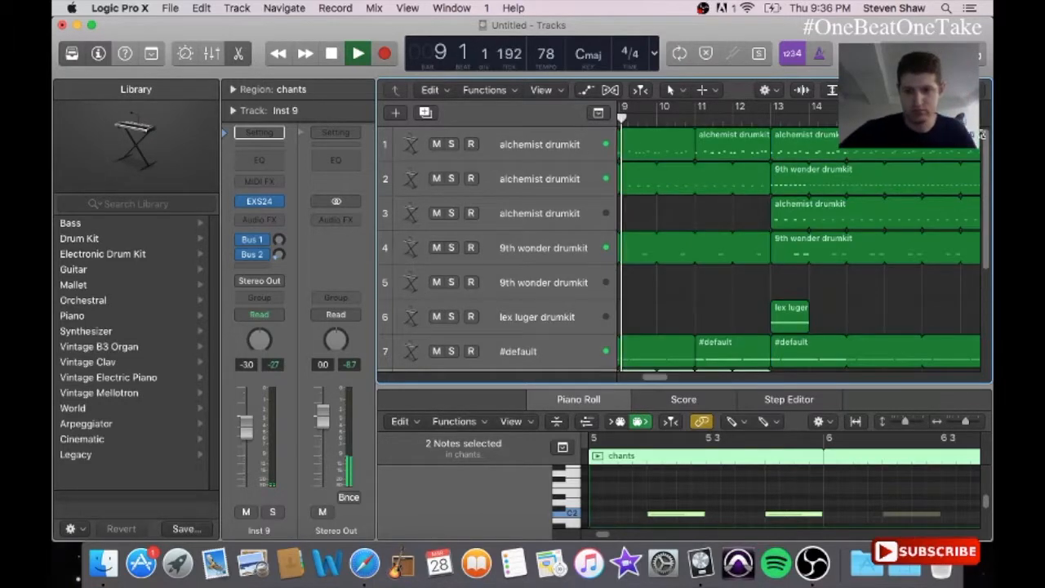
click(797, 189)
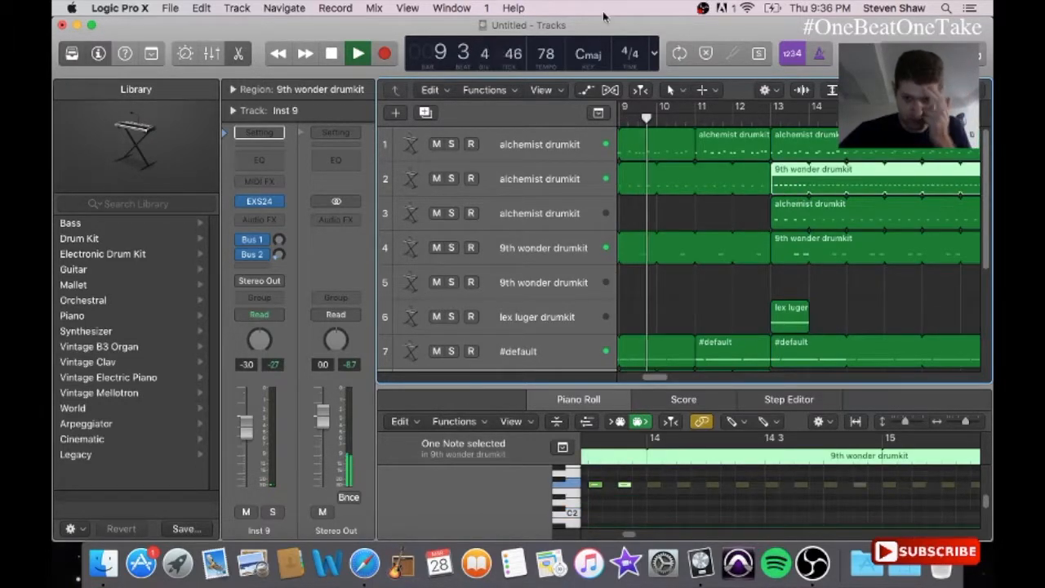
click(452, 9)
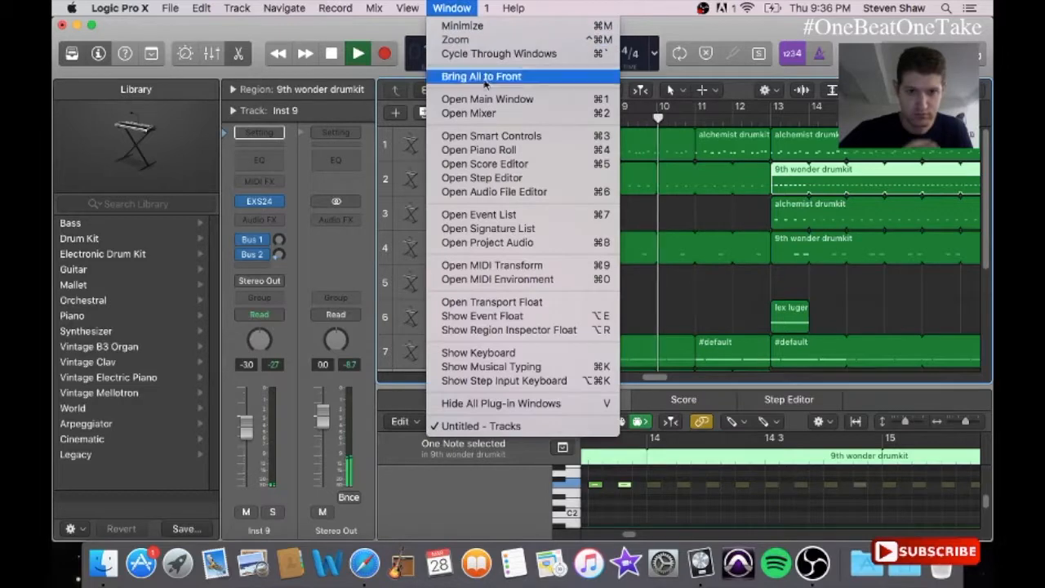
click(491, 155)
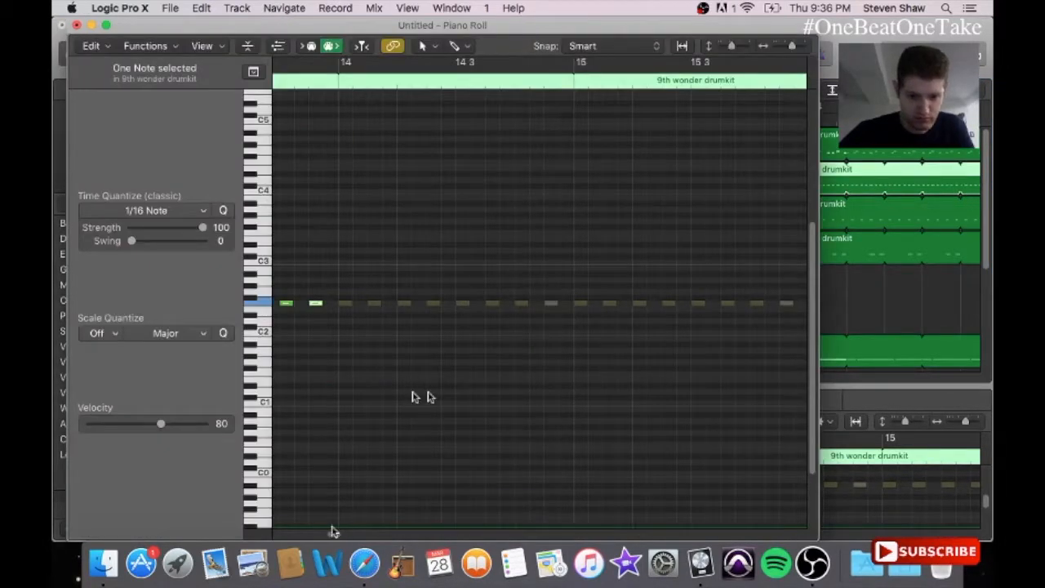
drag(337, 537, 333, 537)
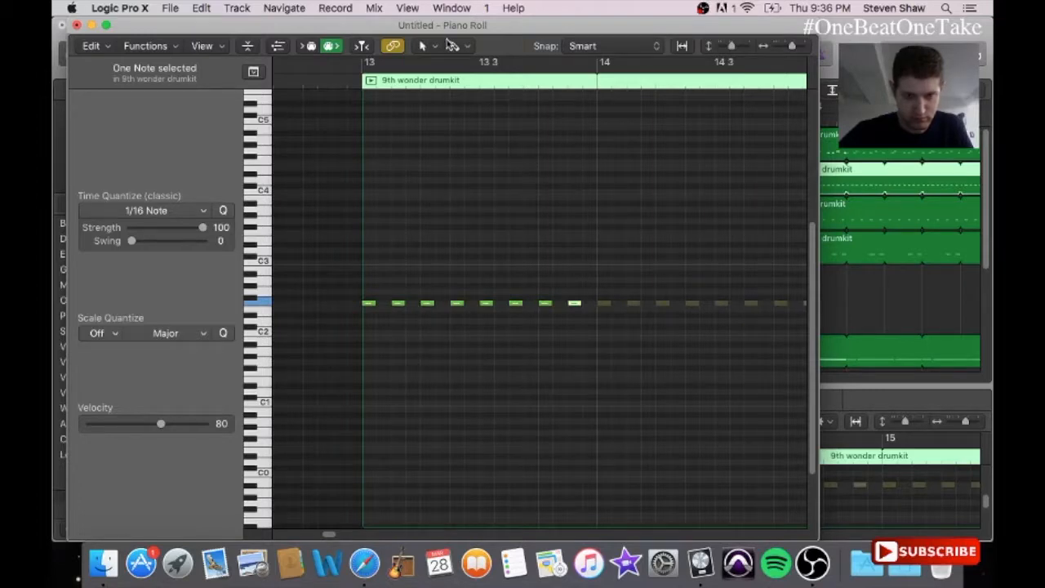
click(435, 46)
click(455, 81)
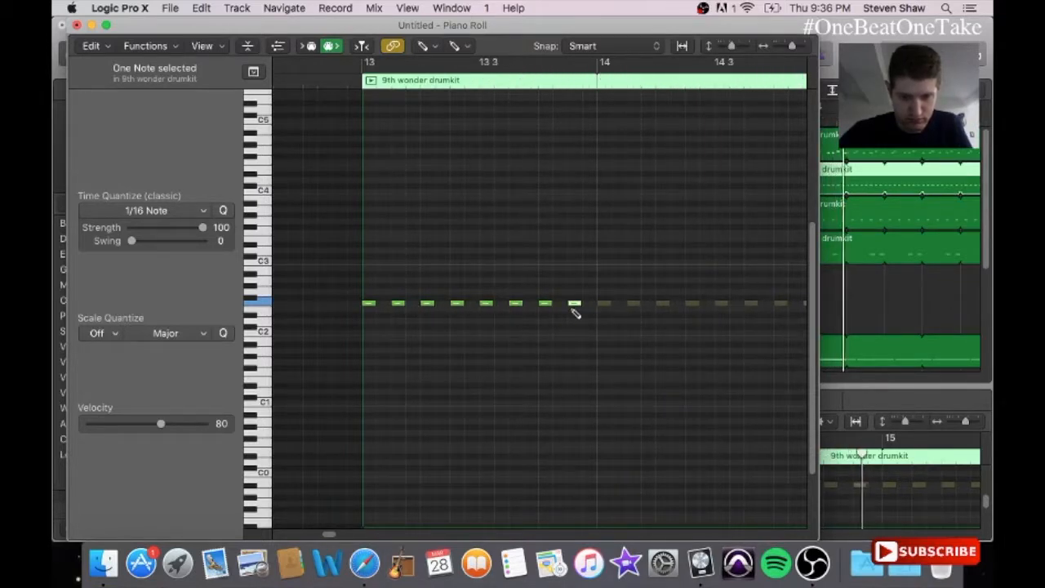
drag(578, 304, 573, 305)
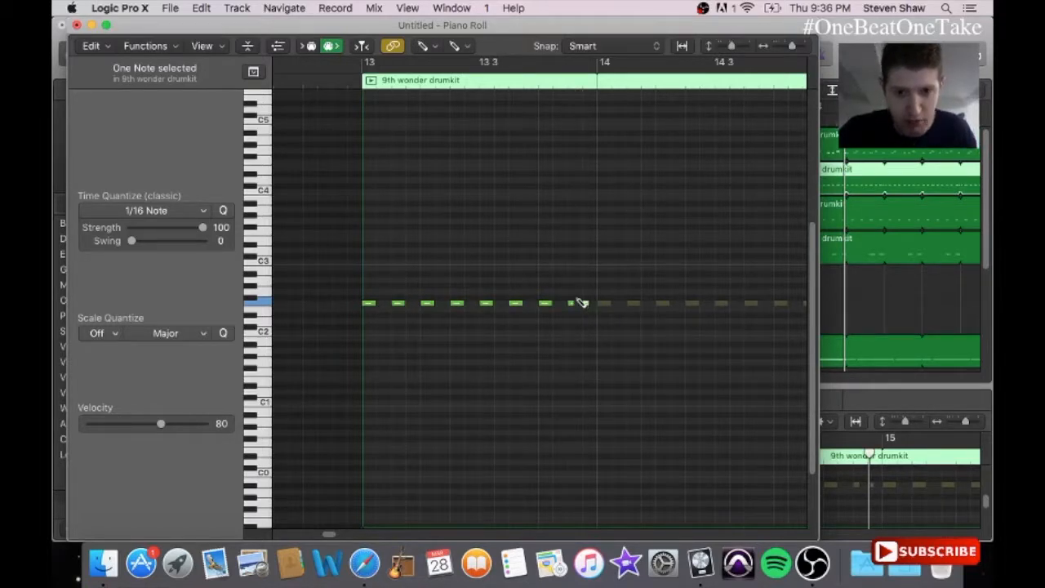
drag(573, 299, 595, 306)
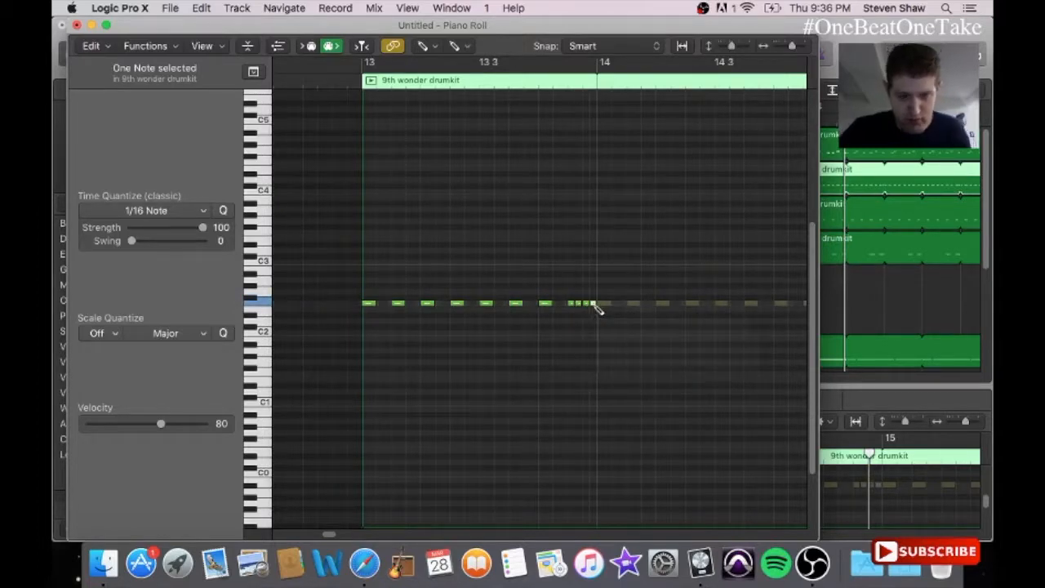
- Shorten the fourth note in bar 13 to 0 0 0 120, pencil three equal notes after it up to beat 3, and play from bar 13
drag(462, 303, 457, 312)
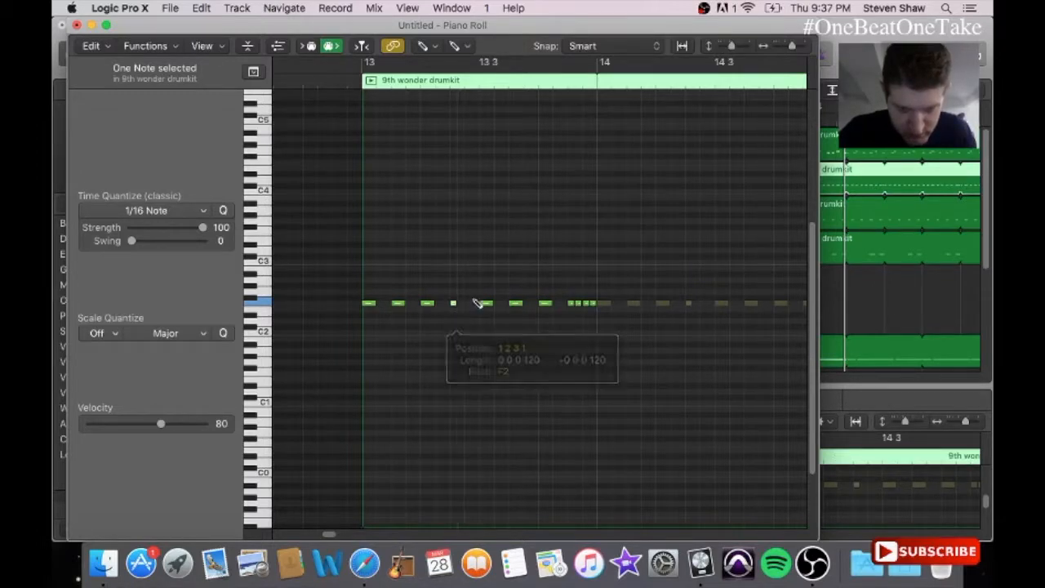
drag(455, 301, 474, 306)
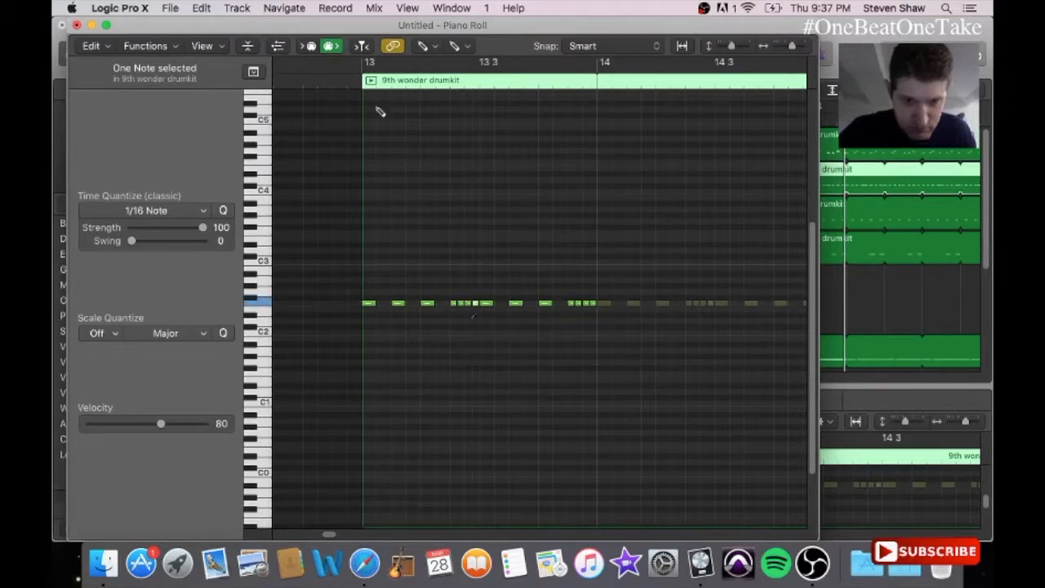
click(361, 85)
key(space)
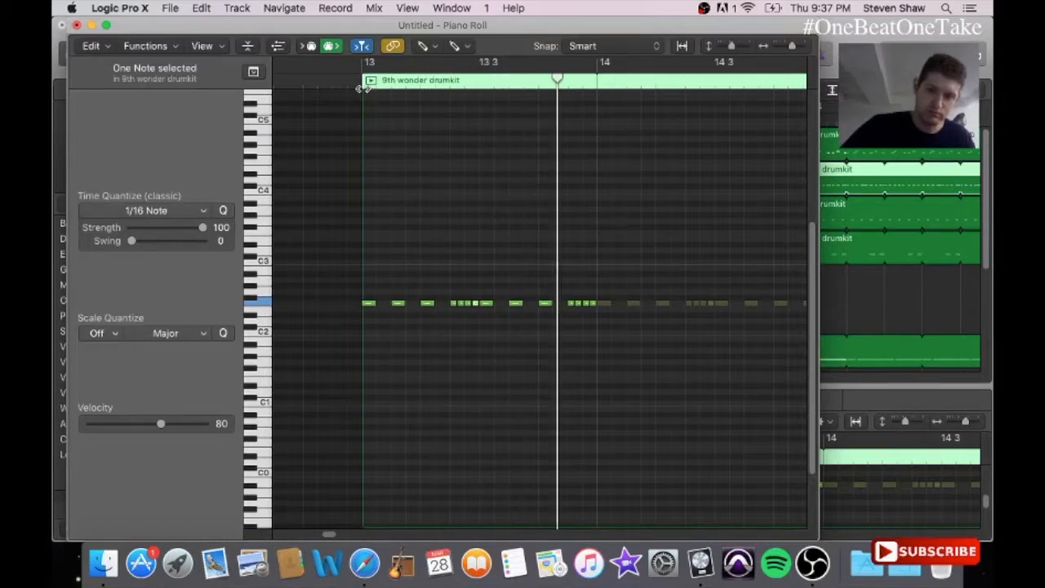
- Select all 14 notes of bar 13 in the 9th wonder drumkit region and raise them by a semitone
click(423, 45)
click(439, 87)
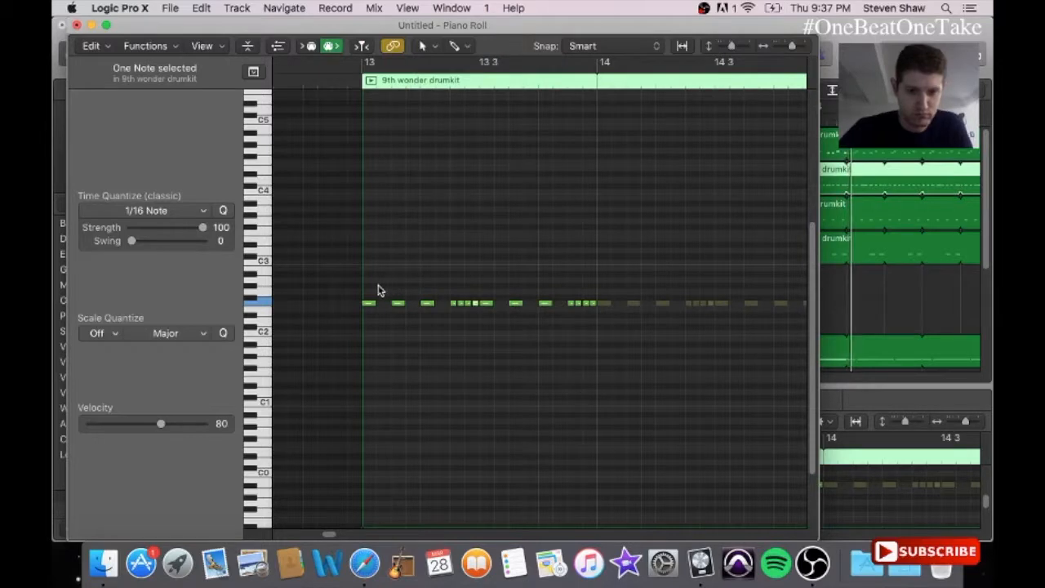
drag(368, 295, 594, 330)
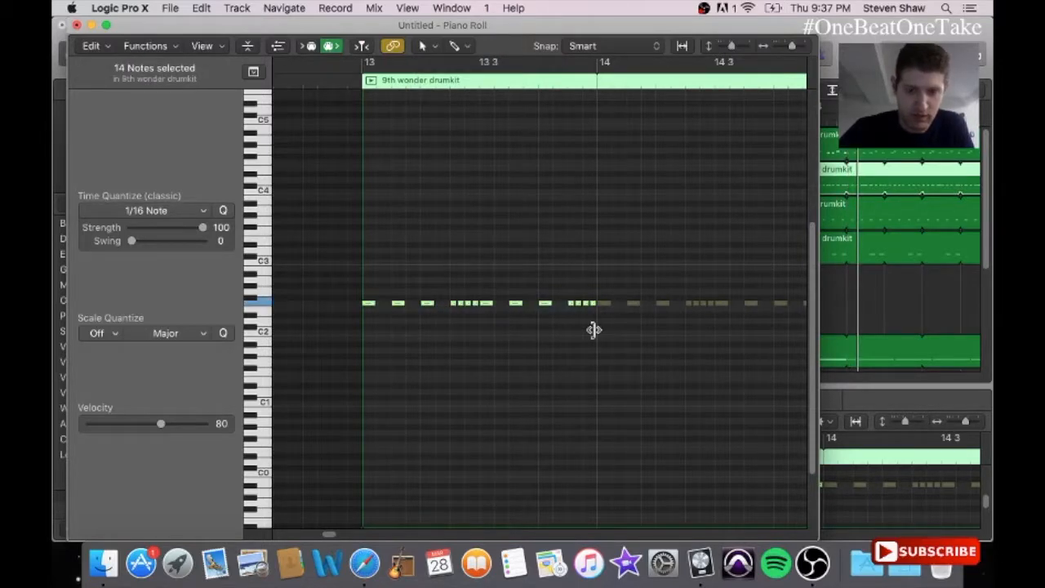
mouse_move(398, 305)
mouse_down()
mouse_move(399, 286)
mouse_move(398, 297)
mouse_up()
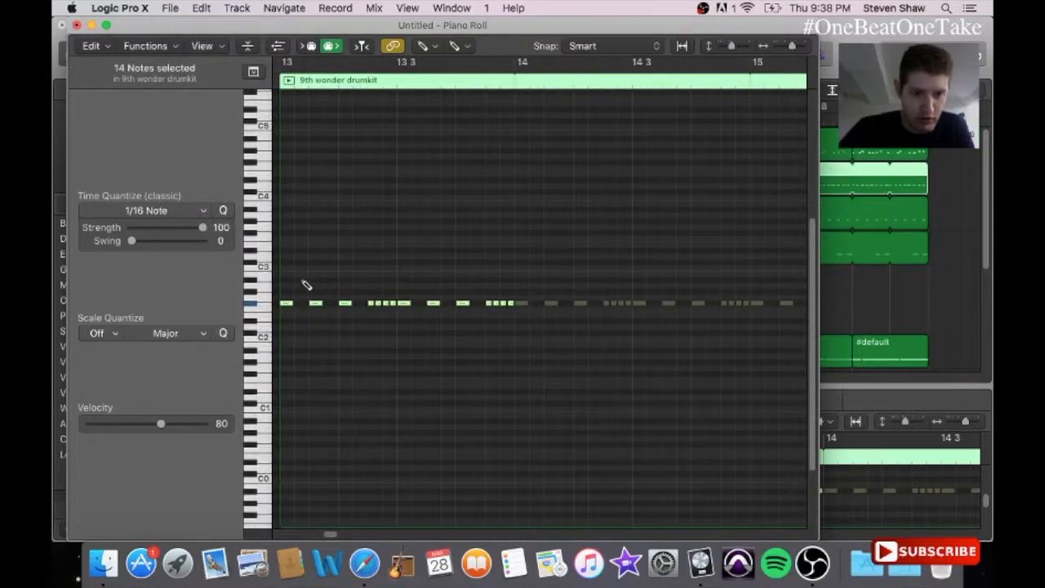
- Pencil six notes into the gaps between bar 13's existing notes and play the pattern
drag(302, 300, 300, 304)
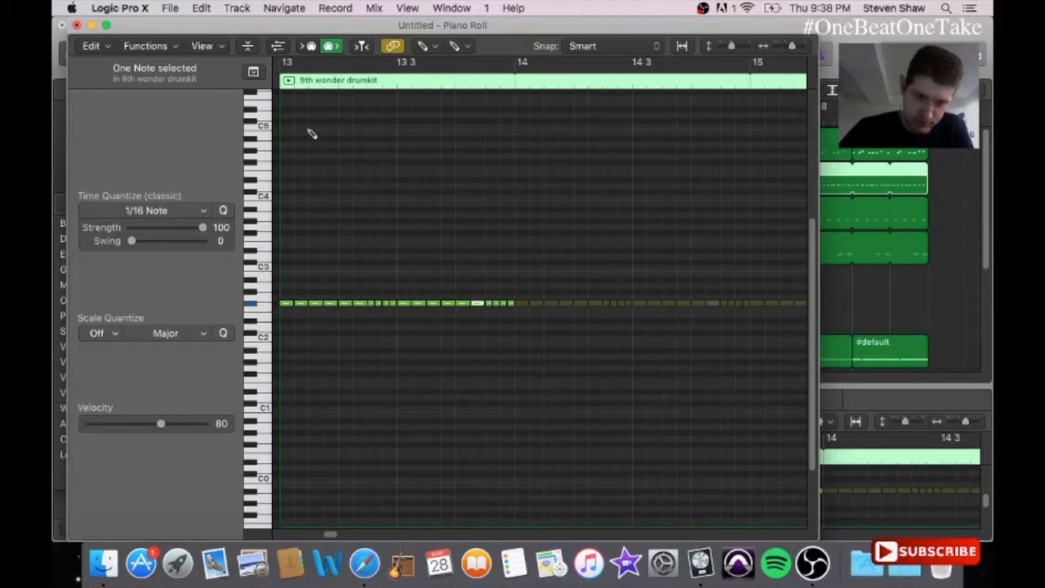
key(space)
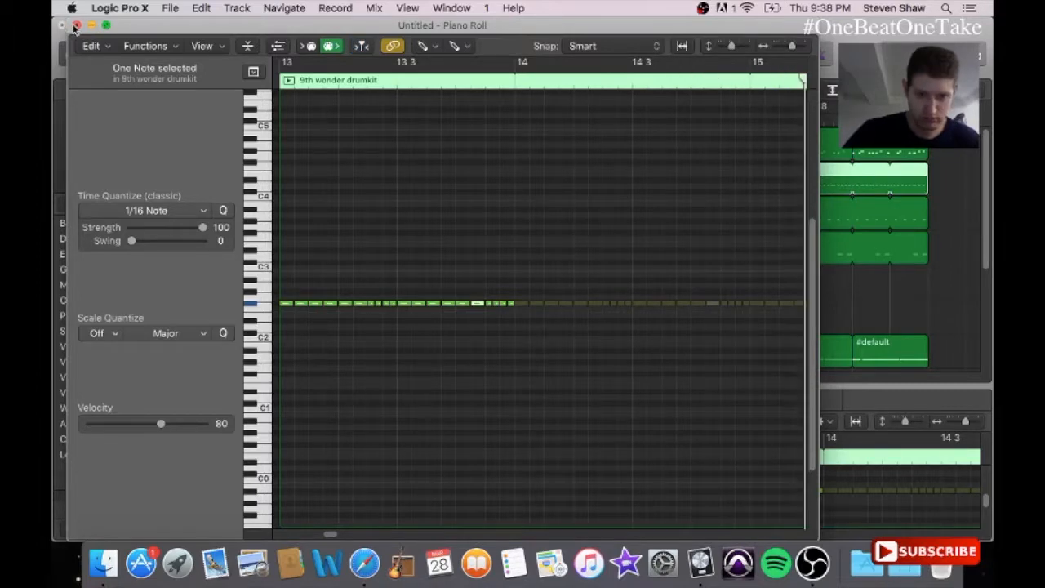
- Lengthen the 9th wonder drumkit region's looped pattern to two bars, ending at bar 15
click(423, 45)
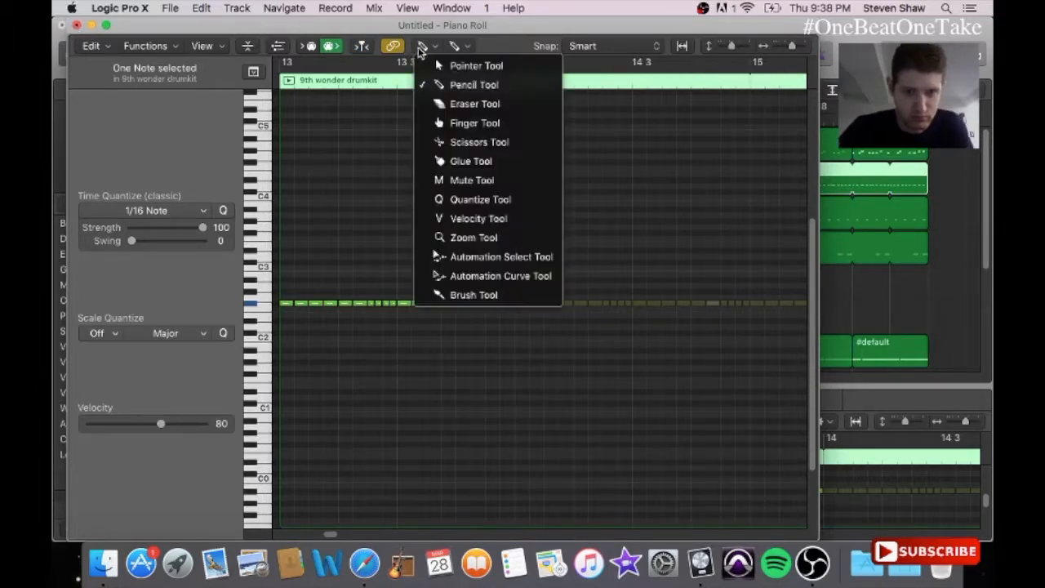
click(469, 64)
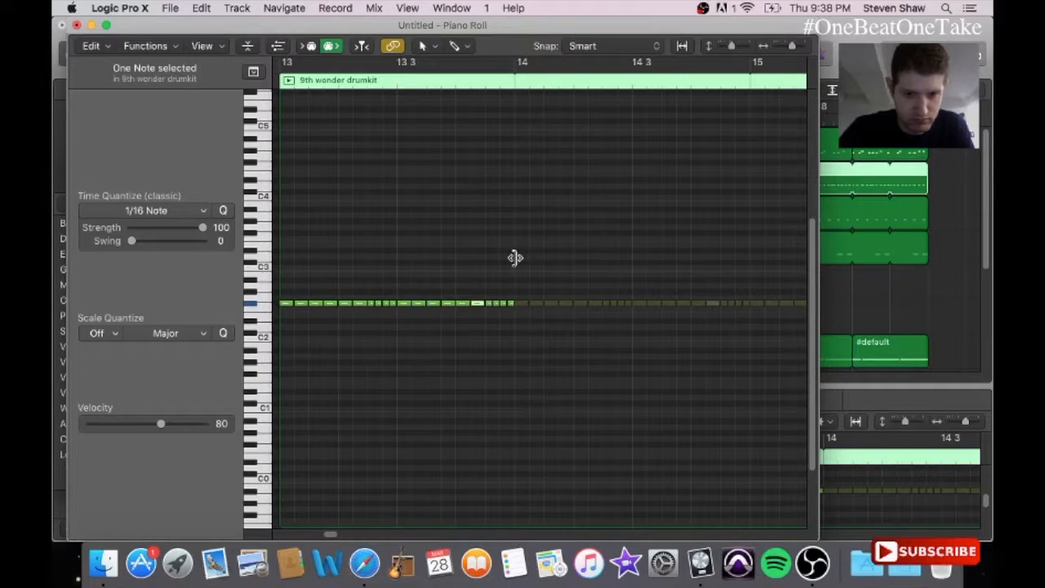
drag(518, 259, 751, 318)
- Copy all 20 notes of bar 13 and paste them at the start of bar 14
drag(616, 296, 286, 330)
click(197, 8)
click(236, 104)
click(511, 81)
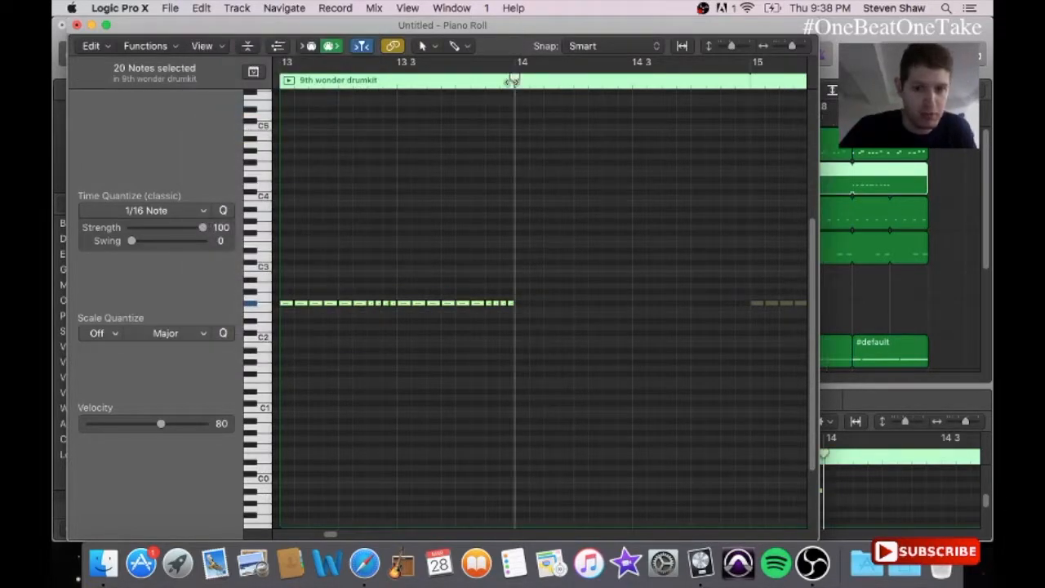
click(202, 8)
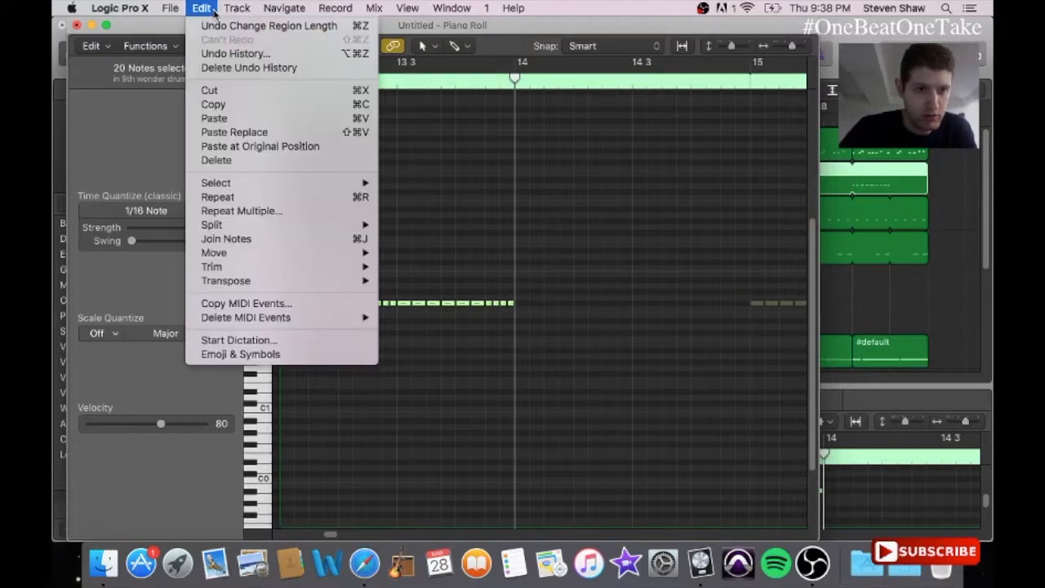
click(242, 120)
- Replace the two notes at beat 4 of bar 14 with a copy of the bar's last four short notes, and play from bar 13
click(605, 277)
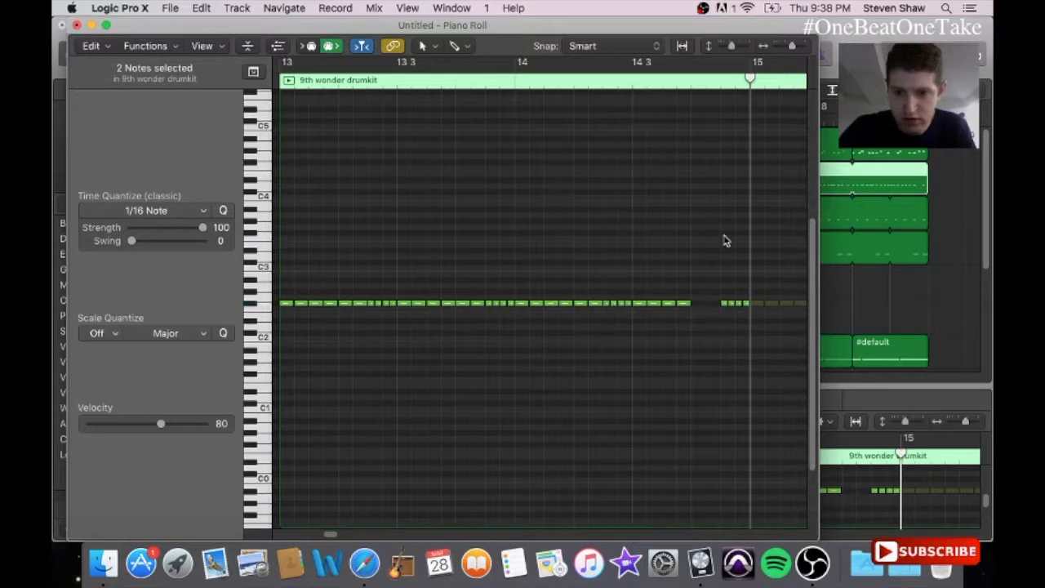
drag(718, 283, 756, 342)
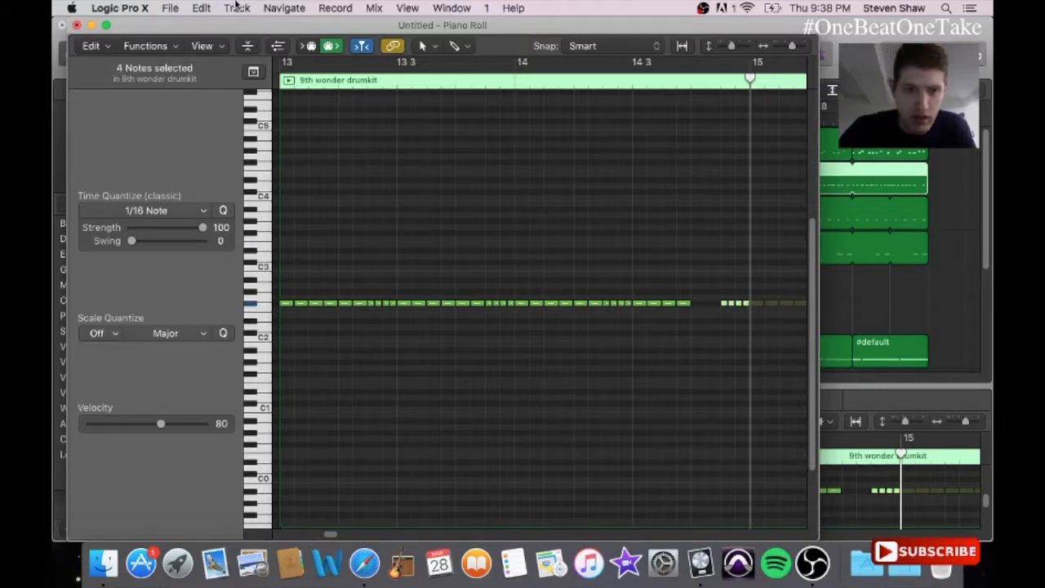
click(206, 9)
click(224, 103)
click(692, 82)
click(209, 9)
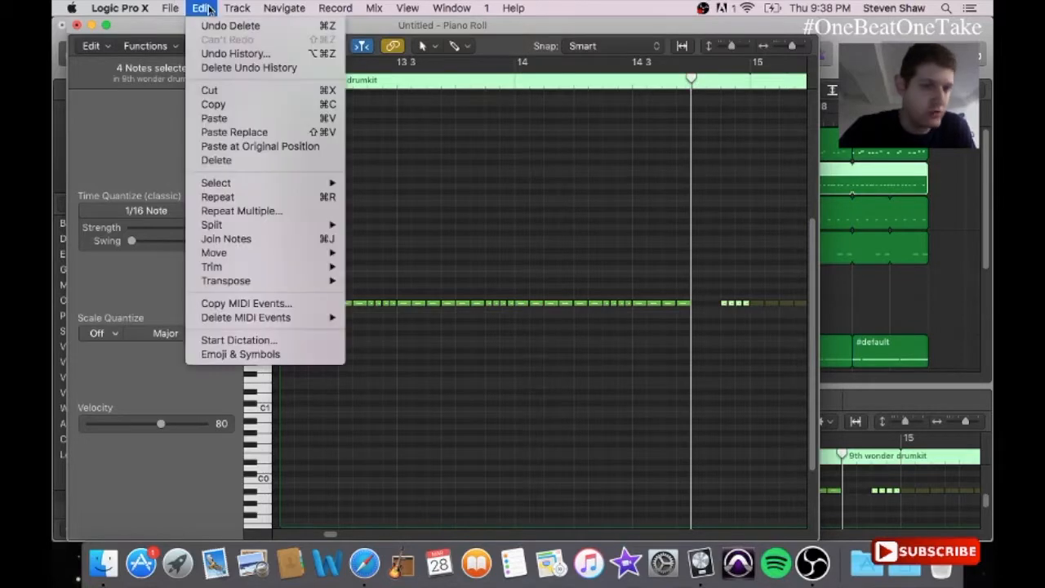
click(216, 118)
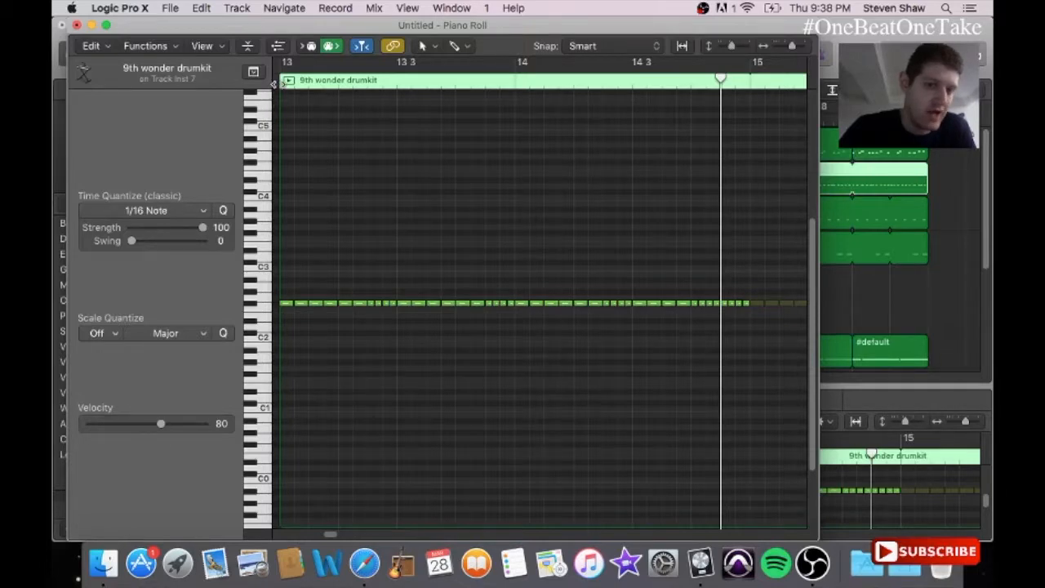
click(279, 80)
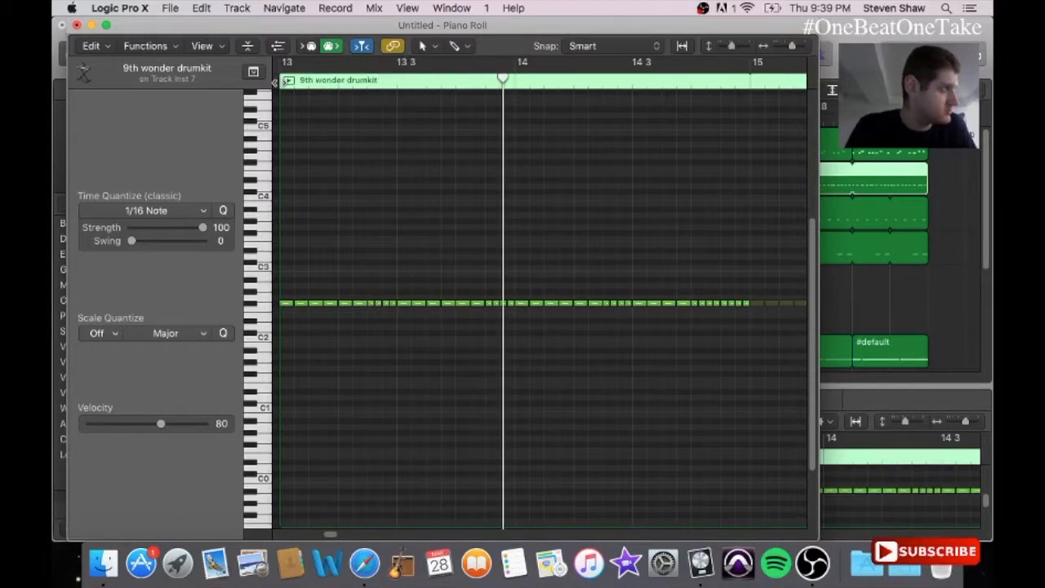
- Close the separate Piano Roll window, select the track 9 chants region, and bring up its notes from bar 13
click(76, 25)
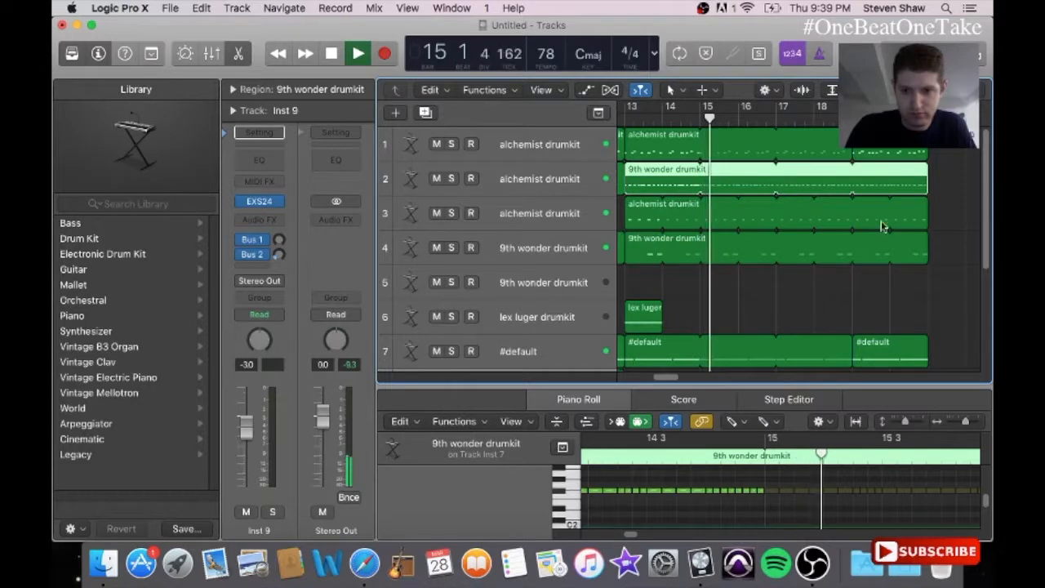
scroll(985, 269, down, 3)
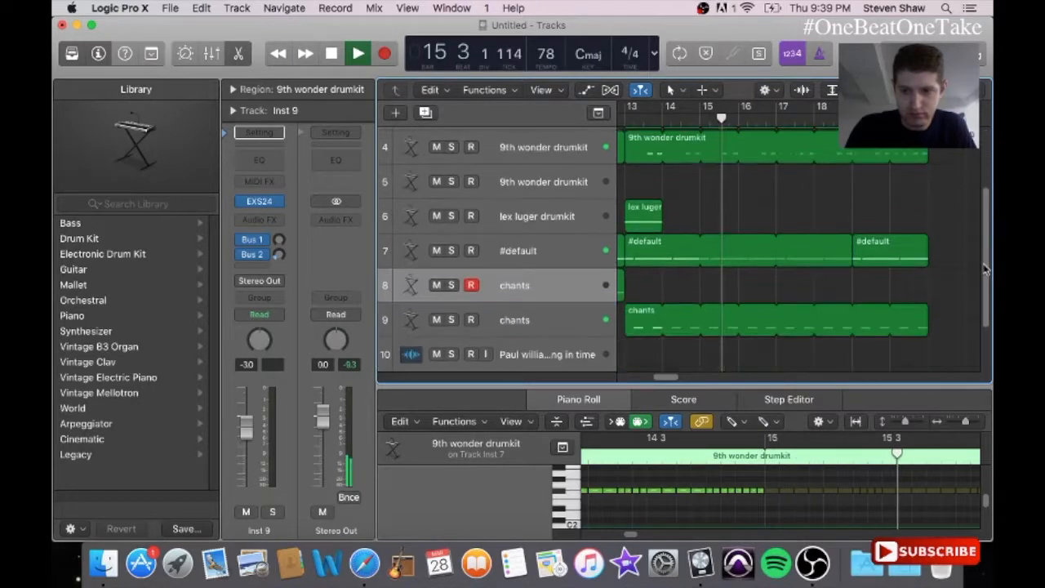
click(653, 324)
drag(631, 534, 626, 535)
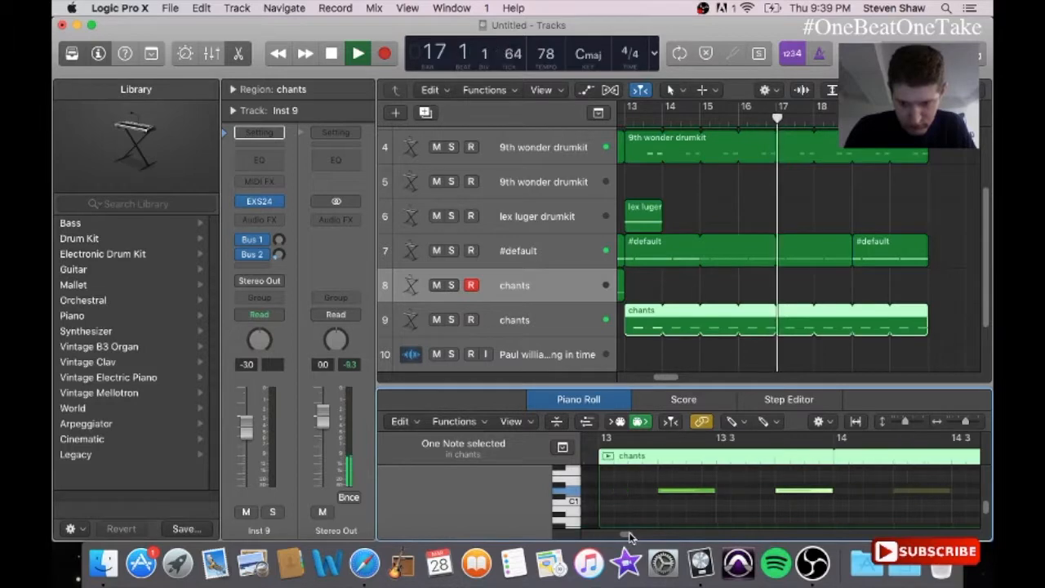
- Add D1 notes on beats 1 and 3 of bar 13 in the chants region so all four beats are filled
click(723, 491)
drag(725, 492, 774, 500)
click(609, 491)
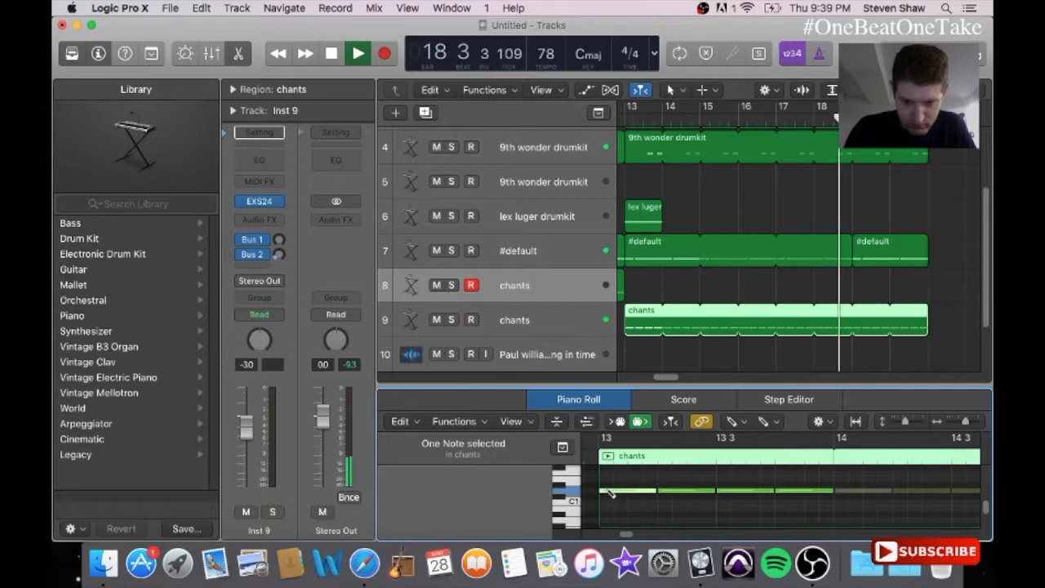
- Raise the four bar 13 notes of the chants region together in the separate Piano Roll window, play them back and close it
click(442, 10)
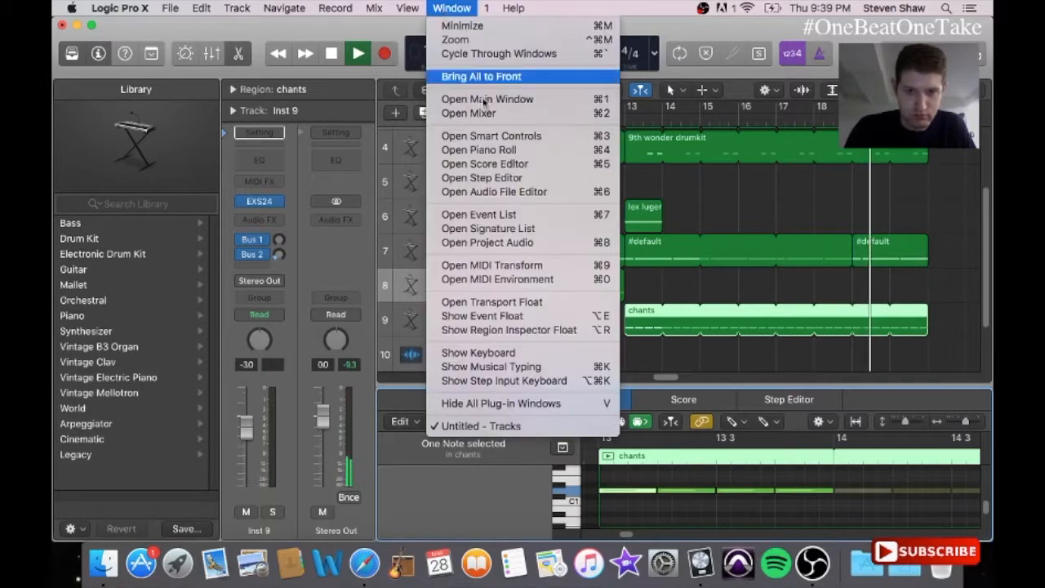
click(490, 150)
drag(305, 285, 492, 303)
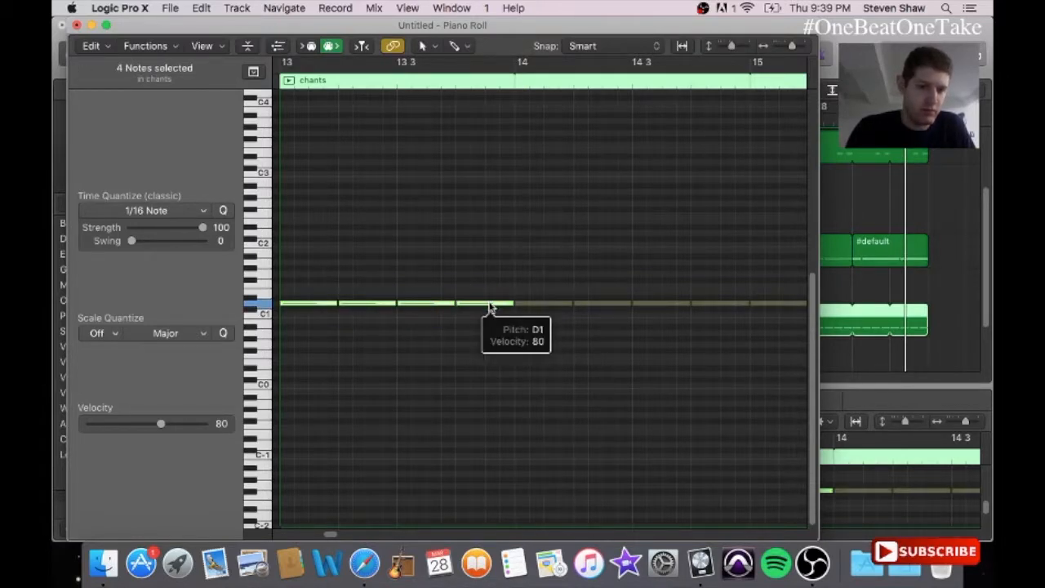
click(490, 306)
drag(489, 307, 493, 266)
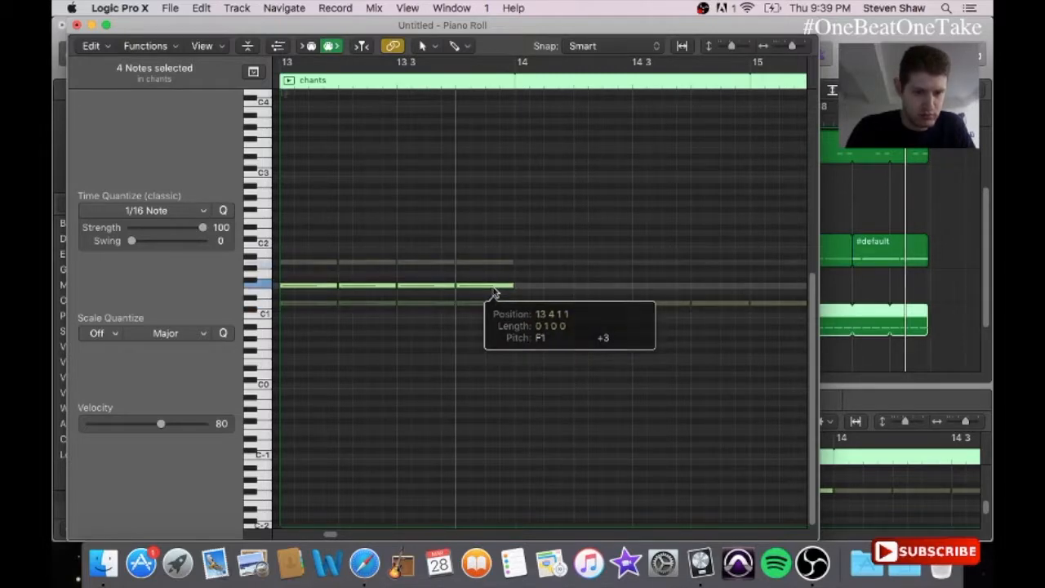
key(space)
click(77, 25)
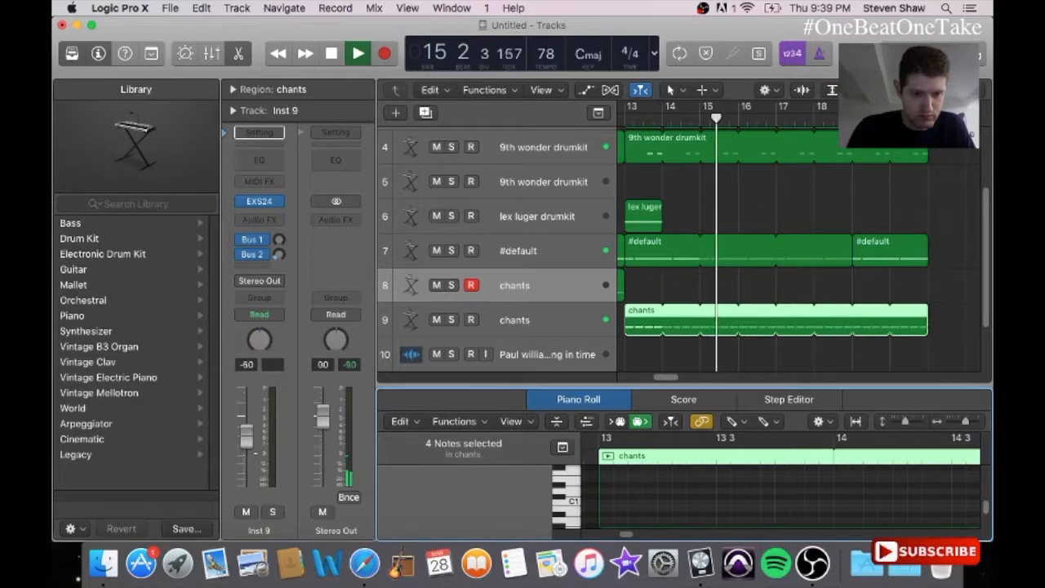
- Select the second chants track and open its region in a separate Piano Roll window
click(514, 319)
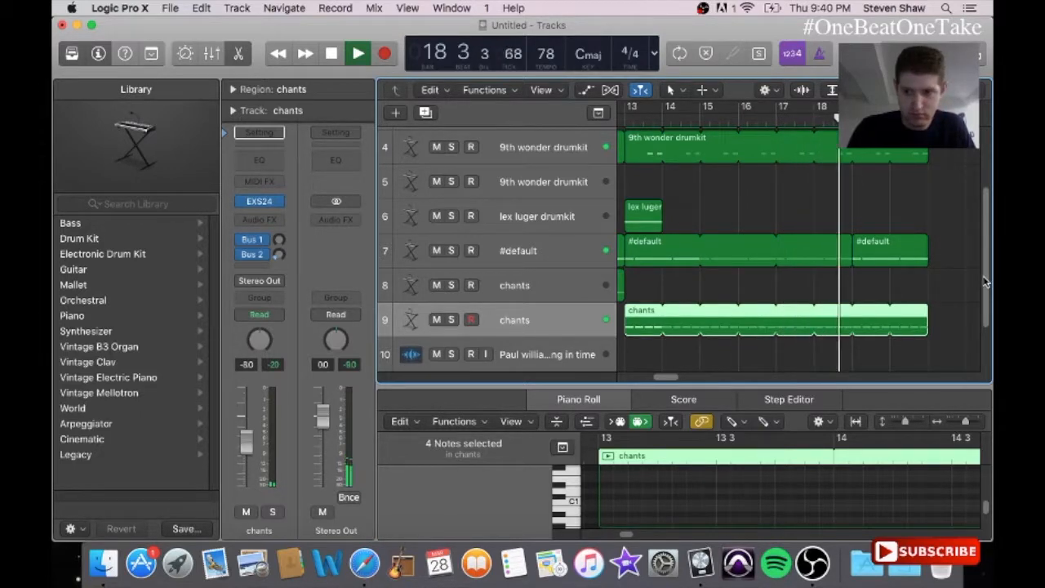
scroll(983, 281, up, 3)
scroll(671, 233, down, 3)
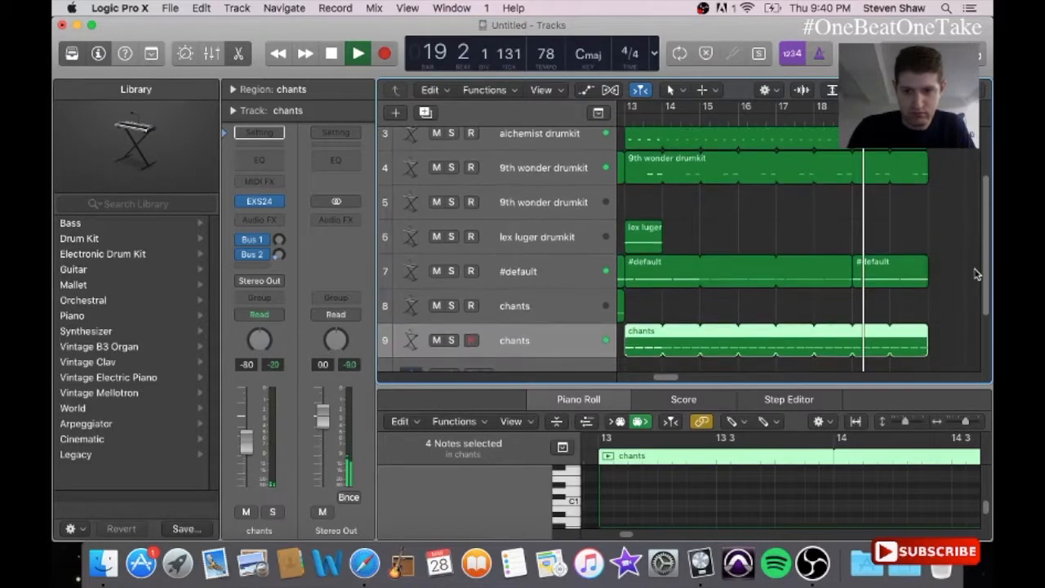
click(453, 8)
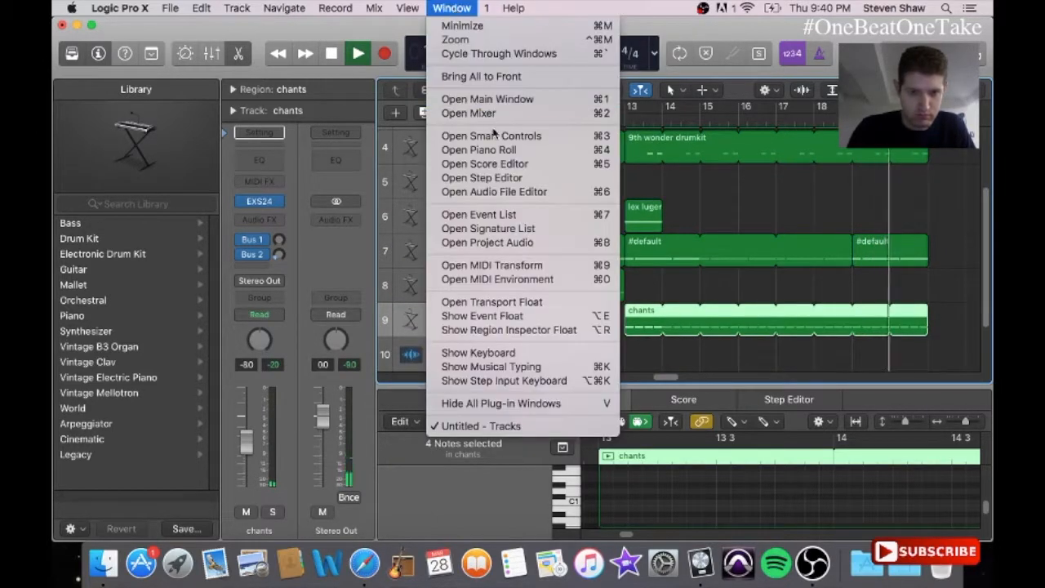
click(486, 145)
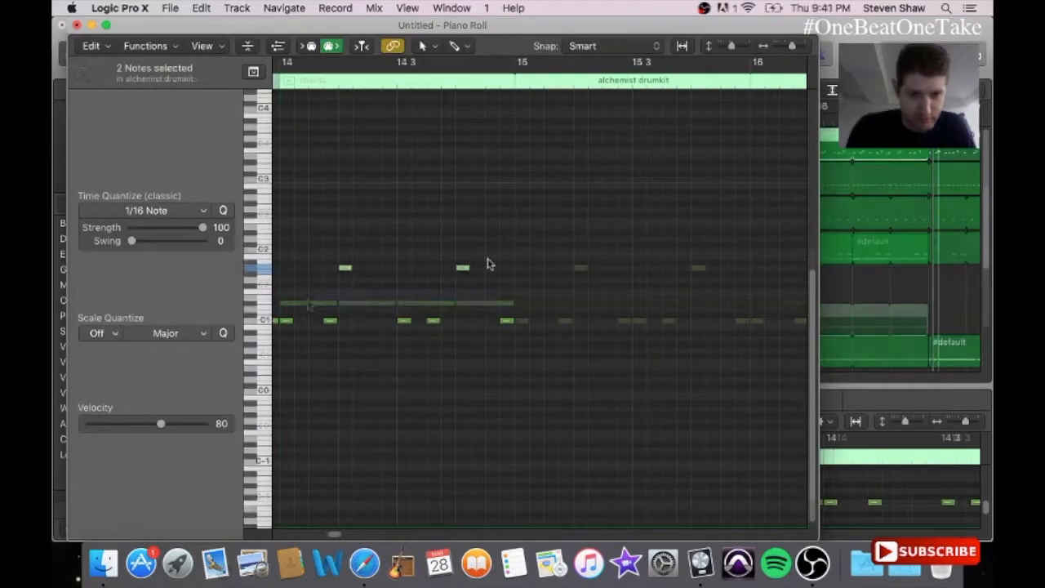
- Raise the four upper notes of the alchemist drumkit region at bar 13 to B1 and close the Piano Roll window
drag(397, 288, 754, 279)
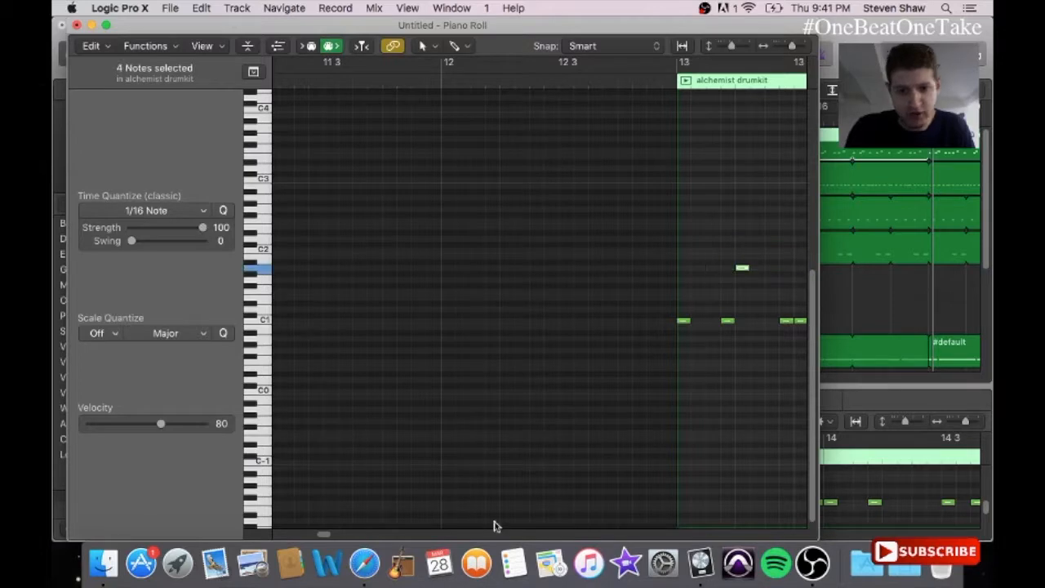
drag(326, 536, 332, 536)
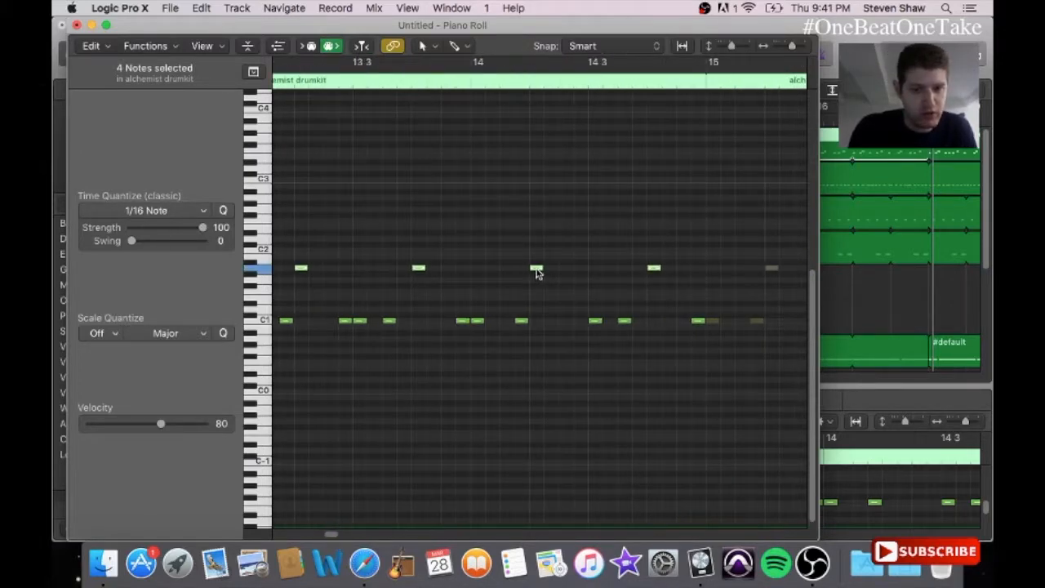
drag(537, 273, 537, 259)
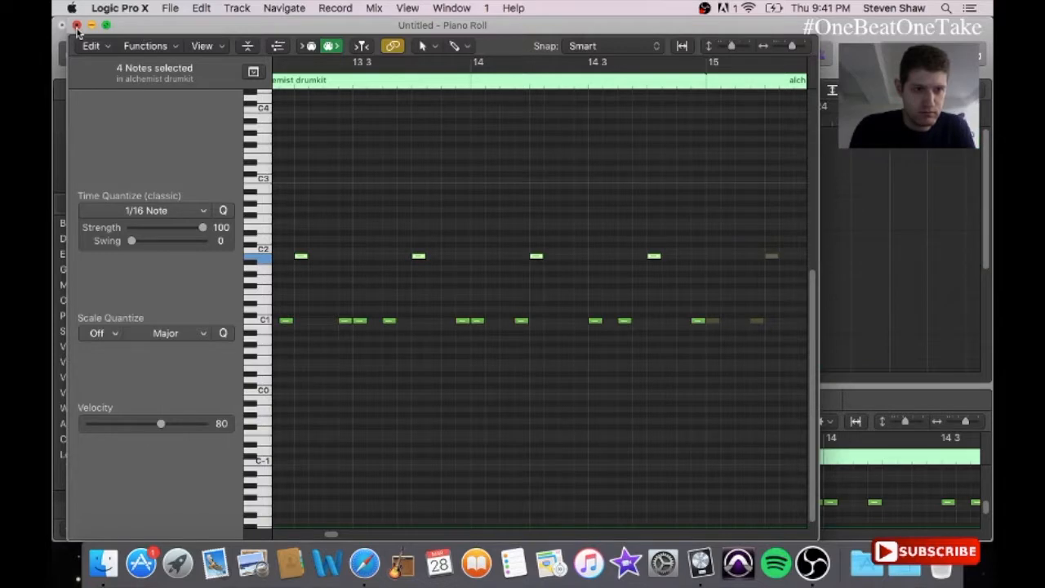
click(77, 27)
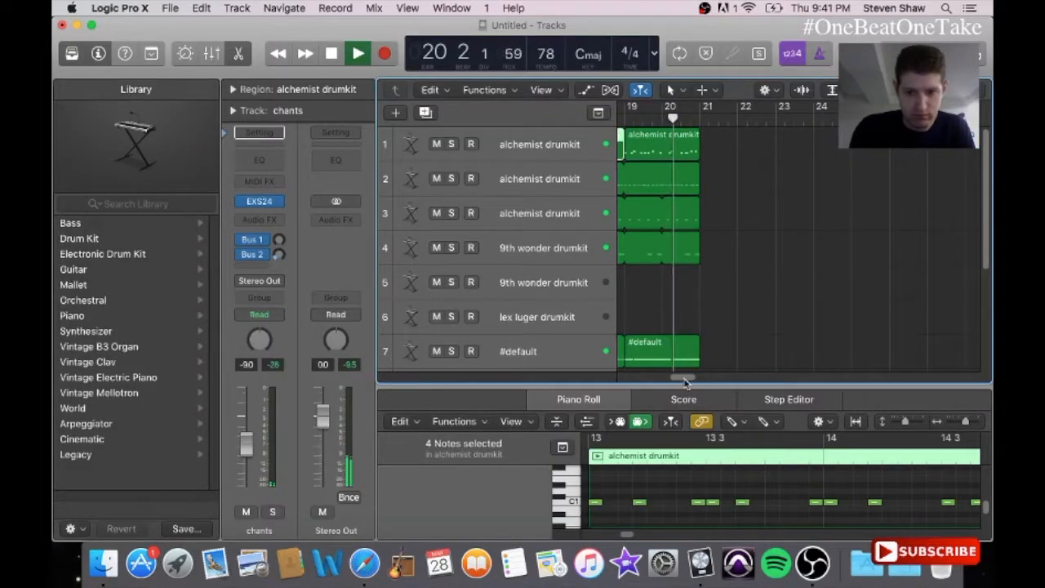
- Raise the same four upper notes of the bar 13 alchemist drumkit region by one semitone to C2, listen, and close the Piano Roll window
drag(683, 381, 661, 376)
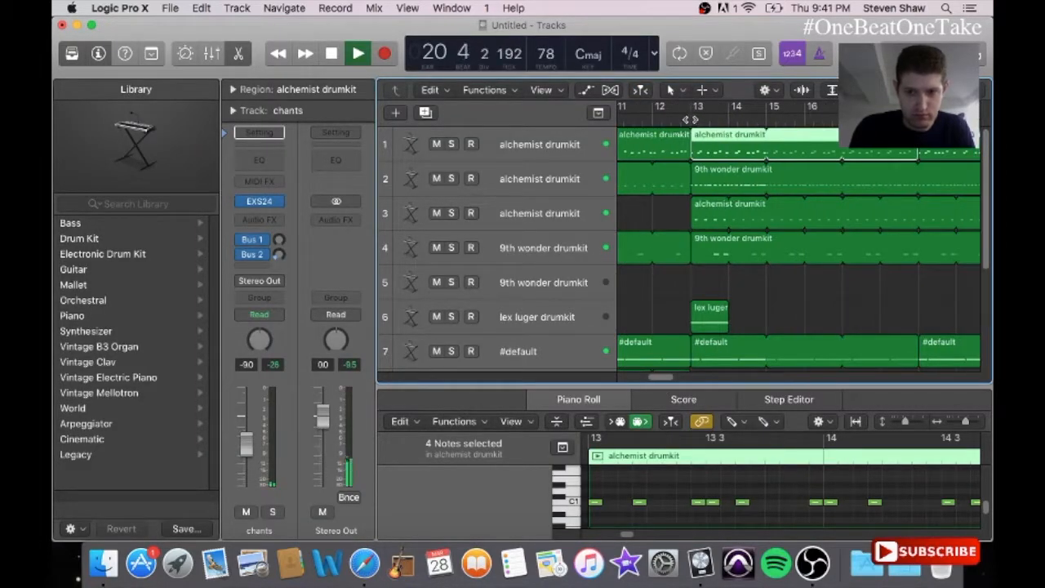
click(451, 8)
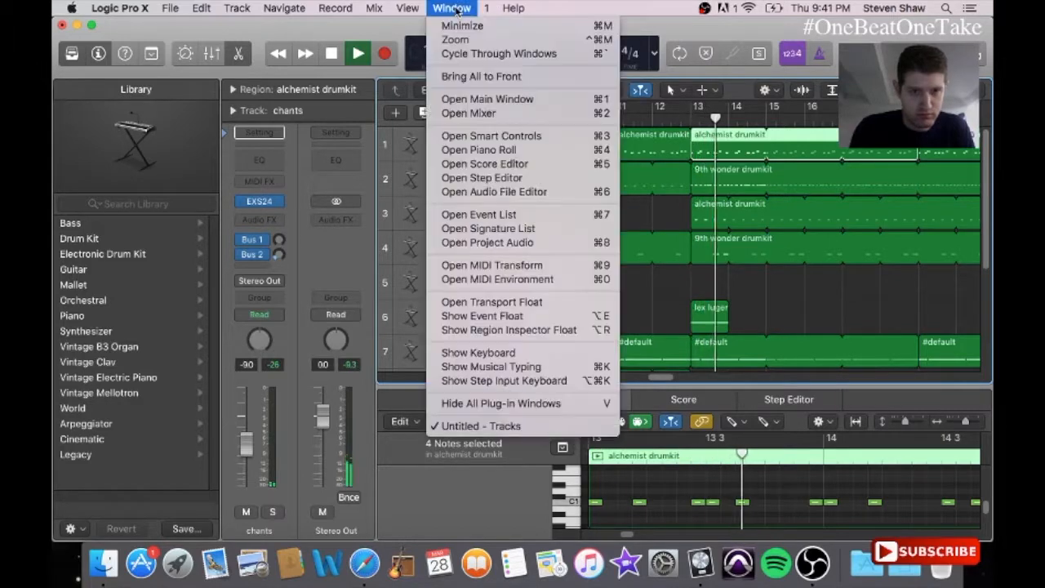
click(487, 149)
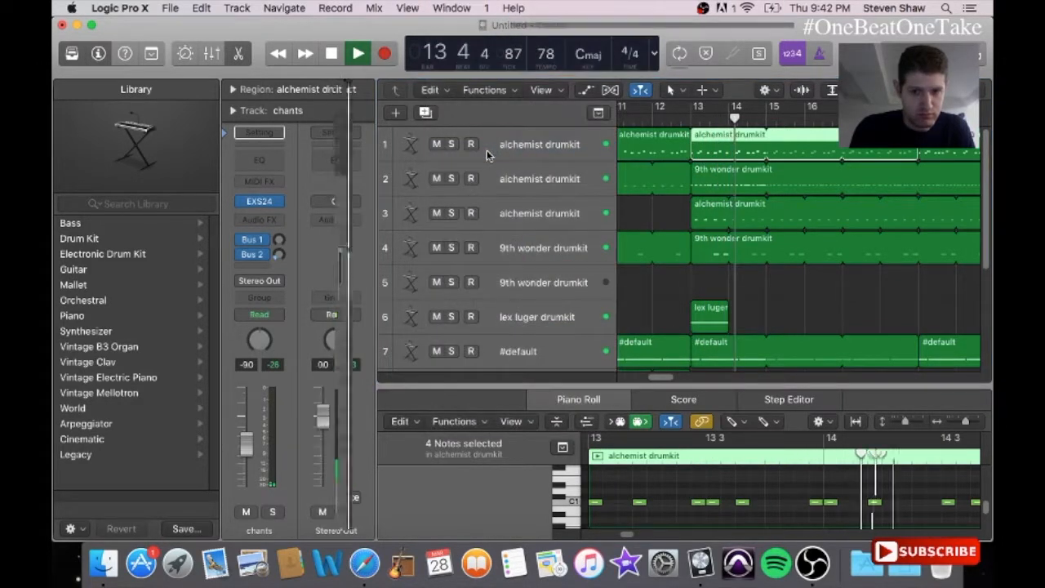
drag(464, 251, 465, 248)
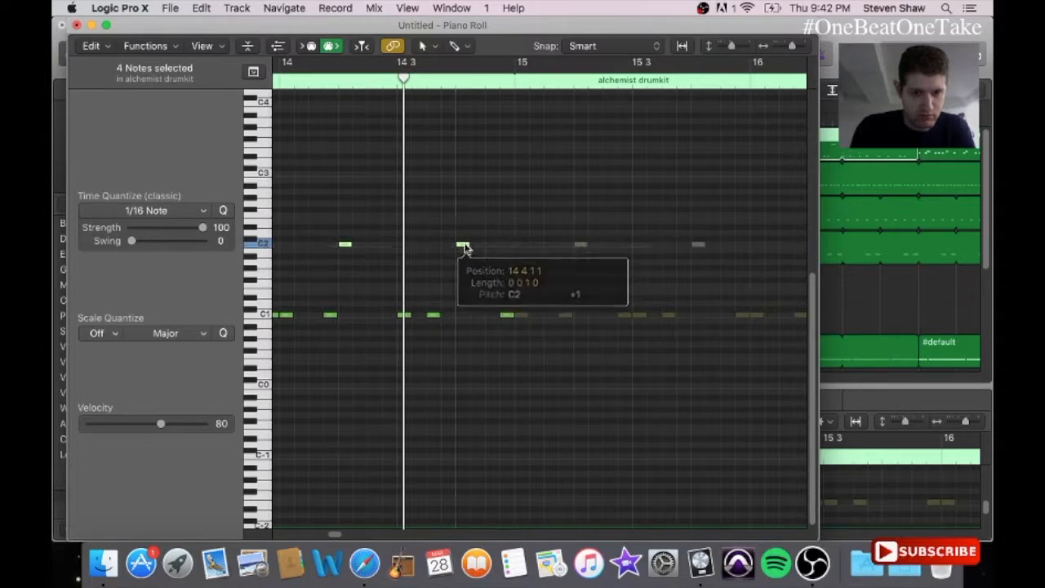
key(space)
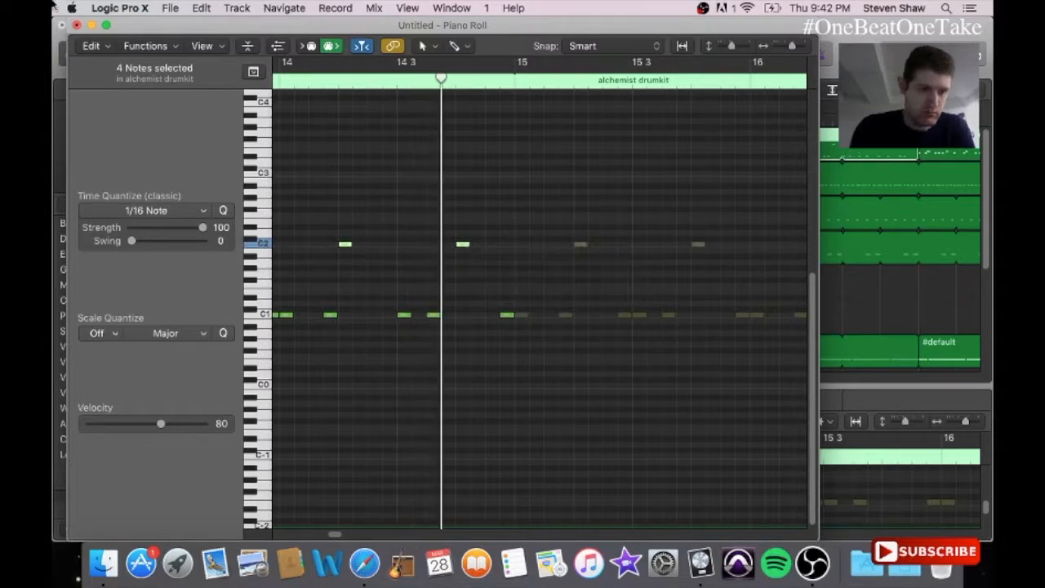
click(76, 26)
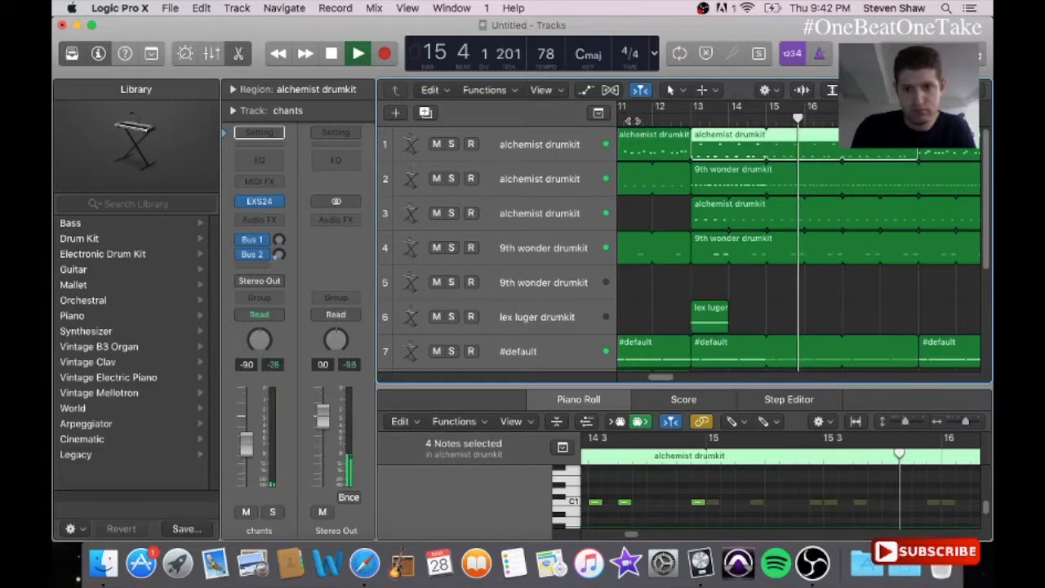
- Raise the nine upper notes of the alchemist drumkit region starting at bar 19 together to B1 and close the Piano Roll window
click(950, 159)
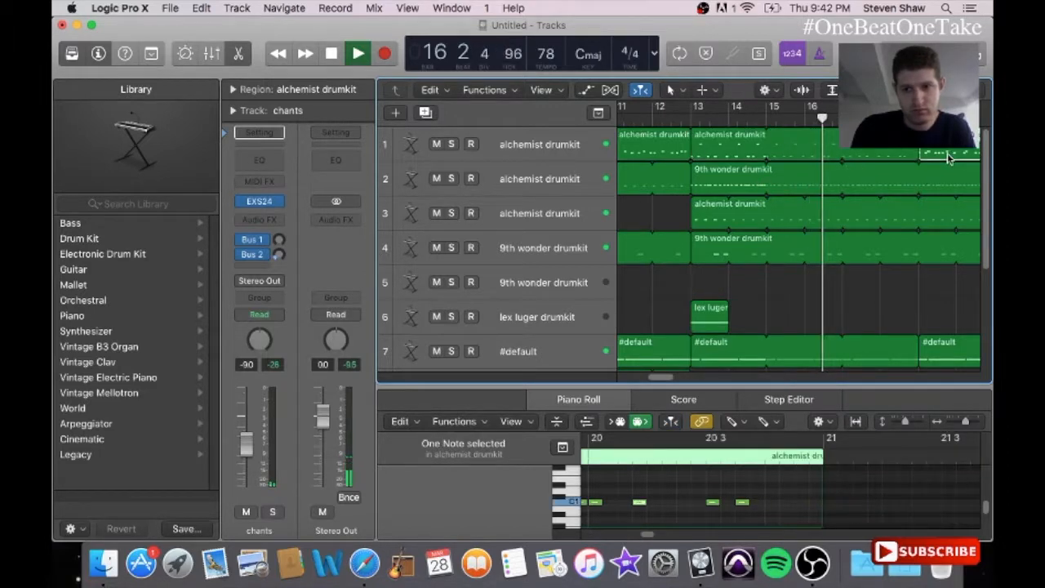
click(471, 8)
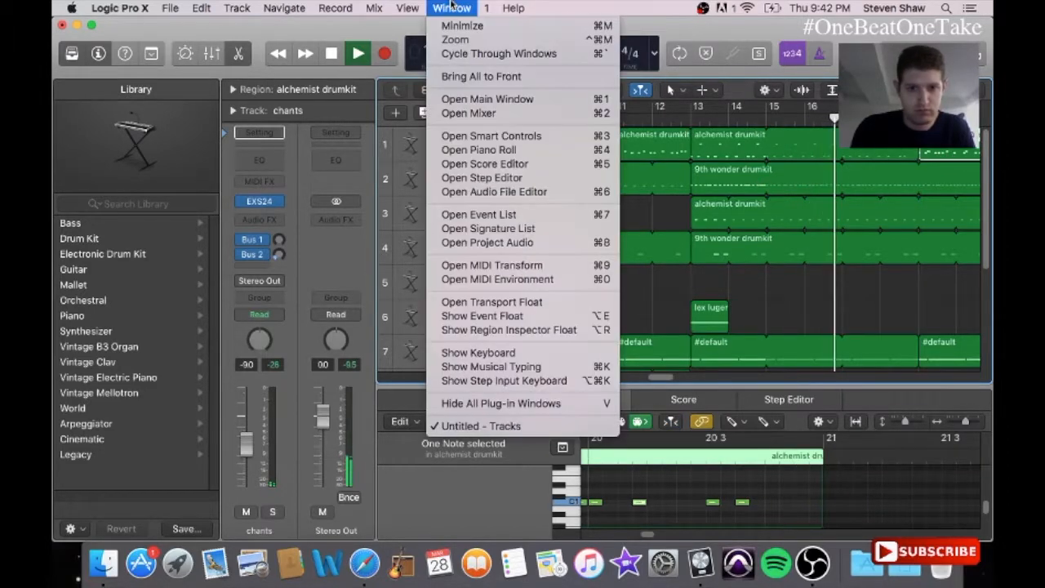
click(476, 153)
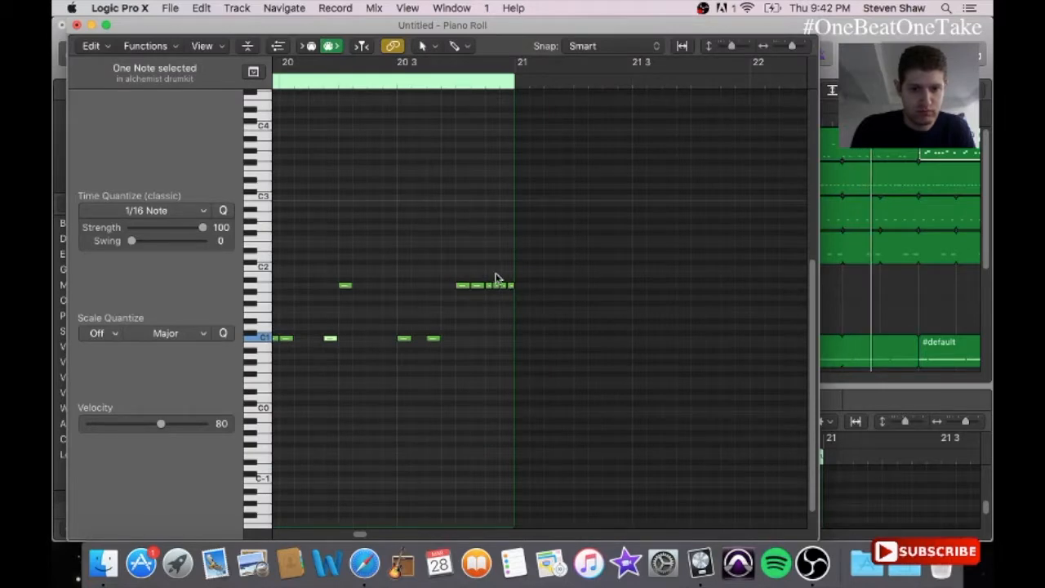
drag(486, 292, 509, 302)
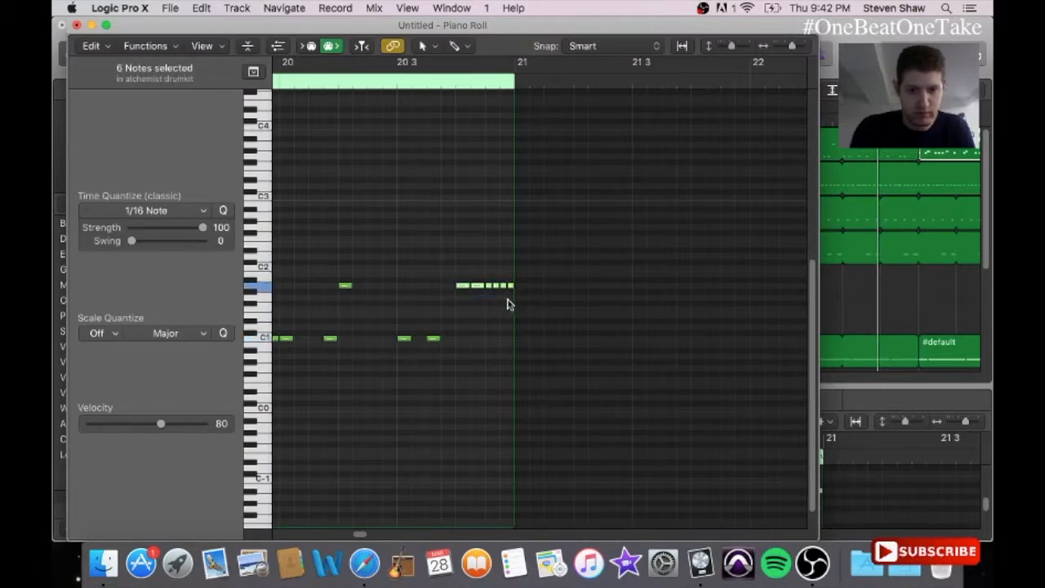
drag(390, 258, 290, 274)
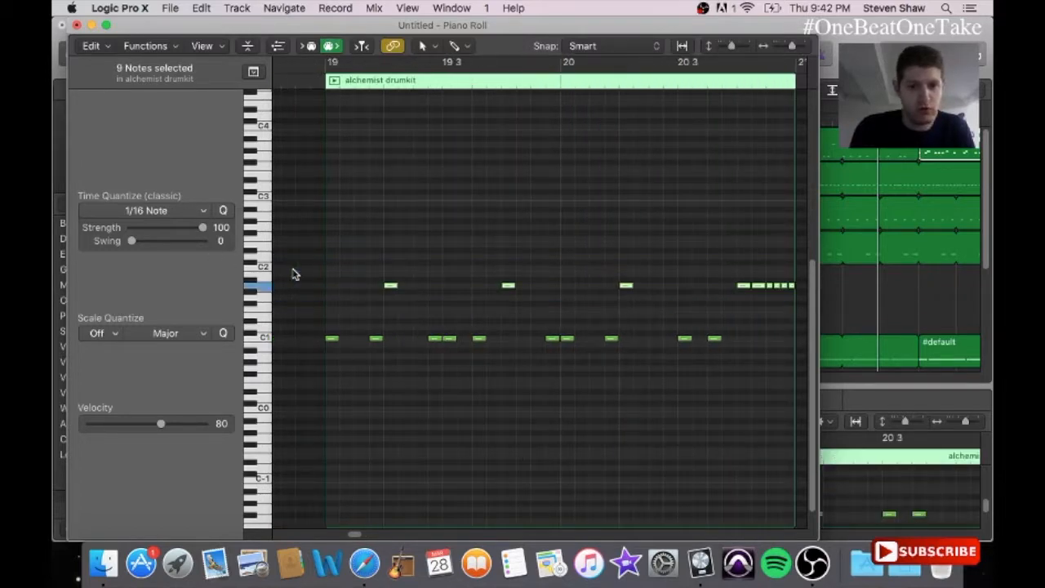
click(391, 286)
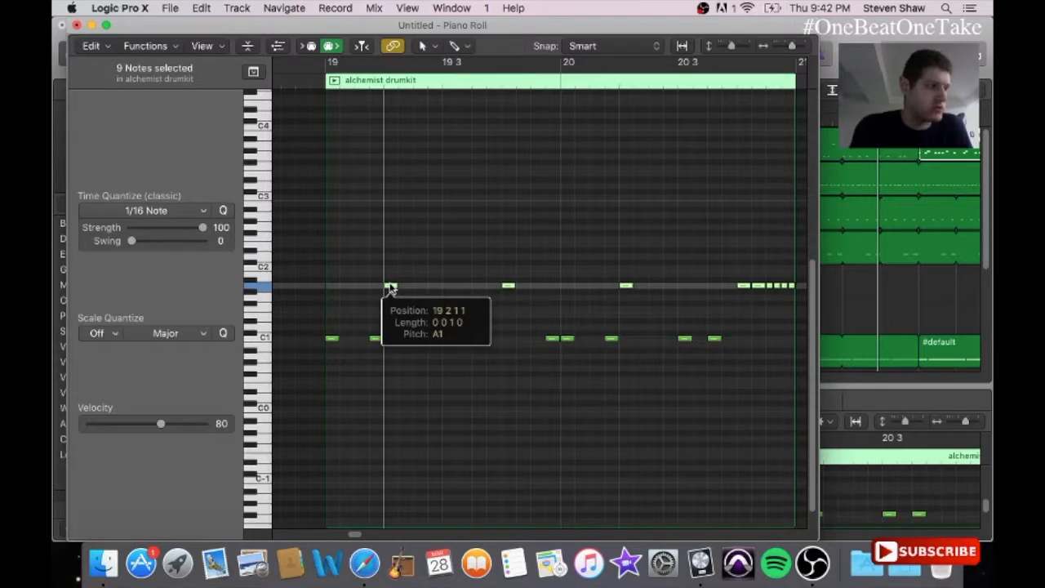
mouse_move(390, 287)
mouse_down()
mouse_move(392, 262)
mouse_move(390, 287)
mouse_move(389, 273)
mouse_up()
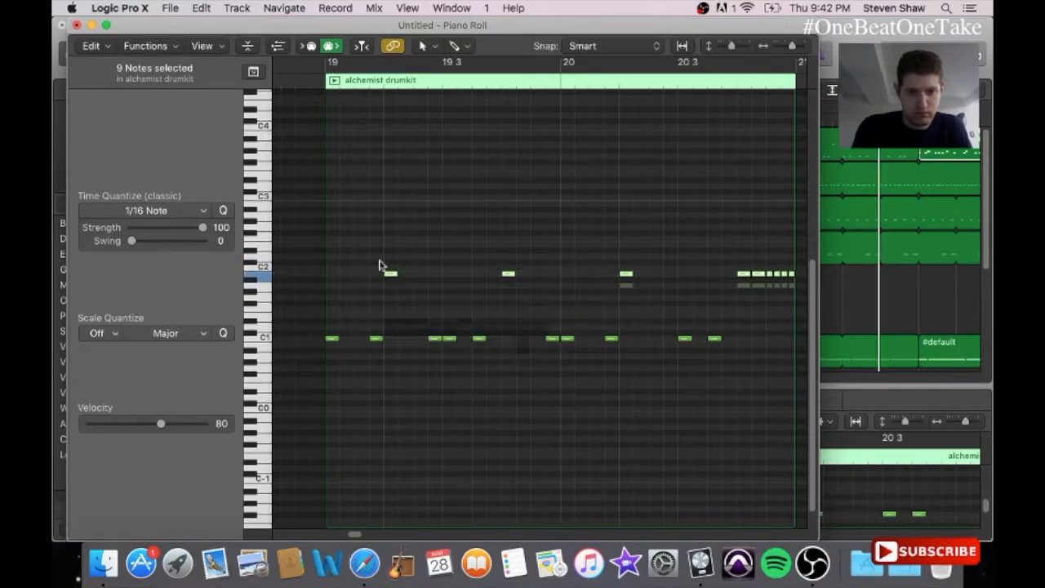
click(78, 25)
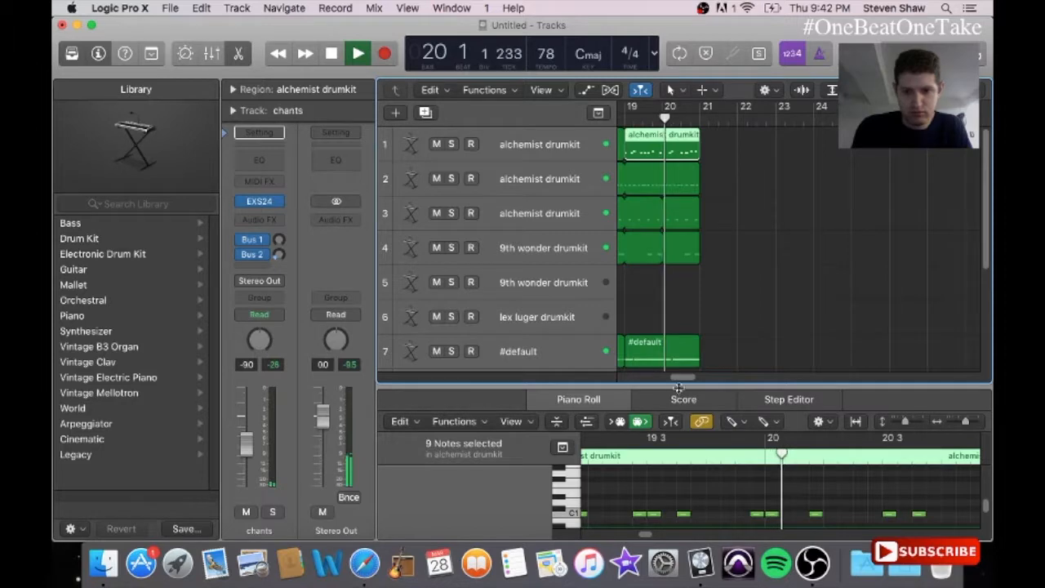
- Lower the four C2 notes of the bar 13 alchemist drumkit region slightly in the Piano Roll window and close it
drag(683, 378, 663, 378)
click(709, 146)
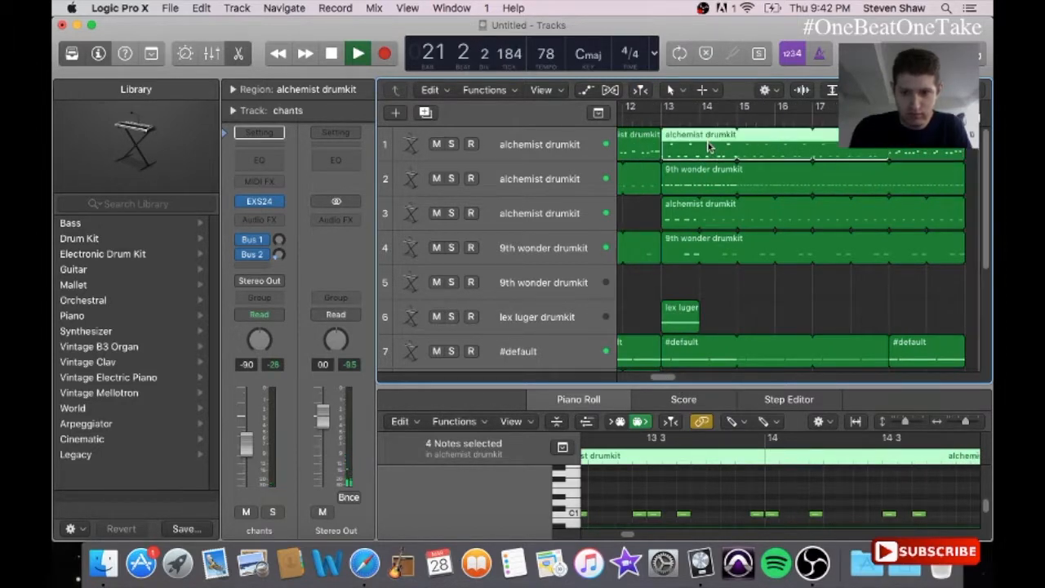
click(451, 7)
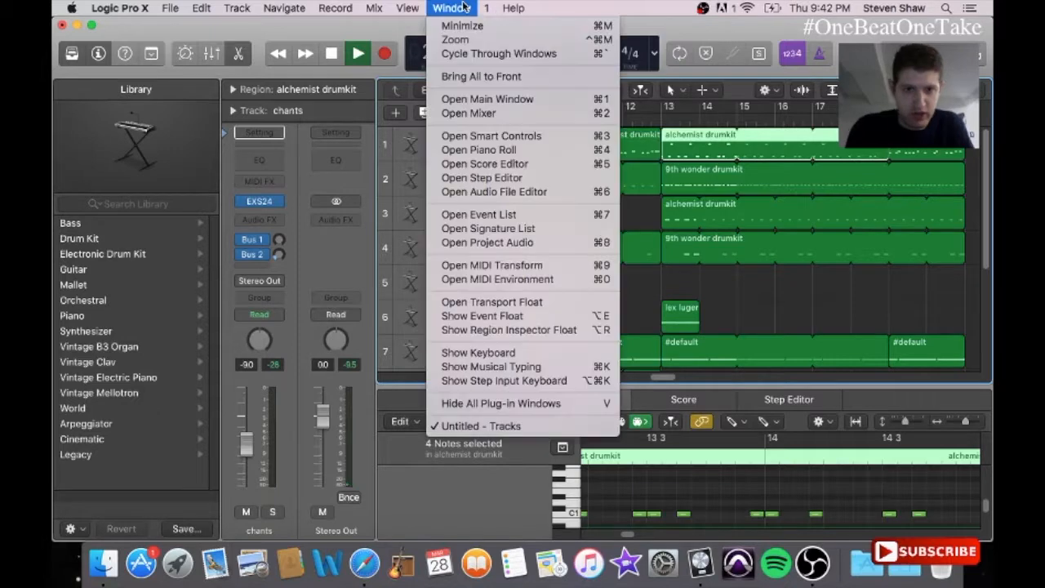
click(511, 149)
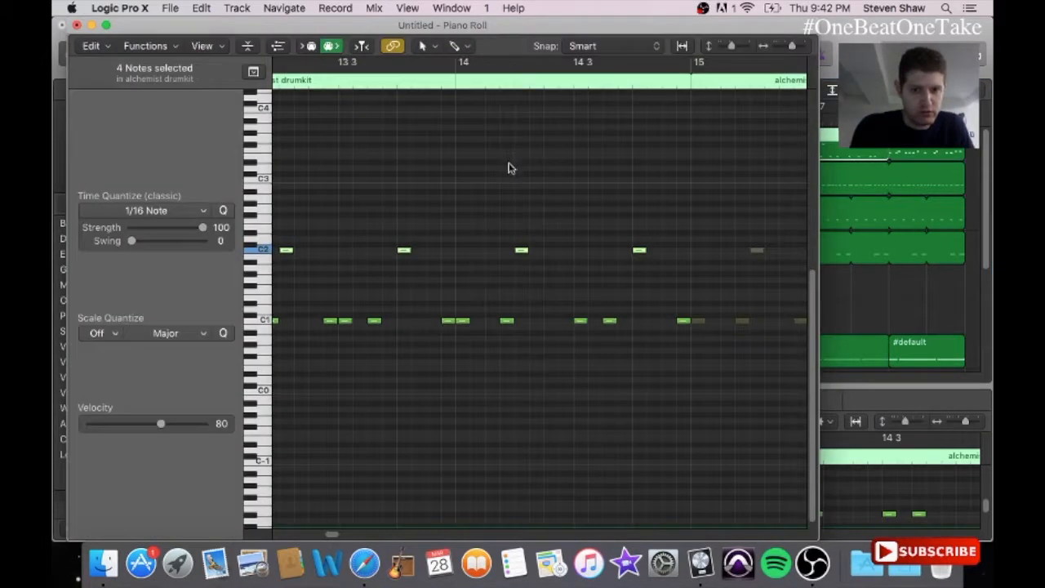
drag(639, 251, 638, 260)
click(77, 25)
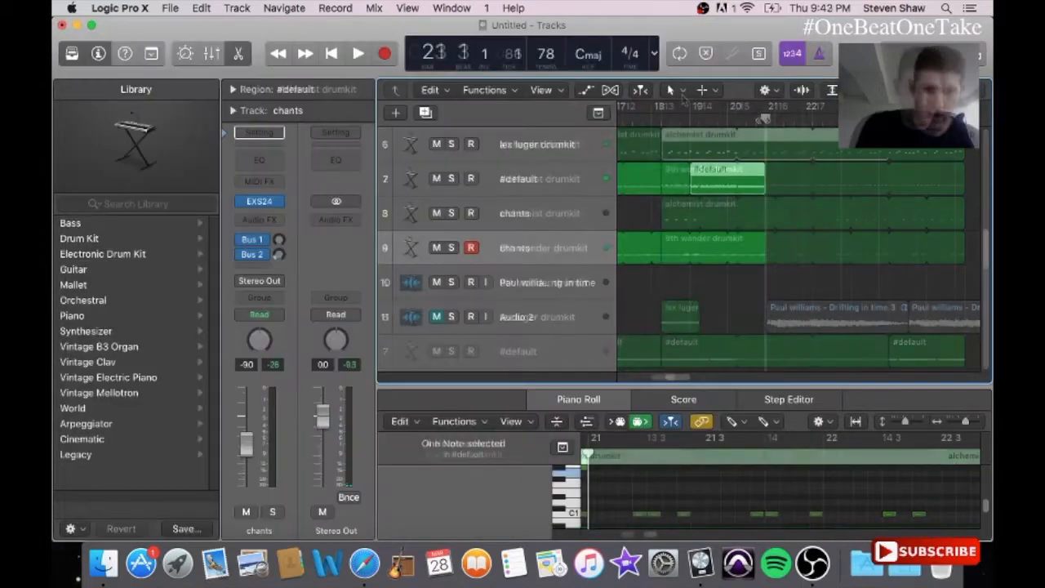
- Paste the copied region at bar 21 on the #default track and move that track below the two chants tracks
click(535, 180)
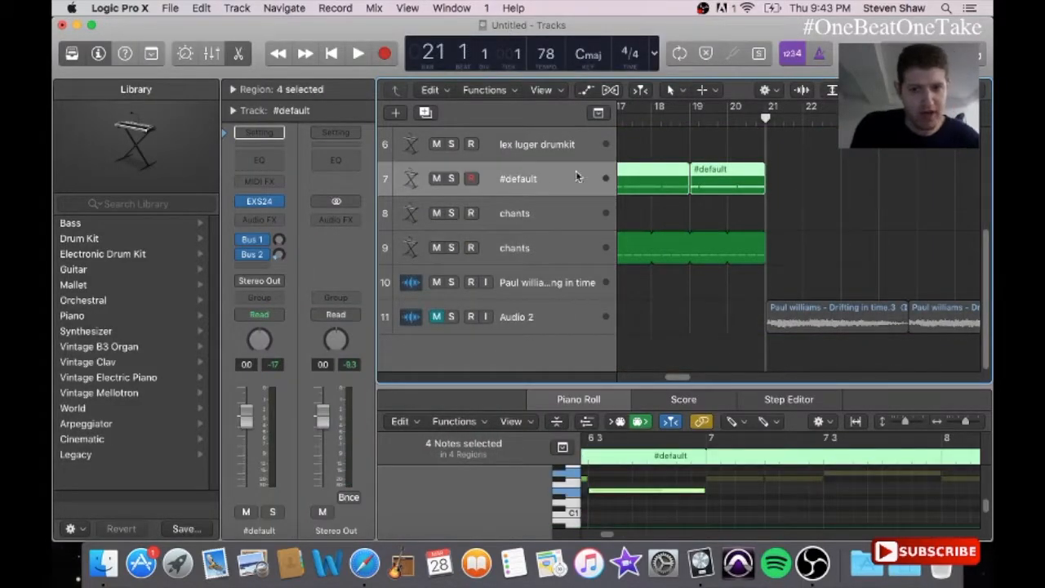
click(759, 143)
click(203, 7)
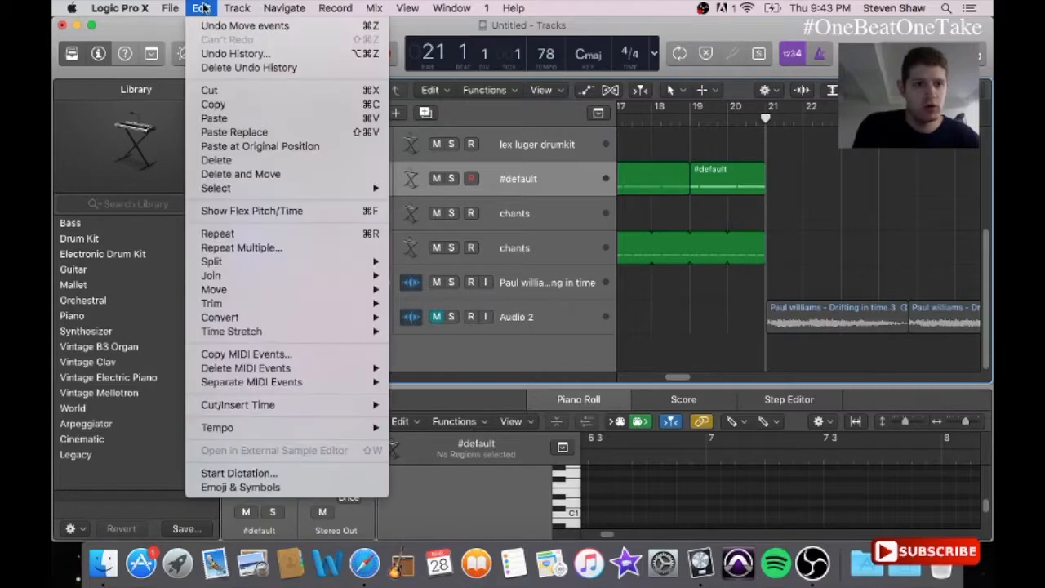
click(241, 121)
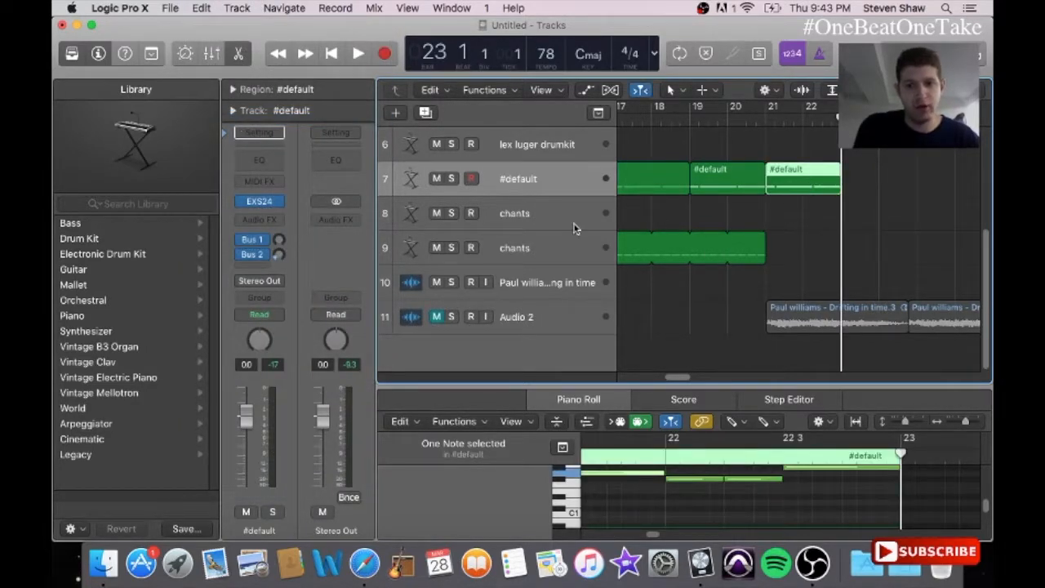
drag(530, 189, 544, 277)
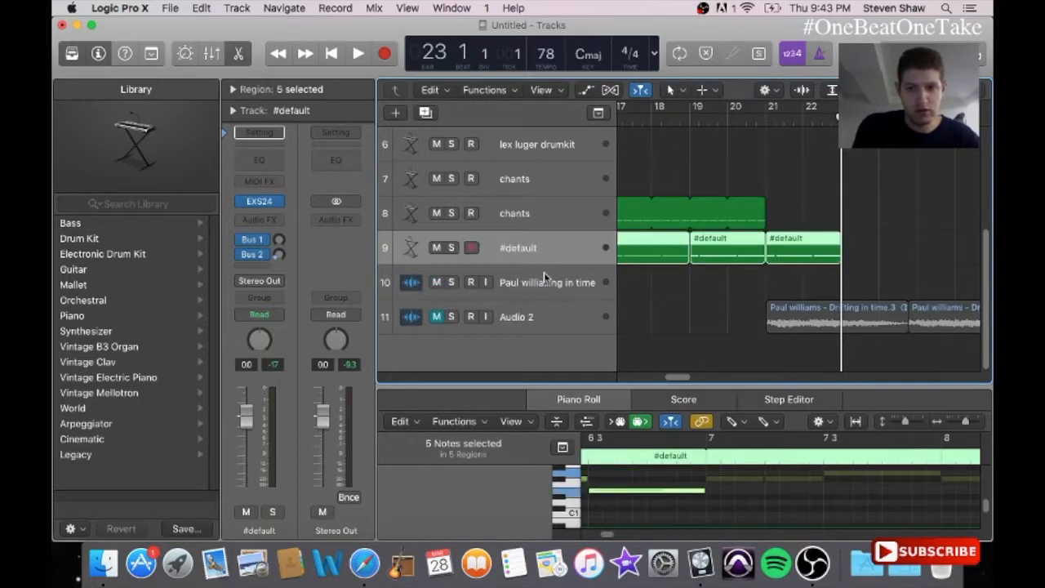
- Open the bar 21 #default region in a Piano Roll window and raise its four short F#1 notes by three semitones
mouse_move(678, 374)
mouse_down()
mouse_move(626, 375)
mouse_move(680, 377)
mouse_up()
click(850, 262)
click(763, 241)
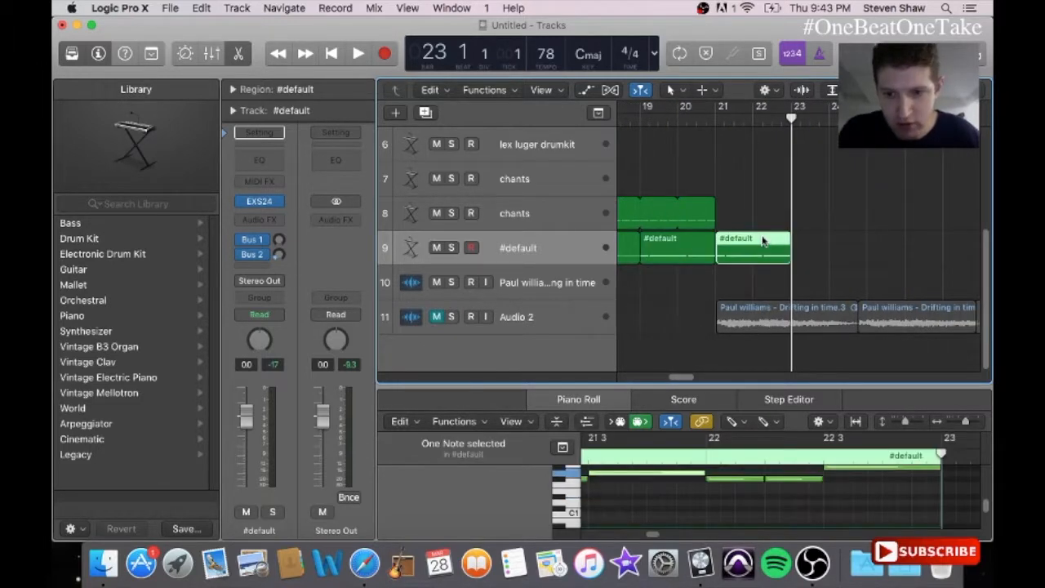
click(438, 10)
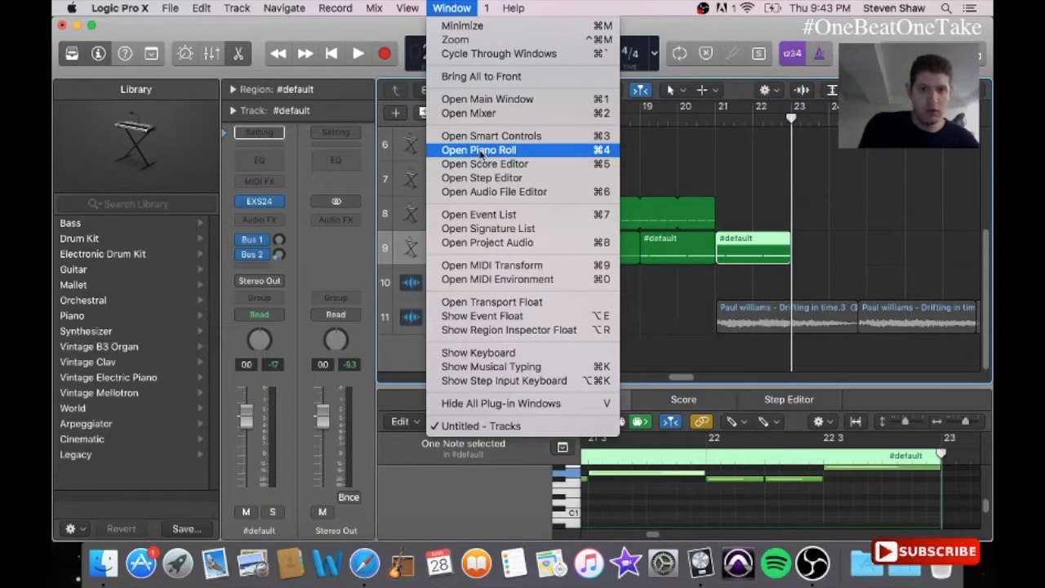
click(481, 145)
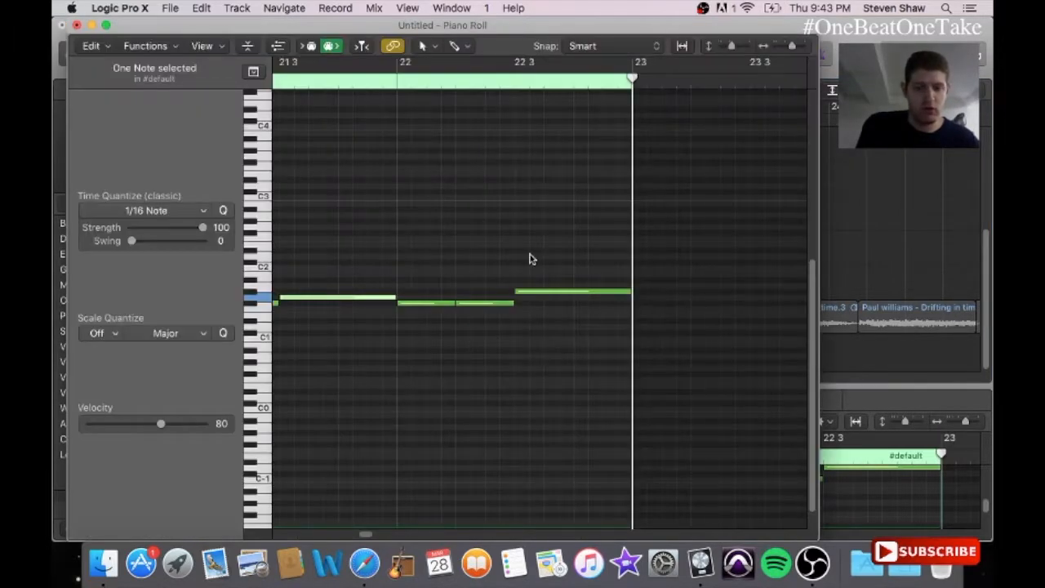
drag(434, 267, 270, 260)
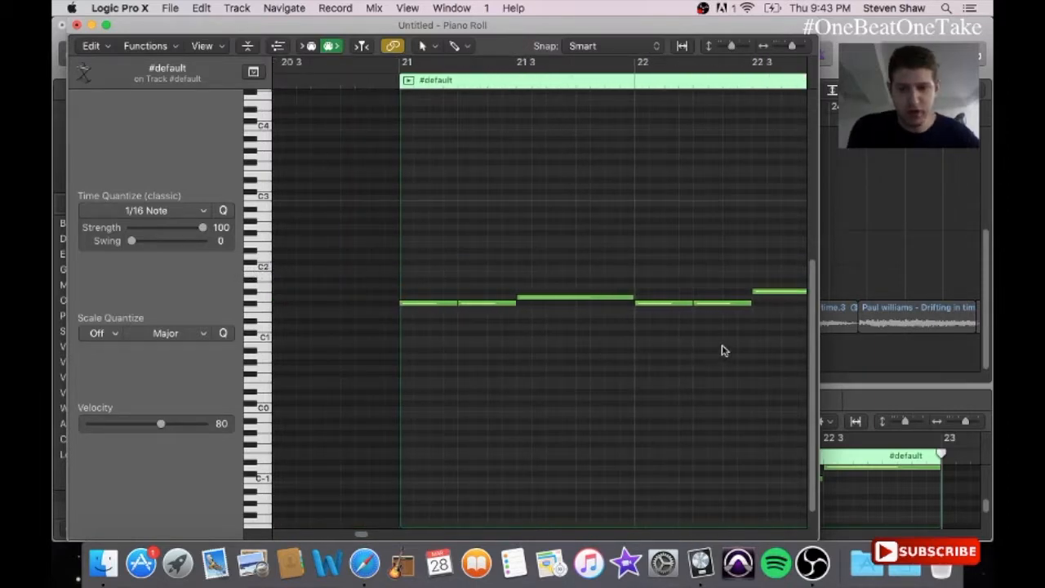
drag(722, 350, 422, 305)
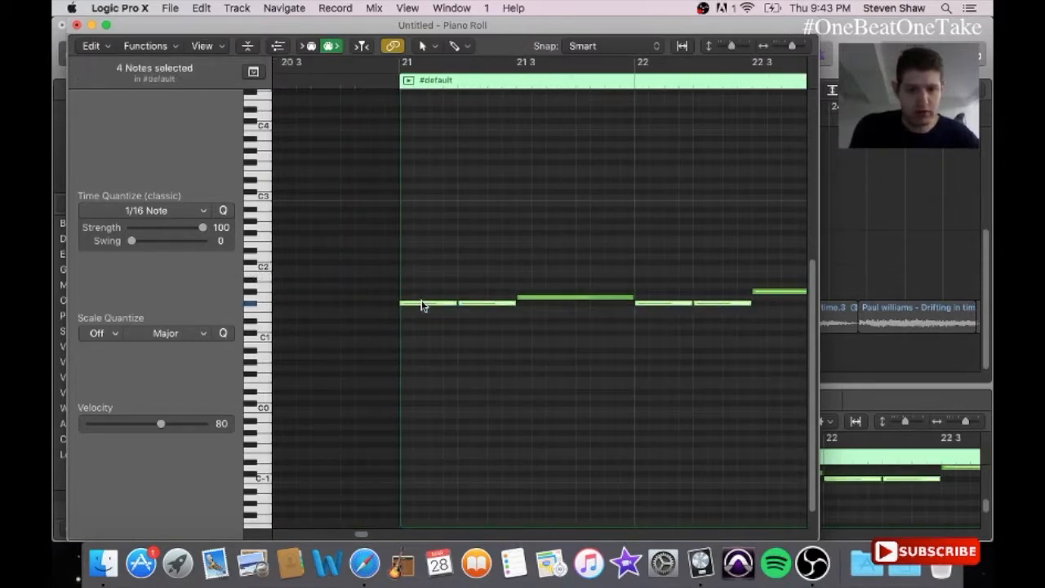
click(422, 304)
click(422, 304)
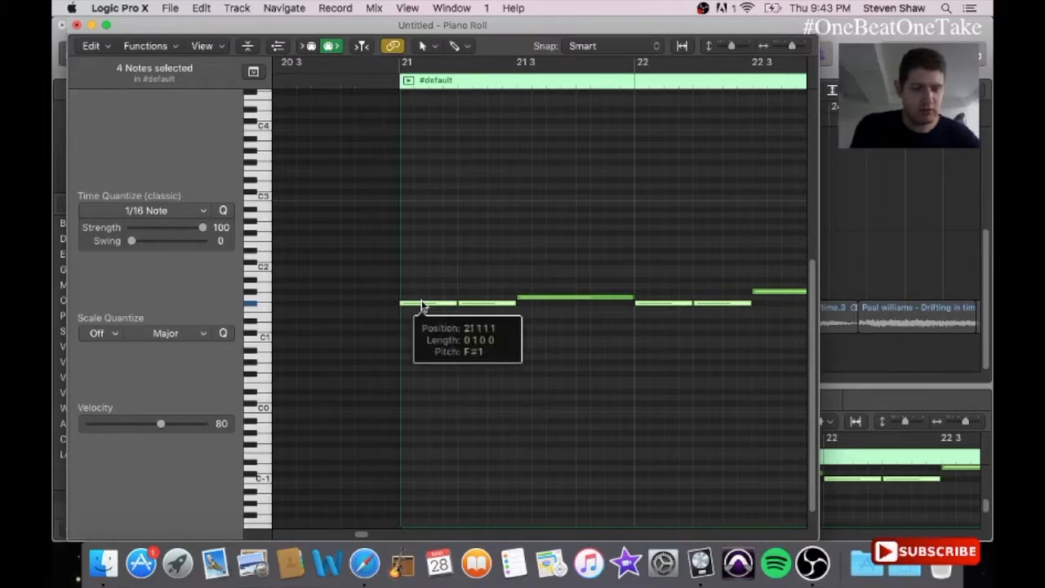
drag(422, 306, 447, 286)
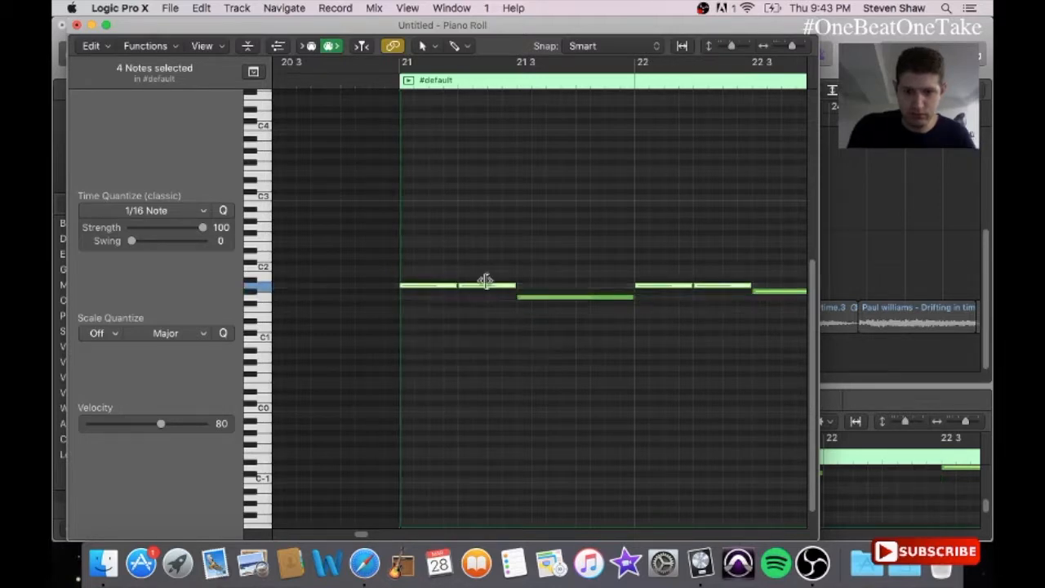
- Raise the long bar 21 note to A#1, lower the last long note of bar 22 to G1, and close the Piano Roll window
mouse_move(559, 297)
mouse_down()
mouse_move(555, 276)
mouse_move(555, 285)
mouse_up()
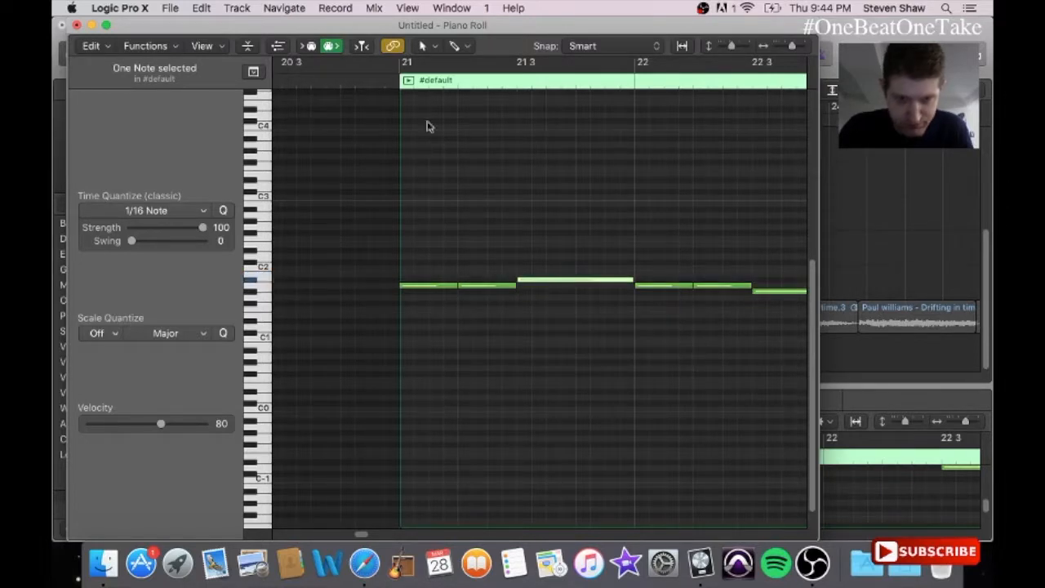
key(space)
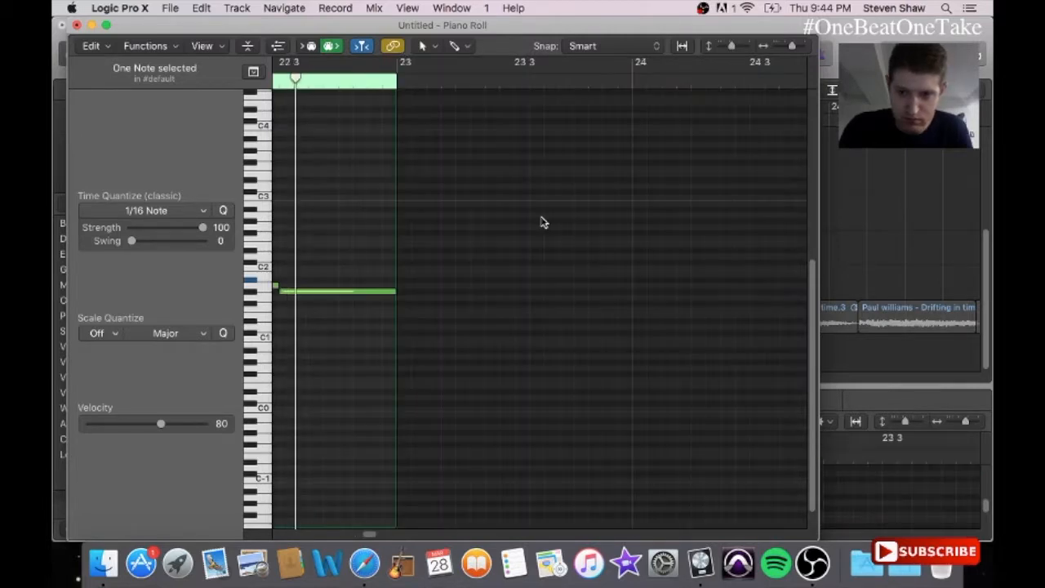
mouse_move(357, 293)
mouse_down()
mouse_move(359, 273)
mouse_move(358, 284)
mouse_up()
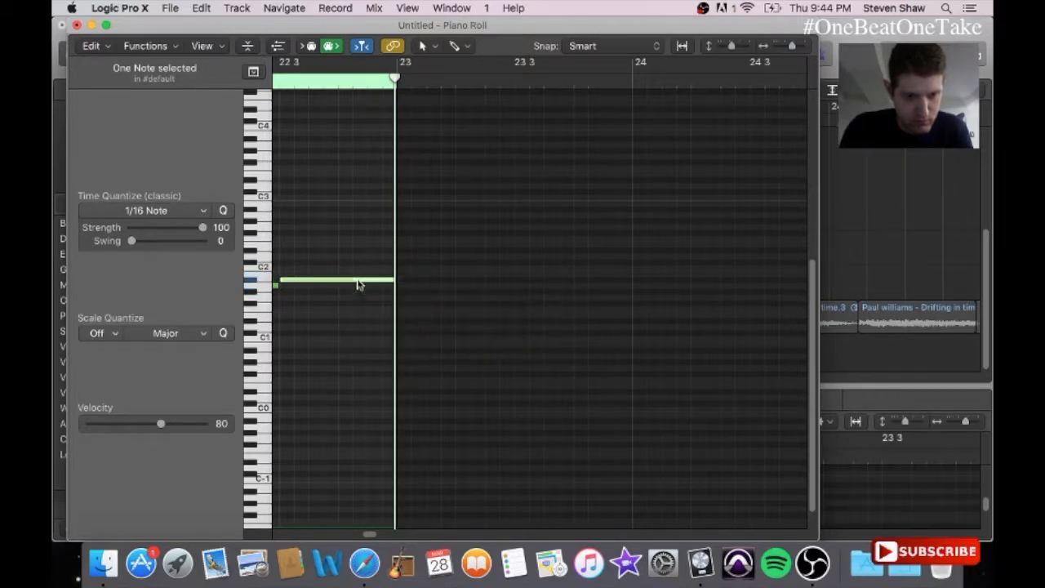
scroll(368, 534, left, 10)
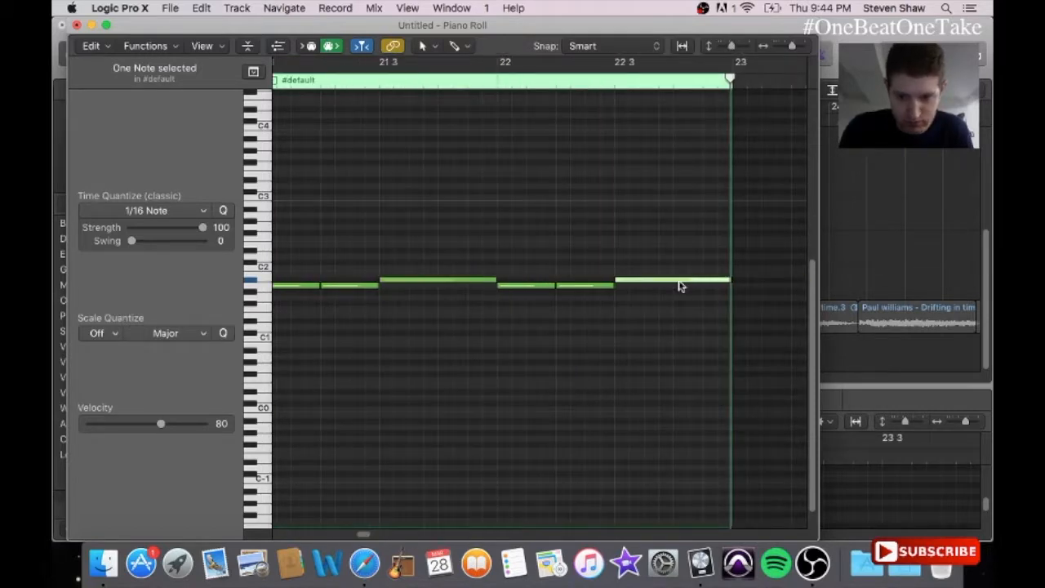
drag(679, 285, 679, 303)
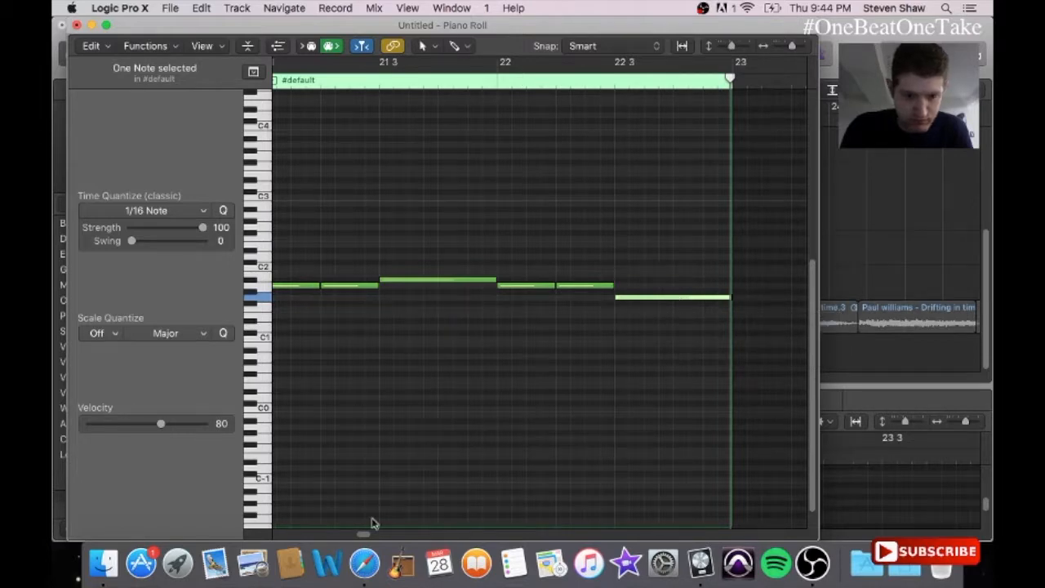
scroll(367, 537, left, 5)
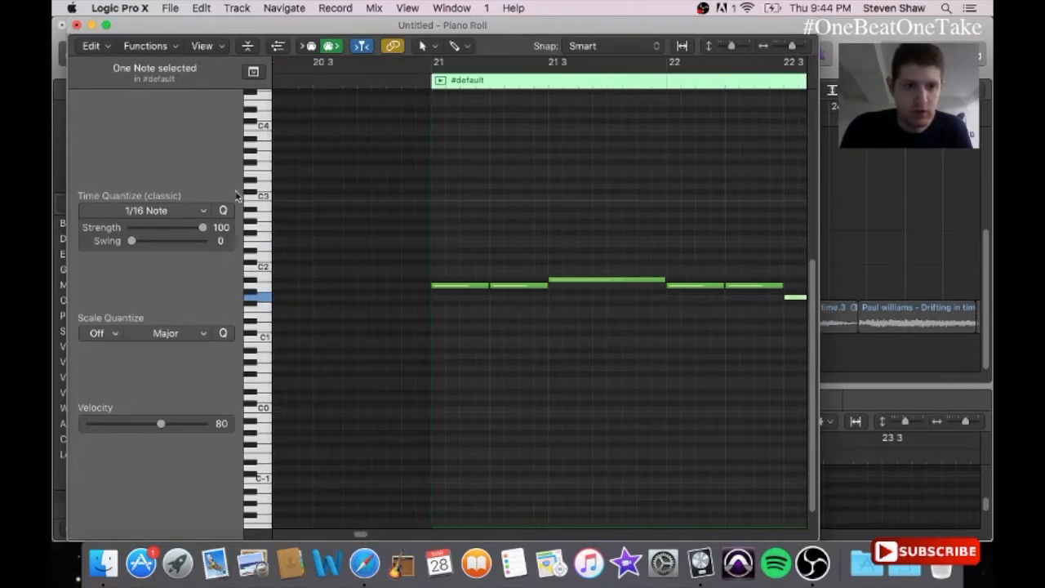
click(76, 24)
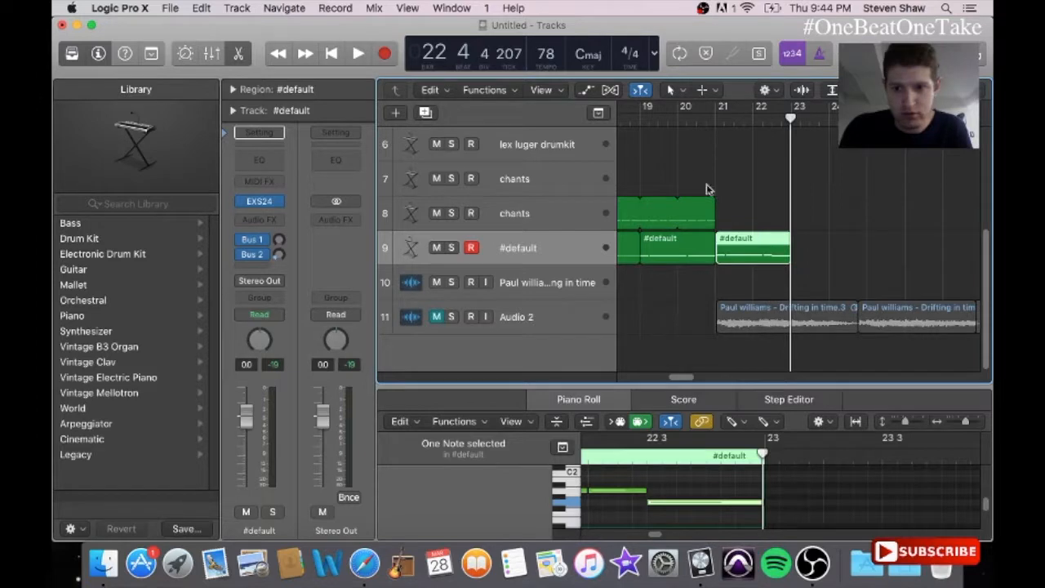
- Play back the arrangement through bar 21 and loop the #default region that starts there
double_click(680, 116)
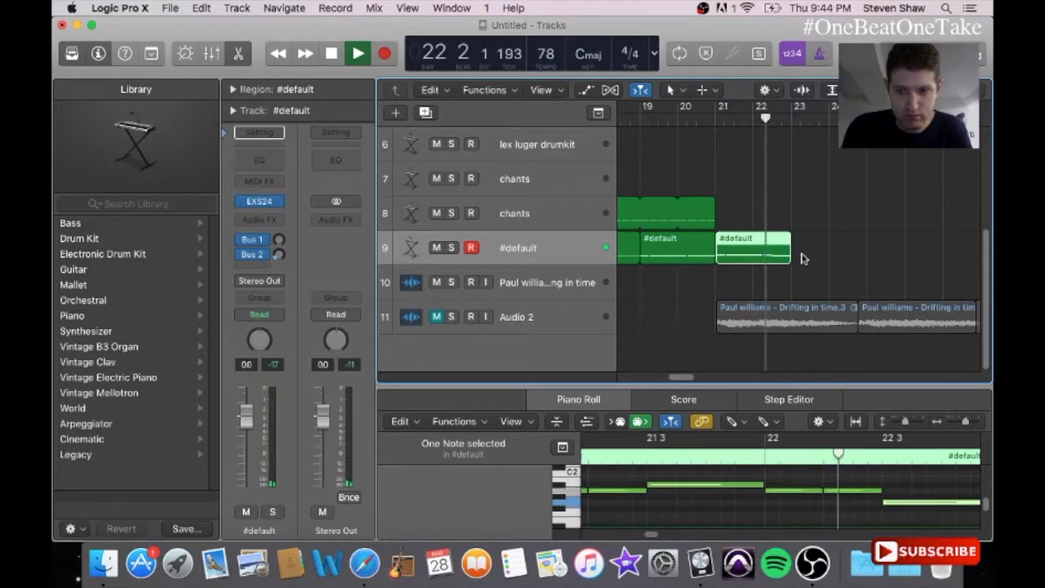
key(l)
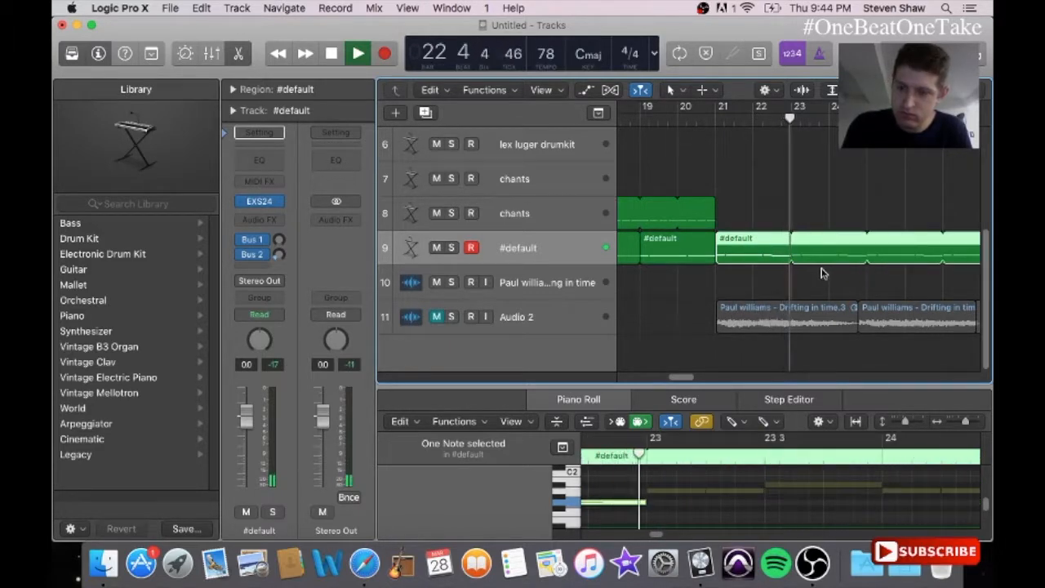
- Copy the lex luger drumkit region from bar 13 and paste it at bar 21 on its own track
drag(681, 376, 668, 380)
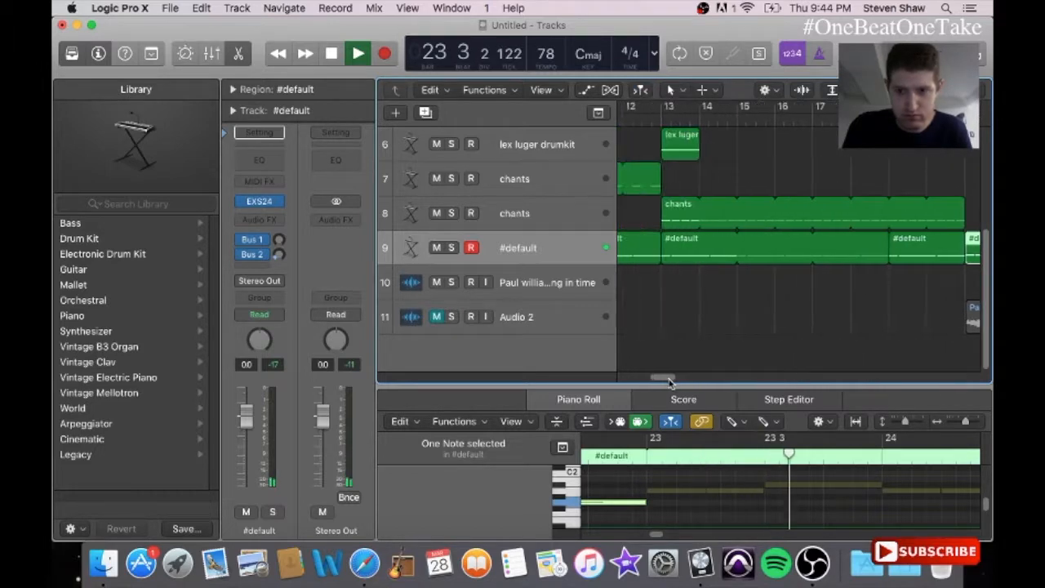
click(562, 143)
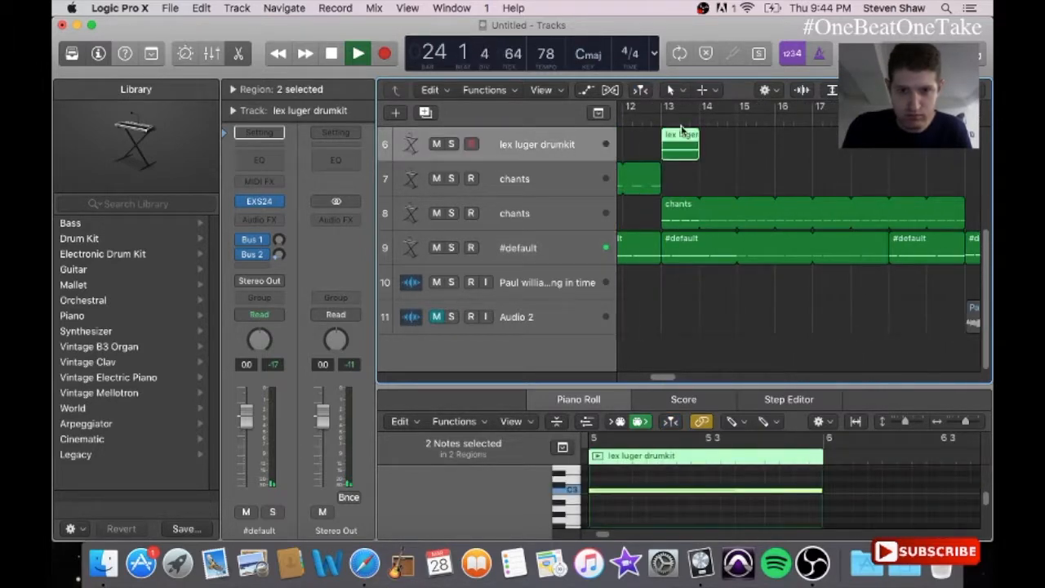
click(204, 8)
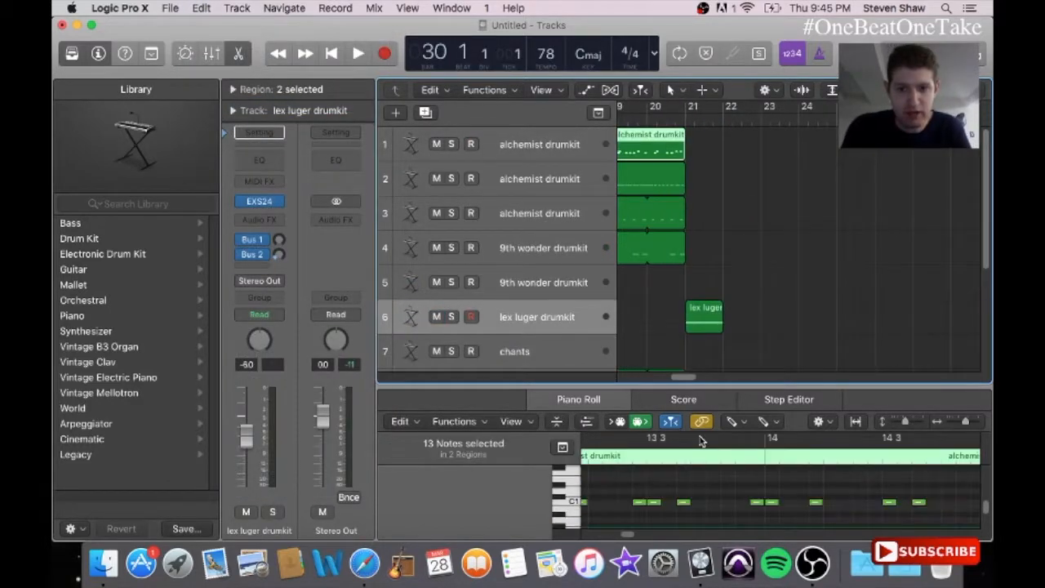
- Copy the alchemist drumkit region that starts at bar 5 on track 1
drag(690, 381, 628, 379)
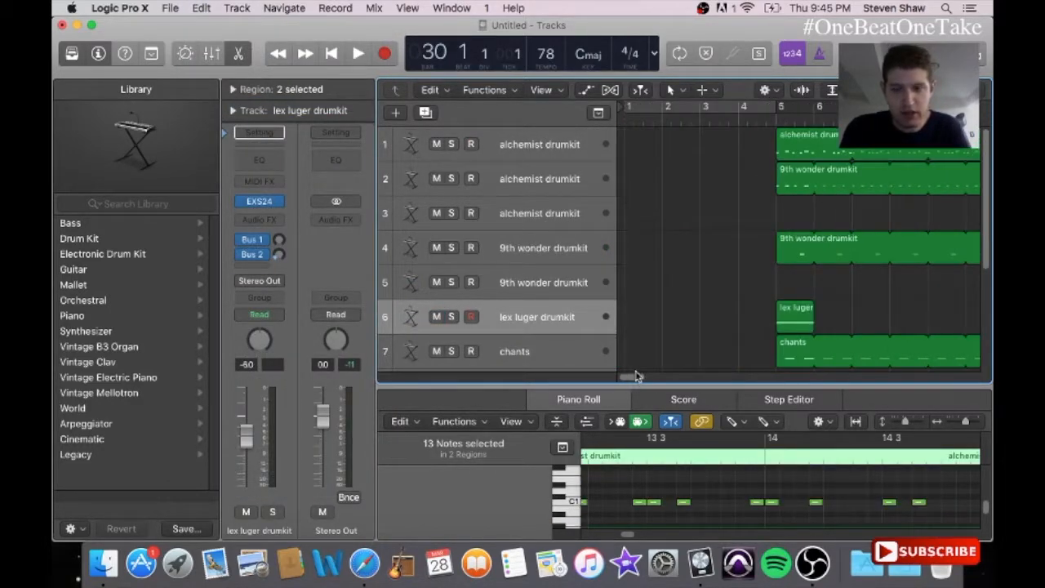
drag(759, 155, 816, 147)
drag(884, 149, 881, 150)
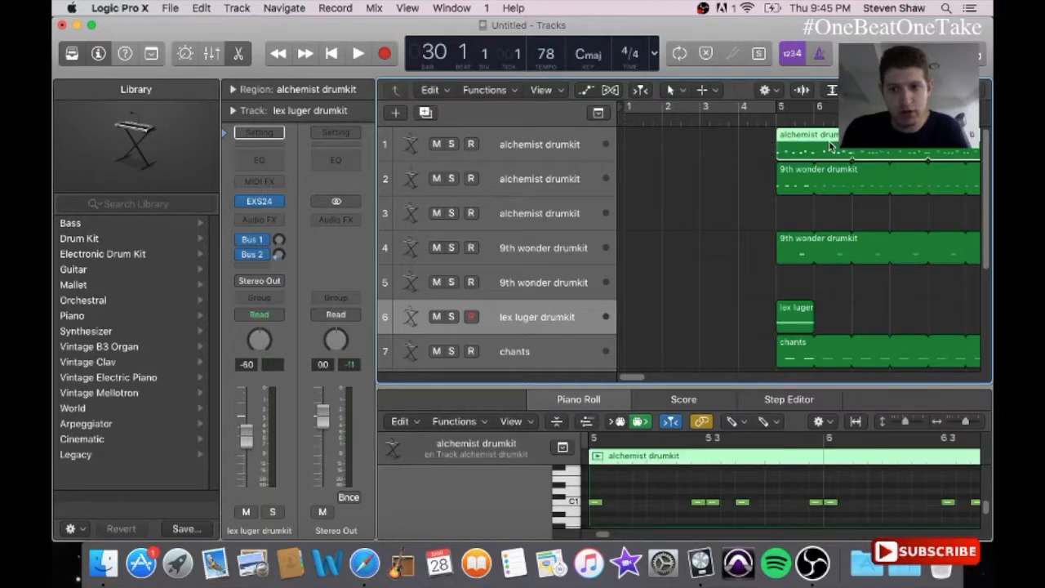
click(201, 9)
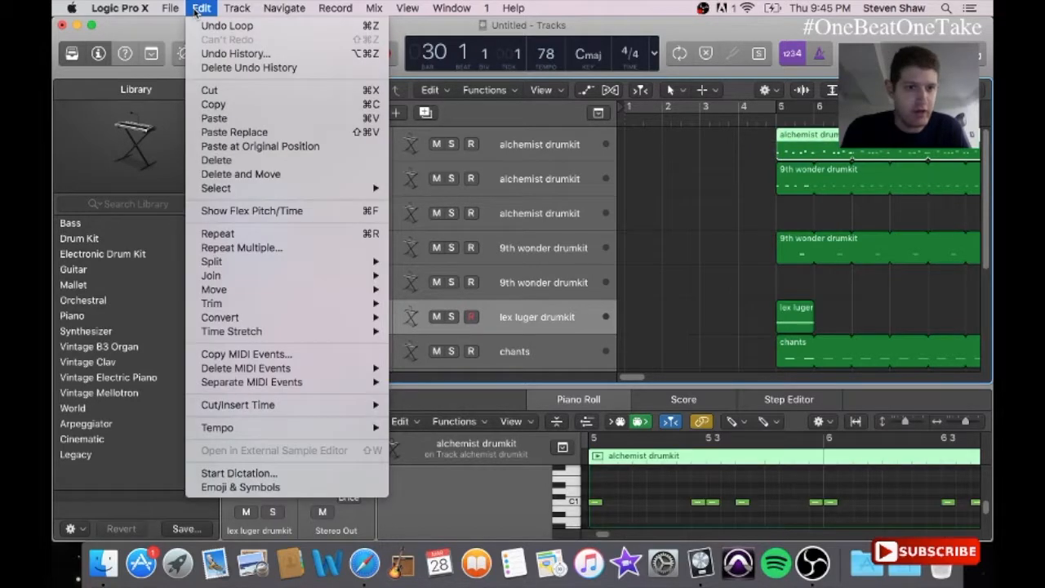
click(216, 110)
- Paste the copied alchemist drumkit region at bar 21 on track 1
drag(633, 379, 672, 378)
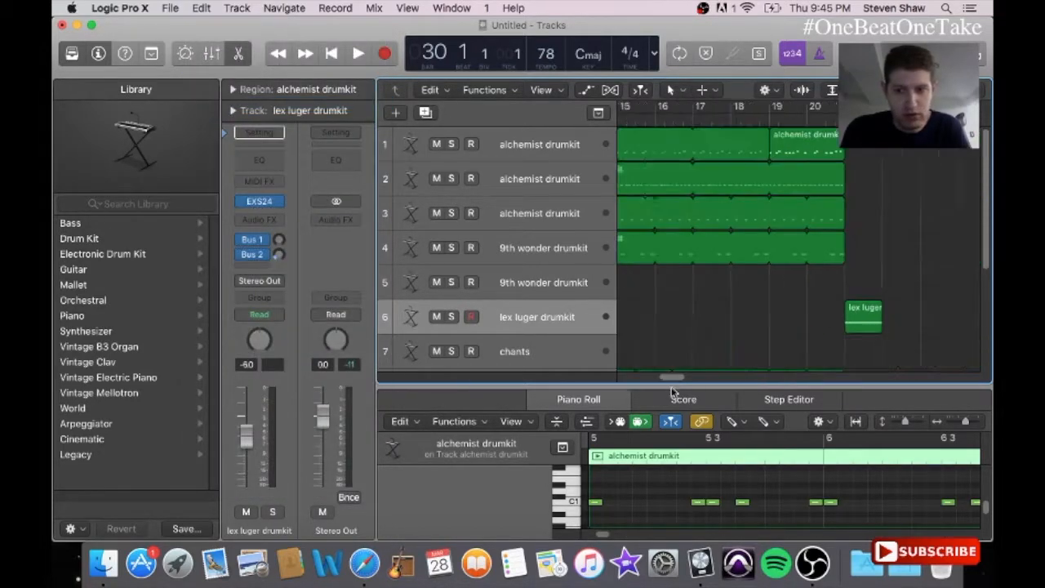
drag(862, 114, 826, 117)
click(547, 142)
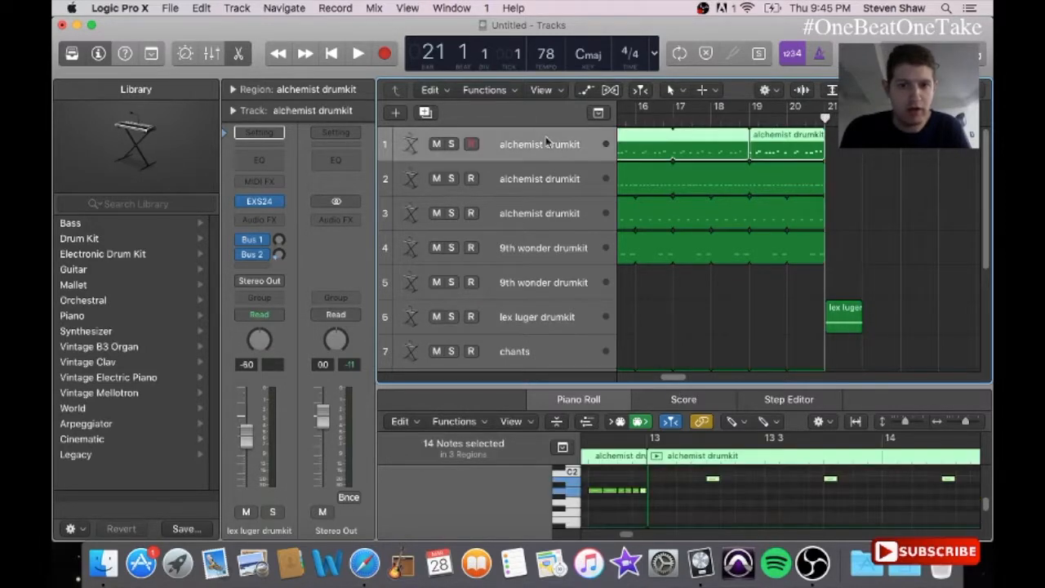
click(848, 155)
click(202, 8)
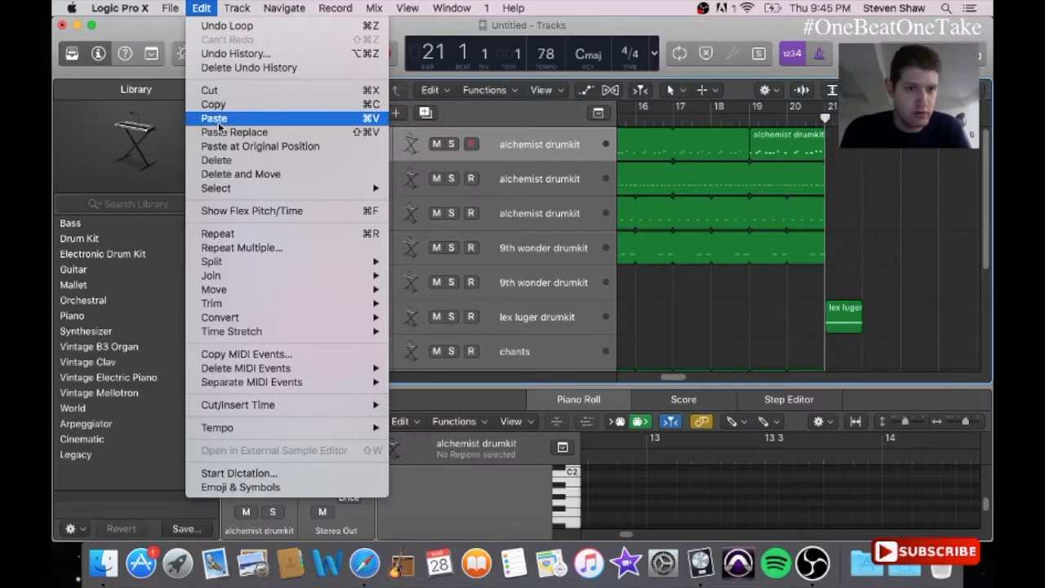
click(219, 121)
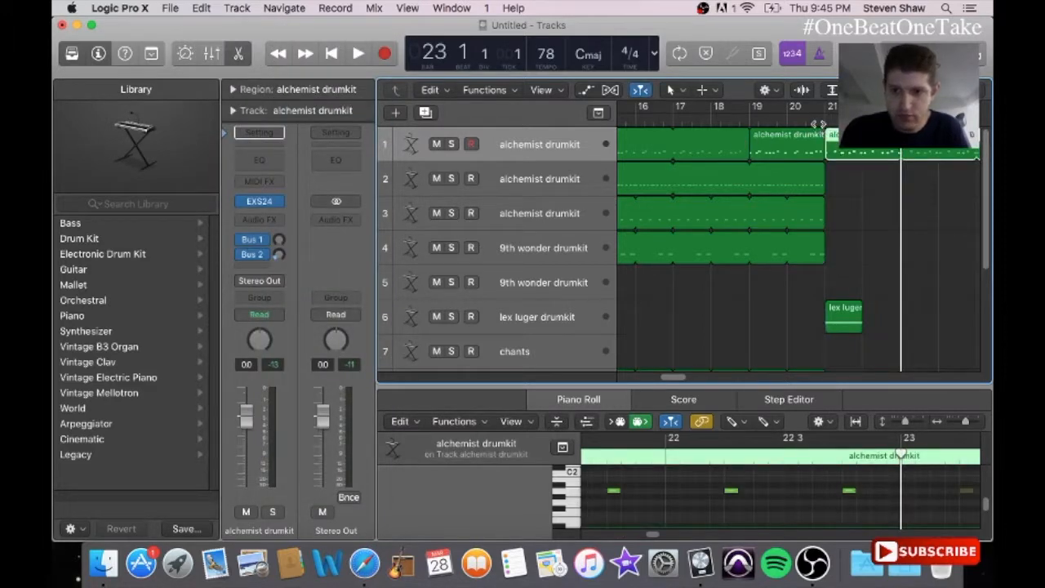
- Listen to the pasted alchemist drumkit region from bar 21 and delete two C1 notes around beat 3 of bar 21 in a Piano Roll window
click(825, 124)
key(space)
click(803, 122)
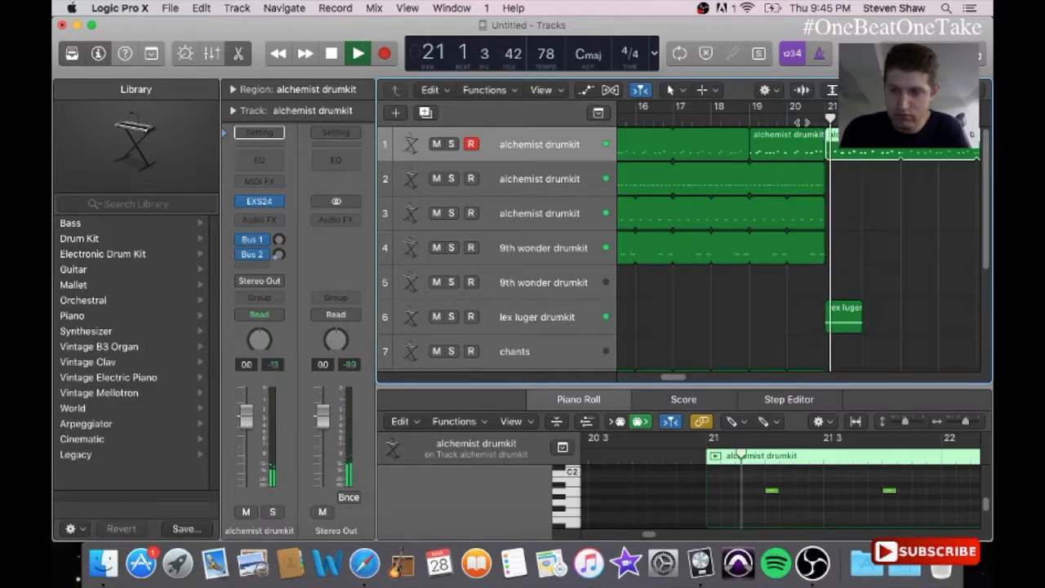
click(454, 8)
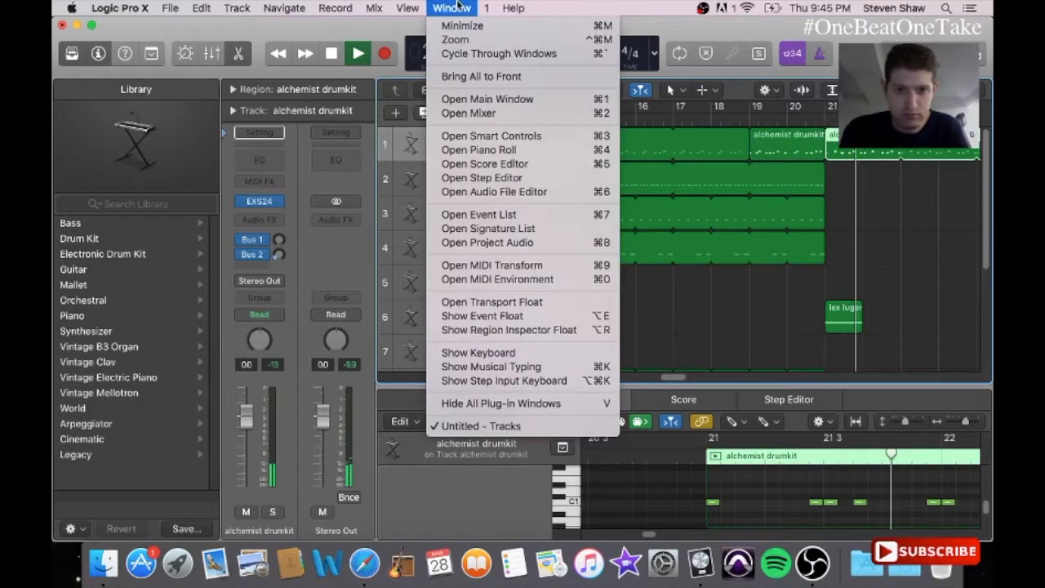
click(494, 149)
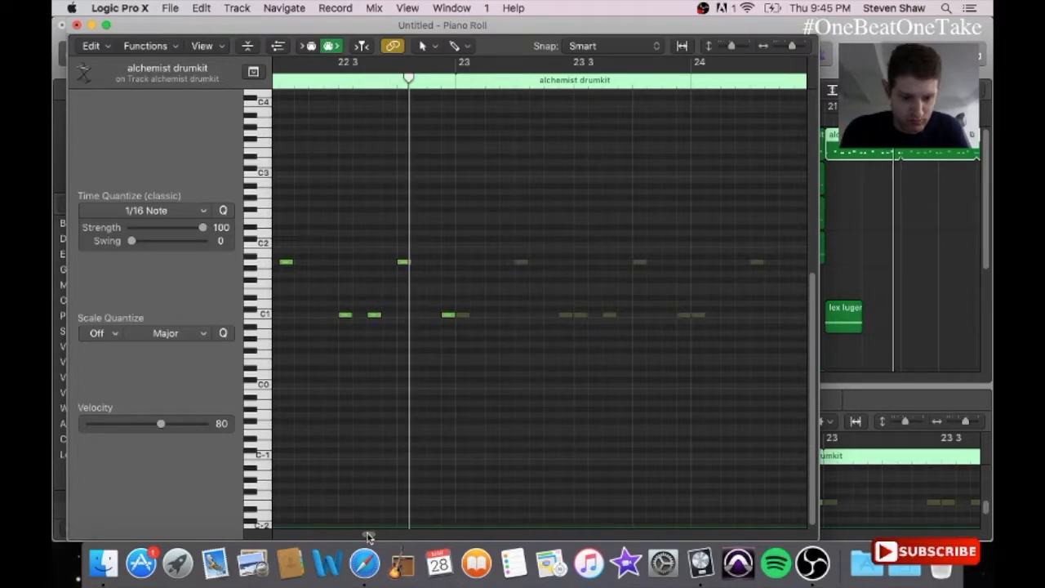
key(space)
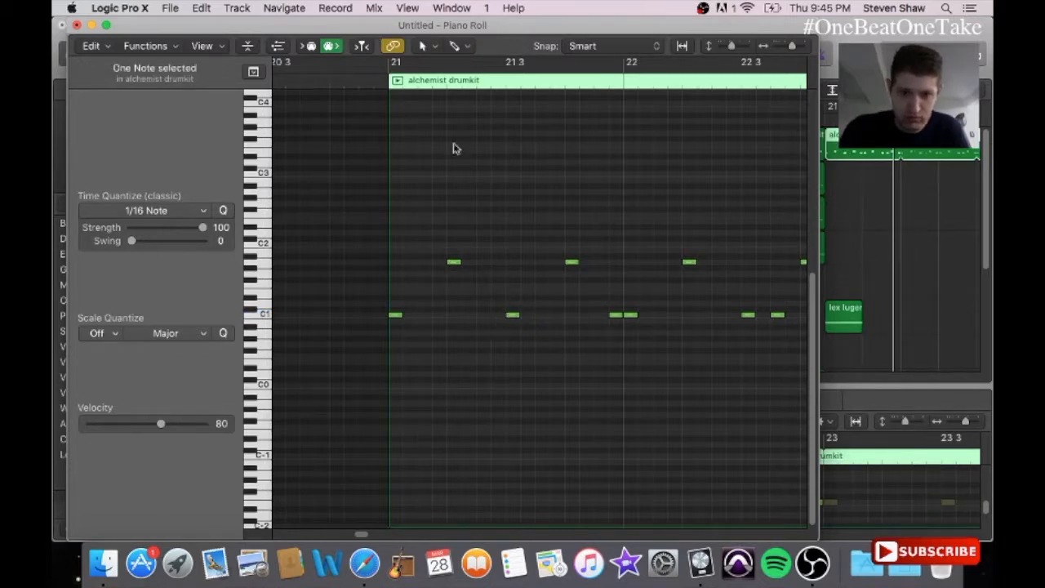
- Replay the alchemist drumkit region, delete two C1 notes after beat 3 of bar 22, and close the Piano Roll window
click(389, 62)
key(space)
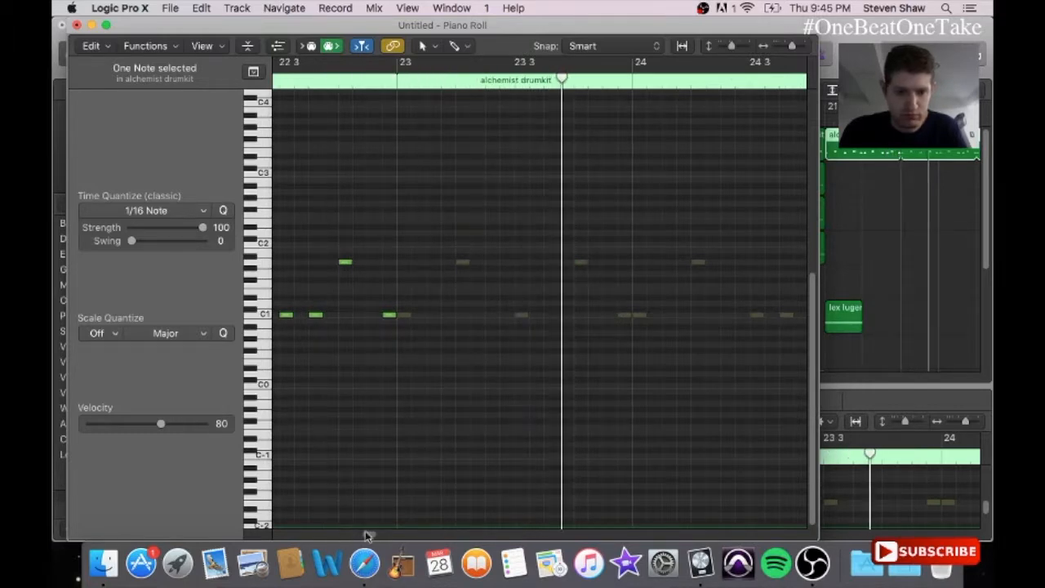
drag(366, 534, 362, 534)
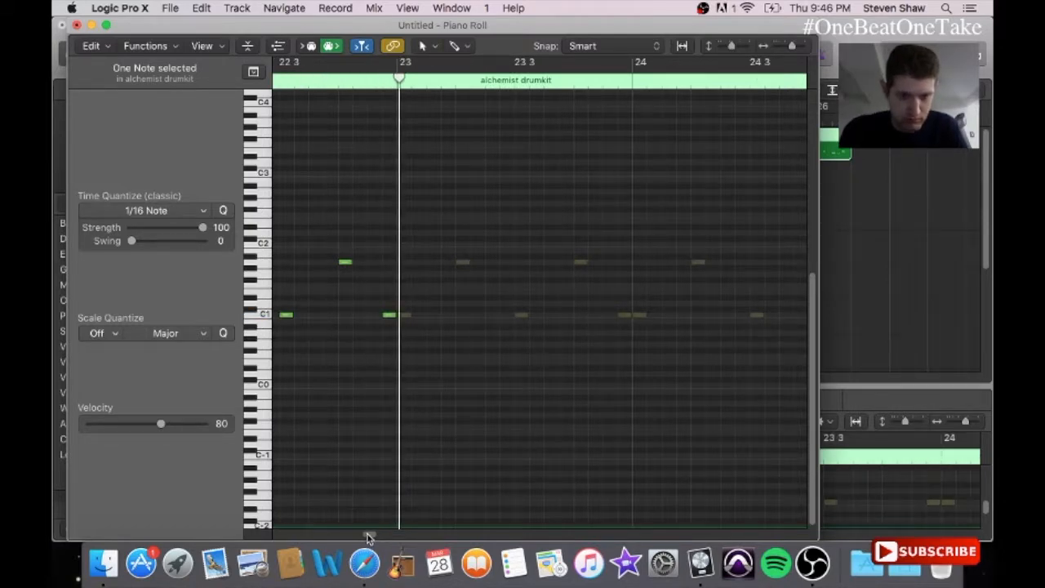
drag(369, 538, 364, 538)
click(521, 82)
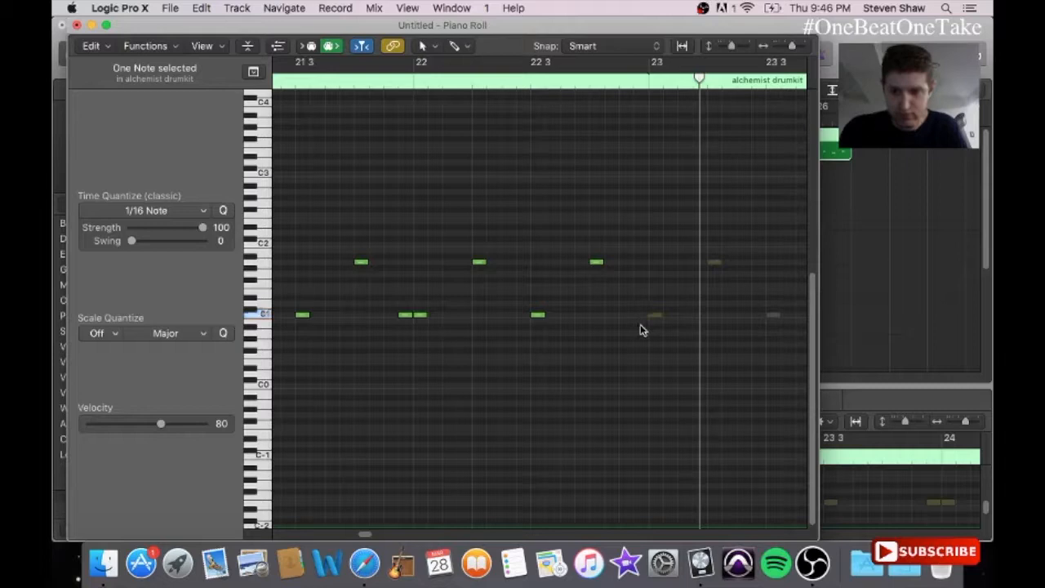
click(77, 26)
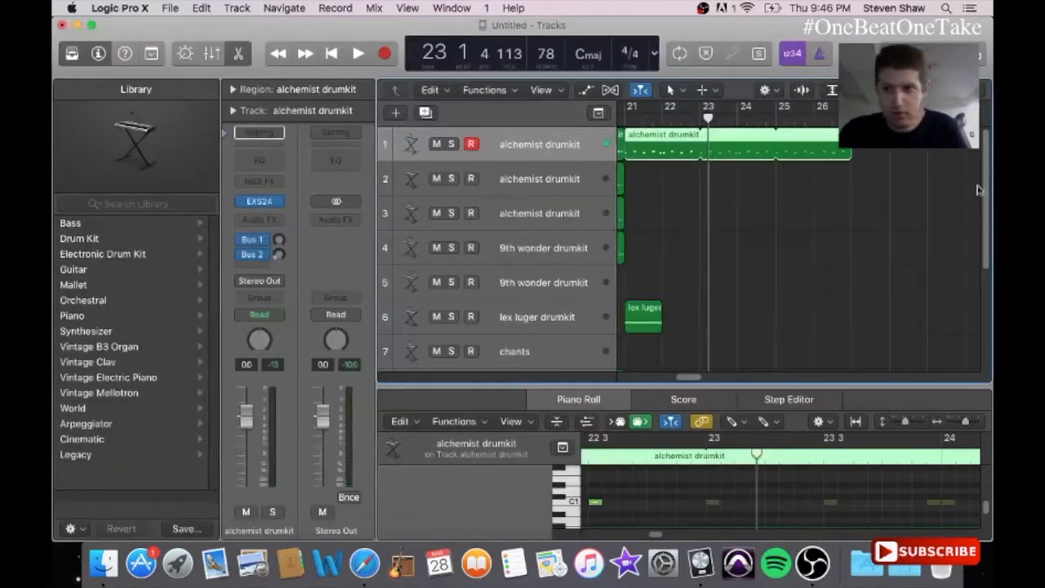
scroll(986, 198, down, 5)
scroll(979, 180, up, 5)
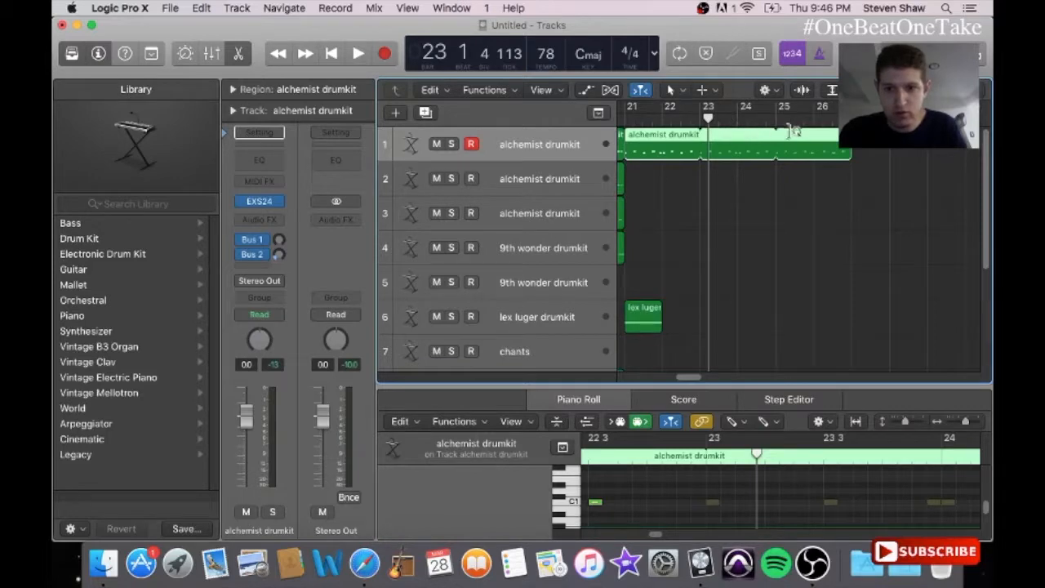
- Play the arrangement from bar 21 and copy the 9th wonder drumkit region that starts at bar 5 on track 4
click(627, 121)
key(space)
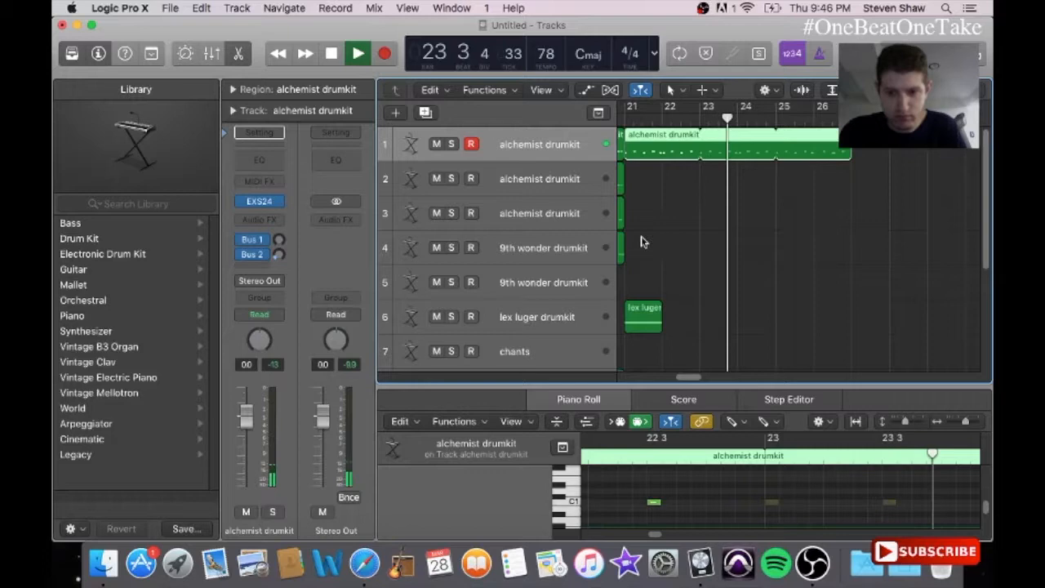
drag(686, 380, 630, 373)
click(757, 247)
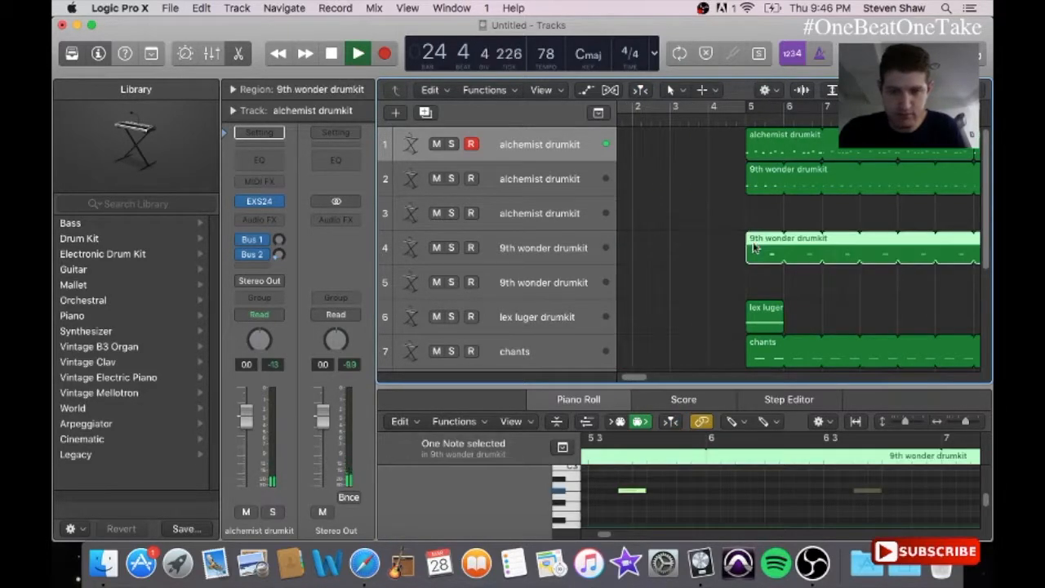
click(204, 7)
click(204, 103)
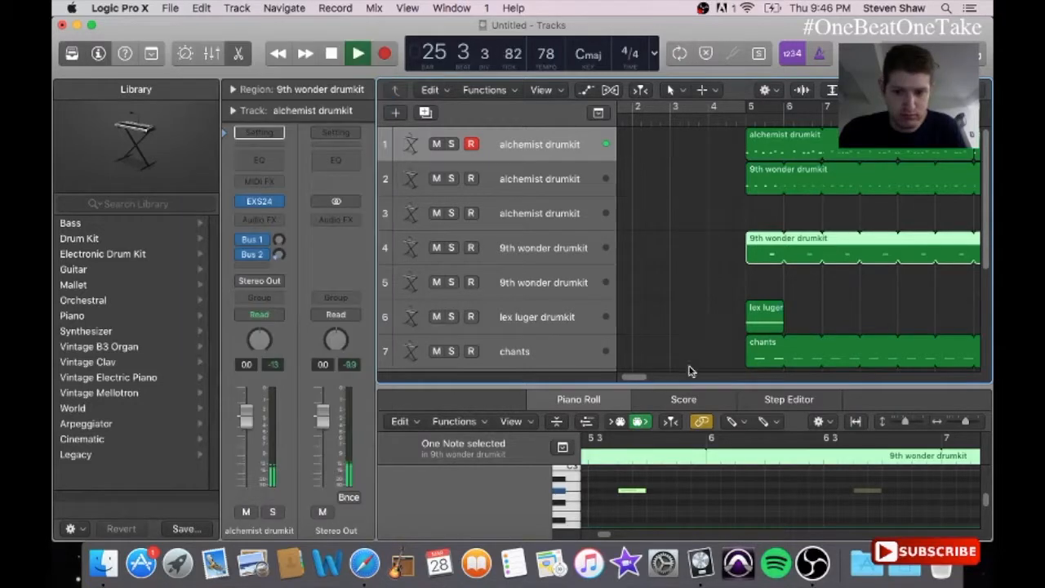
- Paste the copied 9th wonder drumkit region at bar 23 on track 4 and shorten its loop to end at bar 27
drag(637, 379, 688, 382)
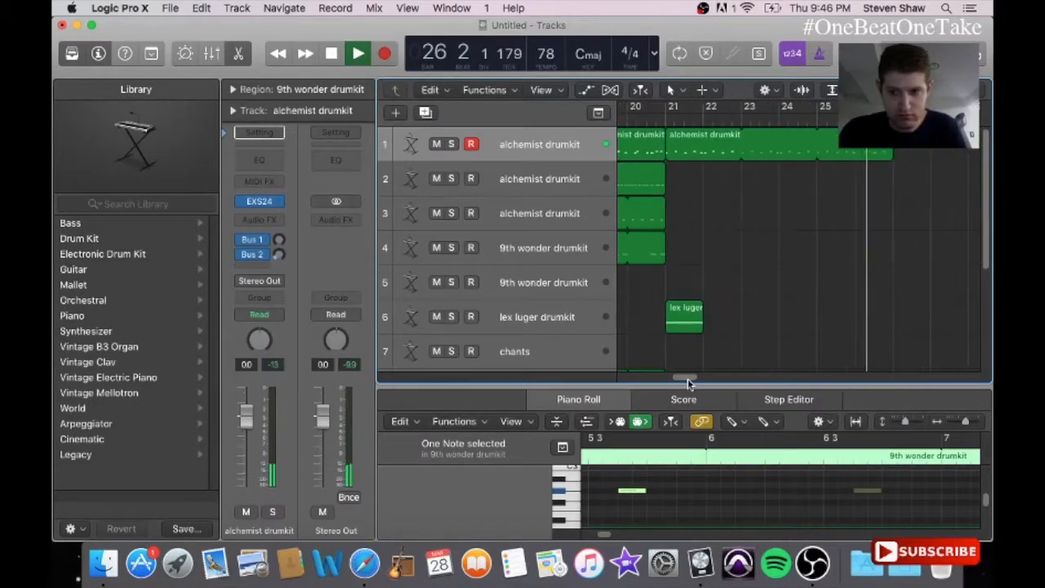
drag(760, 122, 740, 122)
click(541, 239)
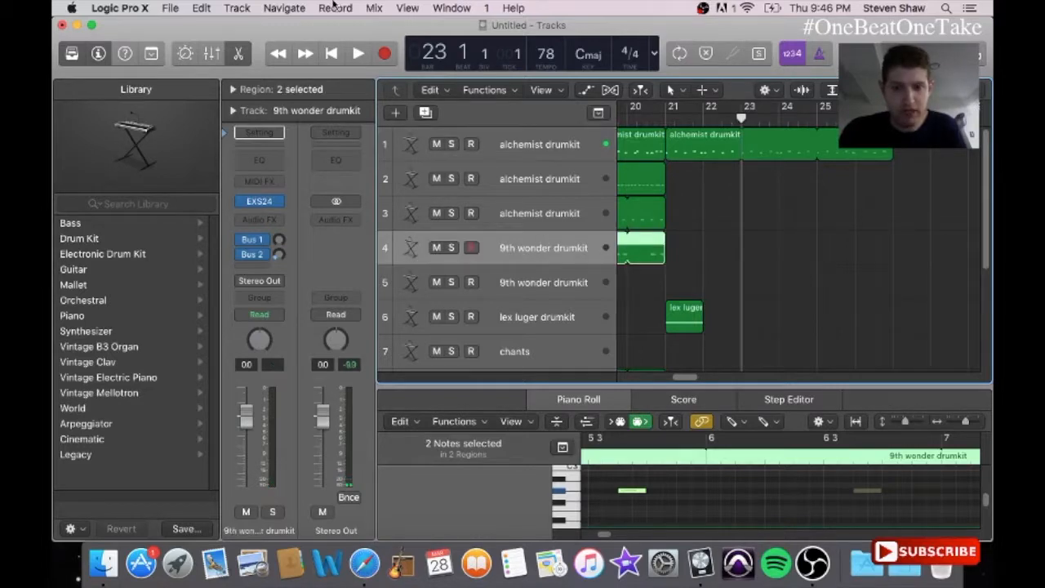
click(201, 8)
click(240, 113)
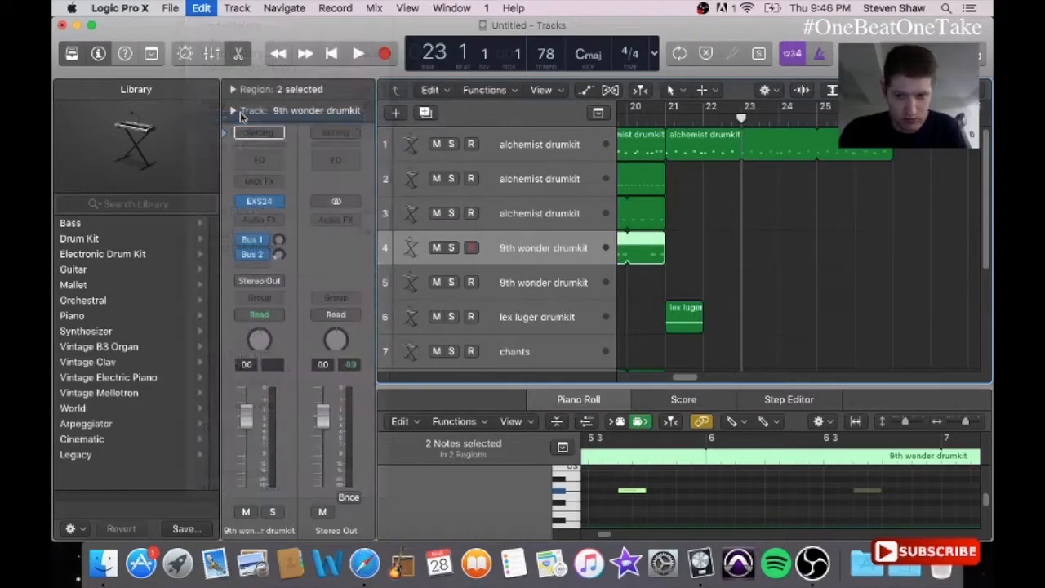
drag(912, 241, 892, 242)
- Listen from bar 21 and copy the 9th wonder drumkit region that starts at bar 5 on track 2
click(659, 121)
key(space)
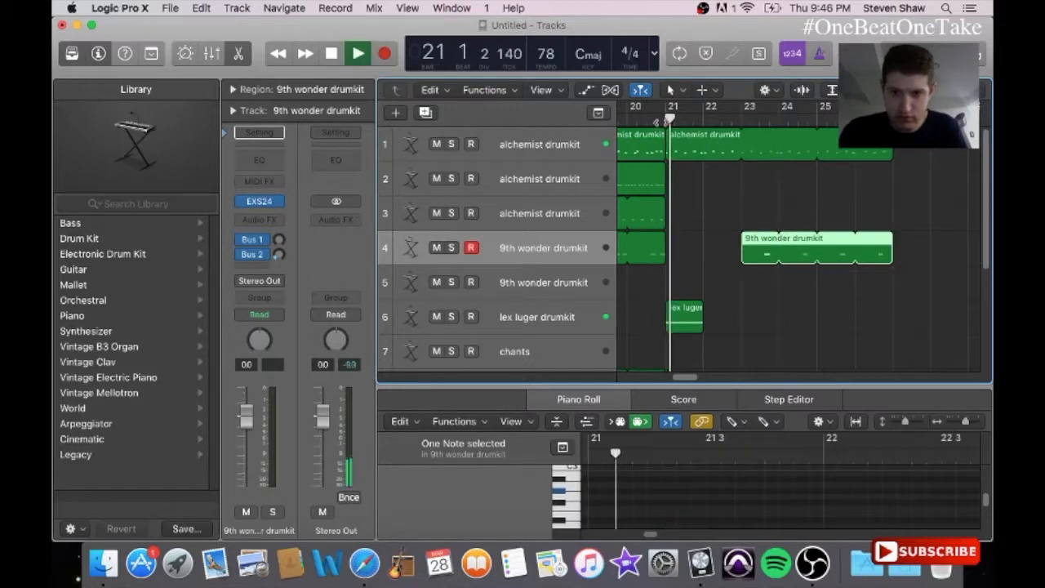
drag(684, 379, 673, 378)
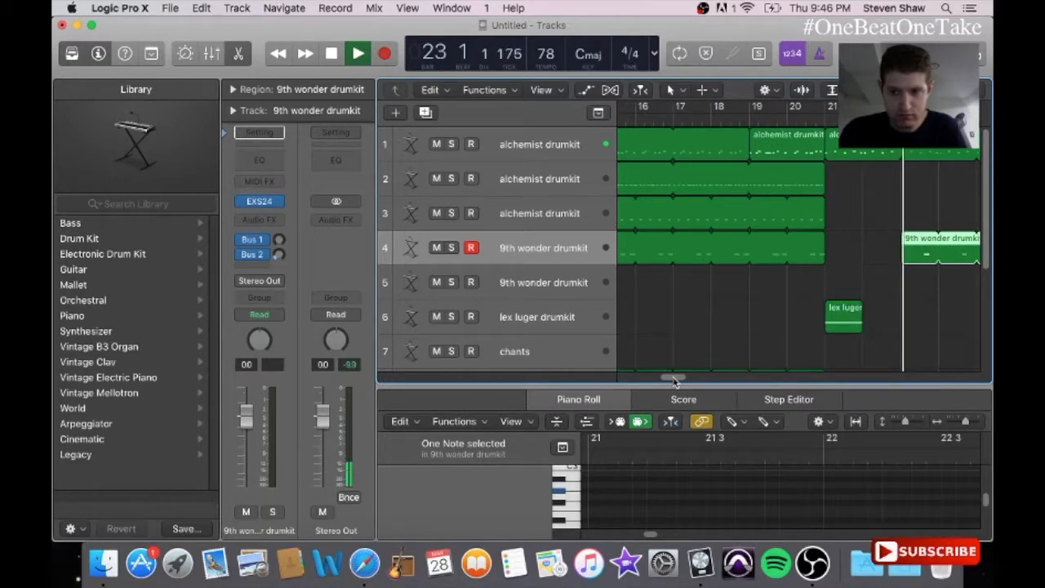
drag(674, 378, 634, 375)
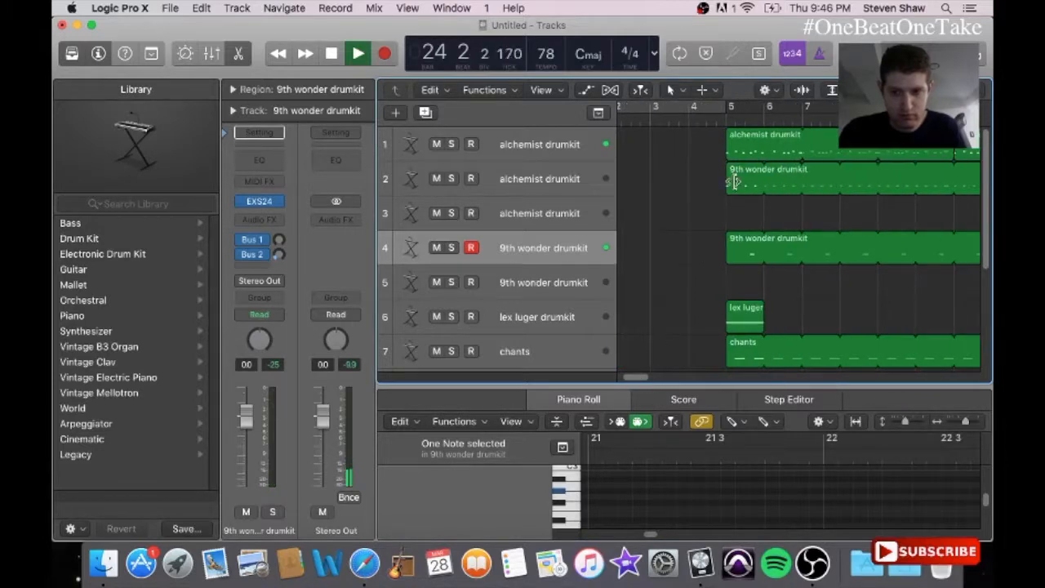
click(734, 187)
click(200, 7)
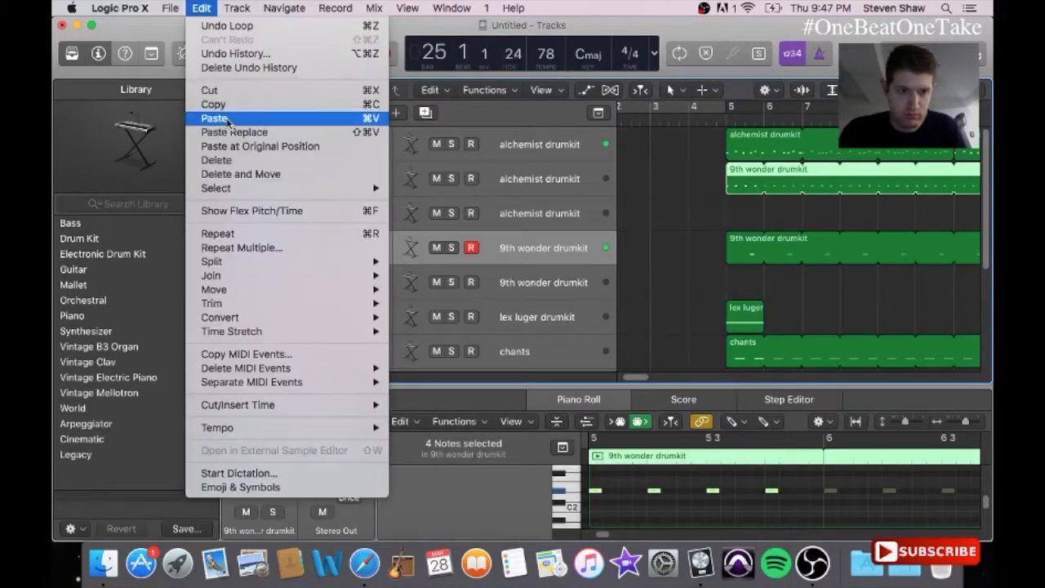
click(208, 105)
- Try pasting the copied 9th wonder drumkit region at bar 23 on track 4 and moving it up to track 3
drag(636, 377, 690, 376)
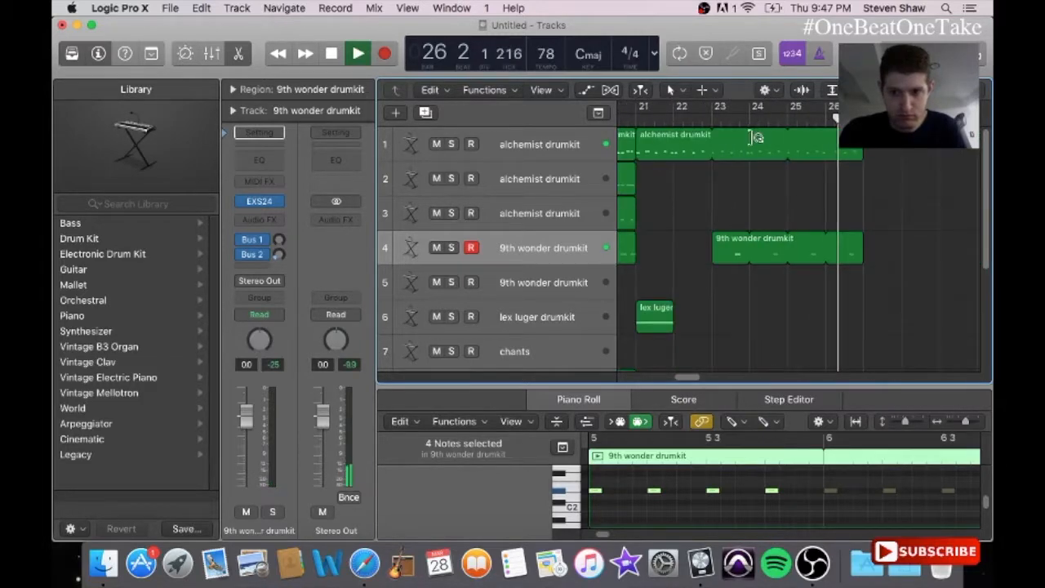
click(714, 122)
key(space)
click(200, 8)
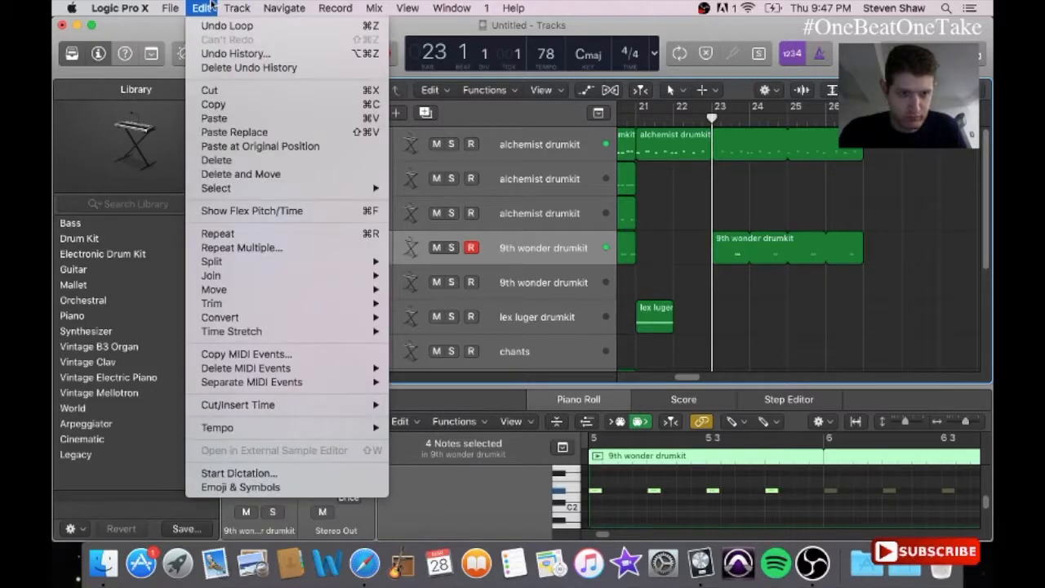
click(208, 111)
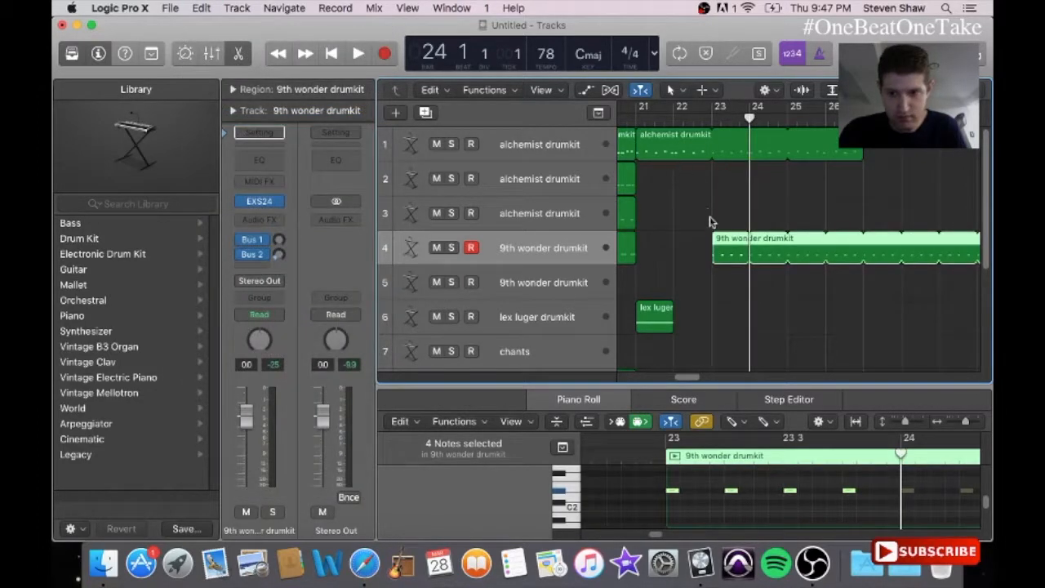
drag(718, 237, 705, 224)
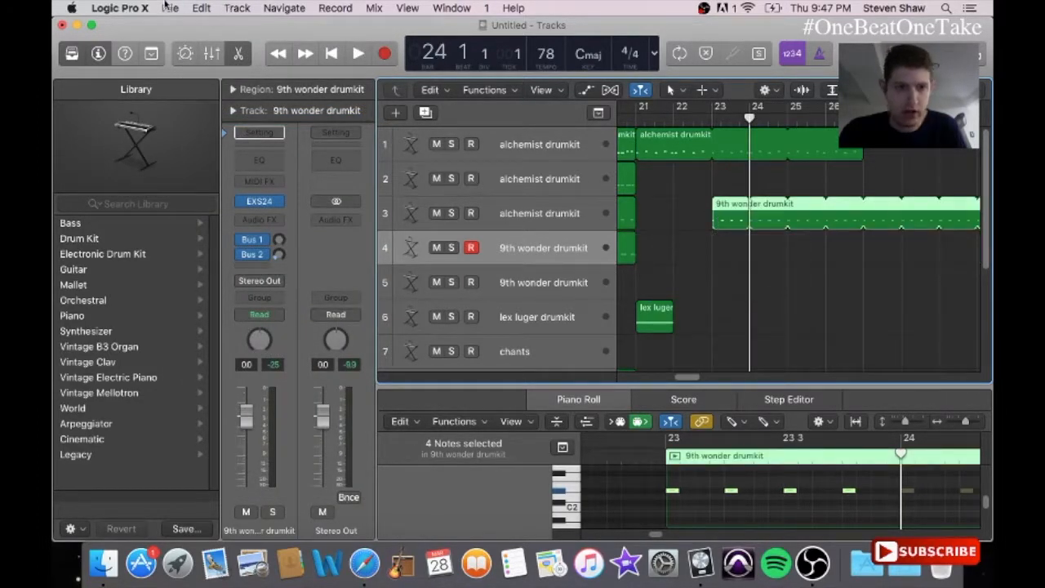
- Undo the move to track 3 and the paste of the 9th wonder drumkit region
click(201, 7)
click(225, 34)
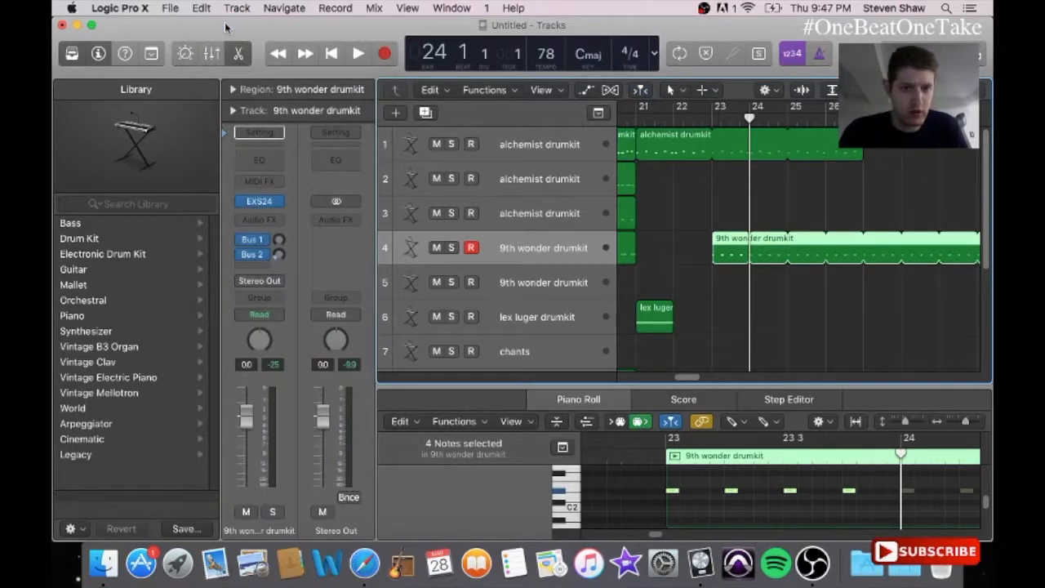
click(207, 7)
click(219, 30)
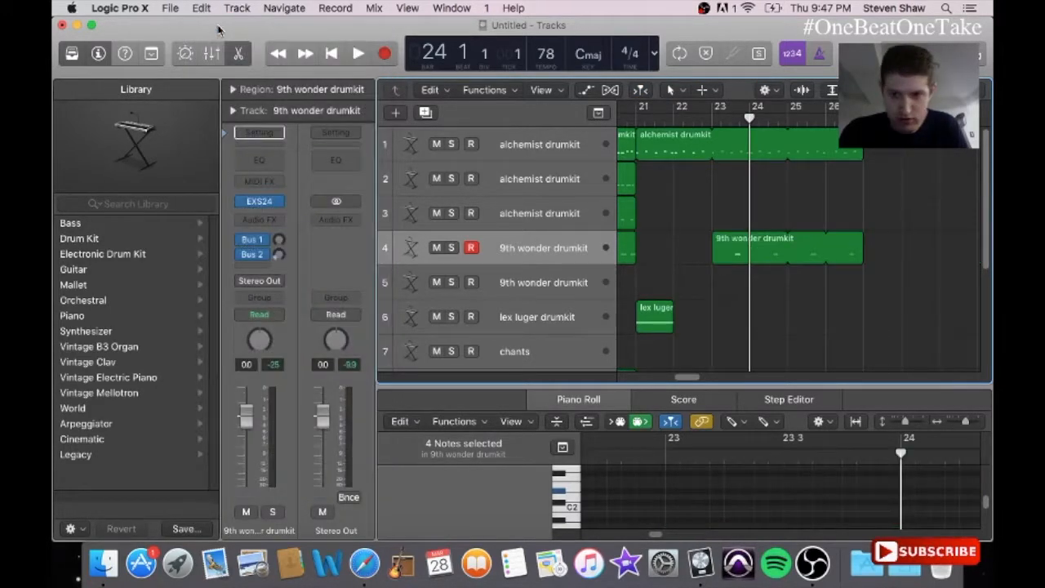
- Paste the copied 9th wonder drumkit region at bar 23 on track 3 and shorten its loop to end at bar 27
click(537, 210)
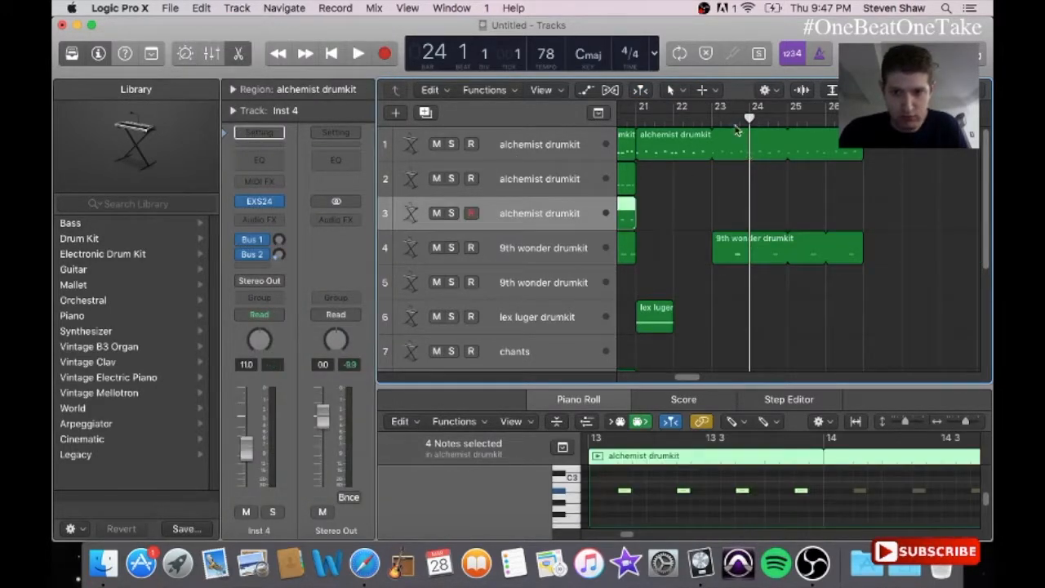
click(712, 119)
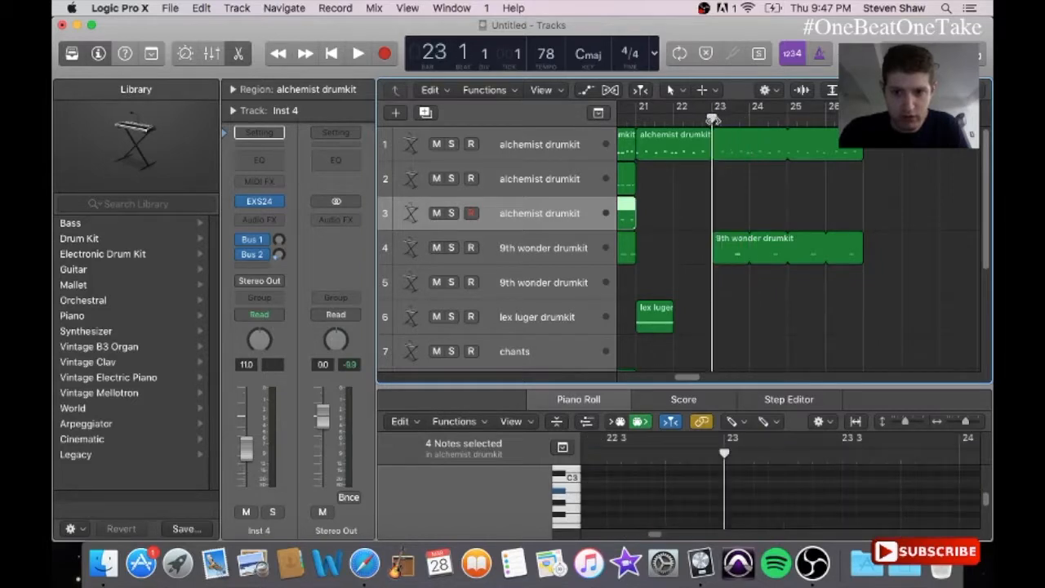
click(207, 8)
click(227, 121)
drag(880, 202, 864, 210)
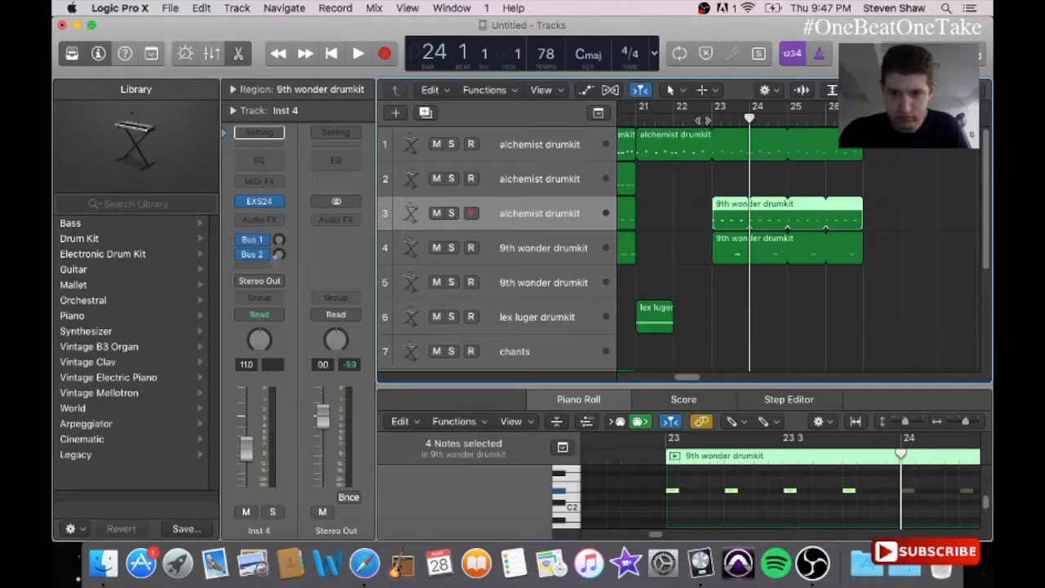
- Listen to the new section and shorten the looped 9th wonder drumkit regions on tracks 3 and 4 to end at bar 25
key(space)
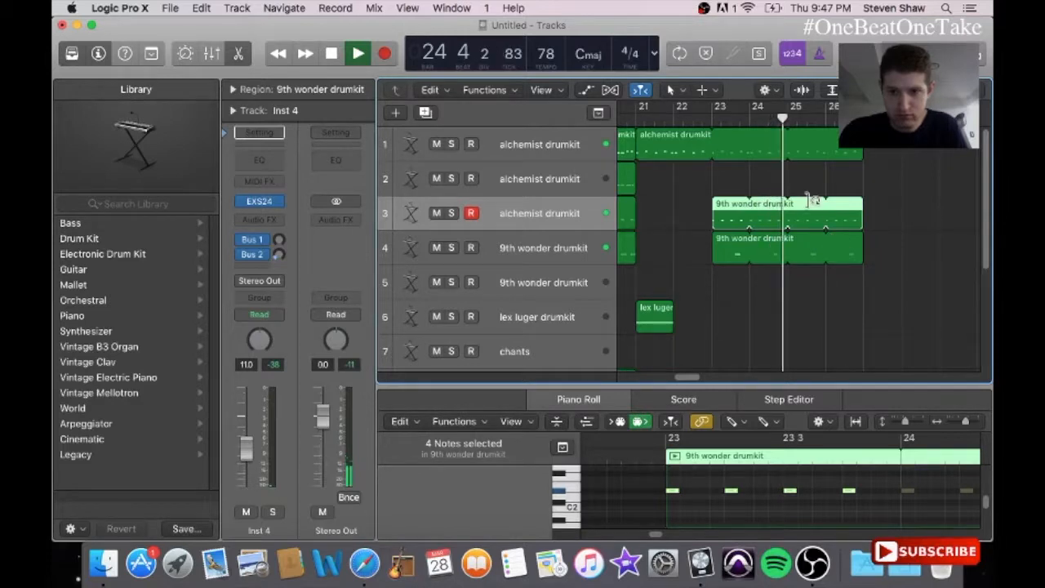
key(space)
drag(816, 212, 788, 245)
- Copy only the 9th wonder drumkit region that starts at bar 13 on track 4
drag(691, 381, 668, 381)
click(680, 245)
click(530, 241)
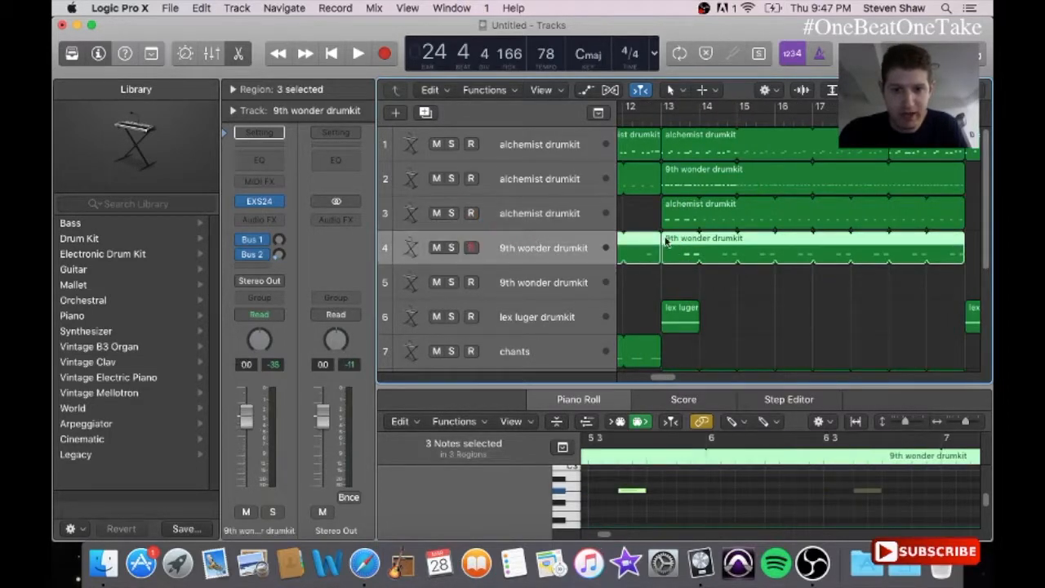
click(693, 275)
click(688, 248)
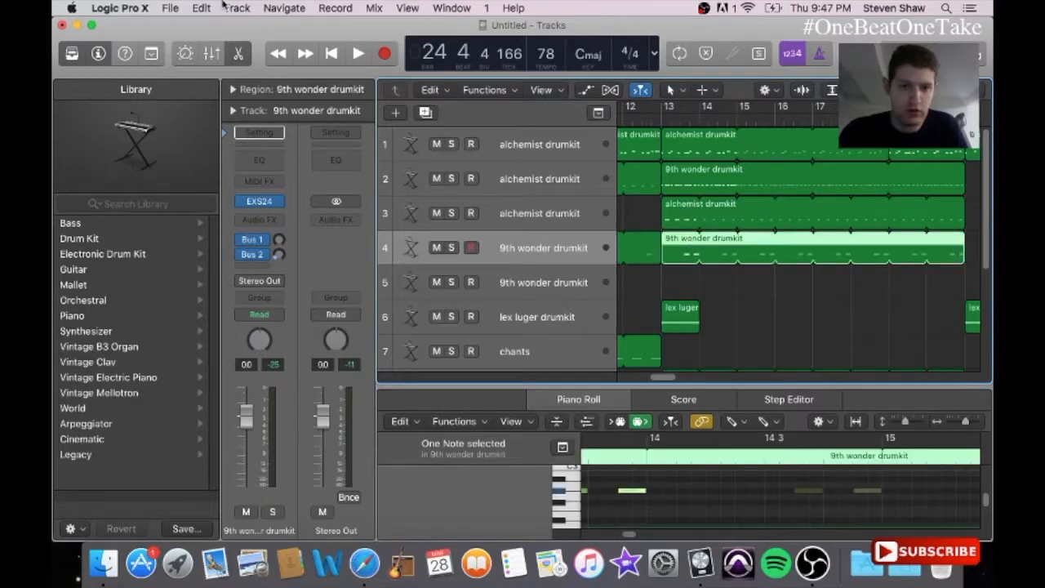
click(201, 7)
click(222, 105)
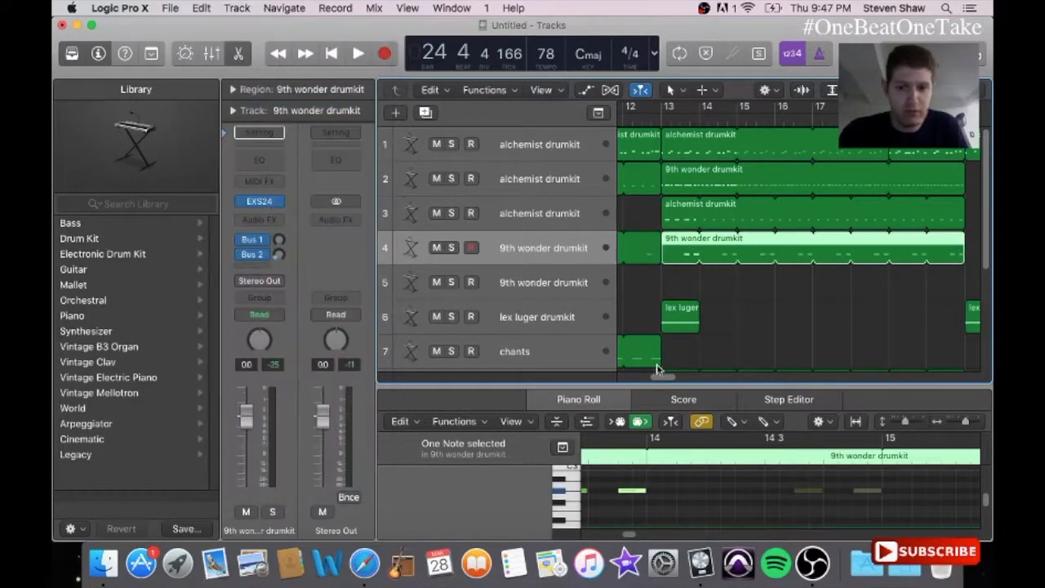
- Paste the copied 9th wonder drumkit region at bar 25 on track 4 and shorten its loop to end at bar 29
drag(662, 378, 686, 381)
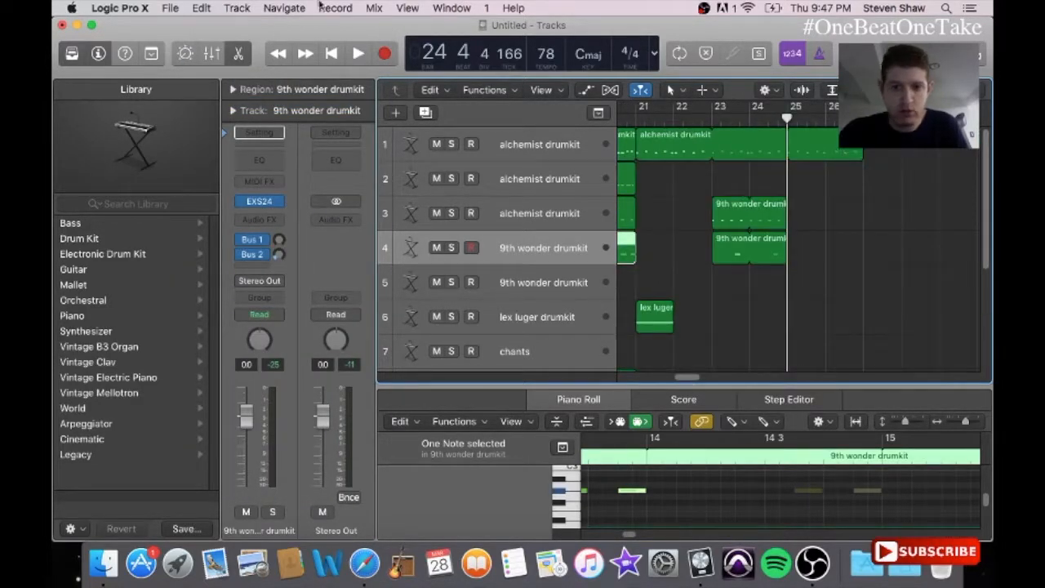
click(215, 7)
click(214, 119)
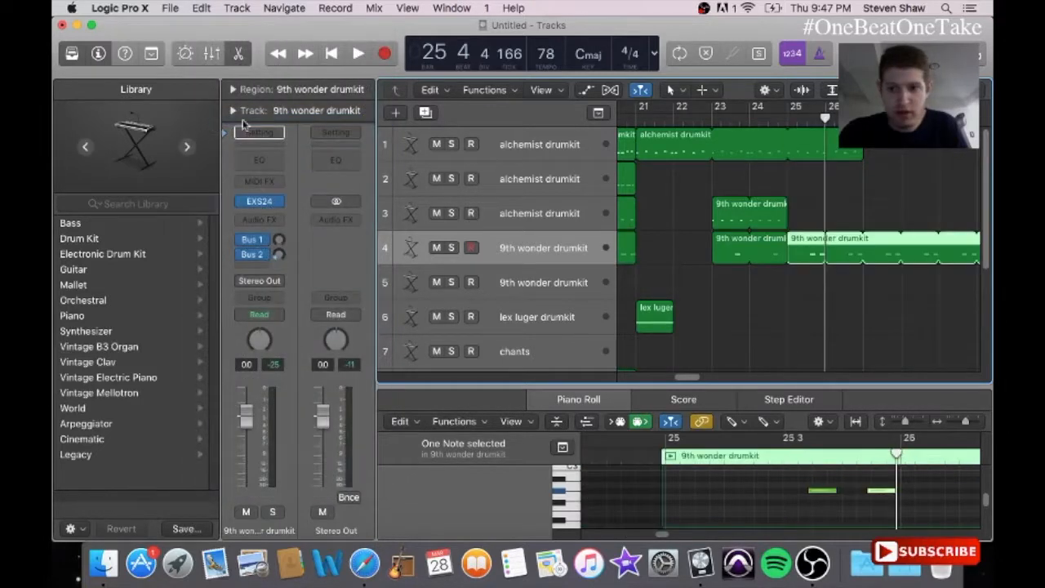
drag(918, 241, 947, 240)
- Try pasting copies of all alchemist drumkit regions on track 1 at bar 27, and undo the paste
click(674, 152)
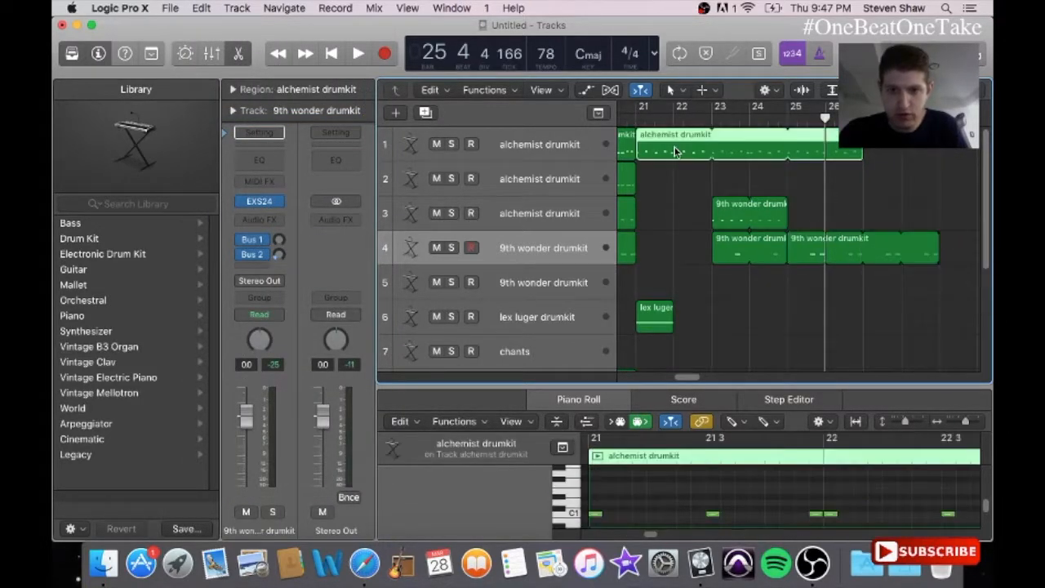
click(531, 145)
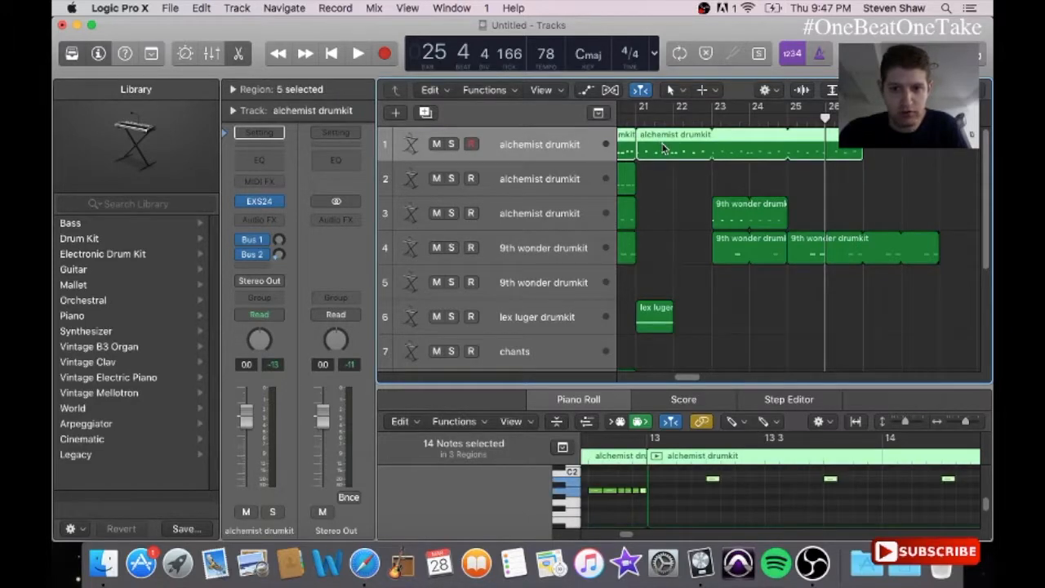
click(210, 8)
click(222, 106)
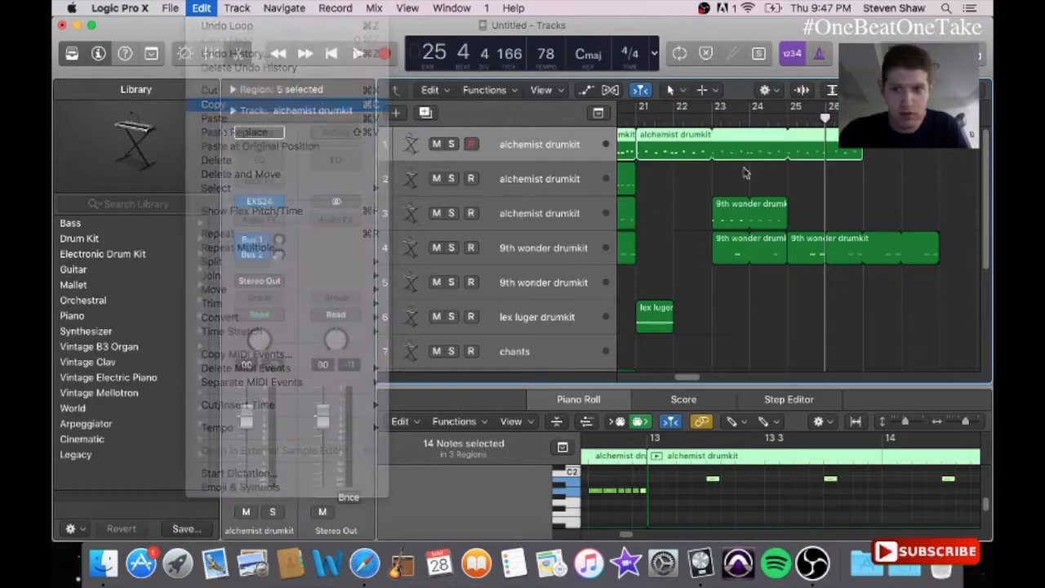
drag(901, 119, 862, 118)
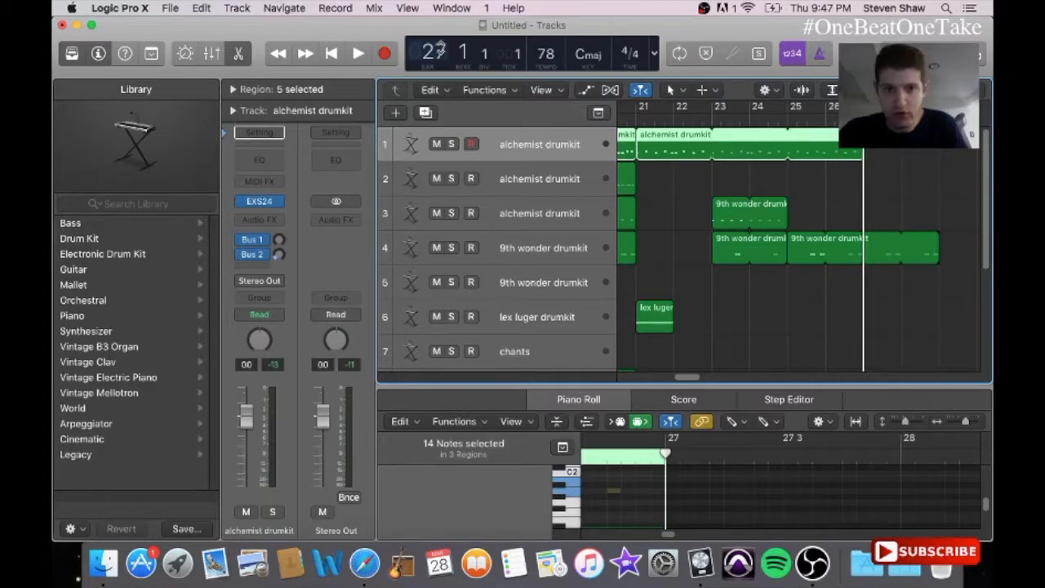
click(201, 8)
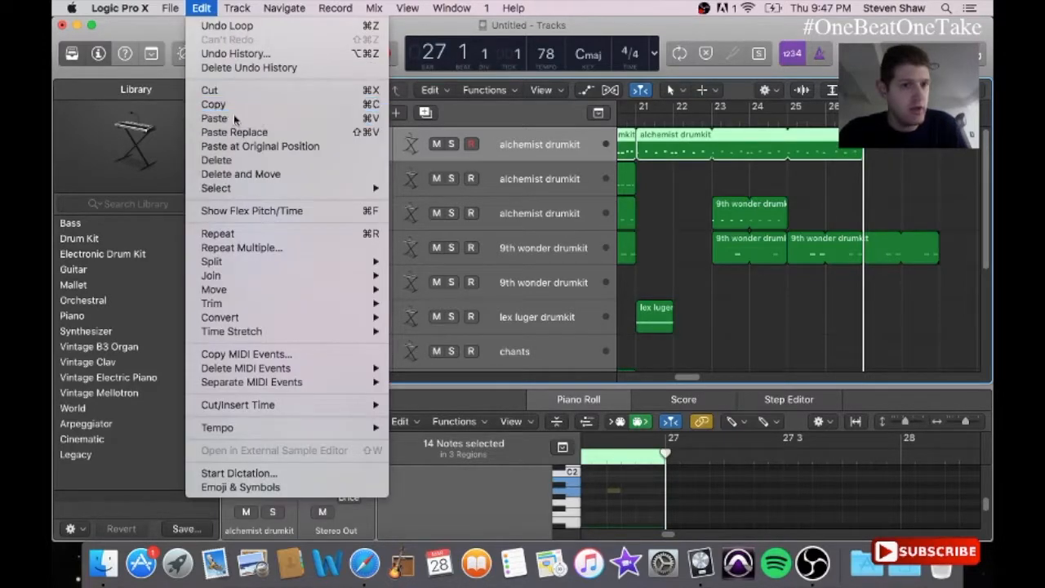
click(221, 117)
click(201, 8)
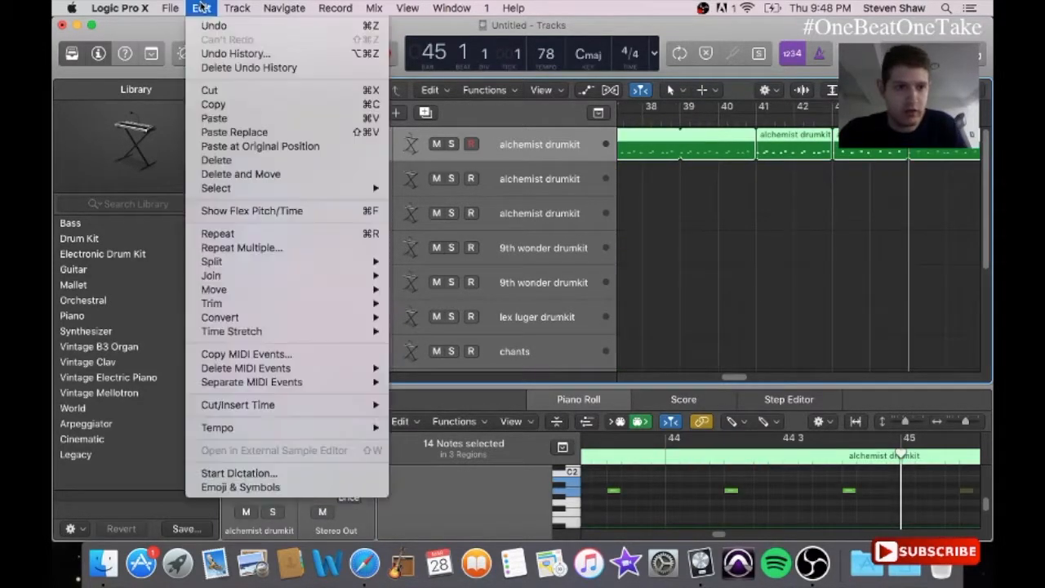
click(216, 26)
- Copy only the alchemist drumkit region that starts at bar 21 on track 1 and paste it at bar 27
drag(742, 377, 693, 378)
click(668, 200)
click(673, 160)
click(209, 8)
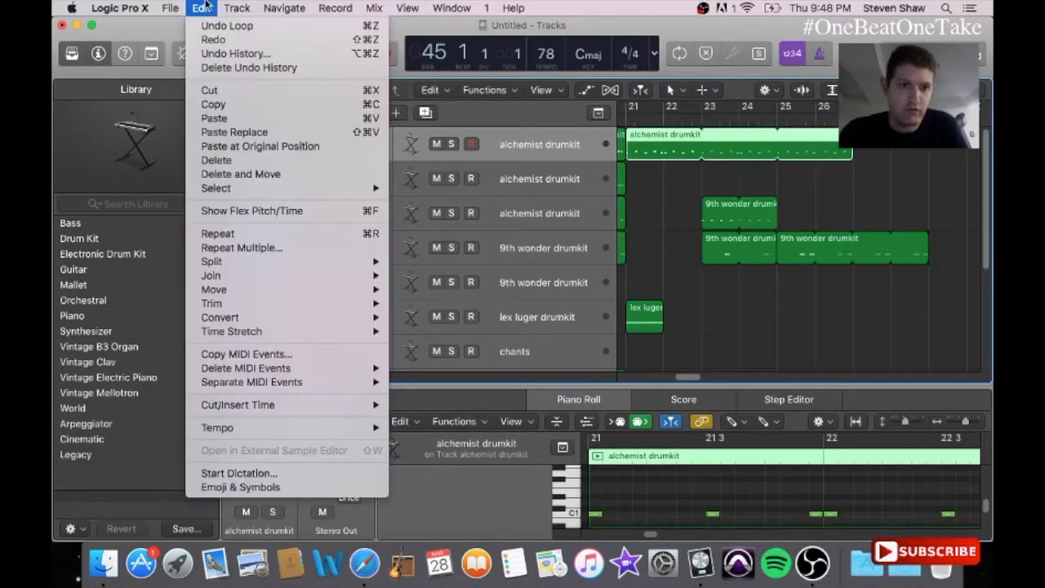
click(218, 104)
click(862, 107)
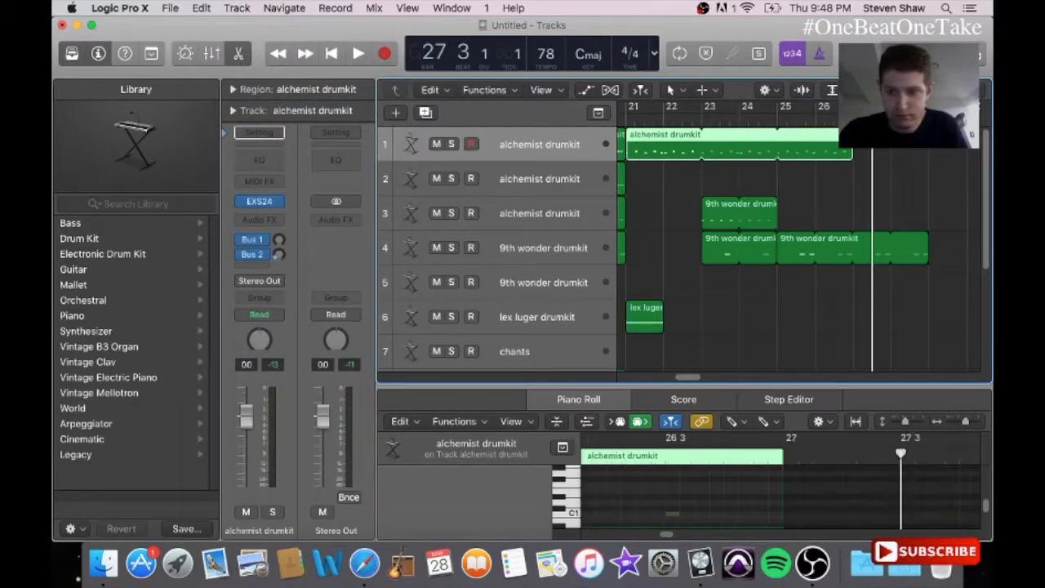
click(213, 8)
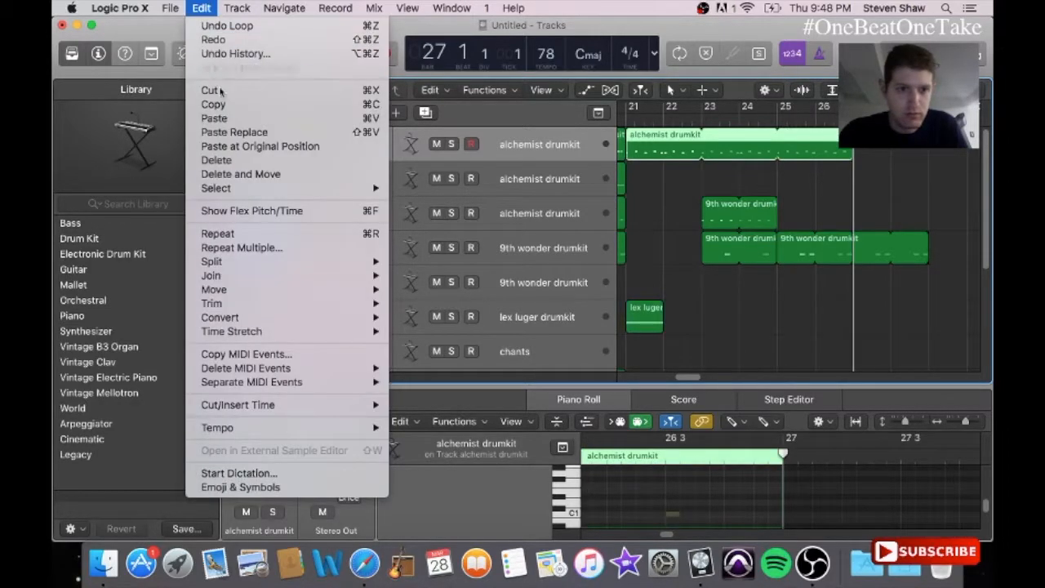
click(225, 120)
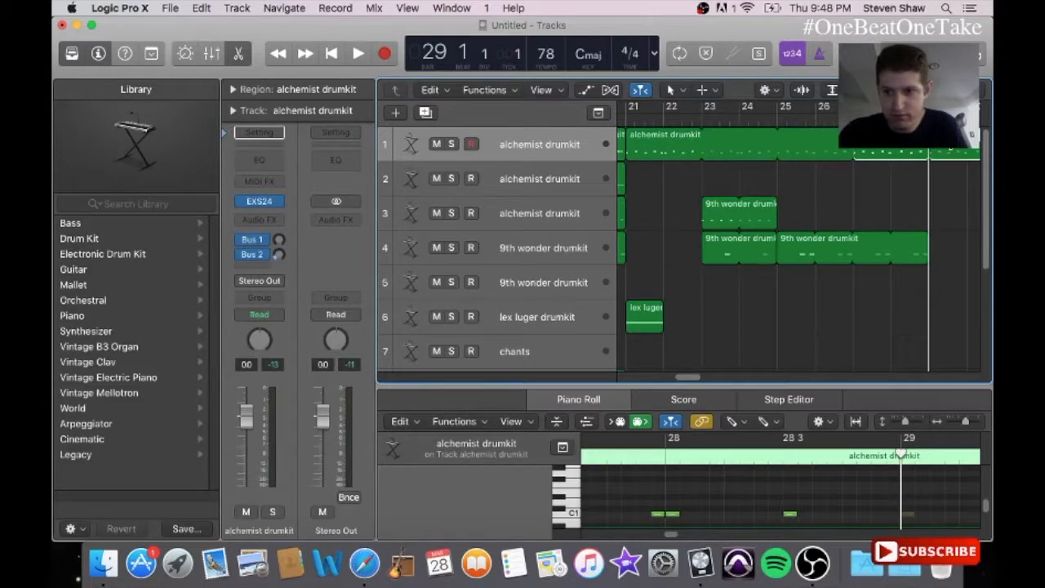
- Shorten the loop of the alchemist drumkit region at bar 27 on track 1 to end at bar 29 and open its Piano Roll
drag(949, 151, 927, 154)
click(447, 7)
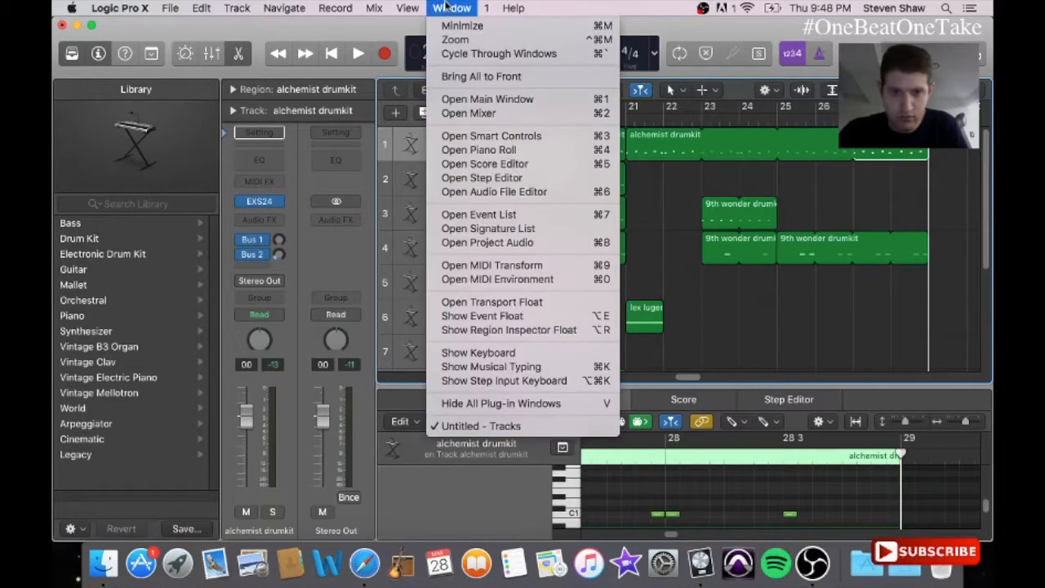
click(482, 150)
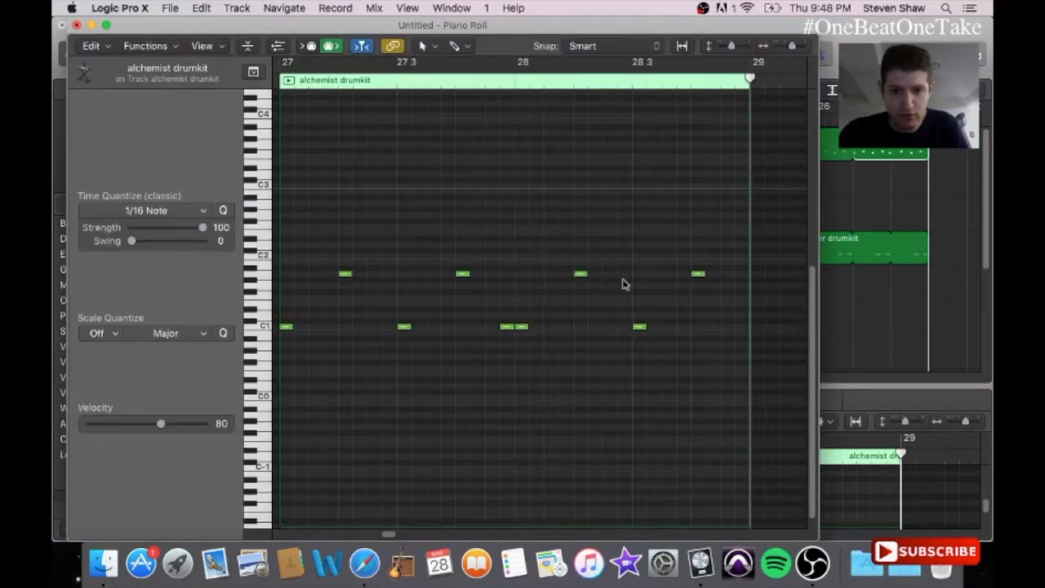
- Draw a roll of extra short notes with the Pencil Tool on the upper drum row, filling the end of bar 28
click(431, 42)
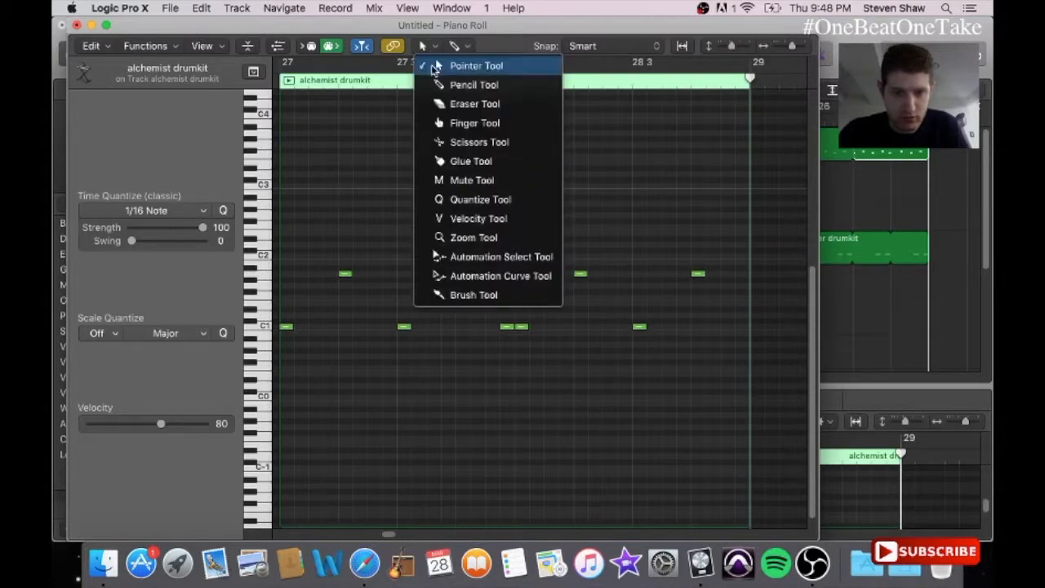
click(440, 84)
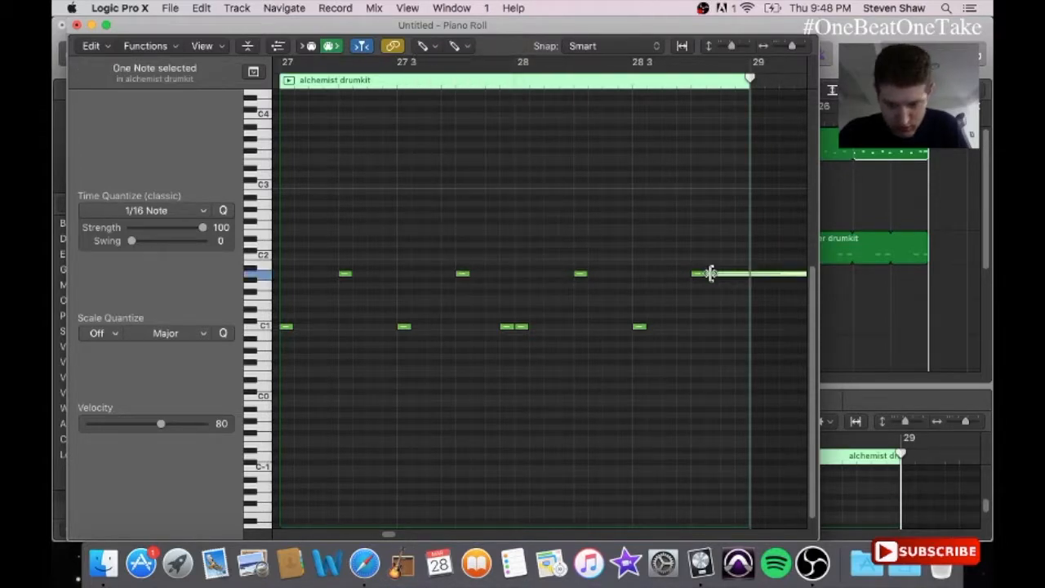
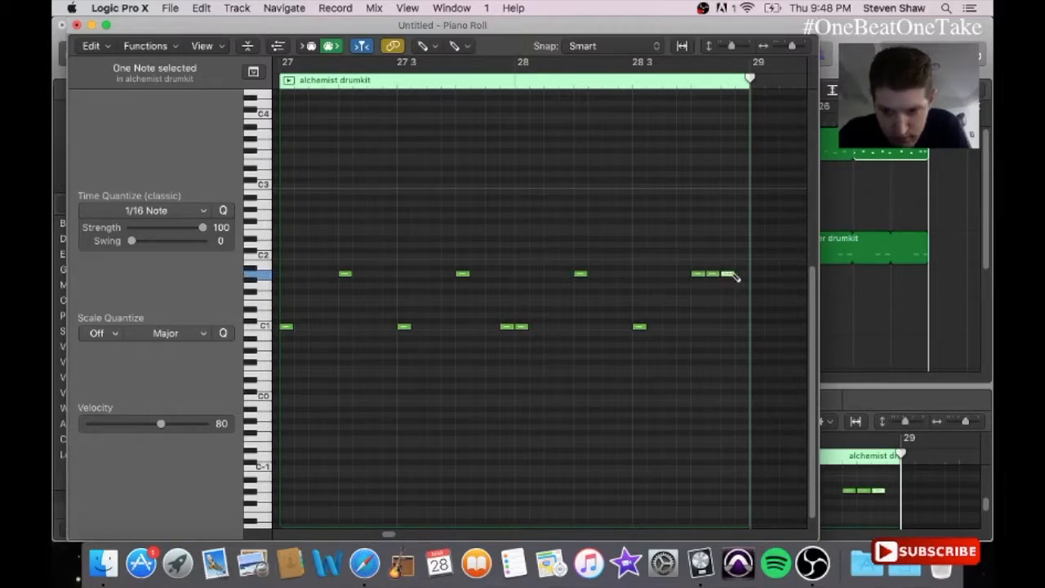
mouse_move(732, 277)
mouse_down()
mouse_move(726, 291)
mouse_move(734, 282)
mouse_move(725, 273)
mouse_move(727, 287)
mouse_move(730, 273)
mouse_move(744, 278)
mouse_up()
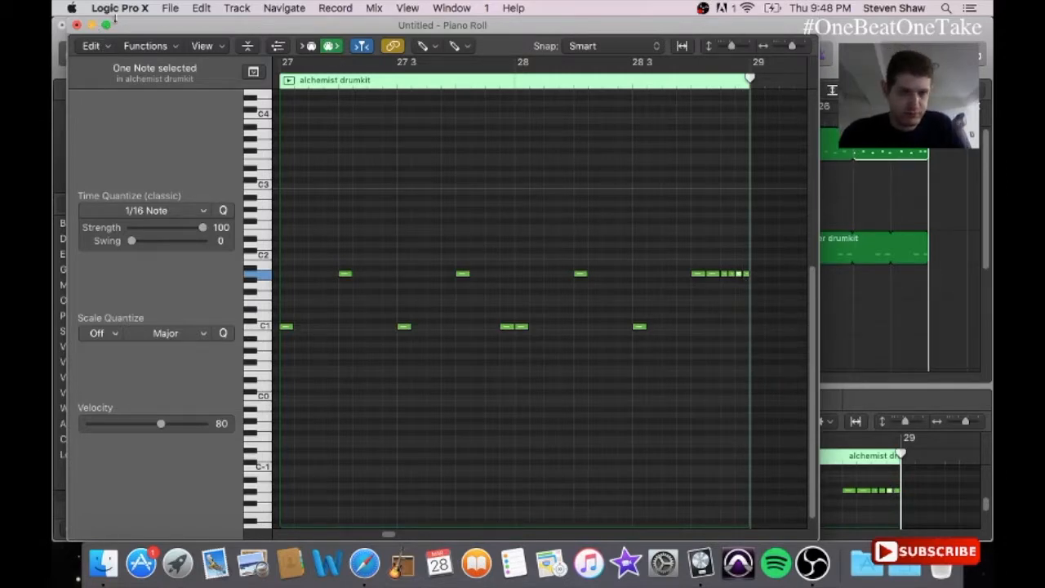
click(76, 25)
- Move the four upper-row drum notes of the alchemist drumkit region at bar 21 down one semitone, and start playback
click(796, 197)
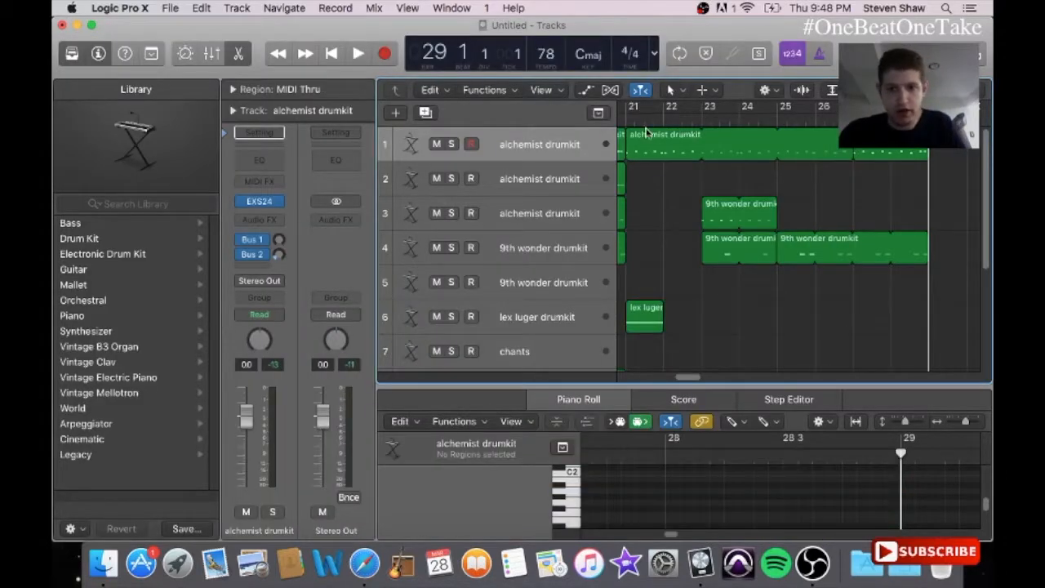
click(661, 149)
click(457, 8)
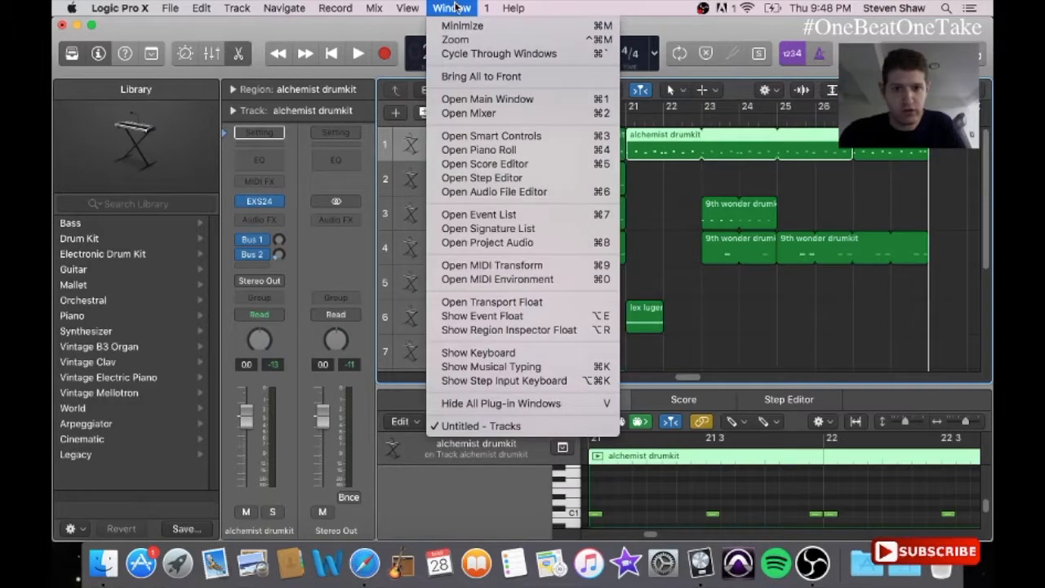
click(508, 149)
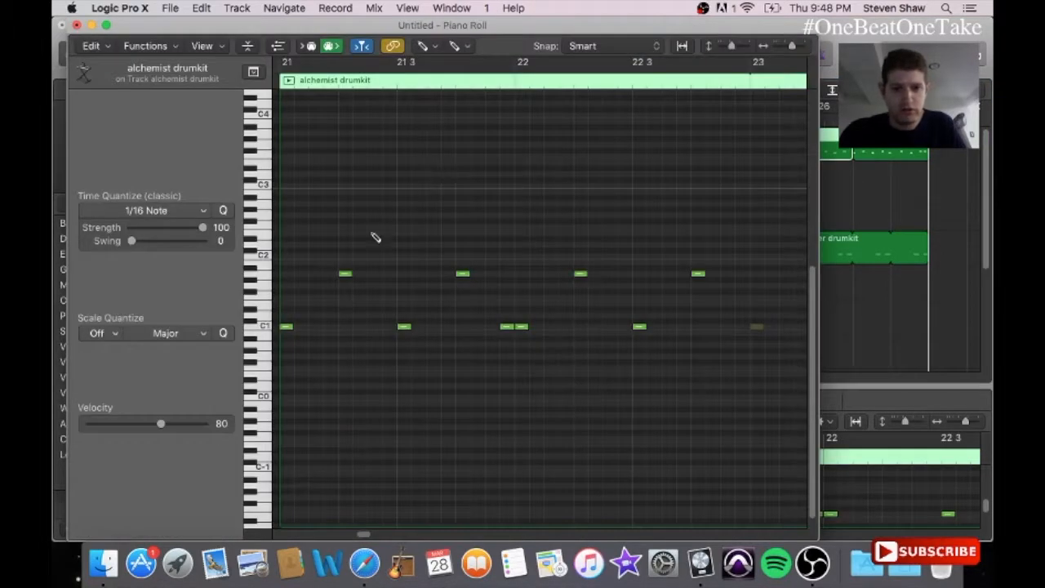
click(421, 49)
click(457, 64)
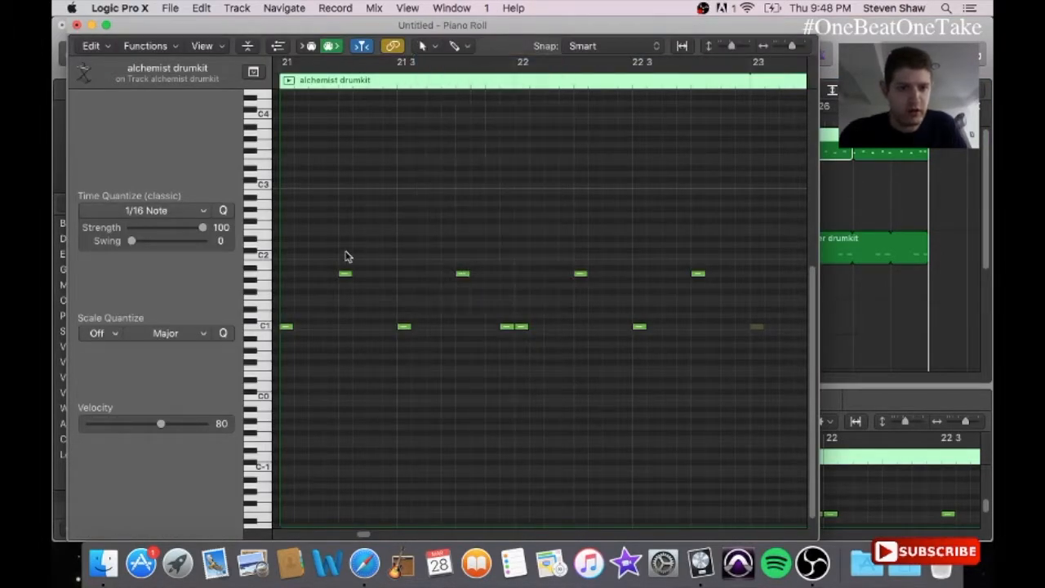
drag(559, 264, 698, 282)
key(space)
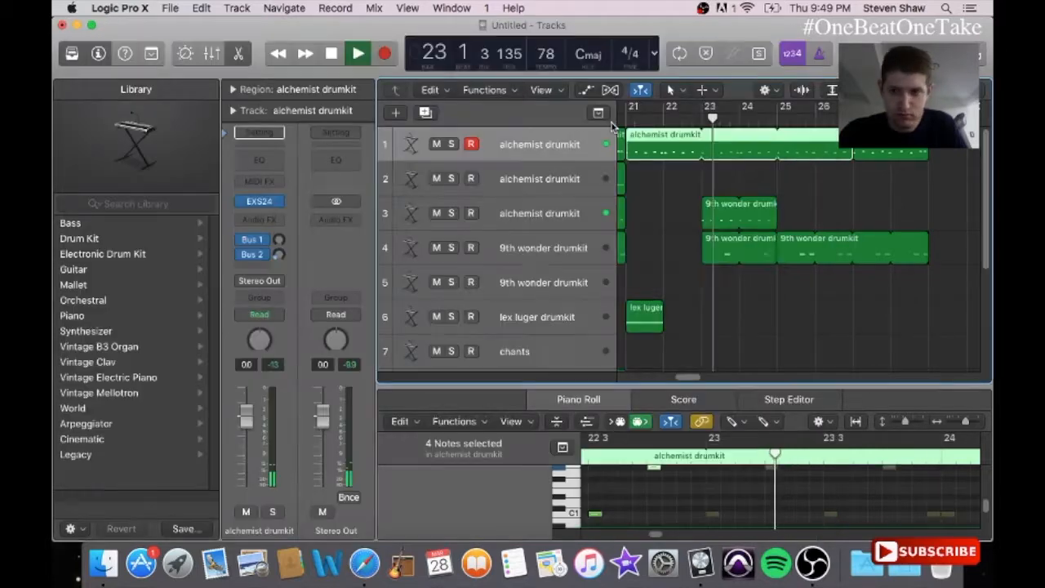
- Move all nine upper-row drum notes of the alchemist drumkit region at bar 27 down one semitone
click(821, 157)
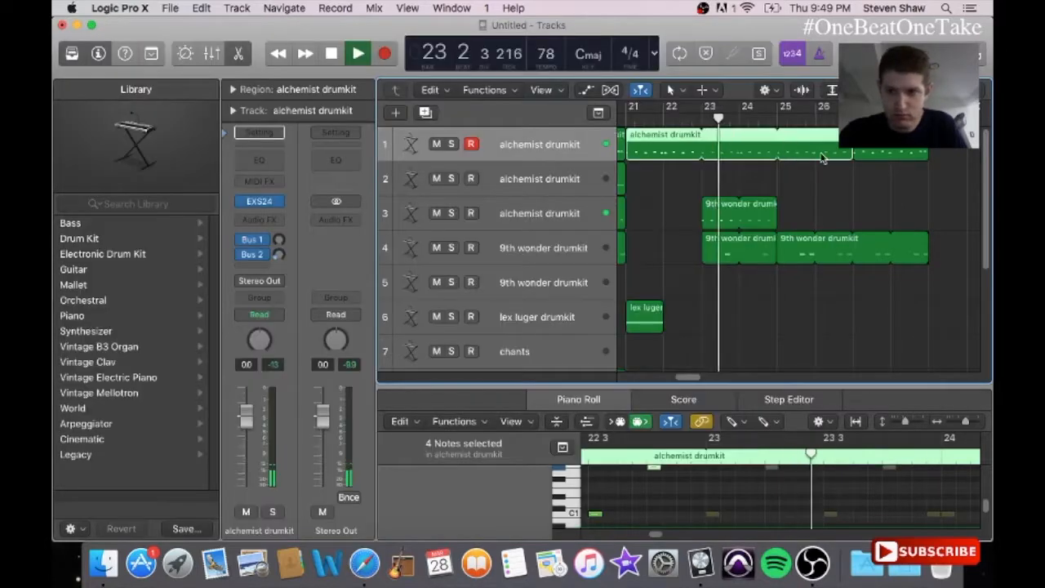
click(890, 154)
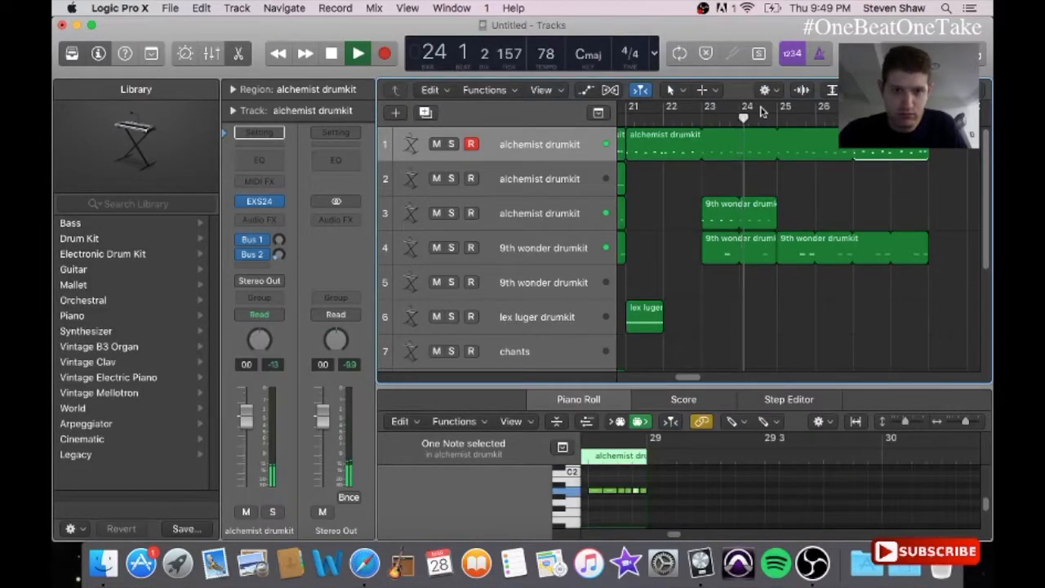
click(451, 8)
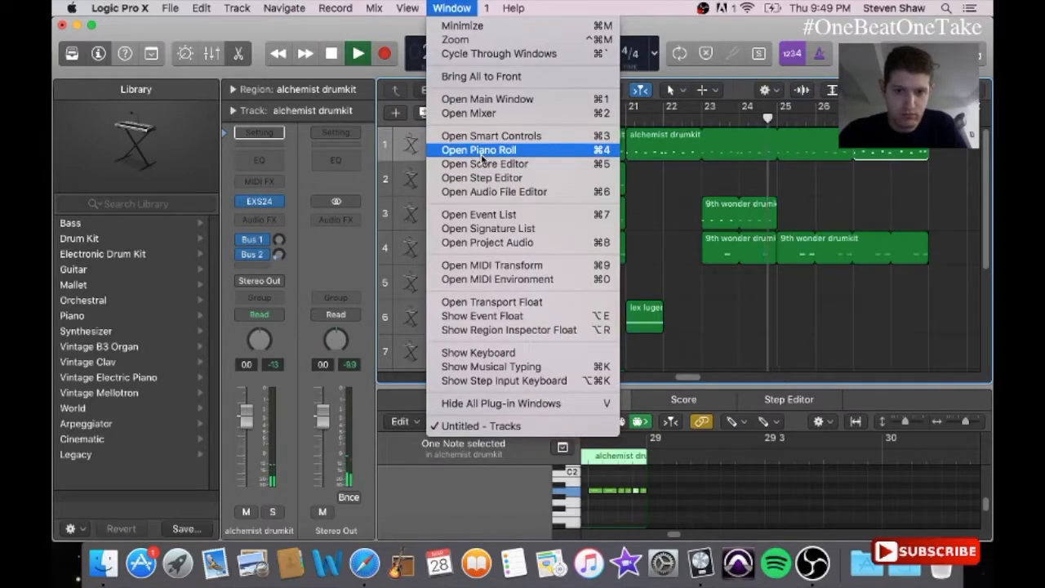
click(482, 155)
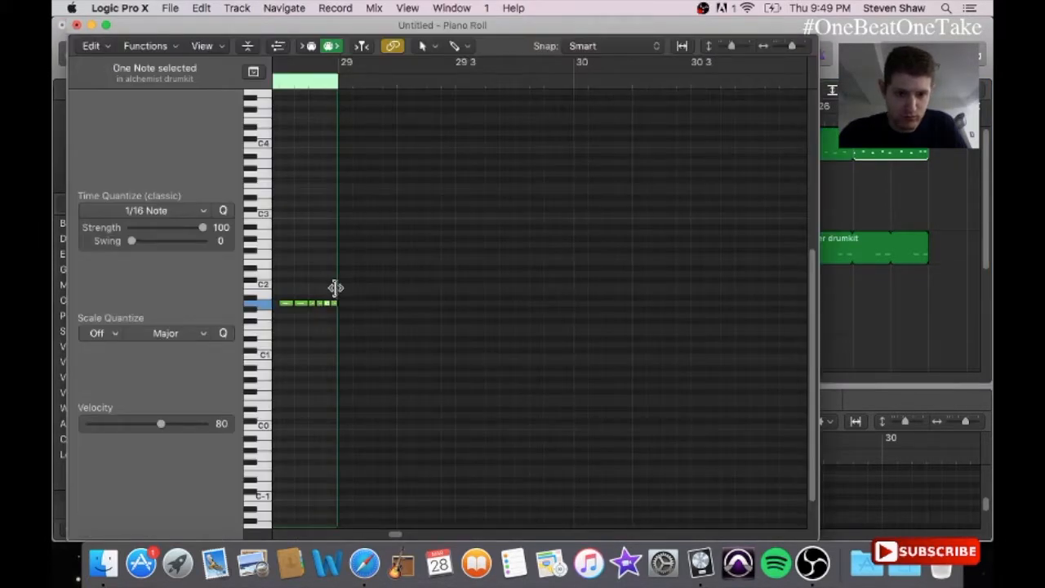
drag(332, 295, 222, 331)
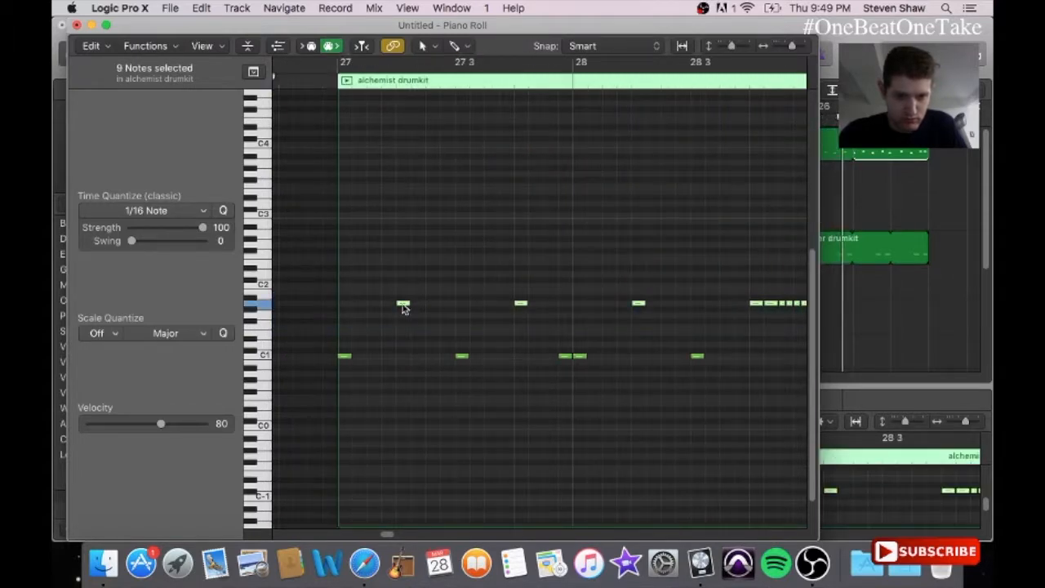
drag(402, 307, 402, 314)
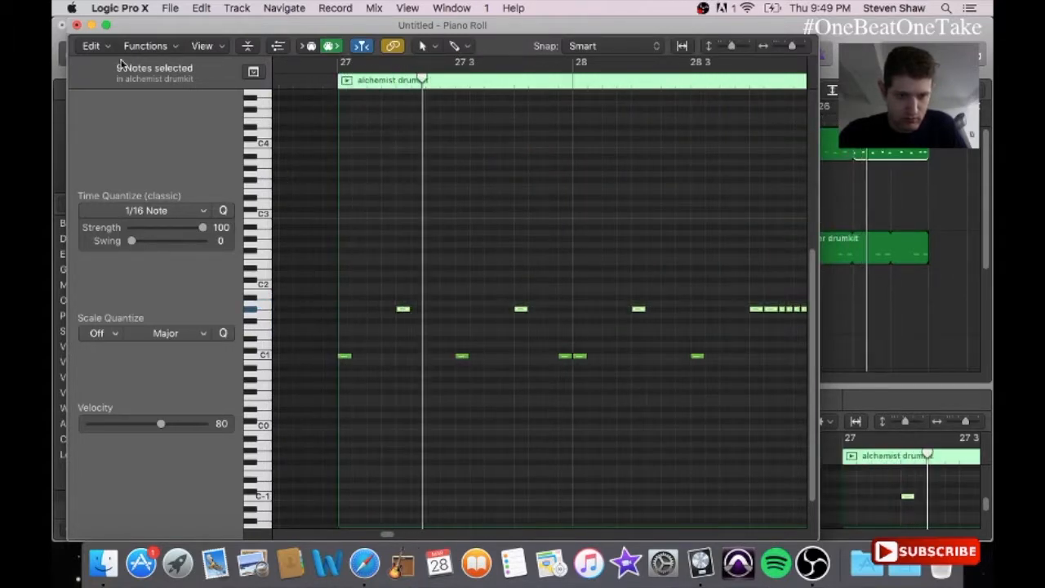
click(75, 26)
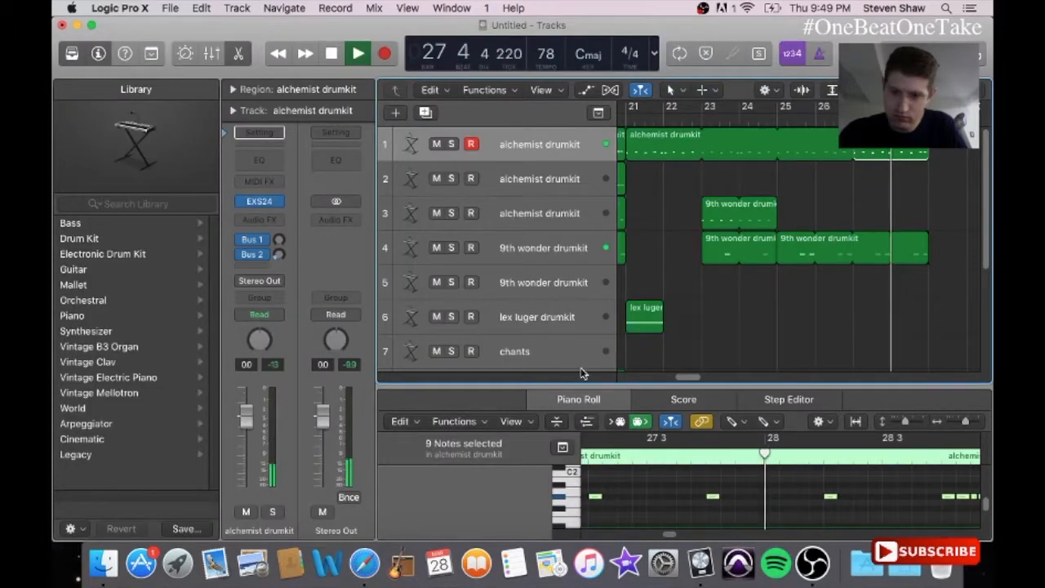
- Copy only the 9th wonder drumkit region that starts at bar 13 on track 2
drag(688, 379, 653, 380)
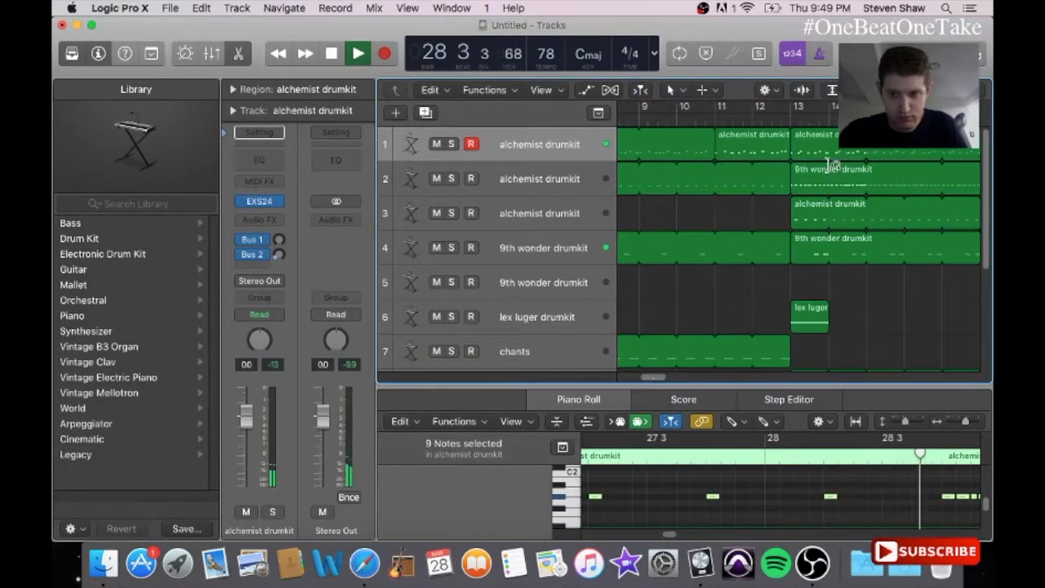
click(535, 178)
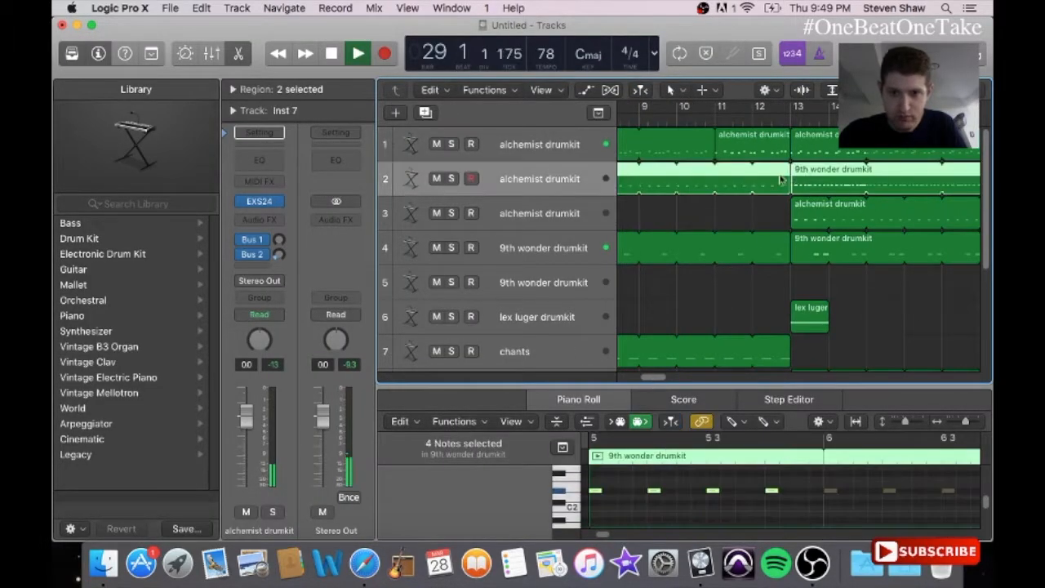
click(758, 215)
click(819, 180)
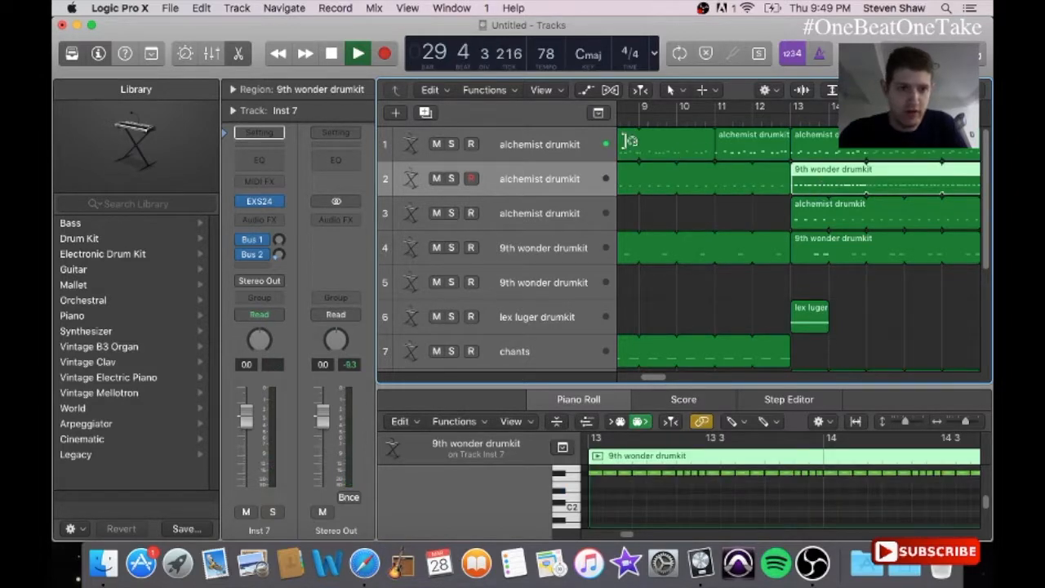
click(200, 7)
click(236, 103)
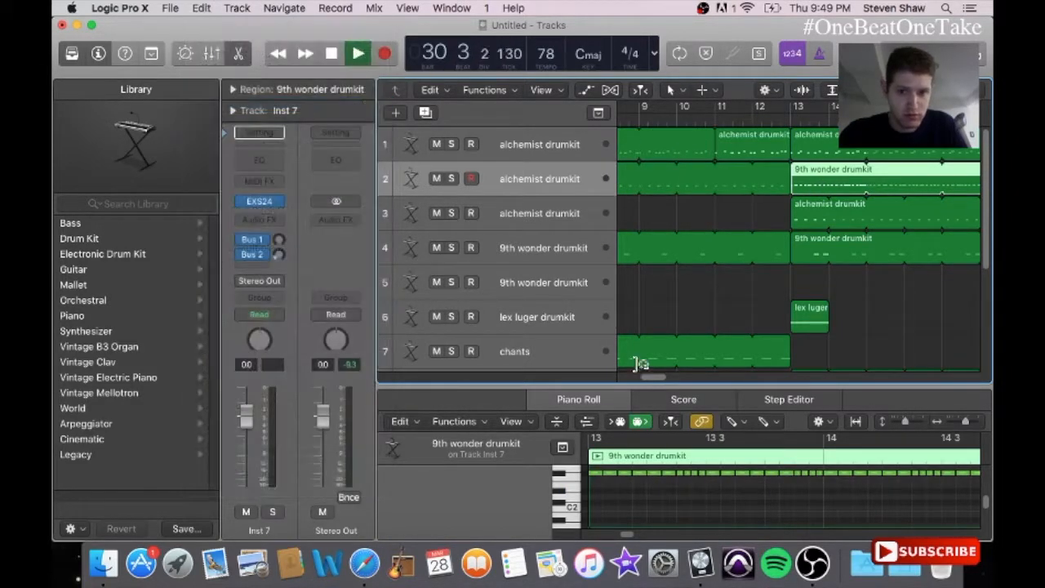
- Paste the copied 9th wonder drumkit region at bar 25 on track 2 and shorten its loop to end at bar 29
drag(653, 378, 692, 382)
drag(804, 122, 747, 130)
key(space)
click(745, 123)
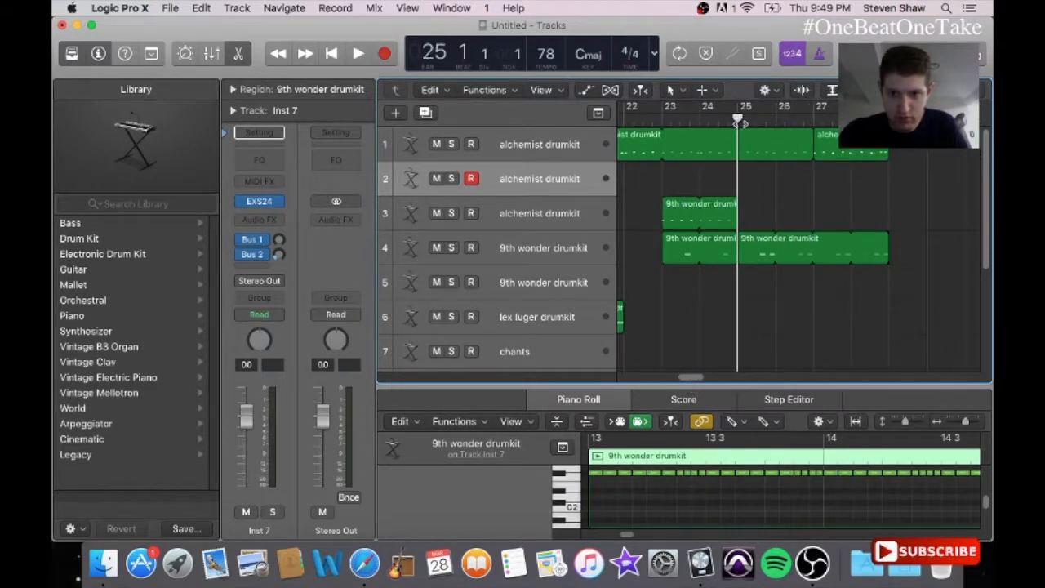
click(202, 7)
click(211, 112)
drag(930, 174, 889, 183)
- Play from bar 23 and move the 9th wonder drumkit region at bar 23 from track 3 up to track 2
click(659, 127)
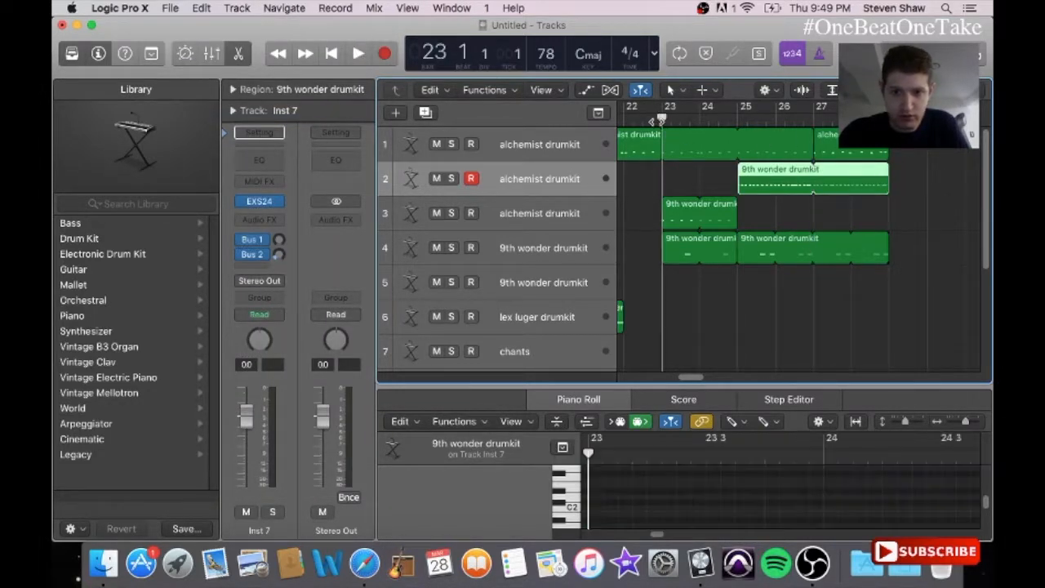
key(space)
mouse_move(687, 377)
mouse_down()
mouse_move(644, 380)
mouse_move(682, 380)
mouse_up()
drag(829, 206, 833, 197)
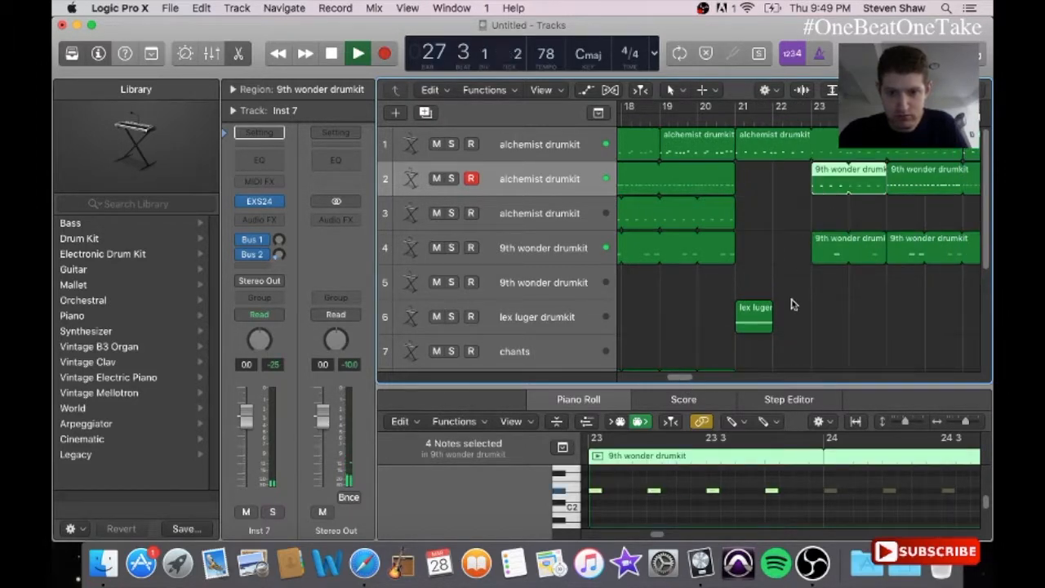
- Copy the alchemist drumkit region that starts at bar 13 on track 3
drag(684, 377, 673, 377)
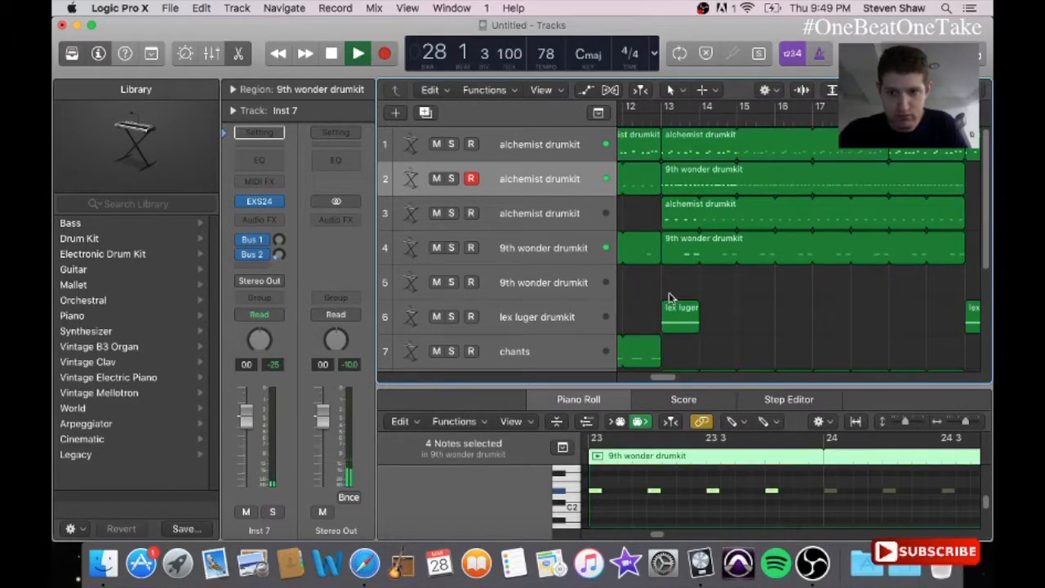
click(520, 209)
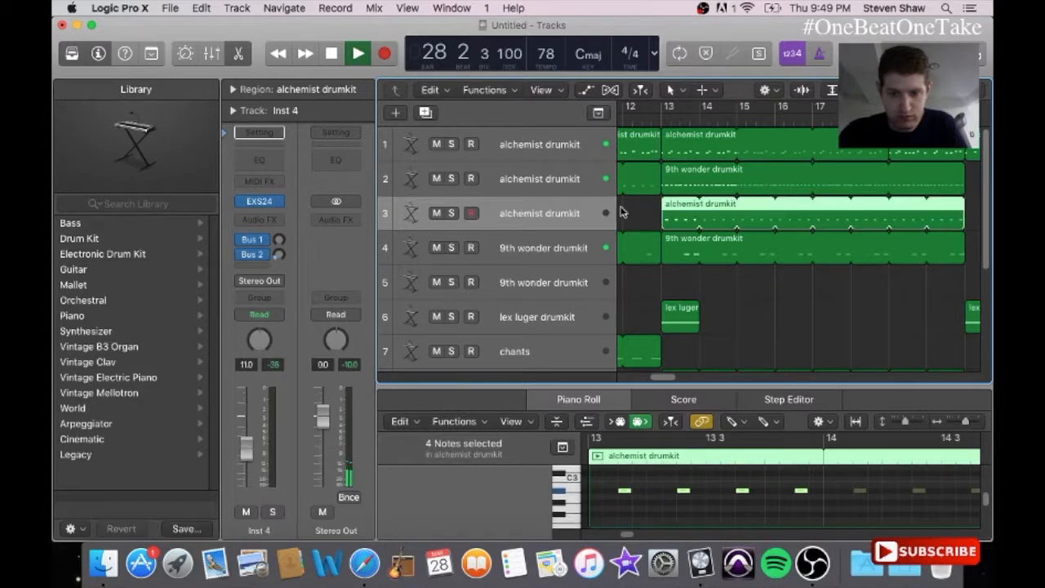
click(203, 7)
click(216, 106)
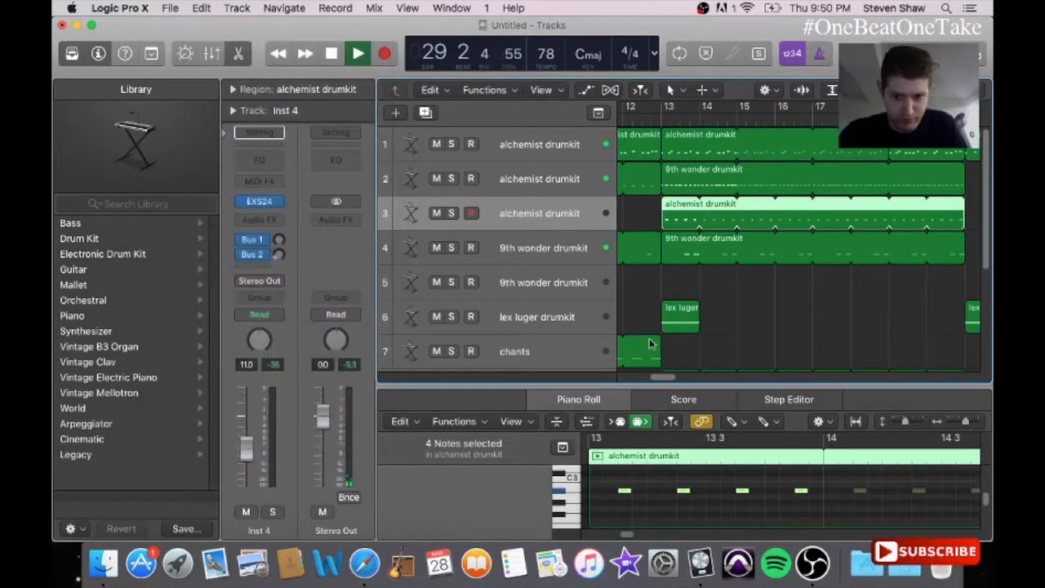
- Paste the copied alchemist drumkit region at bar 25 on track 3 and shorten its loop to end at bar 29
drag(663, 380, 693, 376)
key(space)
click(735, 120)
drag(734, 120, 708, 120)
click(170, 7)
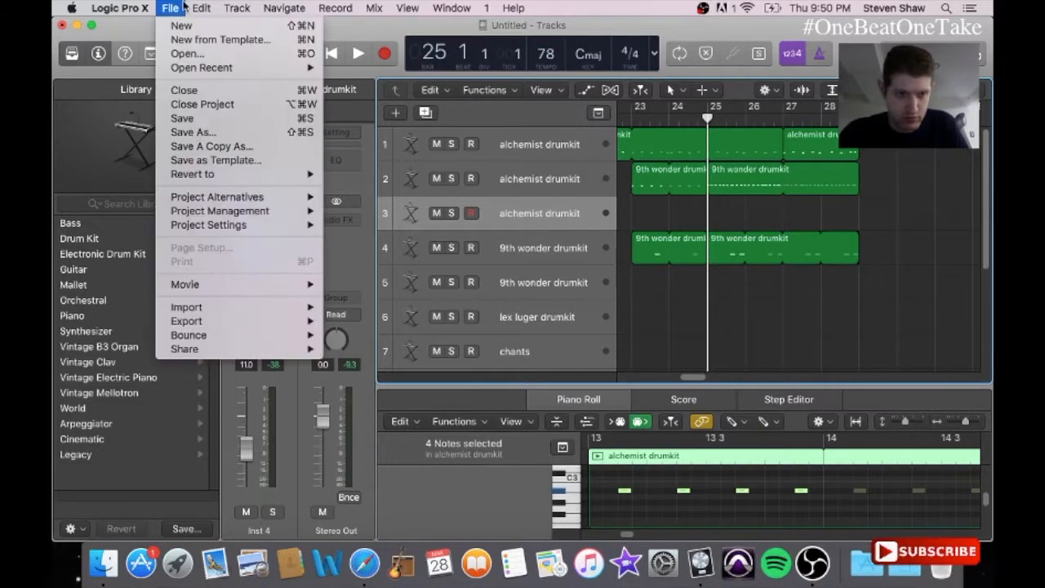
click(231, 120)
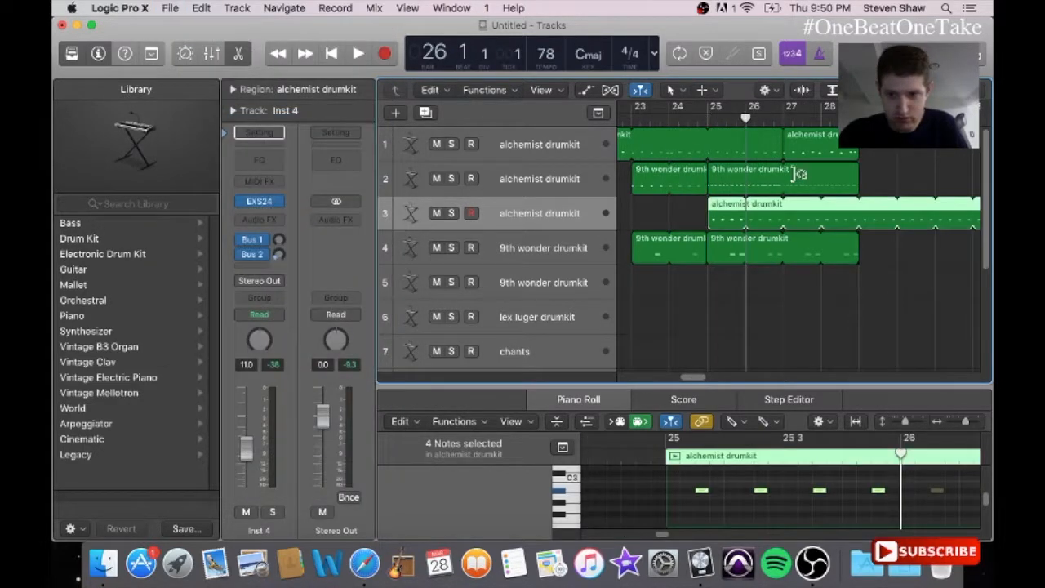
drag(884, 198, 857, 200)
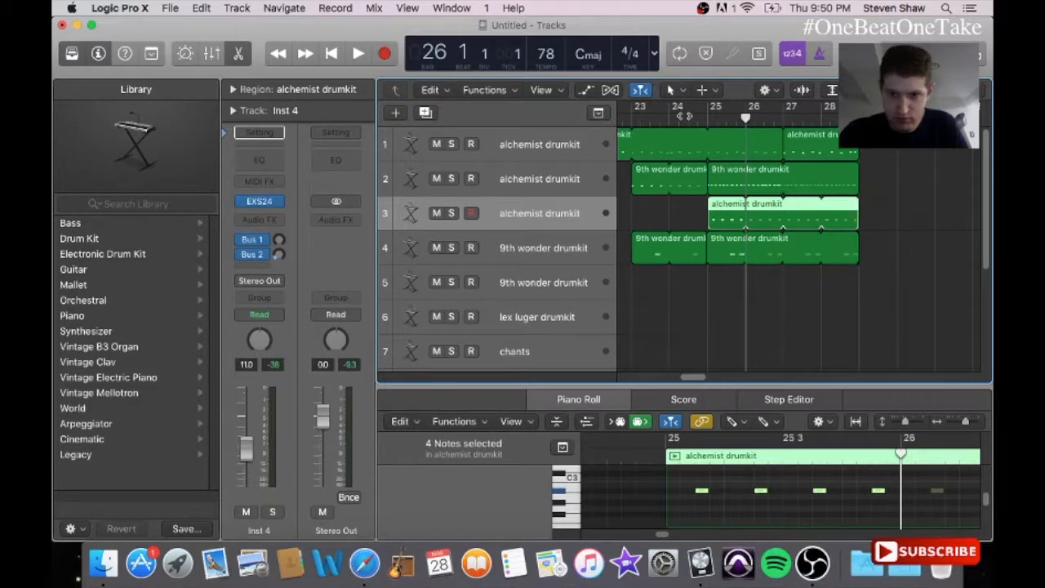
- Play from bar 25 and copy the chants region that starts at bar 13 on track 8
click(705, 121)
key(space)
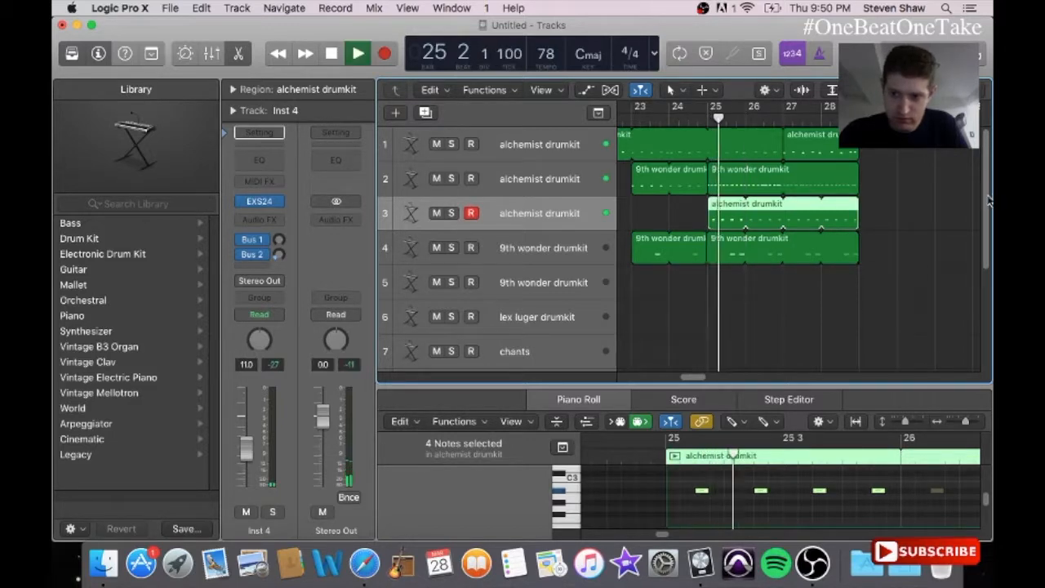
scroll(983, 268, down, 3)
scroll(983, 268, down, 2)
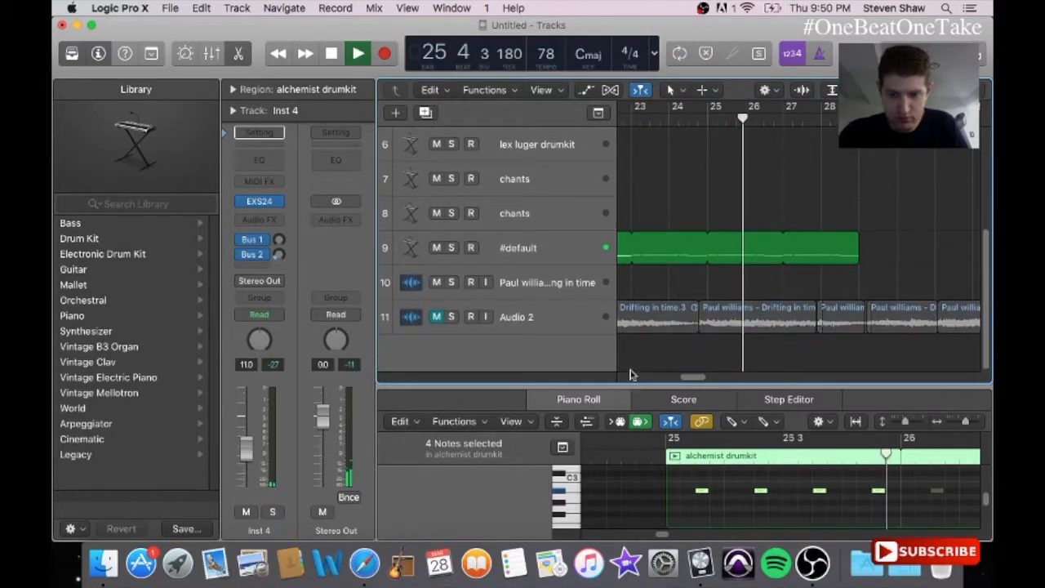
drag(691, 376, 659, 381)
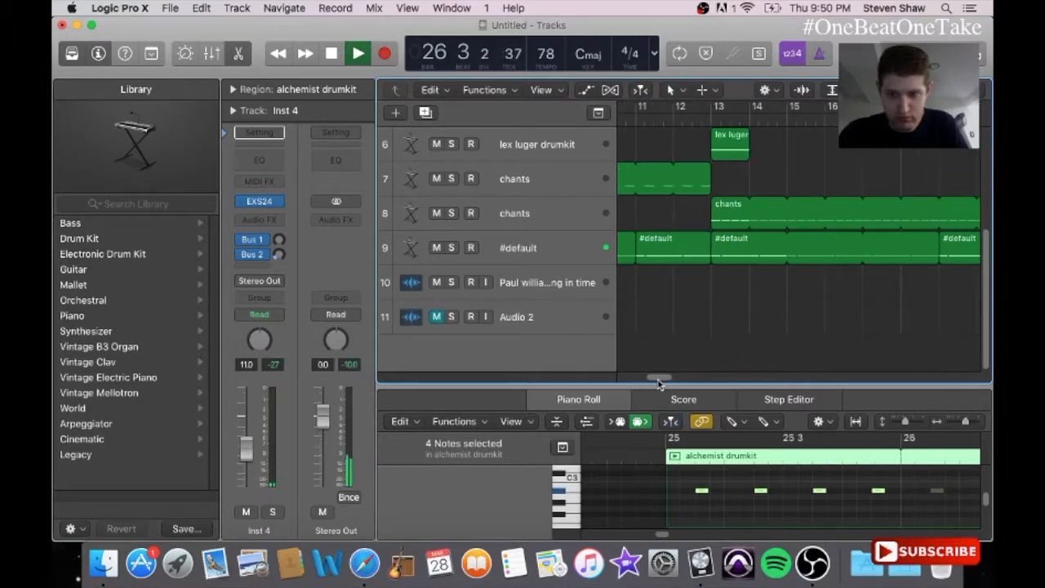
click(724, 220)
click(550, 211)
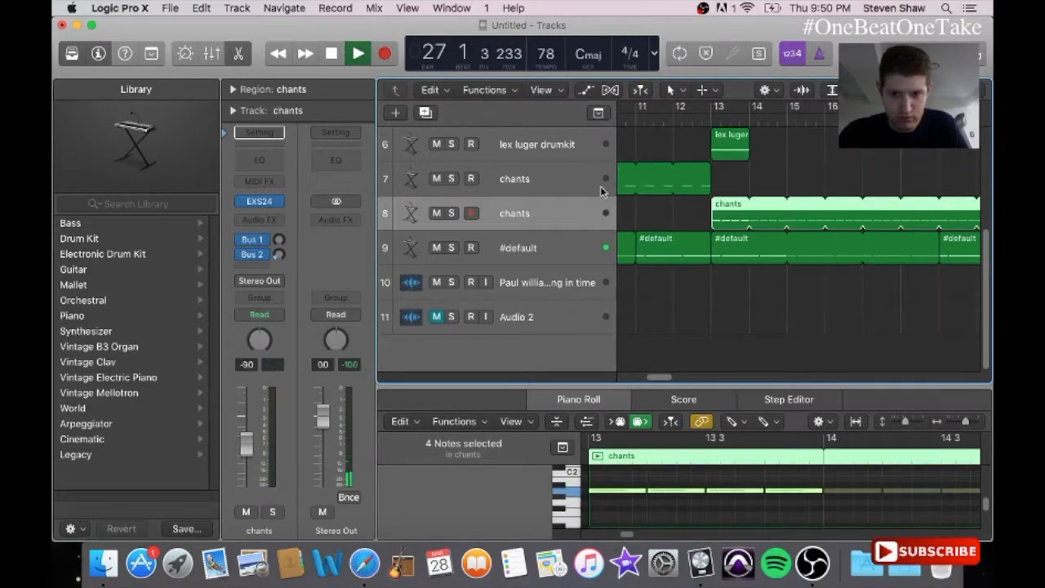
click(201, 8)
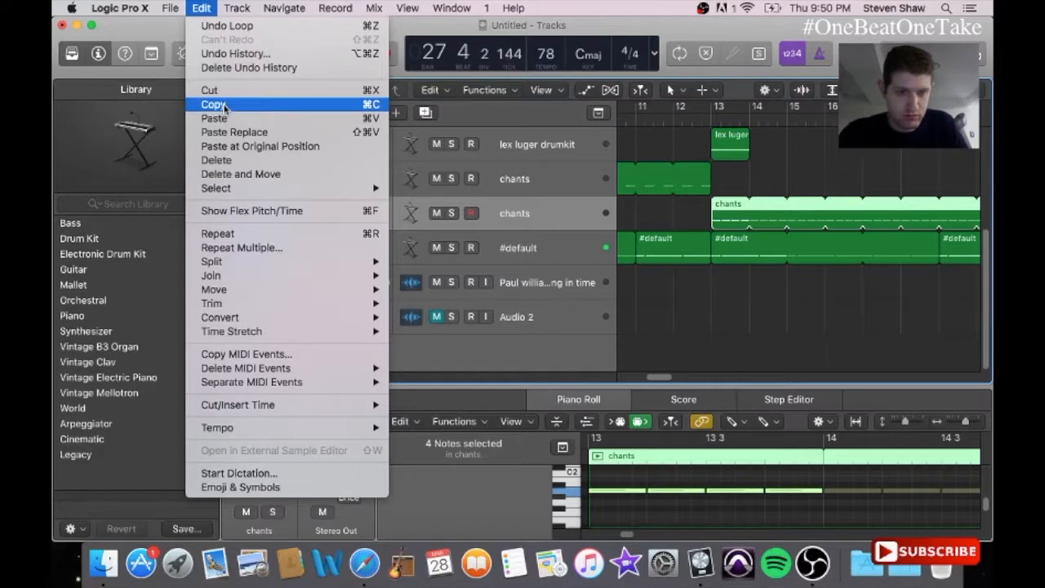
click(213, 105)
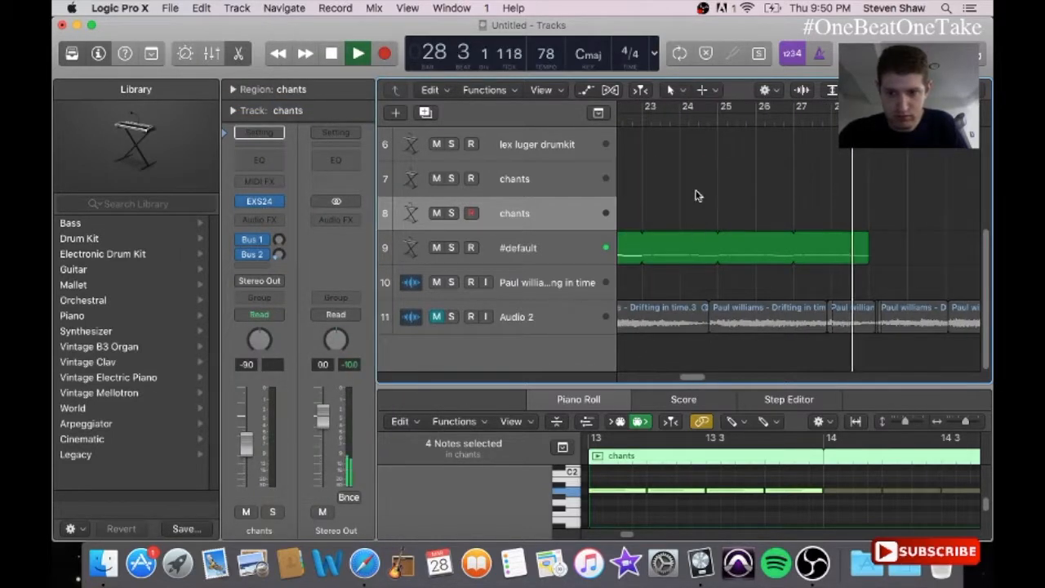
- Paste the copied chants region at bar 25 on track 8 and shorten its loop to end at bar 29
drag(740, 119, 715, 119)
click(202, 9)
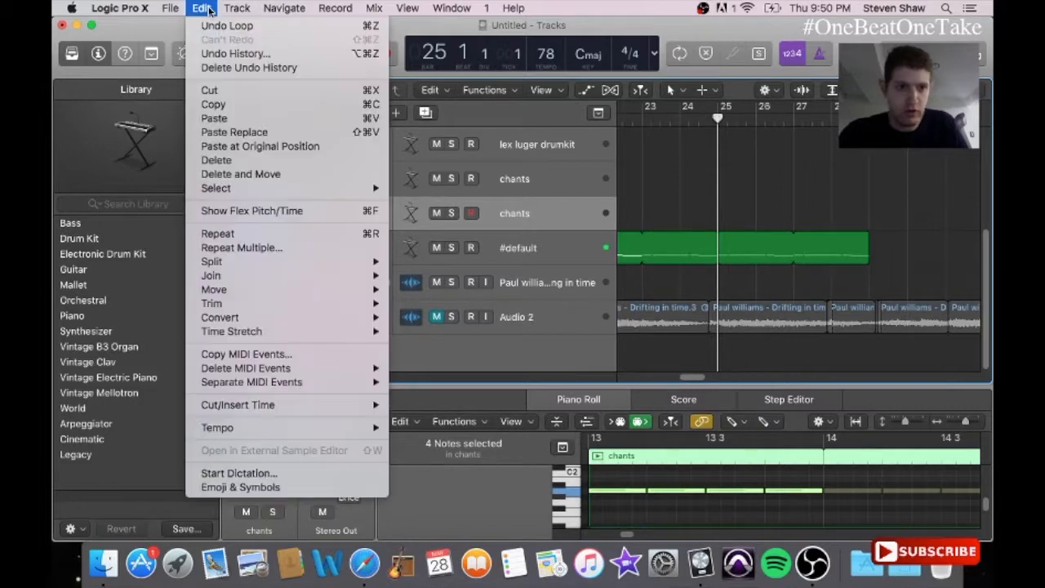
click(233, 119)
drag(878, 200, 871, 209)
- While playing from bar 25, delete the 9th wonder drumkit region there on track 4 and loop the bar 23 region to bar 29
click(713, 123)
key(space)
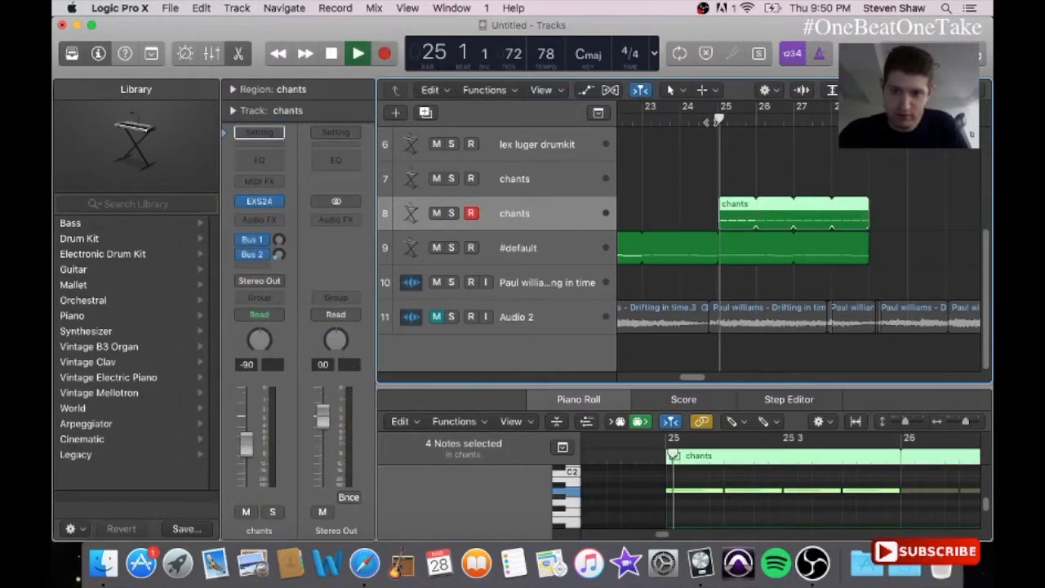
scroll(987, 143, up, 5)
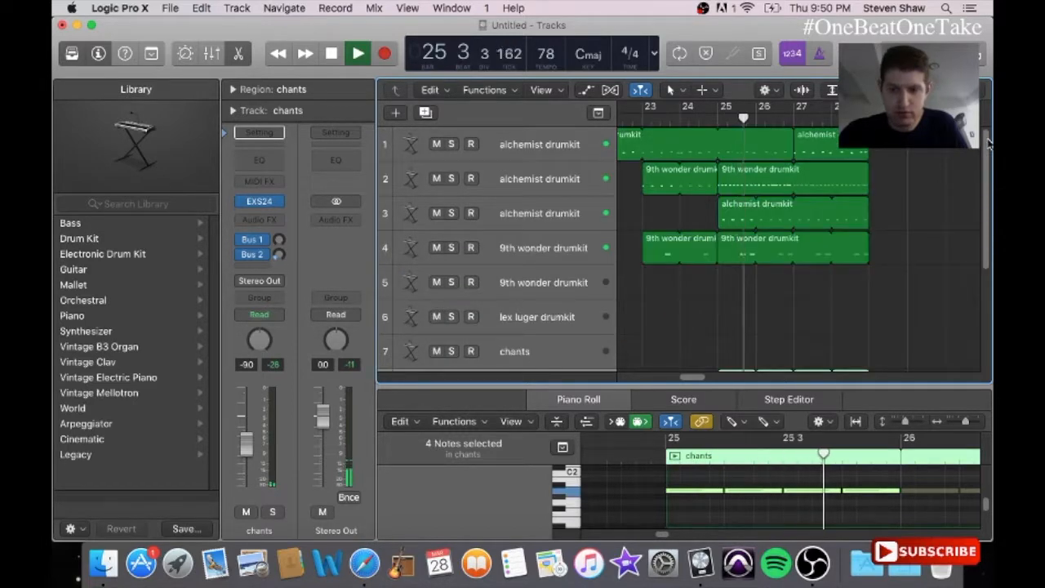
drag(988, 143, 990, 155)
click(749, 255)
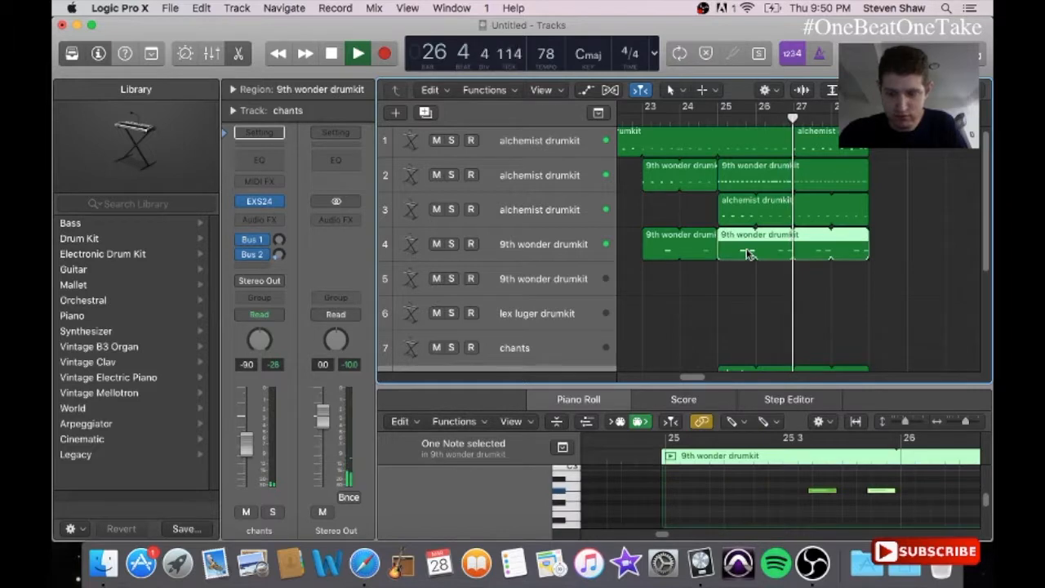
key(Delete)
drag(889, 235, 869, 249)
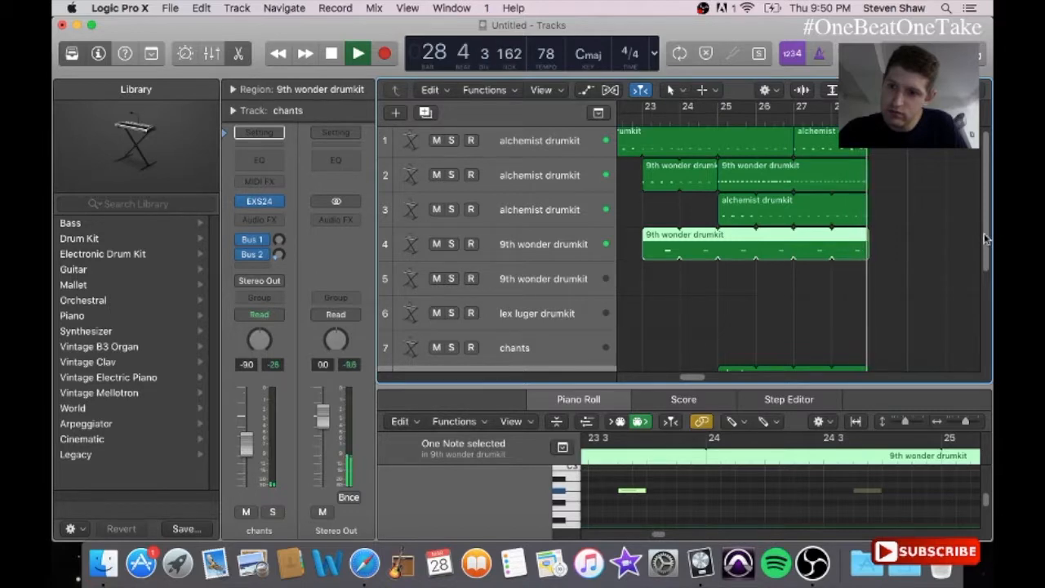
- Create a new track below track 1 with the same alchemist drumkit settings
drag(986, 234, 981, 269)
click(736, 312)
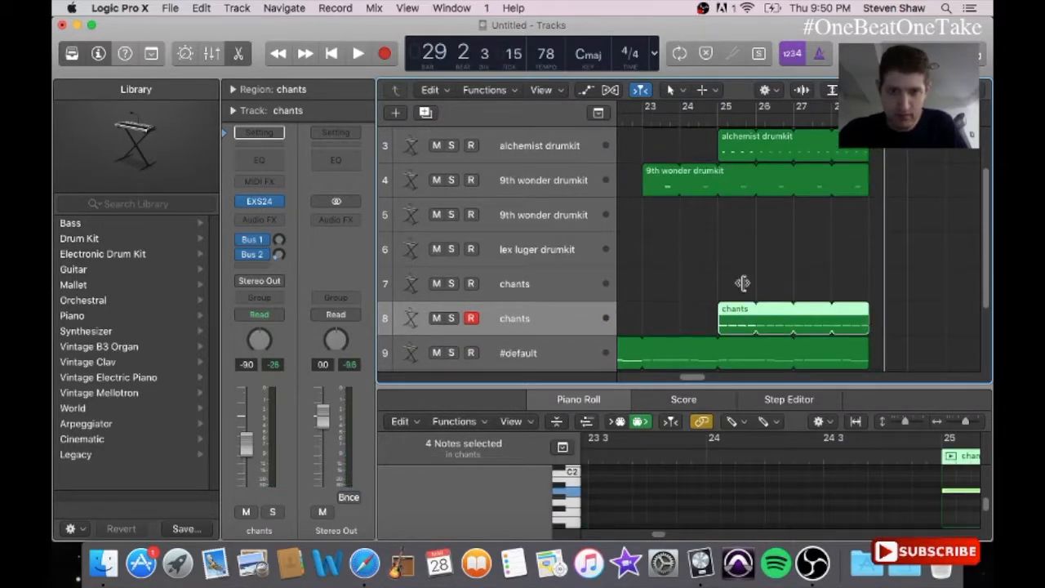
drag(702, 373, 631, 374)
scroll(985, 256, up, 2)
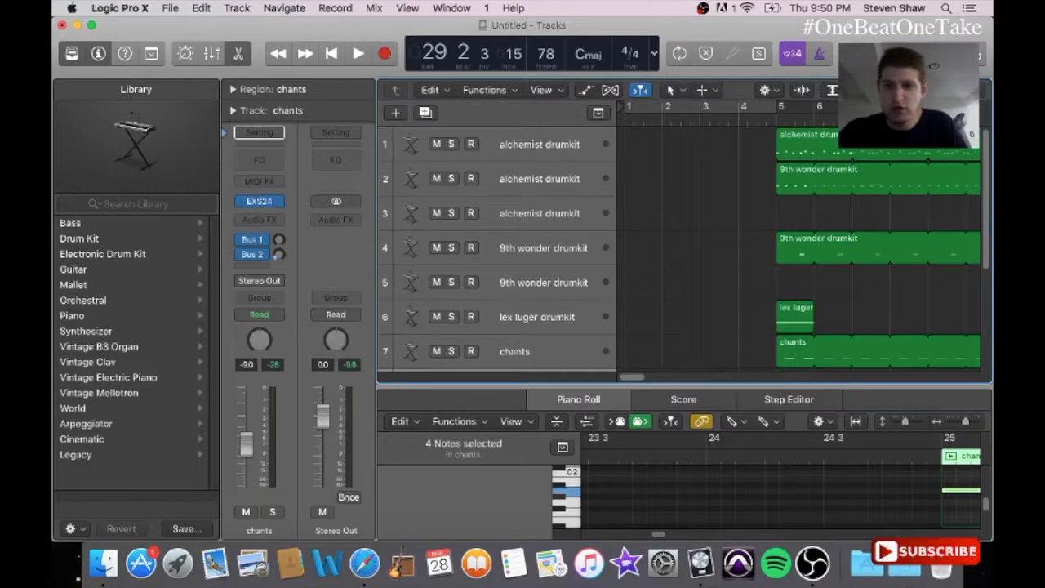
drag(633, 381, 609, 375)
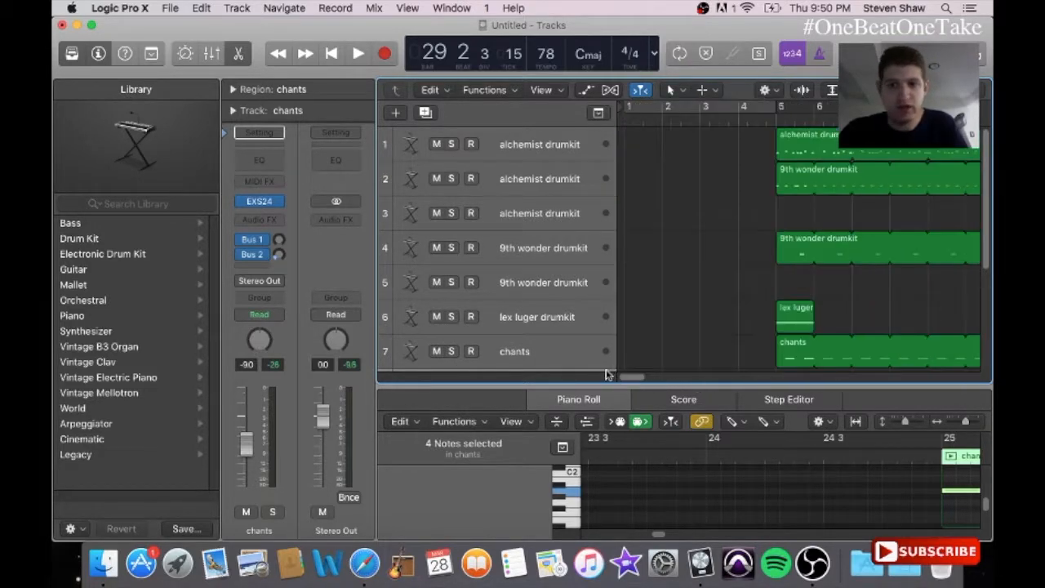
click(531, 138)
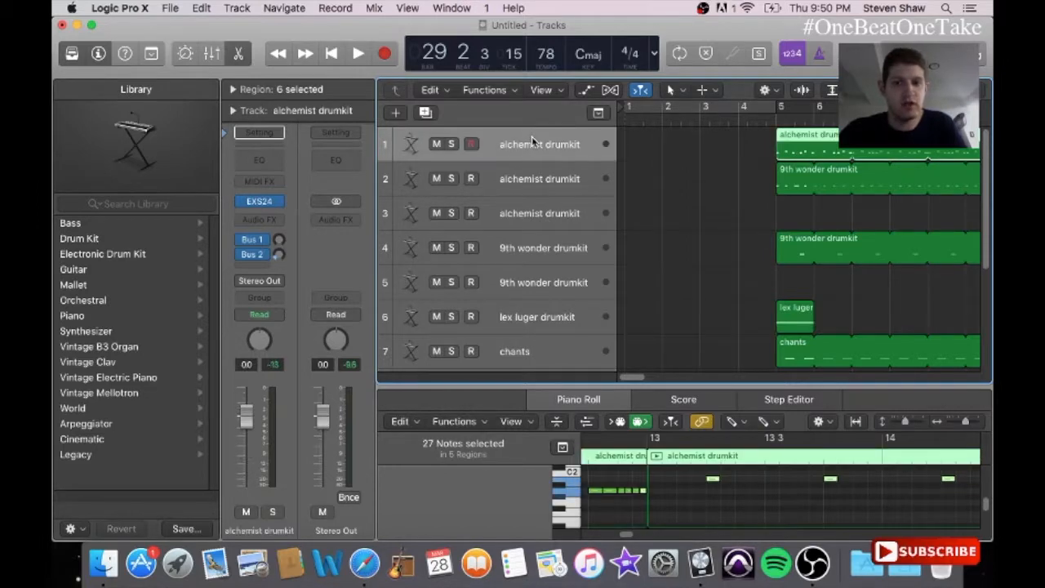
click(451, 7)
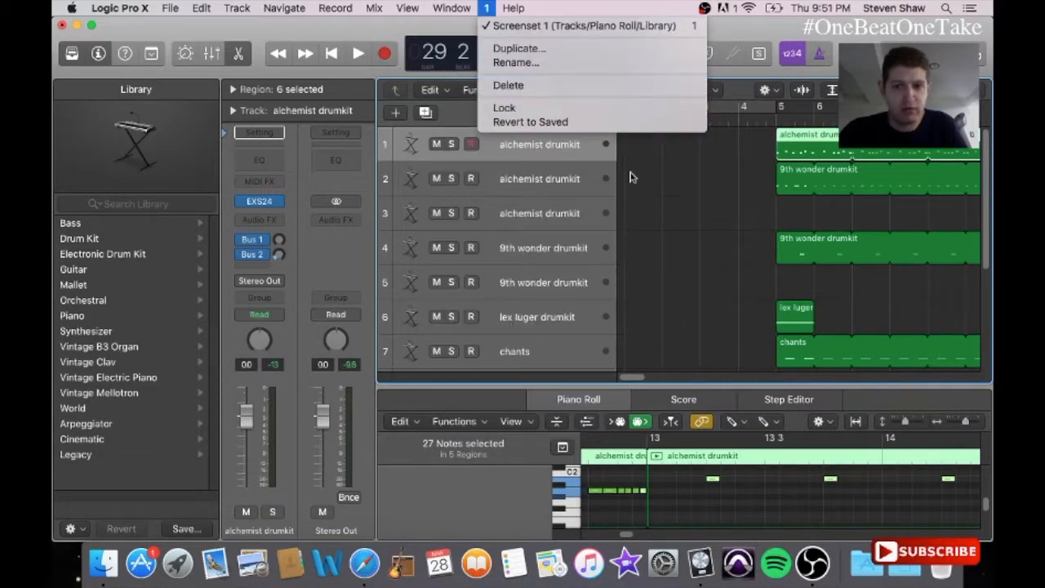
click(637, 179)
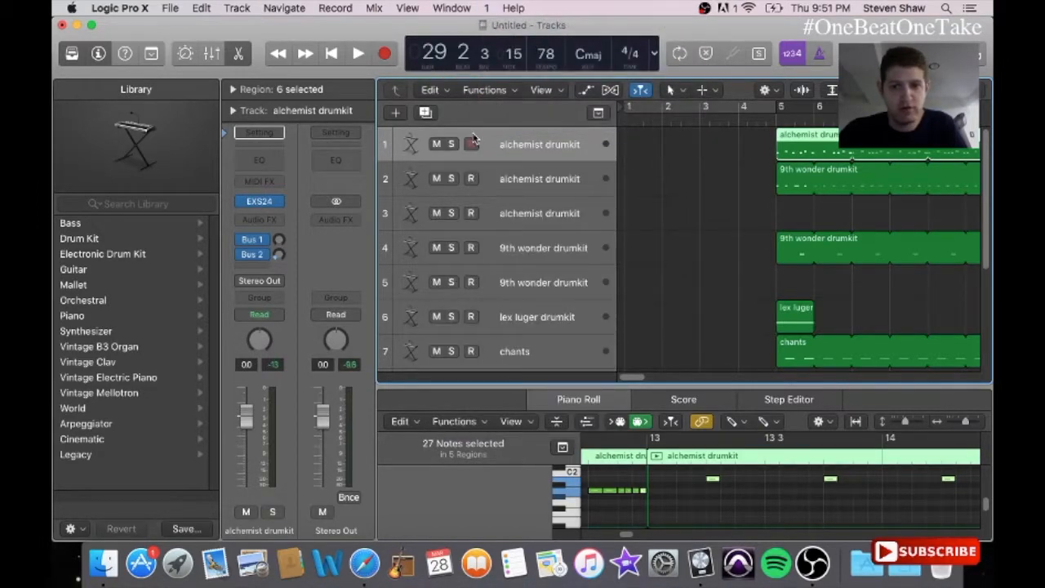
click(427, 113)
- Copy all the alchemist drumkit regions on track 1
mouse_move(641, 379)
mouse_down()
mouse_move(695, 381)
mouse_move(645, 377)
mouse_up()
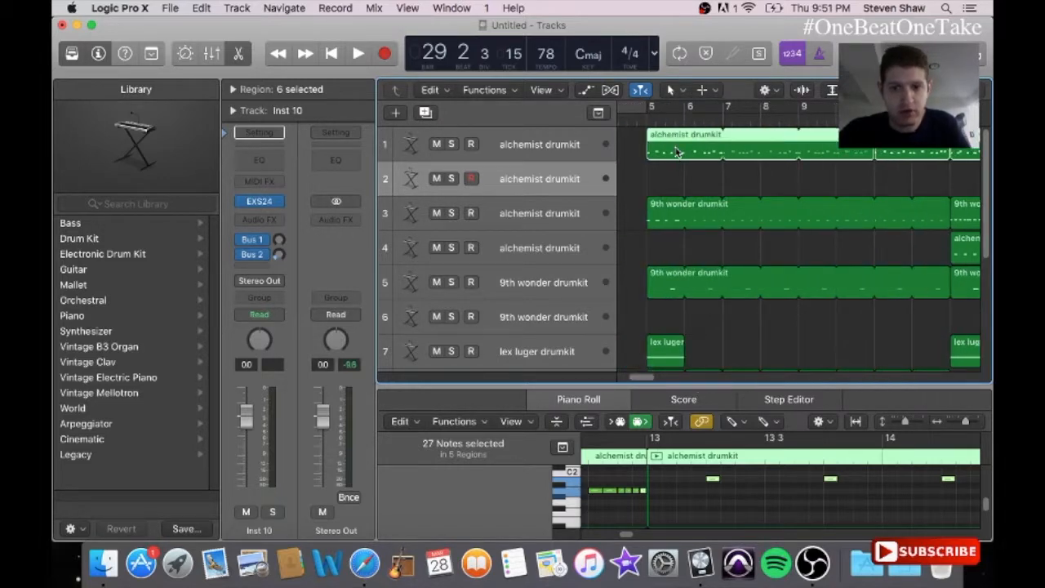
click(677, 172)
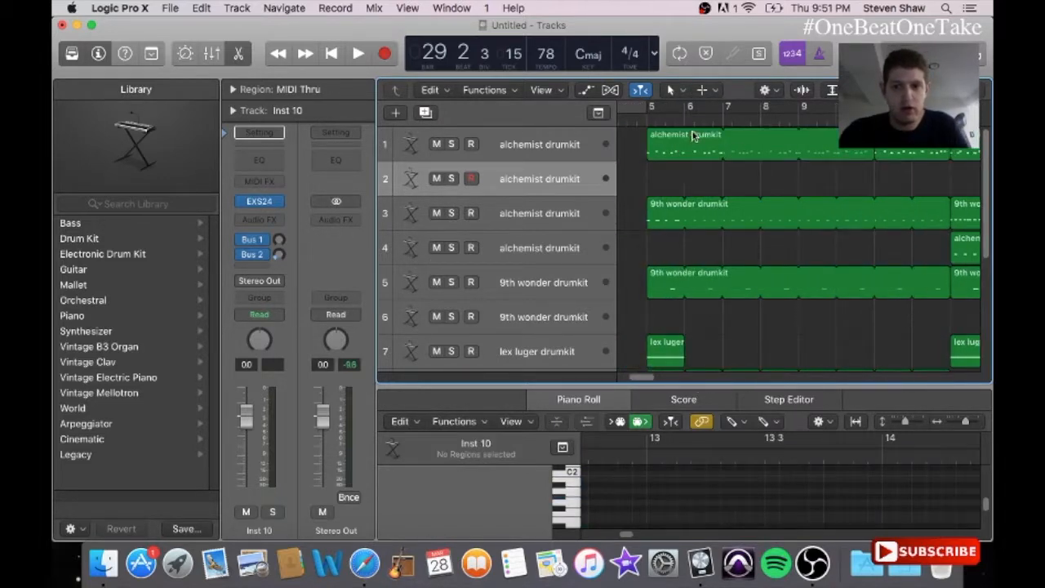
drag(761, 165, 826, 143)
click(201, 8)
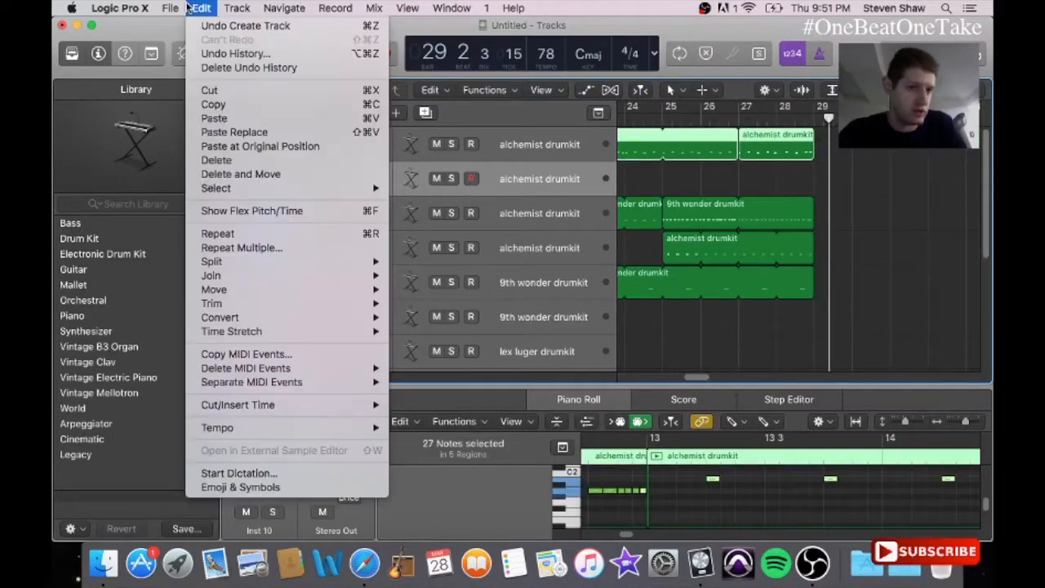
click(217, 103)
- Paste the copied alchemist drumkit regions onto the new track 2, starting at bar 5
key(Return)
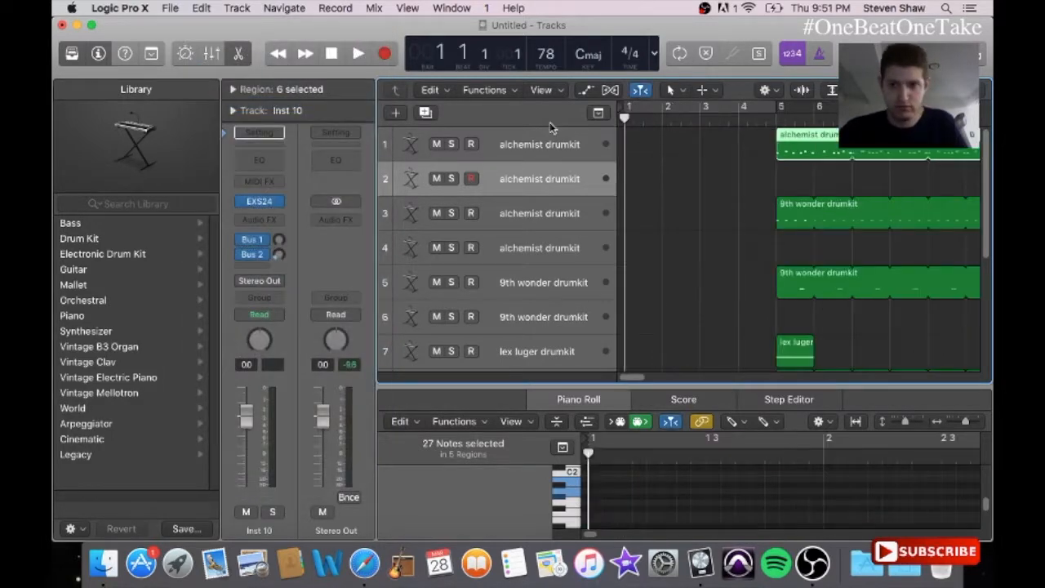
drag(816, 119, 776, 119)
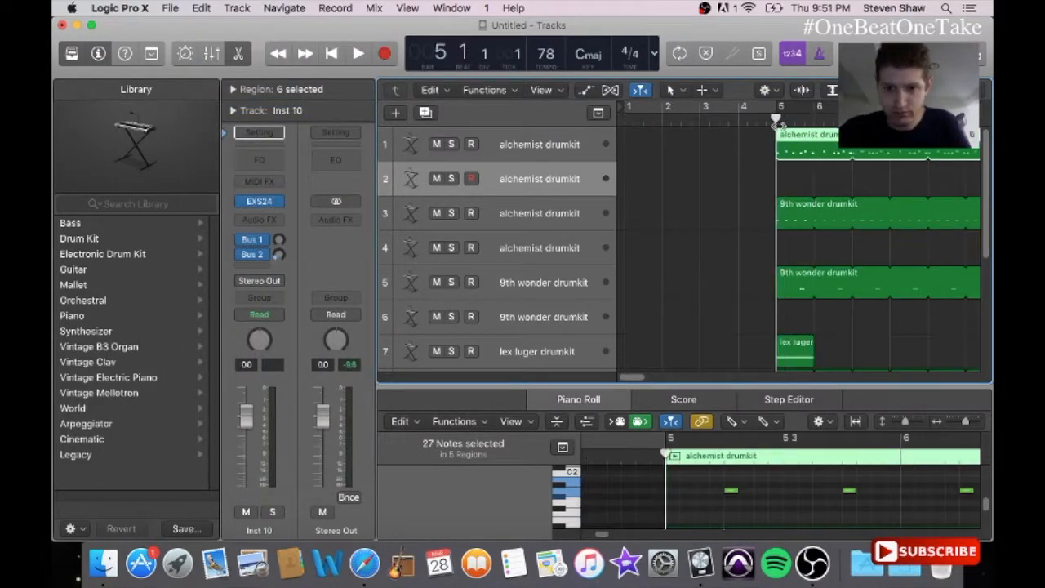
click(201, 9)
click(228, 116)
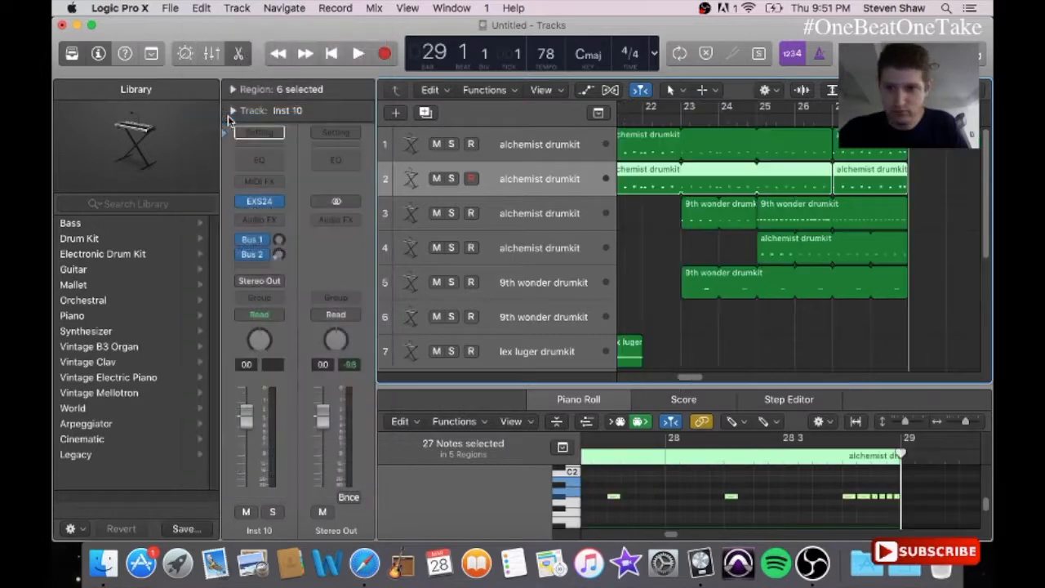
- View the notes of the alchemist drumkit region at bar 5 on track 1 in a separate Piano Roll window
drag(684, 375, 628, 375)
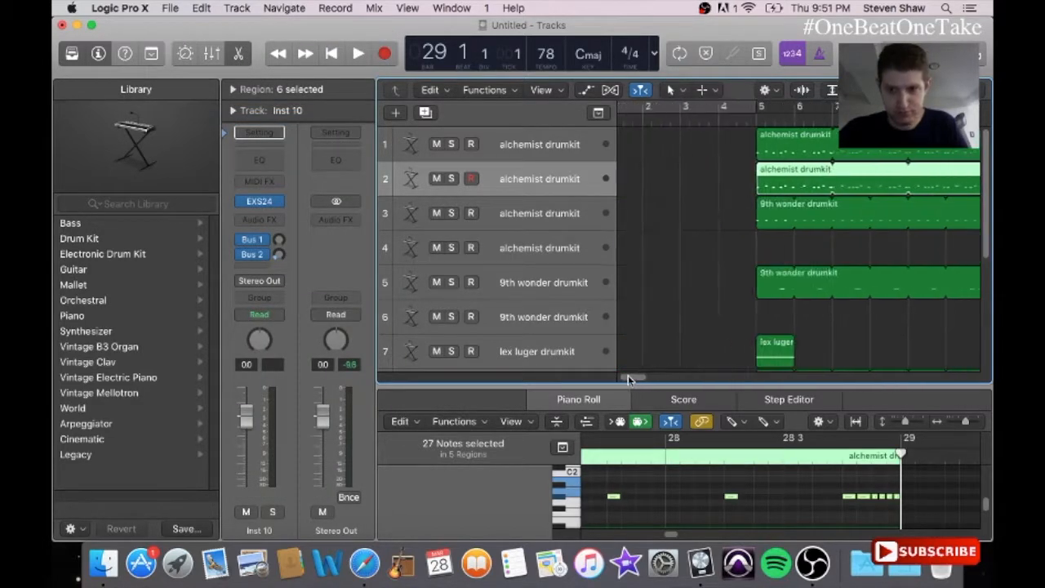
click(753, 171)
click(791, 139)
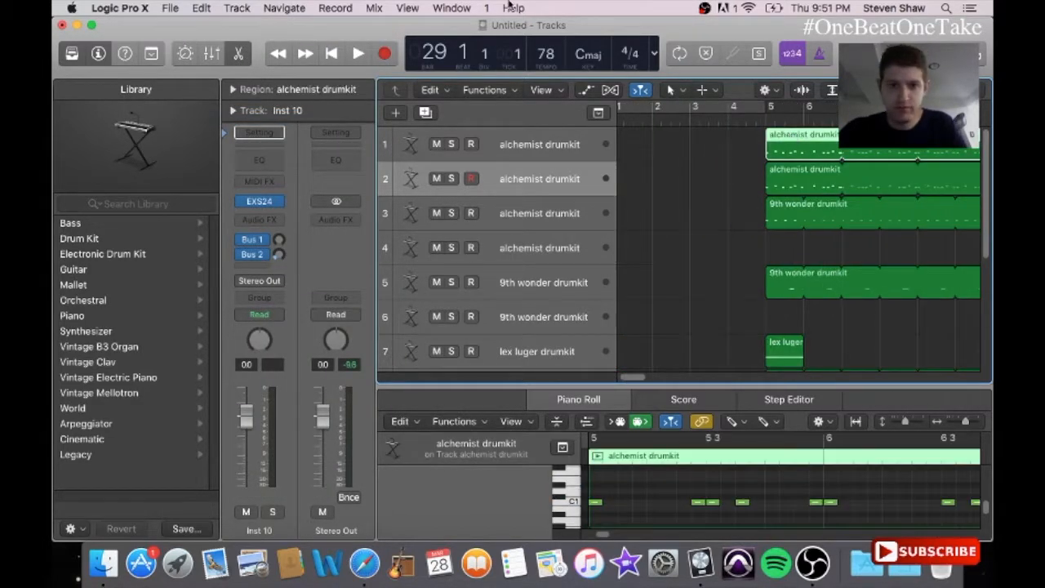
click(451, 9)
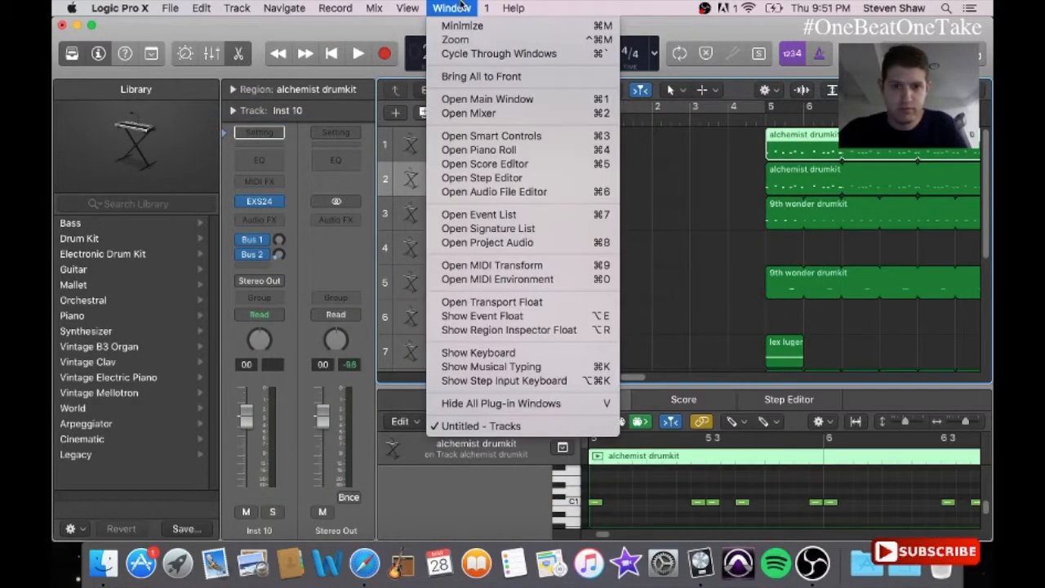
click(513, 152)
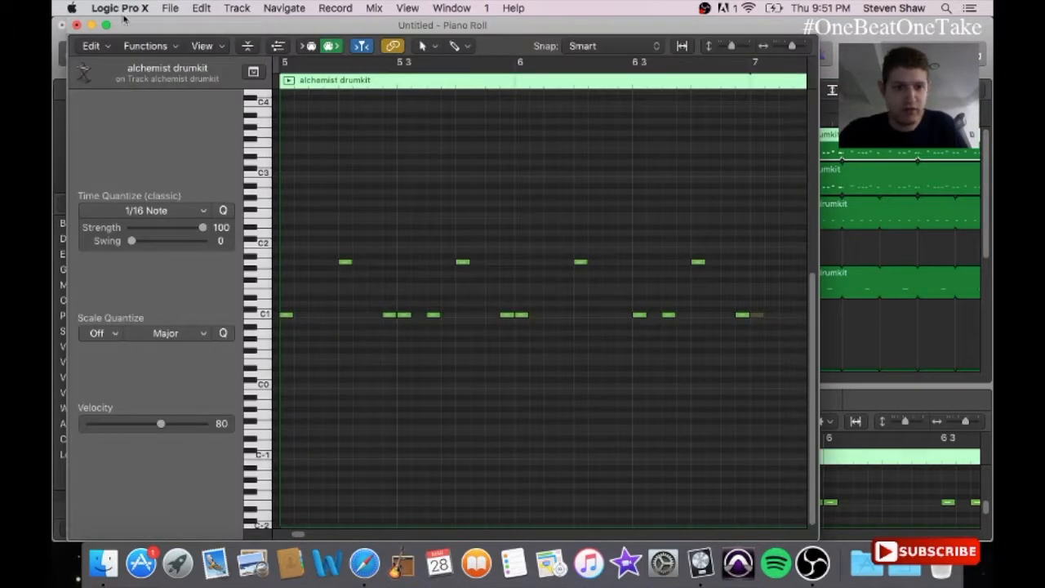
click(75, 25)
- Open all track 1 alchemist drumkit regions in a separate Piano Roll window, try selecting notes around bar 11, and close it
click(674, 164)
click(543, 145)
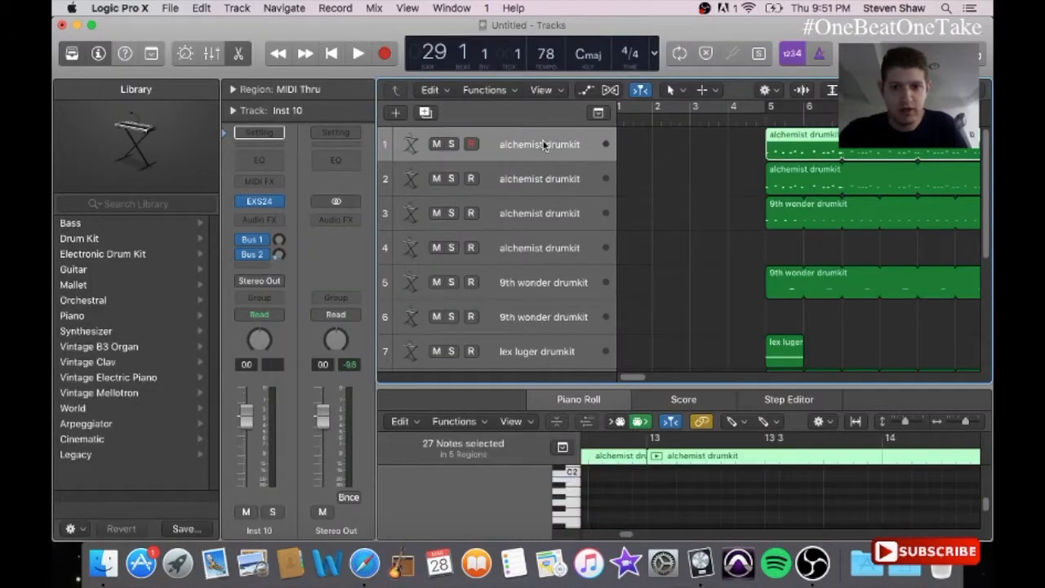
click(453, 8)
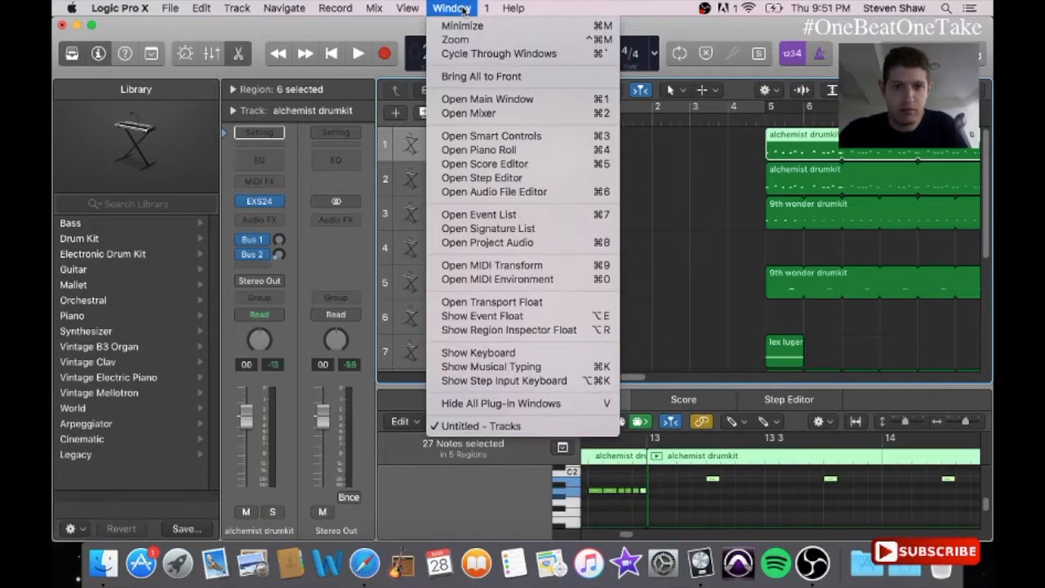
click(479, 155)
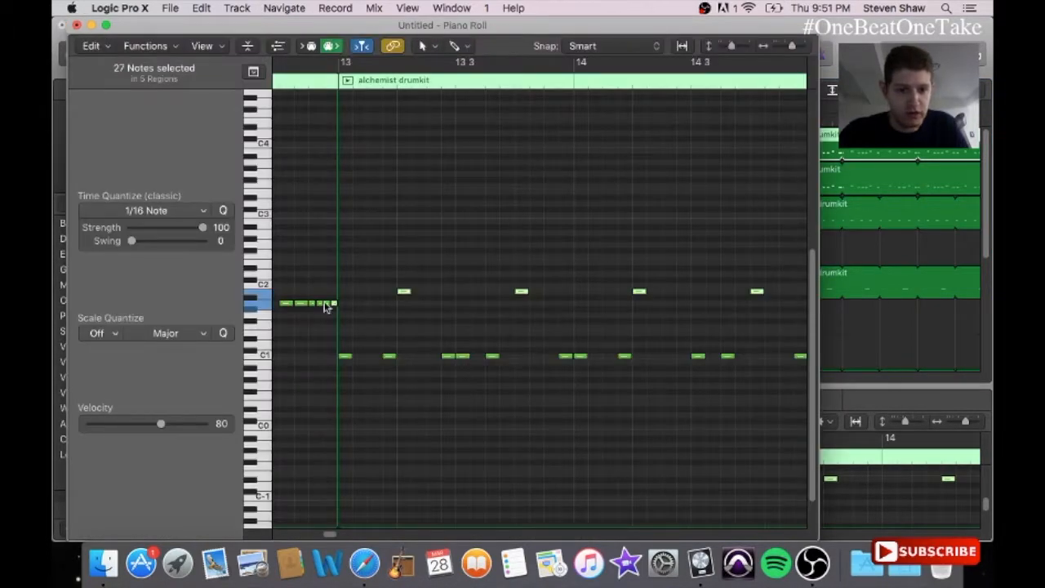
click(523, 318)
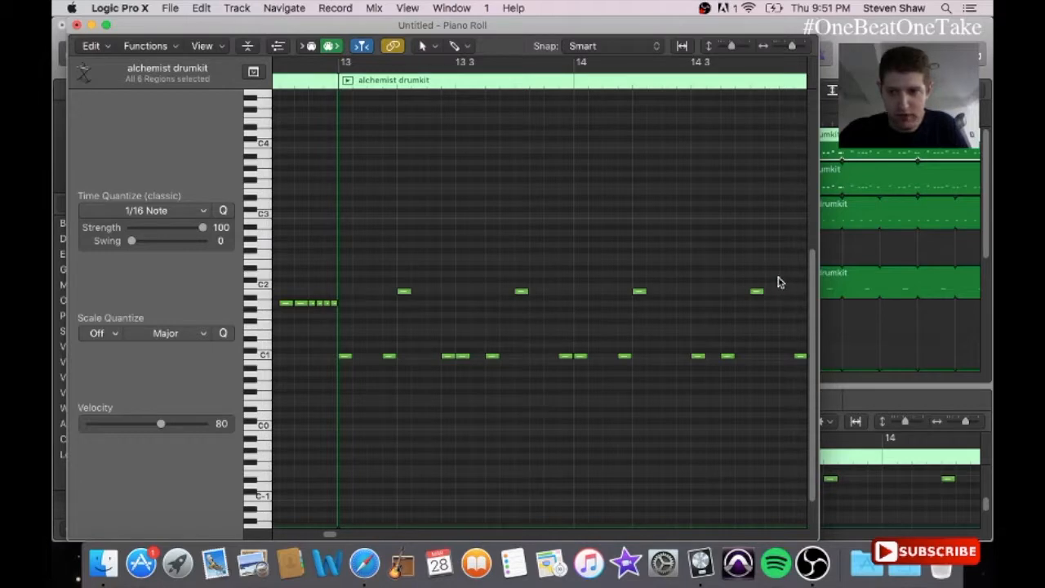
drag(749, 289, 636, 325)
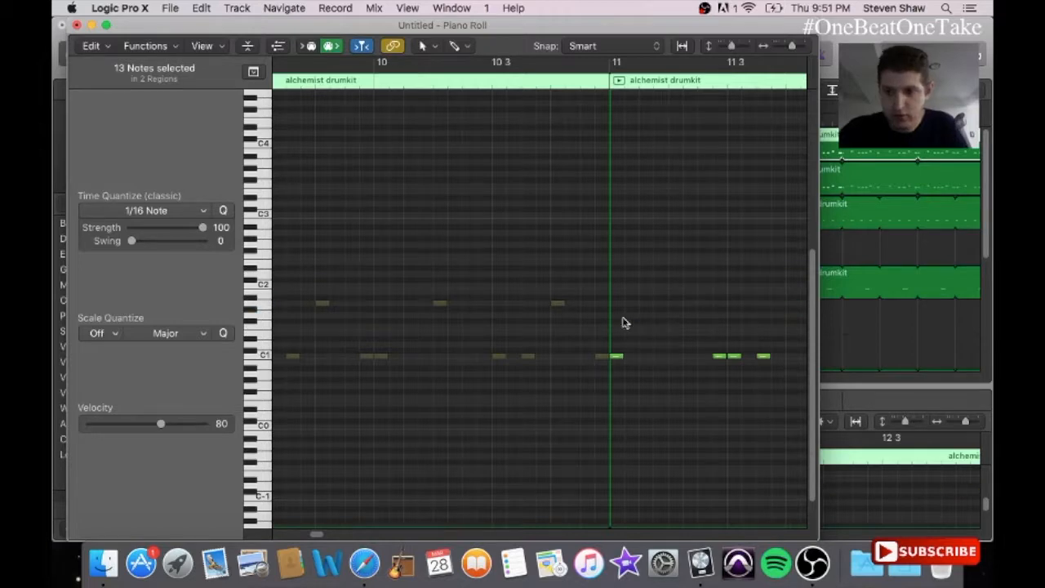
click(76, 25)
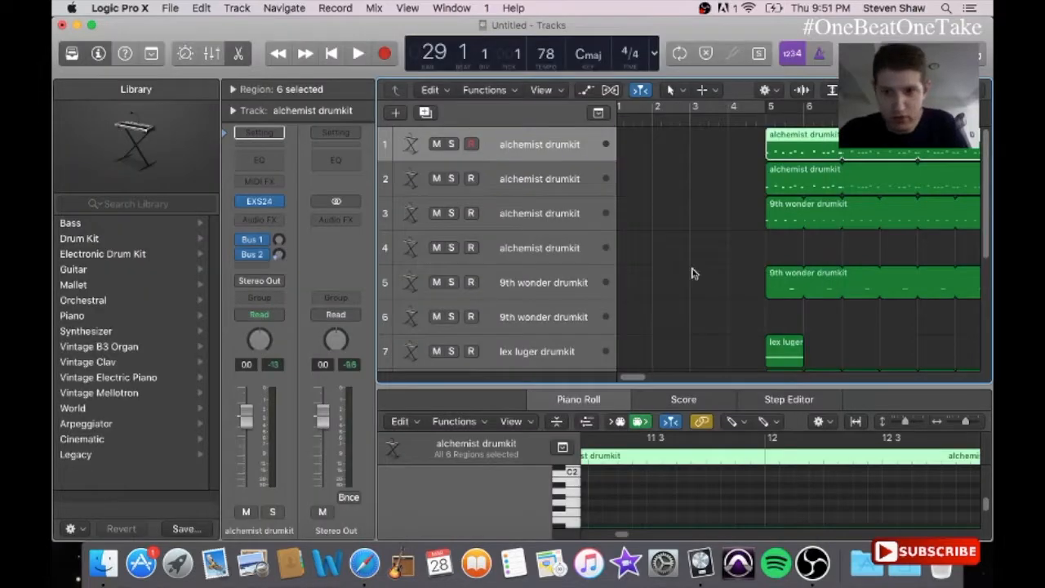
- Delete the notes above C1 from the alchemist drumkit region at bar 27 on track 1, using a separate Piano Roll window
drag(639, 378, 700, 380)
click(889, 155)
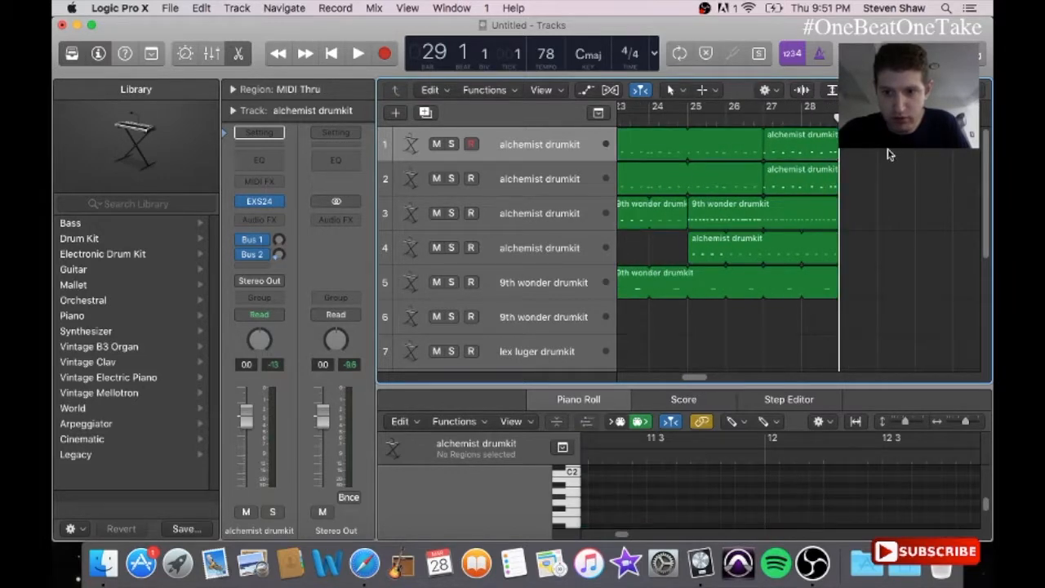
click(809, 144)
click(452, 8)
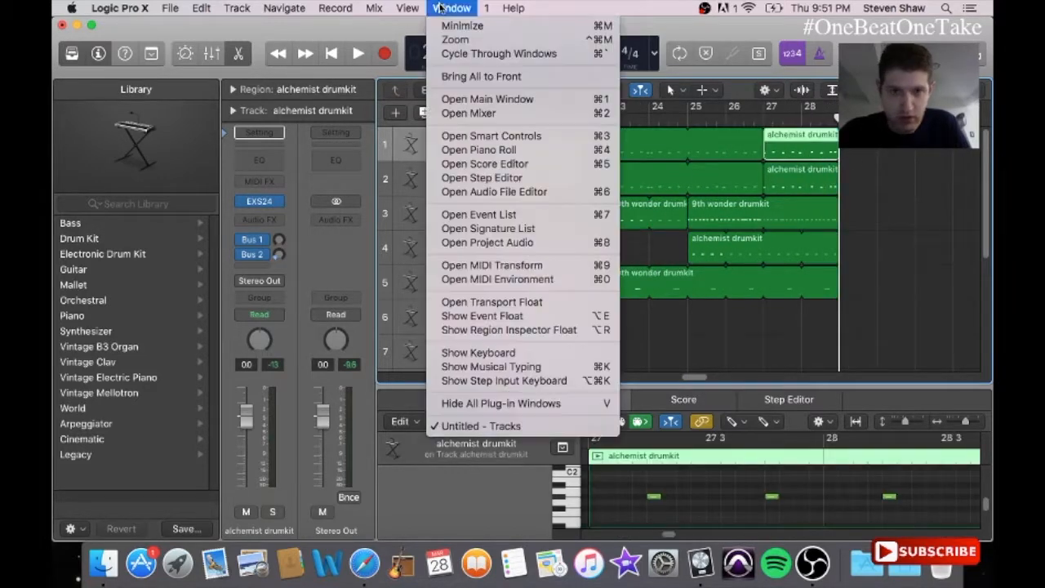
click(472, 150)
drag(307, 258, 763, 304)
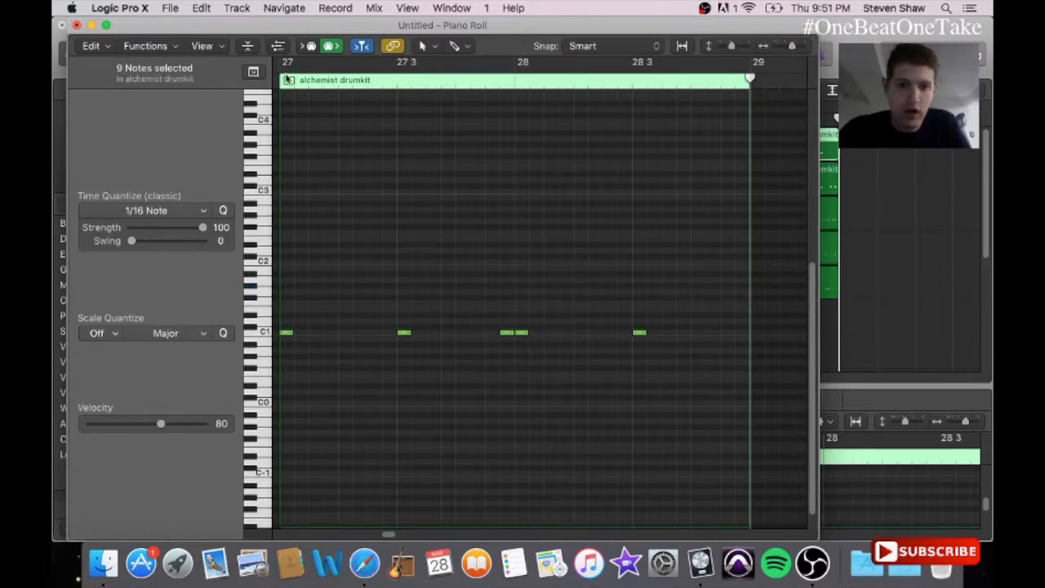
click(77, 25)
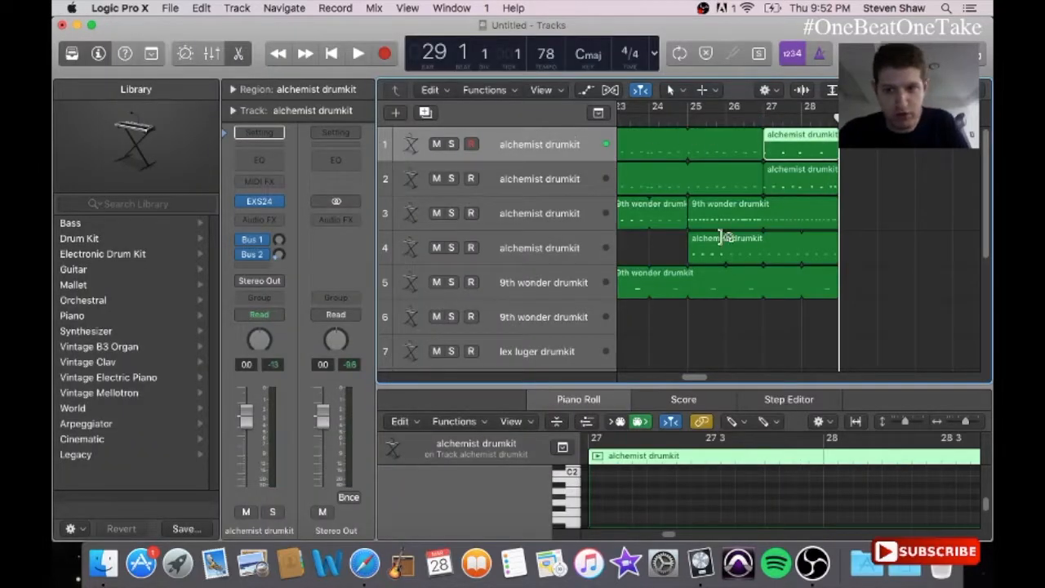
- Delete the notes above C1 in bars 21 and 22 of the alchemist drumkit region at bar 21 on track 1
drag(698, 376, 687, 372)
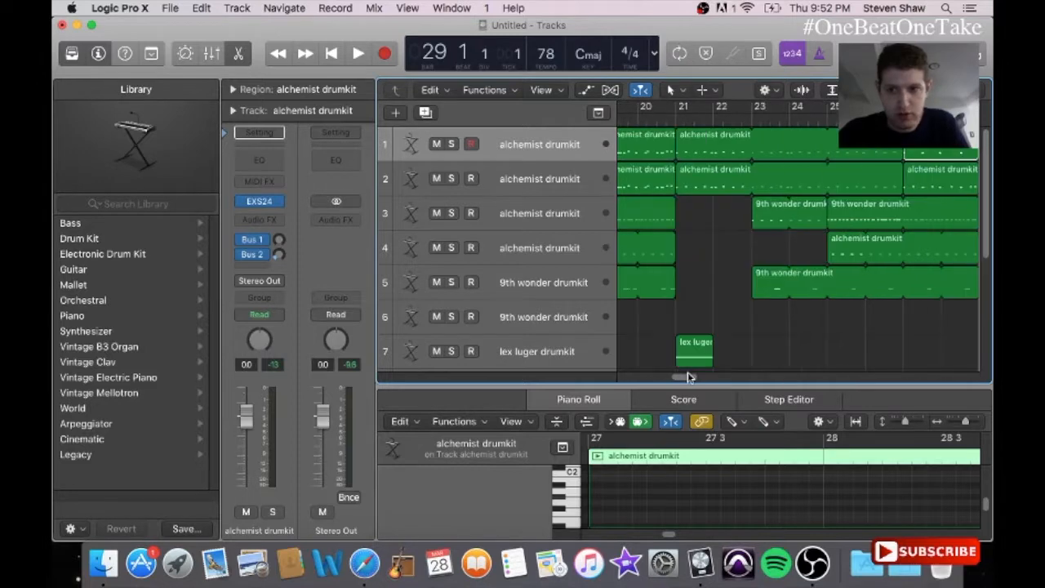
click(699, 133)
click(430, 7)
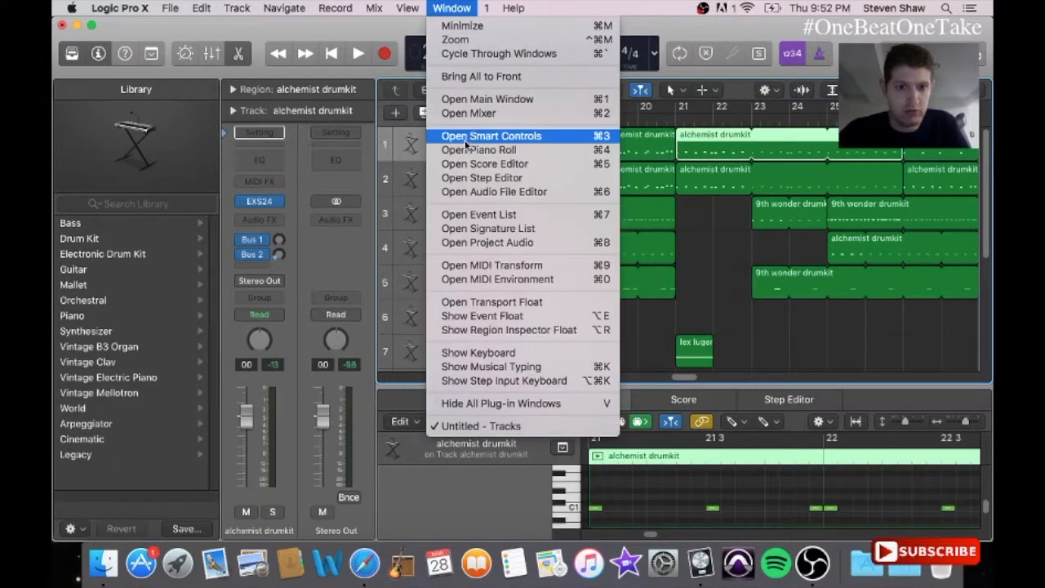
click(466, 148)
drag(322, 264, 728, 280)
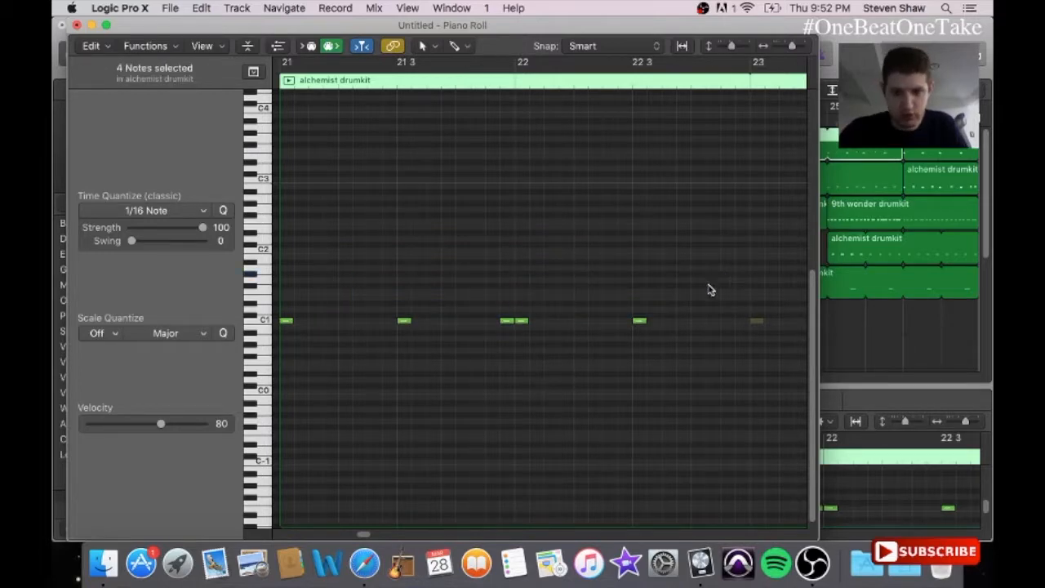
click(75, 25)
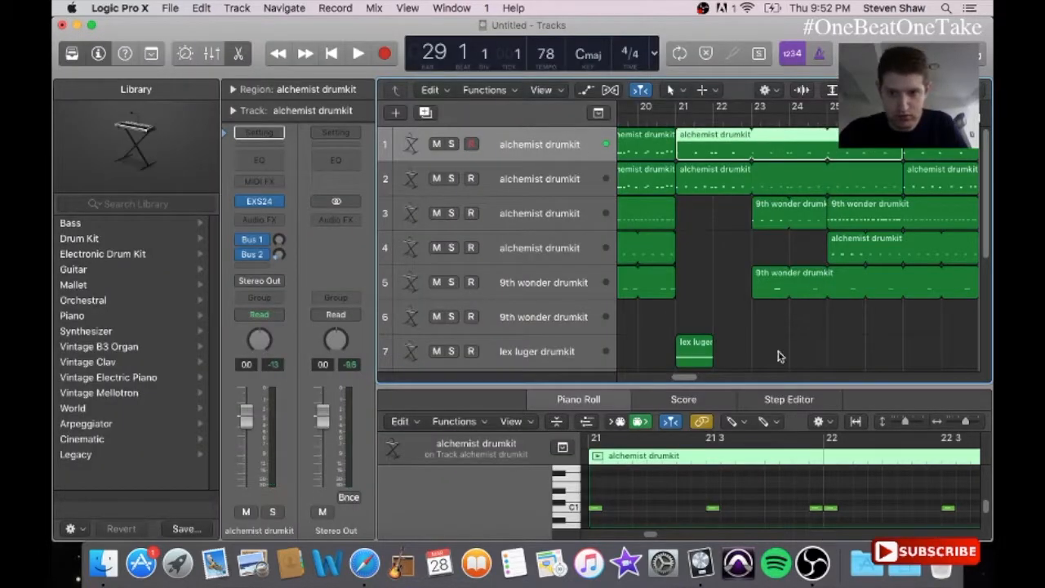
- Delete the notes above C1 from the alchemist drumkit region at bar 19 on track 1
drag(696, 380, 689, 375)
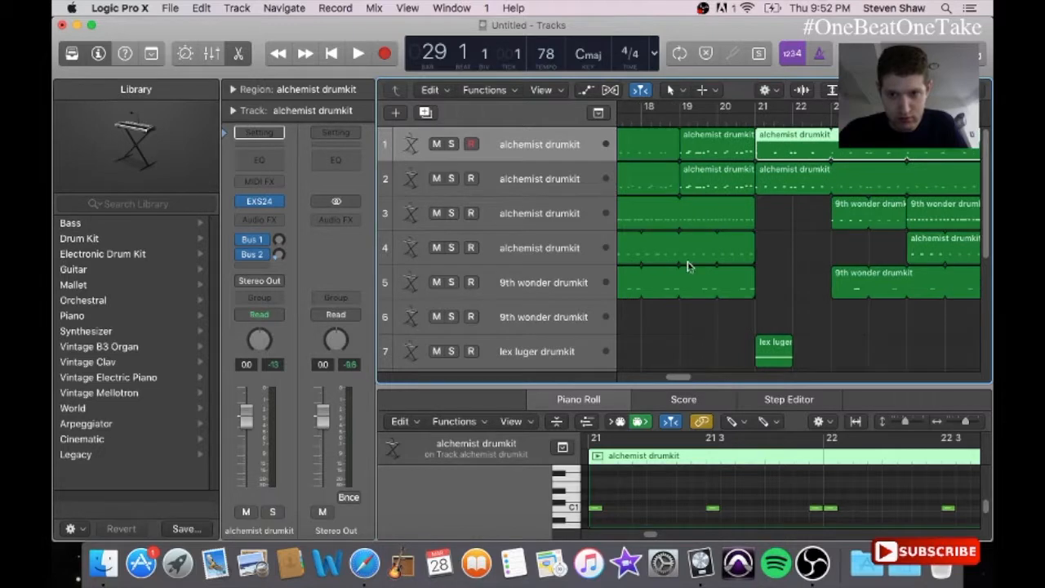
click(689, 147)
click(437, 7)
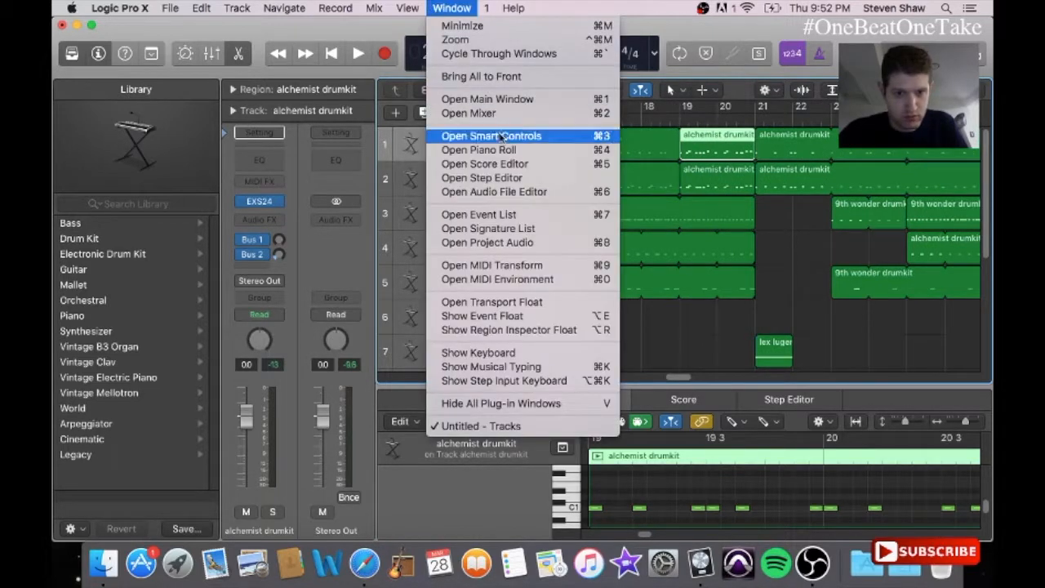
click(502, 149)
drag(311, 255, 743, 279)
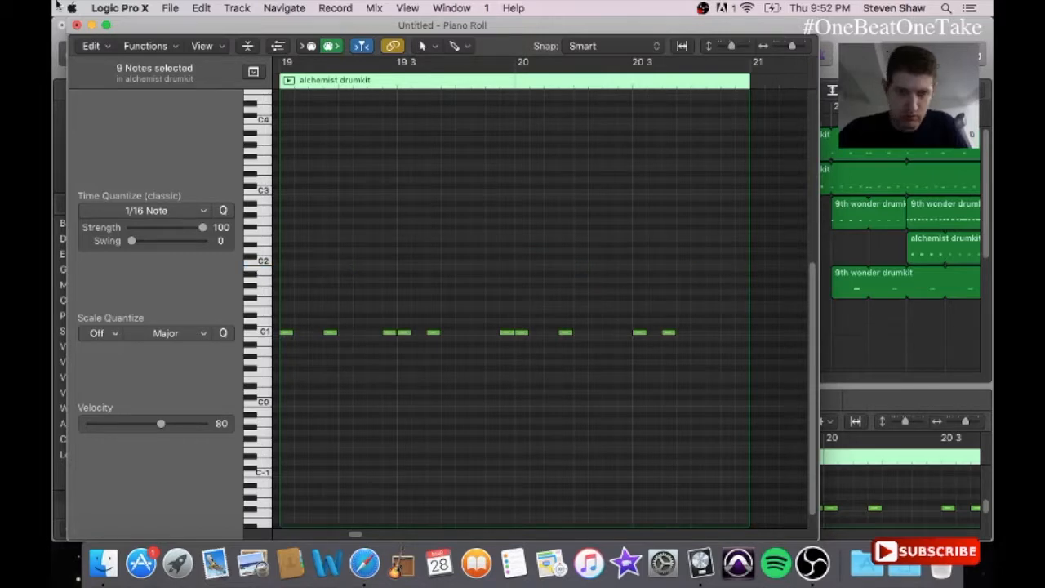
click(76, 25)
- Check the notes of the track 1 alchemist drumkit regions at bars 13 and 11 in separate Piano Roll windows
drag(676, 385, 652, 383)
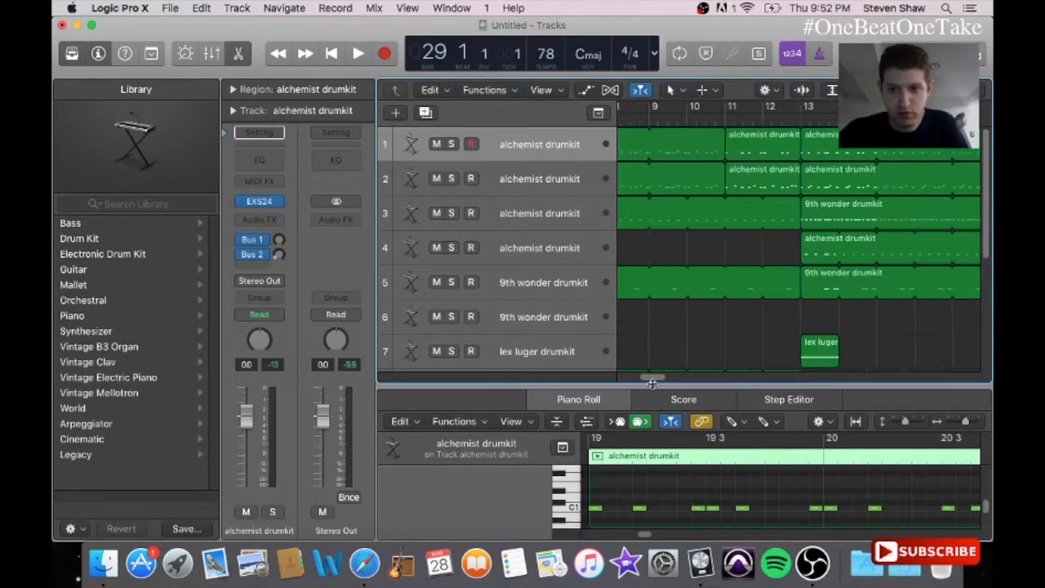
click(821, 136)
click(451, 7)
click(464, 151)
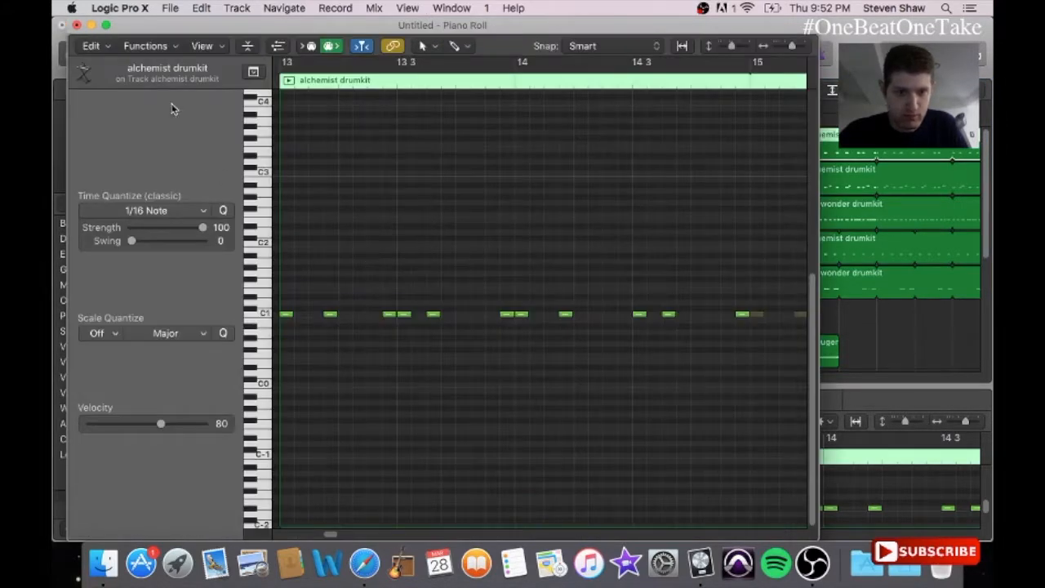
click(76, 25)
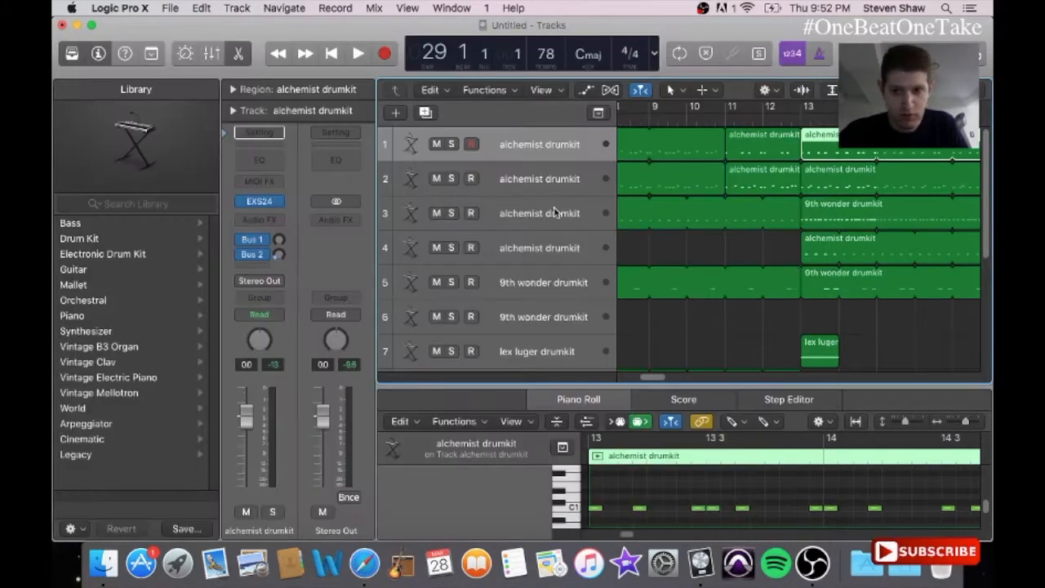
click(746, 146)
click(441, 6)
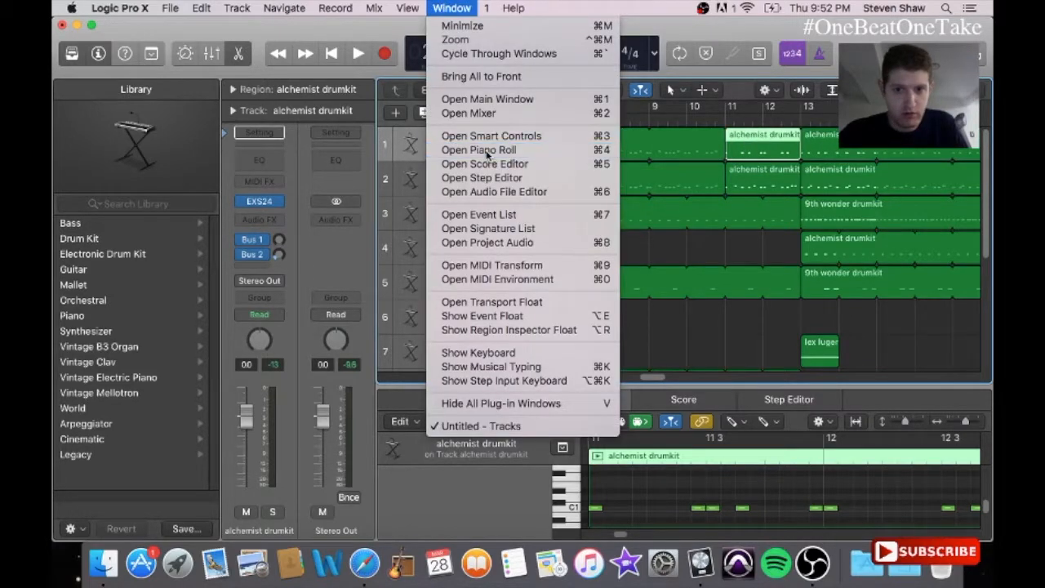
click(487, 148)
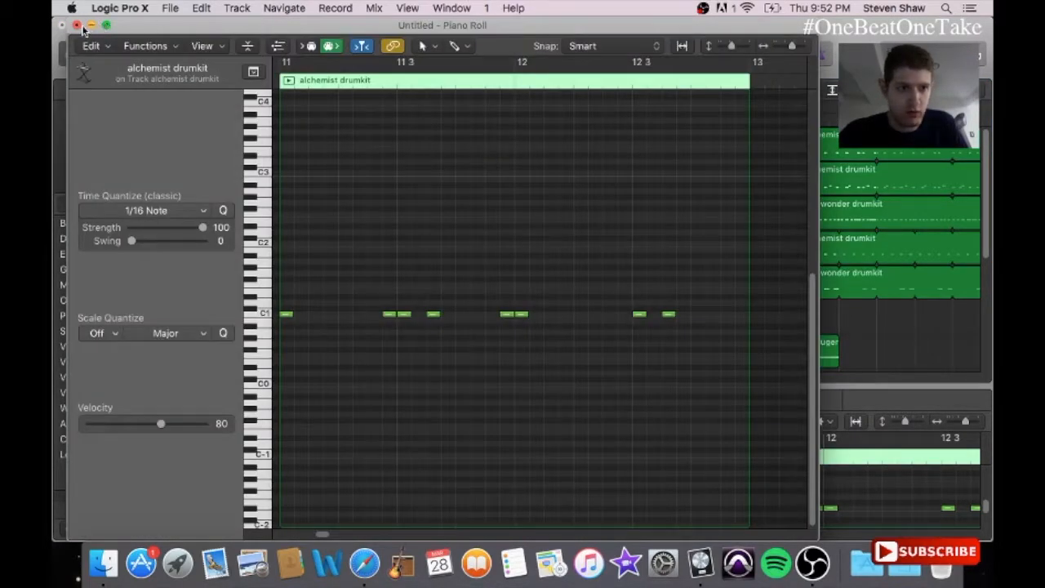
click(76, 26)
- Delete the four notes above C1 in bars 5 and 6 of the alchemist drumkit region at bar 5 on track 1
drag(653, 377, 642, 382)
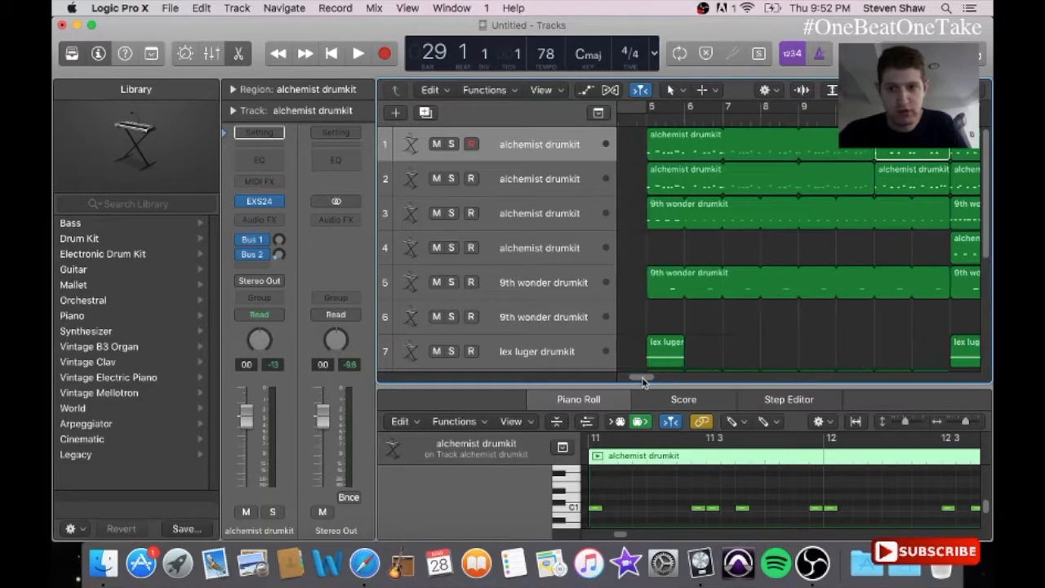
click(686, 147)
click(476, 6)
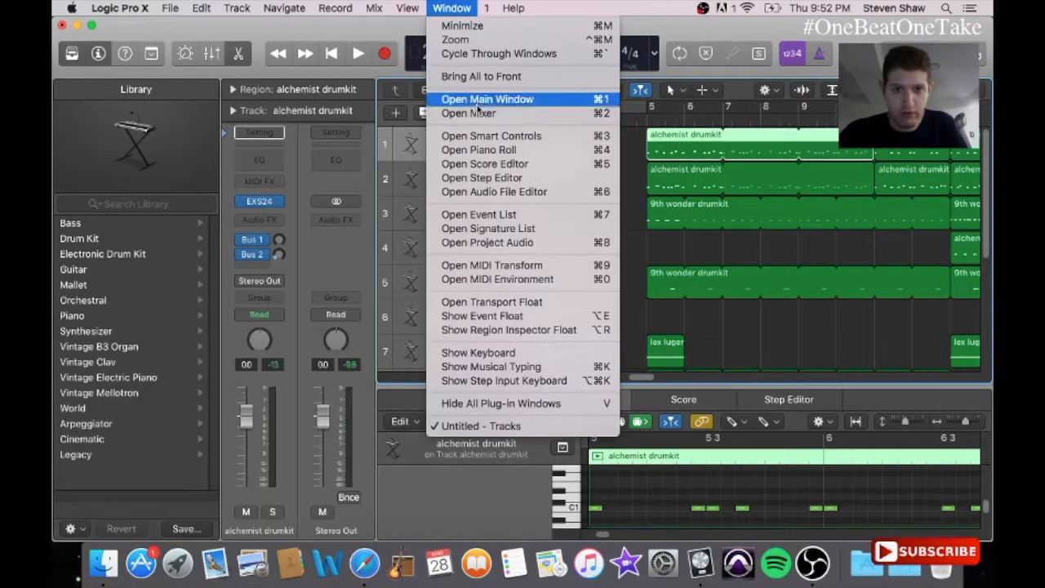
click(478, 148)
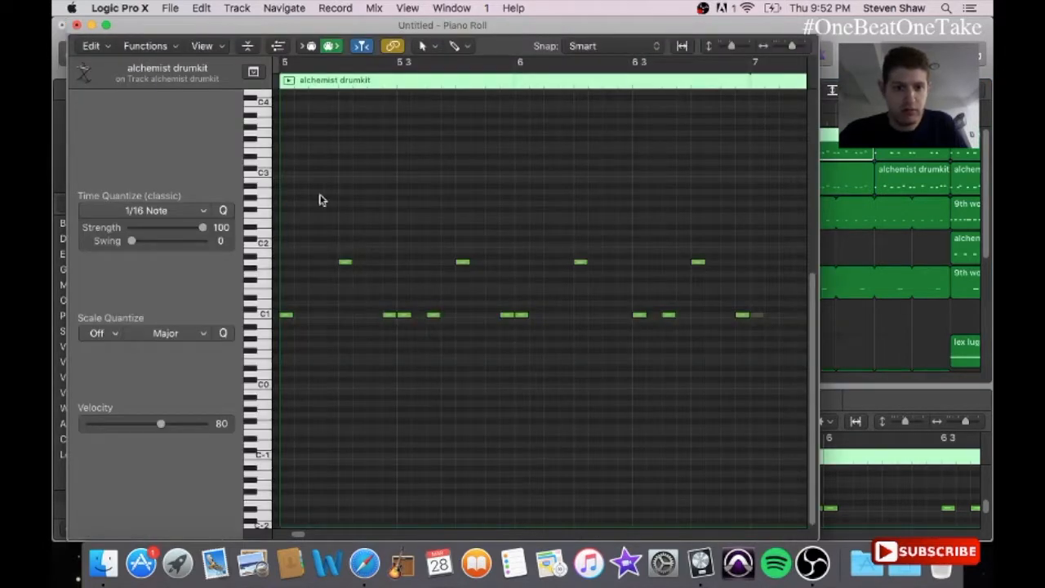
drag(338, 229, 712, 284)
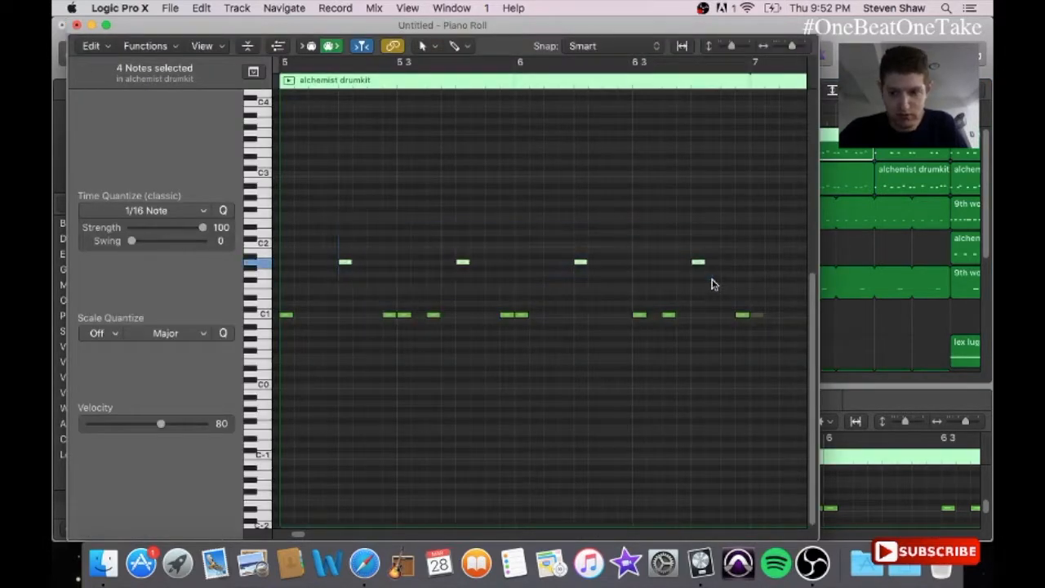
click(76, 25)
- Open all track 2 alchemist drumkit regions in a separate Piano Roll window and delete the C1 notes around bar 13
click(595, 177)
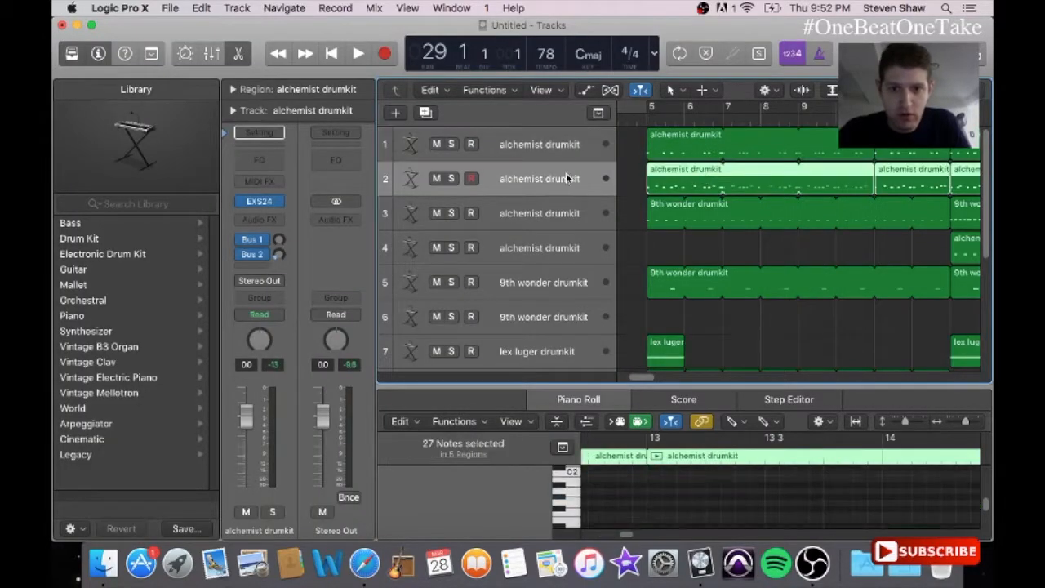
click(438, 7)
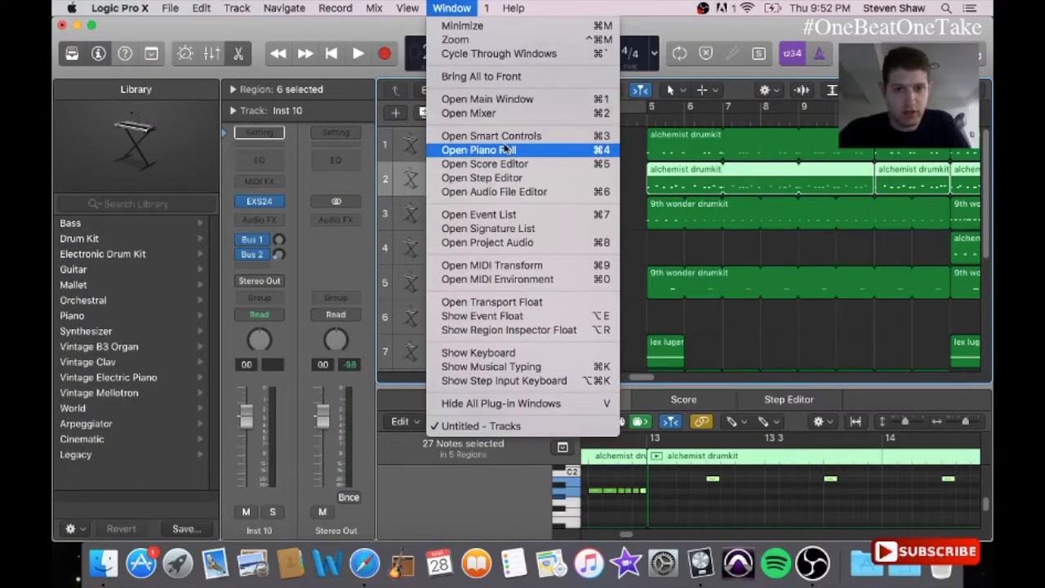
click(504, 148)
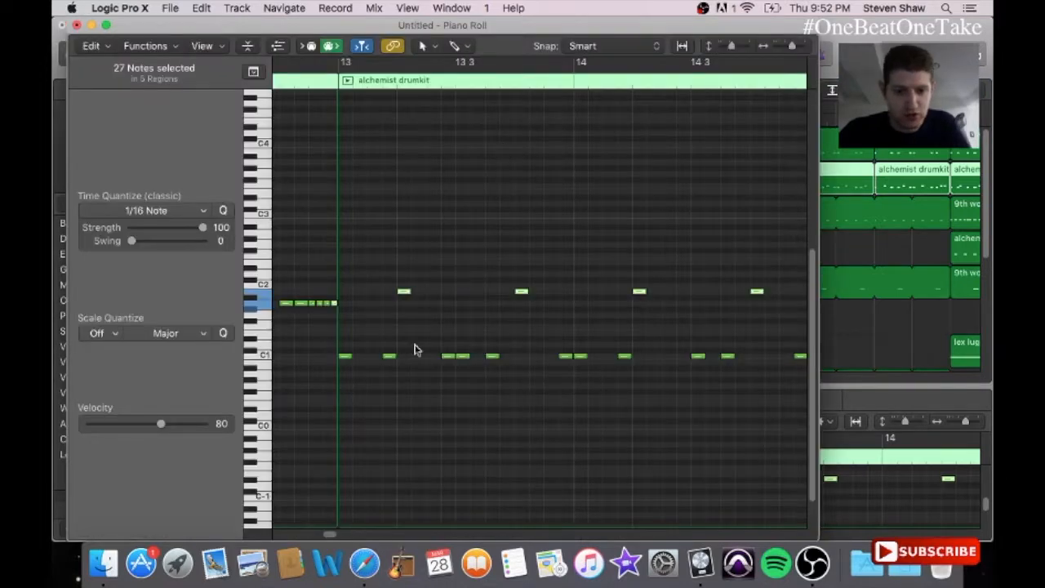
drag(347, 337, 455, 369)
key(Delete)
click(77, 25)
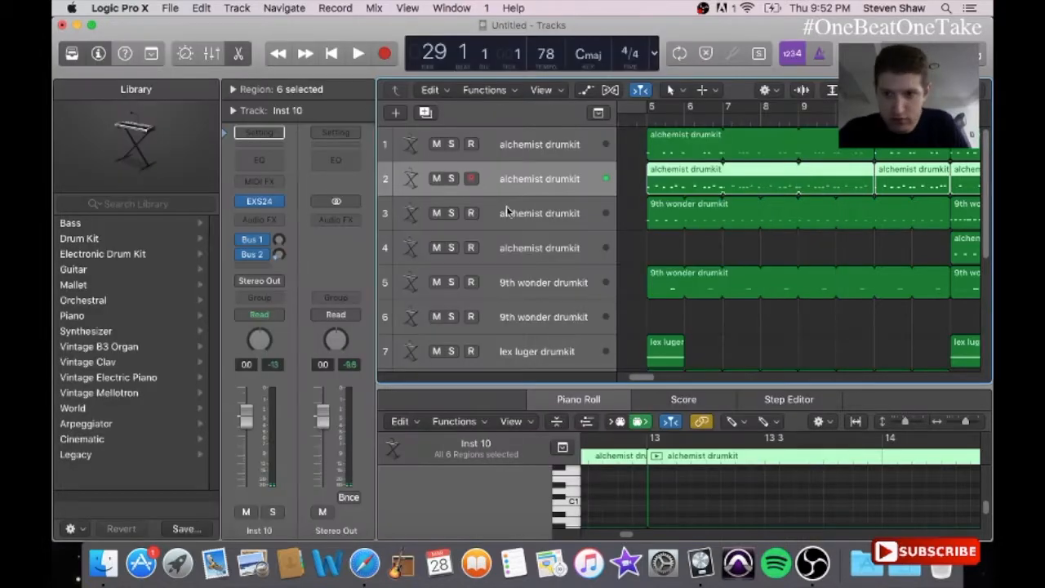
- Delete the five C1 notes from the alchemist drumkit region at bar 27 on track 2
drag(639, 381, 694, 376)
click(894, 195)
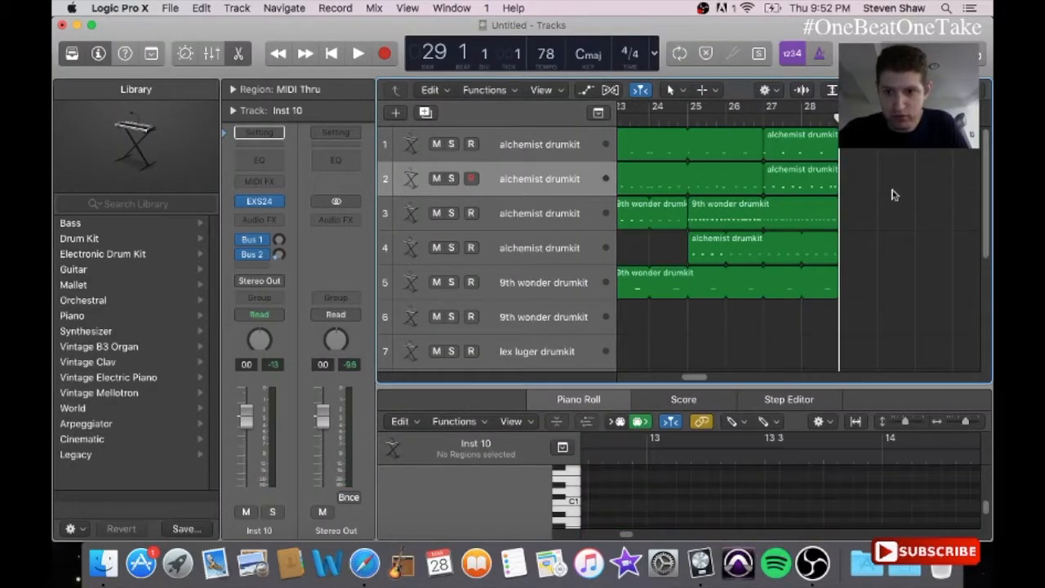
click(812, 189)
click(433, 7)
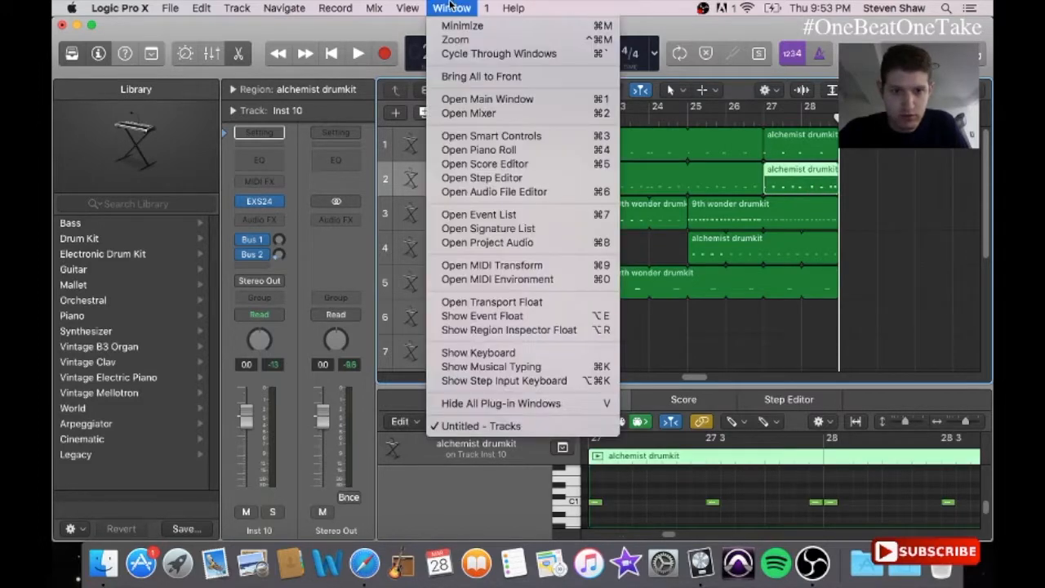
click(494, 147)
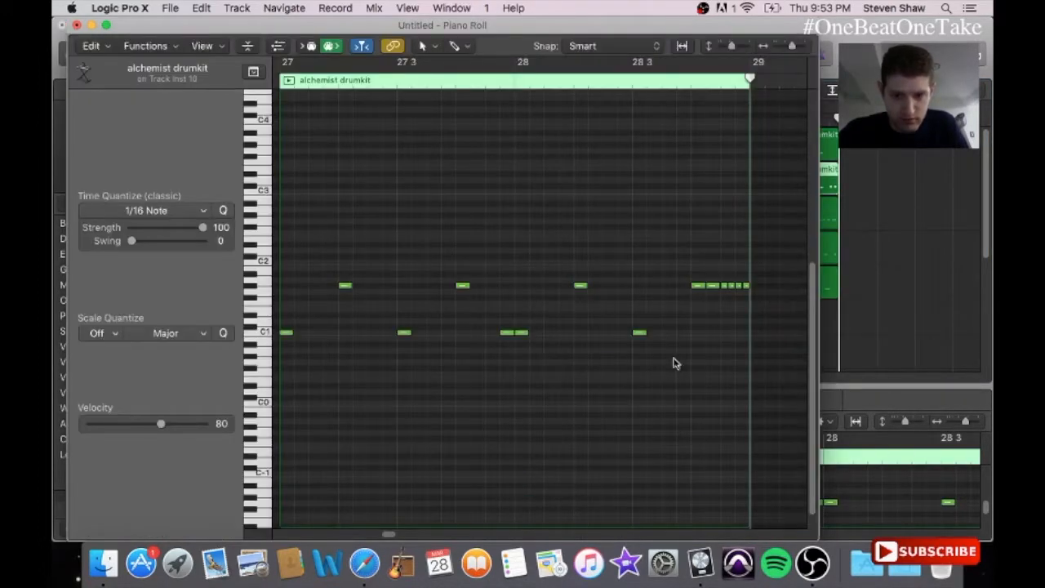
scroll(675, 362, left, 5)
drag(322, 359, 319, 333)
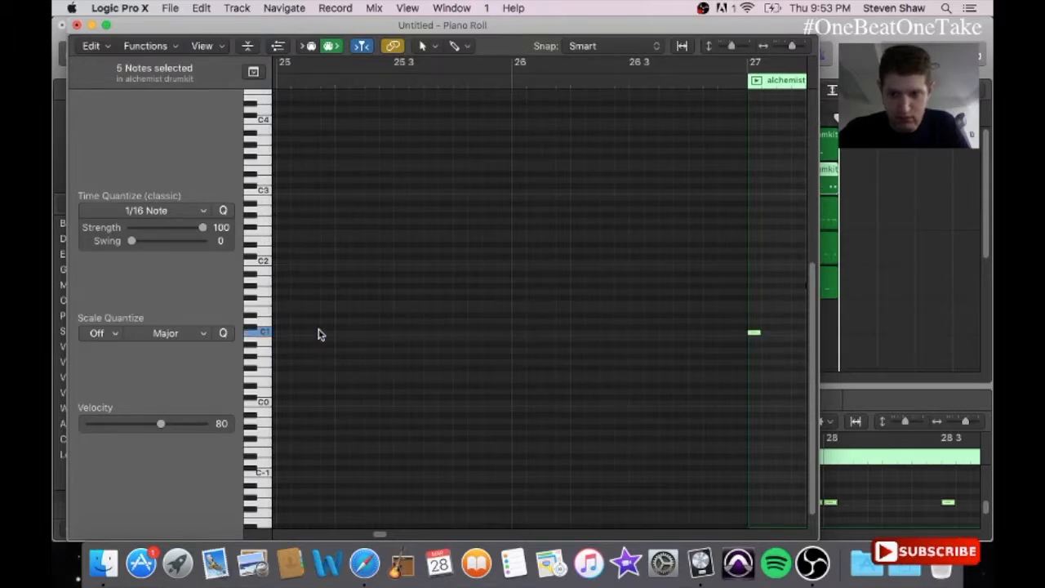
click(77, 25)
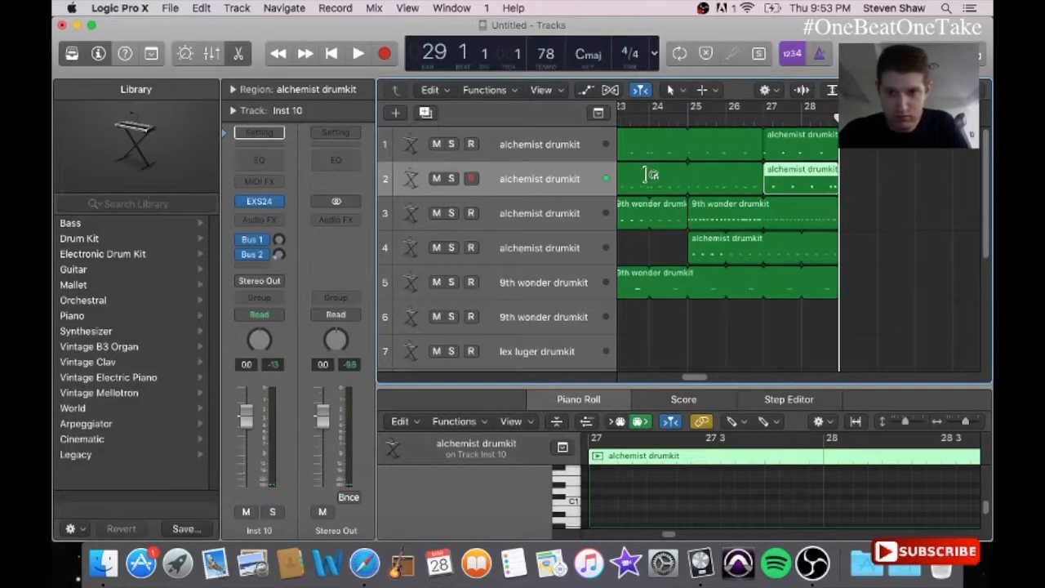
- Delete the five C1 notes in bars 21 and 22 of the alchemist drumkit region at bar 21 on track 2
drag(685, 376, 675, 380)
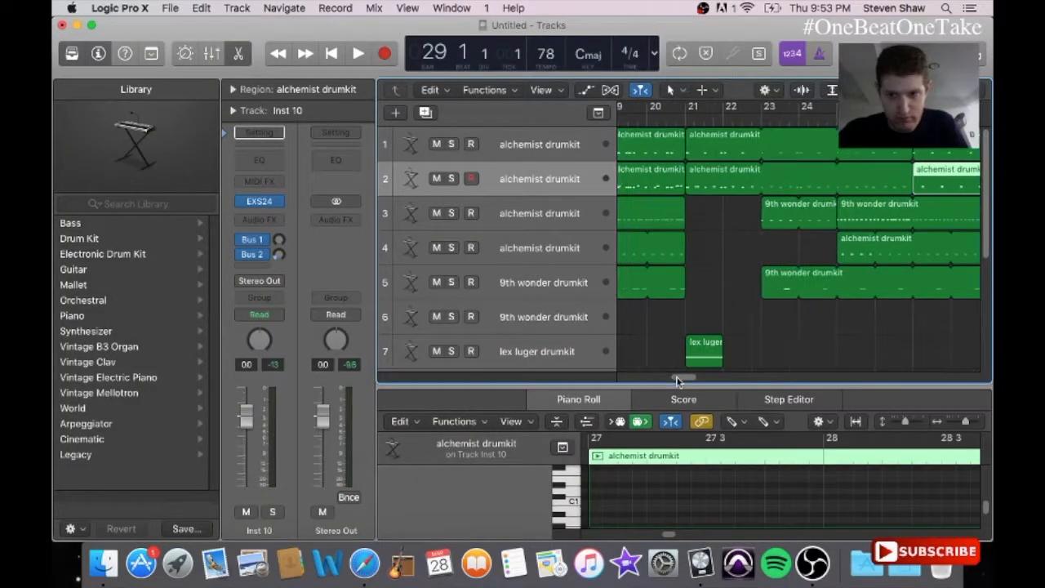
click(720, 188)
click(441, 8)
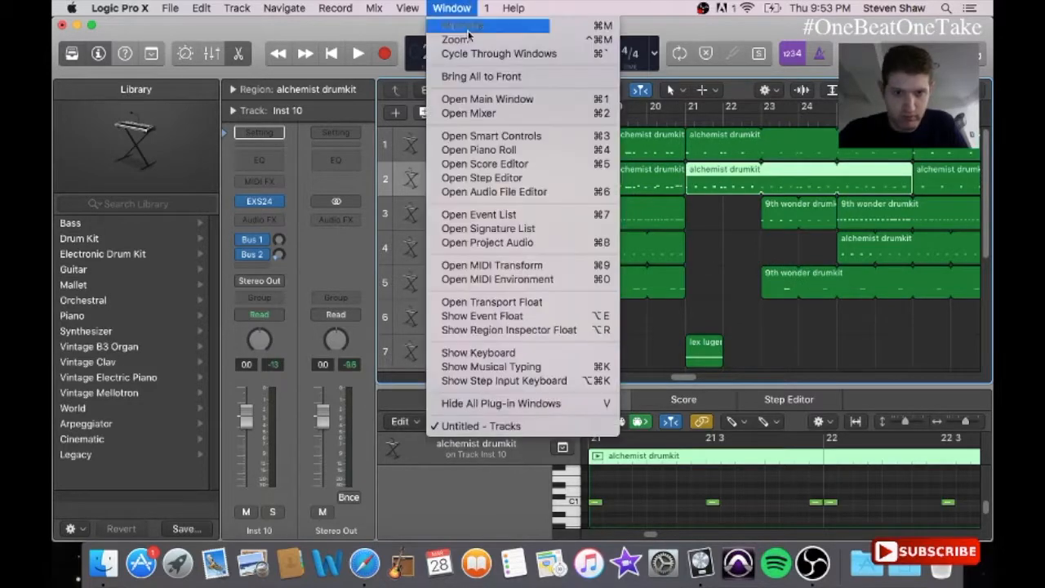
click(493, 147)
drag(659, 333, 284, 325)
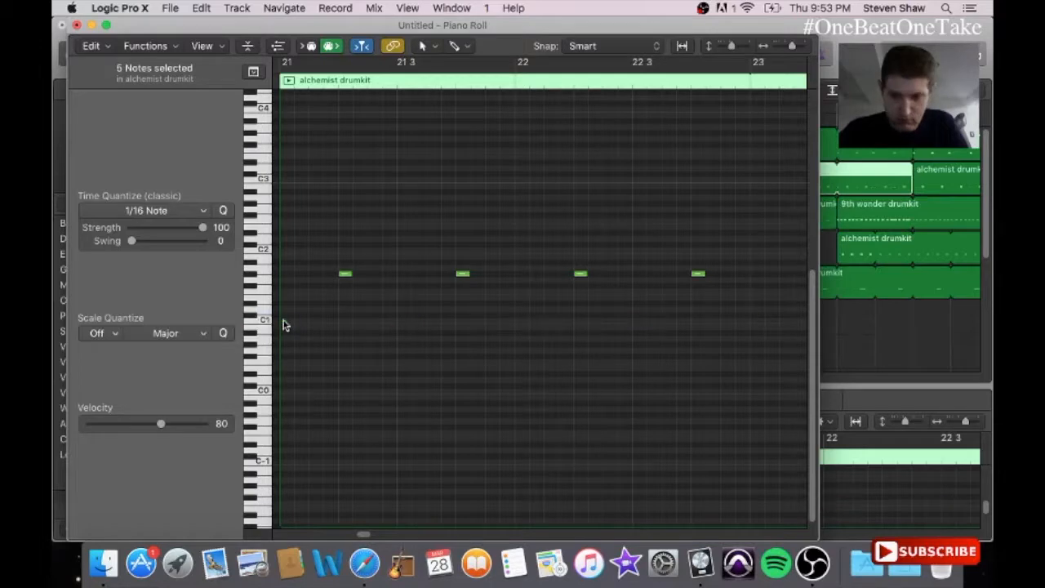
click(76, 25)
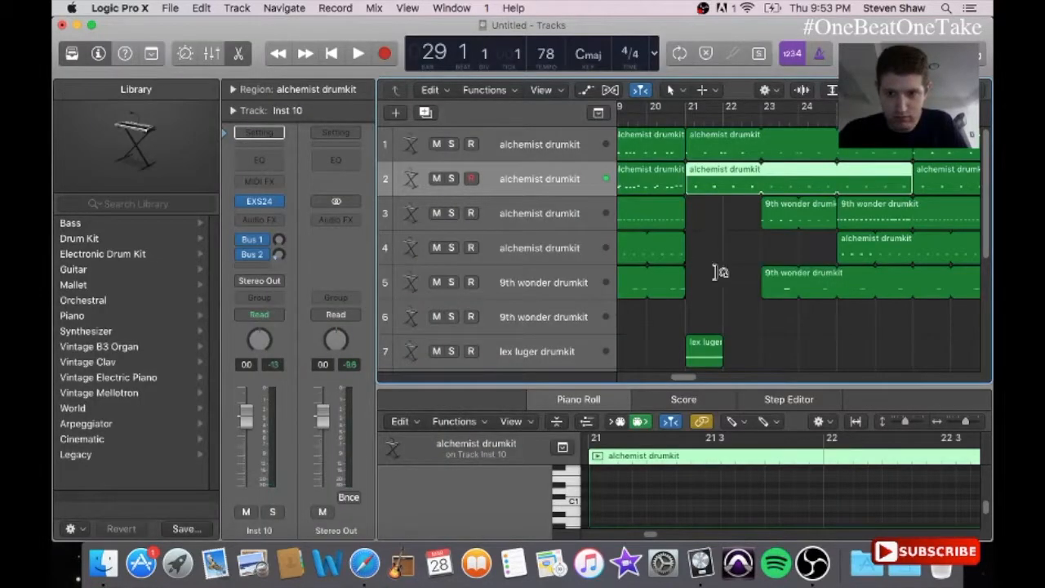
- Delete the ten C1 notes from the alchemist drumkit region at bar 19 on track 2 in a separate Piano Roll
scroll(735, 242, left, 4)
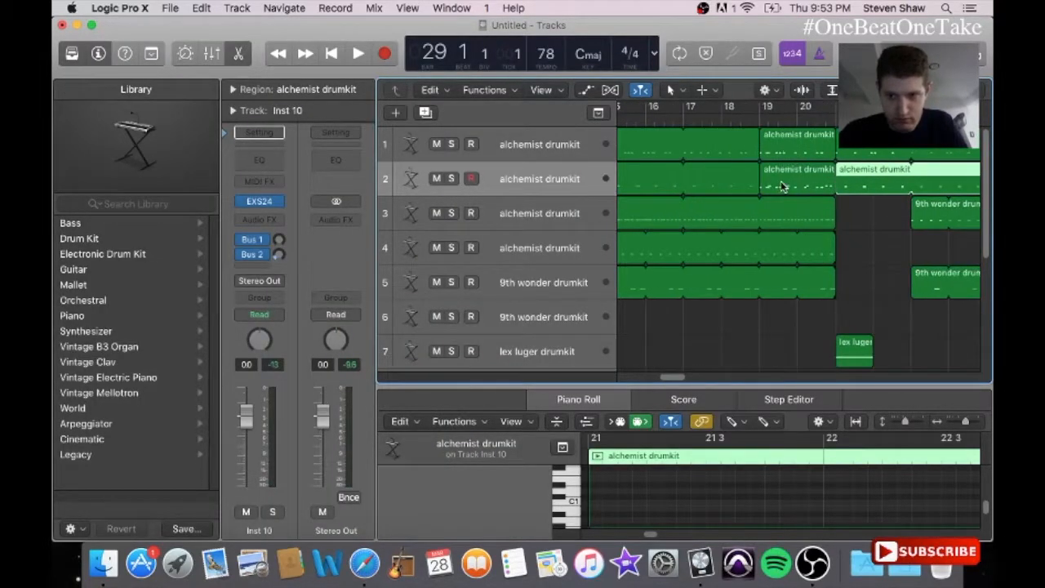
click(781, 186)
click(451, 8)
click(481, 151)
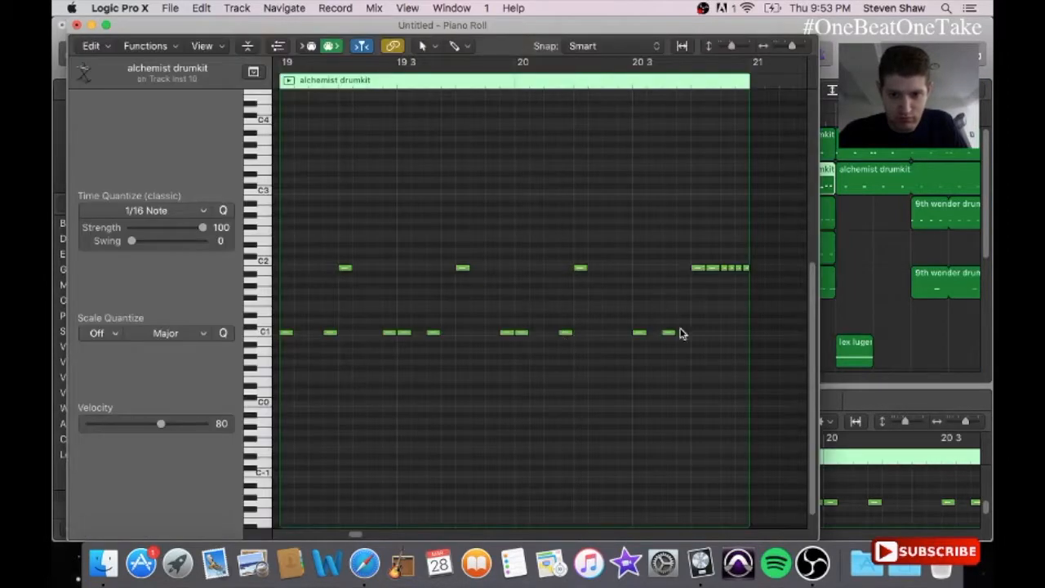
drag(680, 328, 286, 352)
key(Delete)
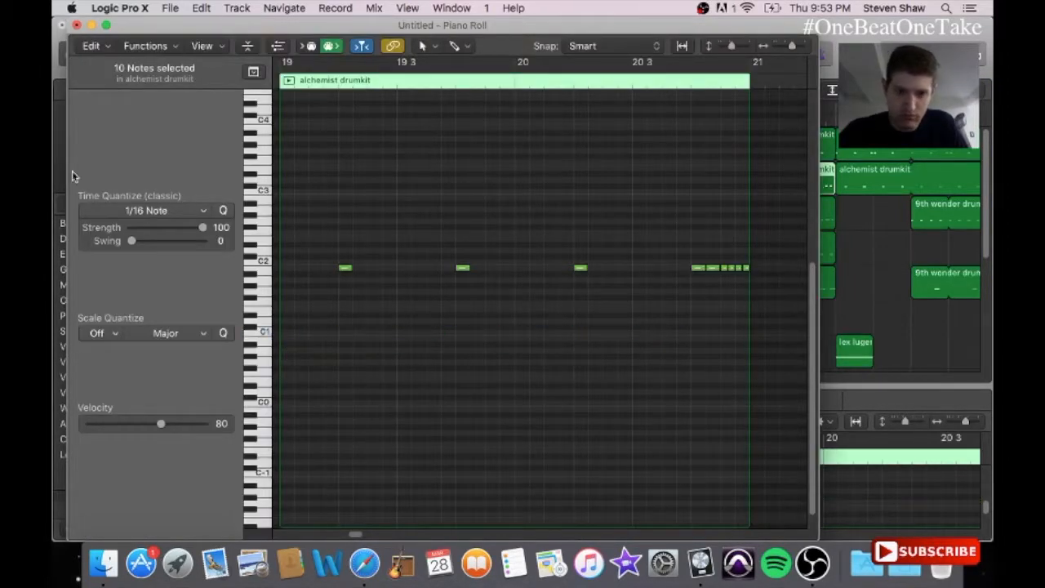
click(77, 26)
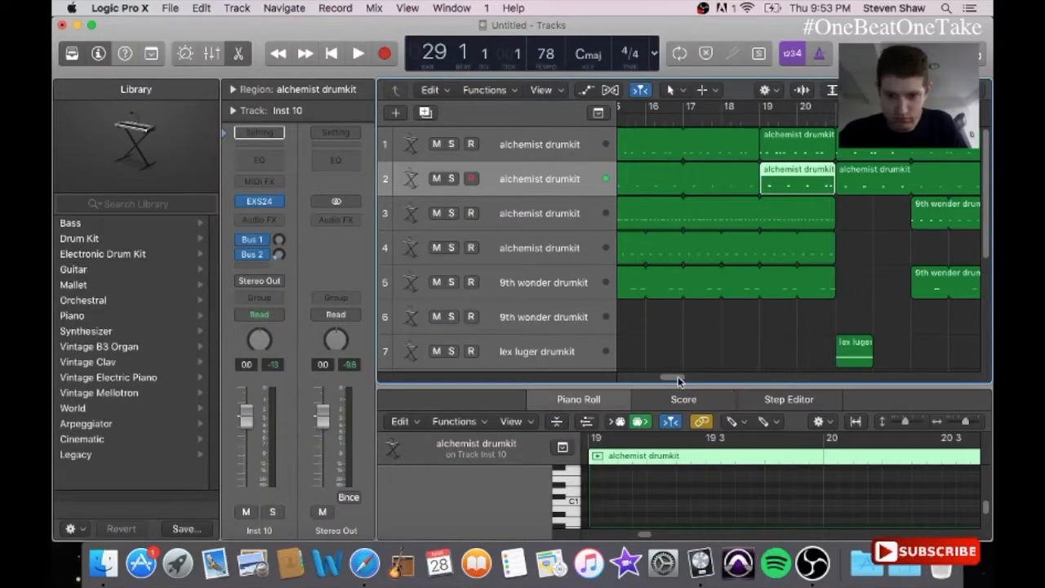
- Check the alchemist drumkit region at bar 13 on track 2 for C1 notes in a separate Piano Roll
drag(678, 380, 666, 380)
click(751, 172)
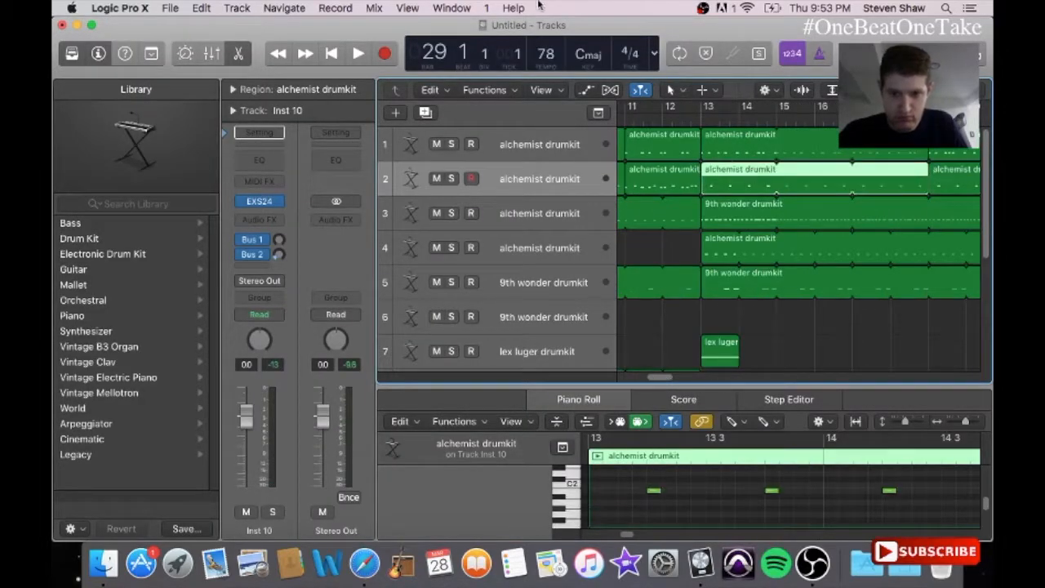
click(451, 7)
click(486, 150)
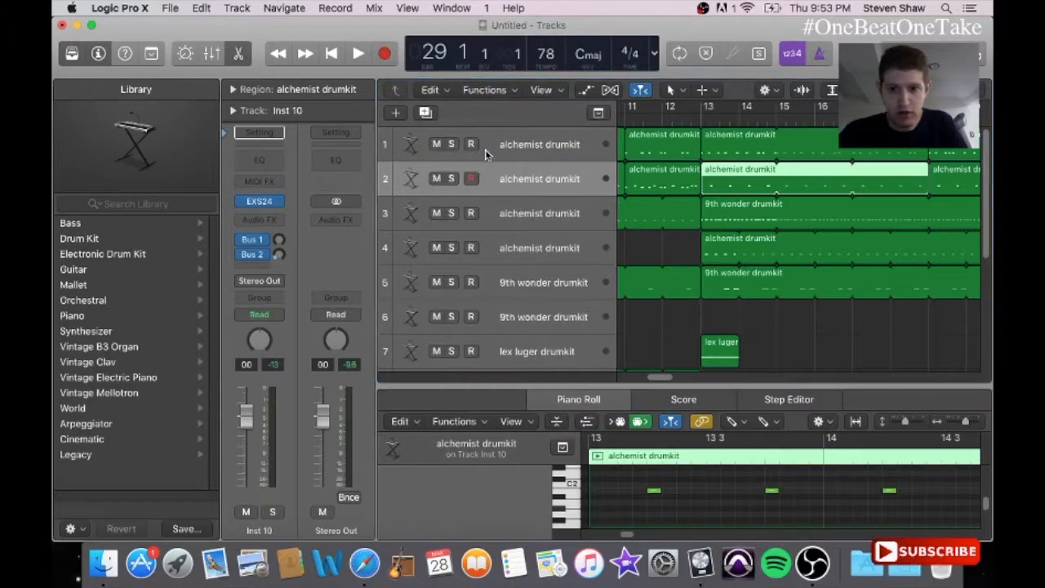
click(78, 25)
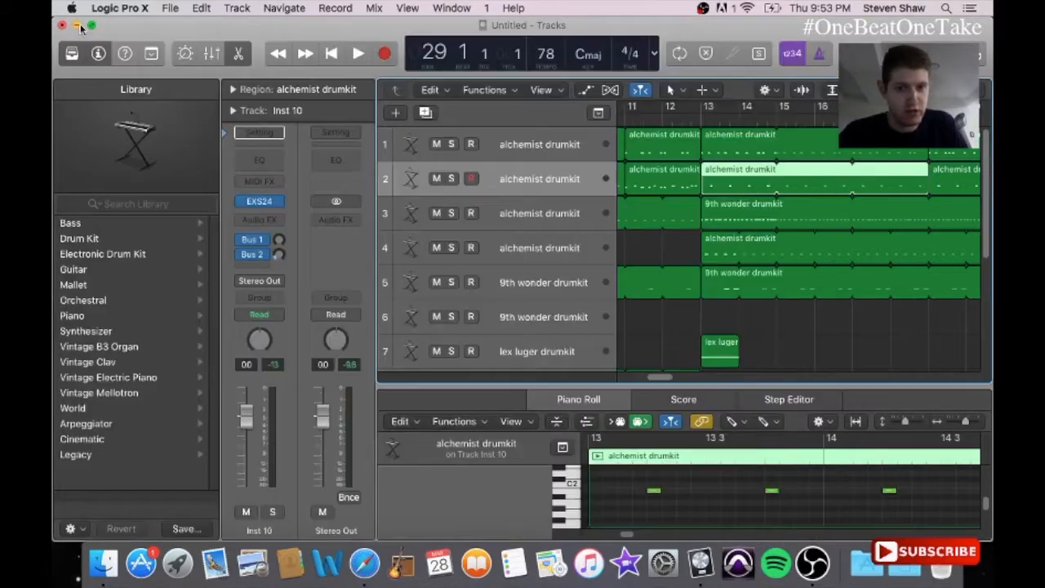
- Delete the eight C1 notes from the alchemist drumkit region at bar 11 on track 2
click(667, 182)
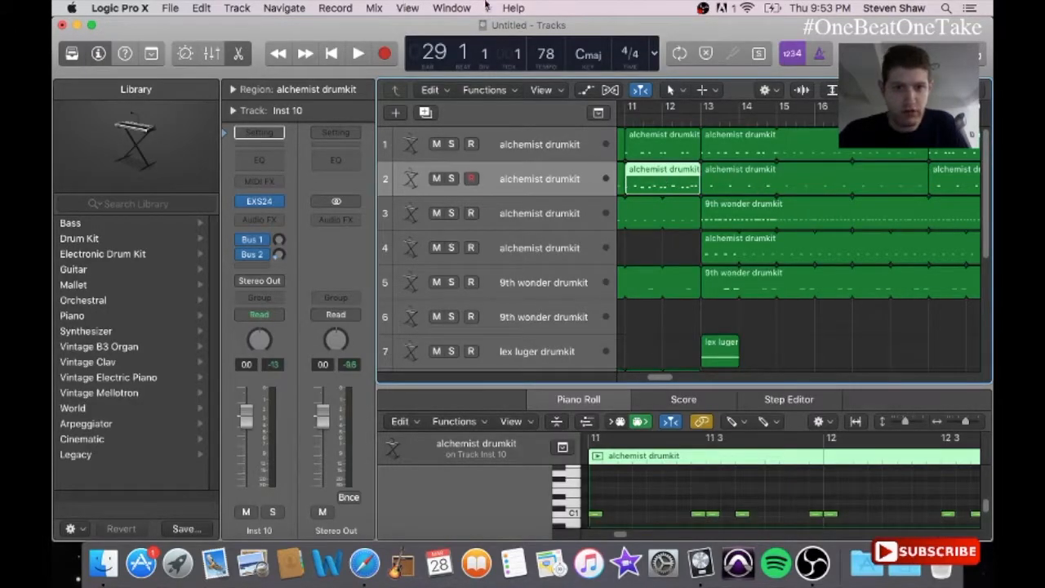
click(457, 8)
click(494, 146)
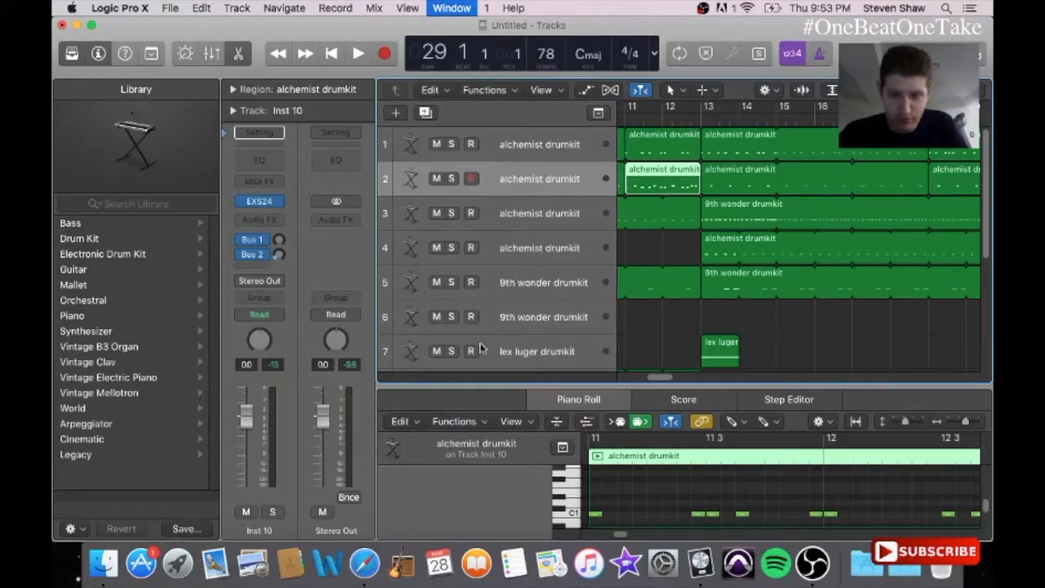
drag(681, 364, 285, 316)
key(Delete)
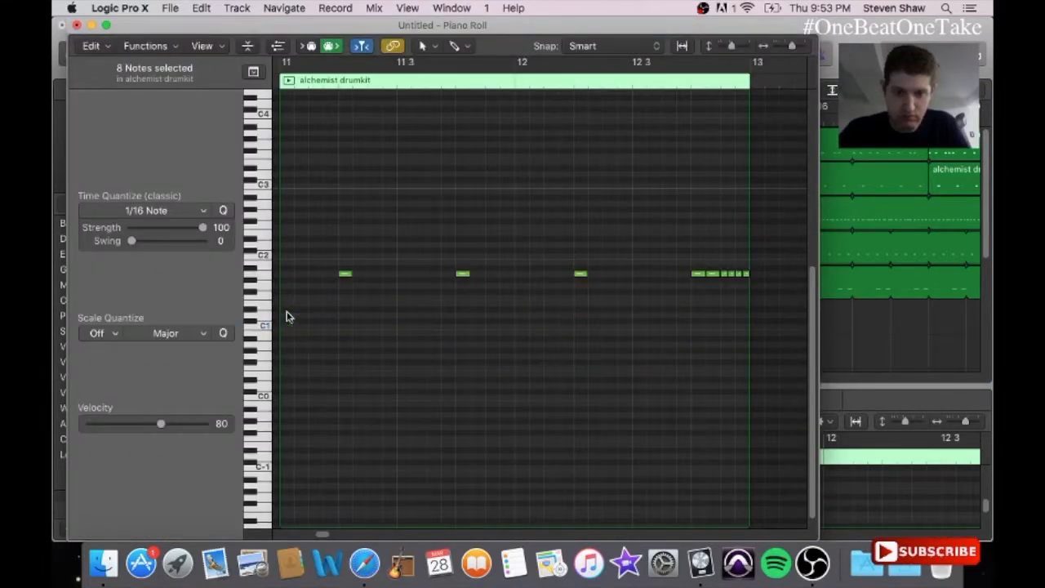
click(76, 26)
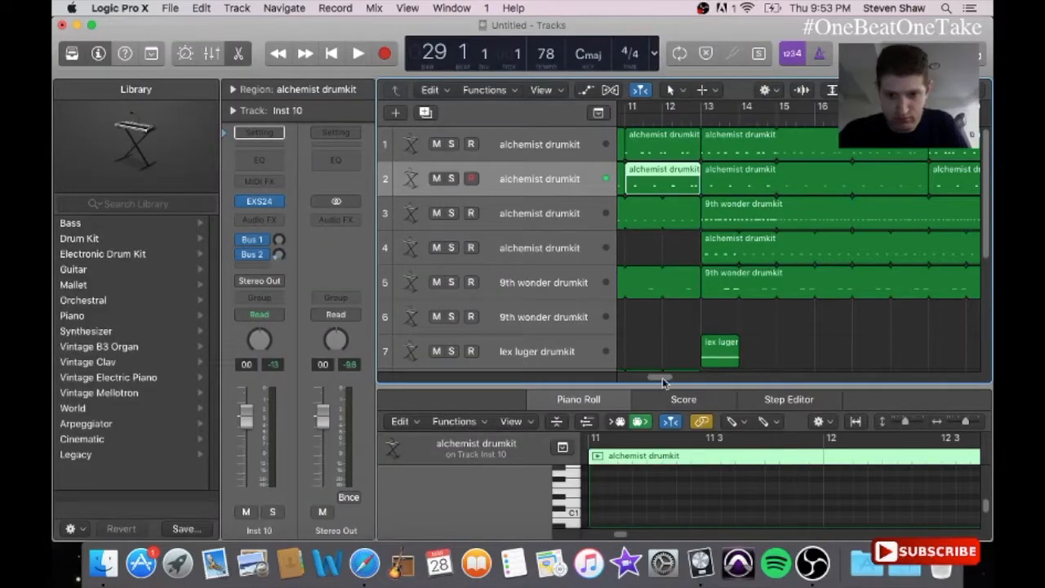
- Delete the nine C1 notes in bars 5 and 6 of the alchemist drumkit region at bar 5 on track 2
drag(662, 381, 644, 381)
click(663, 189)
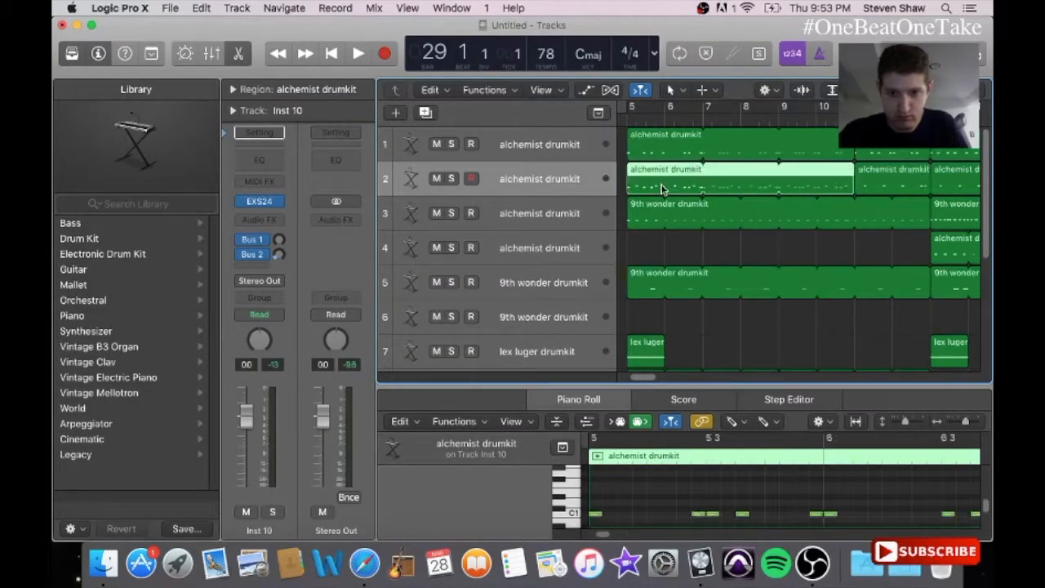
click(465, 7)
click(490, 150)
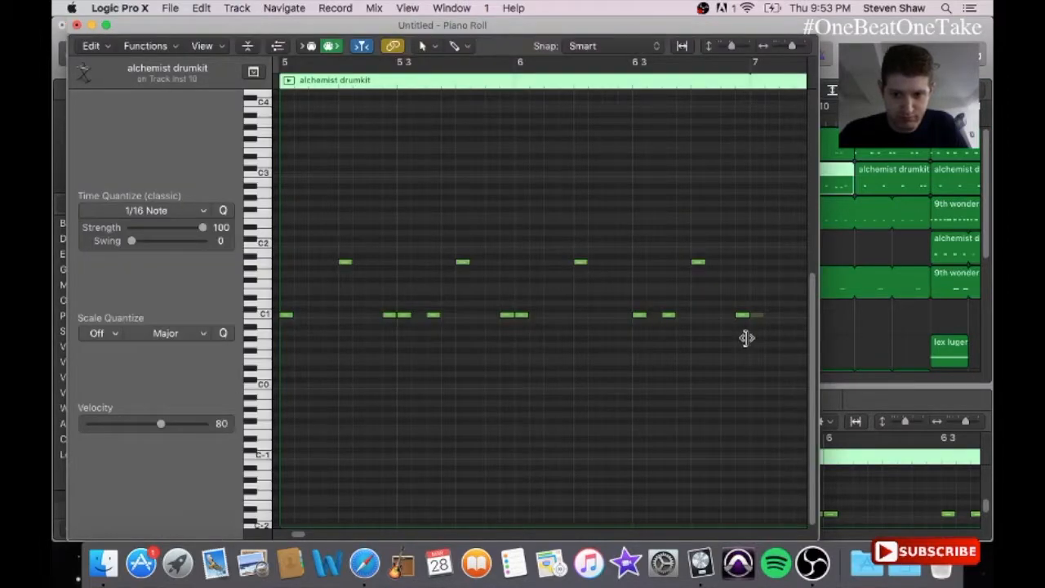
drag(744, 341, 280, 305)
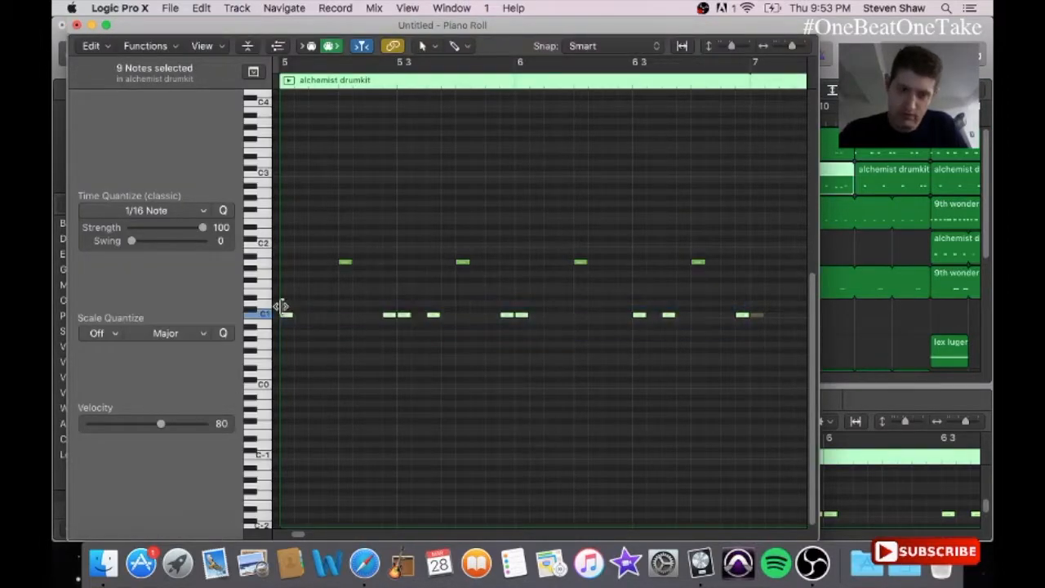
key(Delete)
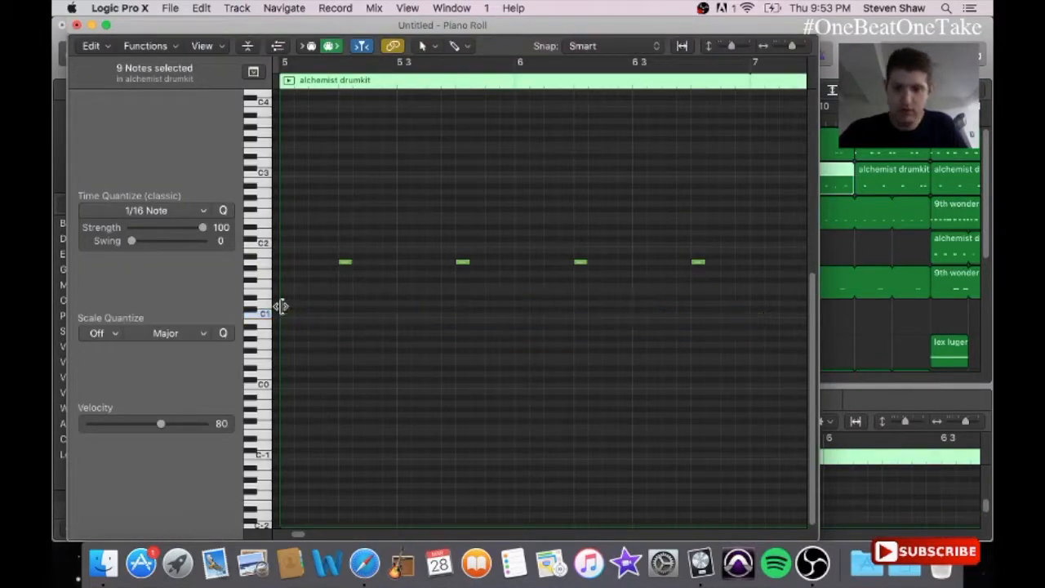
click(77, 25)
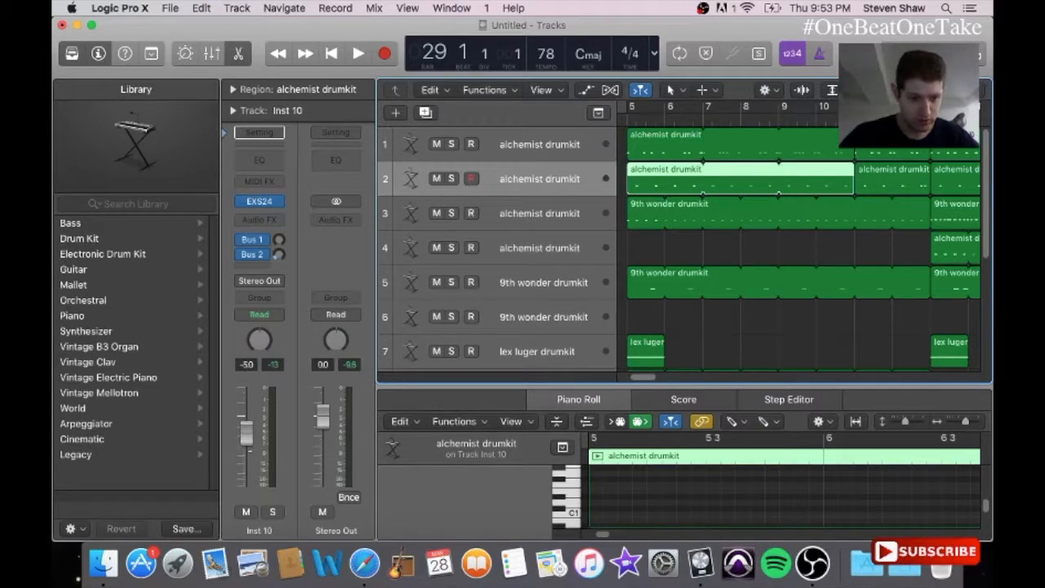
- Play the beat from bar 5 and set the volume of track 2 to about -2.3 dB
click(627, 119)
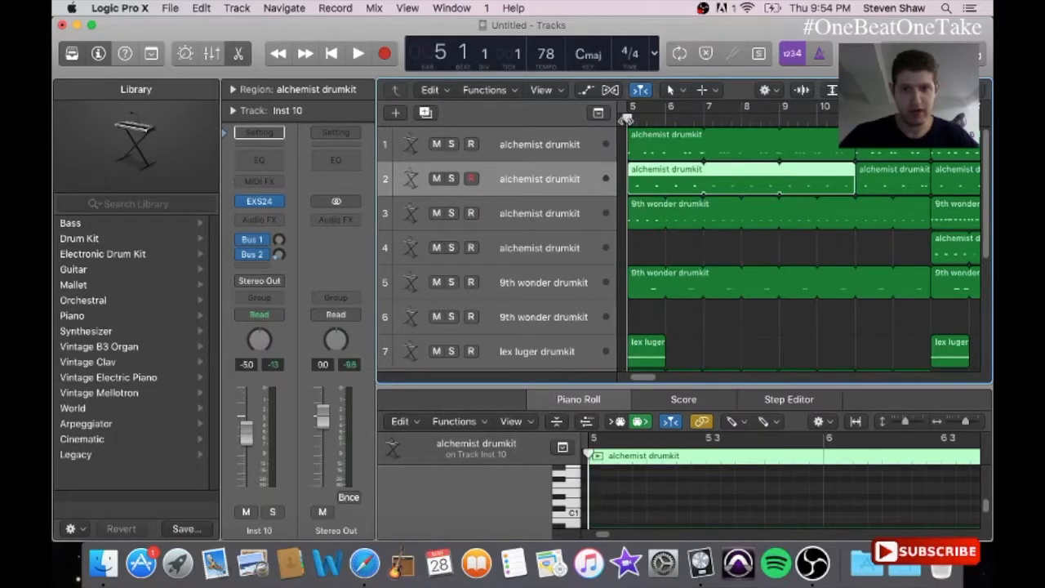
key(space)
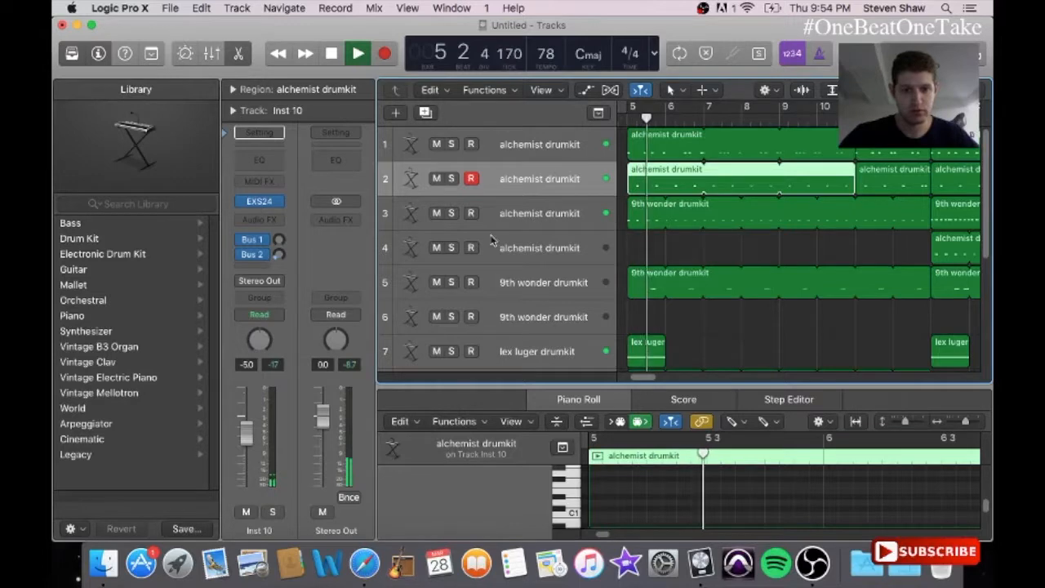
drag(246, 432, 247, 418)
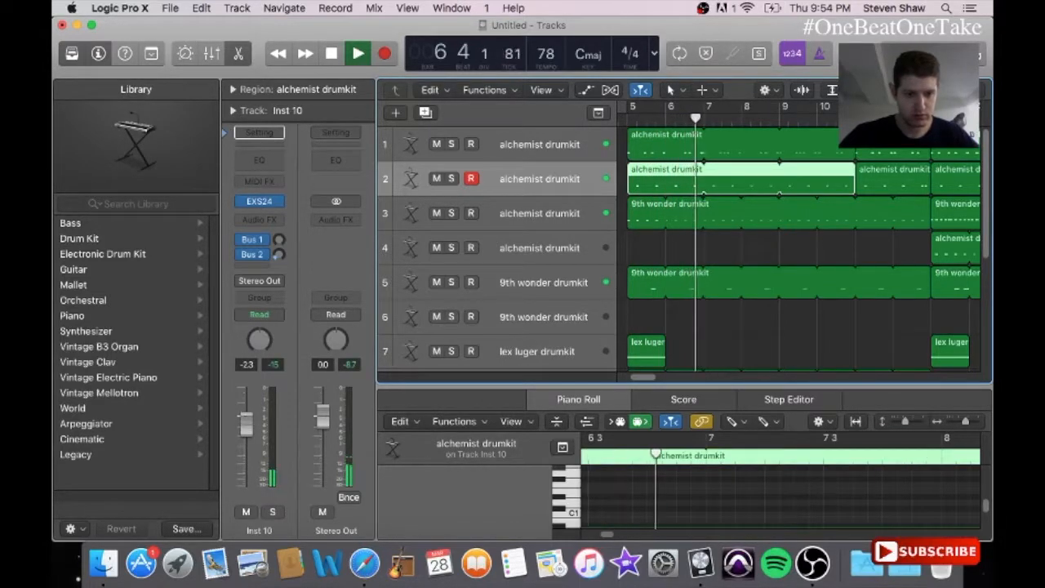
- Stop playback, return to bar 1 and insert a Channel EQ on alchemist drumkit track 1
click(548, 144)
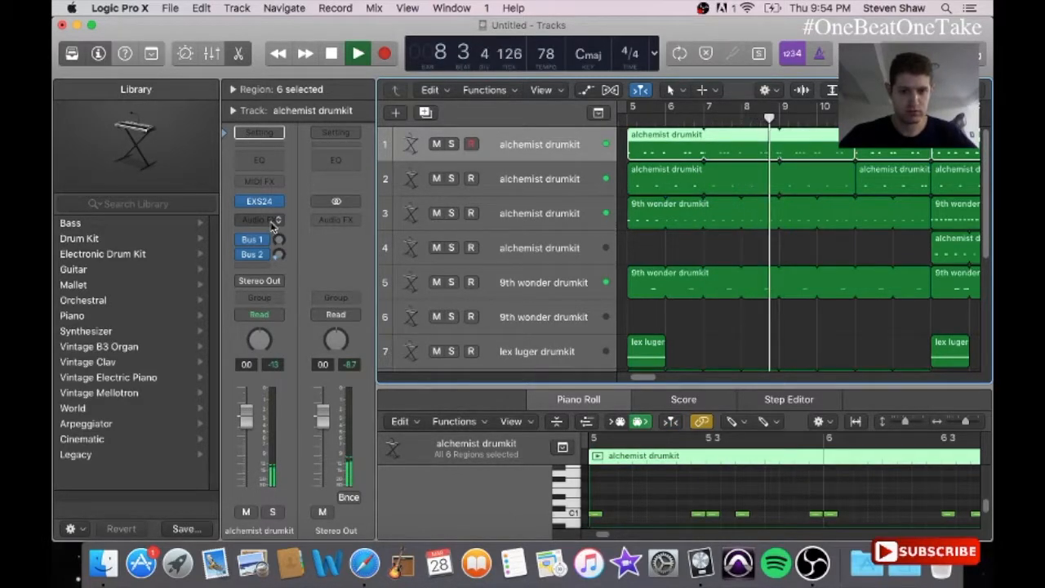
key(space)
key(Return)
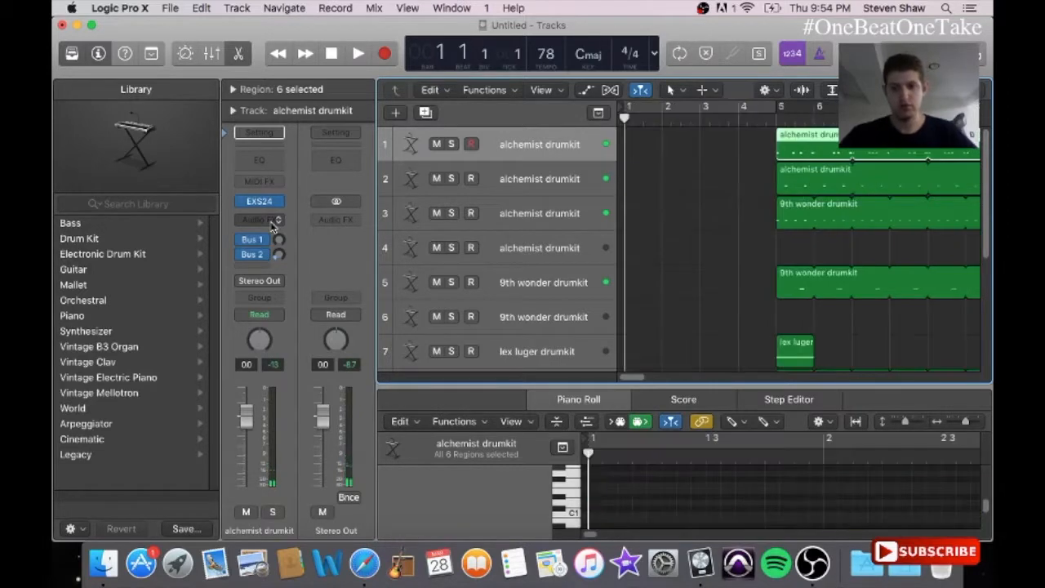
mouse_move(987, 181)
mouse_down()
mouse_move(980, 280)
mouse_move(978, 164)
mouse_up()
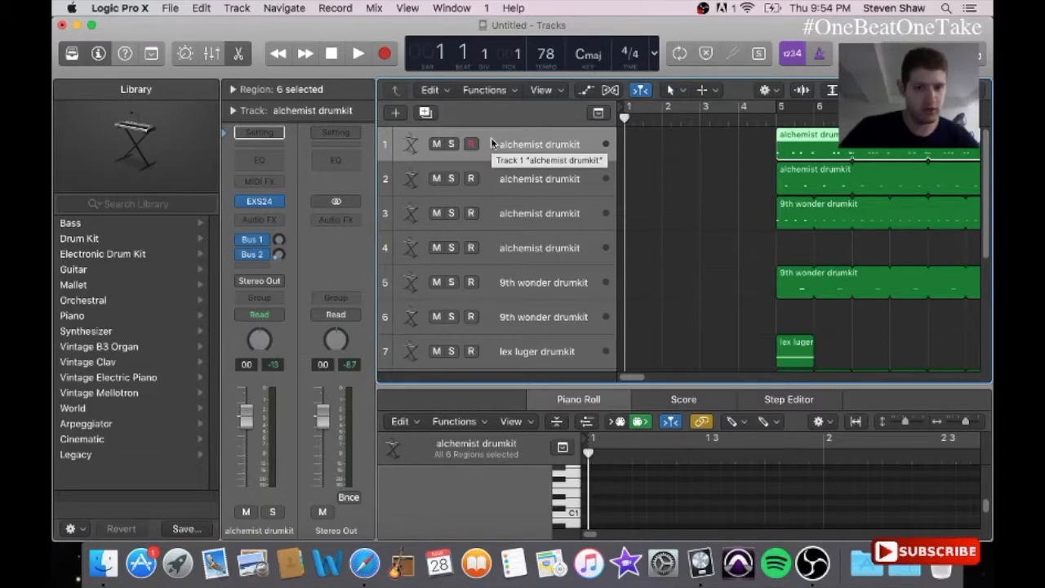
click(266, 221)
mouse_move(296, 371)
click(400, 363)
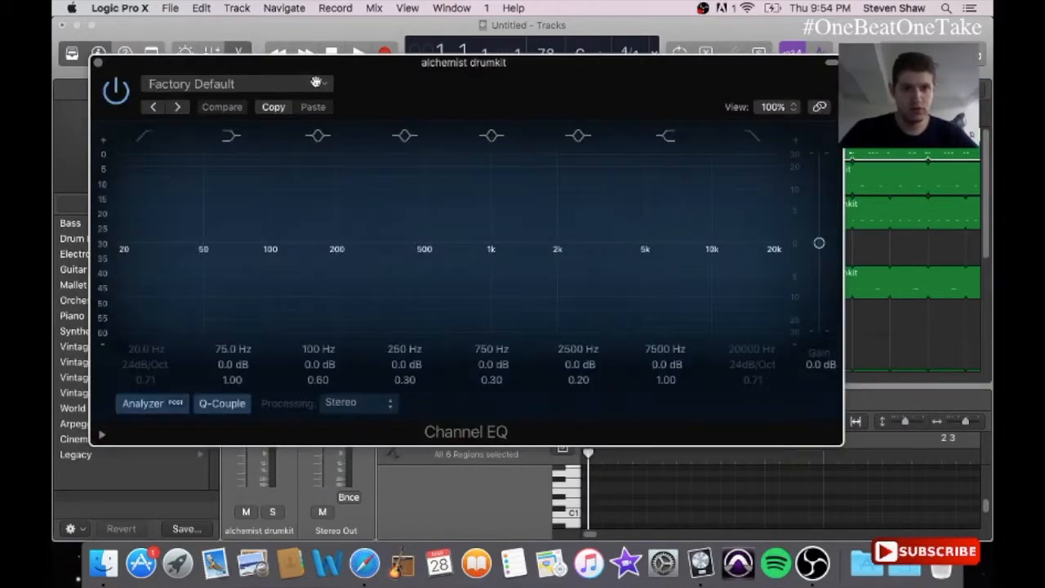
- Load the Punchy Kick 02 drum preset in the Channel EQ of track 1 and close the plug-in window
click(306, 85)
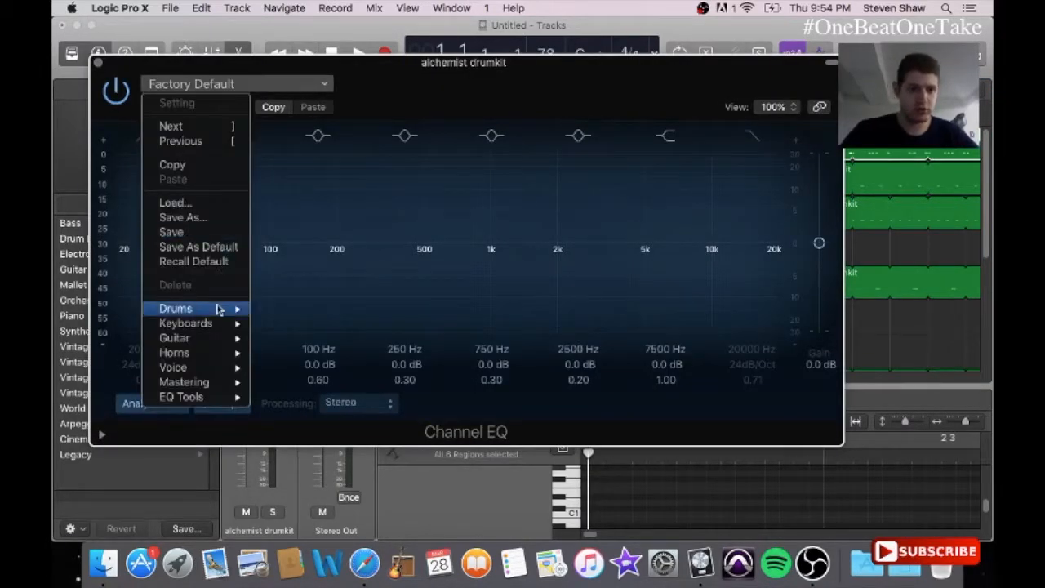
mouse_move(219, 310)
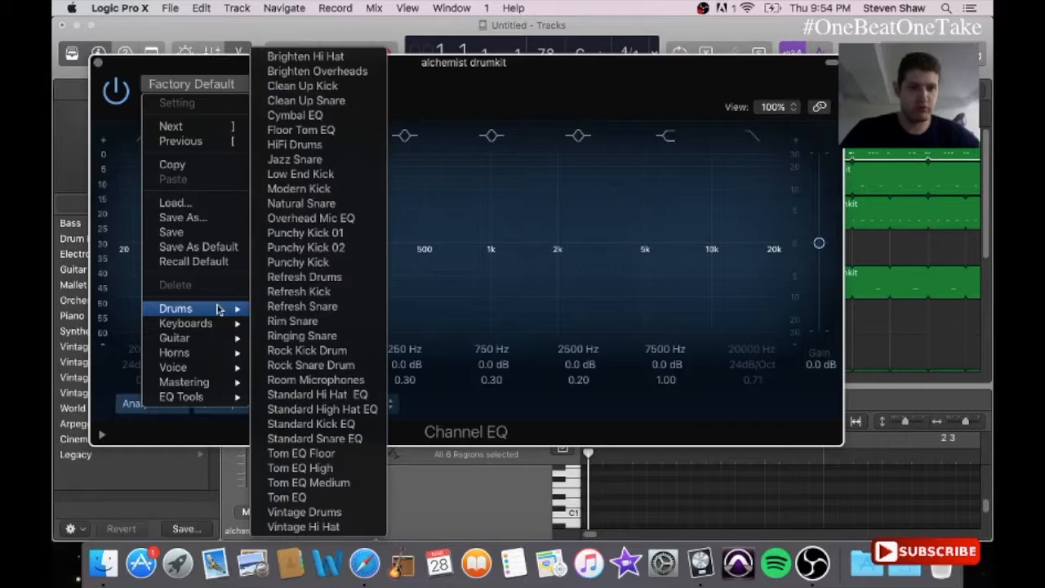
click(383, 249)
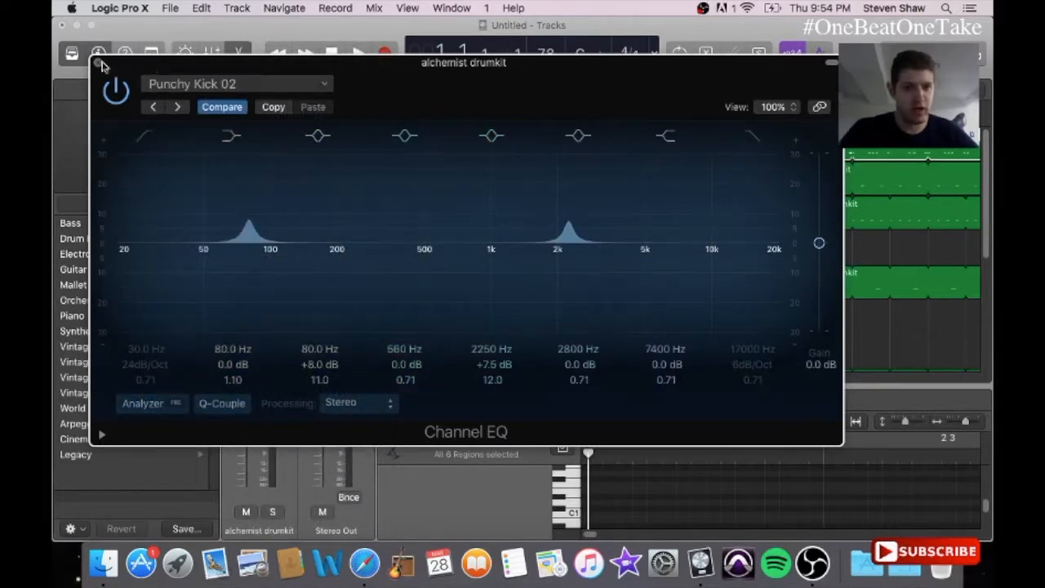
key(super+w)
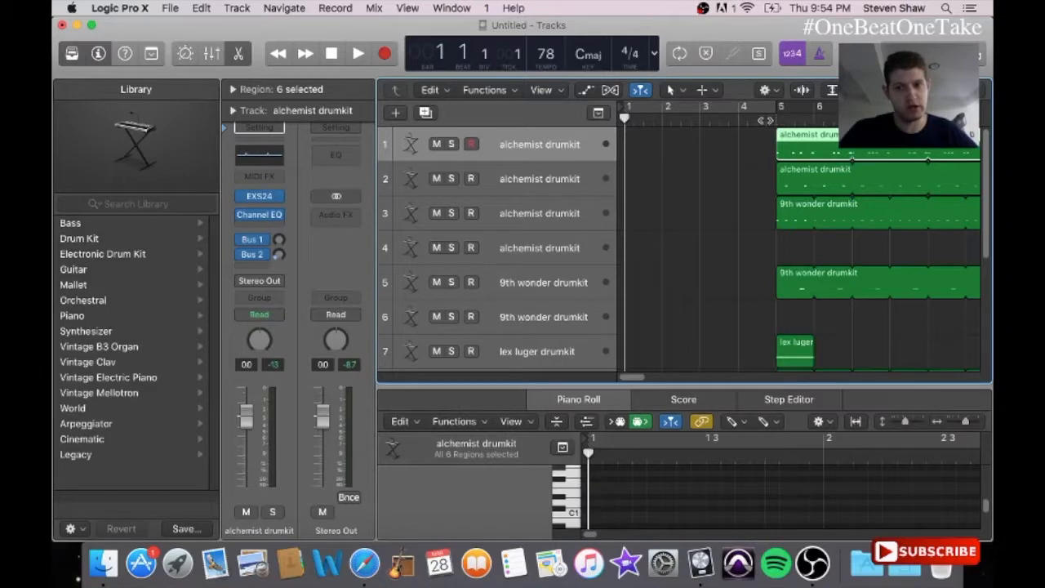
- Play the beat and insert a stereo Compressor after the Channel EQ on track 1
key(space)
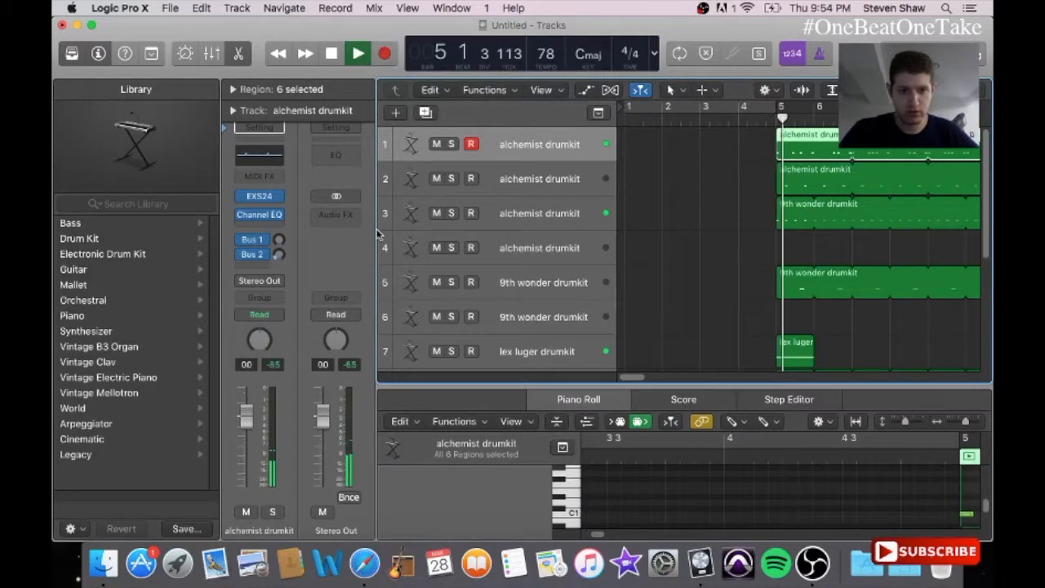
click(259, 229)
mouse_move(310, 359)
mouse_move(414, 374)
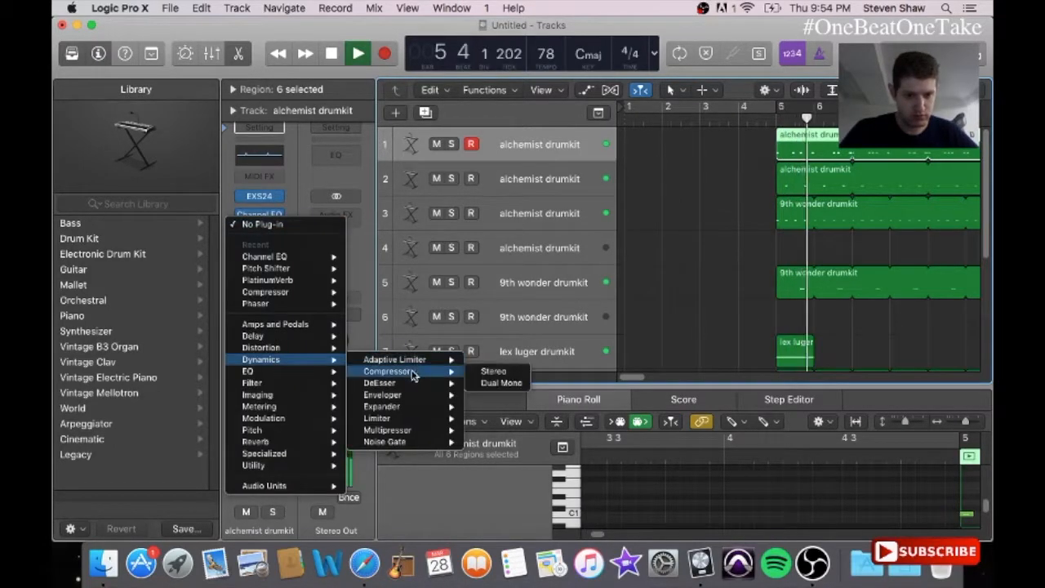
click(493, 371)
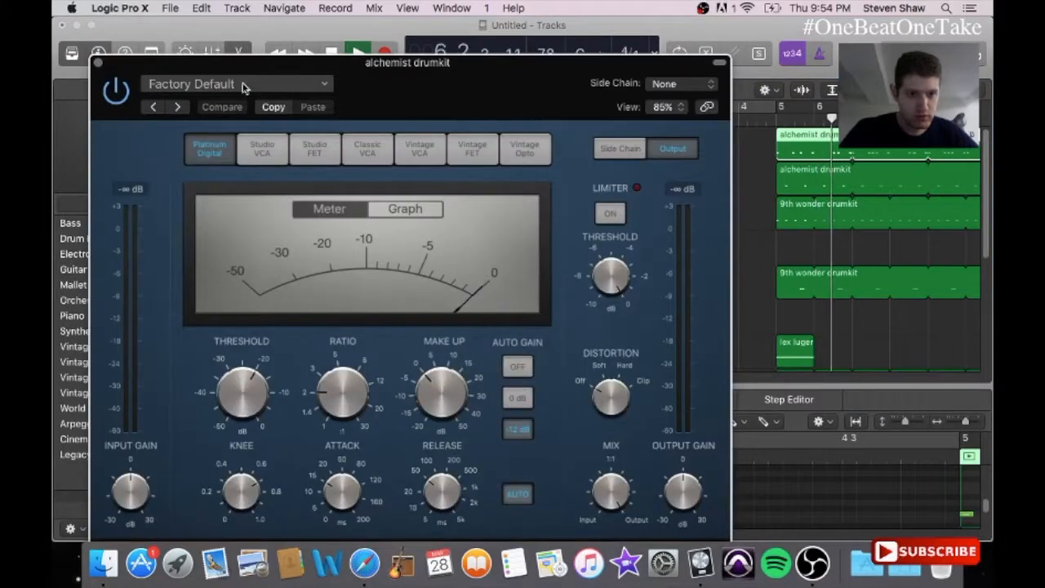
- Try the Drum Mix preset in the Compressor on track 1 during playback
click(242, 84)
mouse_move(245, 308)
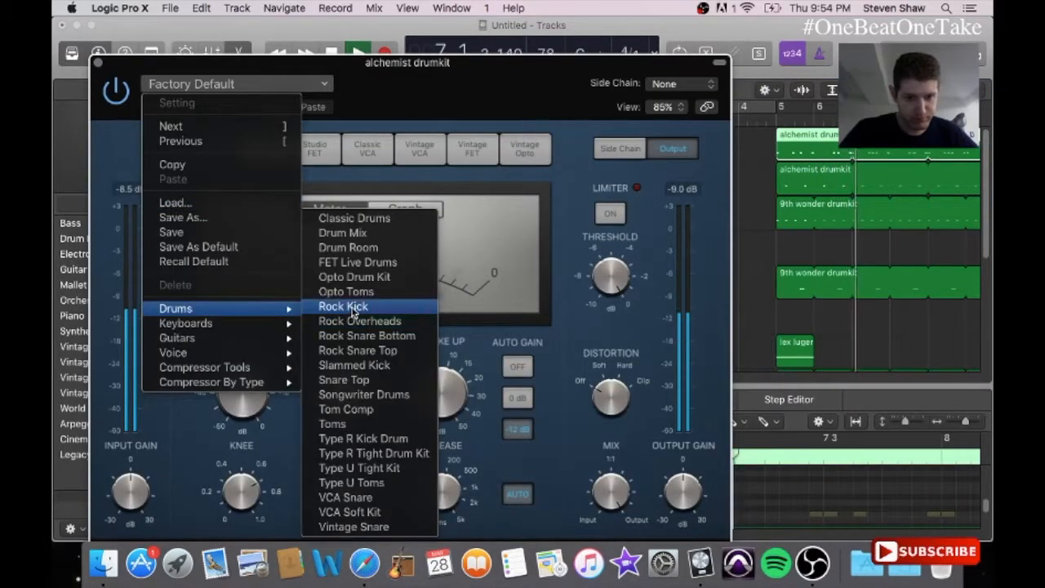
click(380, 235)
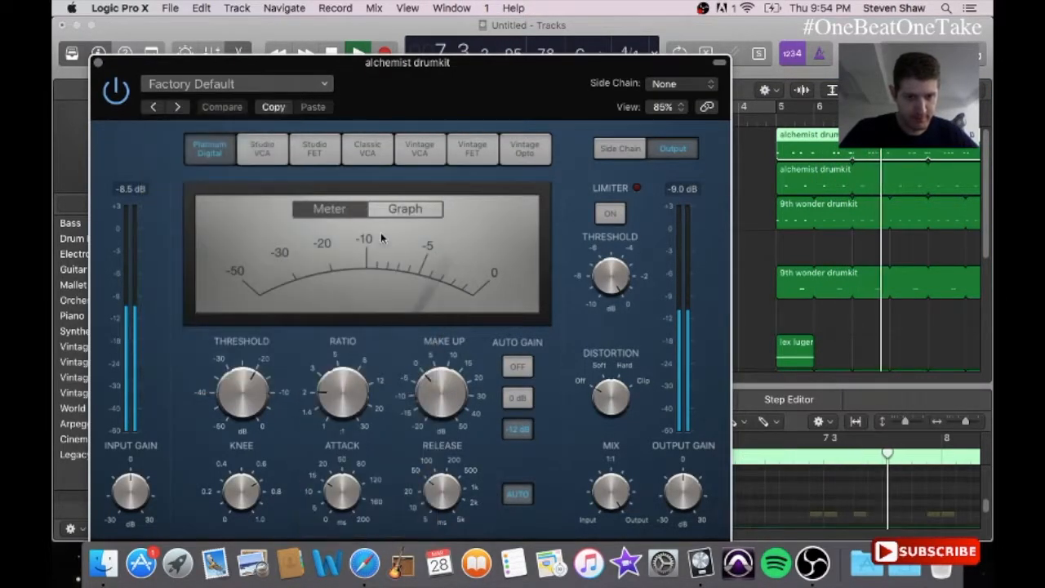
- Switch the Compressor on track 1 to the Rock Kick drum preset and raise the system volume
click(275, 84)
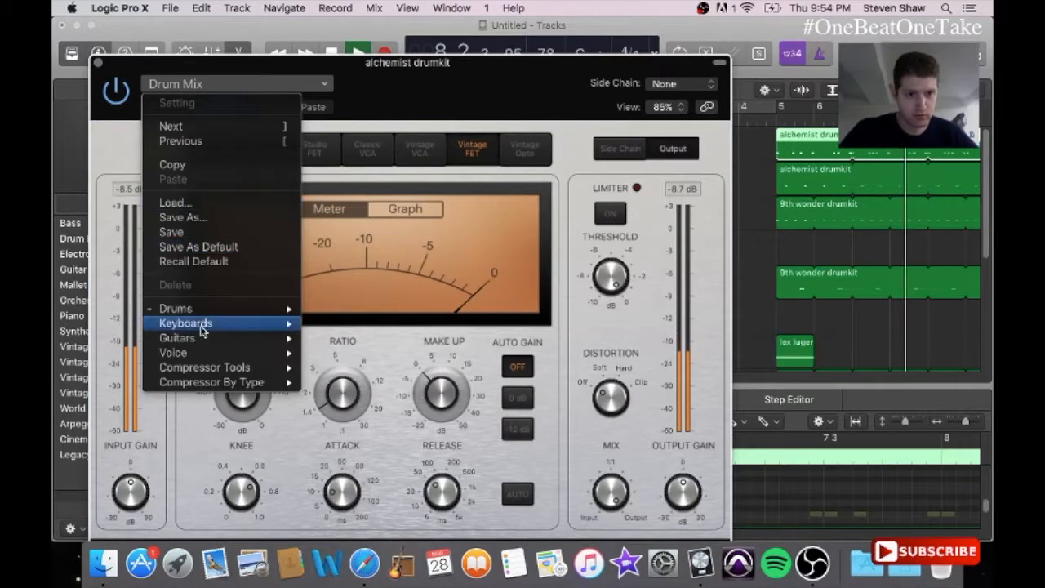
mouse_move(204, 309)
click(342, 306)
key(XF86AudioRaiseVolume)
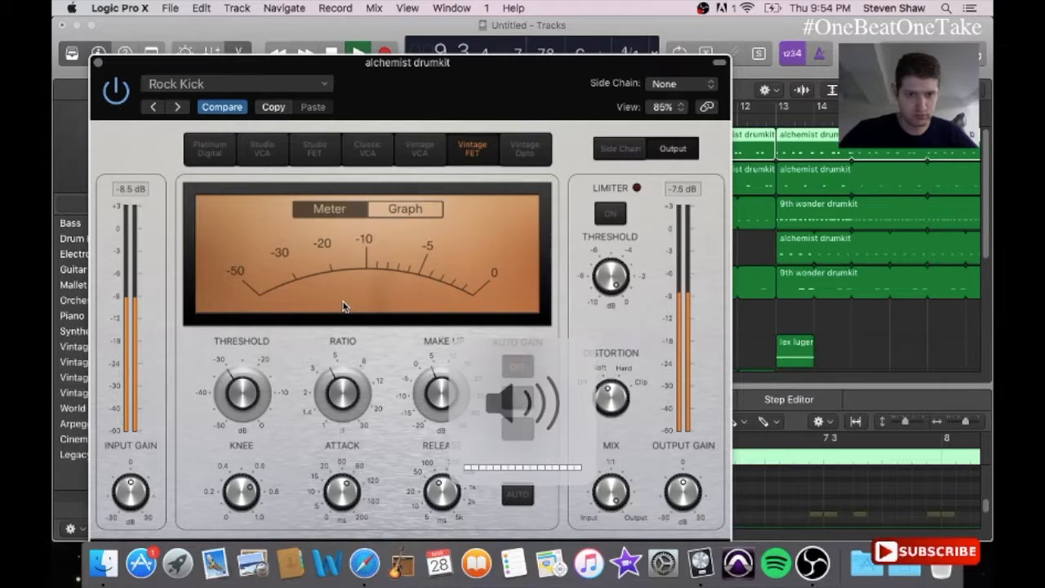
- Check the drum presets of the Compressor on track 1, keep Rock Kick, and close the plug-in window
click(261, 84)
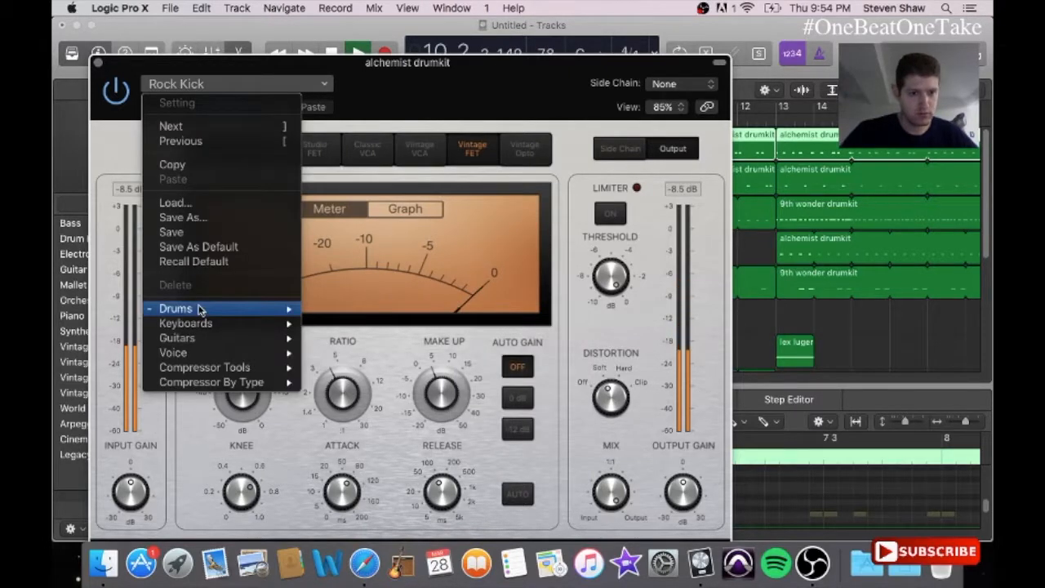
mouse_move(200, 308)
click(387, 237)
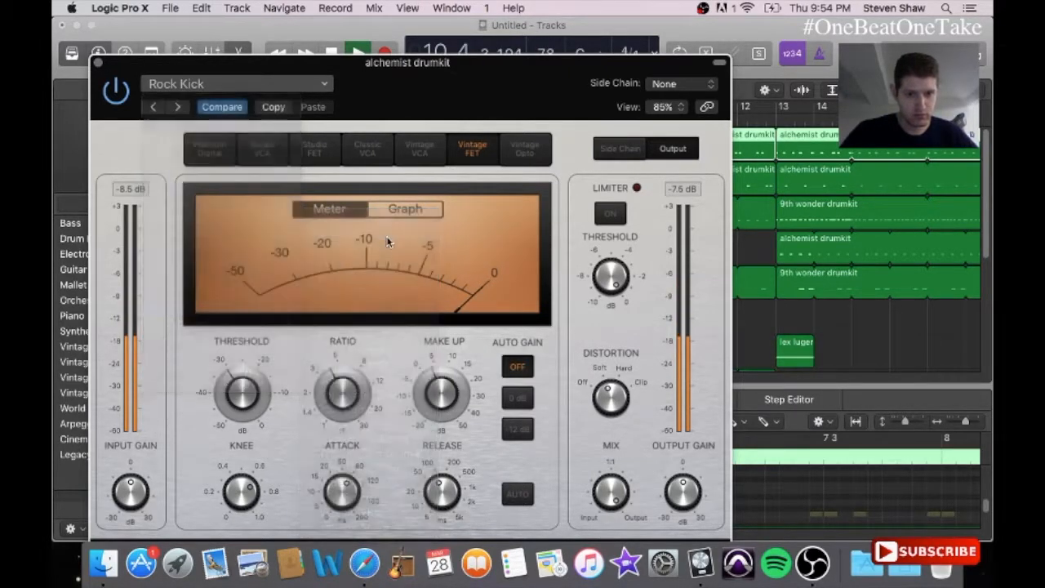
click(97, 64)
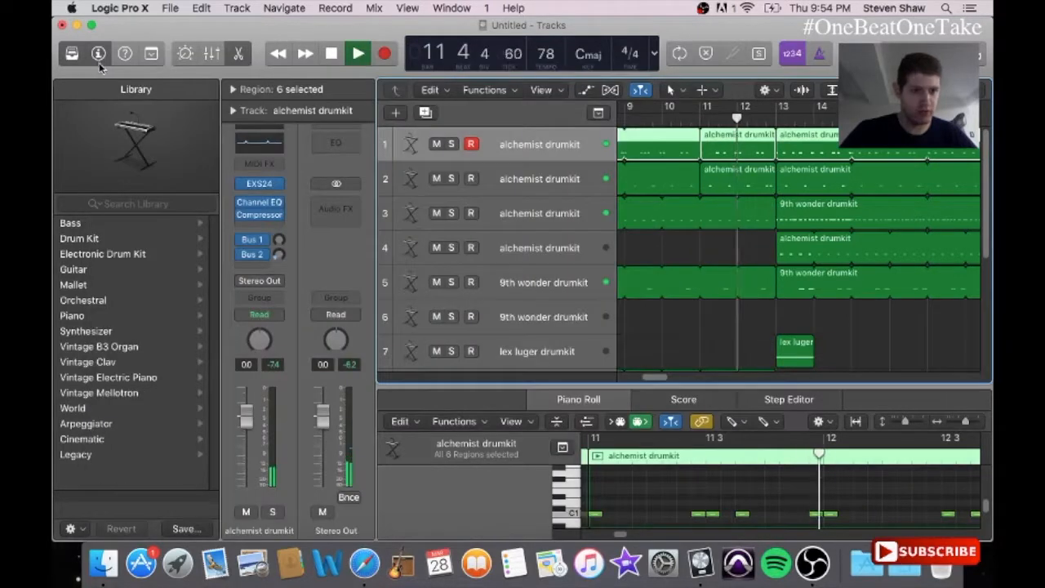
- Insert a PlatinumVerb after the Compressor on track 1, choose the Low Soft Reverb preset, and close the plug-in window
click(261, 214)
mouse_move(263, 443)
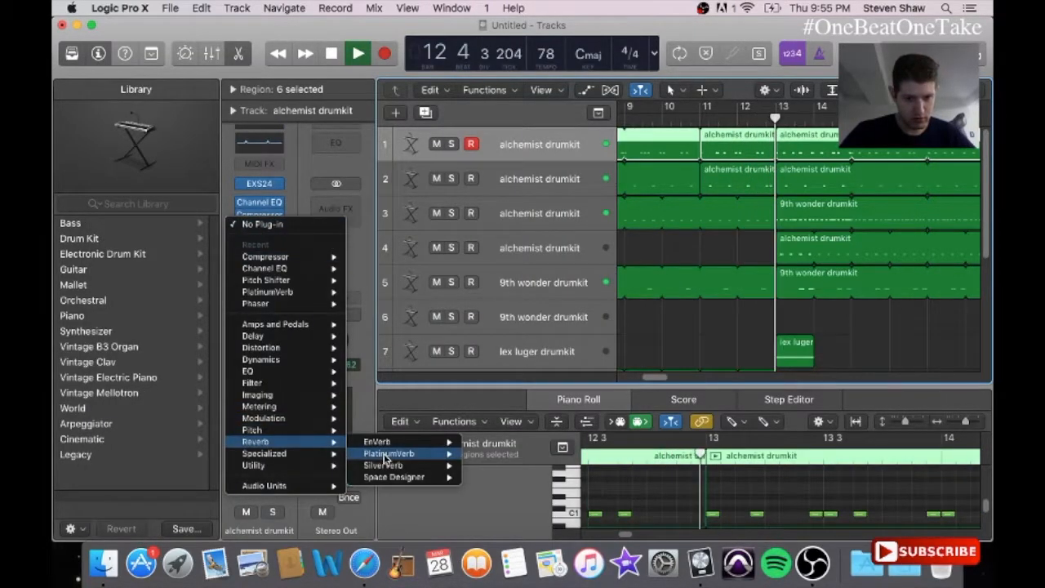
click(384, 454)
click(255, 85)
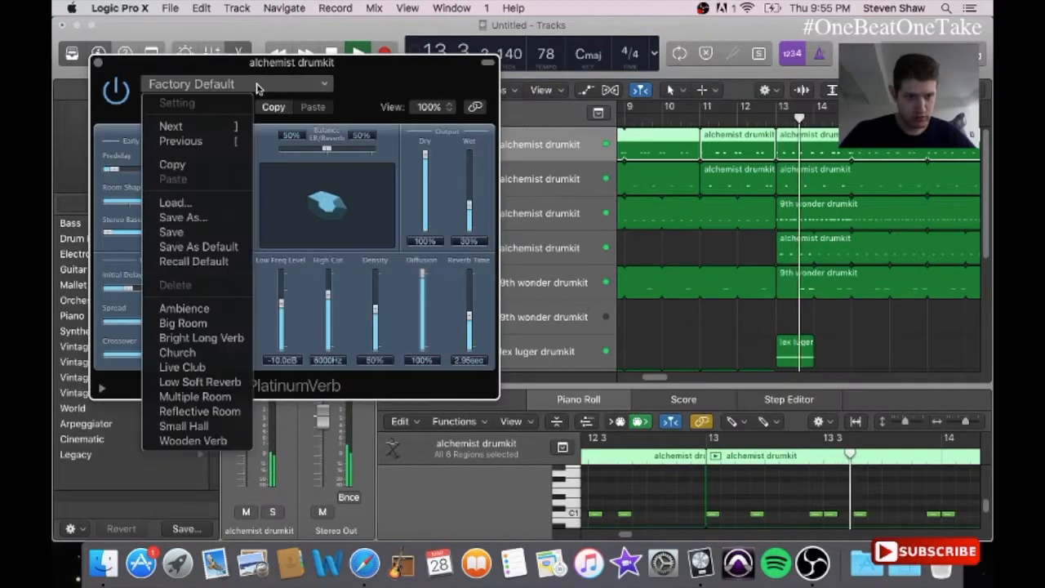
click(204, 381)
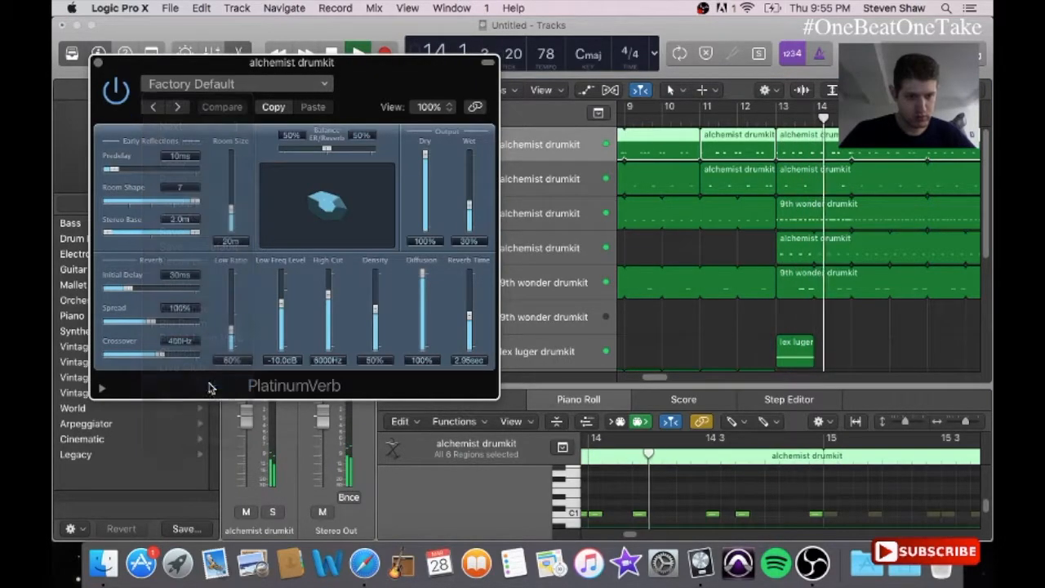
click(97, 63)
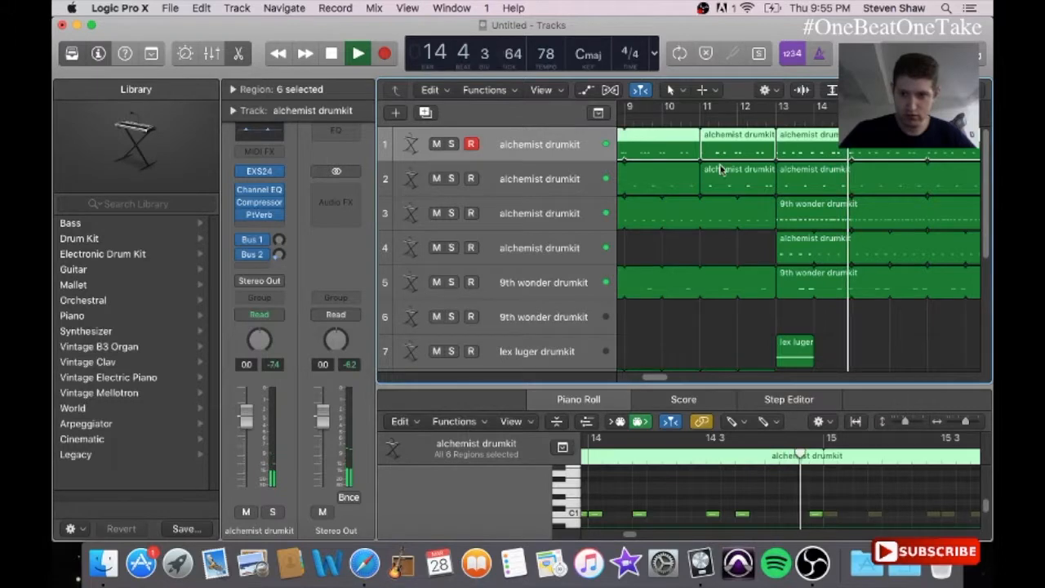
- Stop playback and add a new track below track 2 with duplicate alchemist drumkit settings
click(813, 188)
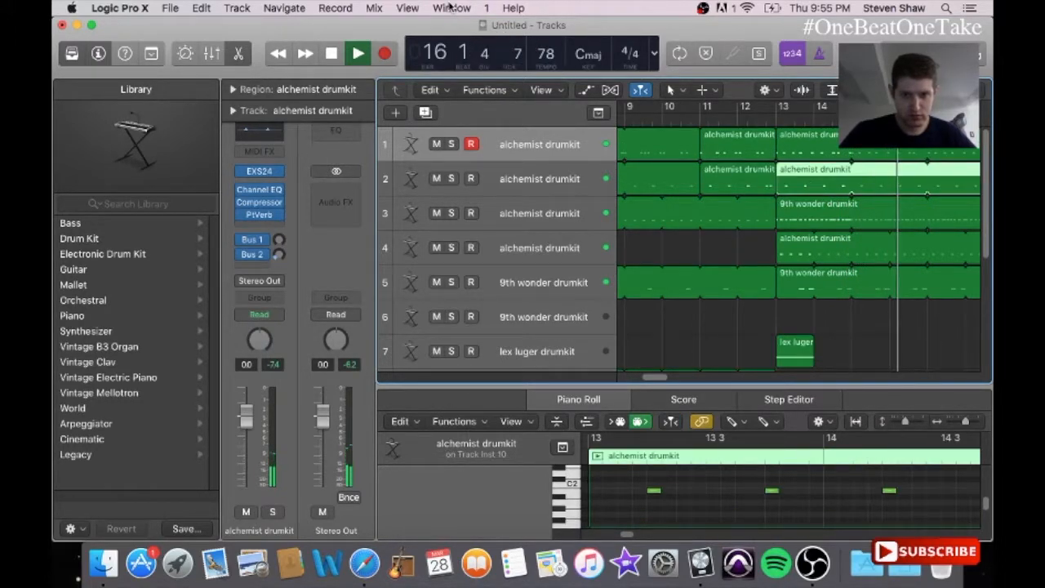
key(space)
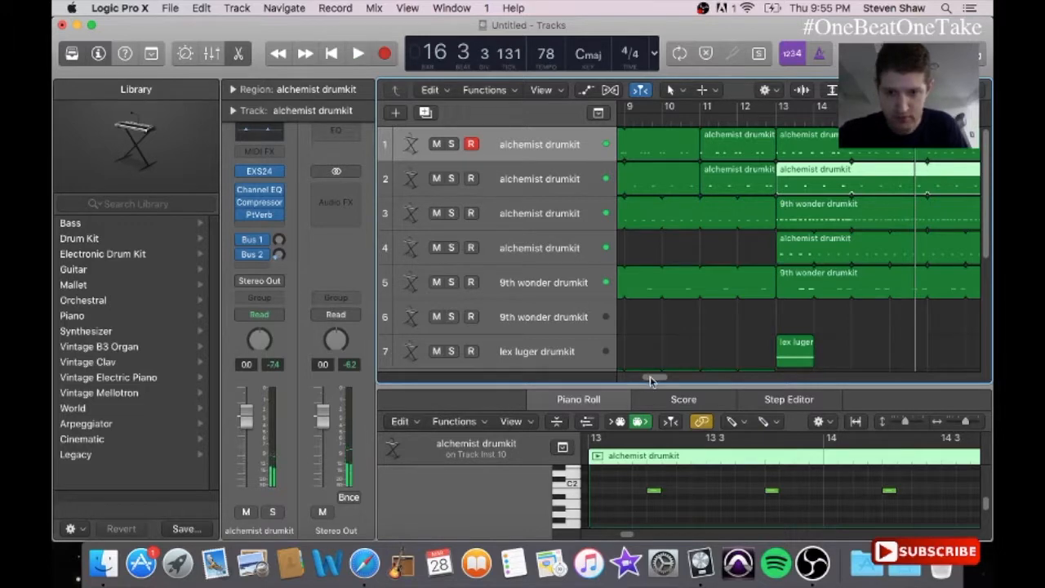
click(561, 187)
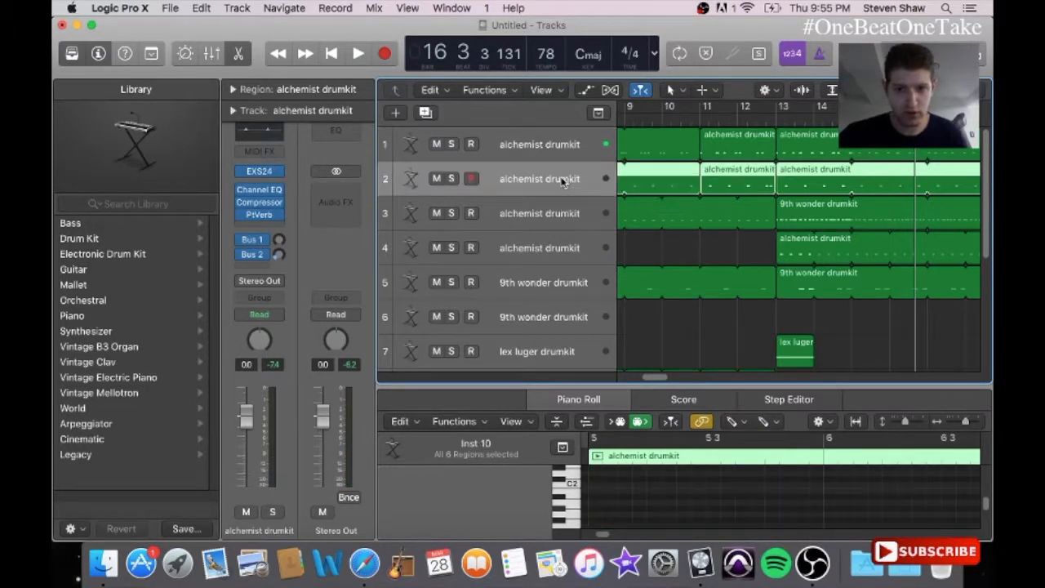
click(425, 113)
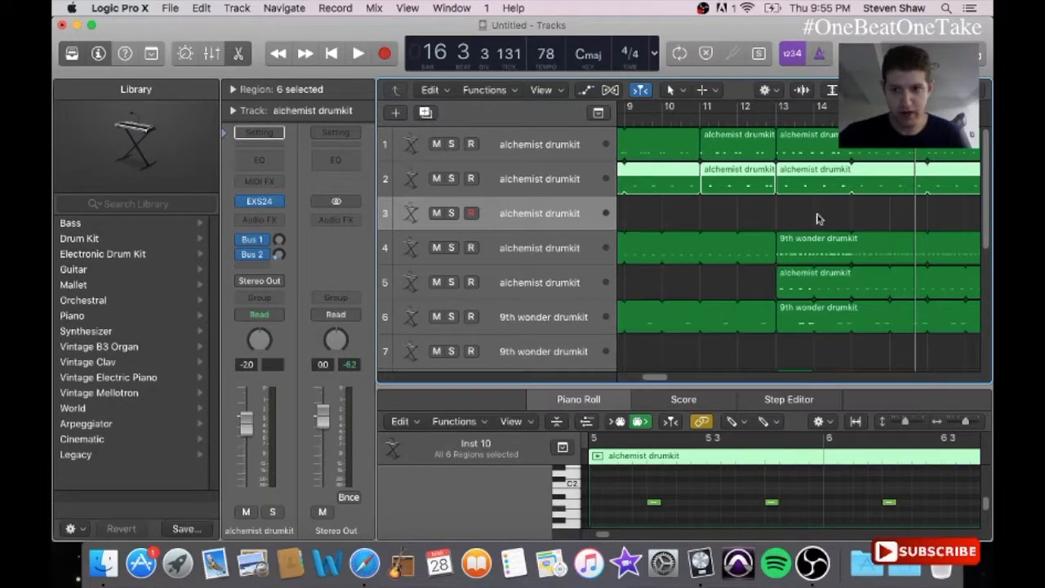
- Move the alchemist drumkit regions starting at bars 13 and 19 from track 2 to the new track 3
click(817, 218)
drag(813, 183, 817, 204)
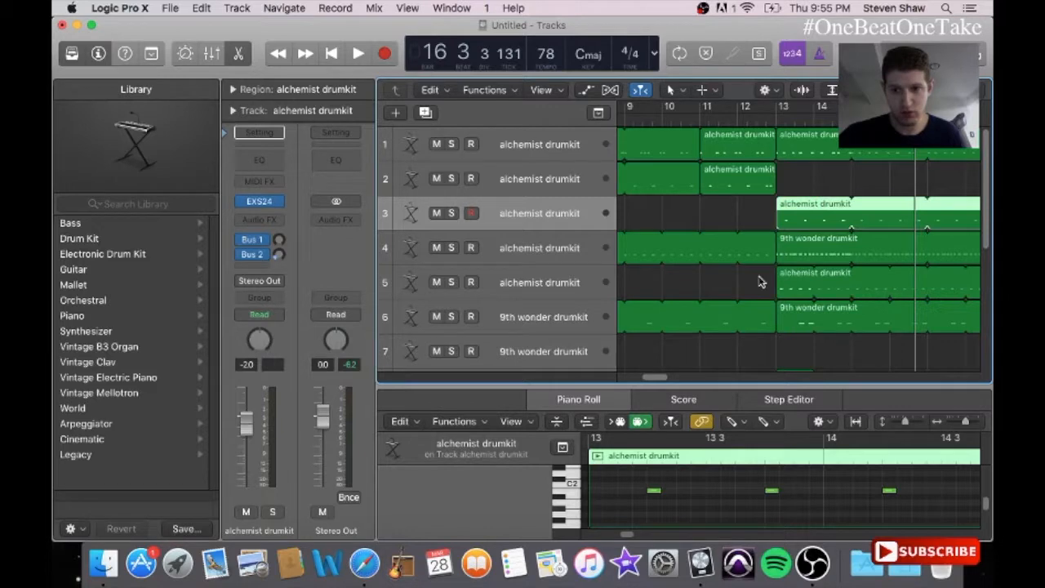
drag(653, 377, 673, 381)
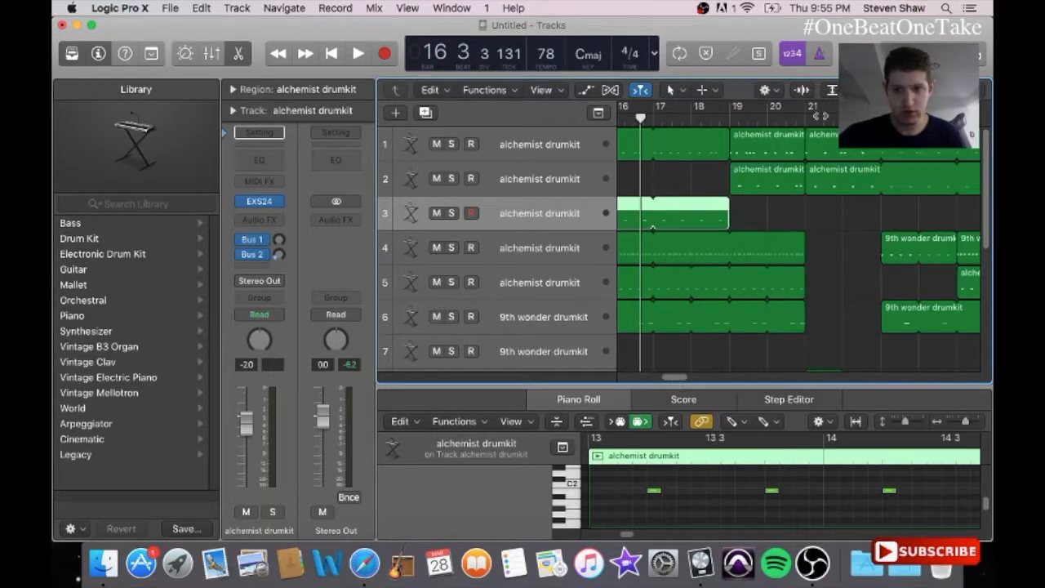
drag(767, 194, 767, 214)
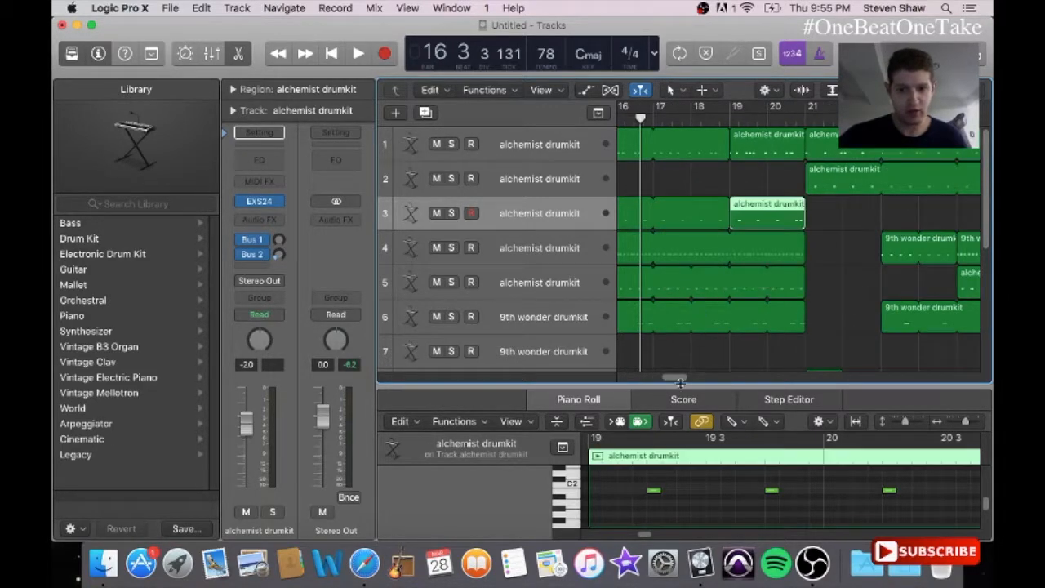
- Copy both alchemist drumkit regions on track 3 and paste them onto track 2 at bar 13
drag(677, 380, 667, 380)
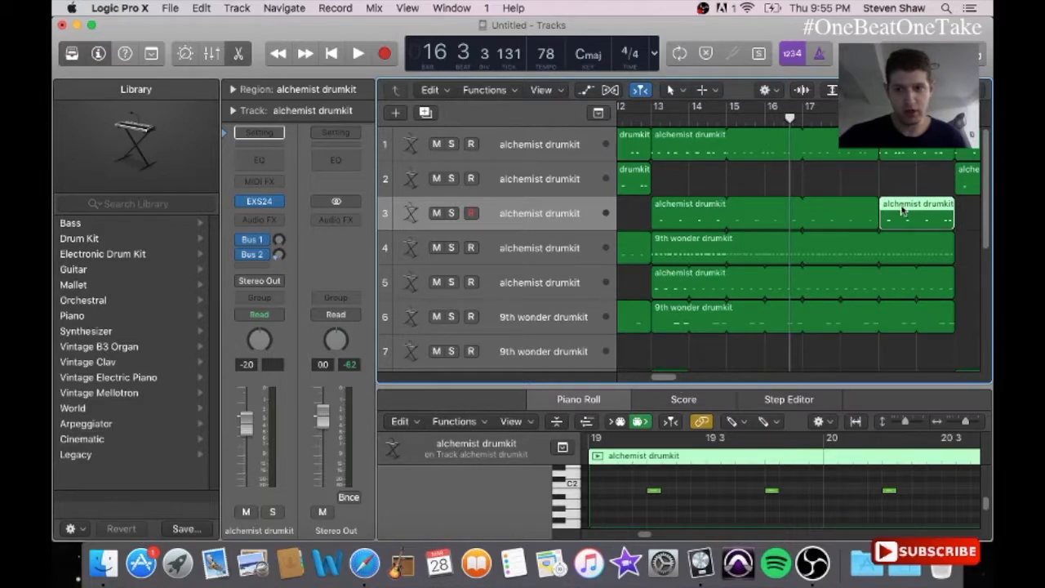
shift+click(677, 208)
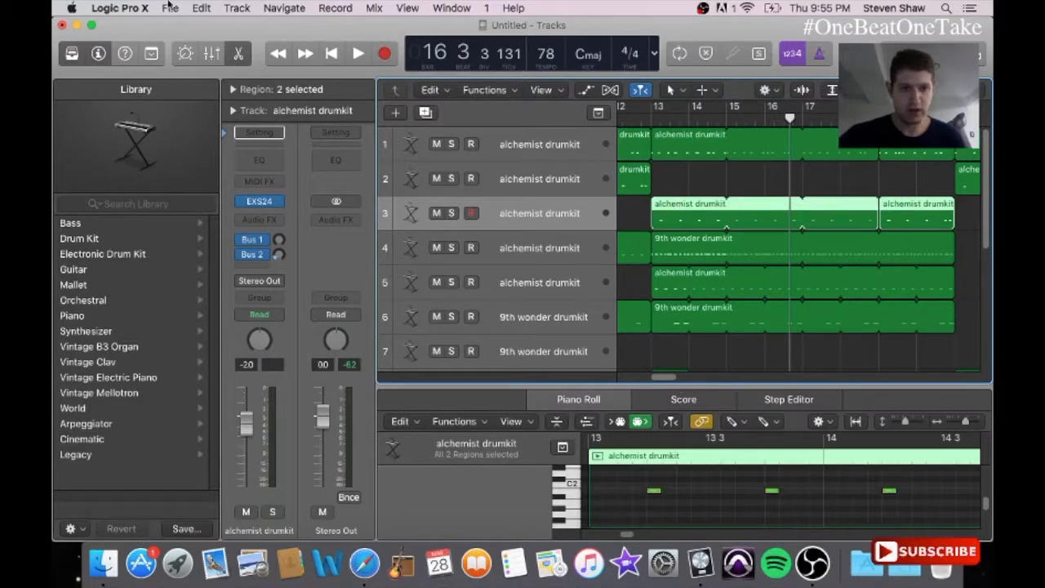
click(204, 7)
click(213, 102)
click(678, 119)
drag(678, 119, 650, 119)
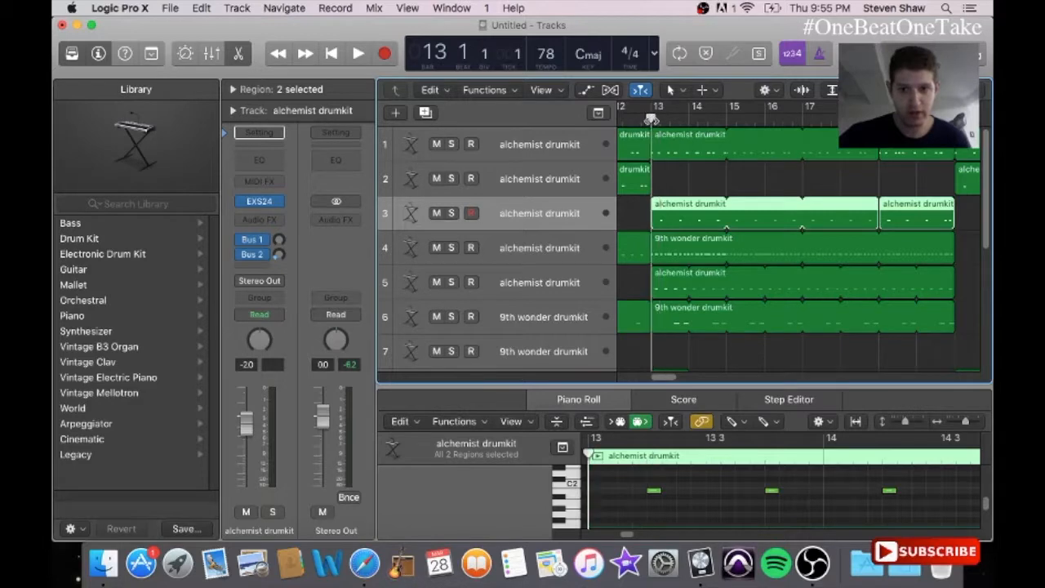
click(540, 178)
click(208, 8)
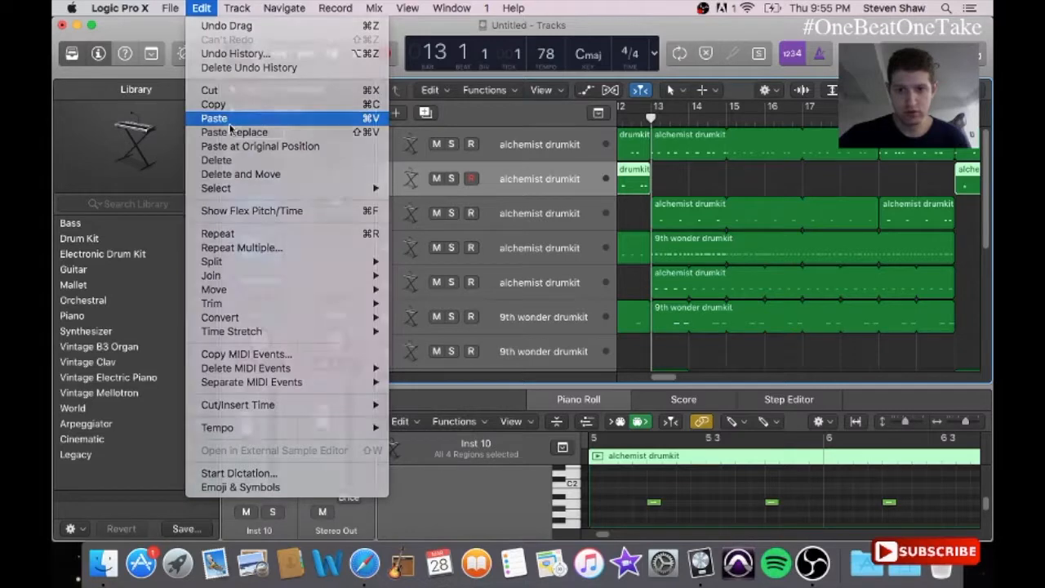
click(230, 122)
click(933, 214)
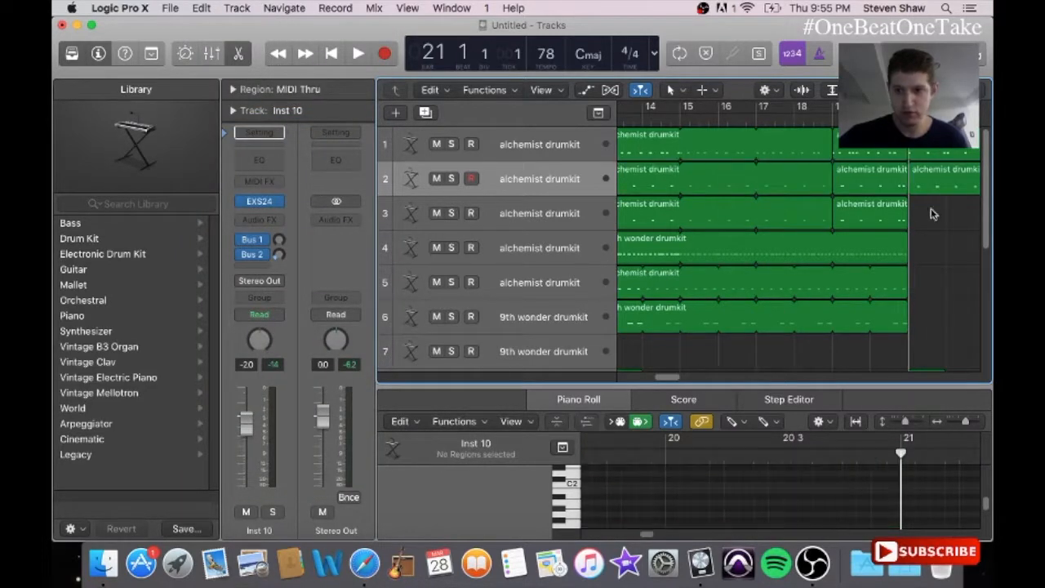
- Lower the four notes in track 2's bar 13 region by two semitones in the Piano Roll and close its window
click(644, 177)
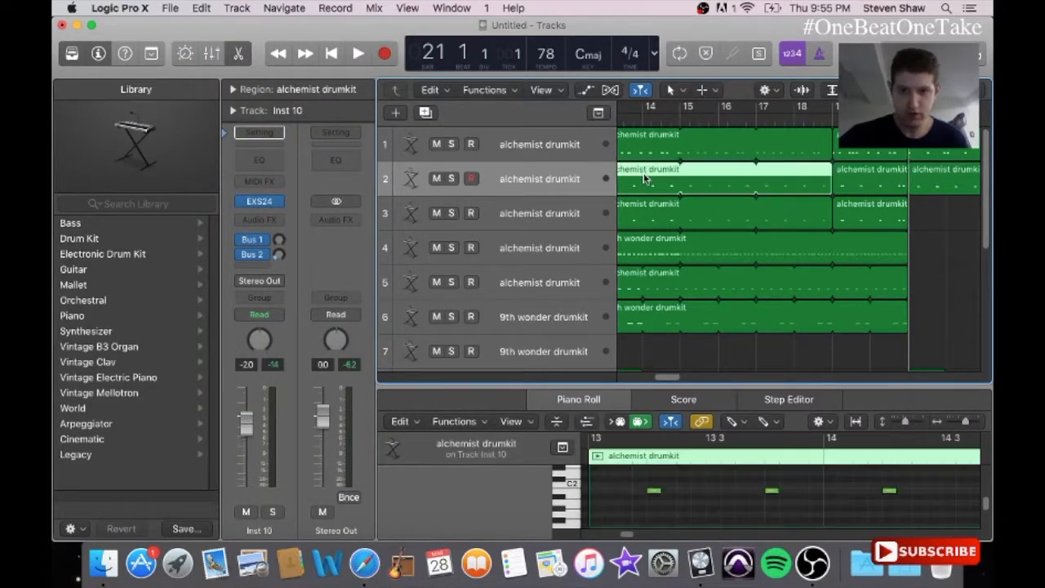
click(451, 7)
click(477, 156)
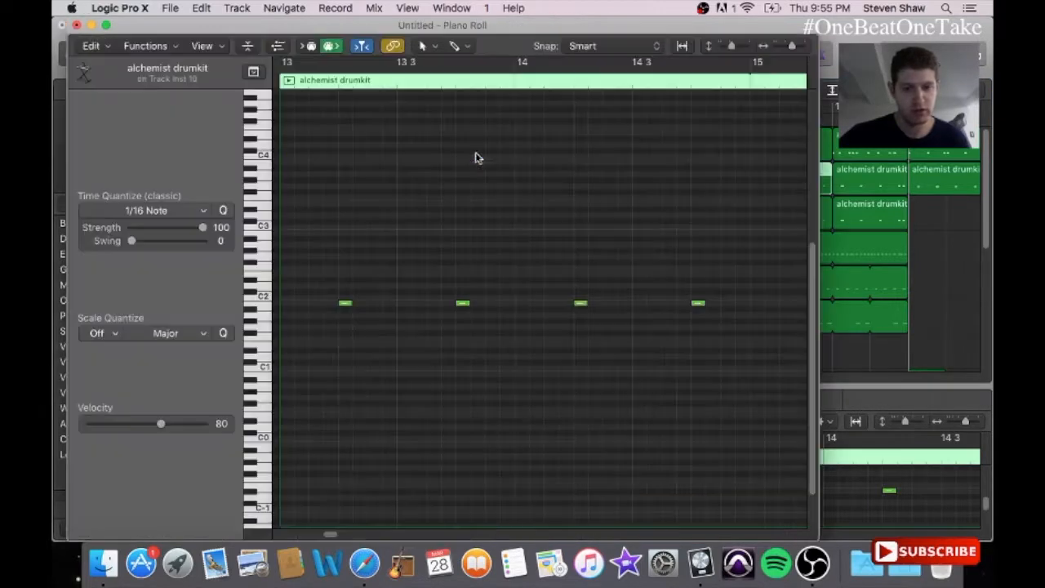
drag(310, 295, 713, 345)
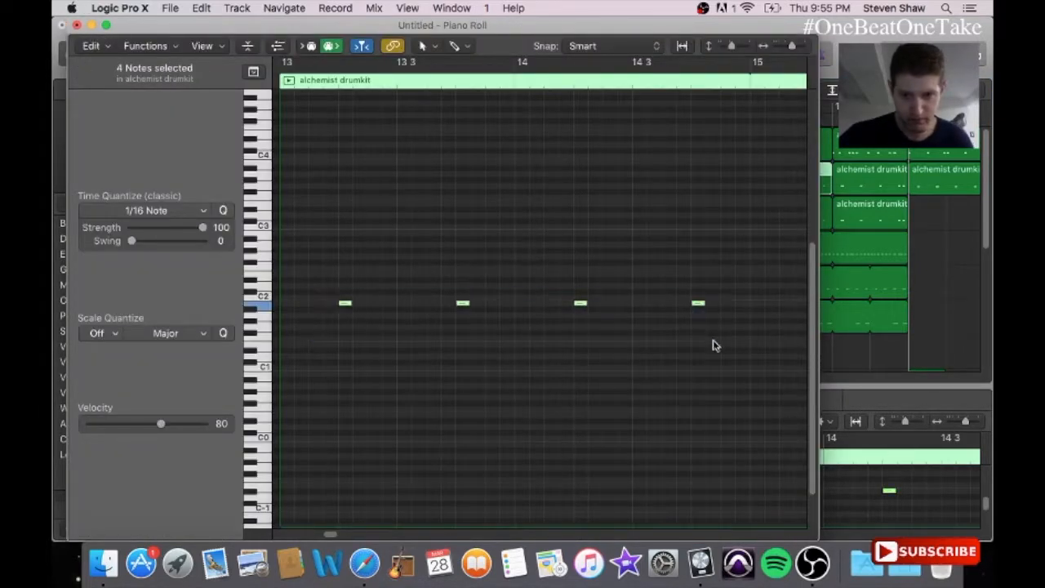
drag(698, 305, 697, 319)
click(76, 25)
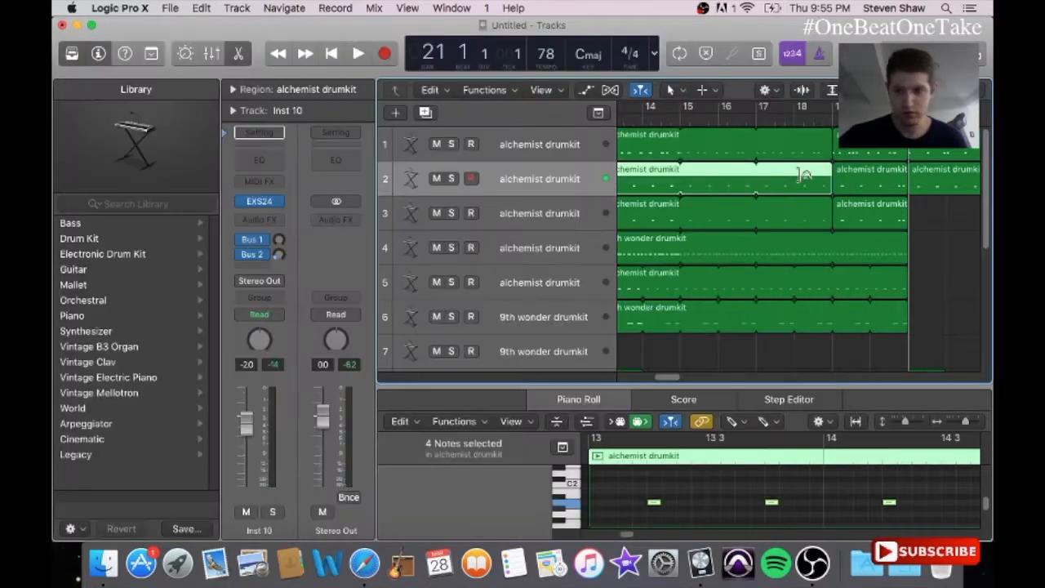
- Lower all nine notes in track 2's bar 19 region by two semitones in the Piano Roll and close its window
click(861, 183)
click(452, 7)
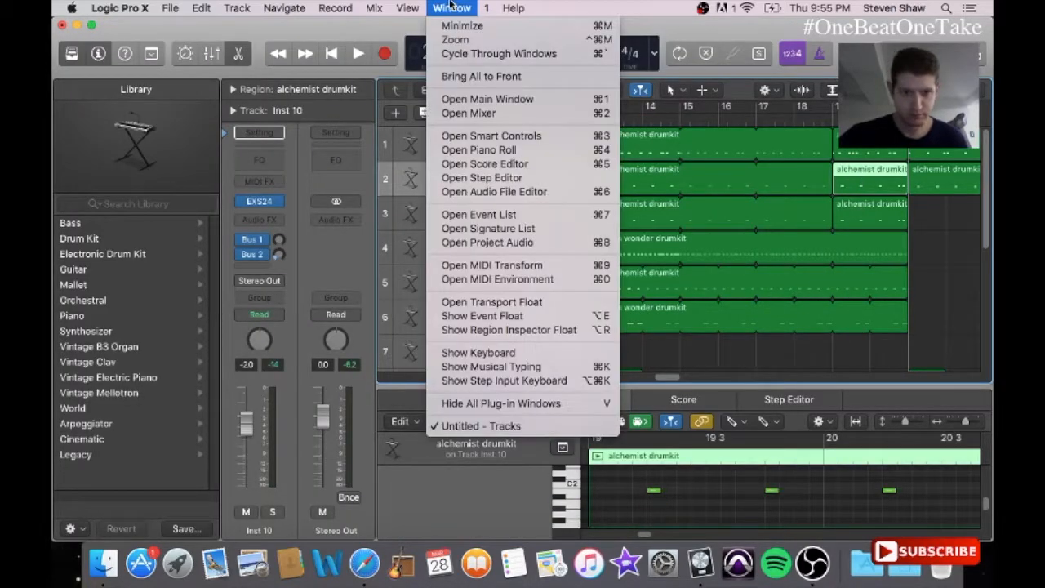
click(493, 152)
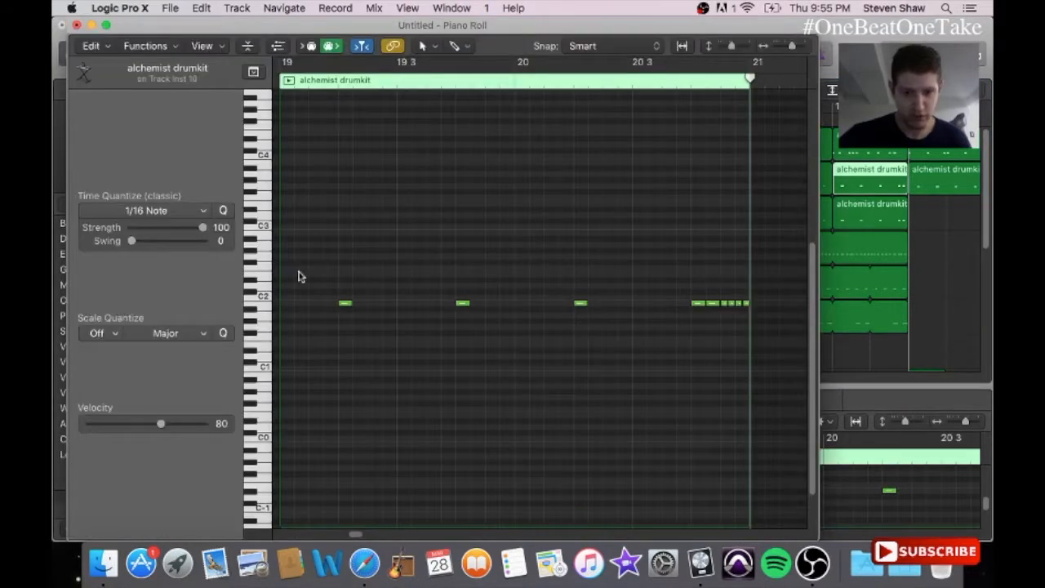
drag(341, 294, 730, 366)
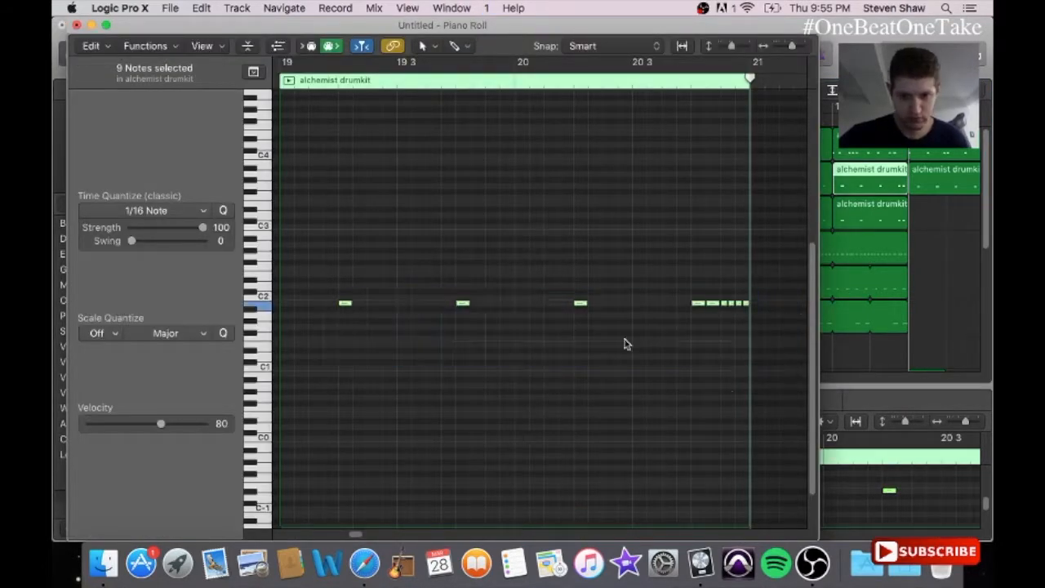
drag(345, 307, 345, 318)
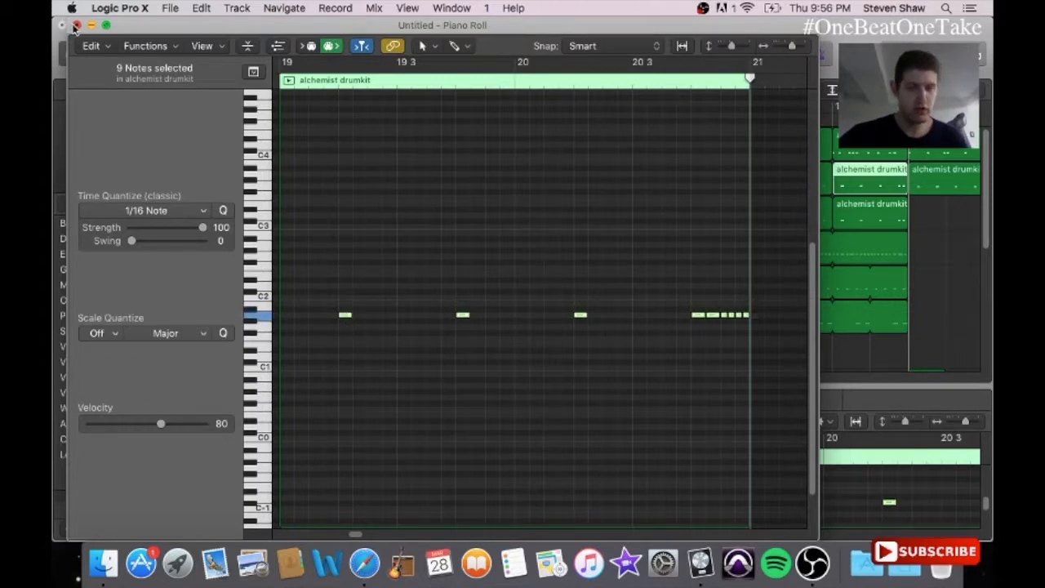
click(76, 25)
- Play the arrangement from bar 13 and examine how the layered drums on tracks 2 and 3 sound with the following section
drag(675, 380, 669, 380)
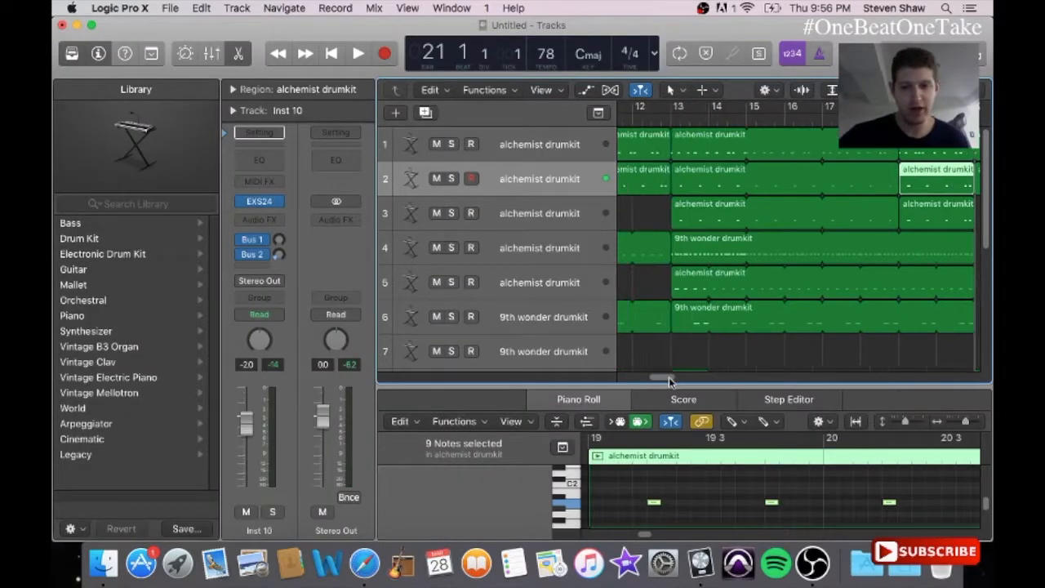
click(671, 119)
key(space)
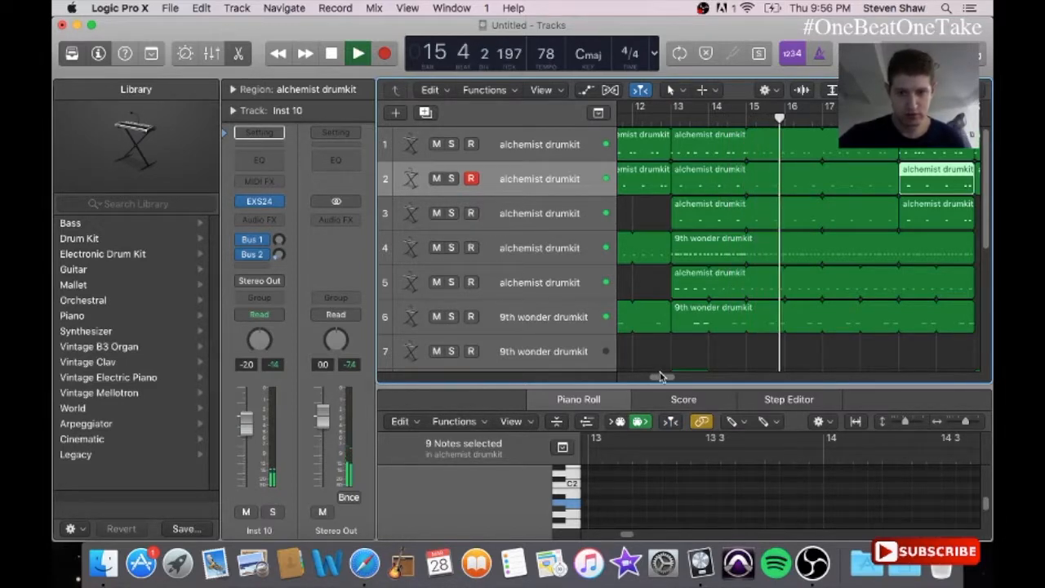
drag(661, 376, 680, 381)
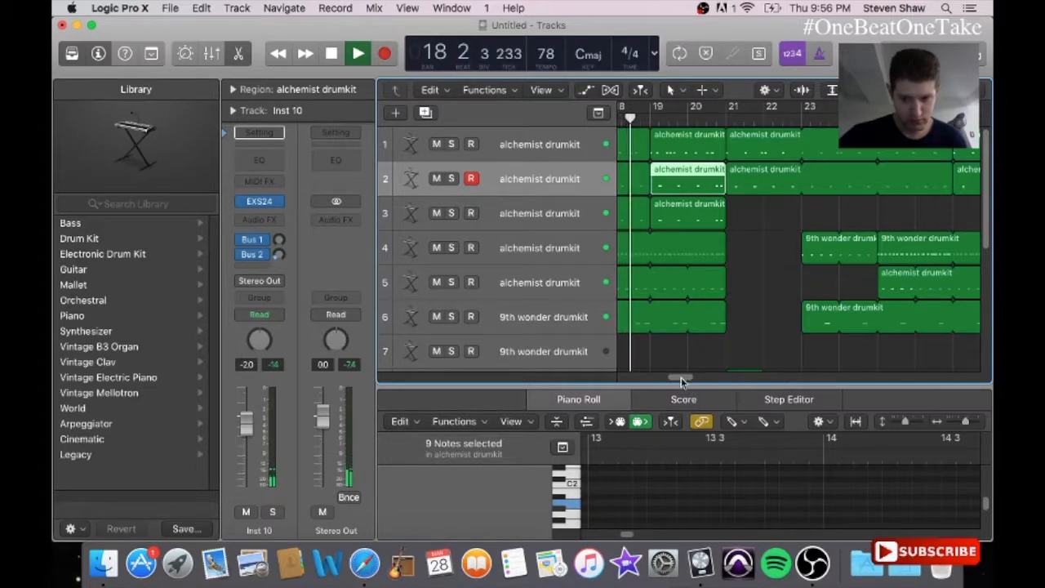
drag(684, 382, 660, 382)
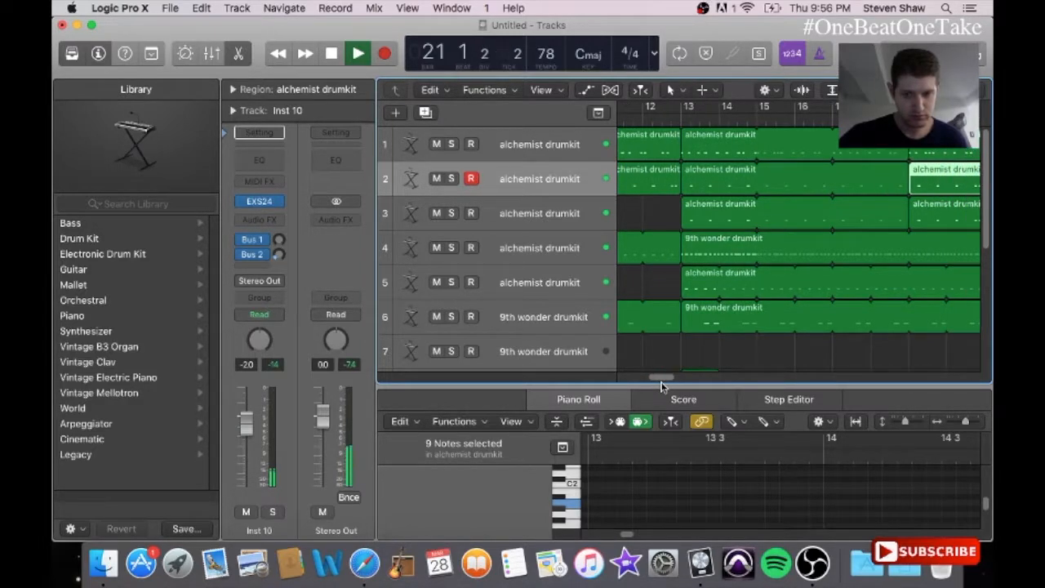
drag(661, 385, 687, 376)
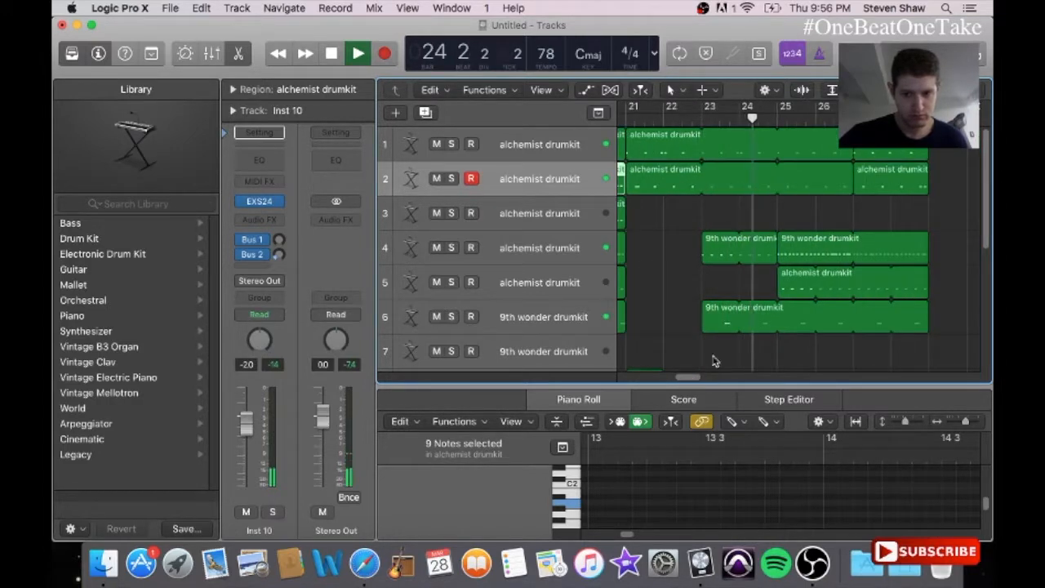
- Shorten the 9th wonder drumkit region starting at bar 23 on track 6 so that it ends at bar 25
drag(791, 309, 777, 323)
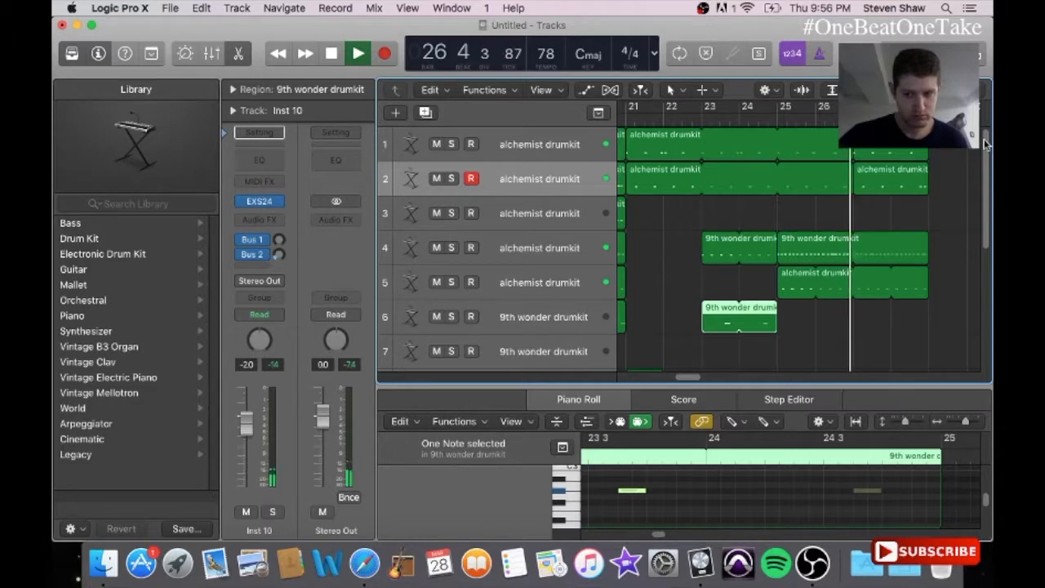
scroll(985, 144, down, 5)
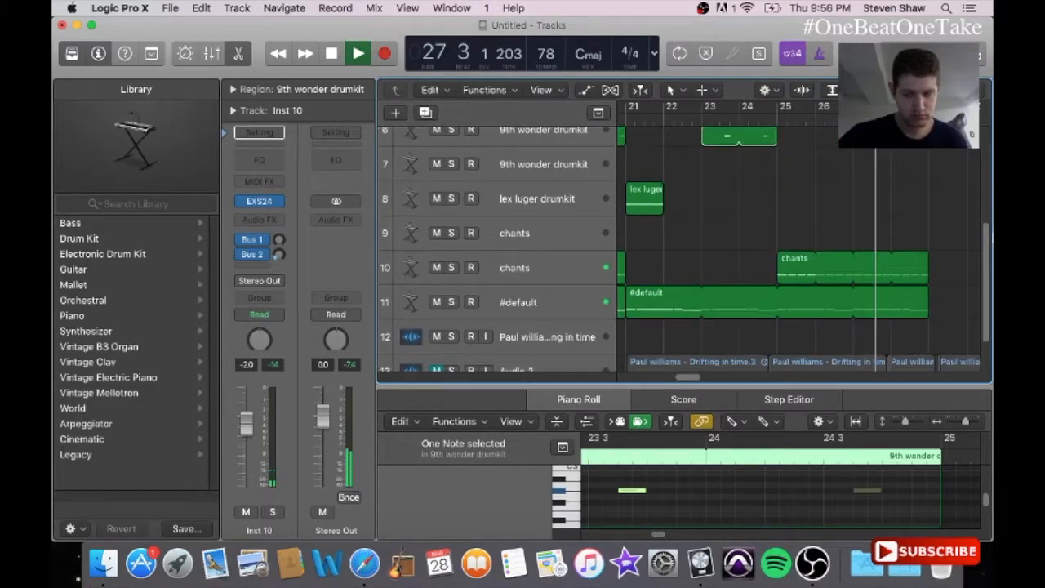
scroll(990, 138, up, 5)
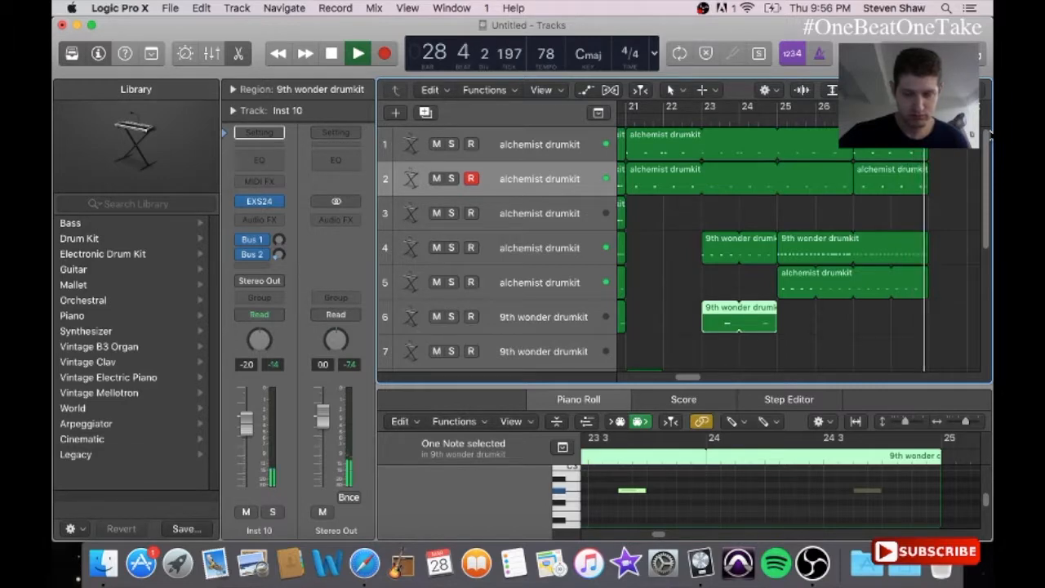
- Insert a Channel EQ on track 2's channel strip, load the Clean Up Snare drum preset and close the plug-in window
drag(697, 372, 628, 374)
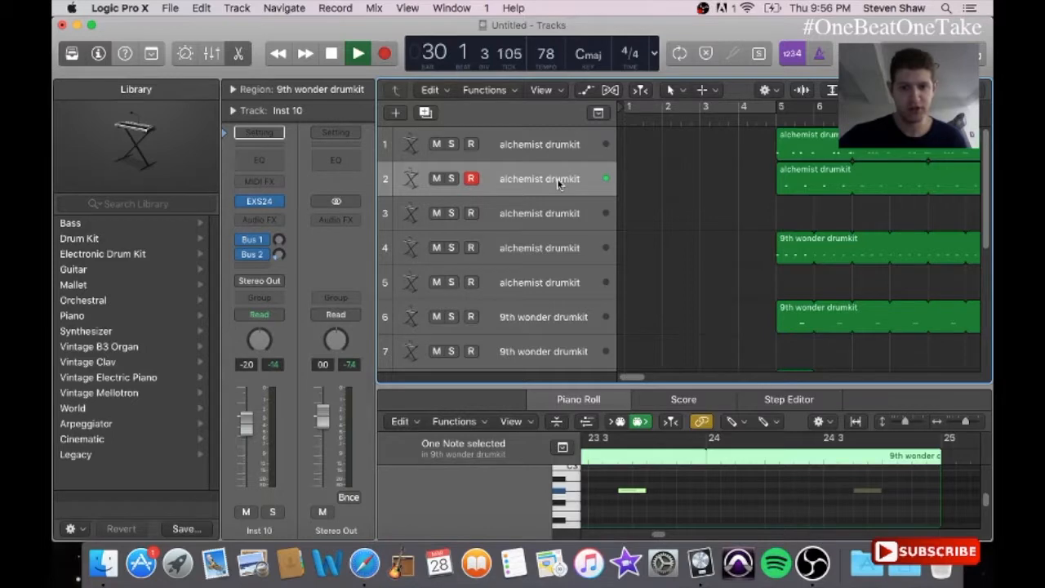
click(276, 220)
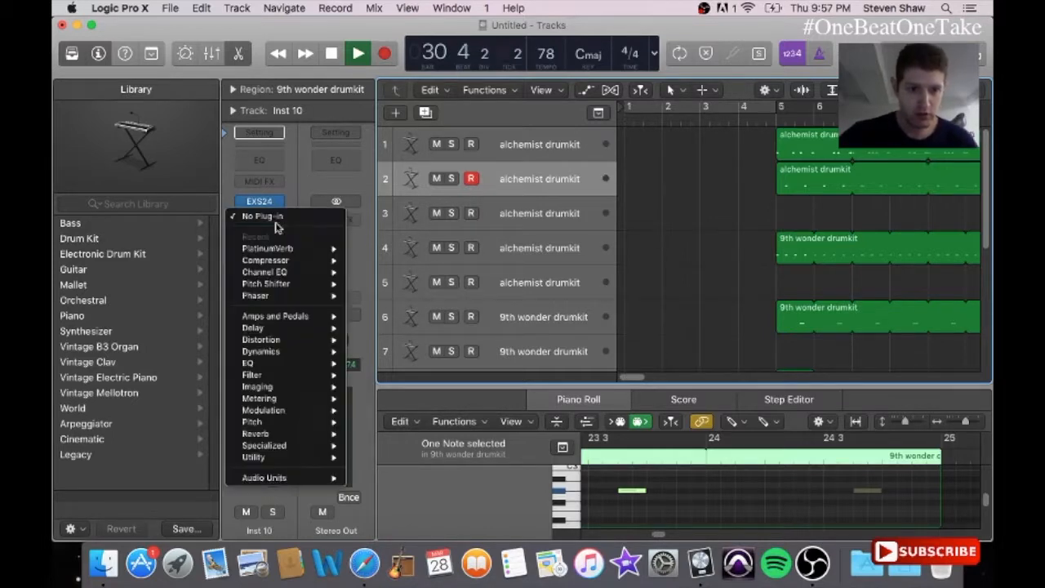
mouse_move(265, 367)
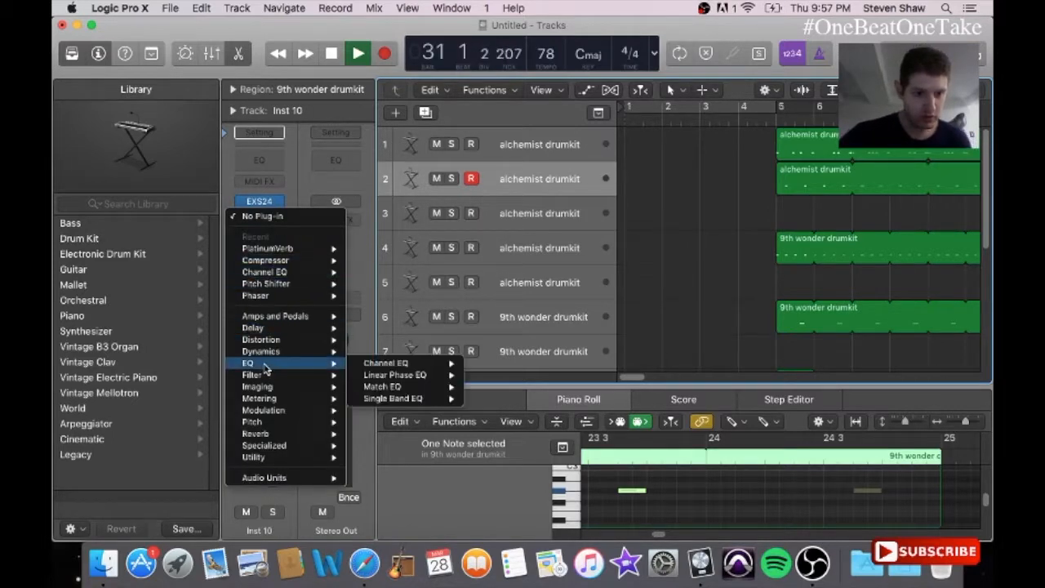
click(379, 368)
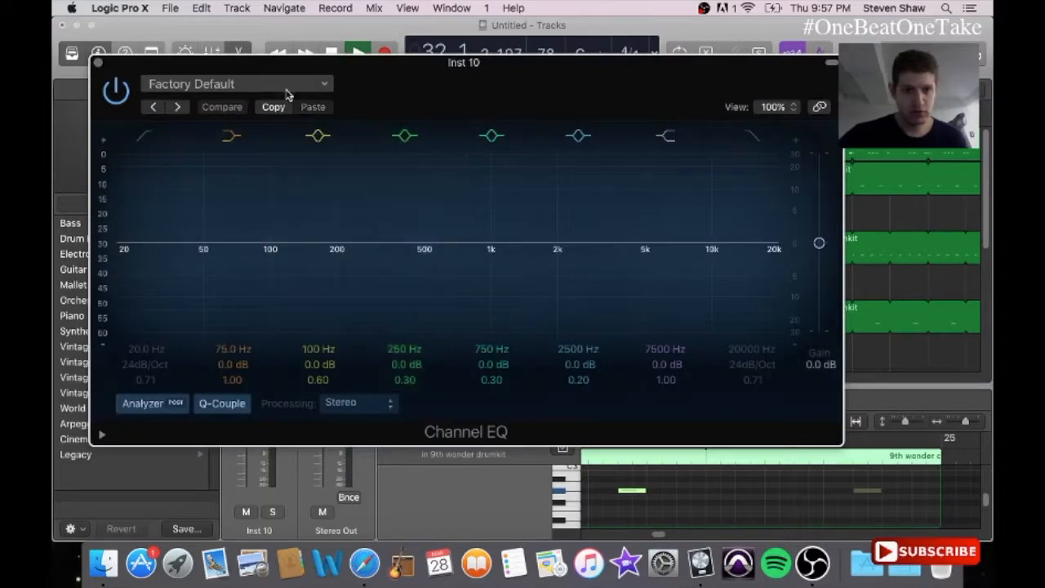
click(237, 83)
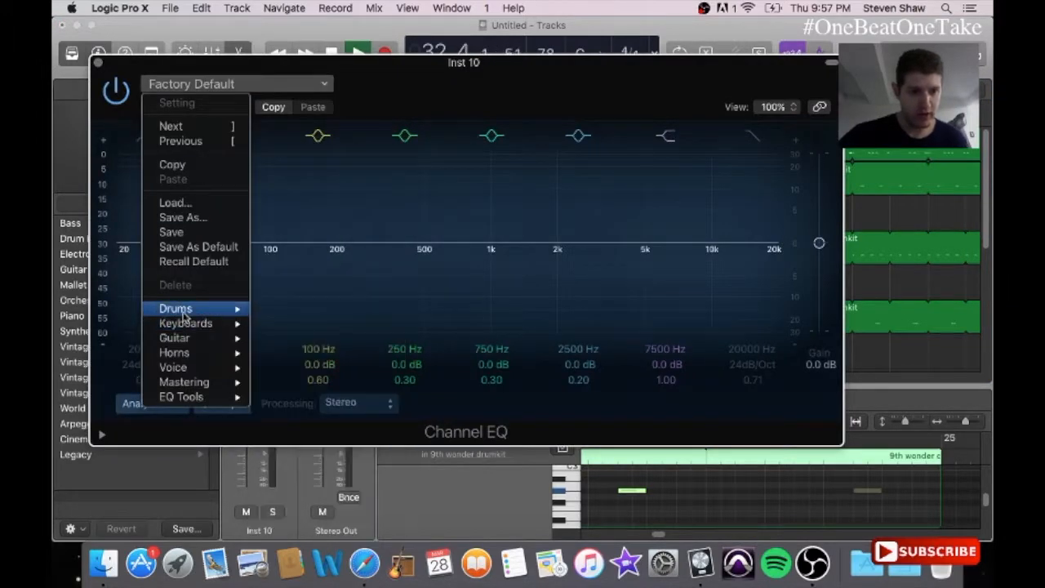
mouse_move(186, 314)
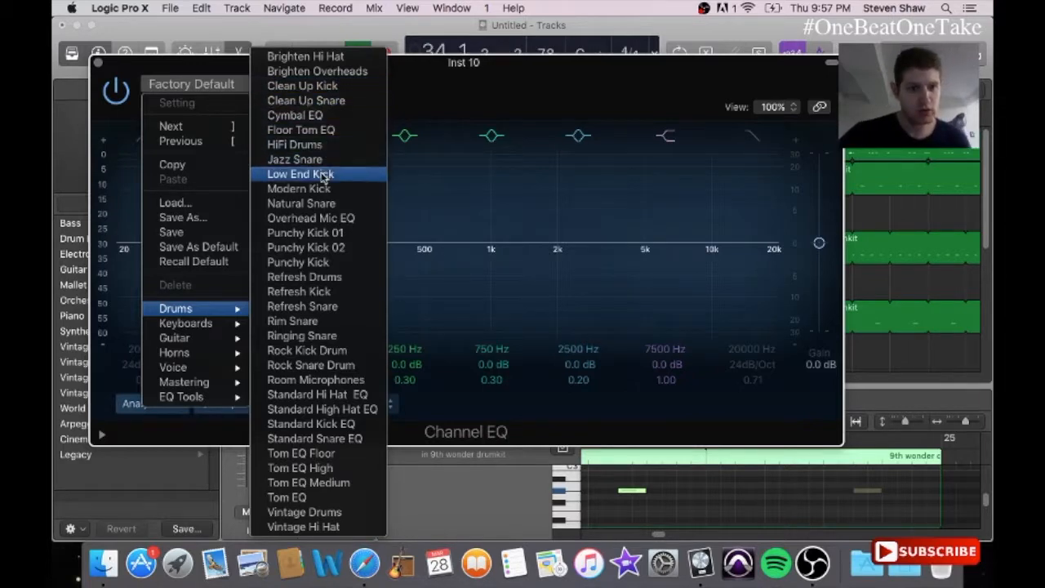
click(124, 63)
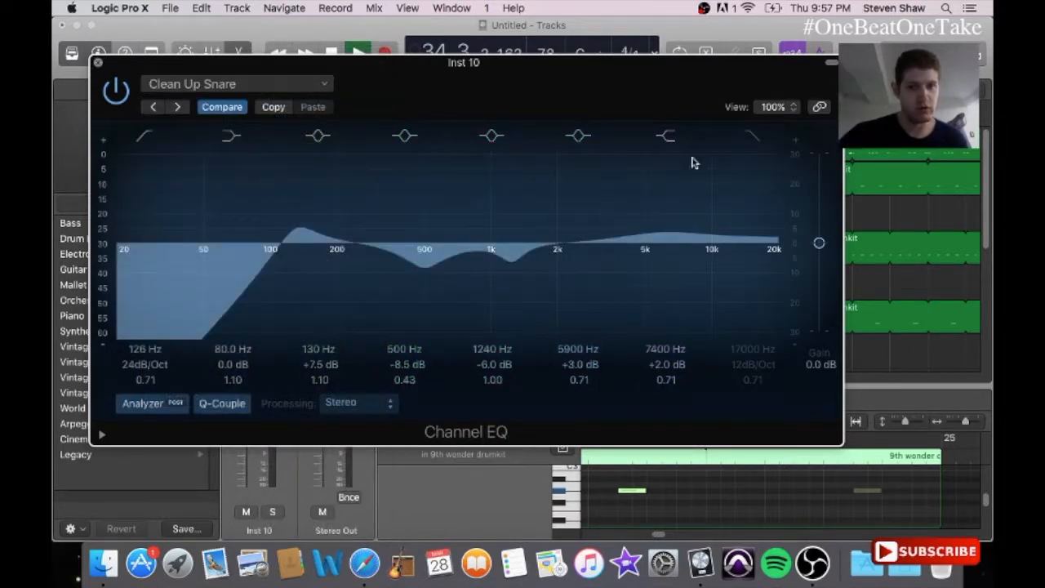
click(98, 63)
- Play the beat from bar 5, switch track 2's Channel EQ to the Natural Snare preset and close the plug-in window
key(space)
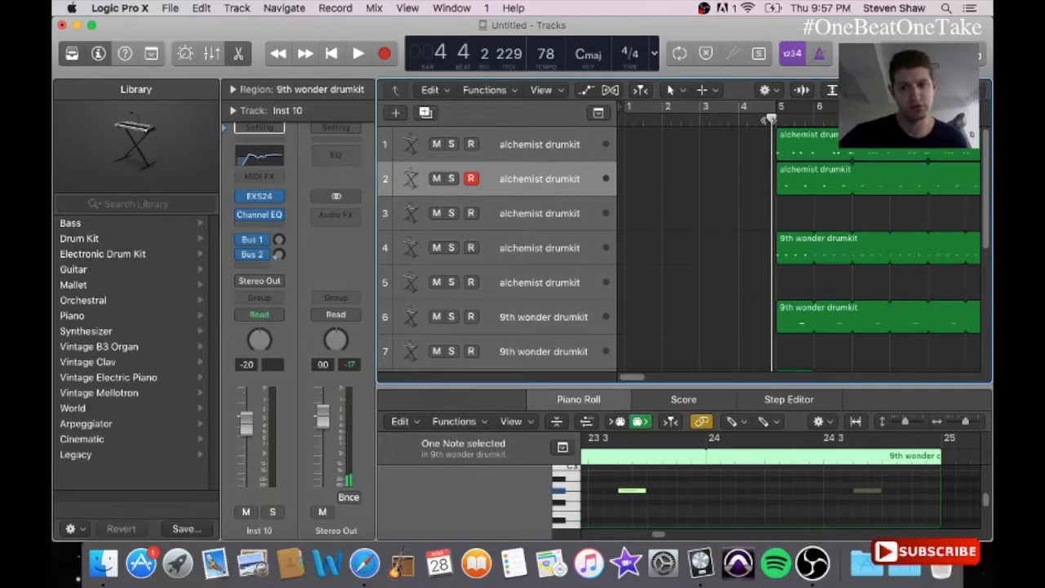
key(space)
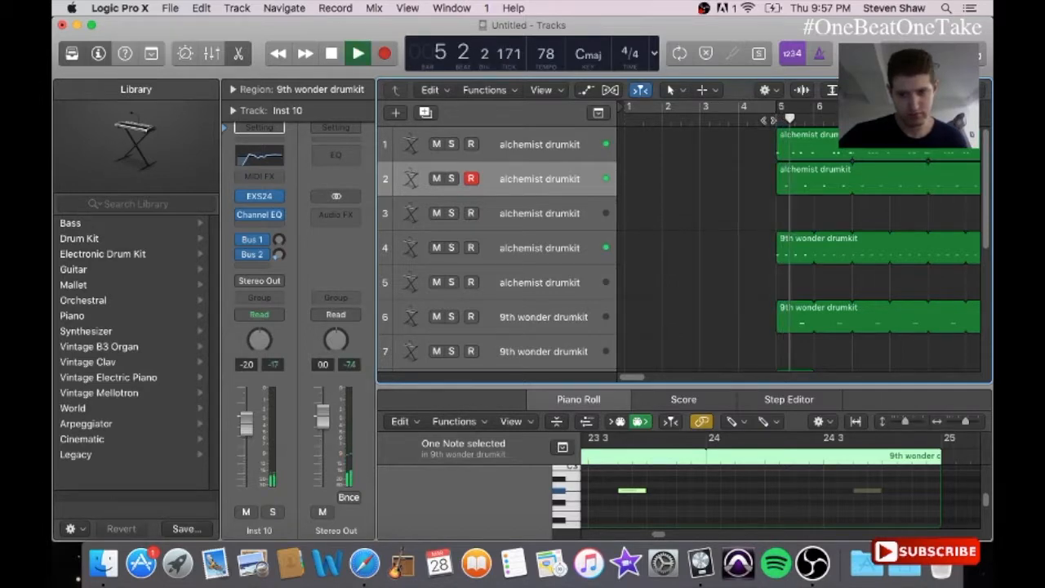
click(263, 217)
click(249, 85)
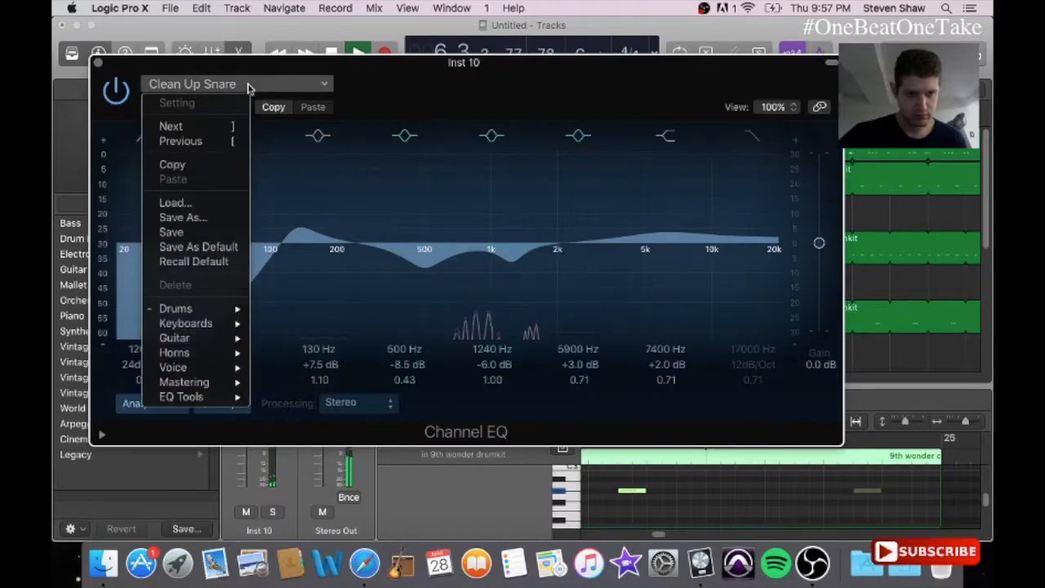
mouse_move(176, 308)
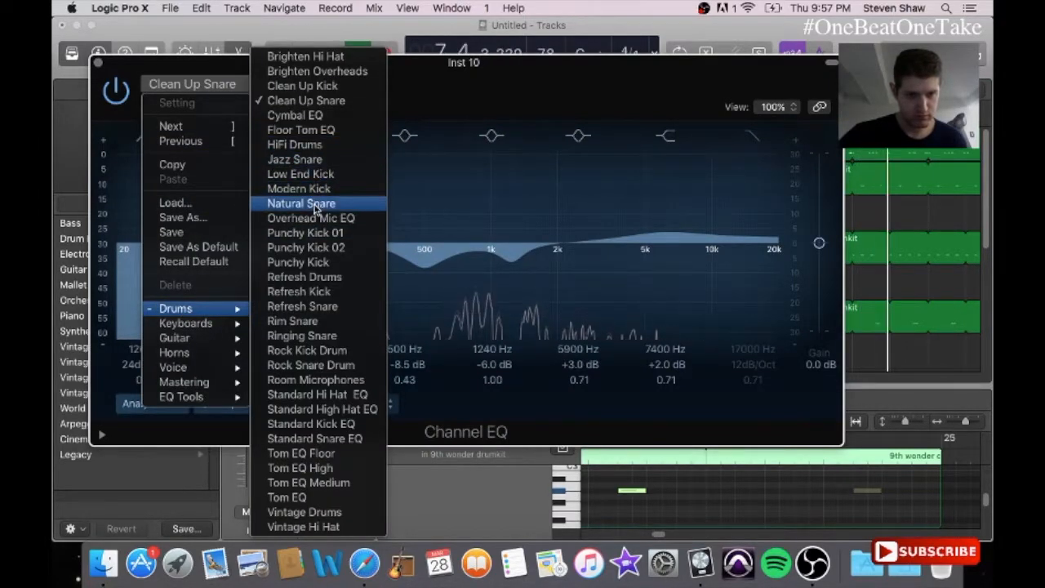
click(302, 203)
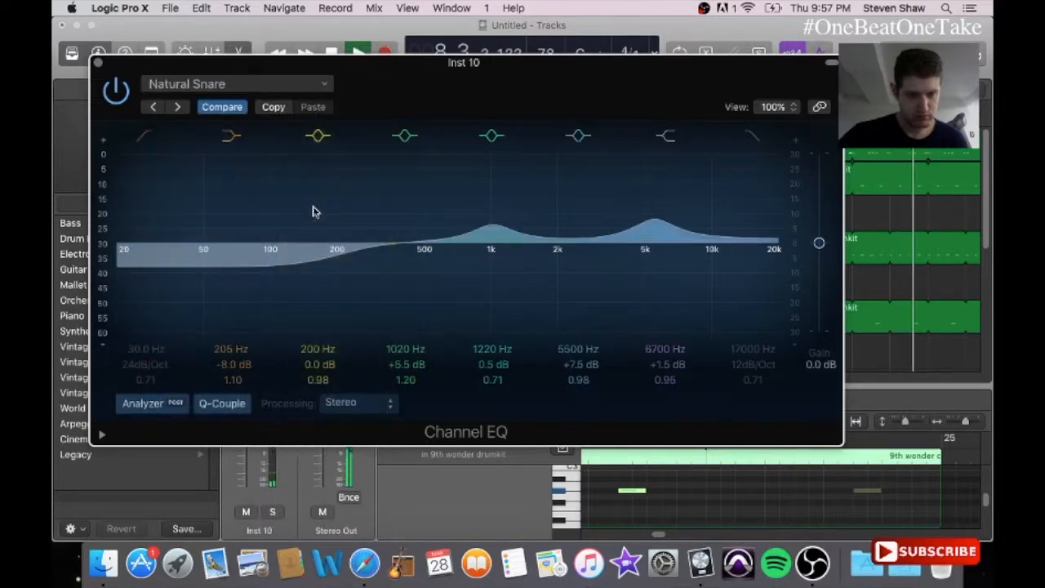
click(97, 63)
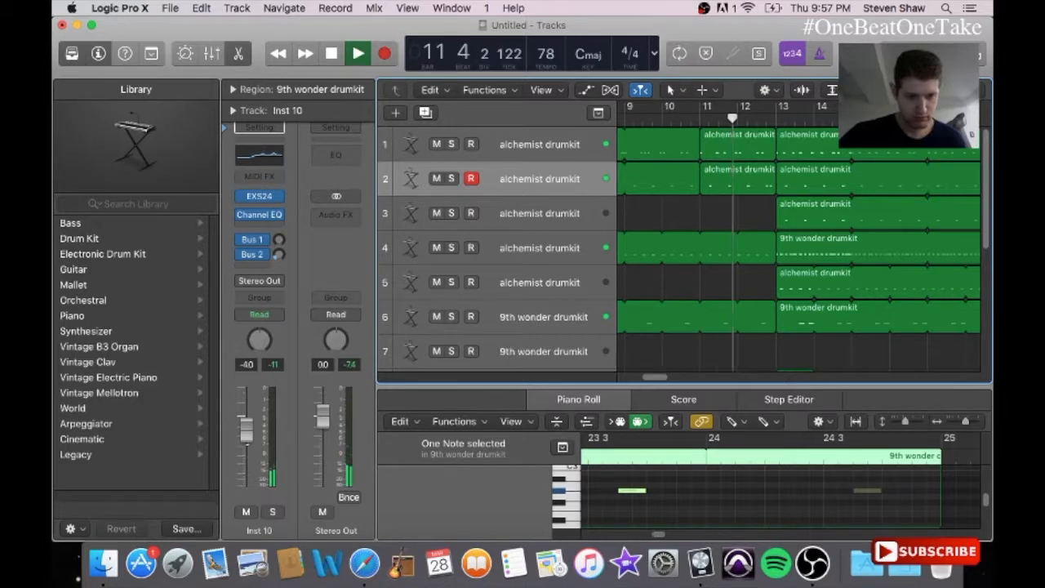
- Add a PlatinumVerb reverb to track 2, load the Low Soft Reverb preset and close the plug-in window
click(270, 227)
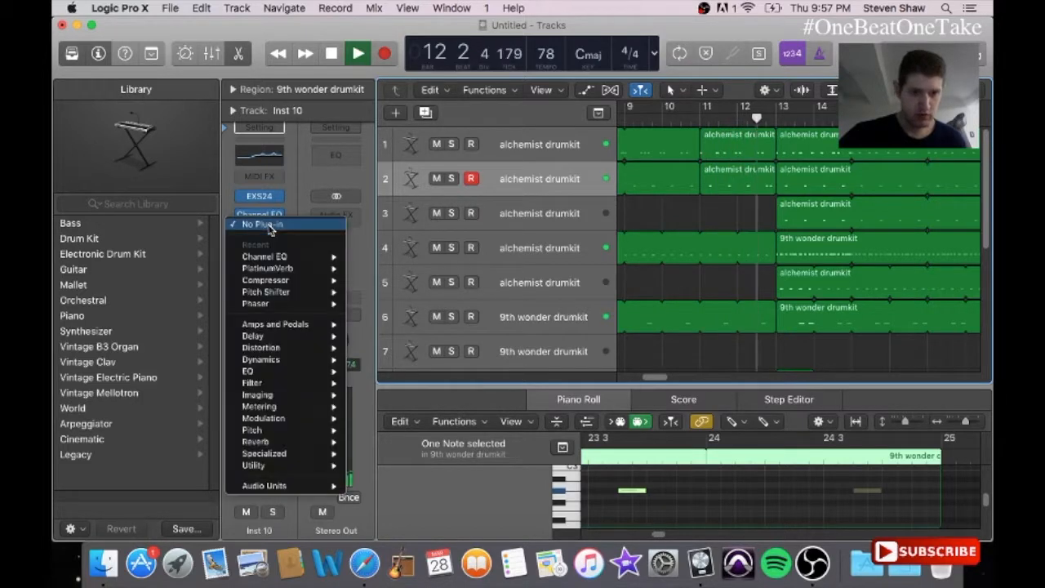
mouse_move(276, 431)
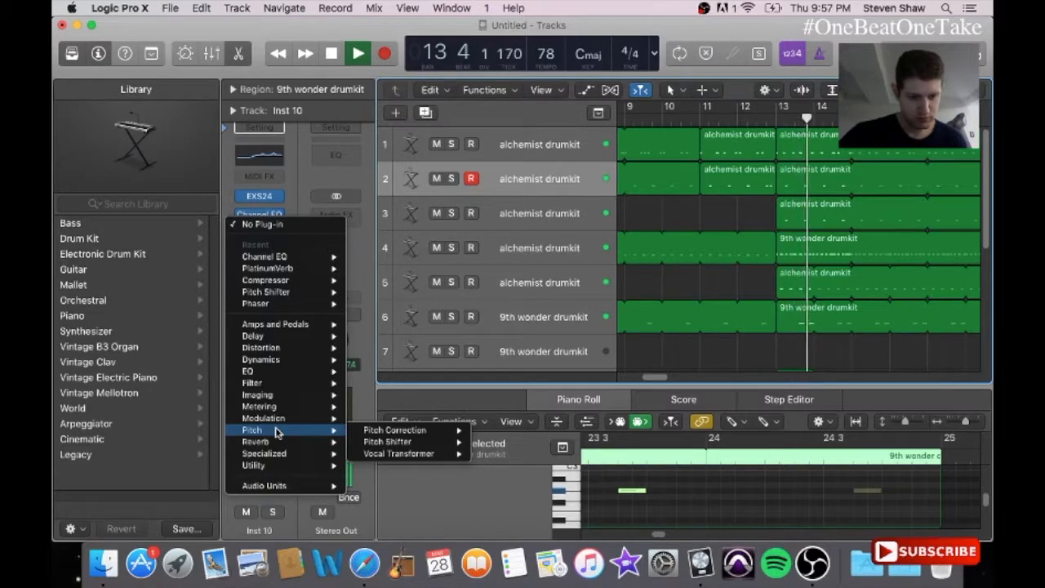
mouse_move(281, 373)
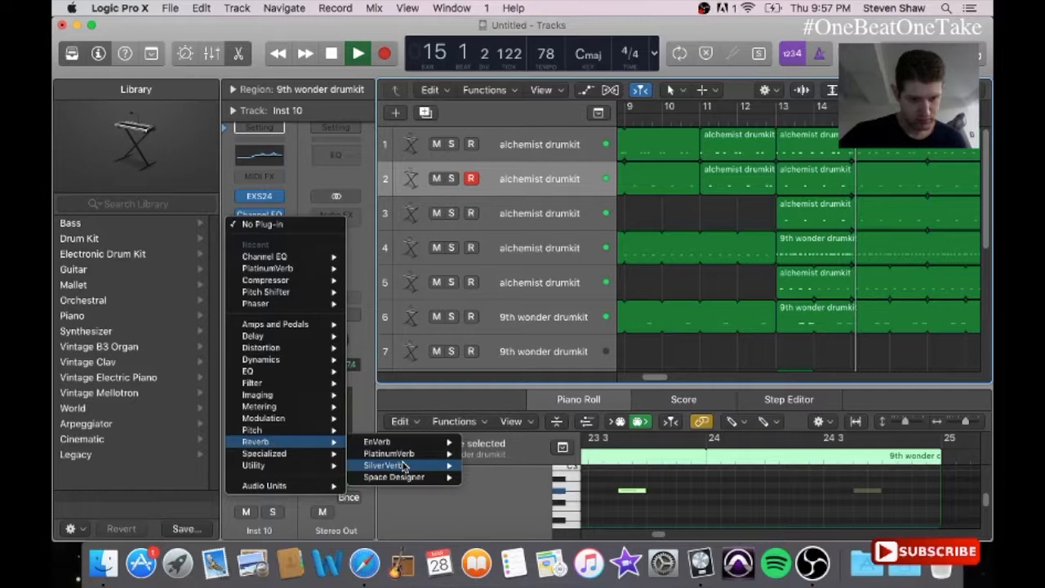
click(402, 456)
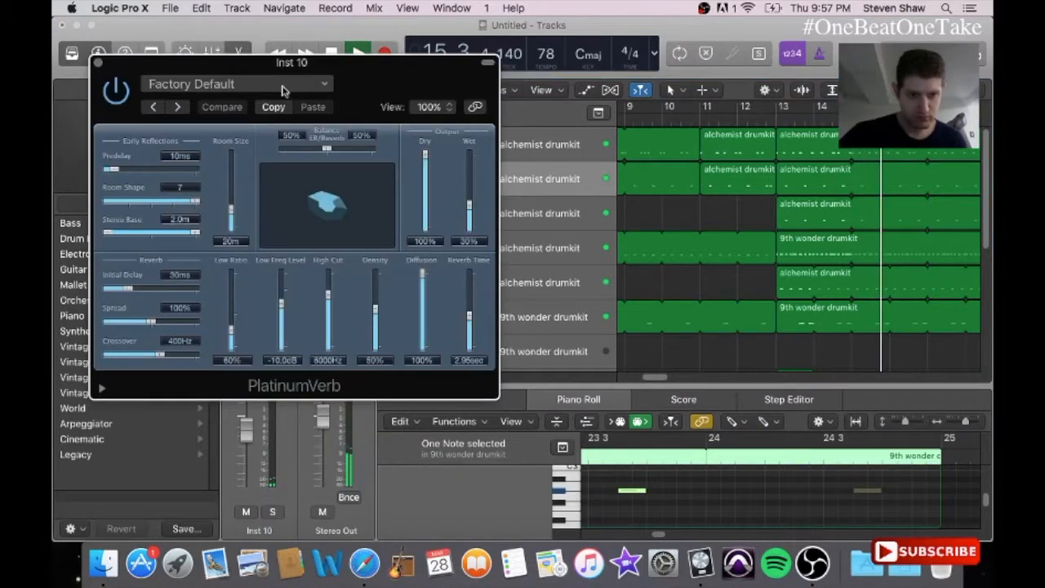
click(280, 86)
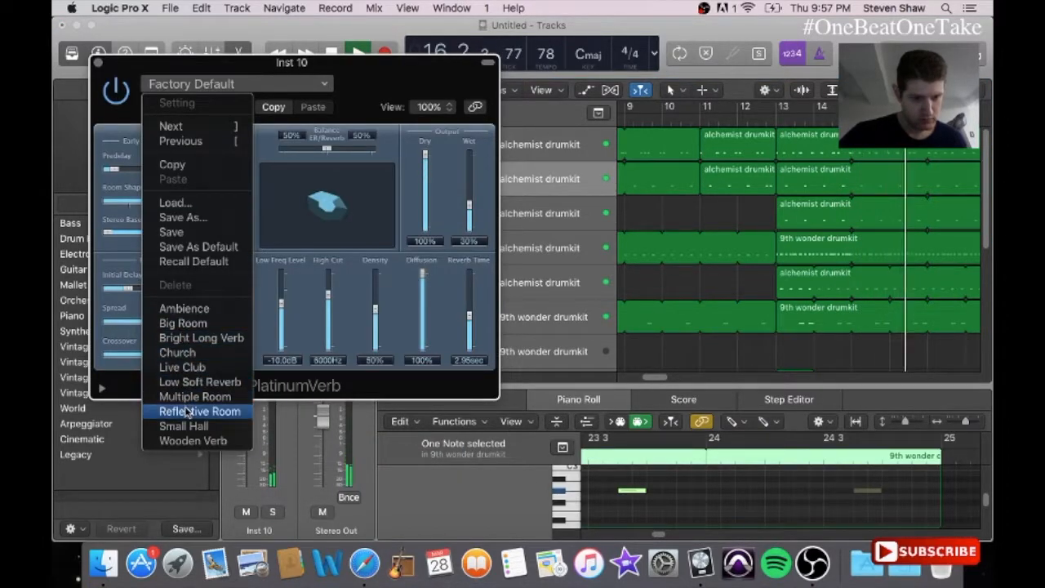
click(201, 382)
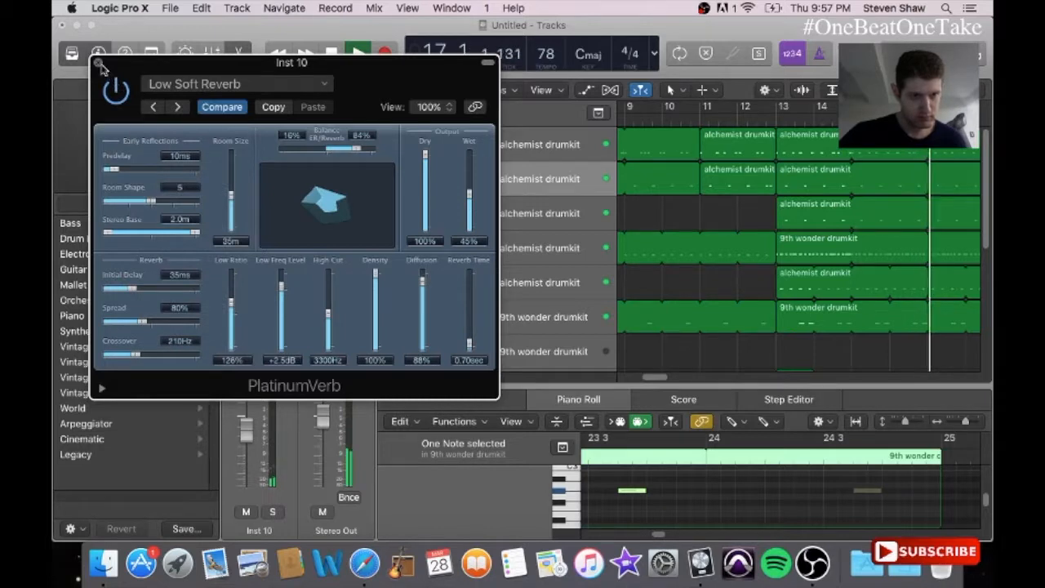
click(99, 63)
- Add a Compressor after the reverb on track 2, load the Vintage Snare drum preset and close the plug-in window
drag(655, 376, 635, 384)
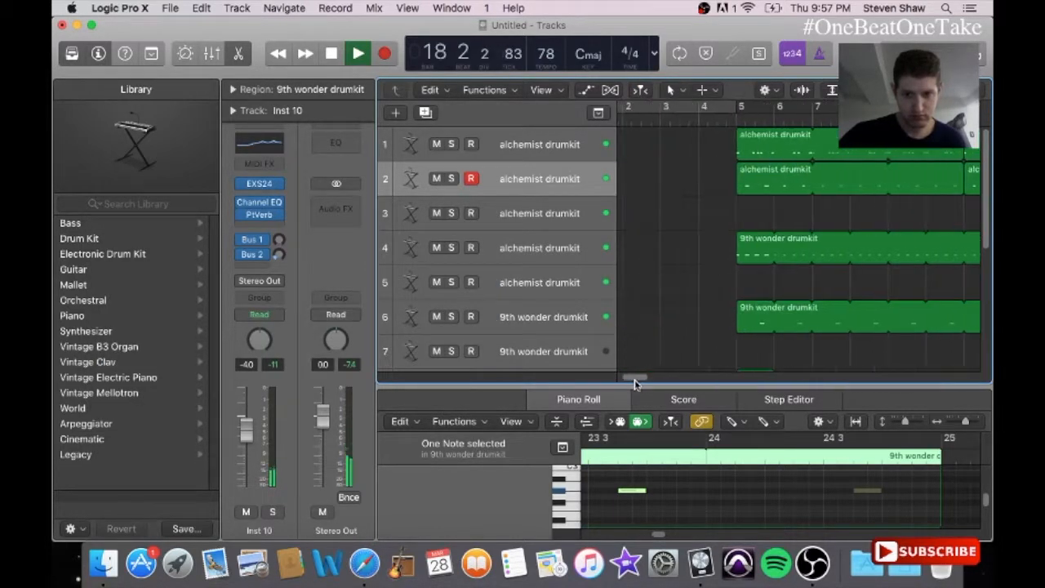
click(250, 229)
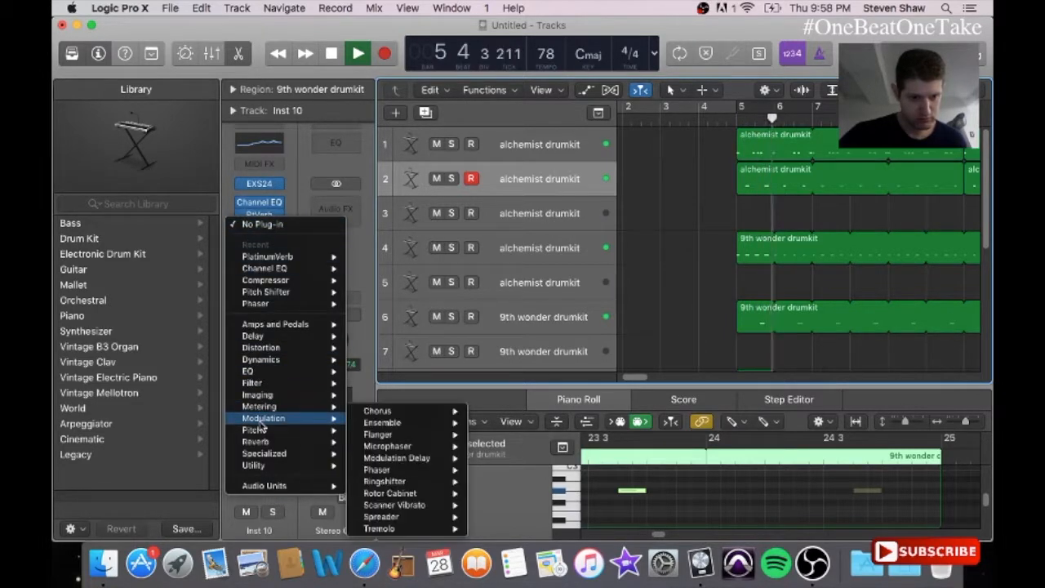
mouse_move(275, 373)
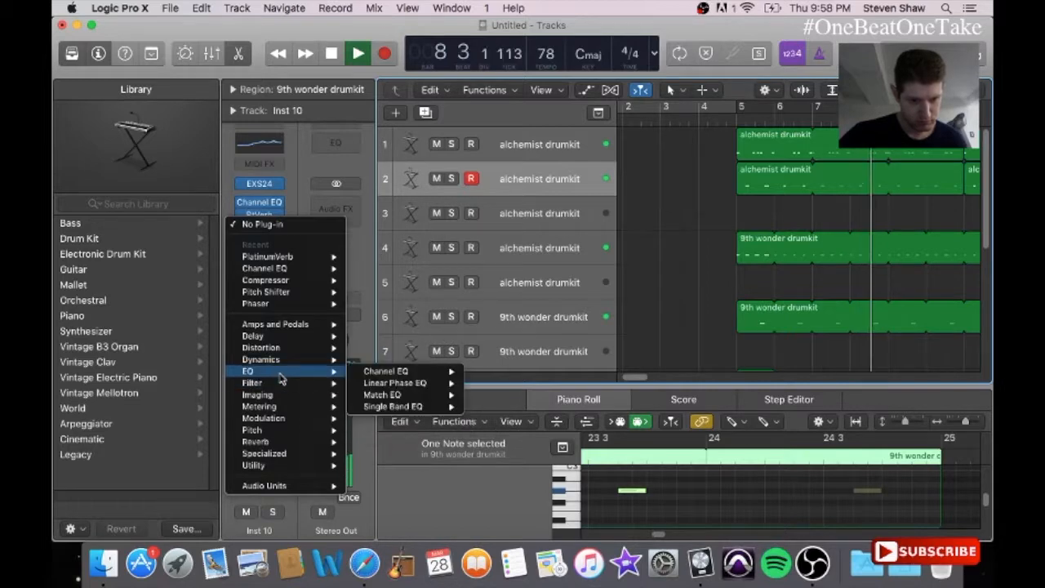
click(384, 369)
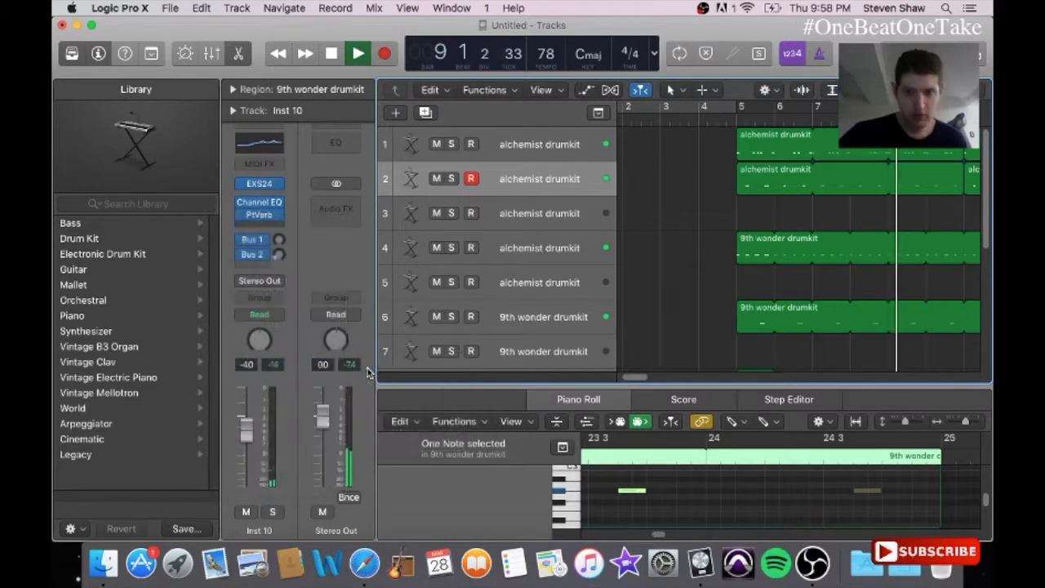
click(263, 85)
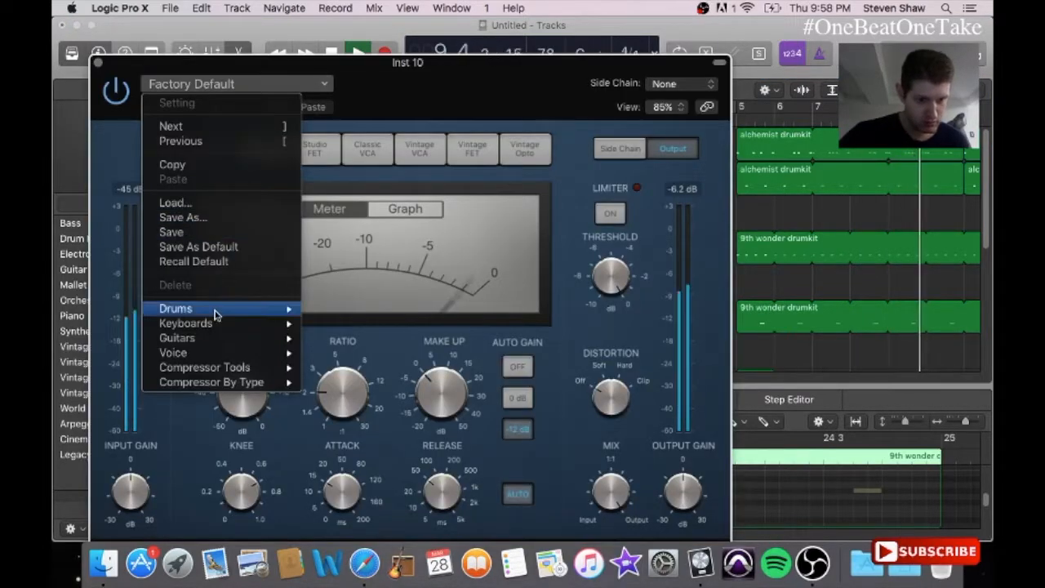
mouse_move(214, 308)
click(359, 527)
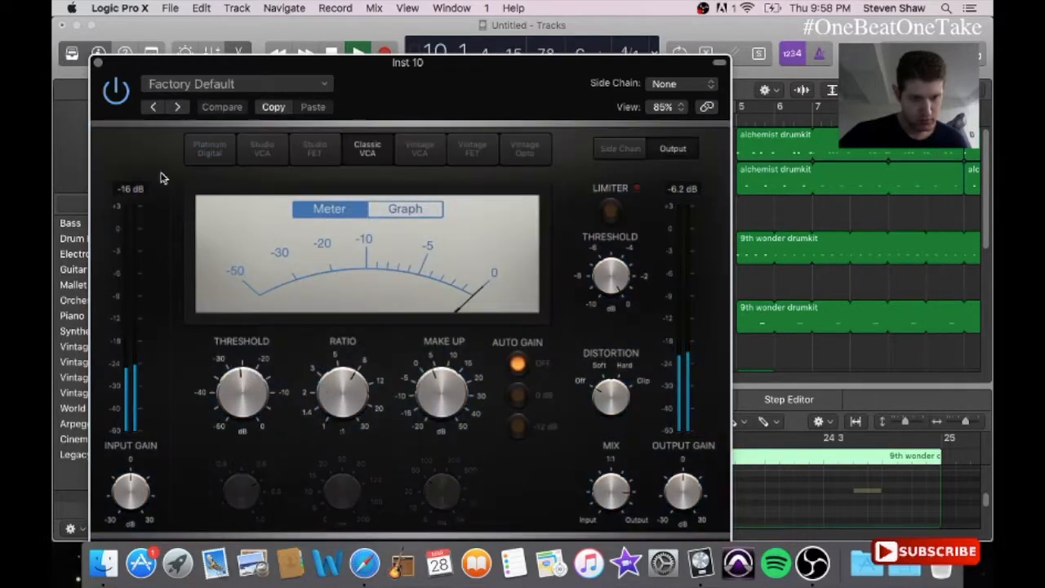
click(98, 63)
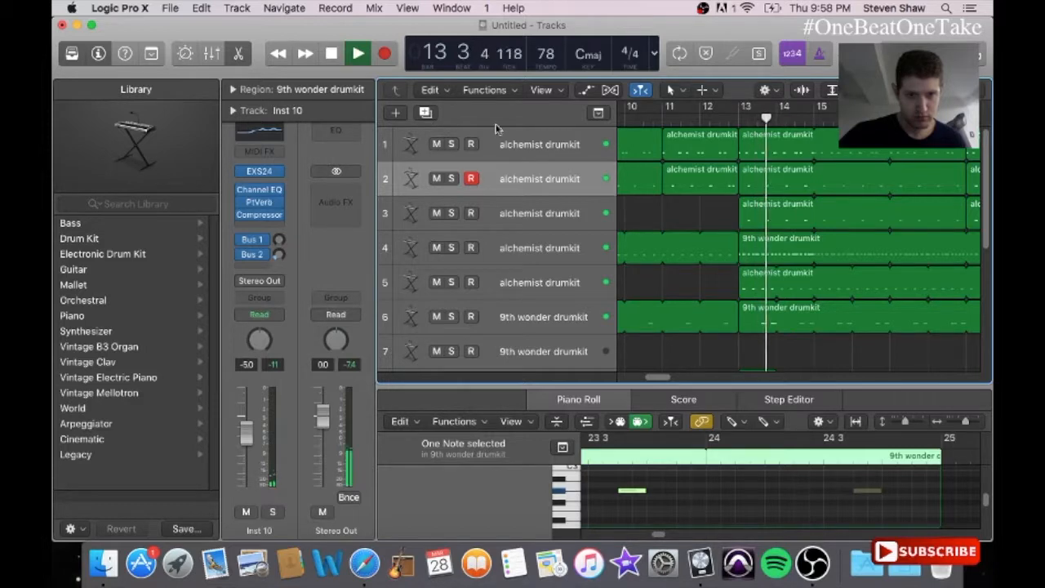
- Replace track 3 with a duplicate of track 2 and its effects, moving the bar 13 and bar 19 regions onto it and deleting the emptied track
mouse_move(655, 381)
mouse_down()
mouse_move(639, 381)
mouse_move(650, 382)
mouse_up()
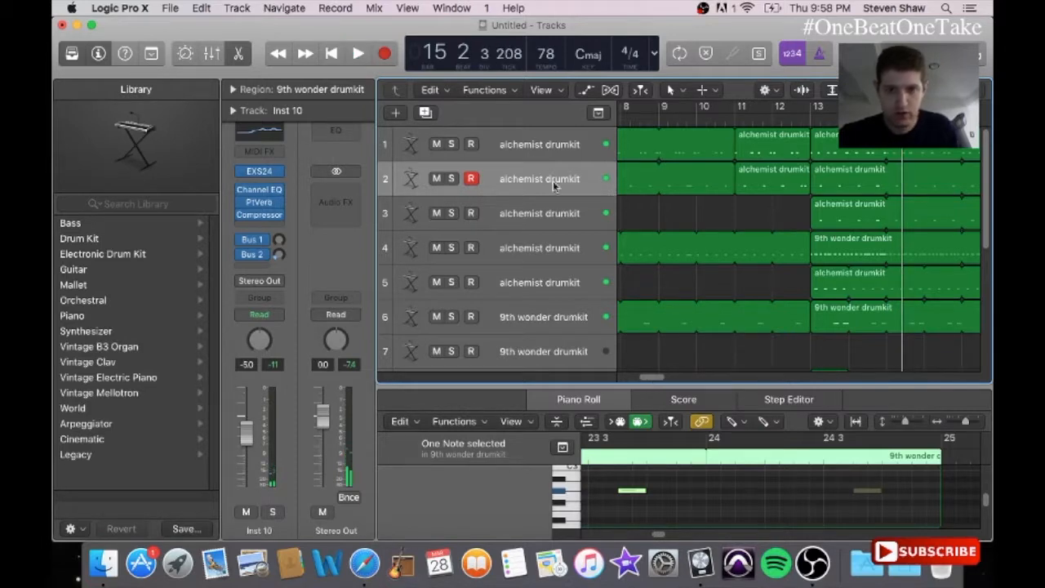
click(426, 113)
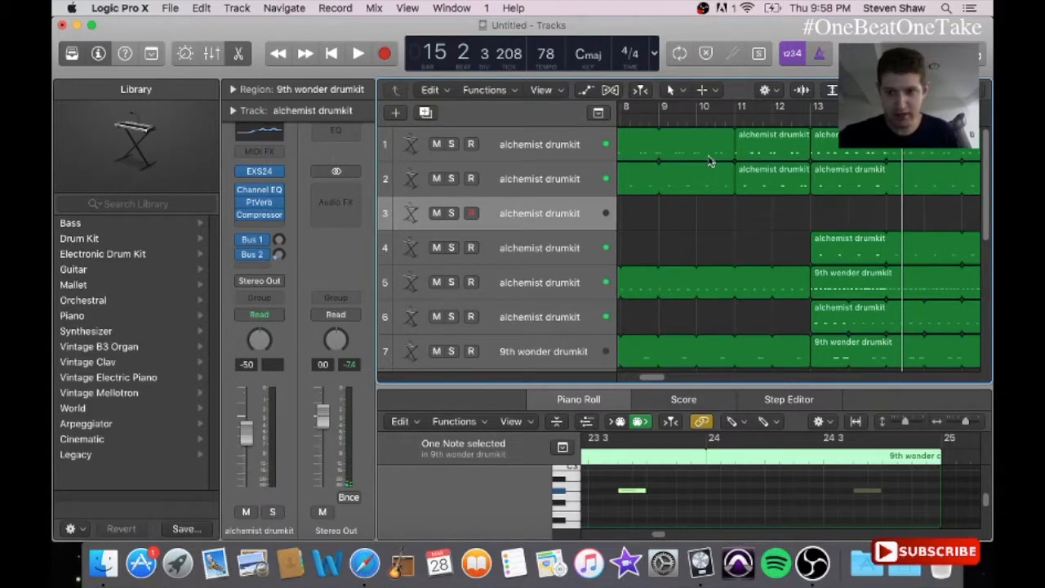
drag(819, 244, 819, 211)
drag(653, 378, 667, 381)
drag(867, 250, 854, 215)
click(512, 242)
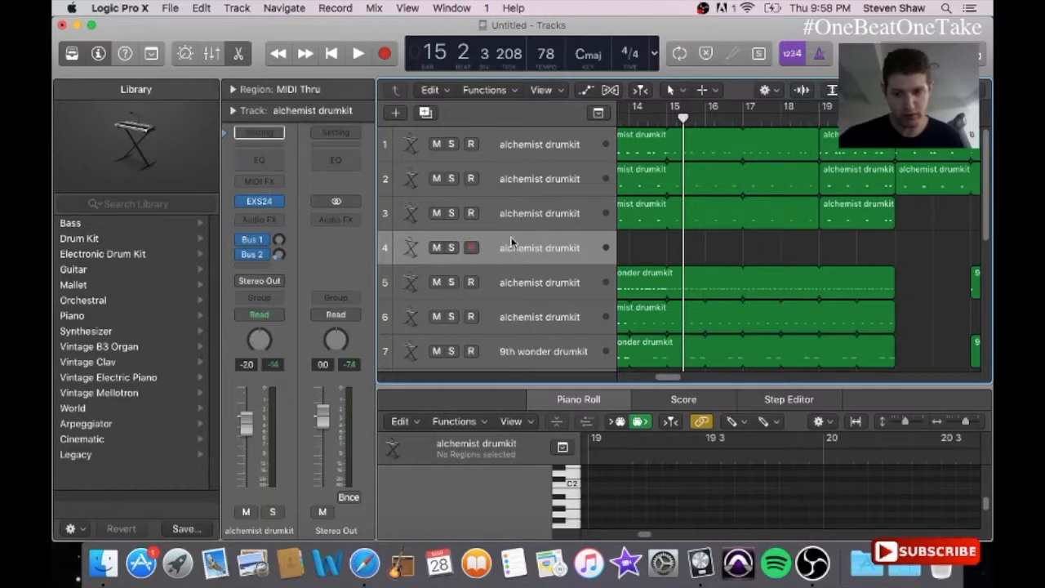
key(super+BackSpace)
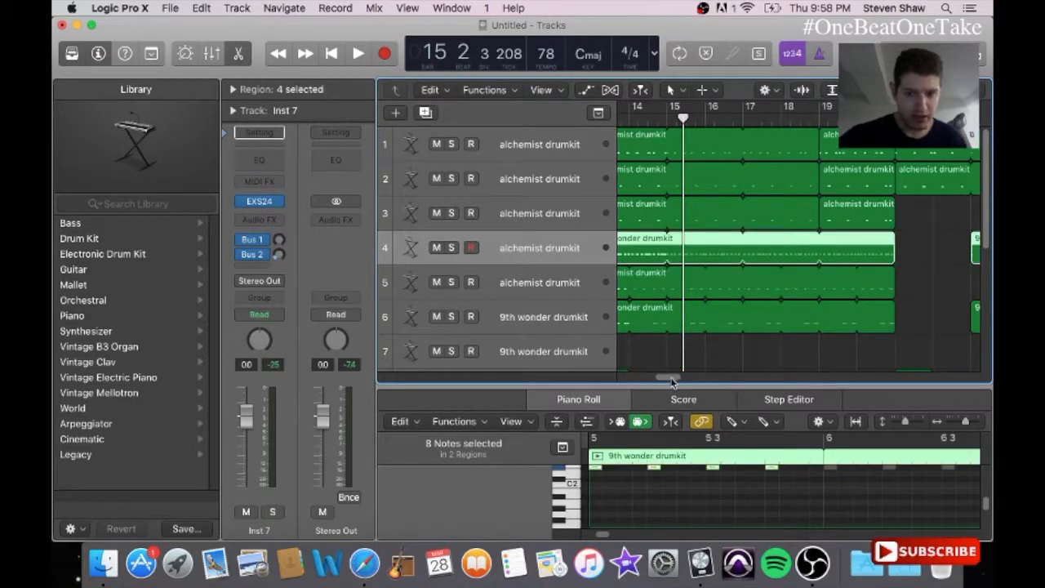
- Play the section from bar 15 and switch the new track 3's Compressor to the VCA Soft Kit drum preset
drag(671, 380, 663, 380)
click(560, 214)
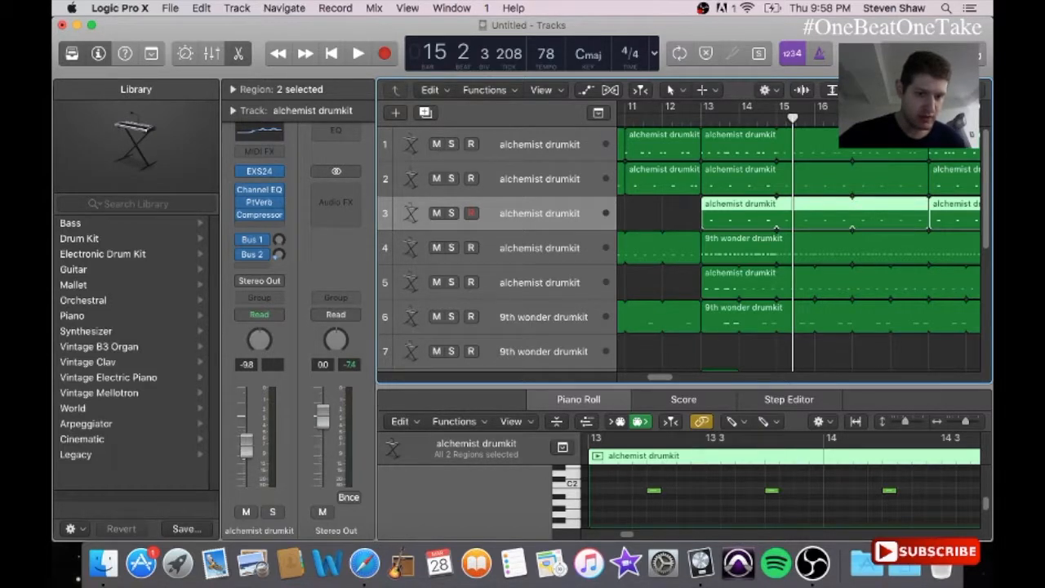
key(space)
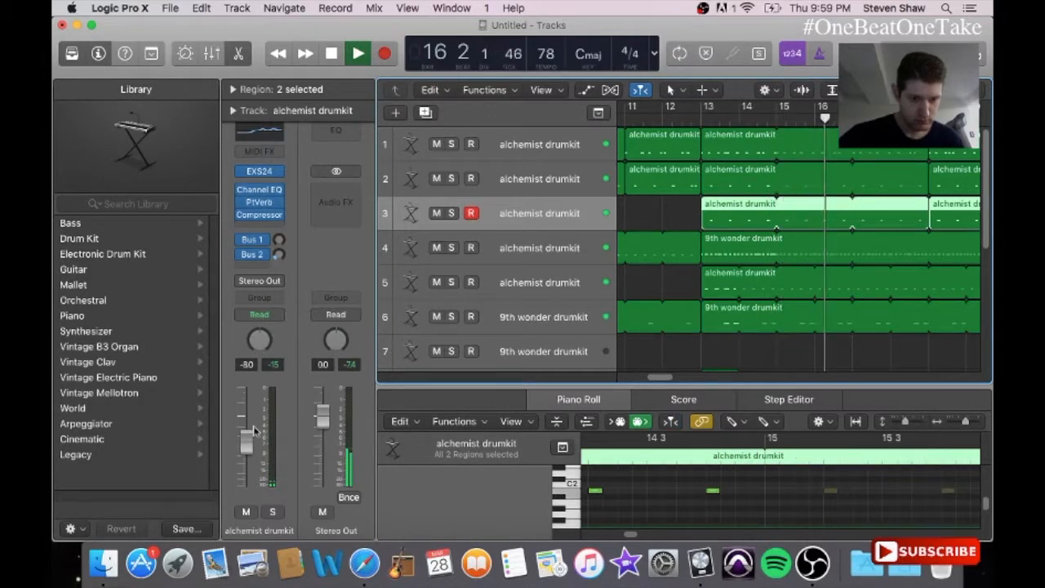
click(264, 217)
click(213, 84)
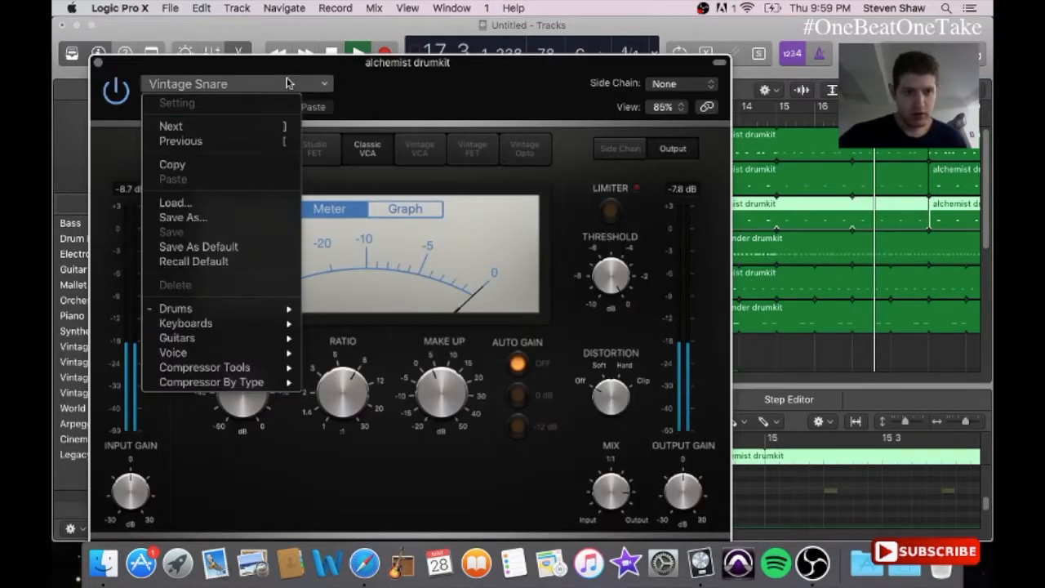
mouse_move(226, 309)
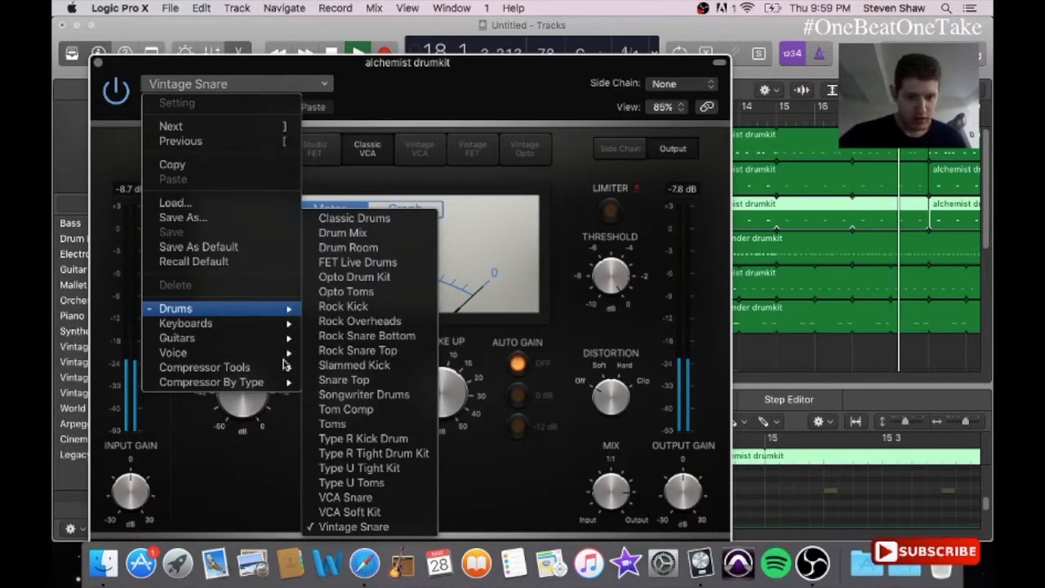
click(347, 513)
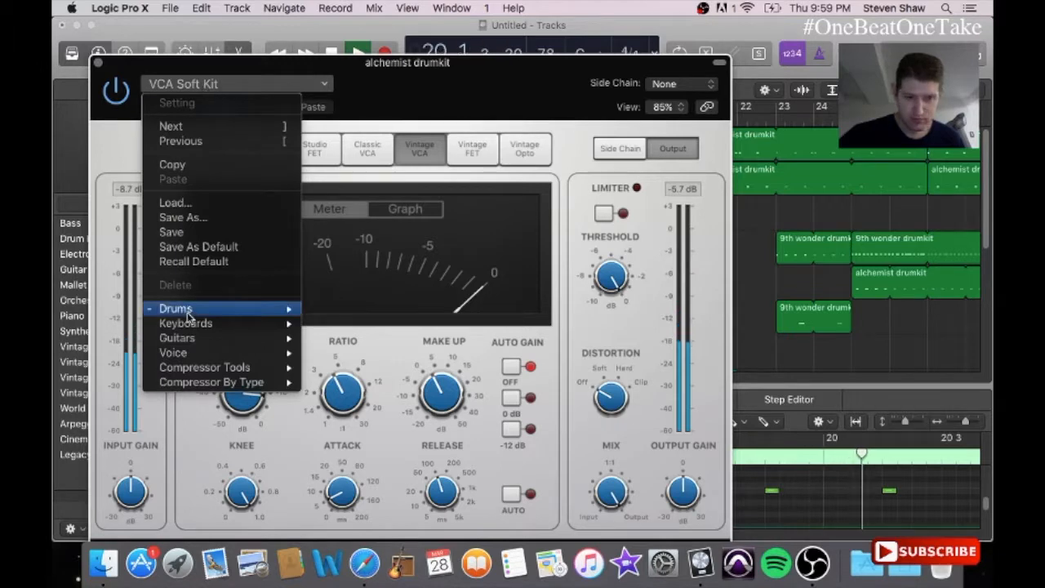
- Close track 3's Compressor window and play the arrangement from bar 13
mouse_move(245, 308)
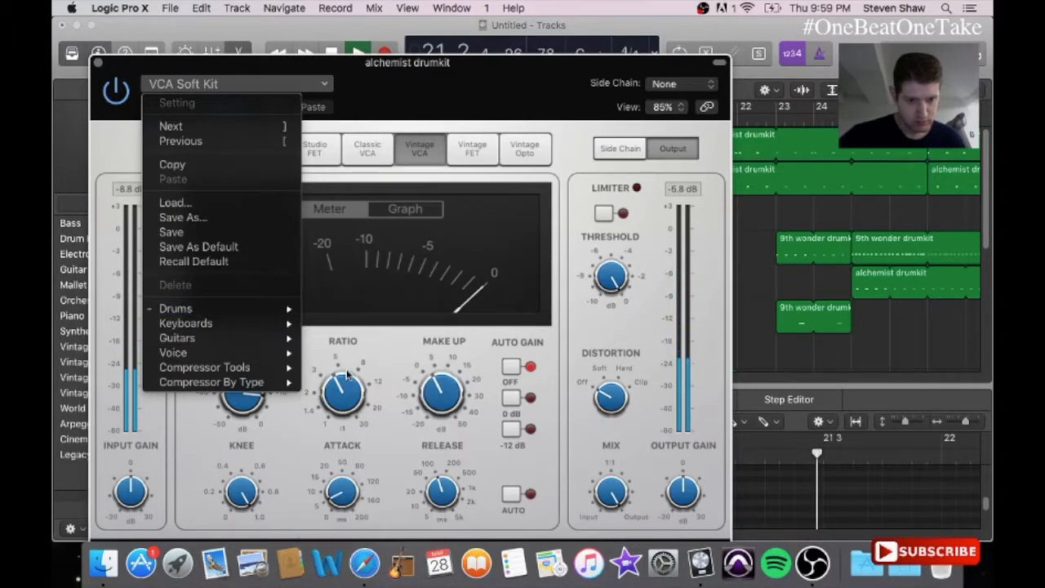
click(99, 67)
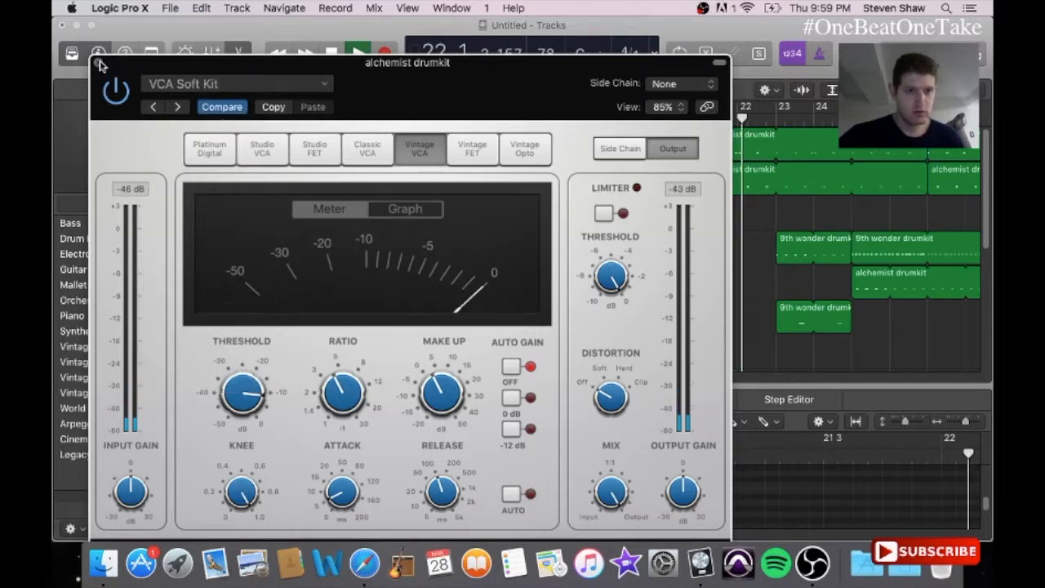
click(97, 64)
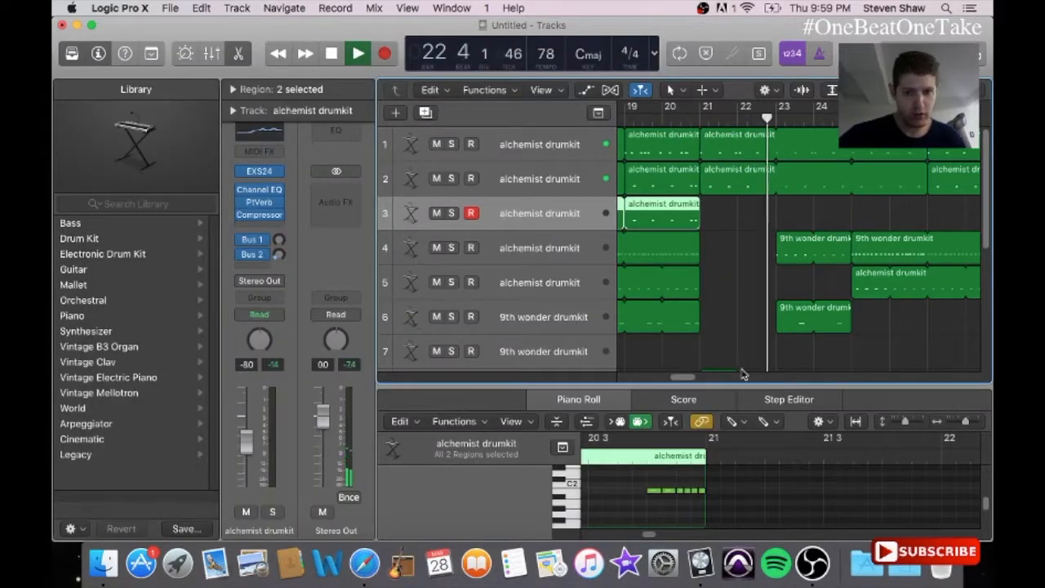
drag(688, 378, 659, 378)
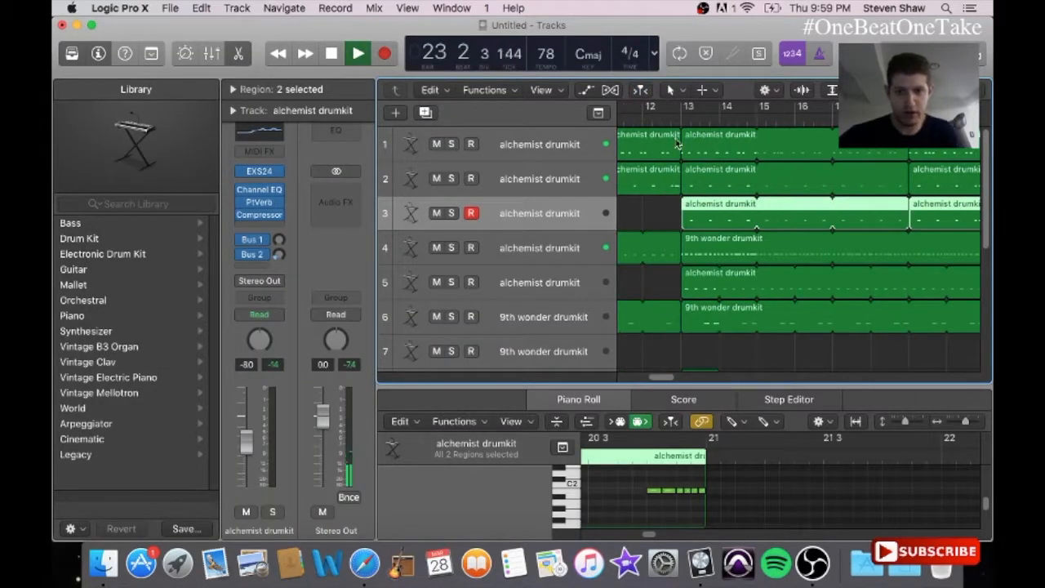
click(677, 118)
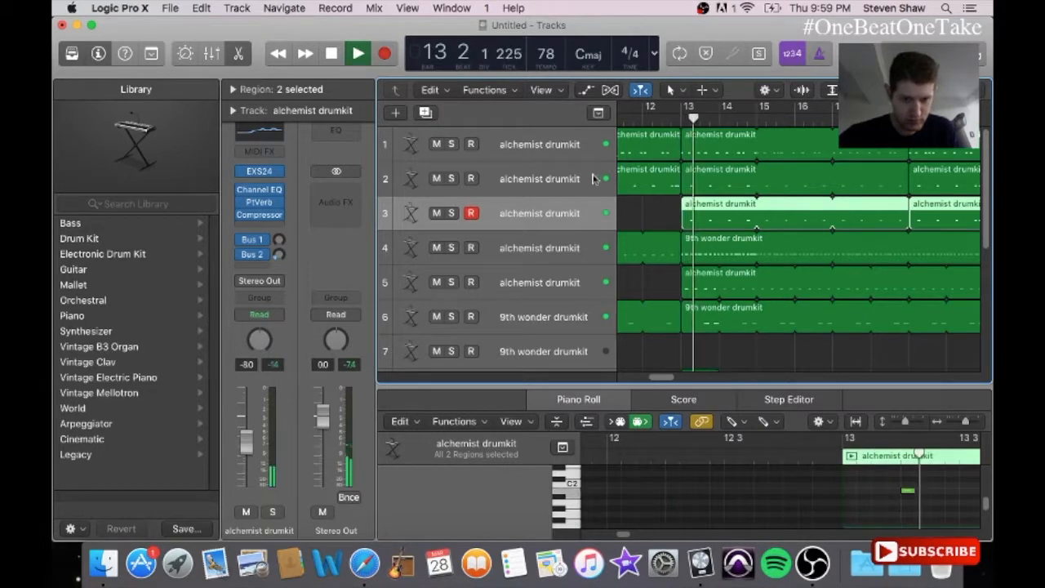
- Switch track 3's Compressor to the VCA Snare drum preset, close its window and play the section from bar 13
click(264, 215)
click(263, 85)
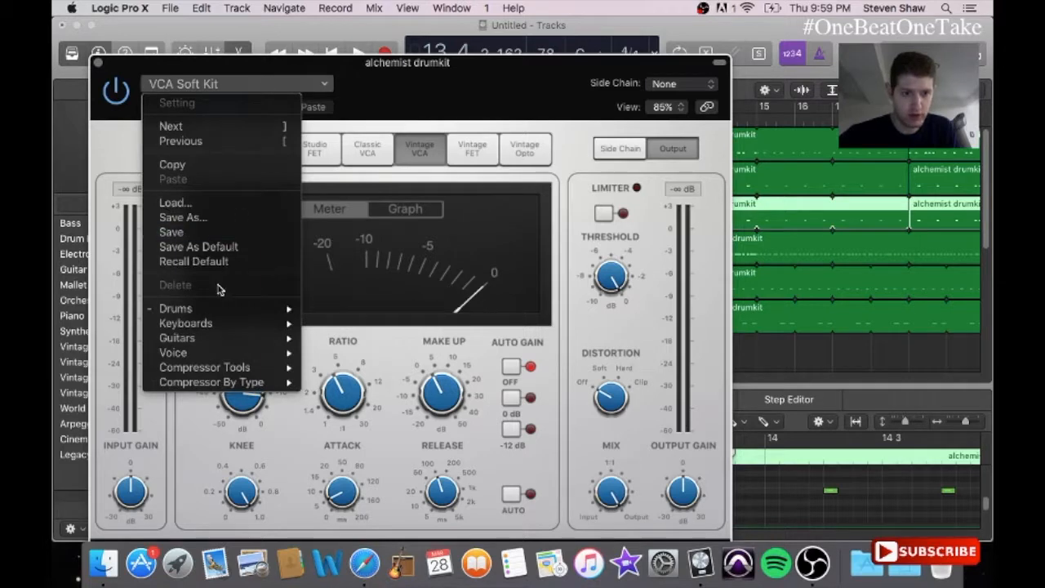
mouse_move(214, 307)
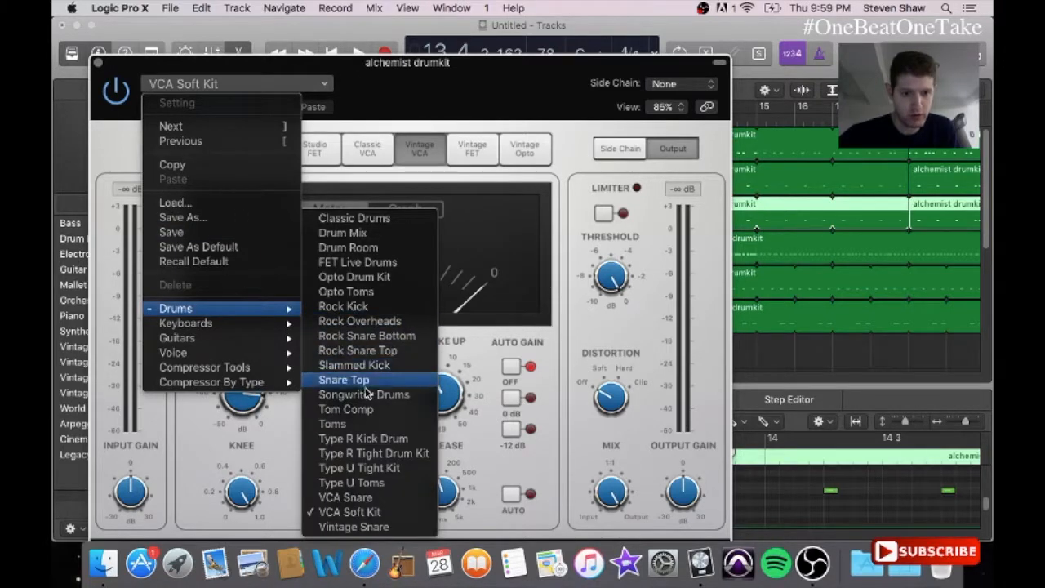
click(345, 496)
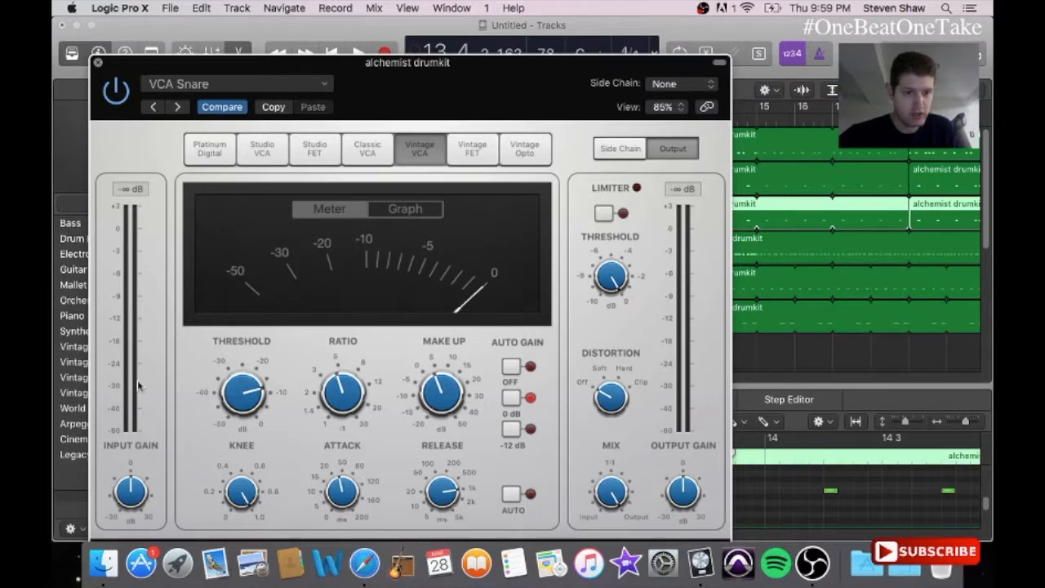
key(super+w)
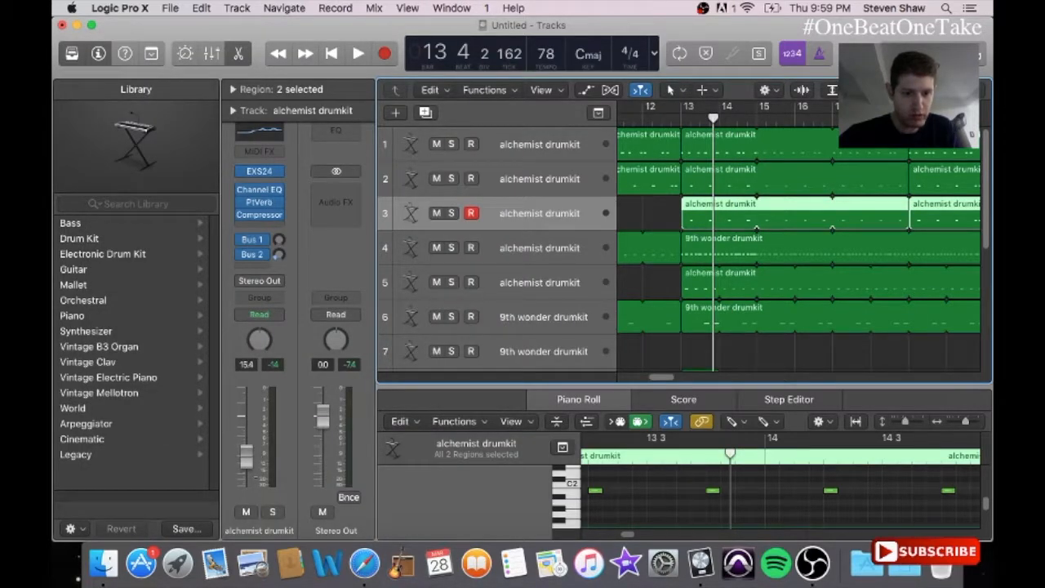
key(space)
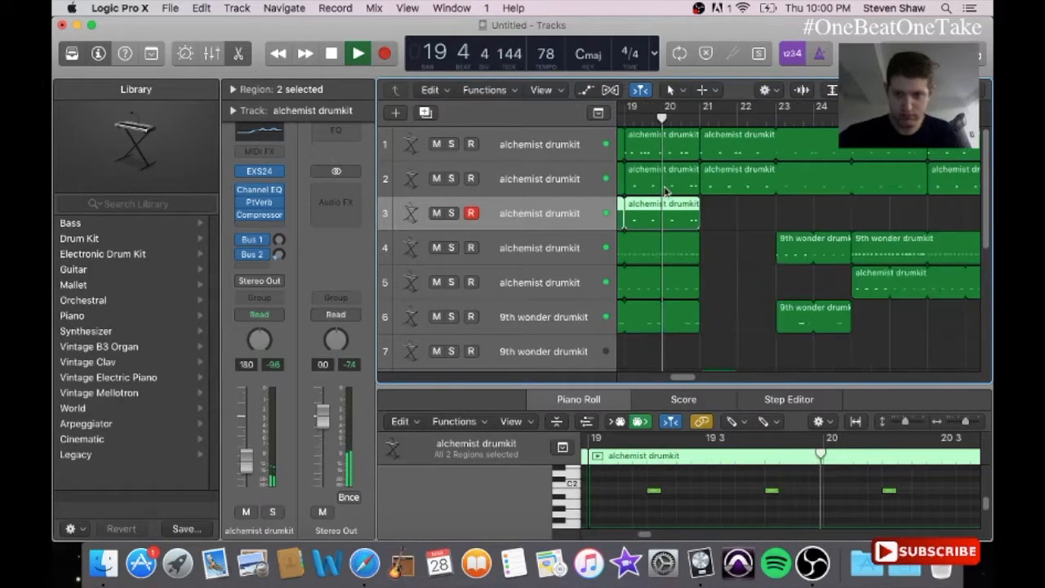
drag(680, 377, 662, 377)
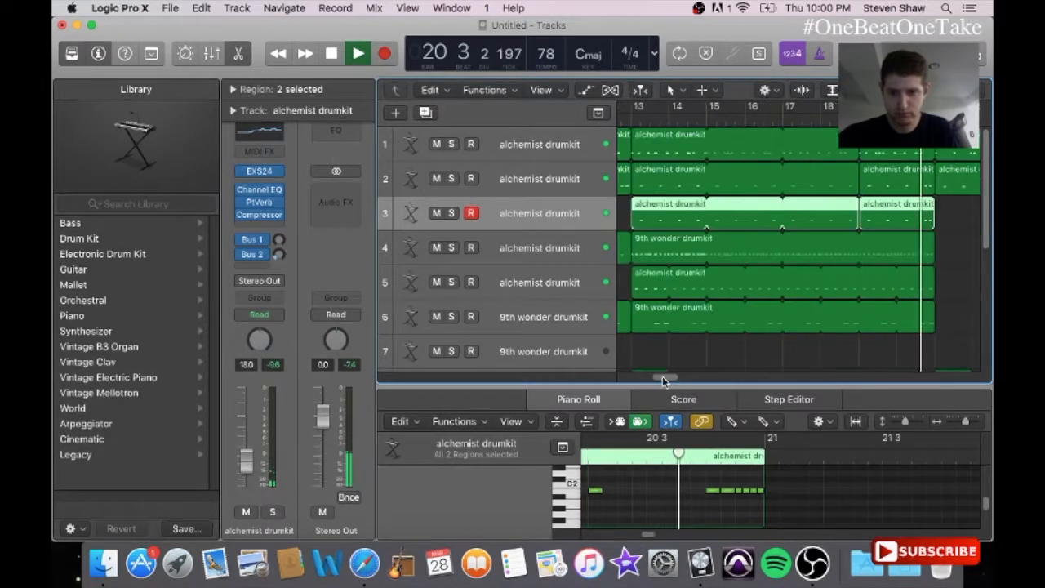
key(space)
- Move the first four notes of track 3's bar 13 region to C2 in a separate Piano Roll and play them back
click(667, 218)
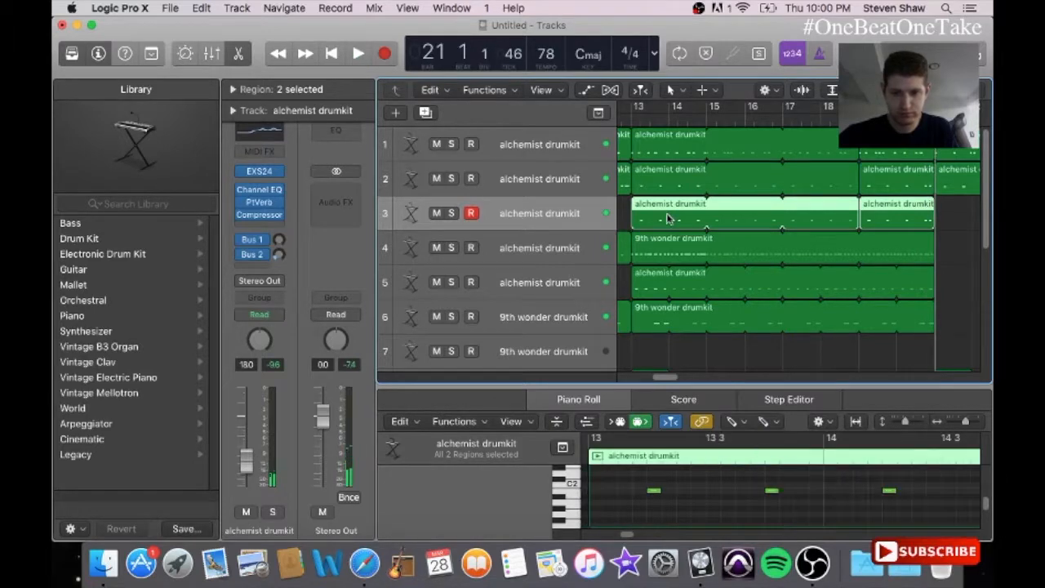
click(477, 7)
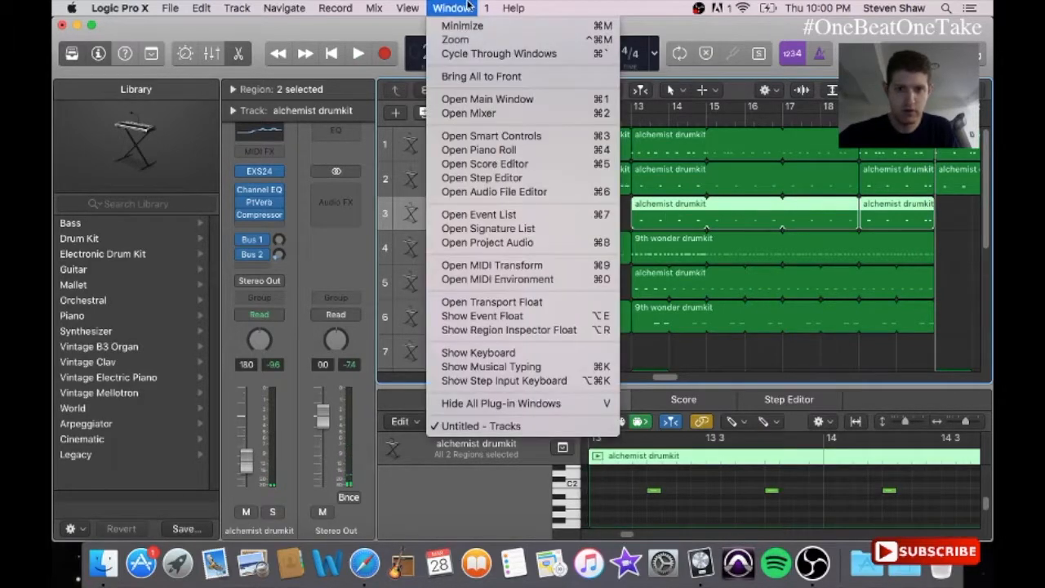
click(484, 151)
drag(324, 284, 700, 300)
key(space)
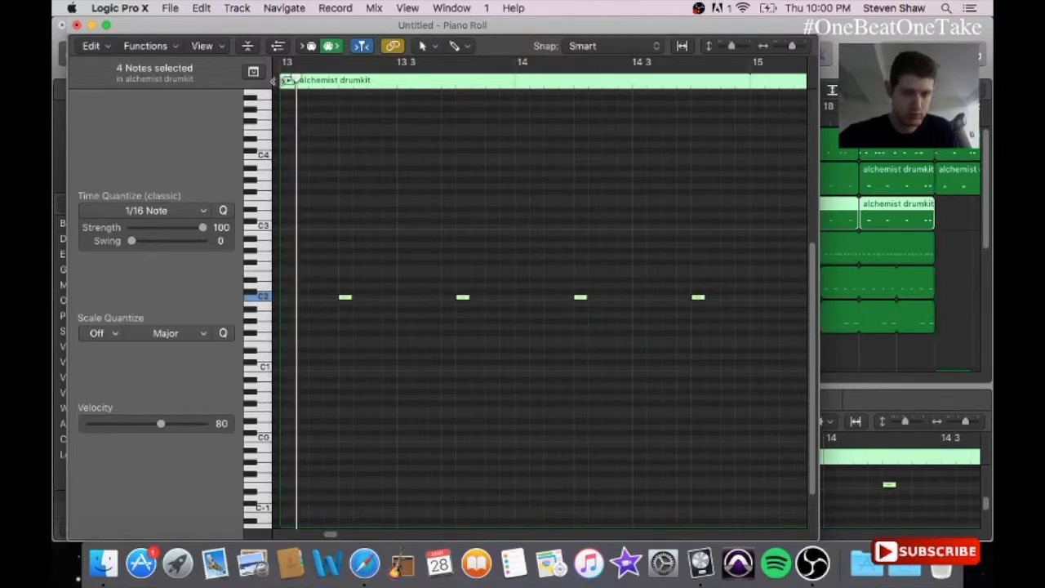
click(76, 26)
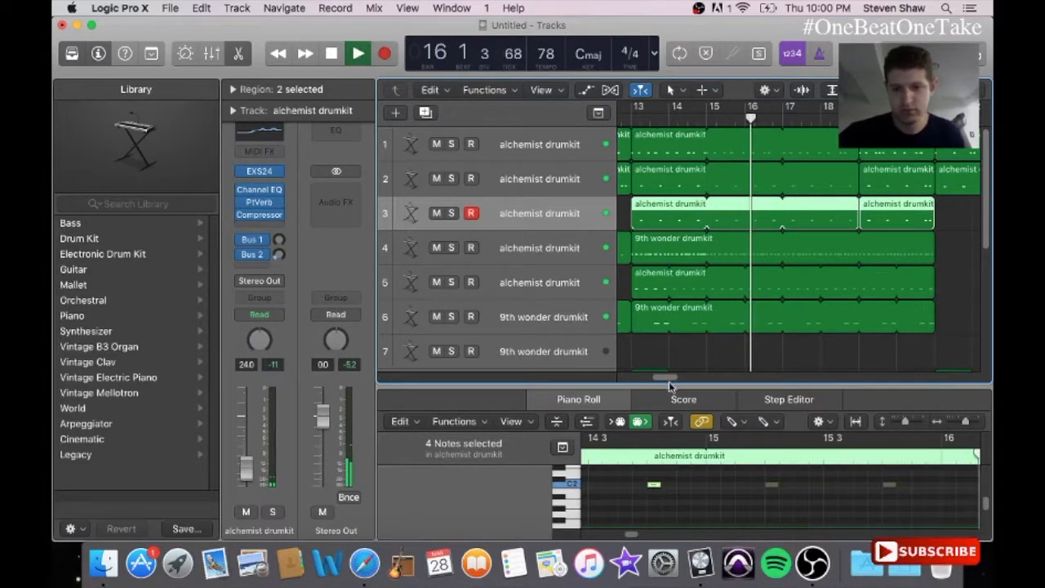
- Copy track 2's alchemist drumkit region at bar 21 and paste it onto track 3 at bar 21
drag(669, 382, 680, 377)
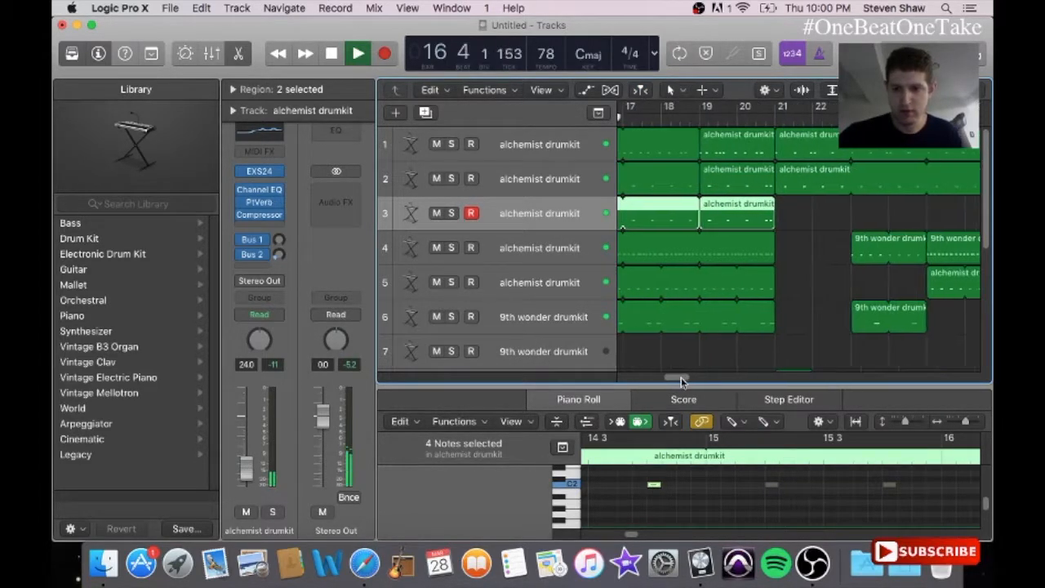
click(806, 179)
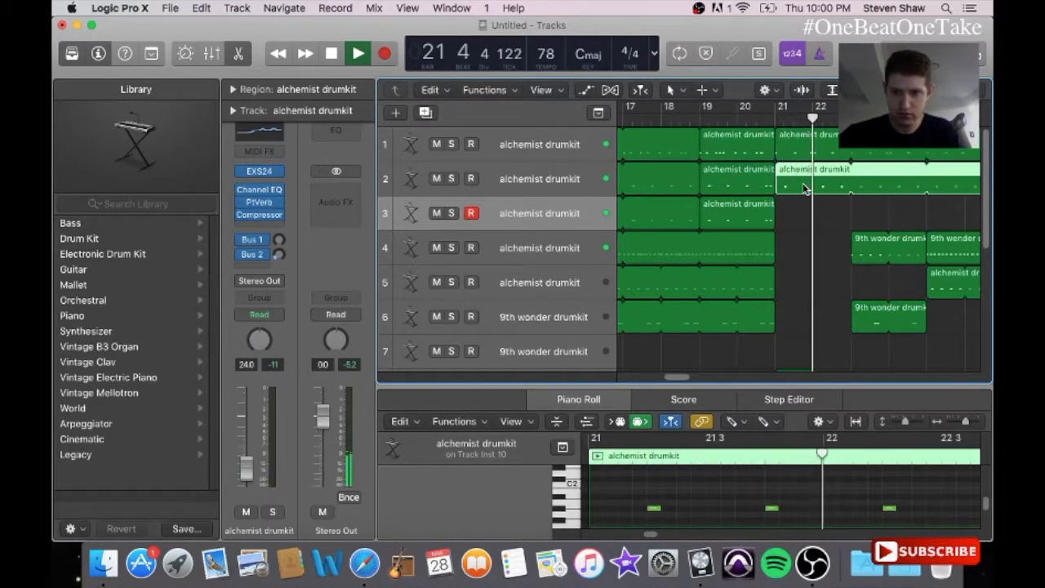
key(space)
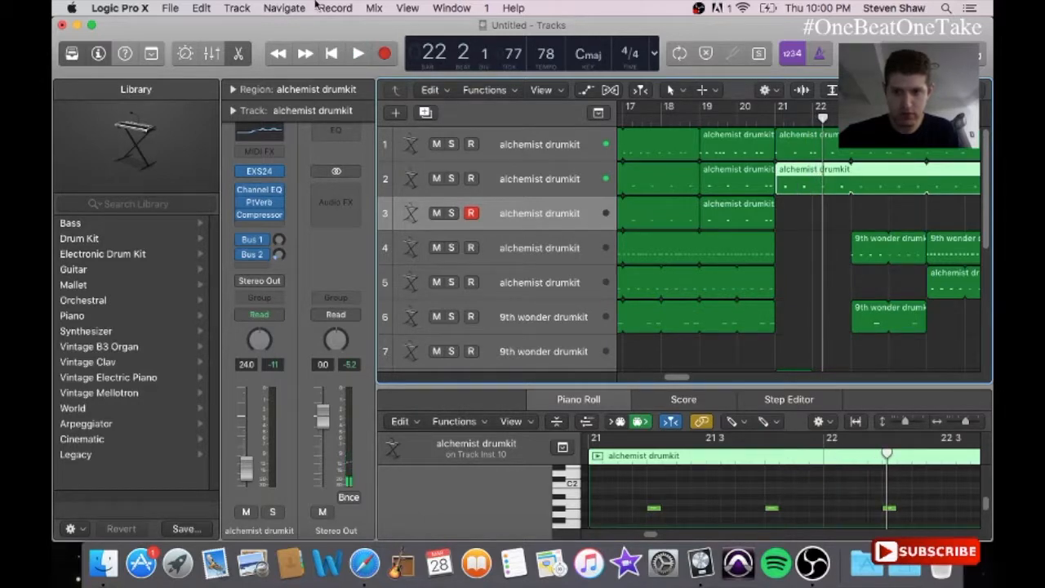
click(201, 7)
click(219, 104)
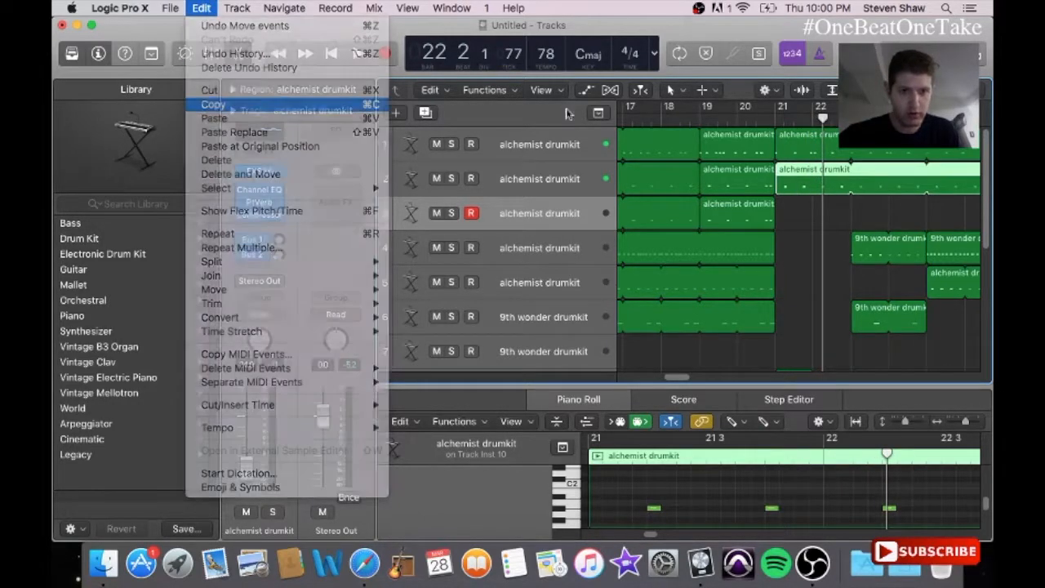
click(775, 120)
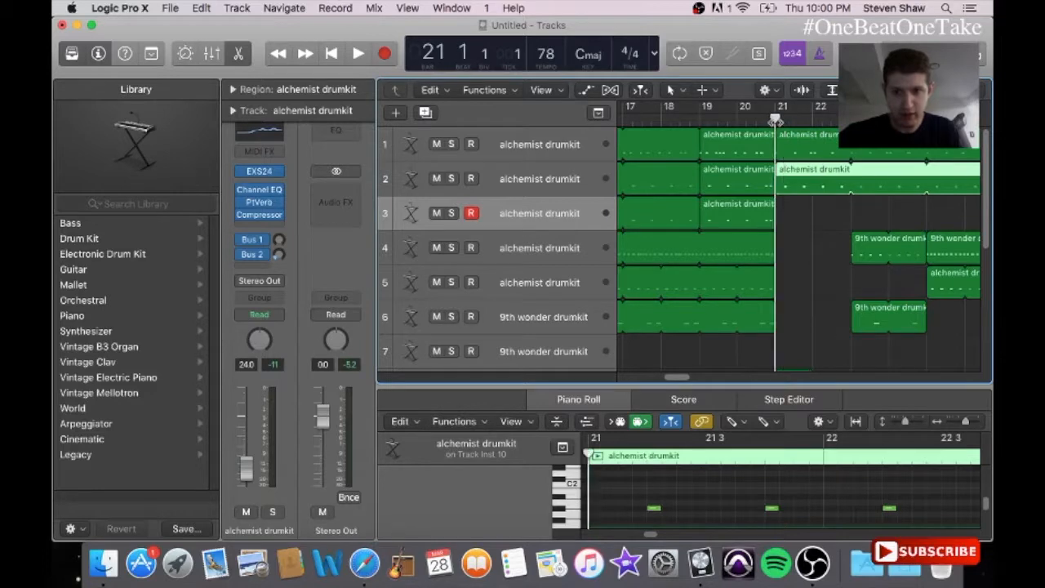
click(201, 7)
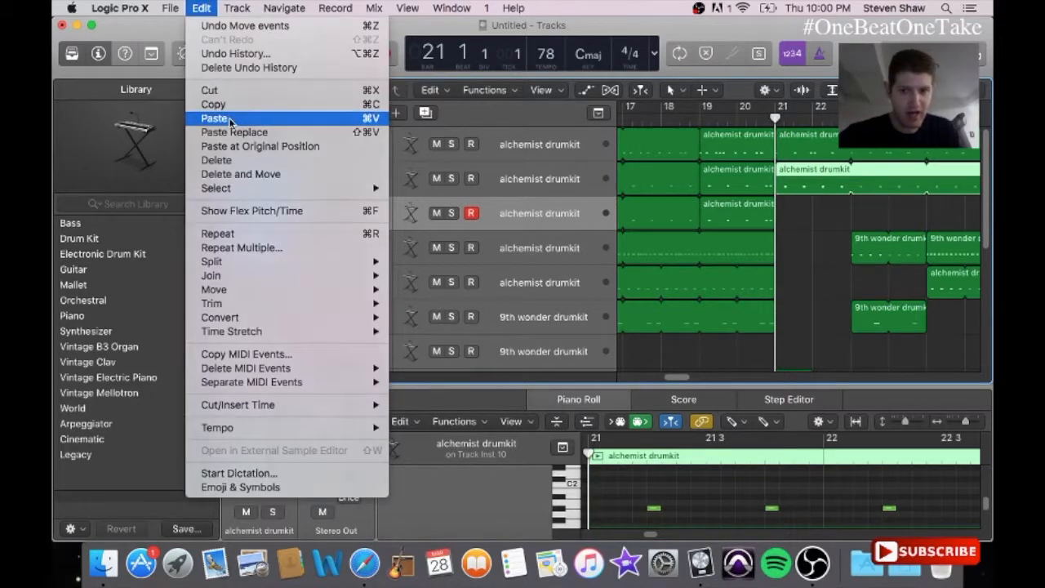
click(215, 118)
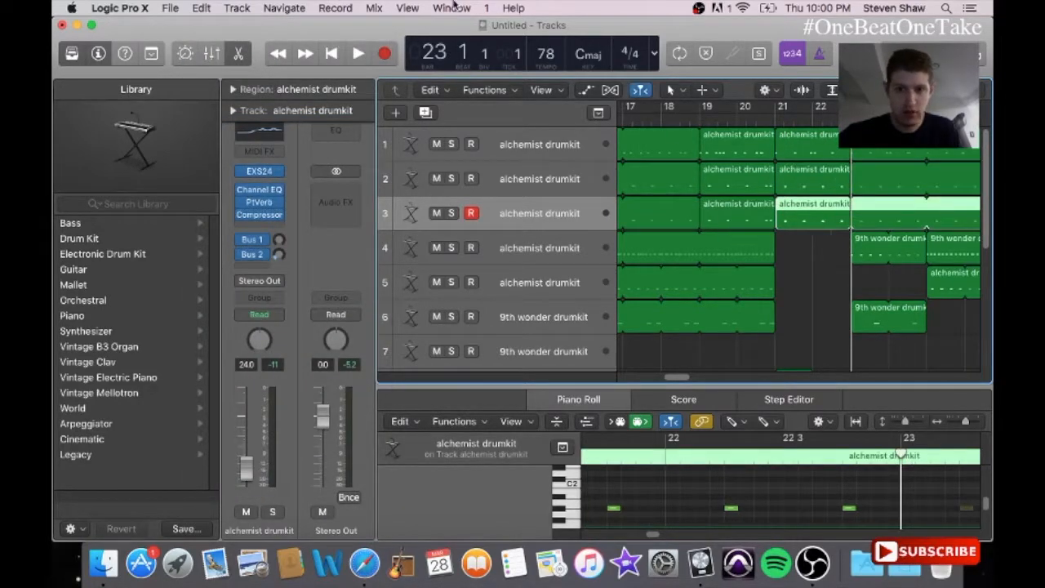
- Move the first four notes of track 3's bar 21 region to A#1 in the Piano Roll, comparing with B1, and close the editor
click(451, 8)
click(486, 148)
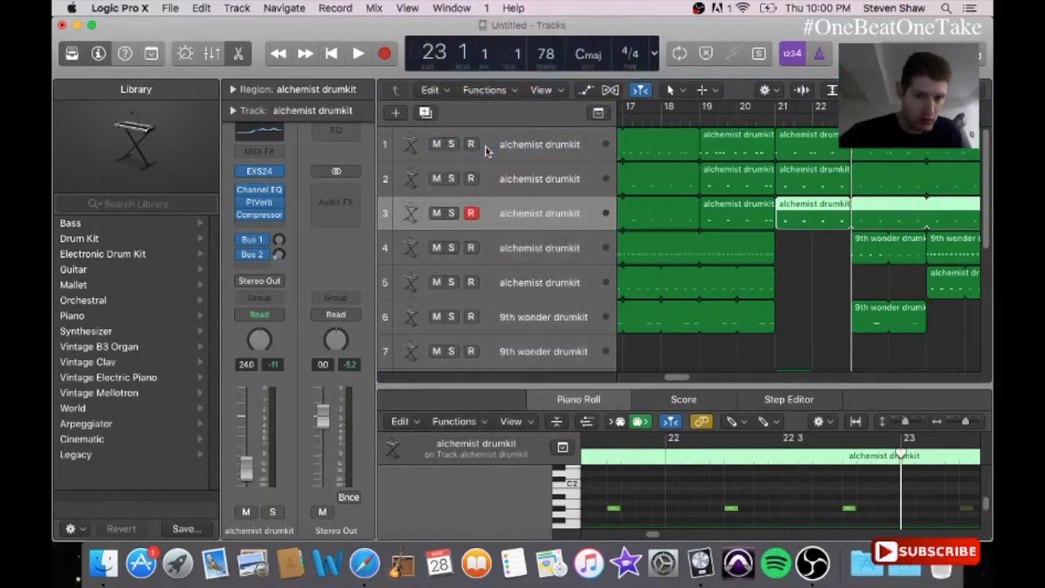
drag(324, 288, 699, 288)
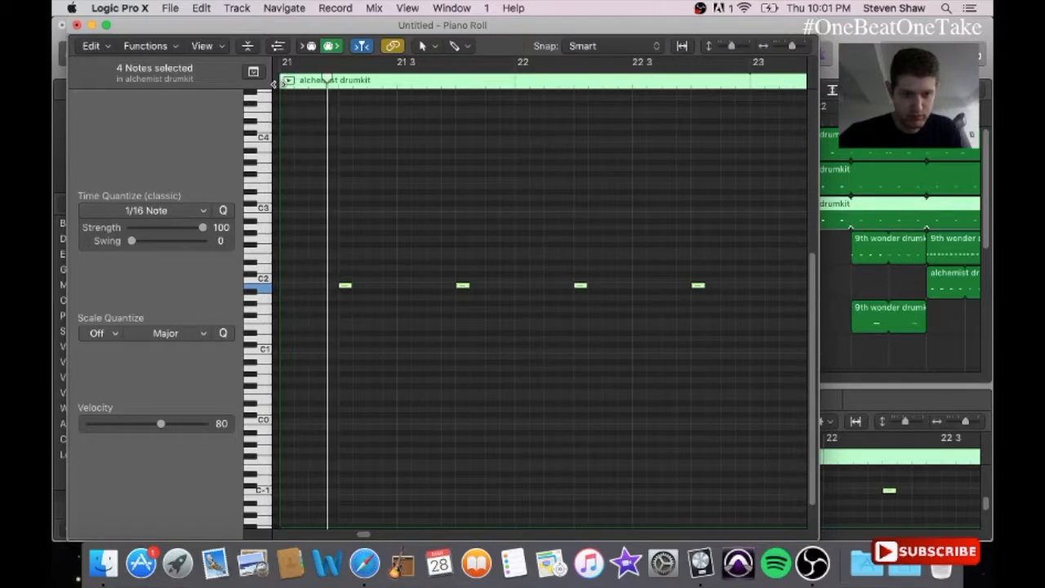
click(345, 288)
drag(345, 292, 345, 296)
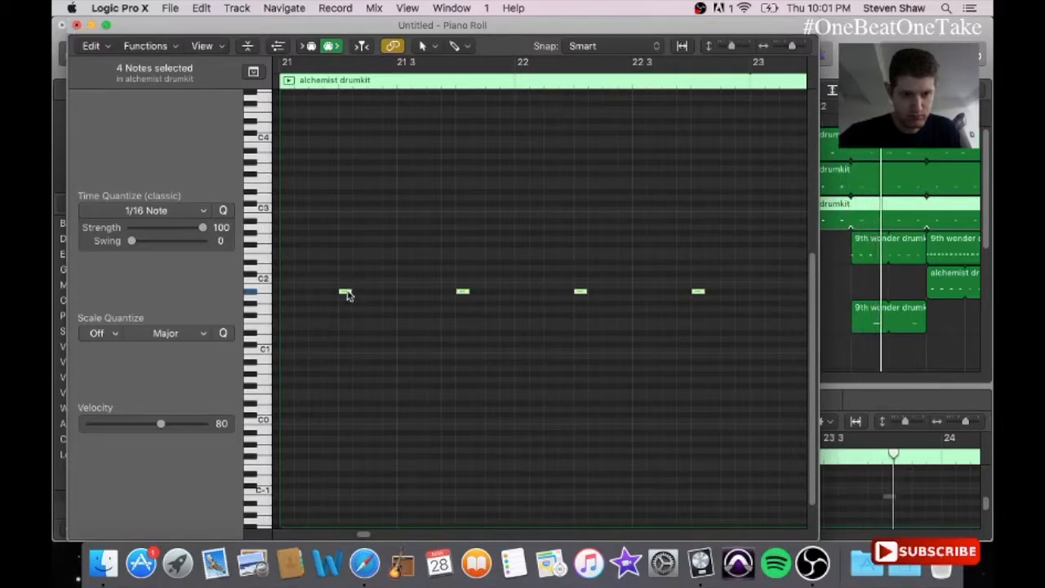
drag(345, 293, 347, 290)
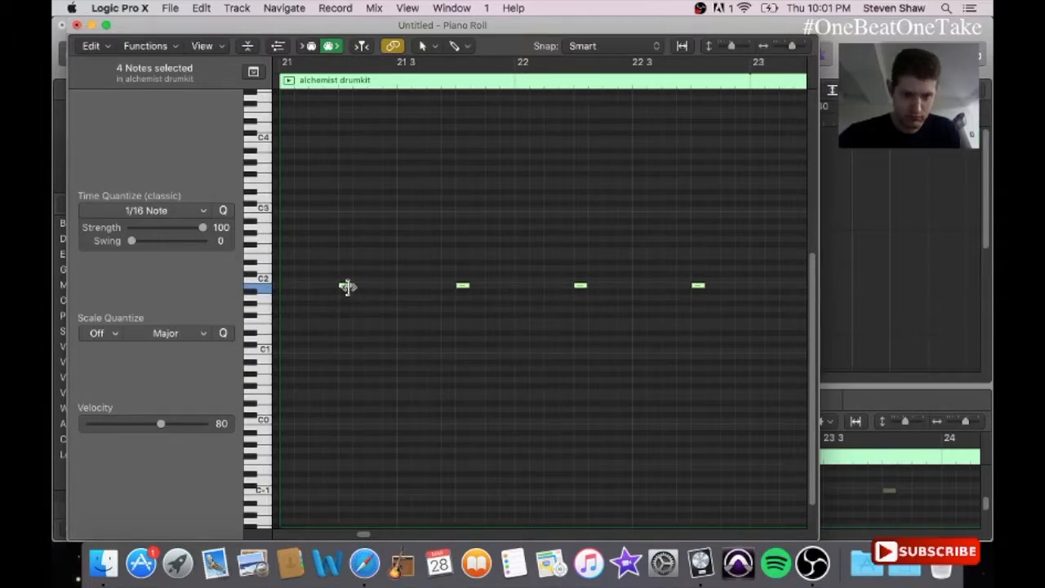
drag(345, 291, 345, 297)
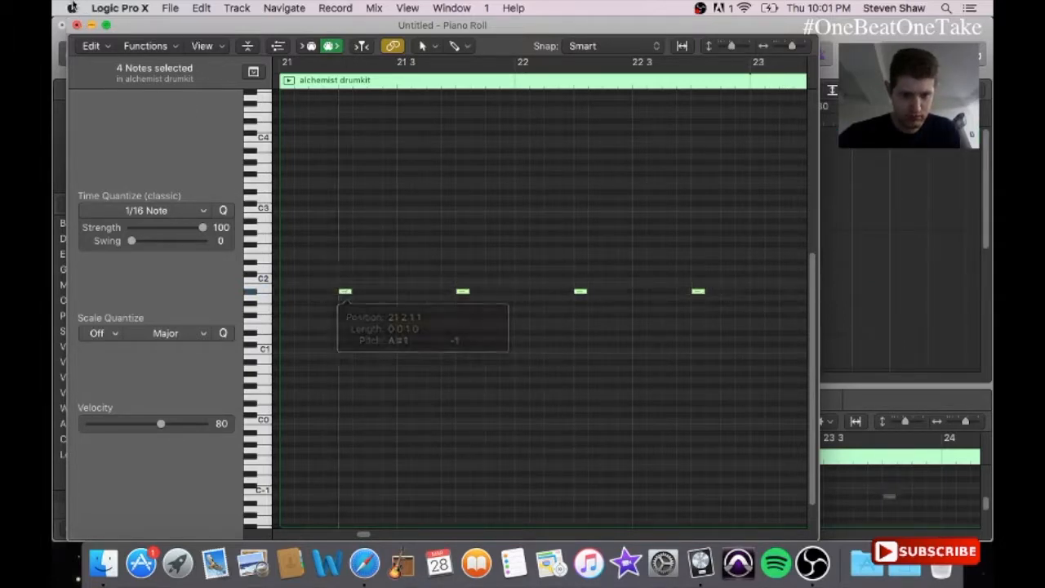
click(76, 25)
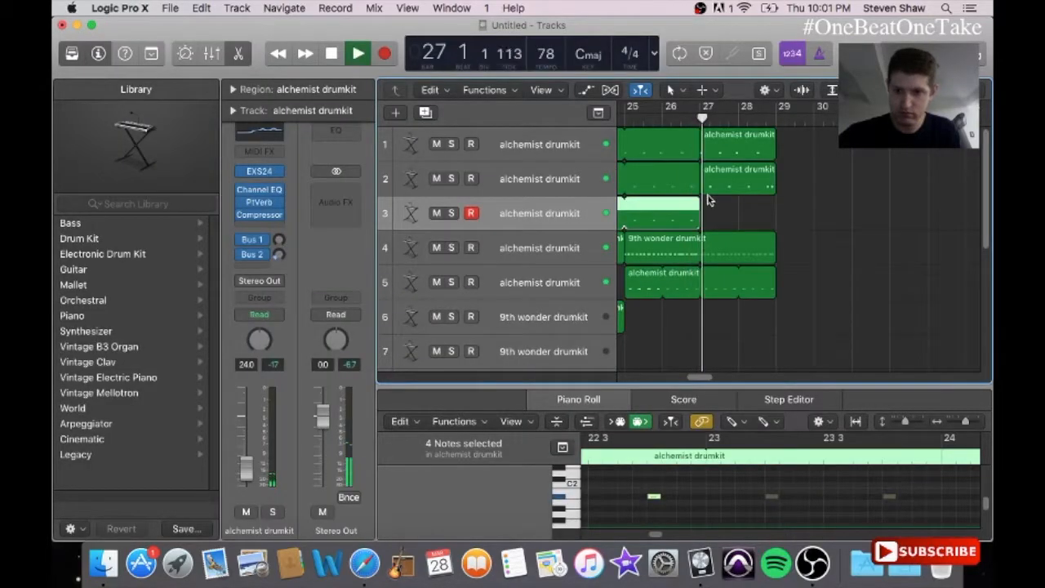
- Copy track 2's alchemist drumkit region at bar 27 and paste it onto track 3 at bar 27
click(201, 8)
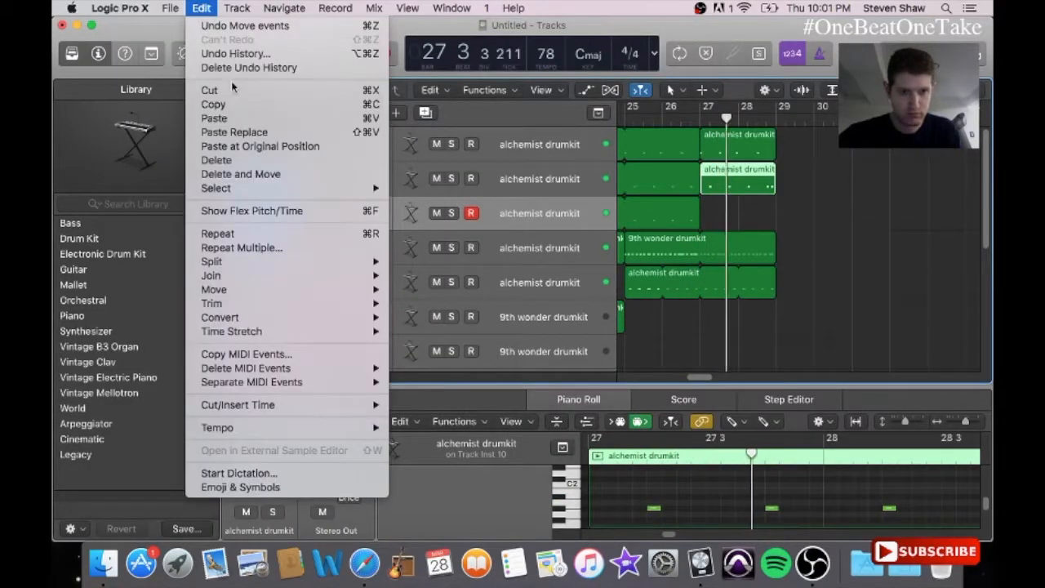
click(227, 109)
key(space)
drag(711, 120, 700, 121)
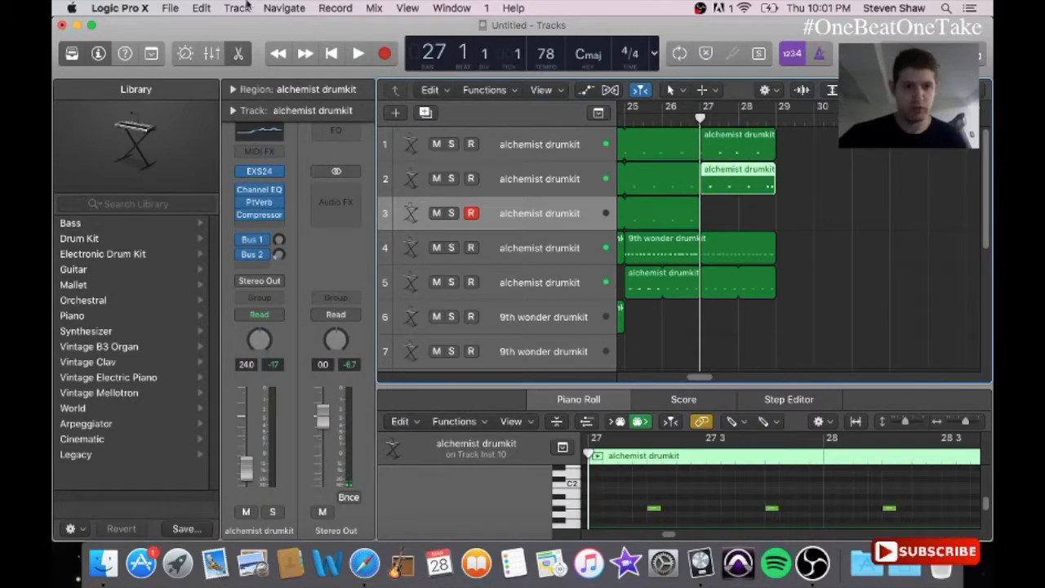
click(201, 8)
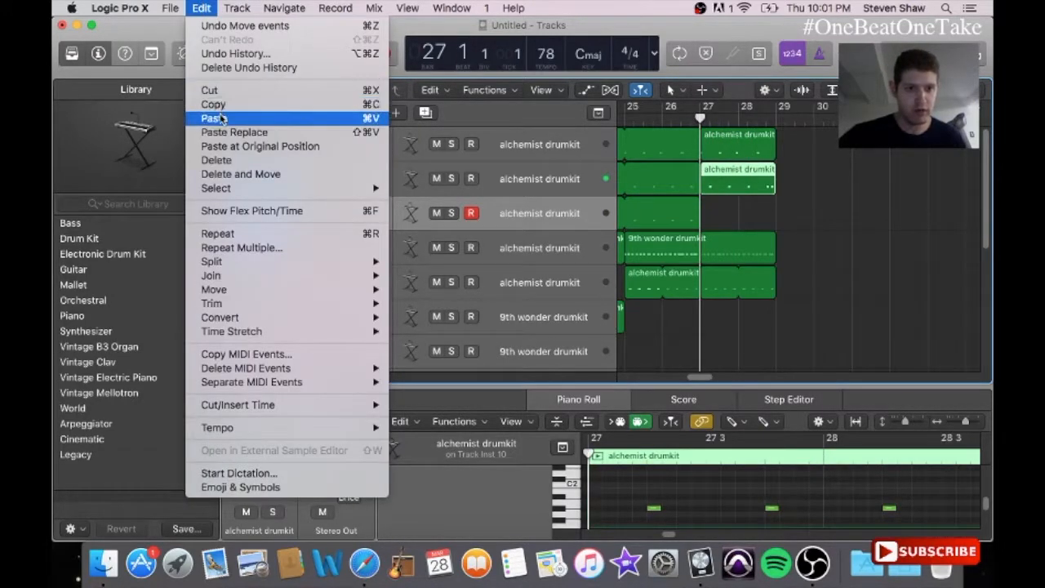
click(227, 111)
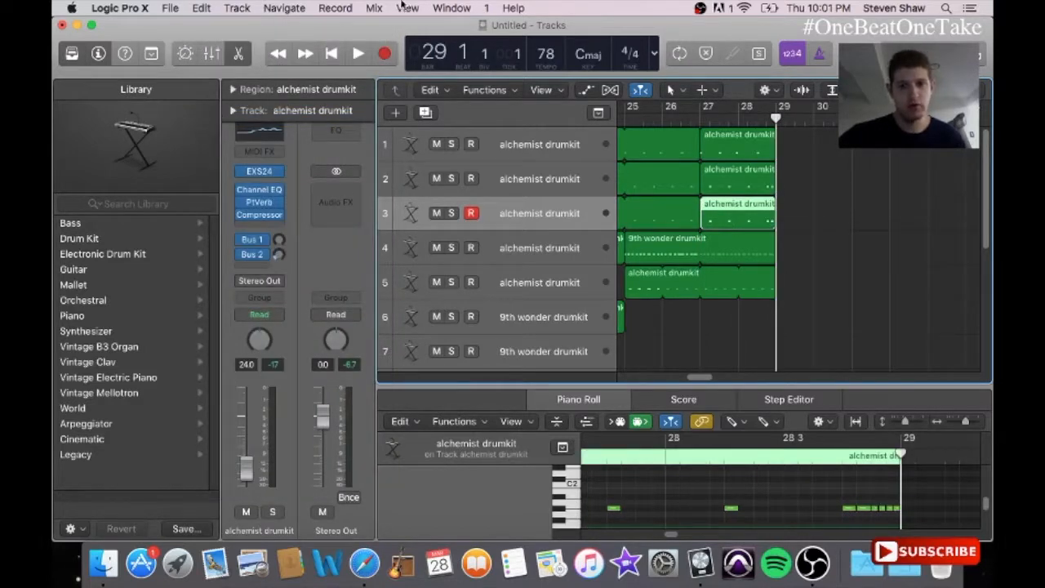
- Raise all notes of track 3's bar 27 region to A#1 in the Piano Roll and return the playhead to bar 27
click(468, 5)
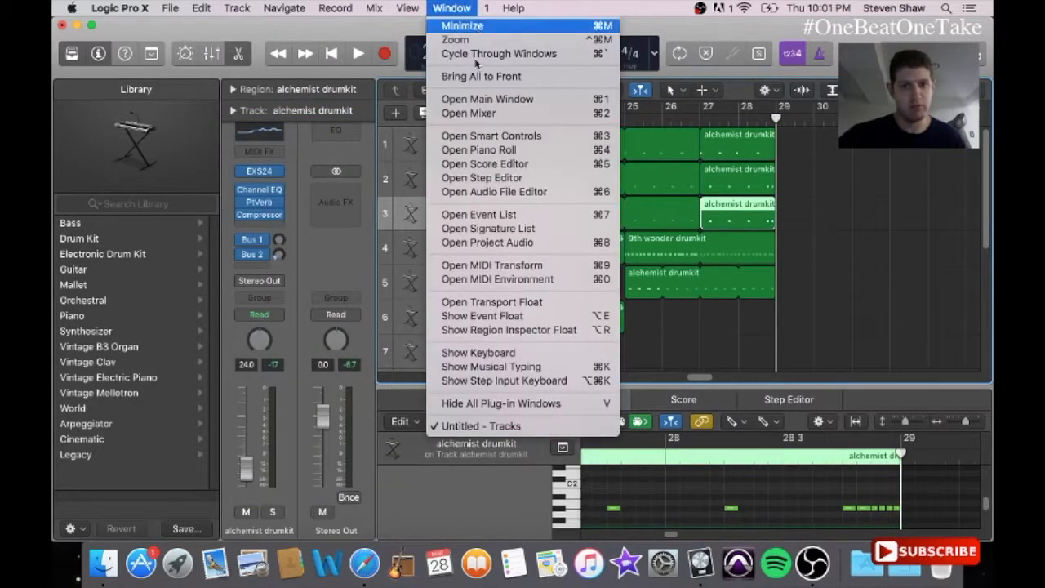
click(517, 157)
drag(338, 276, 750, 342)
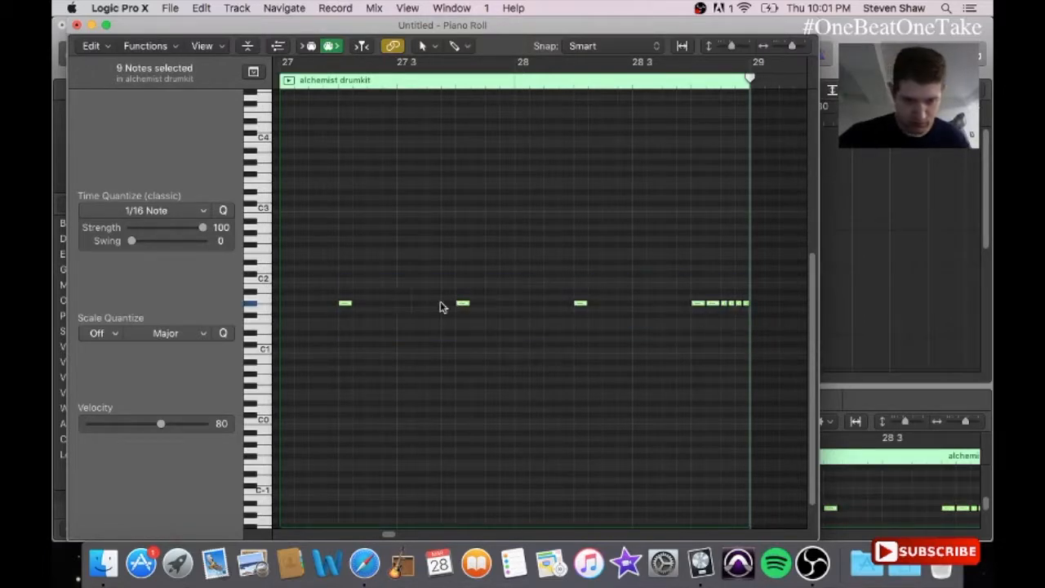
drag(462, 306, 462, 299)
click(276, 65)
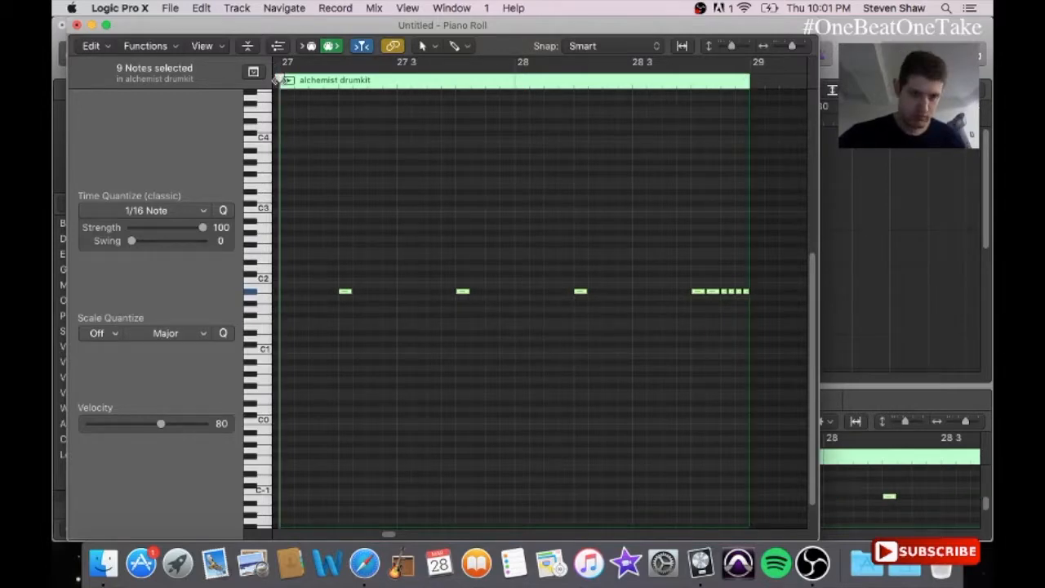
- Play from bar 27, close the Piano Roll window and lower track 2's volume to -6.0 dB
key(space)
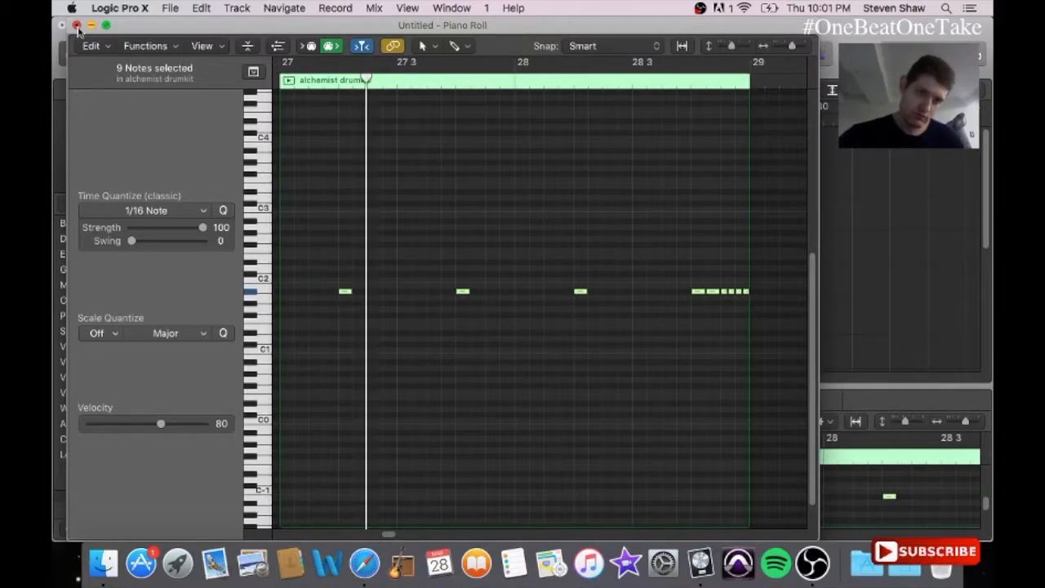
click(77, 24)
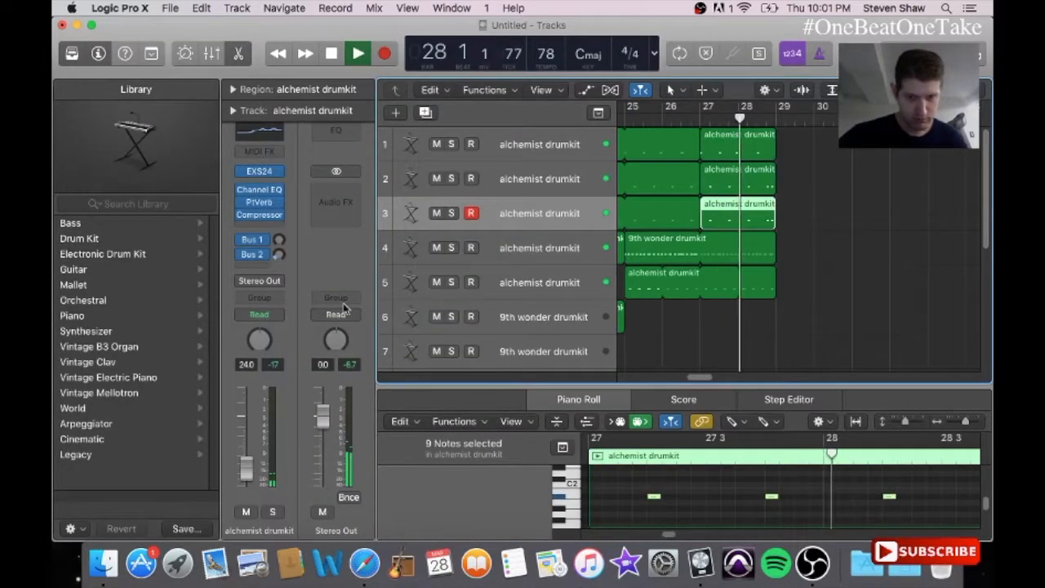
click(530, 179)
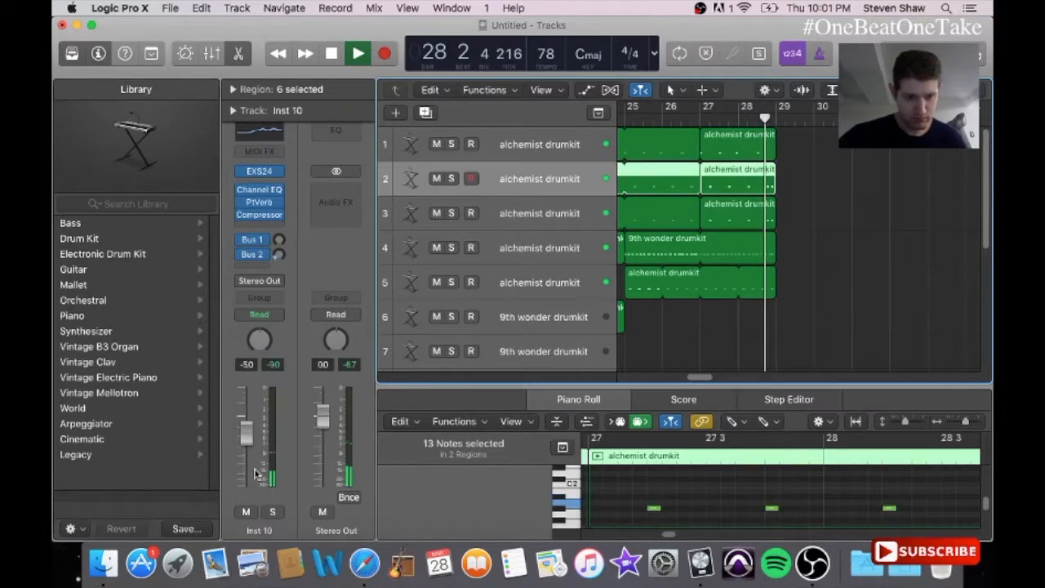
drag(250, 437, 250, 446)
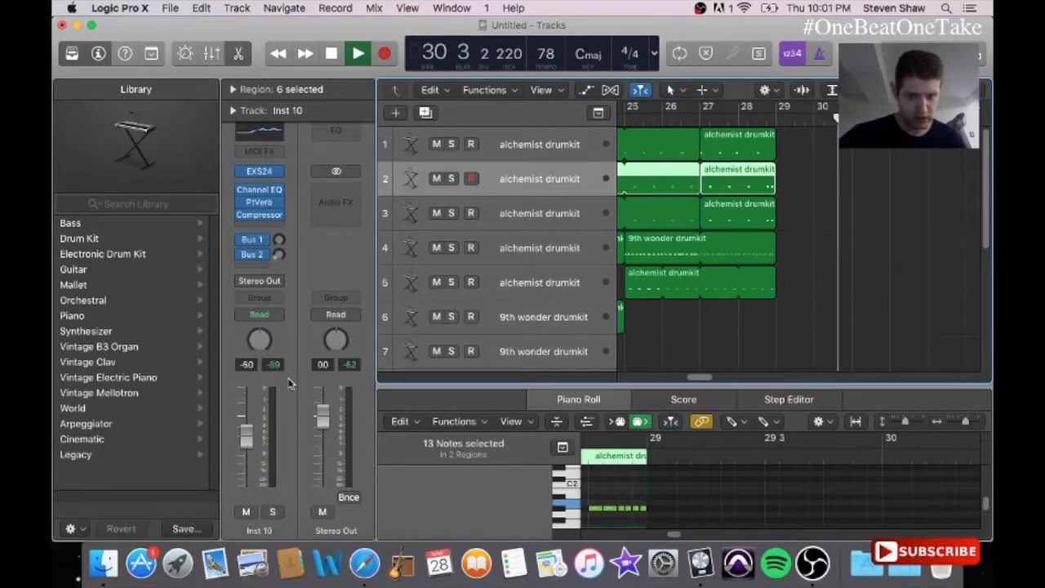
- Set track 3's volume to -23.0 dB and play the arrangement from just before bar 20
click(443, 211)
drag(248, 431, 251, 458)
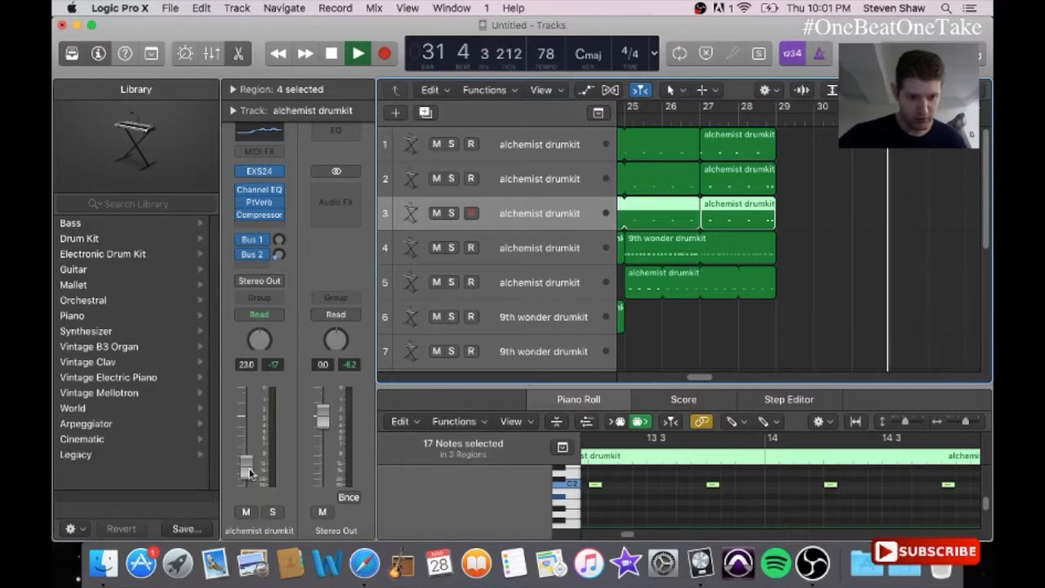
drag(698, 377, 683, 377)
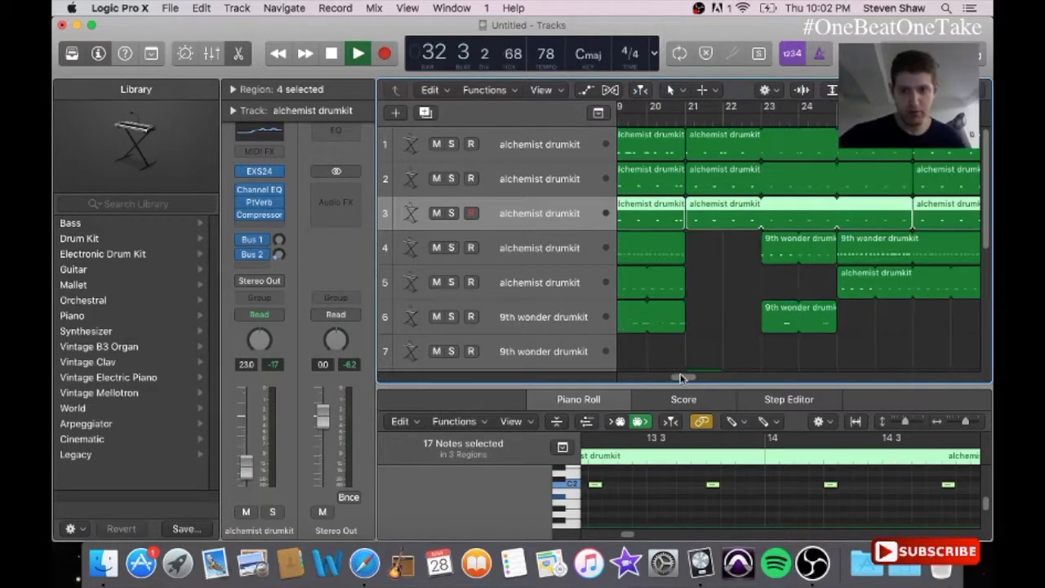
click(643, 115)
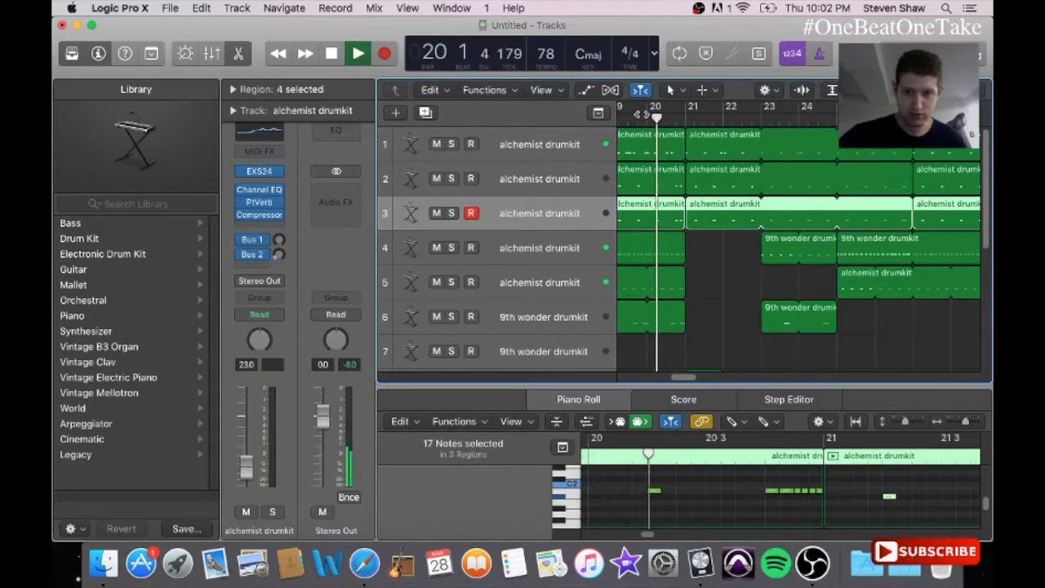
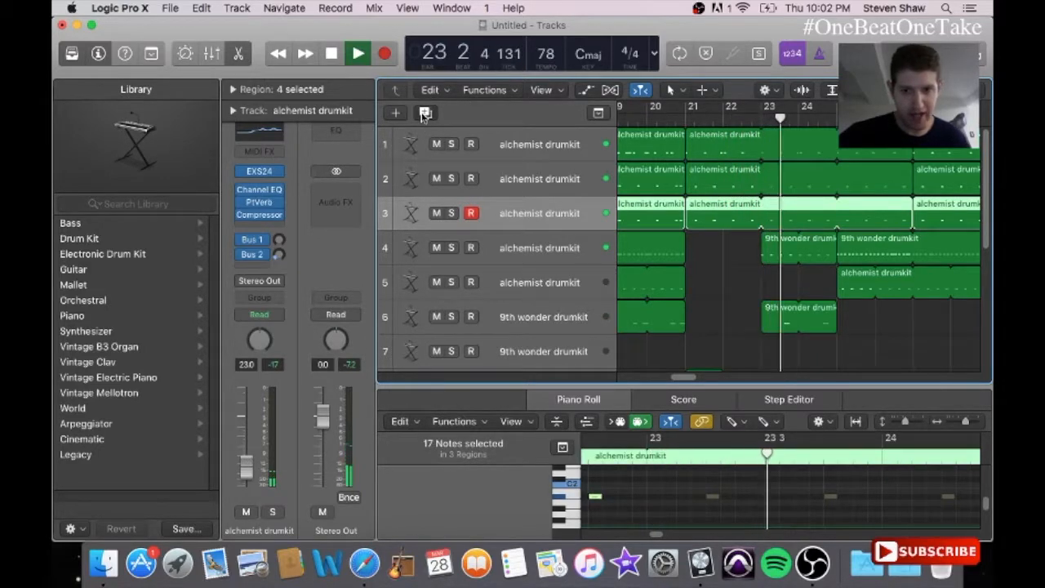
- Move track 3's regions at bars 21 and 27 onto a new duplicate of the track and set the duplicate's volume to -27.0 dB
key(super+d)
click(728, 242)
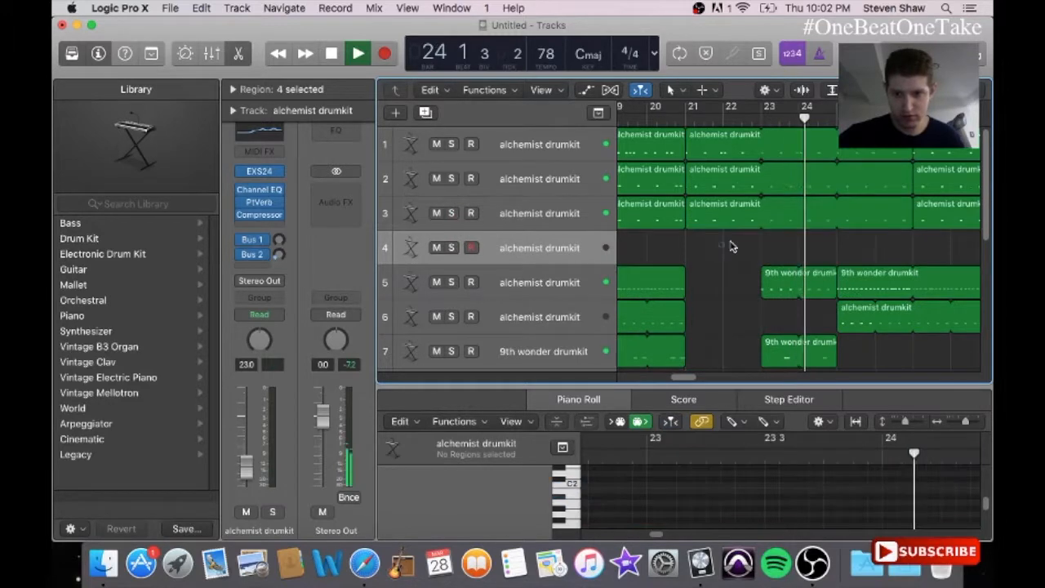
drag(709, 218, 708, 250)
drag(935, 222, 934, 247)
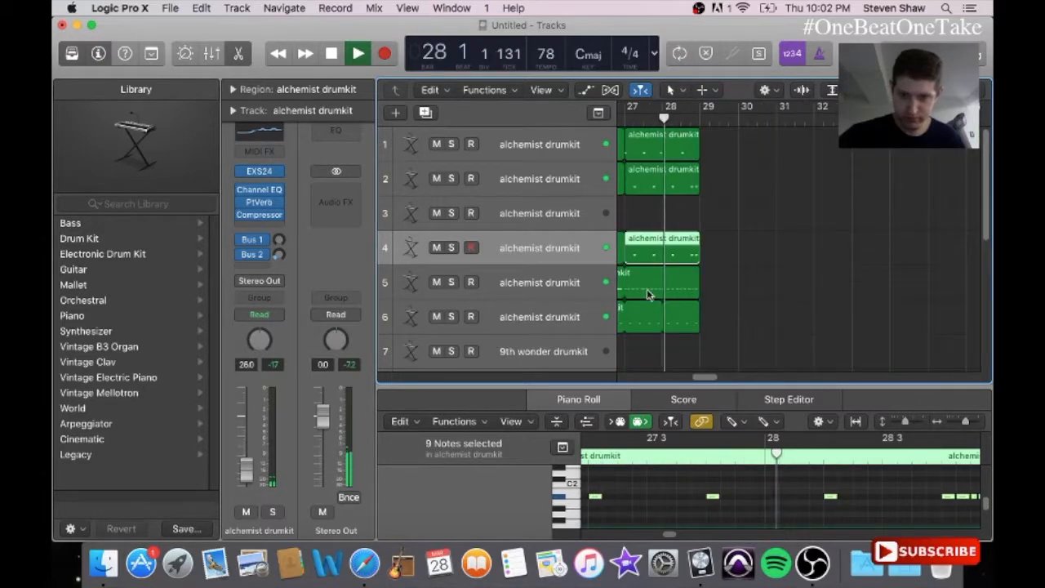
drag(717, 377, 691, 379)
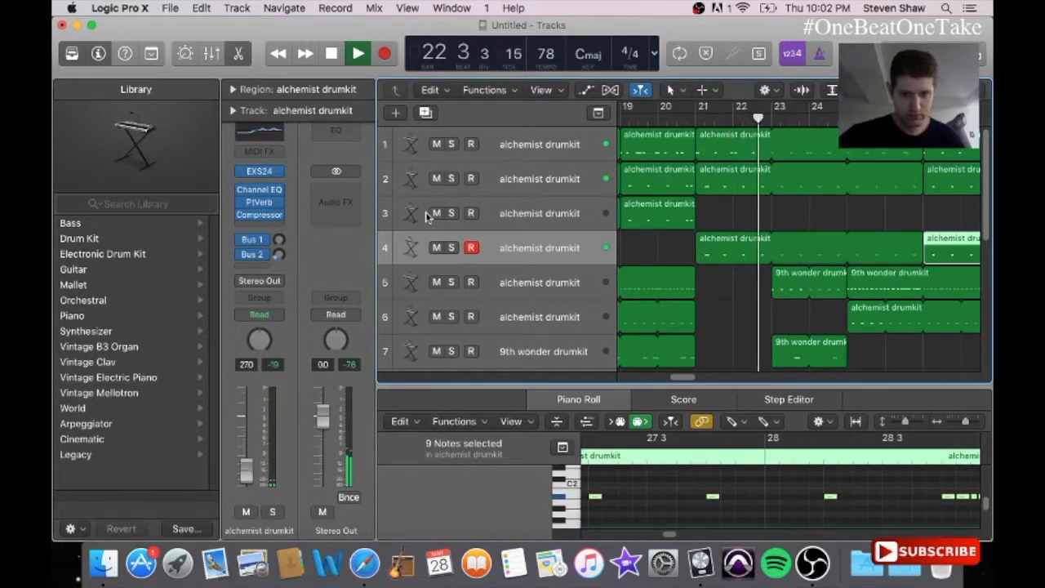
click(507, 176)
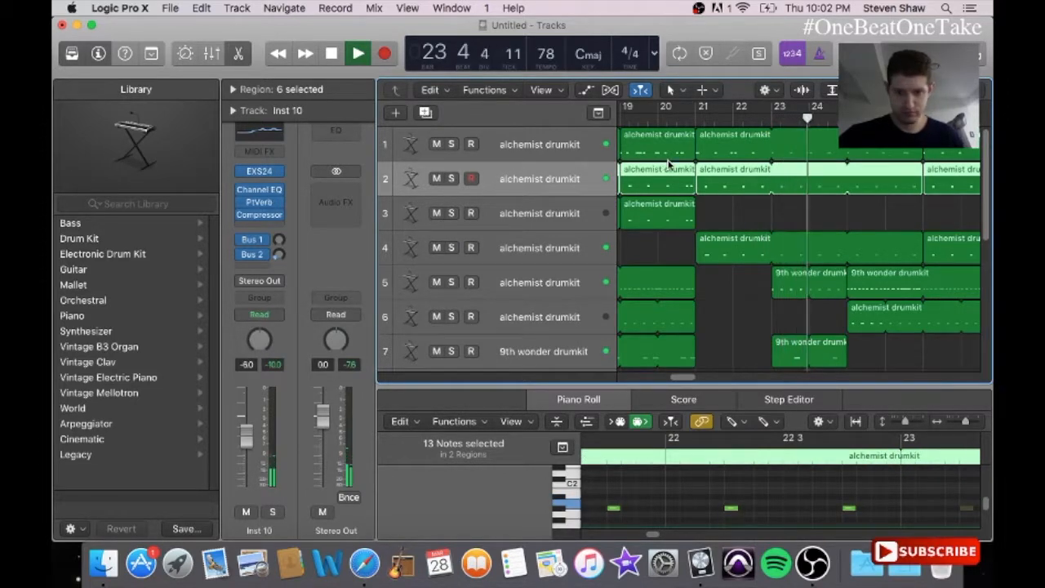
click(765, 208)
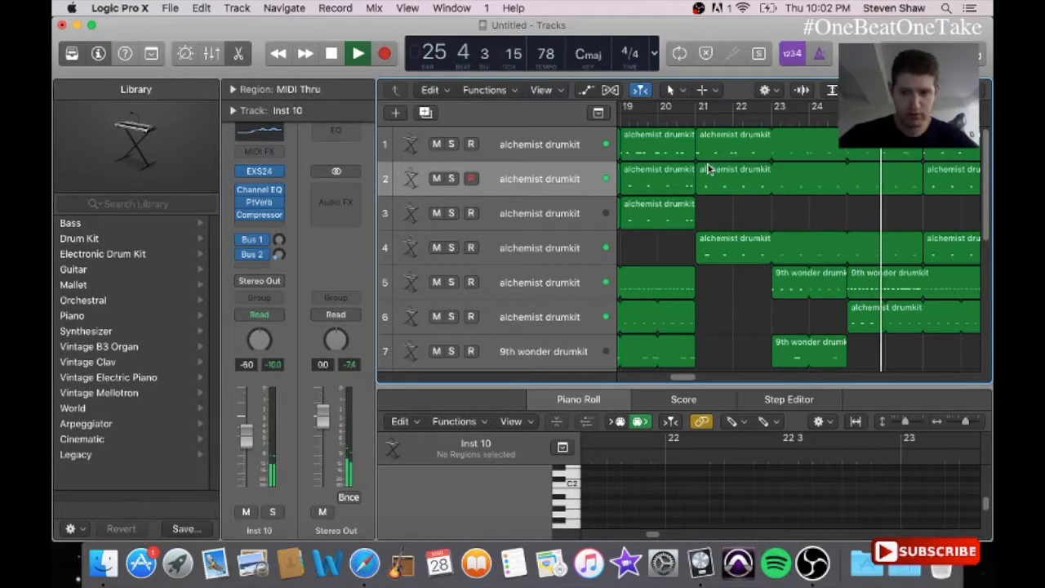
drag(688, 376, 638, 377)
drag(987, 170, 991, 275)
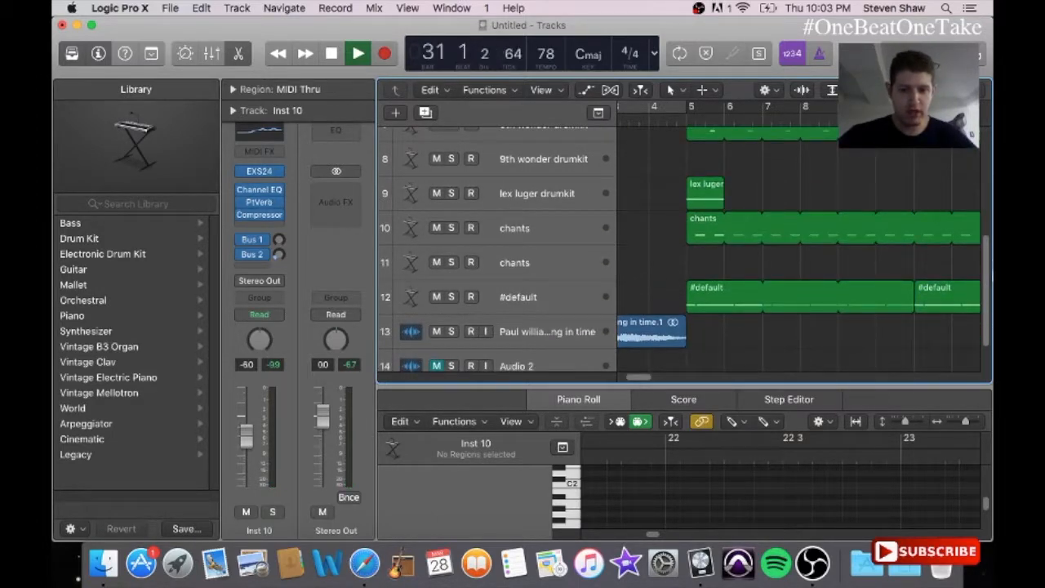
- Add a Channel EQ to track 5, the alchemist drumkit track holding the 9th wonder drumkit regions
drag(987, 275, 982, 145)
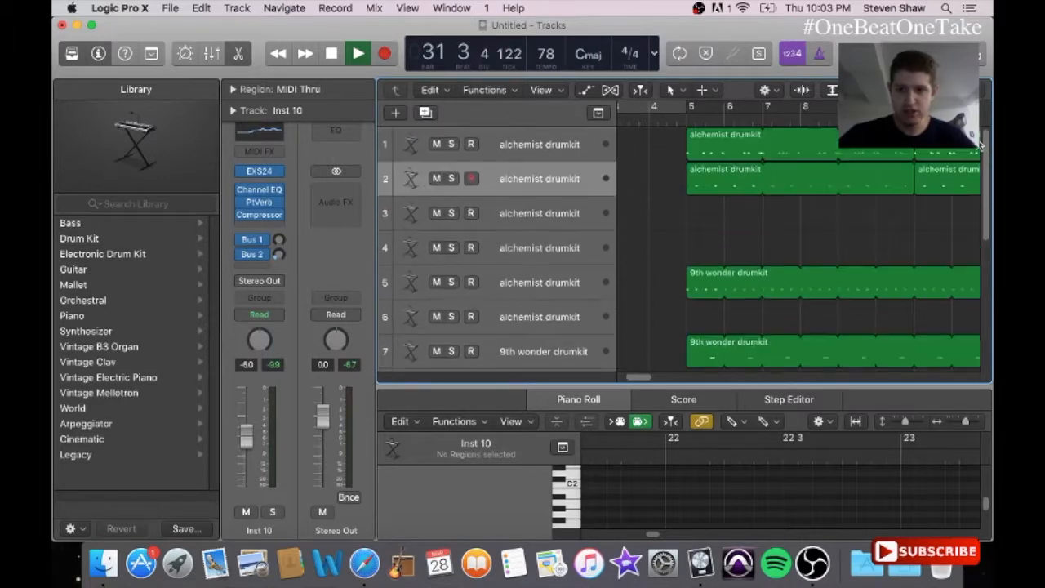
drag(637, 377, 675, 377)
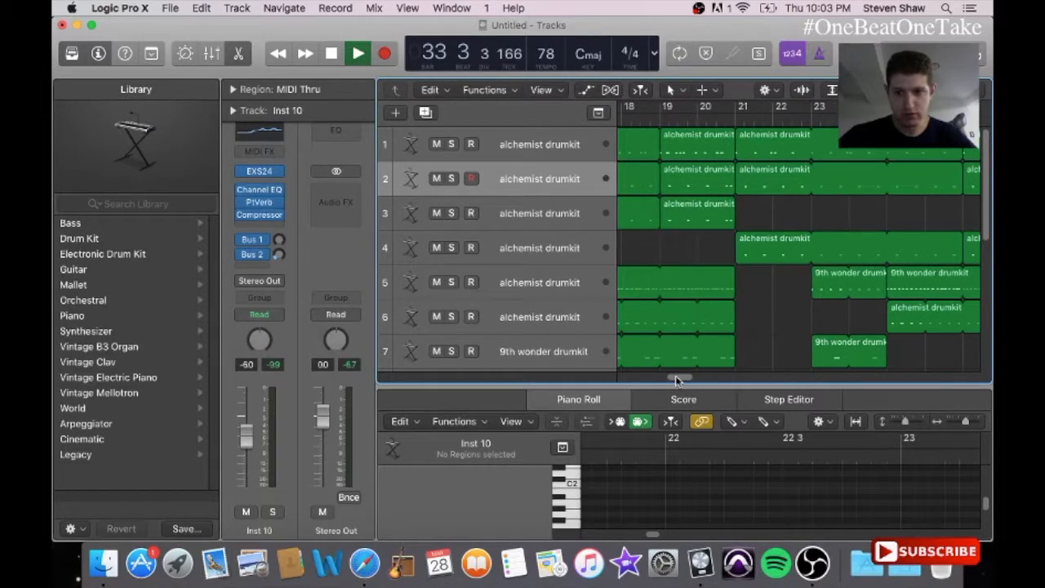
click(527, 257)
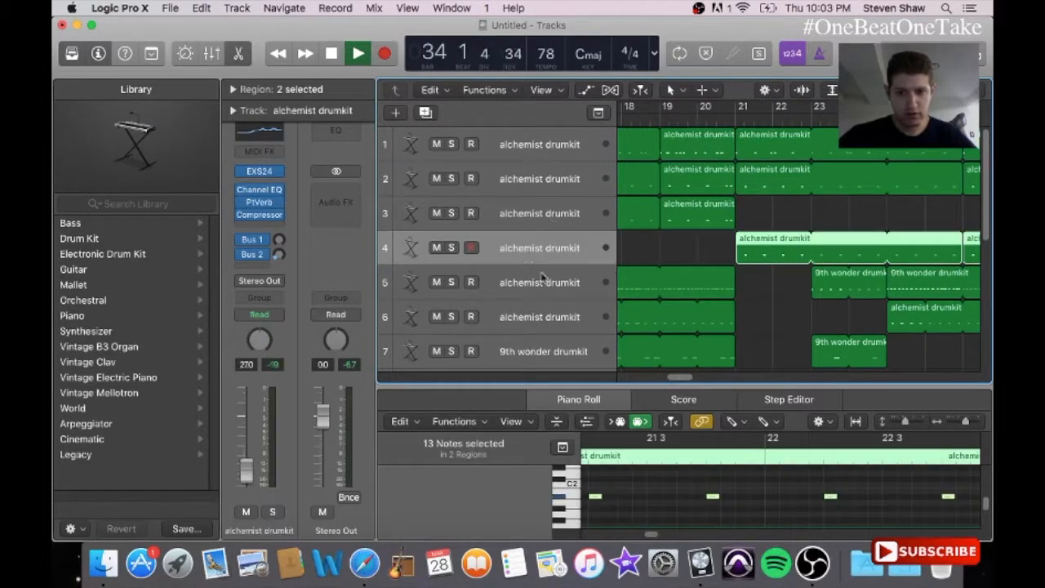
drag(680, 379, 625, 384)
click(551, 284)
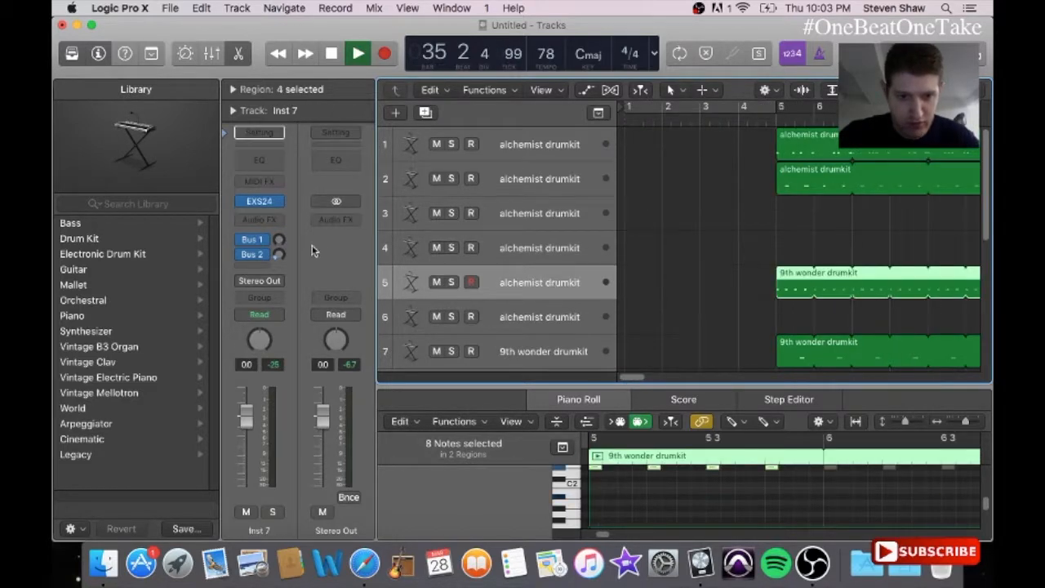
click(278, 221)
mouse_move(277, 361)
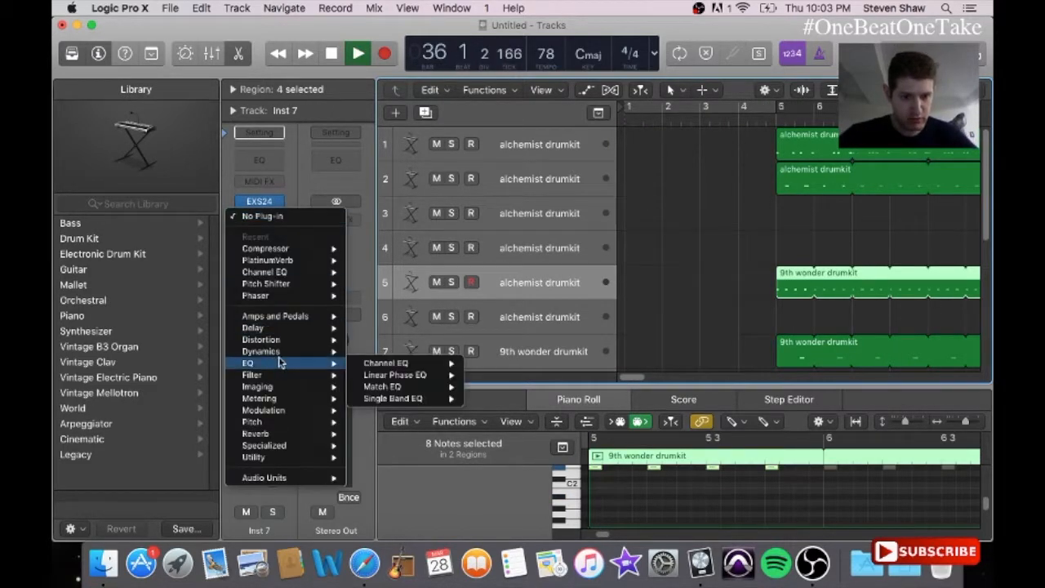
click(375, 363)
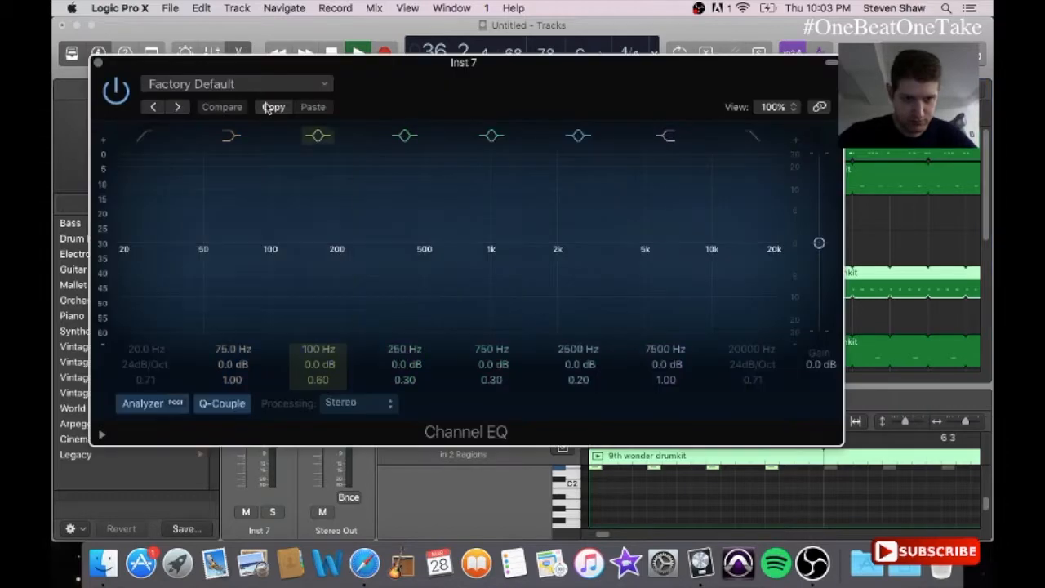
- Try the Vintage Hi Hat drum preset in the Channel EQ of track 5
click(263, 84)
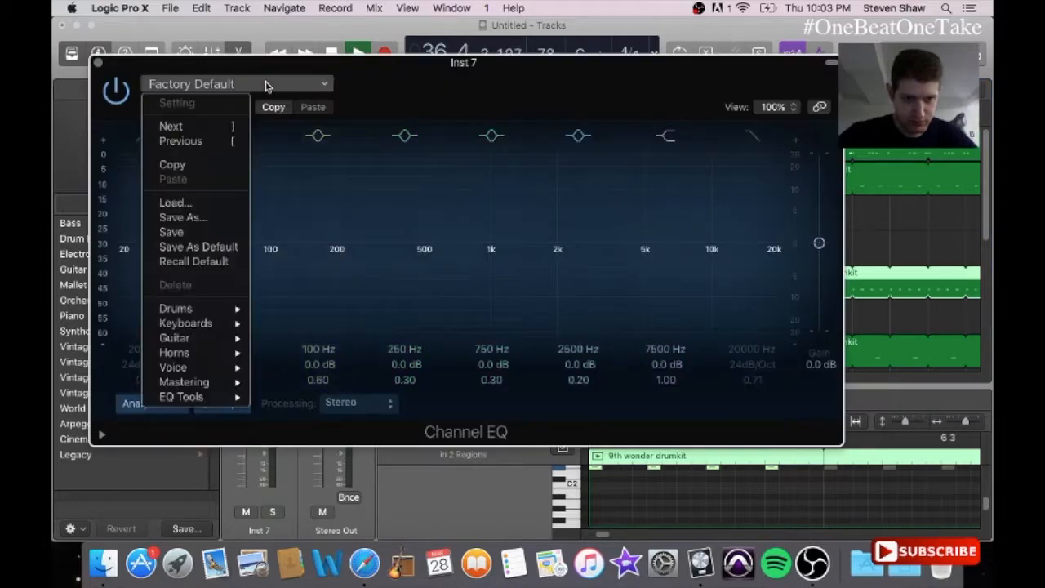
mouse_move(221, 308)
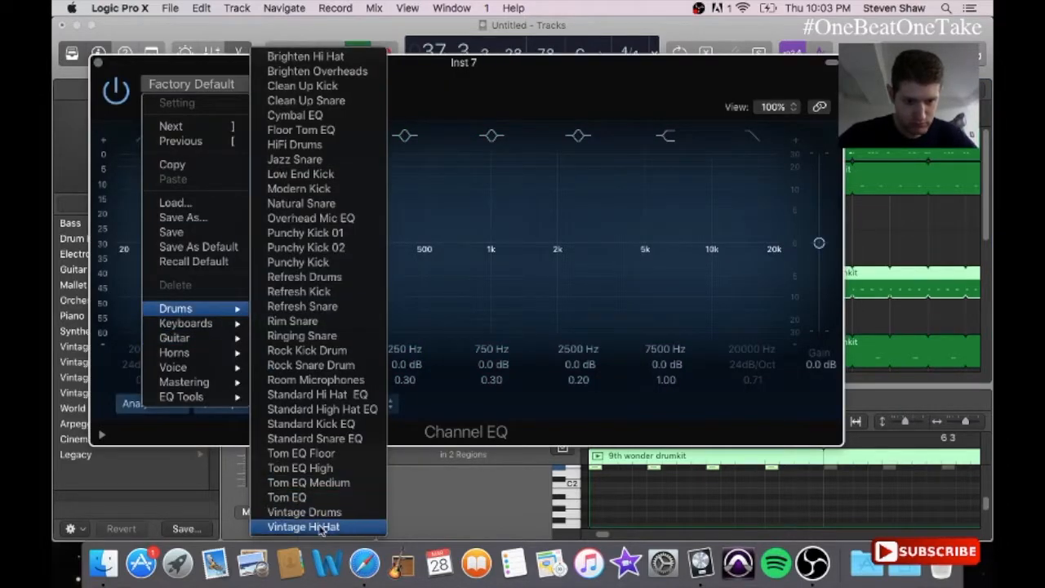
click(321, 530)
- Load the Standard Hi Hat EQ drum preset in track 5's Channel EQ and close the plug-in window
click(204, 85)
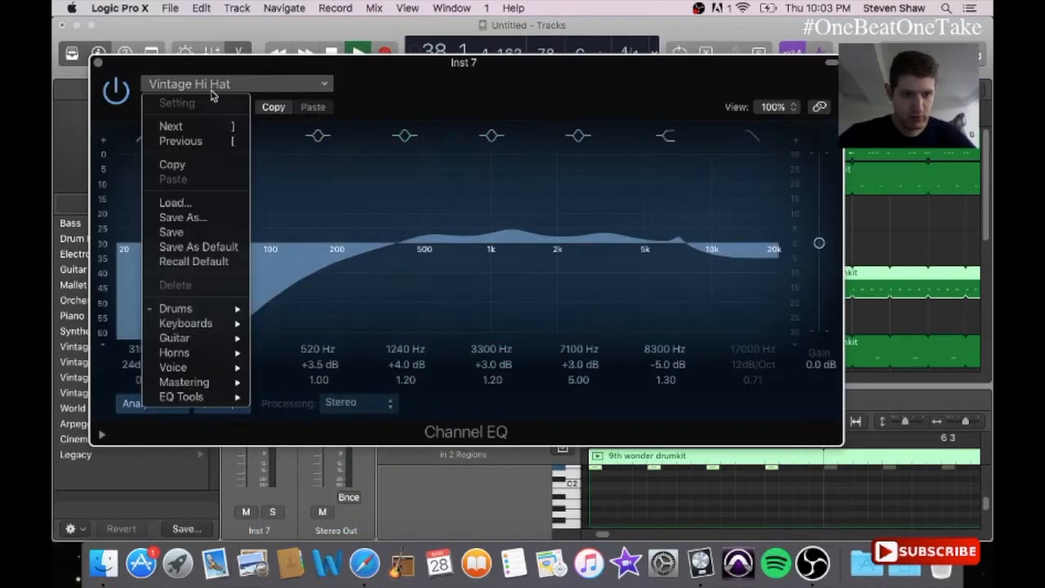
mouse_move(196, 309)
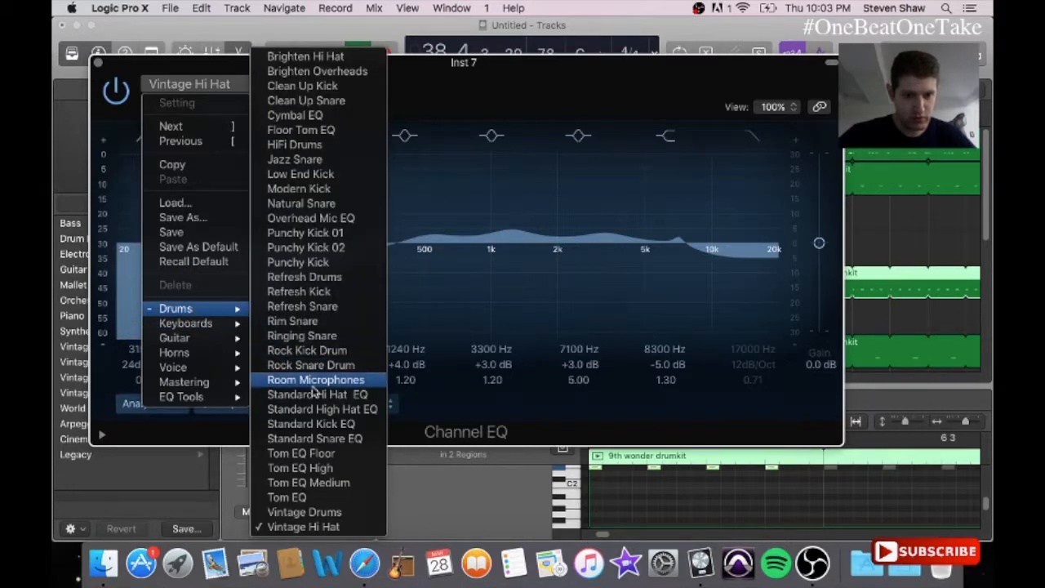
click(337, 396)
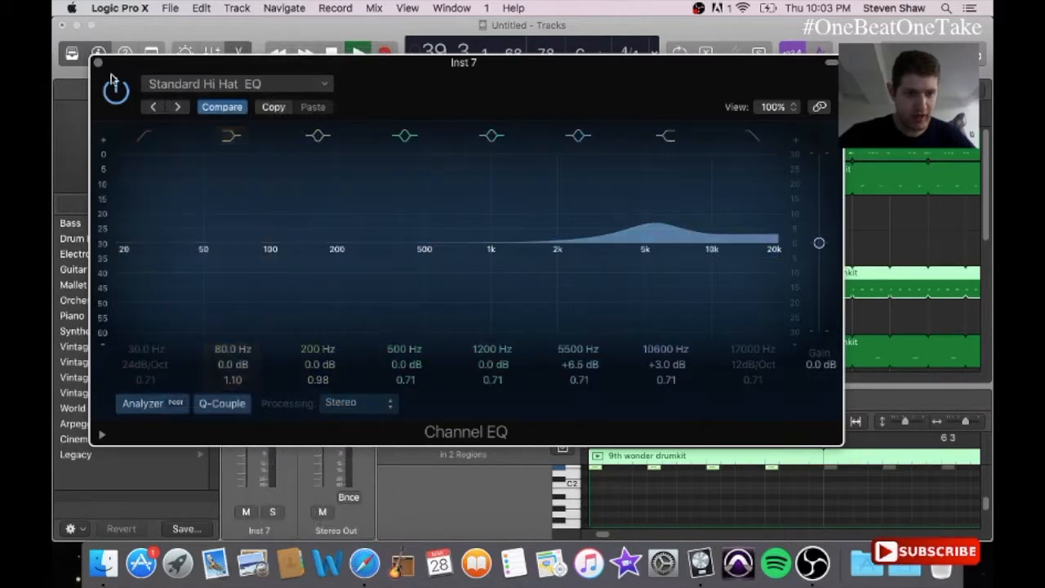
key(super+w)
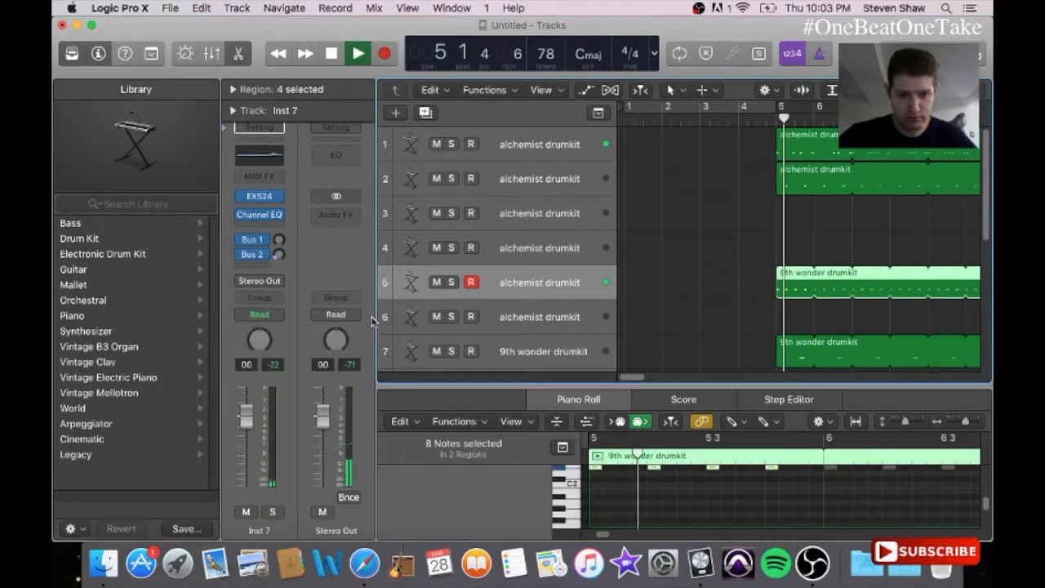
- Add a Compressor with the VCA Soft Kit drum preset to track 5 and lower the track's volume to about -5.1 dB
click(263, 227)
mouse_move(270, 361)
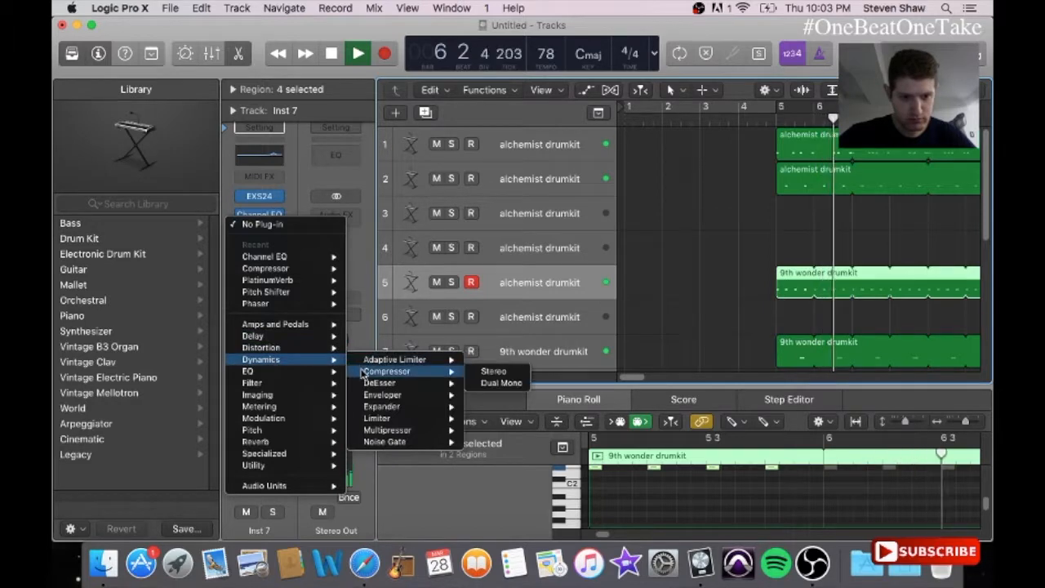
click(372, 367)
click(265, 84)
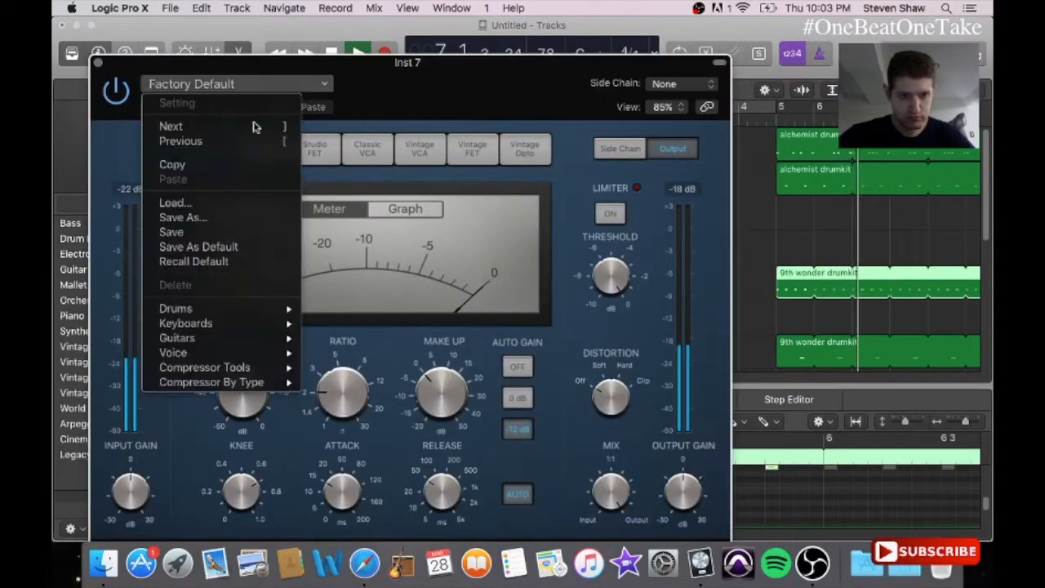
mouse_move(204, 308)
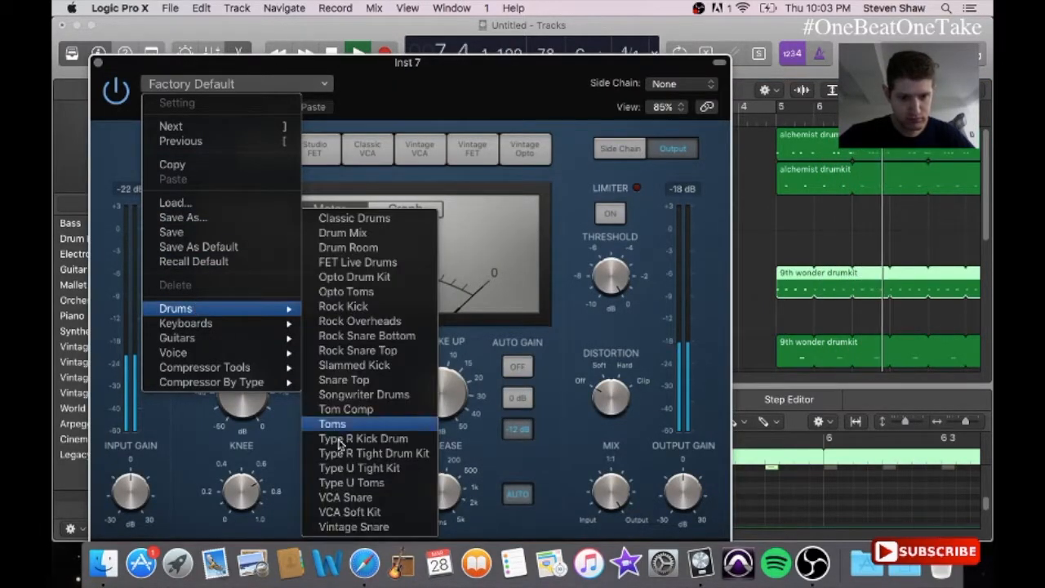
click(351, 511)
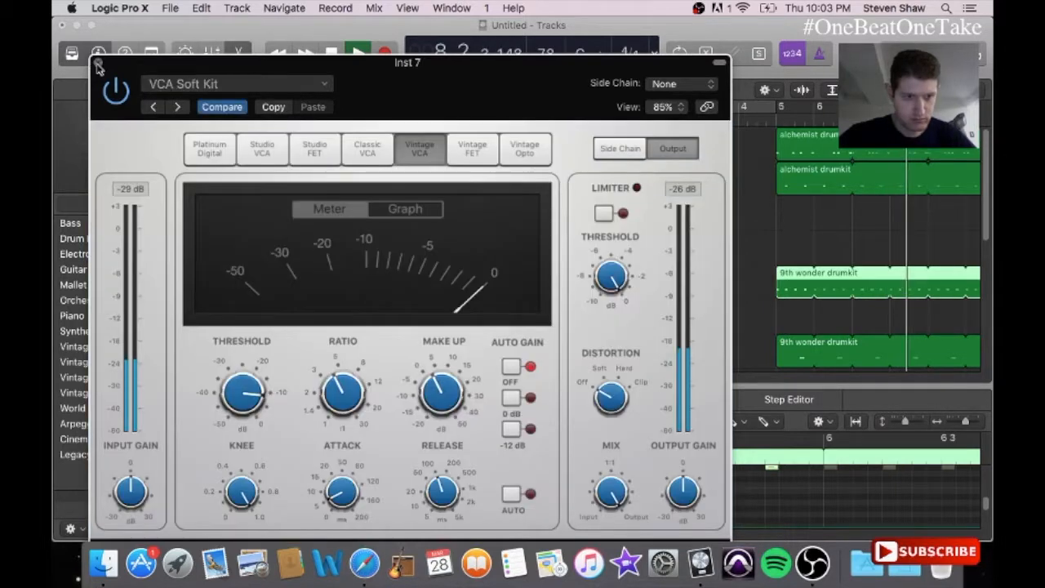
click(98, 63)
drag(245, 416, 245, 431)
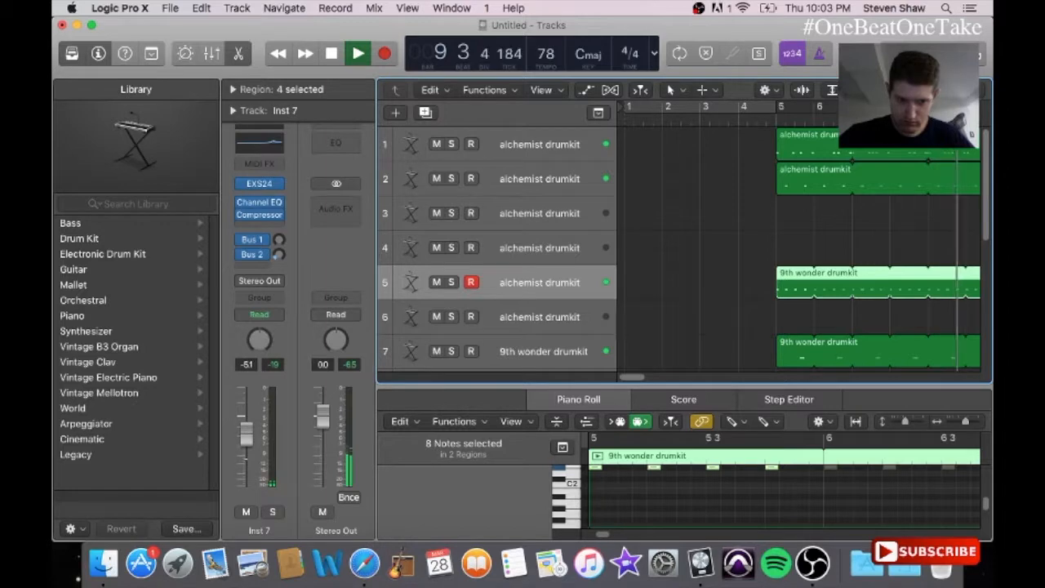
- Add a PlatinumVerb reverb with the Low Soft Reverb preset to track 5 and close its window
click(259, 227)
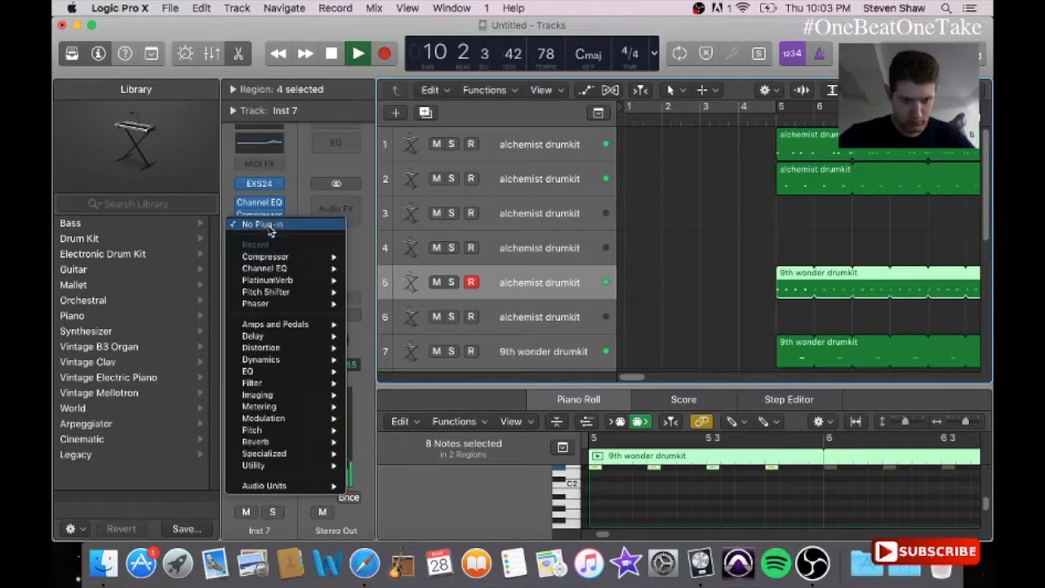
mouse_move(299, 445)
click(388, 453)
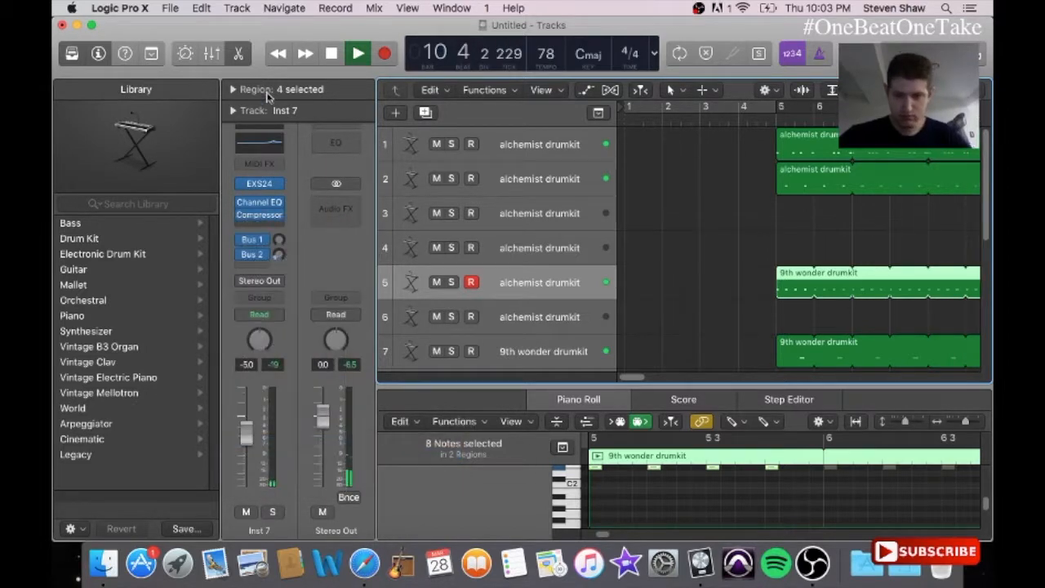
click(247, 91)
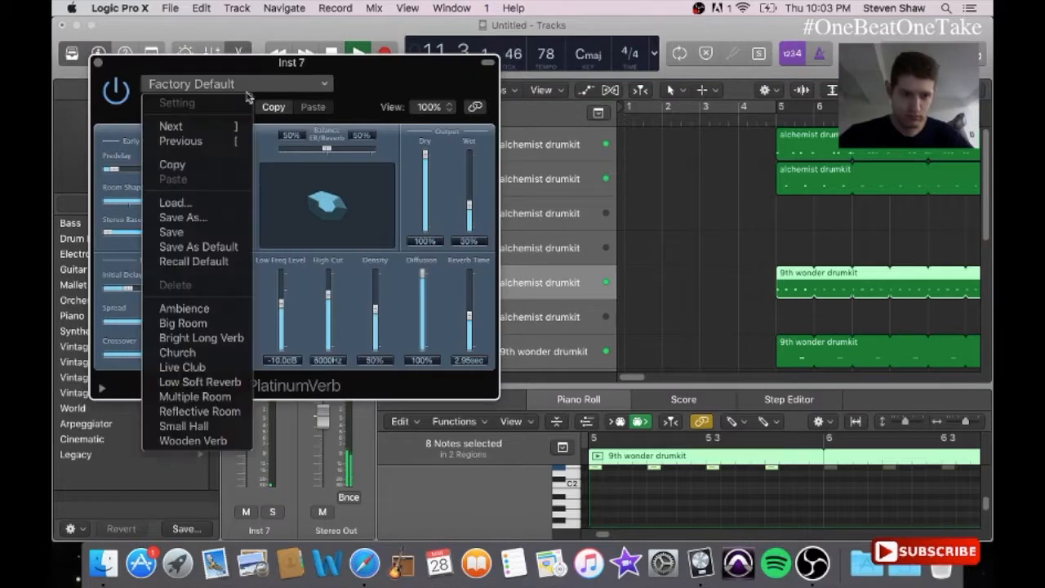
click(232, 381)
click(97, 63)
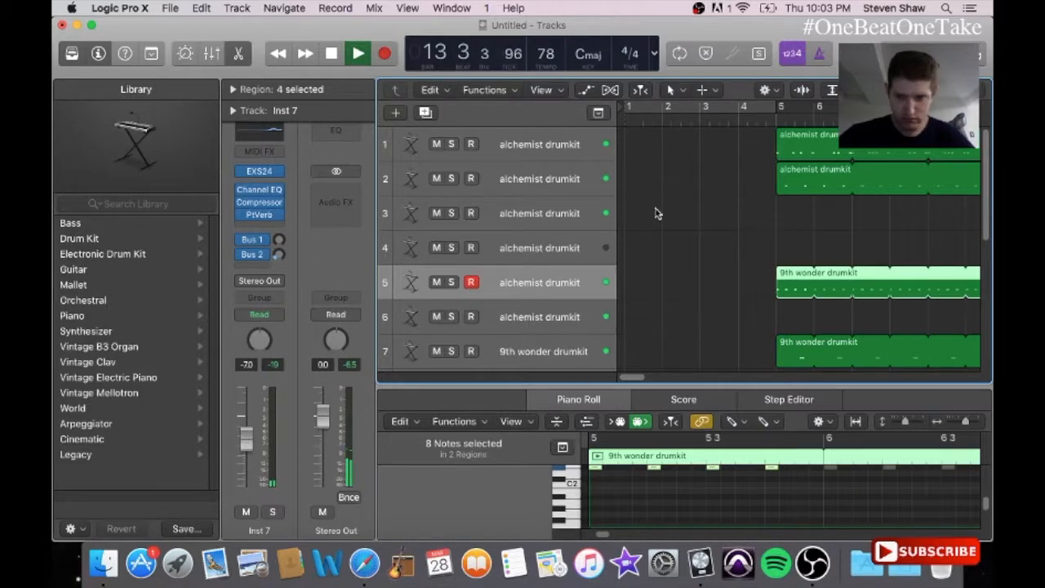
- Play the arrangement from bar 5 to check how track 5 sits in the mix
click(769, 119)
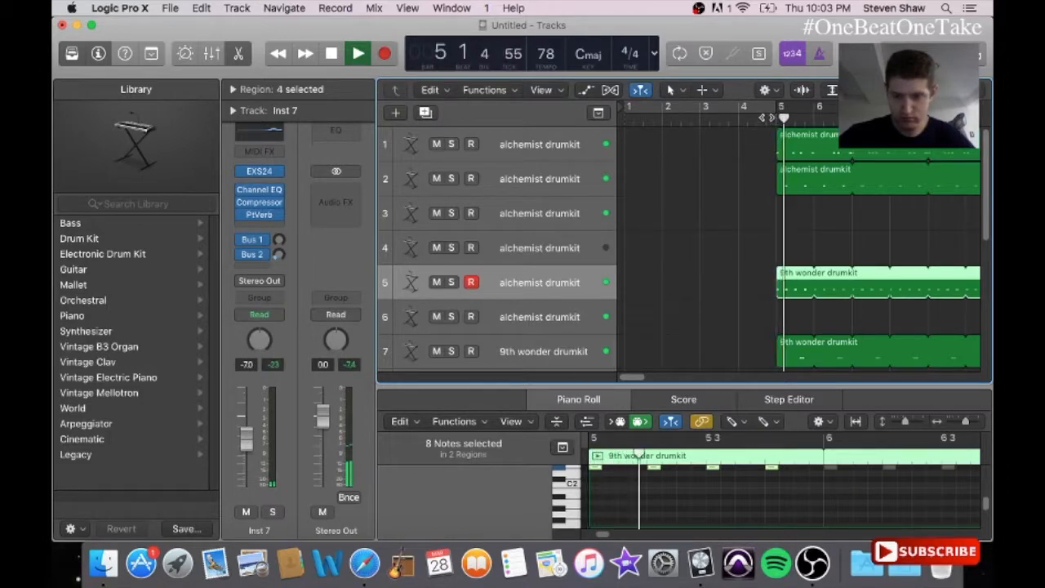
drag(637, 372, 665, 376)
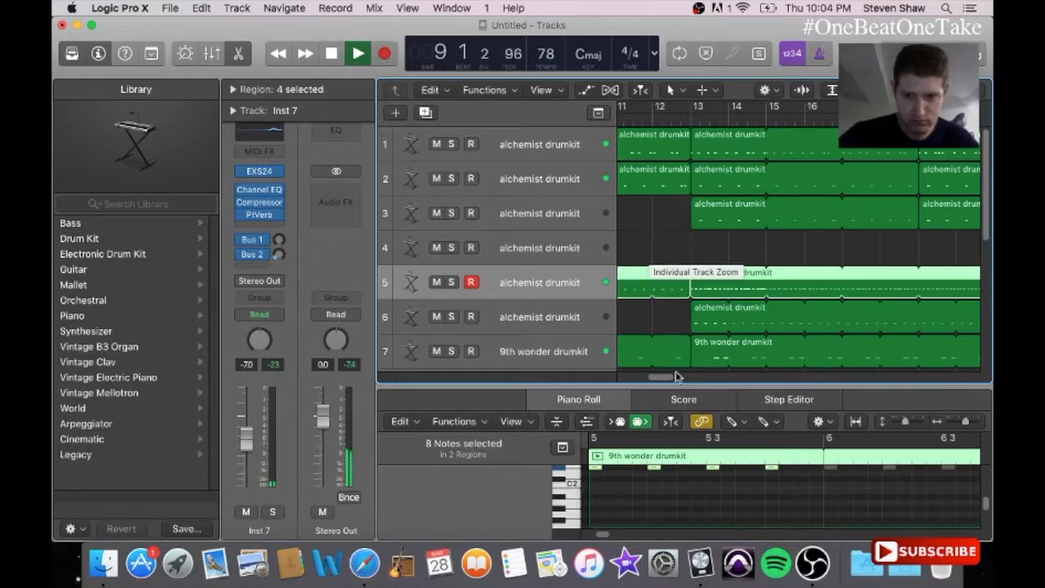
drag(668, 382, 649, 381)
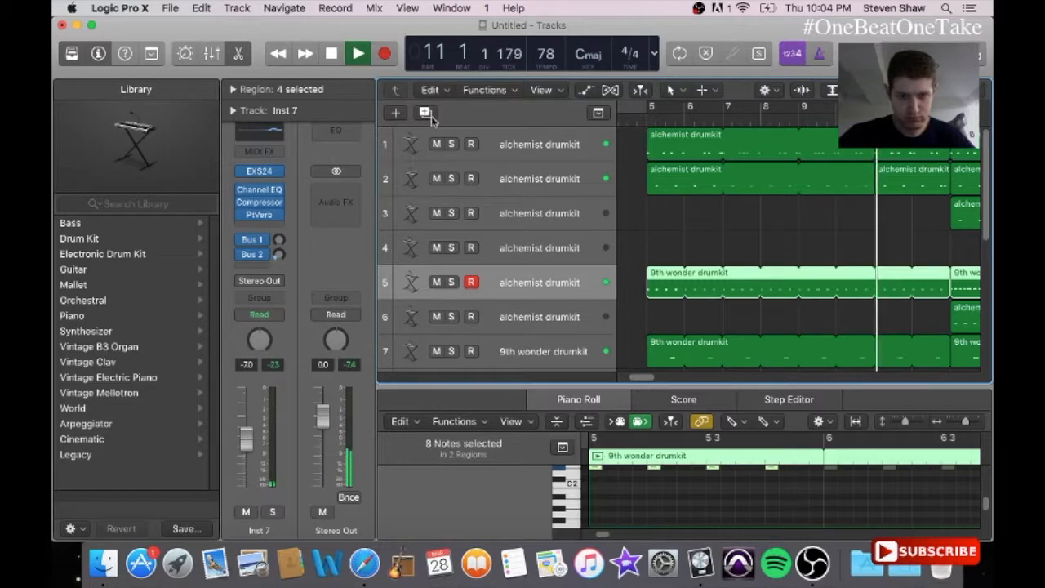
- Duplicate track 5 with its settings as a new track and move the alchemist drumkit regions from the track below onto it
click(667, 320)
drag(640, 380, 696, 377)
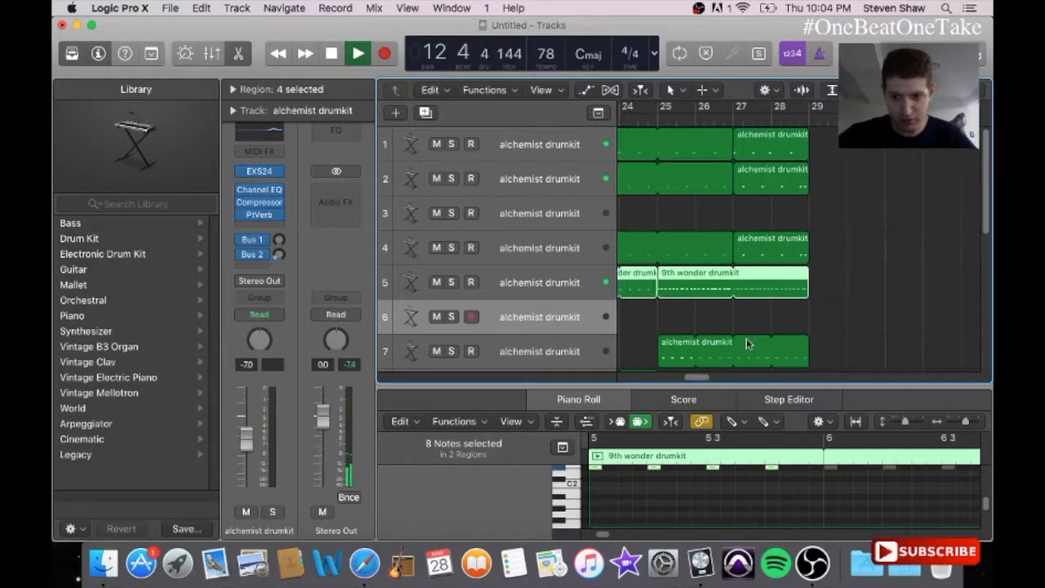
drag(828, 351, 512, 354)
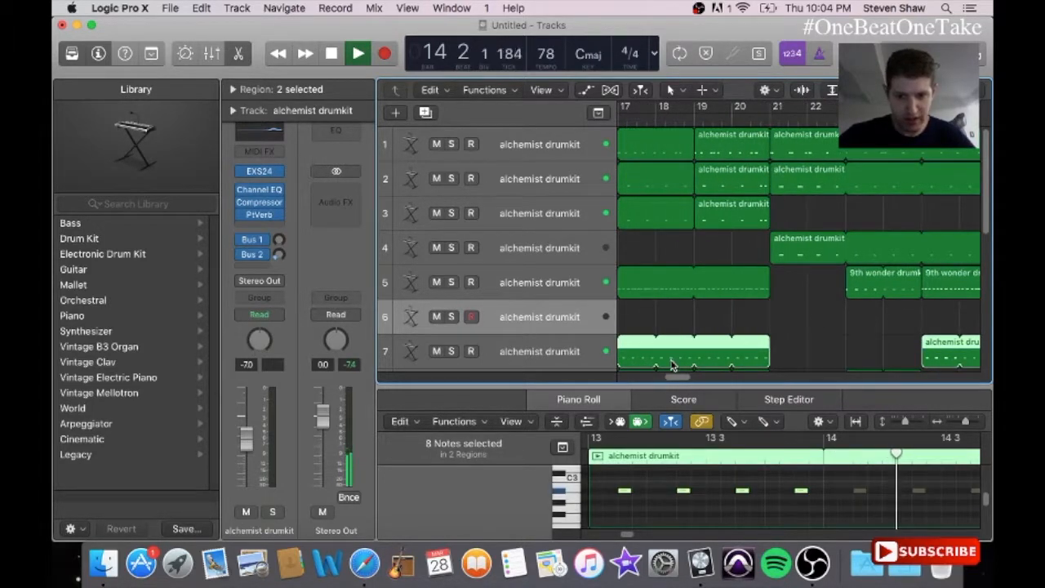
drag(672, 378, 657, 377)
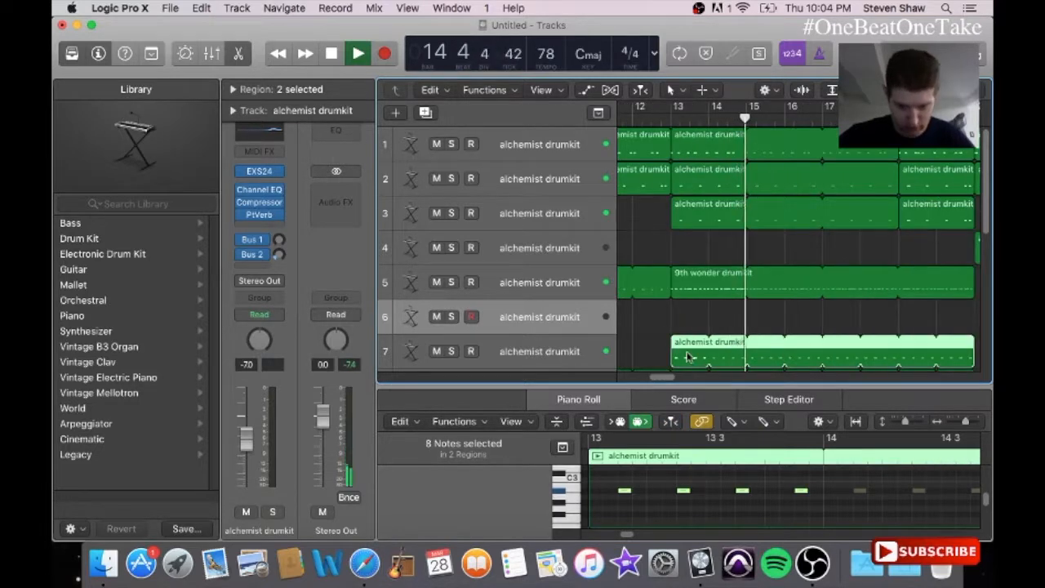
click(519, 351)
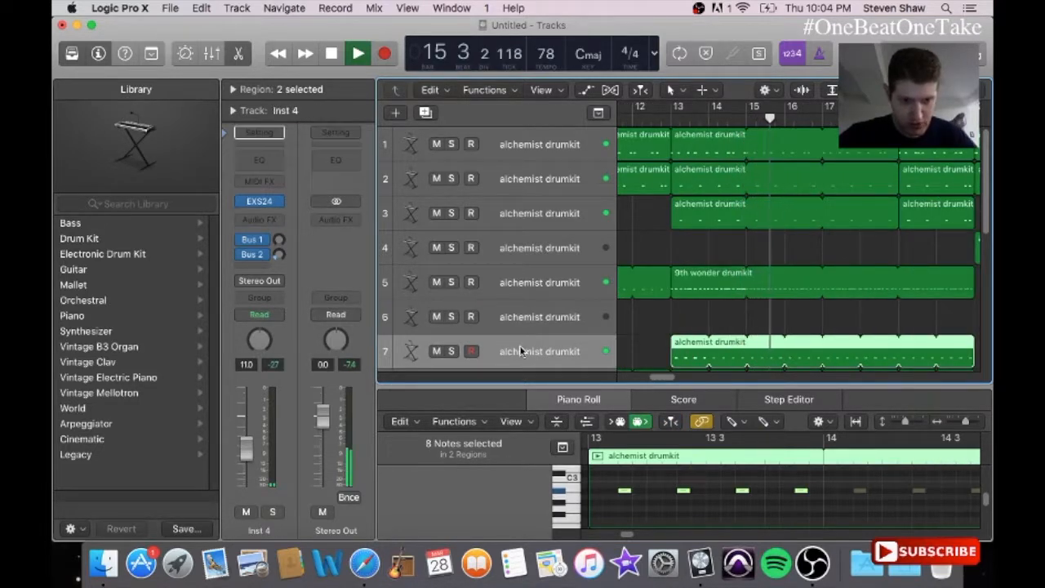
drag(686, 351, 674, 318)
- Switch the Channel EQ on the duplicated track 6 to the Vintage Hi Hat drum preset and close its window
click(544, 320)
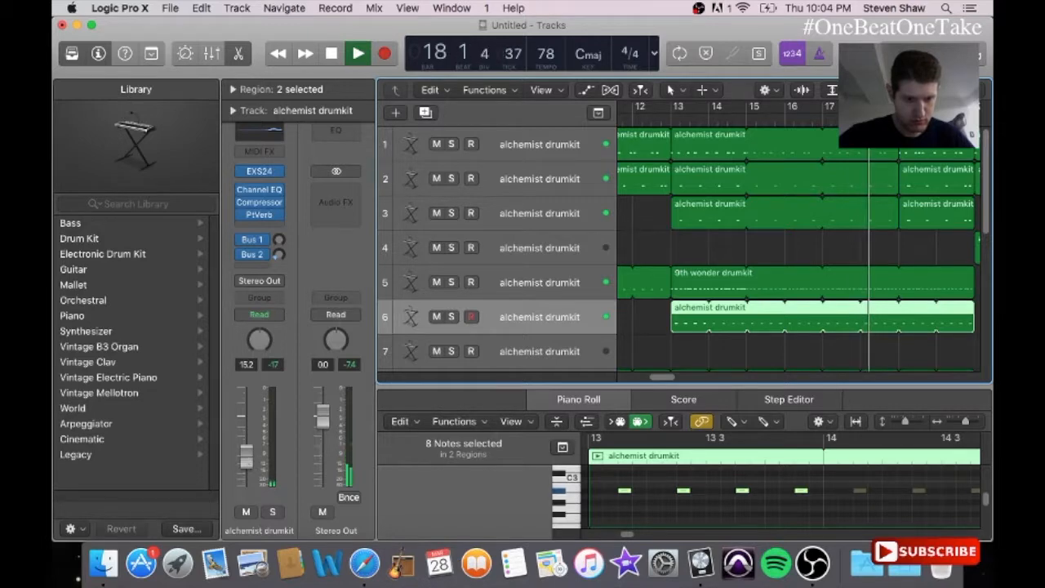
mouse_move(265, 220)
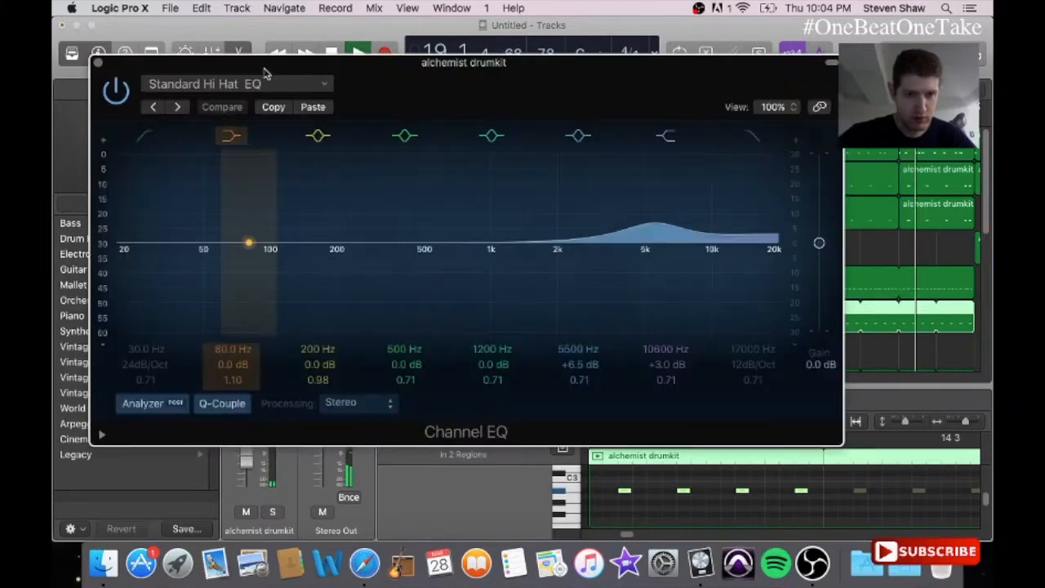
click(259, 83)
mouse_move(200, 309)
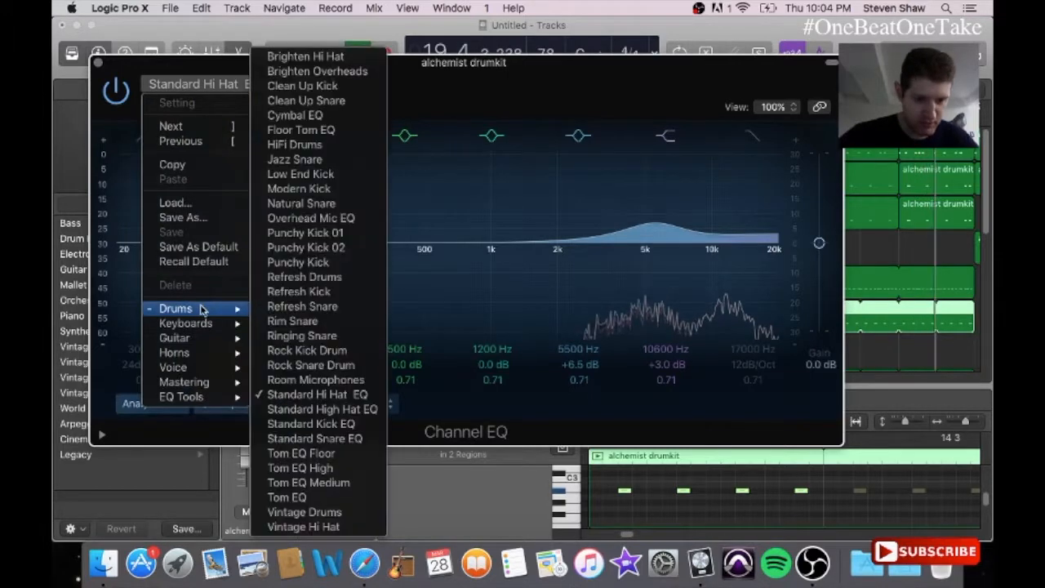
click(302, 527)
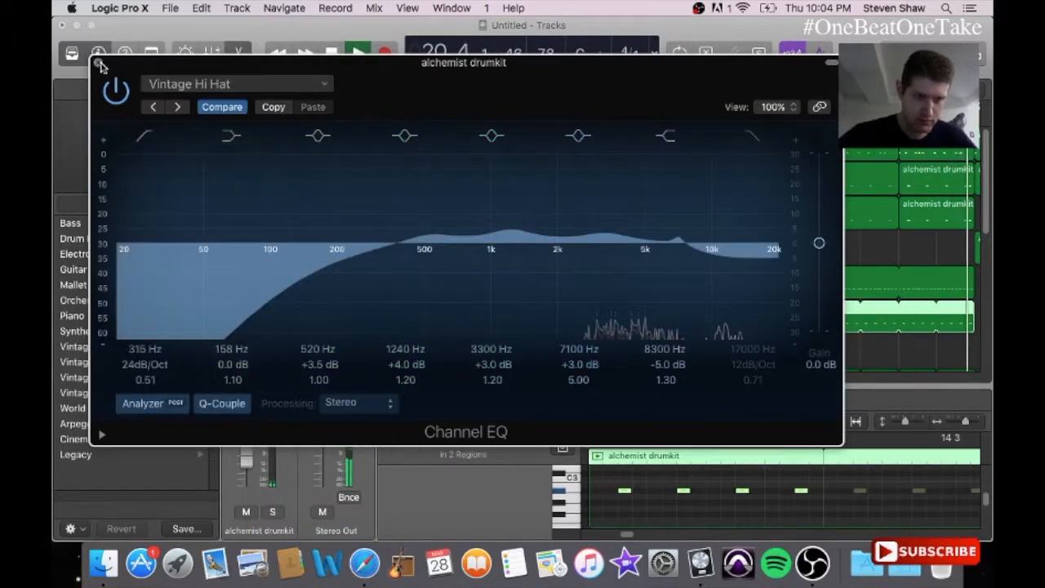
key(super+w)
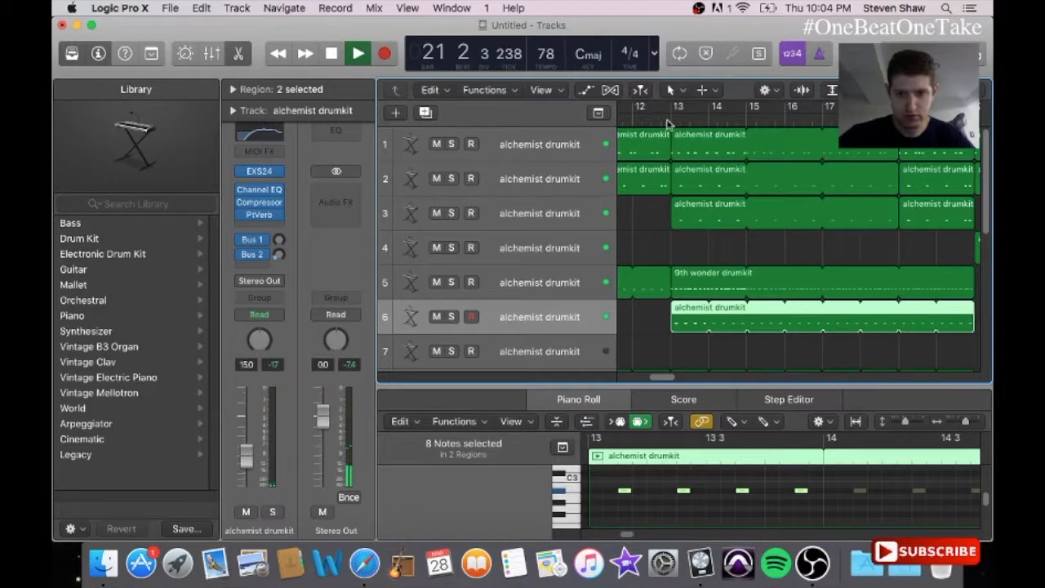
- Raise the four notes of track 2's region starting at bar 21 by one semitone to A1, and play from bar 21
drag(667, 377, 690, 381)
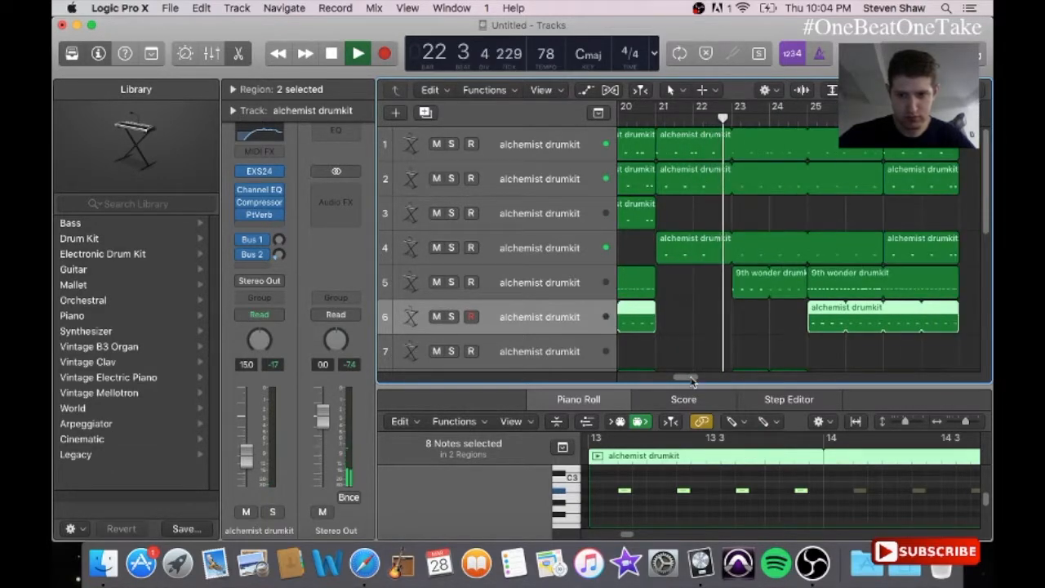
click(668, 185)
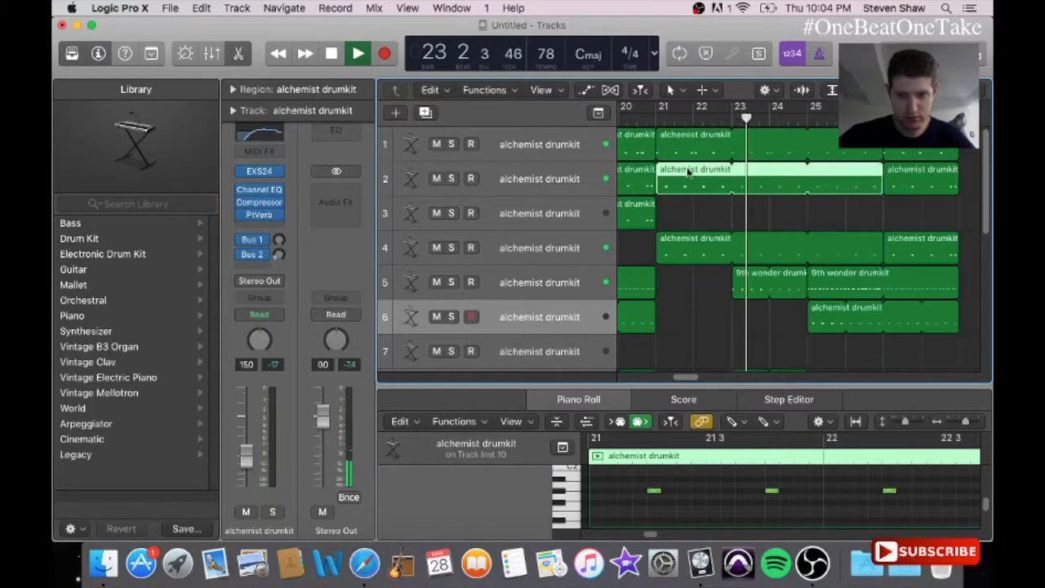
click(451, 7)
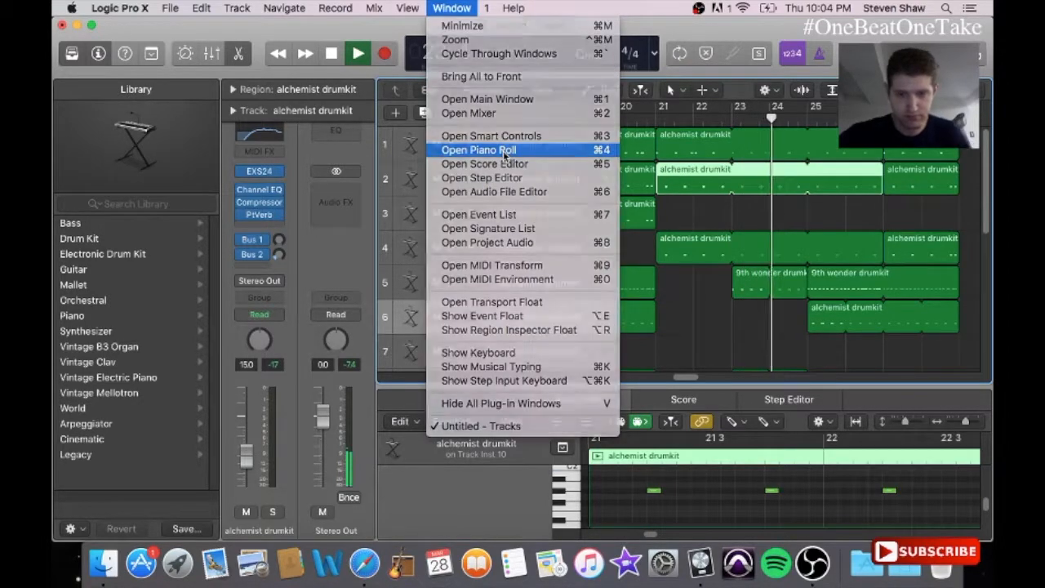
click(506, 152)
drag(328, 288, 744, 354)
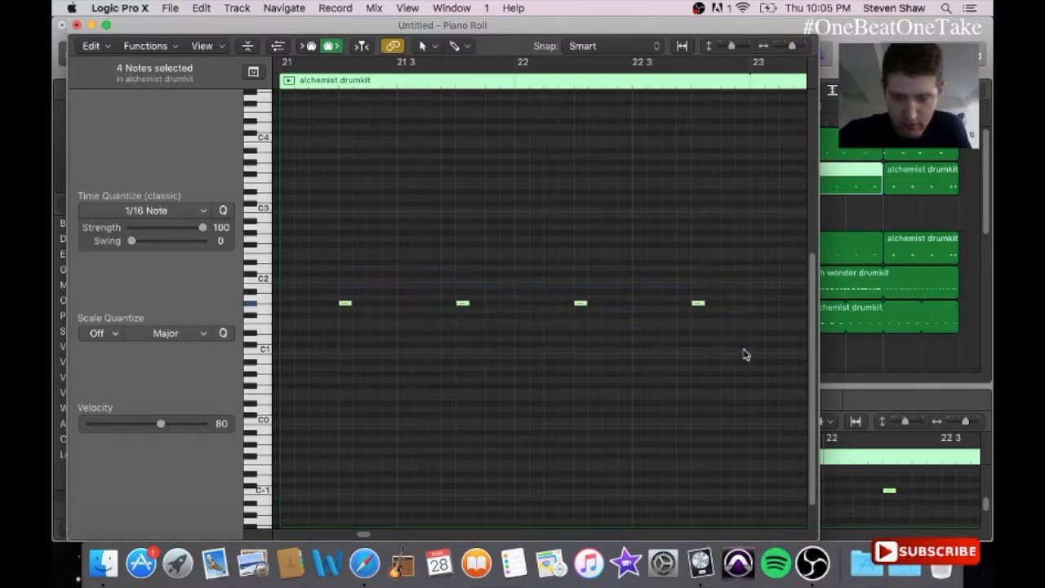
click(698, 305)
drag(699, 304, 698, 297)
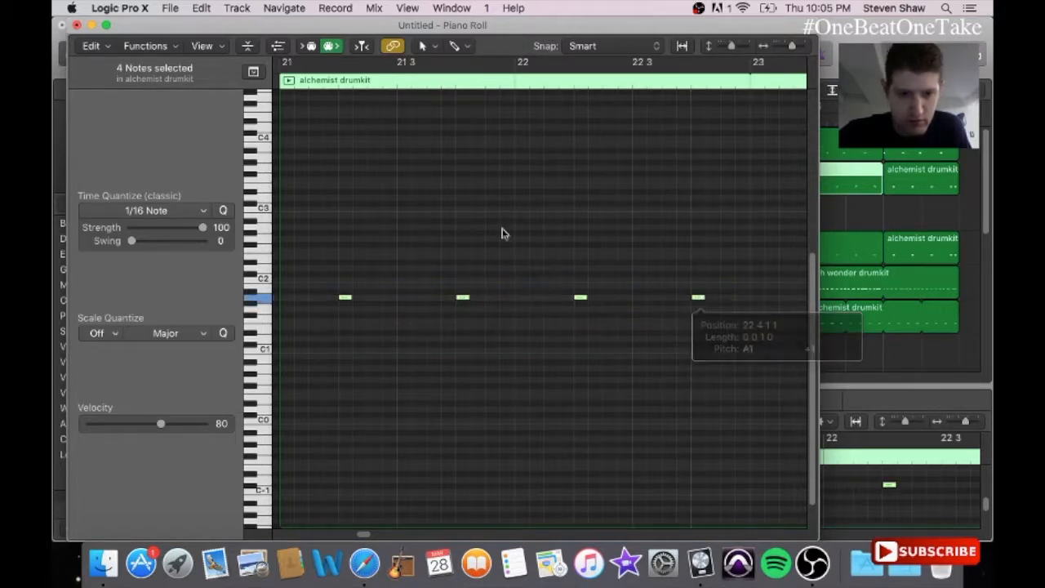
click(279, 75)
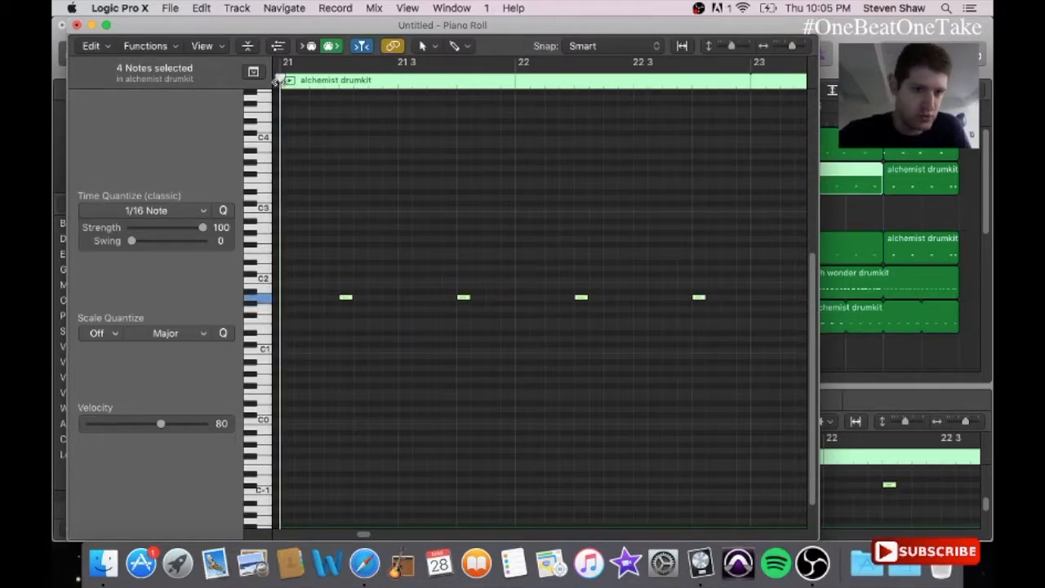
click(76, 25)
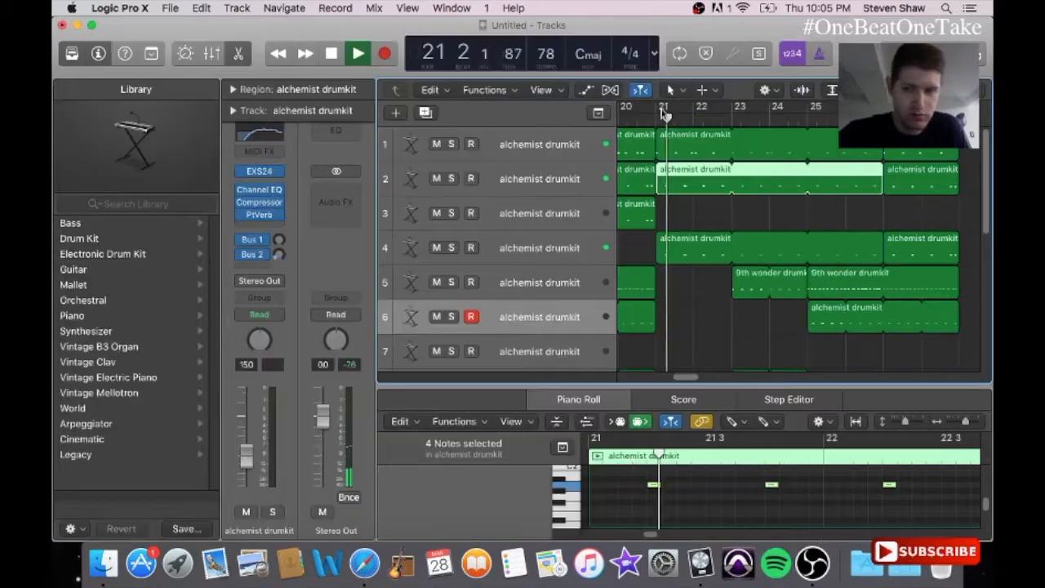
- Raise all nine notes of track 2's last region, starting at bar 27, by one semitone in the Piano Roll
click(891, 183)
click(451, 8)
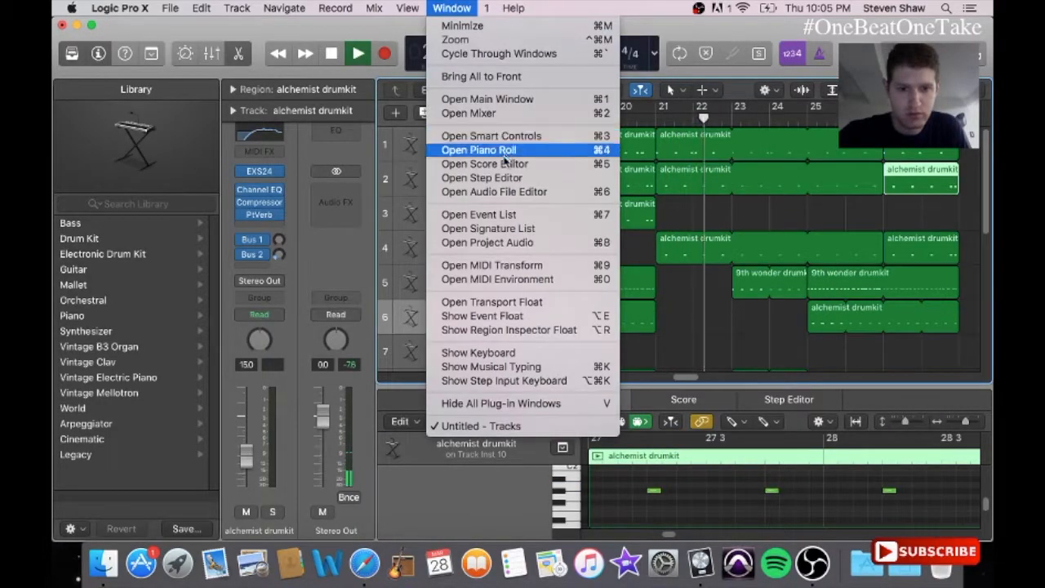
click(479, 150)
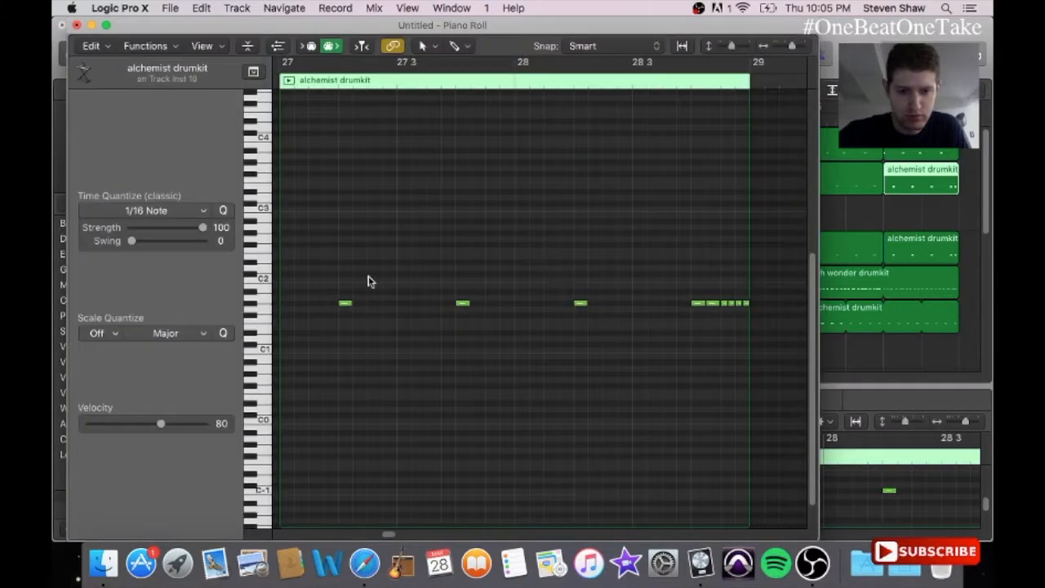
drag(336, 288, 749, 356)
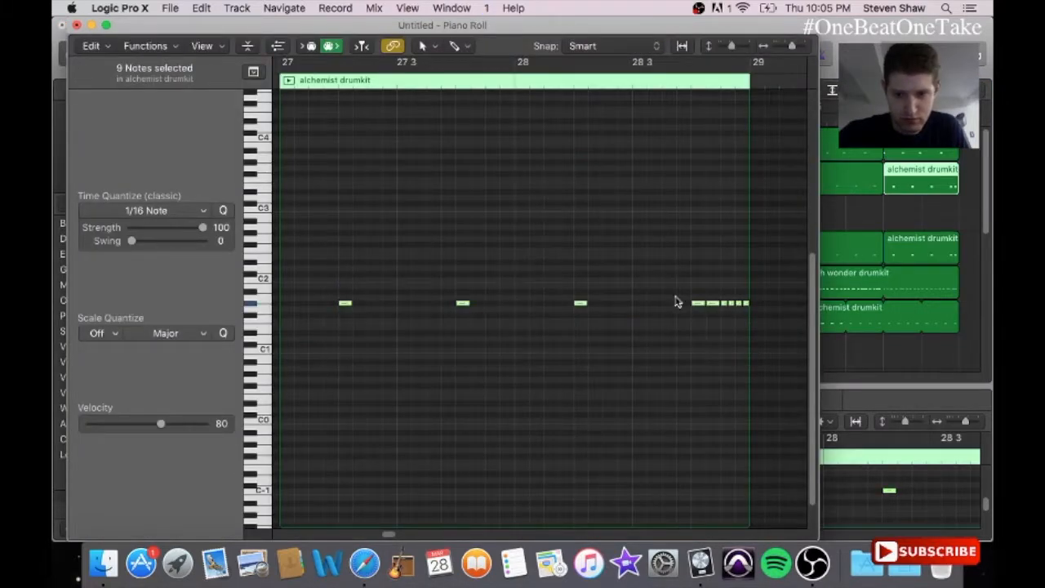
drag(698, 305, 698, 300)
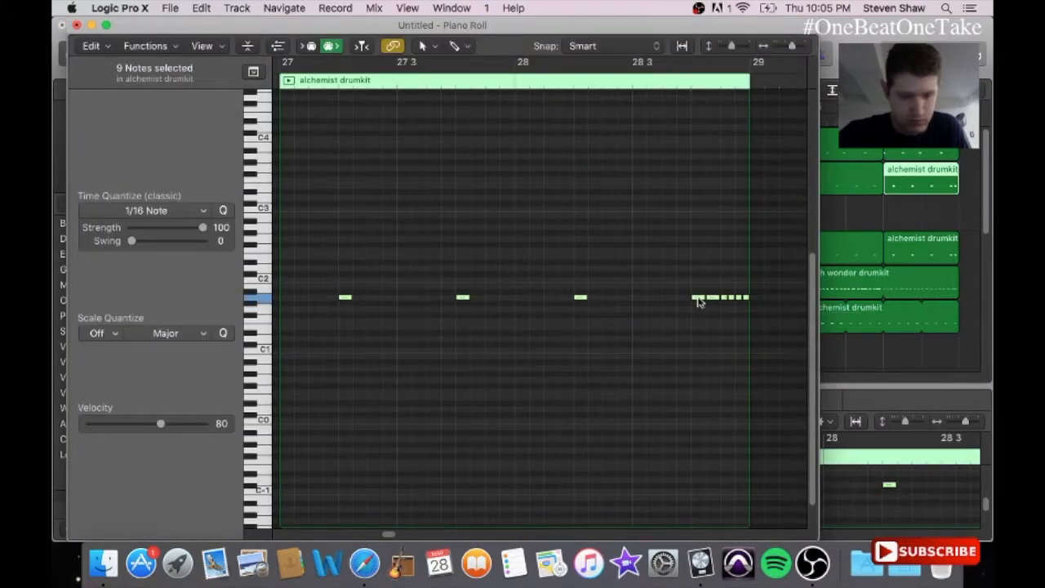
click(77, 25)
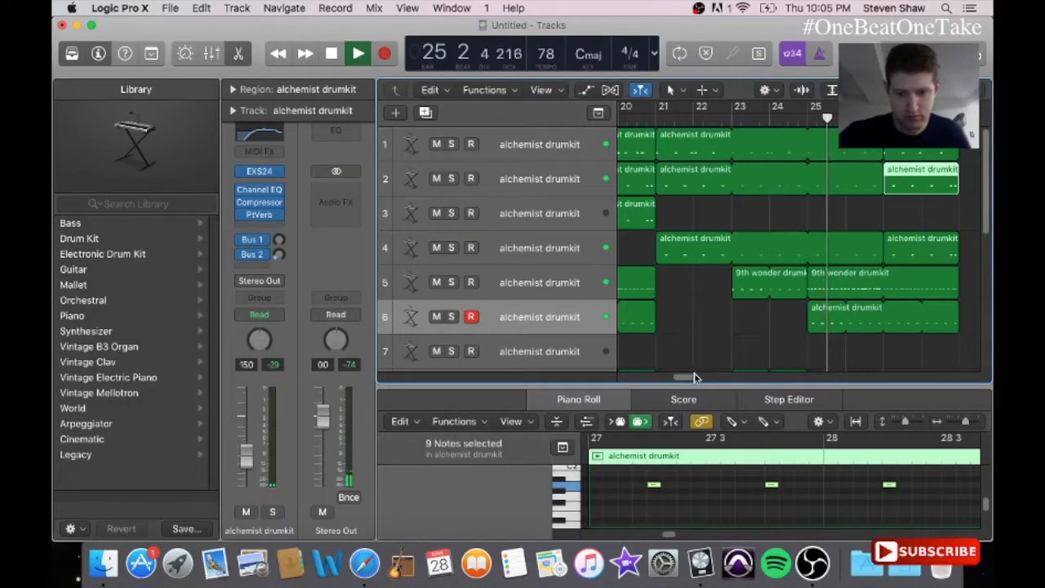
- Set the volume of alchemist drumkit track 6 to about -14 dB
drag(700, 377, 688, 378)
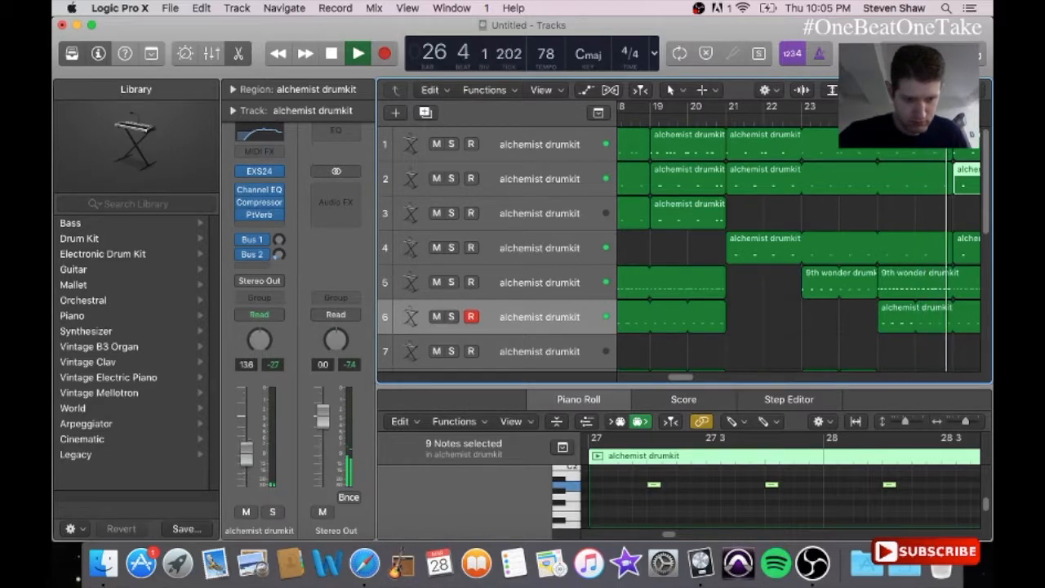
drag(249, 445, 248, 446)
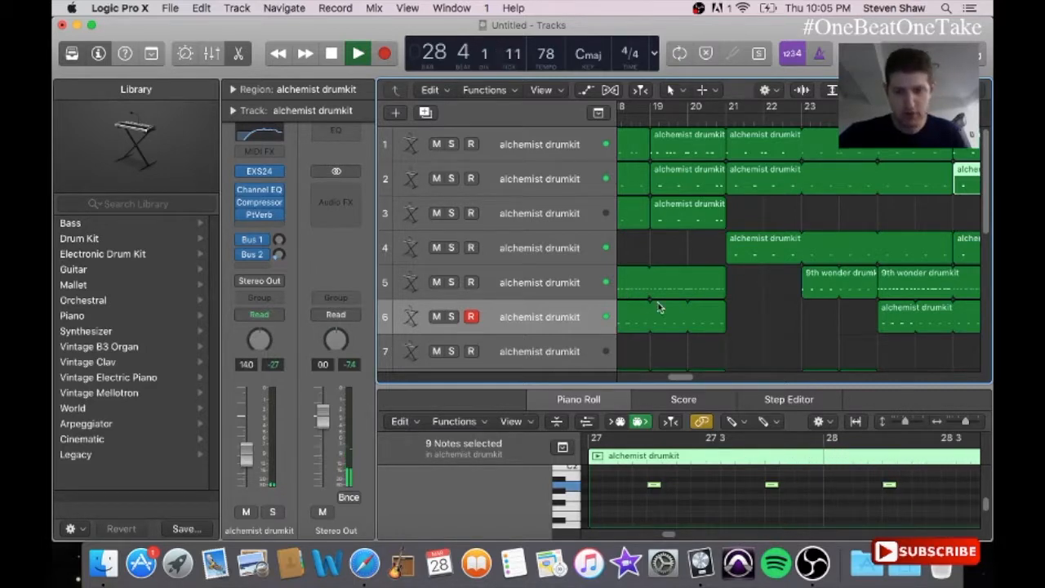
- Delete the empty alchemist drumkit track 7 below the duplicated track
drag(683, 378, 639, 378)
drag(988, 214, 988, 249)
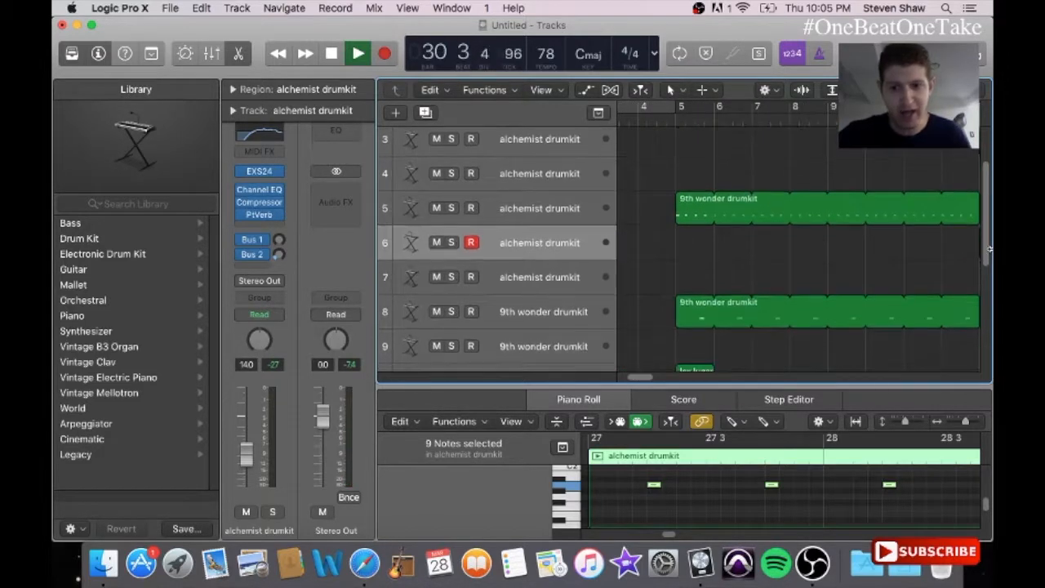
mouse_move(644, 383)
mouse_down()
mouse_move(702, 388)
mouse_move(630, 391)
mouse_up()
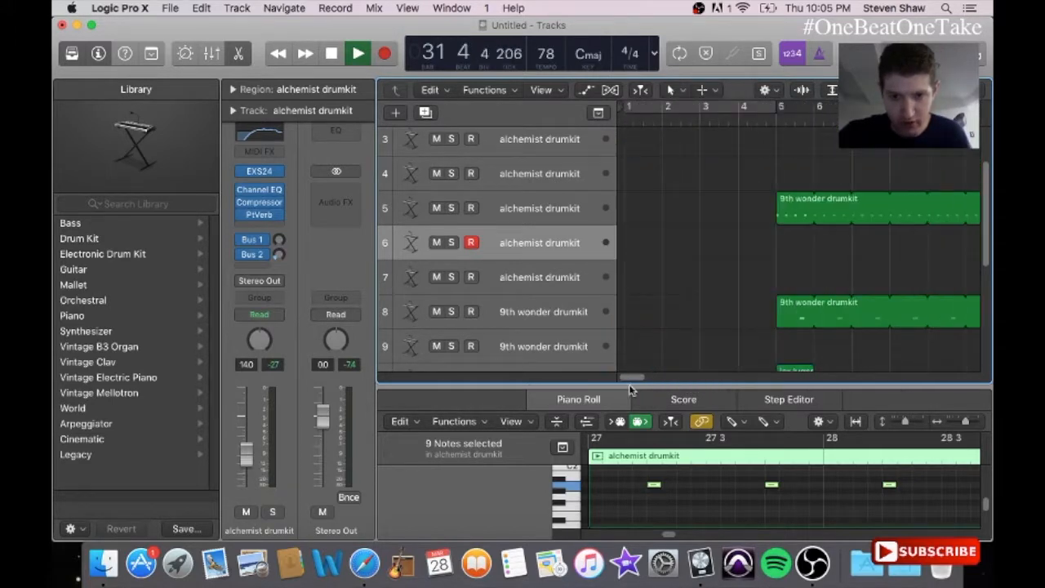
click(554, 285)
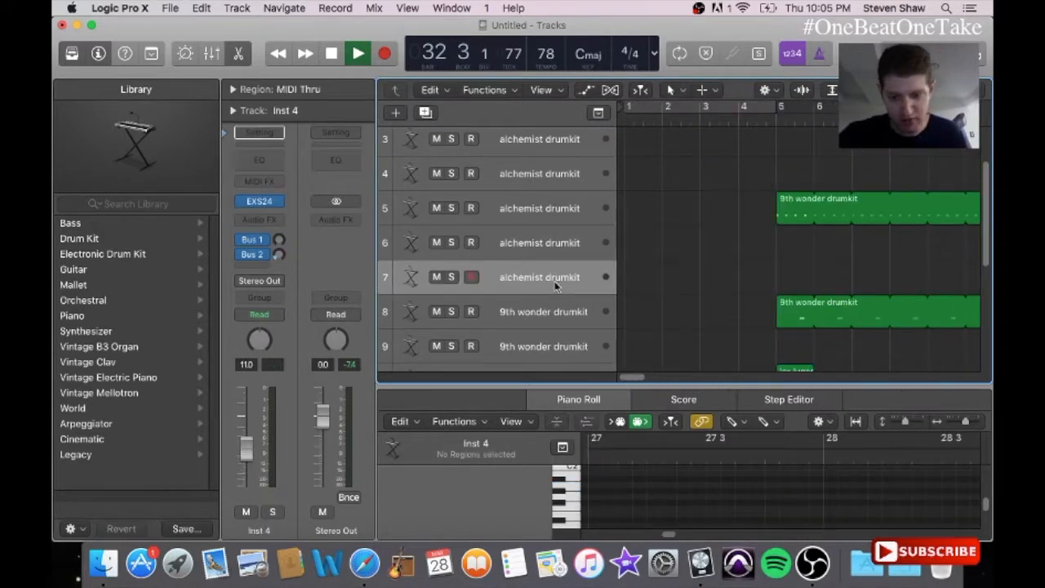
key(super+BackSpace)
- Add a Channel EQ with the Standard High Hat EQ drum preset to 9th wonder drumkit track 7 and close its window
mouse_move(628, 381)
mouse_down()
mouse_move(683, 387)
mouse_move(632, 385)
mouse_up()
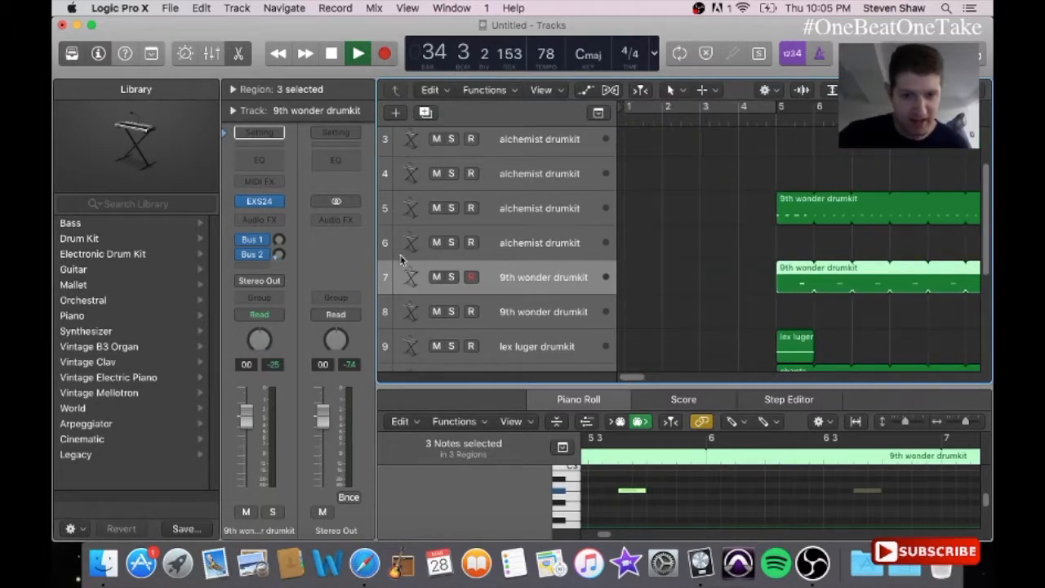
click(268, 225)
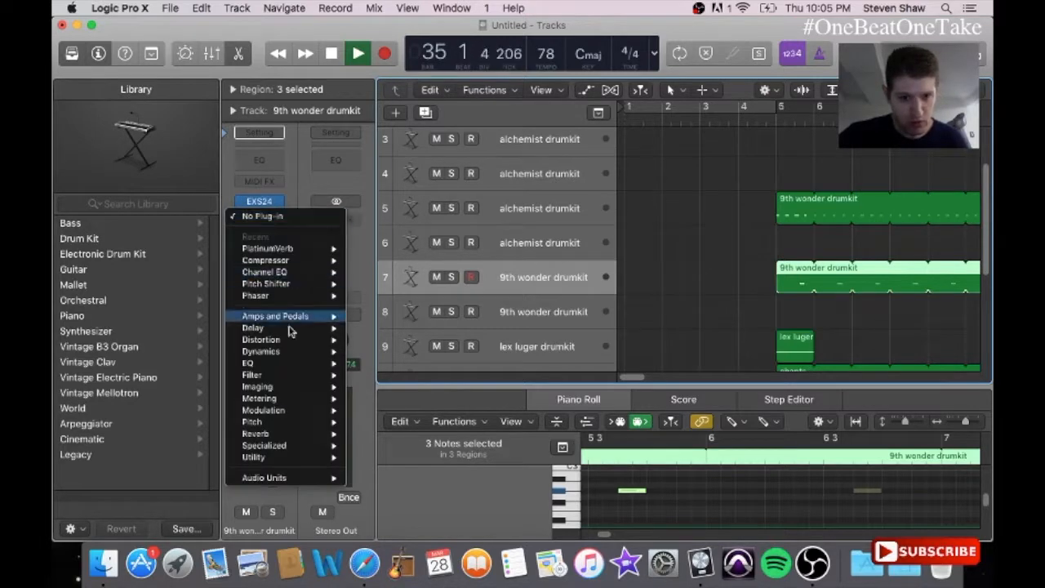
mouse_move(285, 363)
click(387, 362)
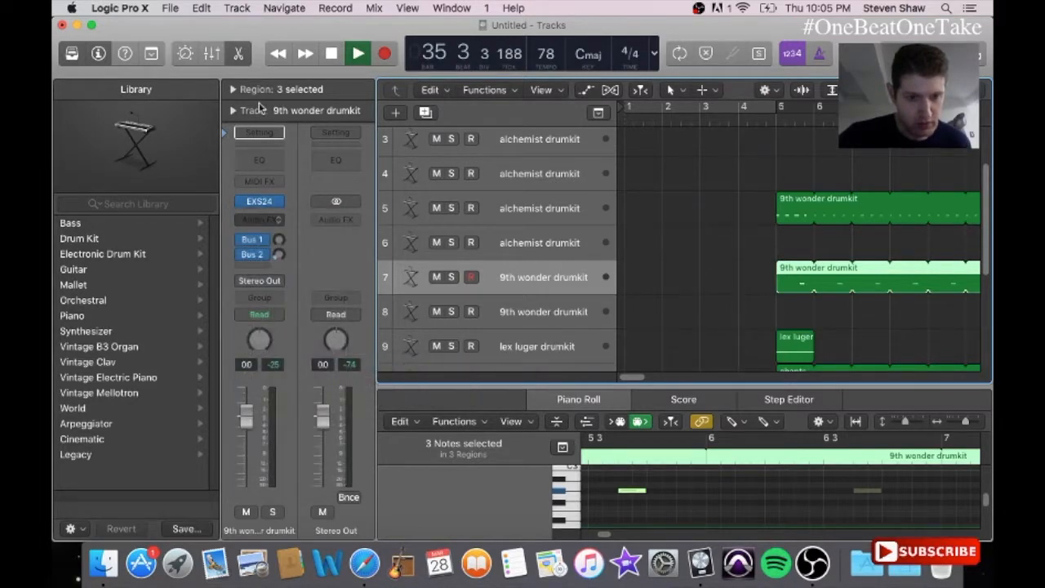
click(242, 85)
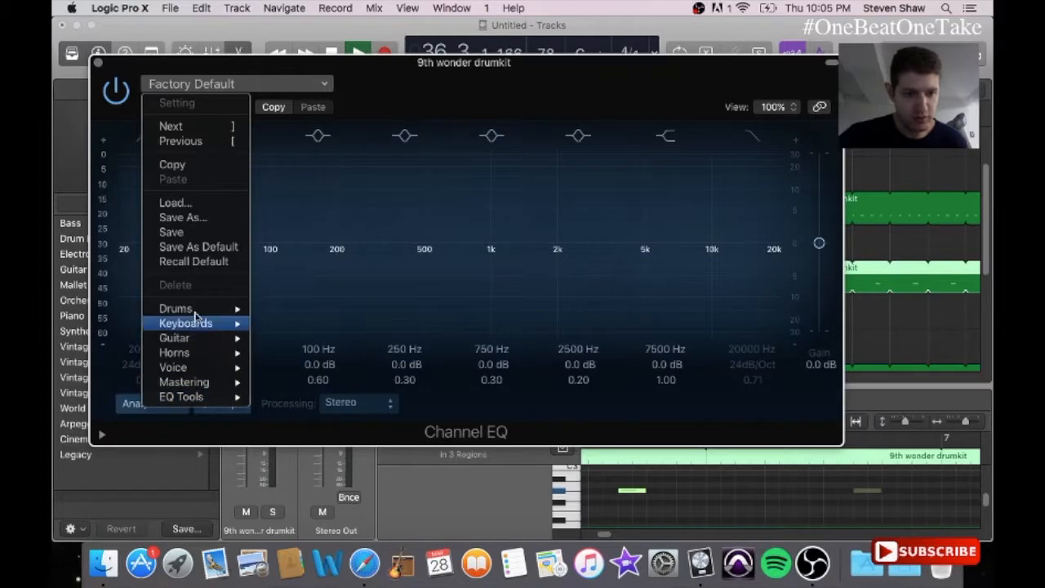
mouse_move(196, 308)
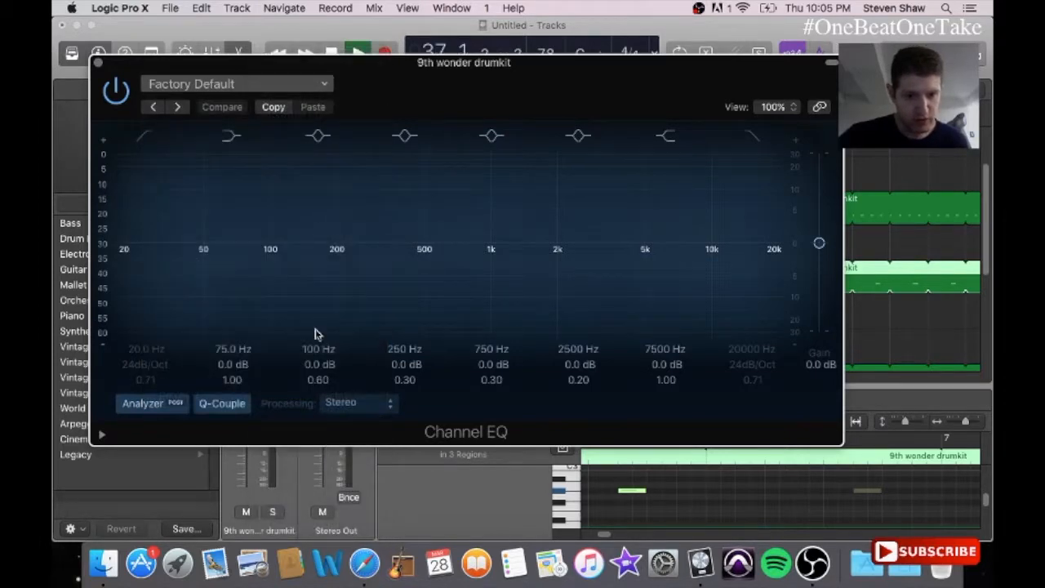
click(367, 410)
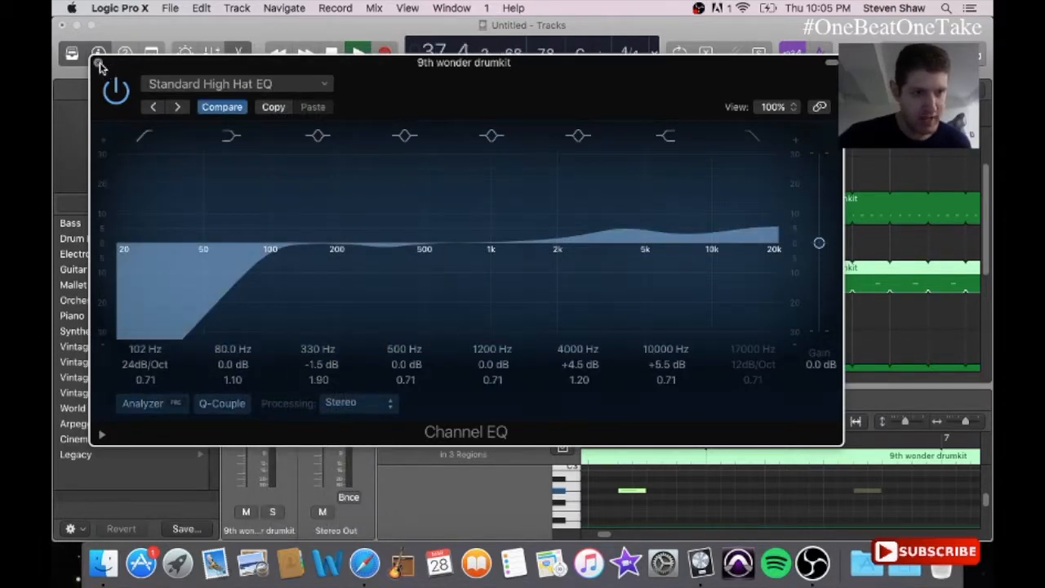
key(super+w)
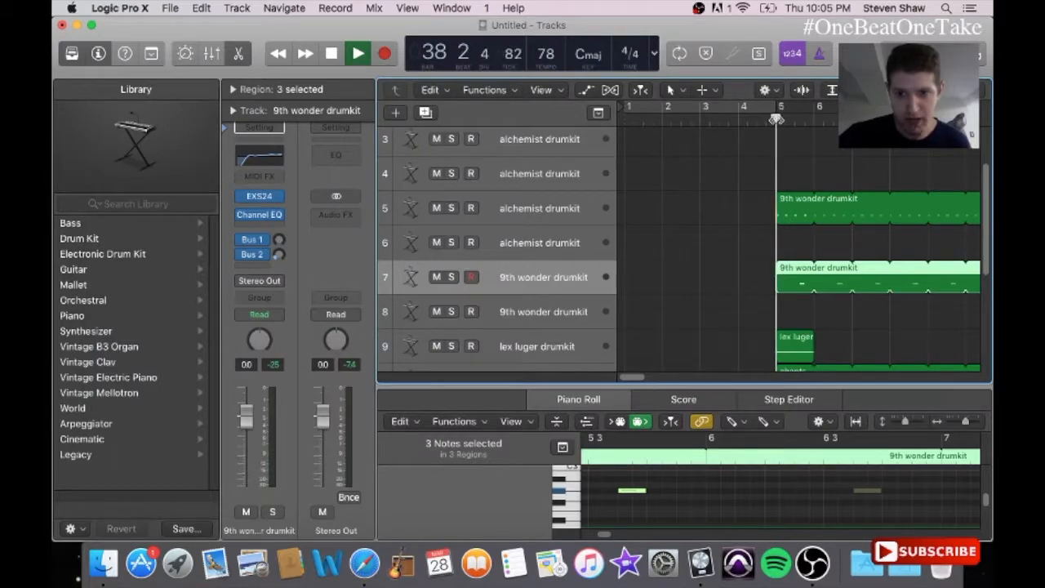
- Play from bar 5, add a Compressor with the VCA Soft Kit drum preset to track 7, and close its window
click(775, 120)
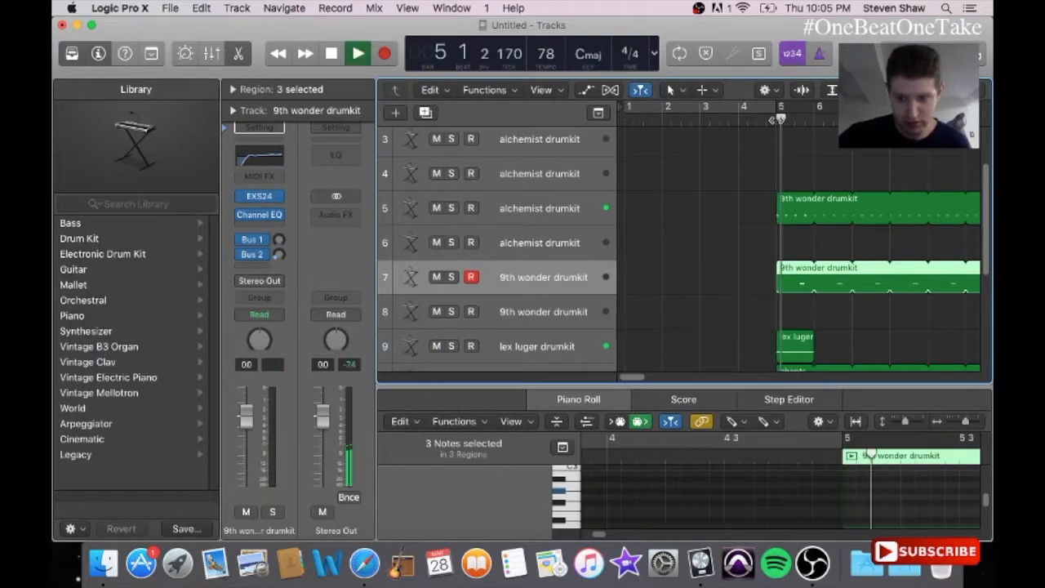
click(265, 215)
mouse_move(276, 371)
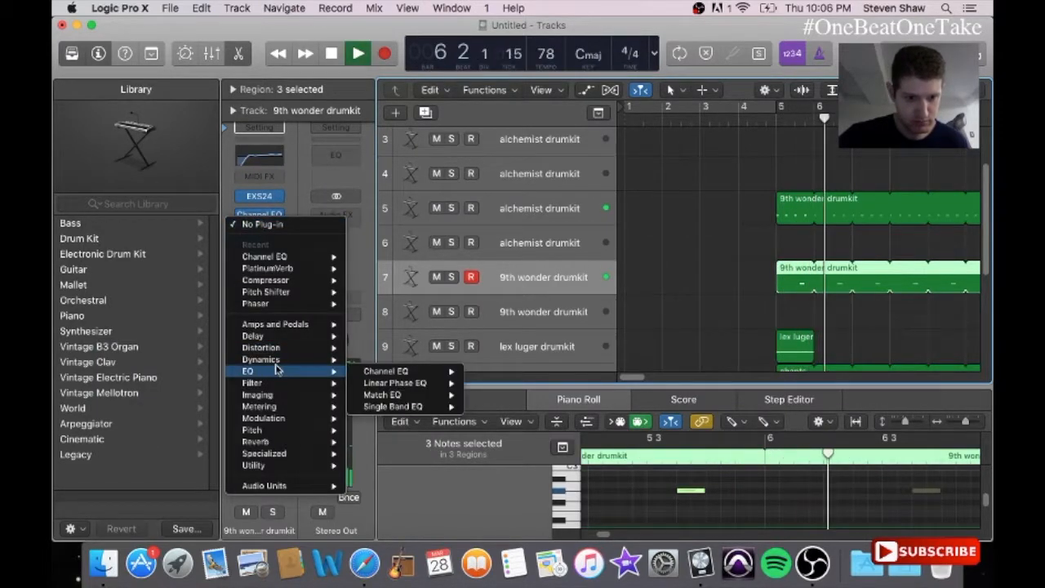
click(377, 371)
click(192, 83)
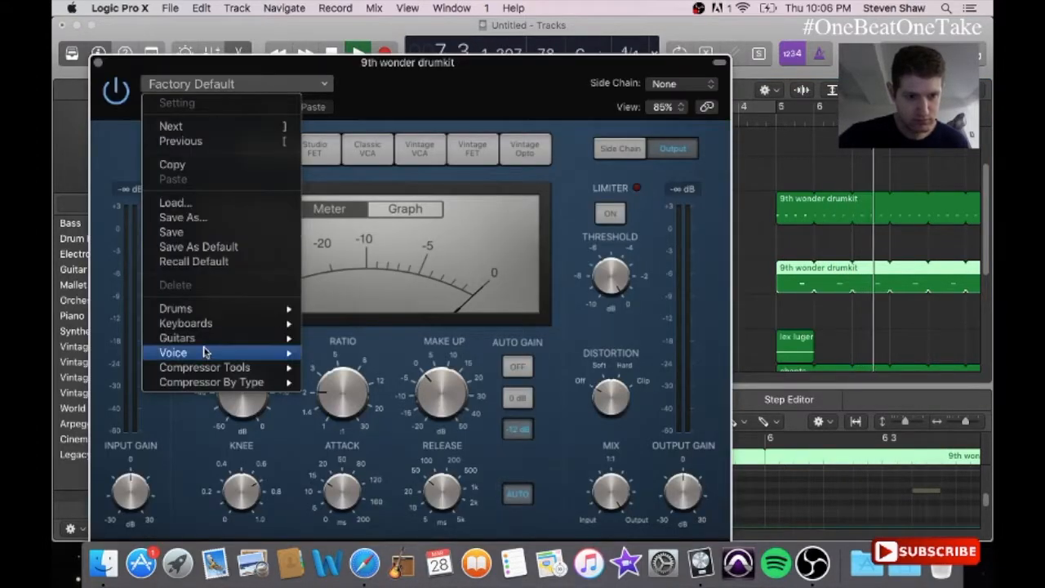
mouse_move(176, 307)
click(337, 513)
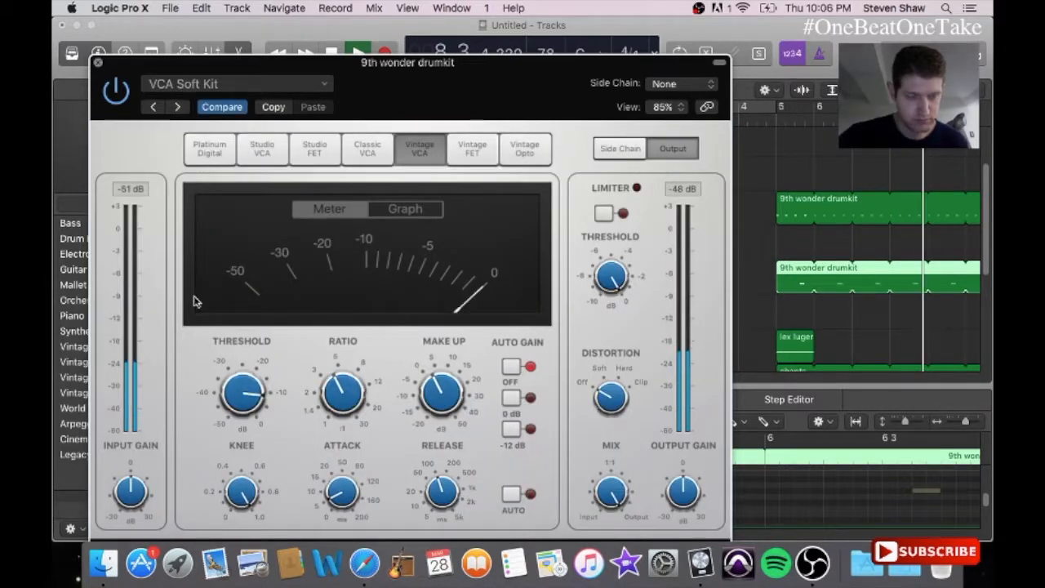
key(super+w)
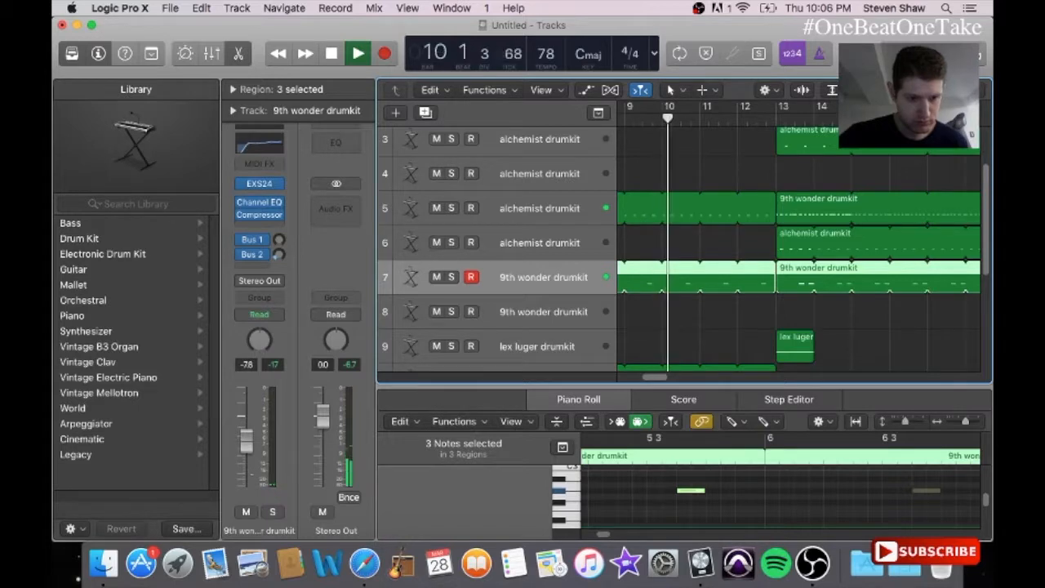
- Add a PlatinumVerb reverb with the Low Soft Reverb preset to 9th wonder drumkit track 7 and close its window
click(258, 226)
mouse_move(262, 441)
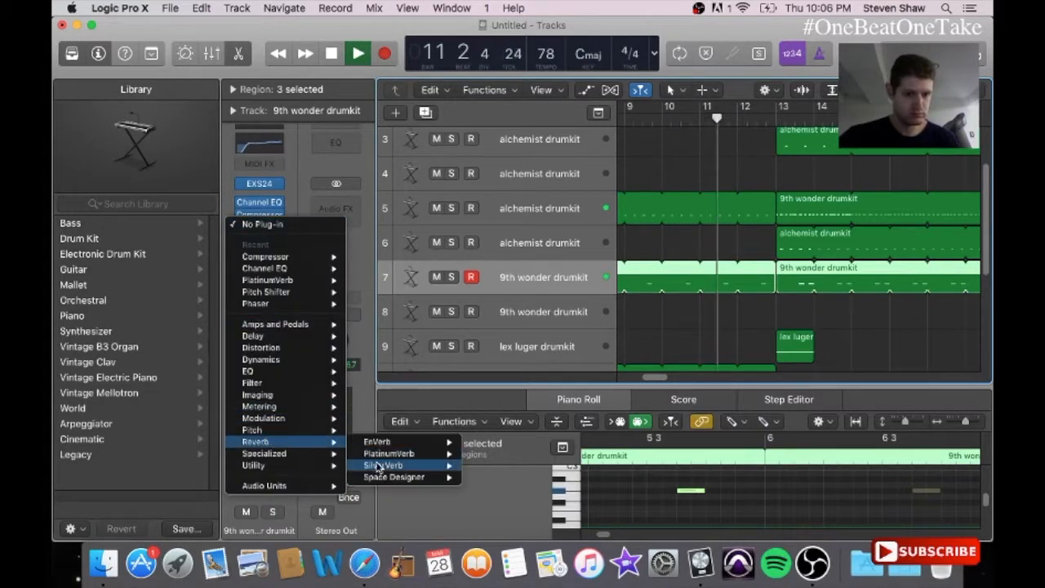
click(388, 453)
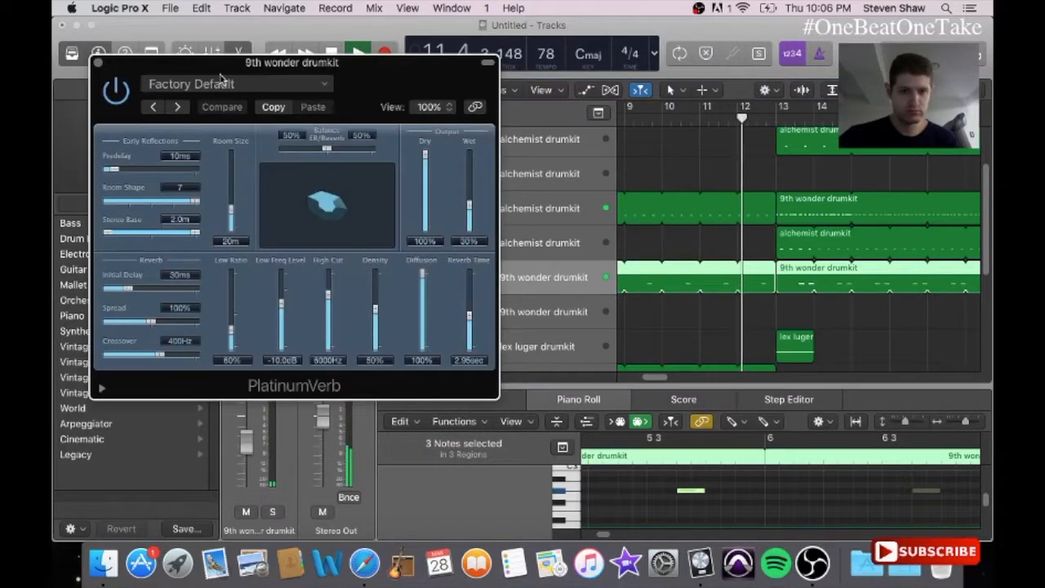
click(221, 81)
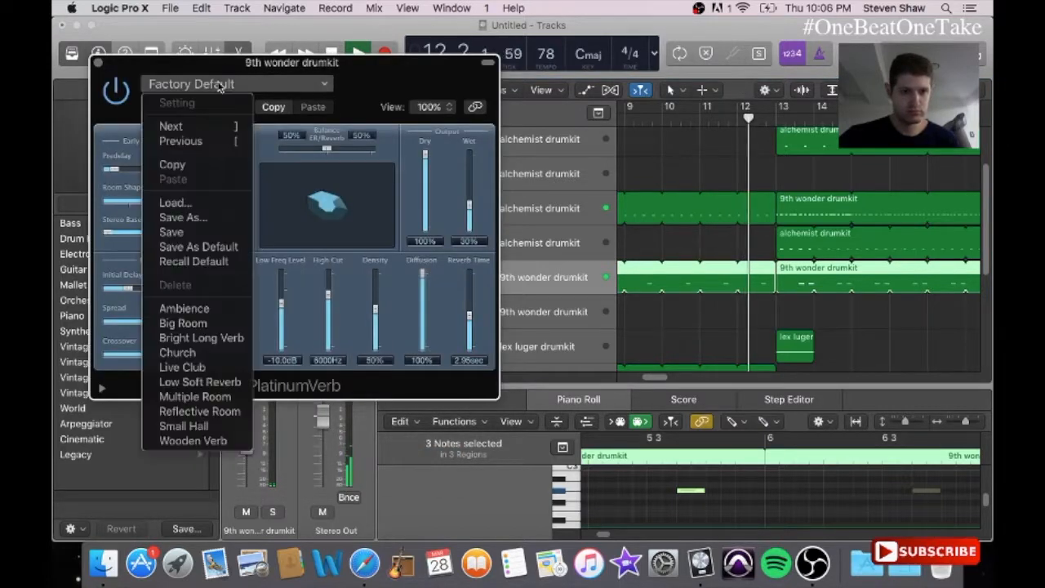
click(200, 382)
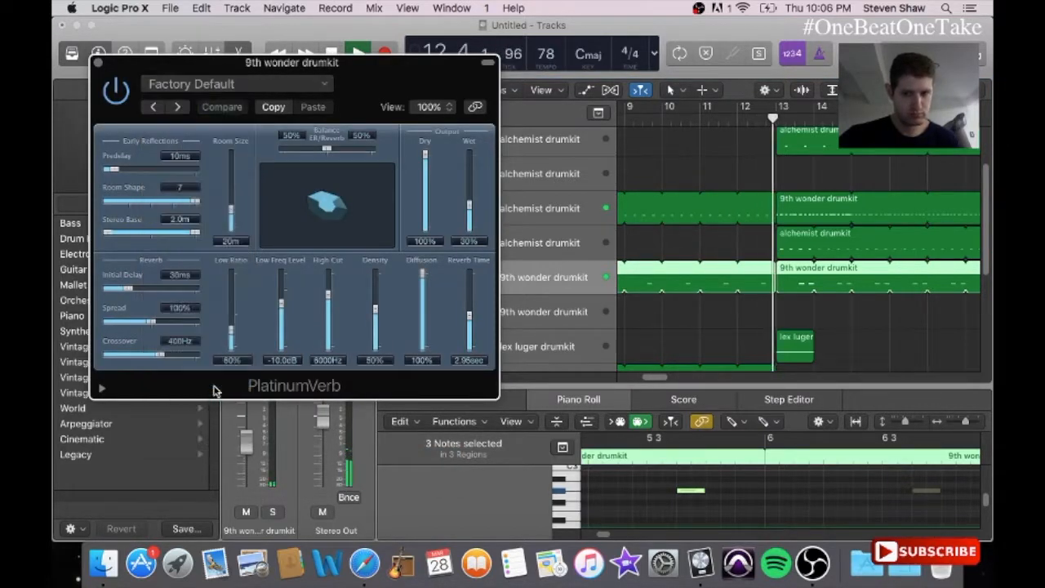
click(96, 64)
- Raise the computer's output volume while the arrangement plays
key(XF86AudioRaiseVolume)
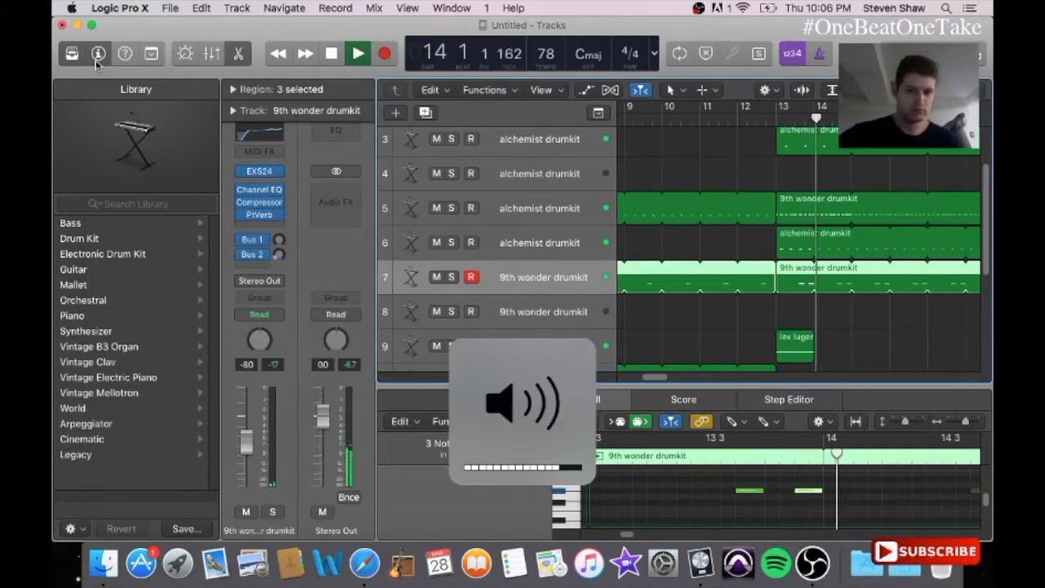
key(XF86AudioRaiseVolume)
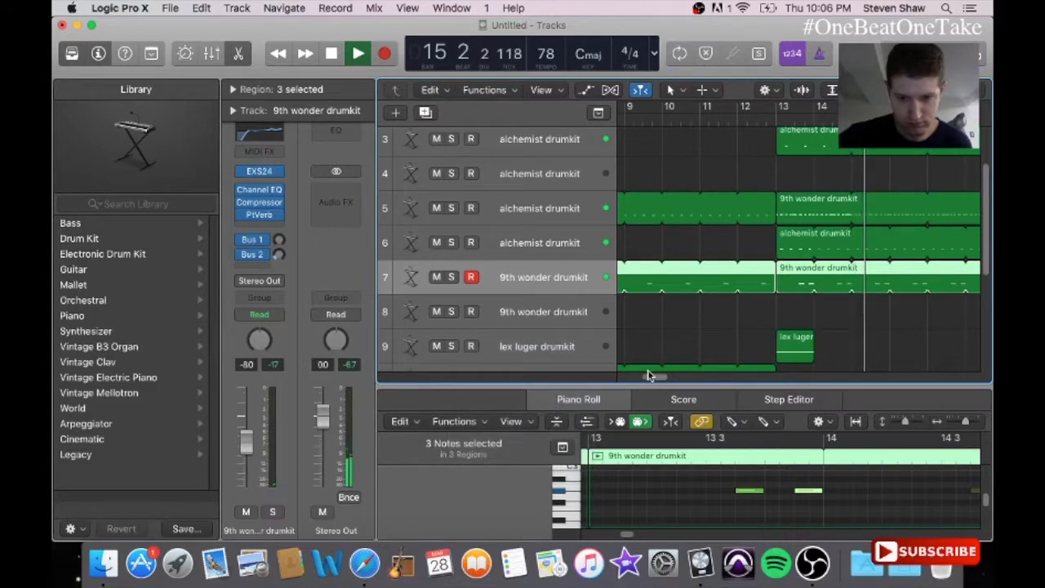
- Delete the empty 9th wonder drumkit track 8
drag(656, 379, 630, 382)
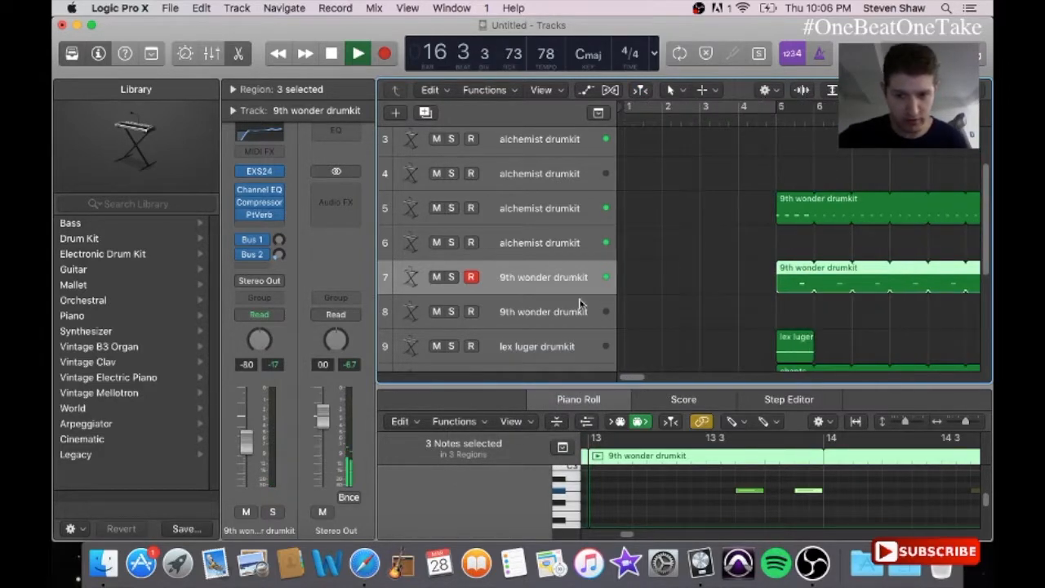
click(544, 311)
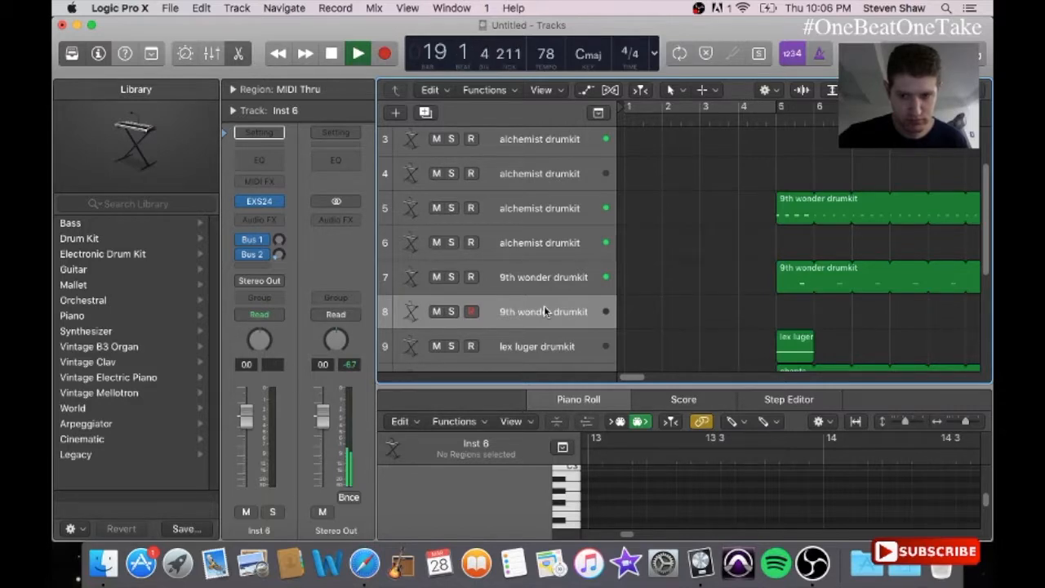
key(super+BackSpace)
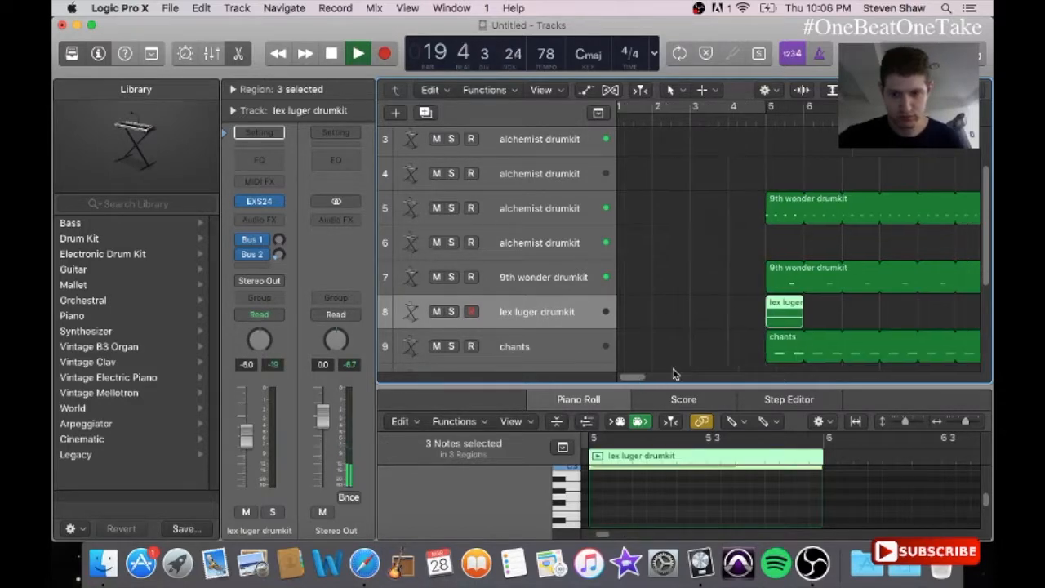
- Open track 3's alchemist drumkit region at bar 19 in a separate Piano Roll, raise all its notes to C2, and close the window
drag(645, 377, 683, 377)
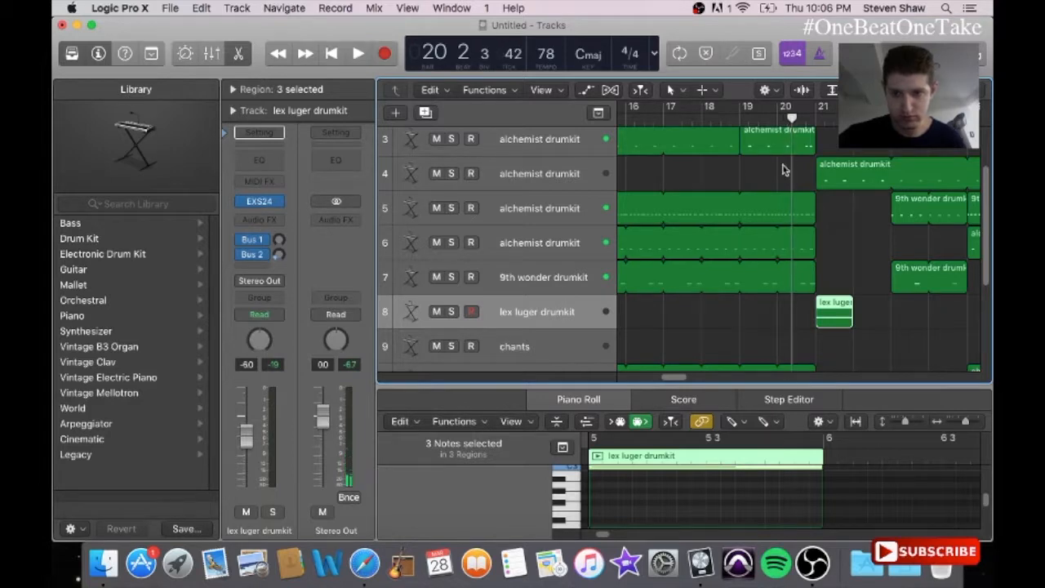
click(789, 146)
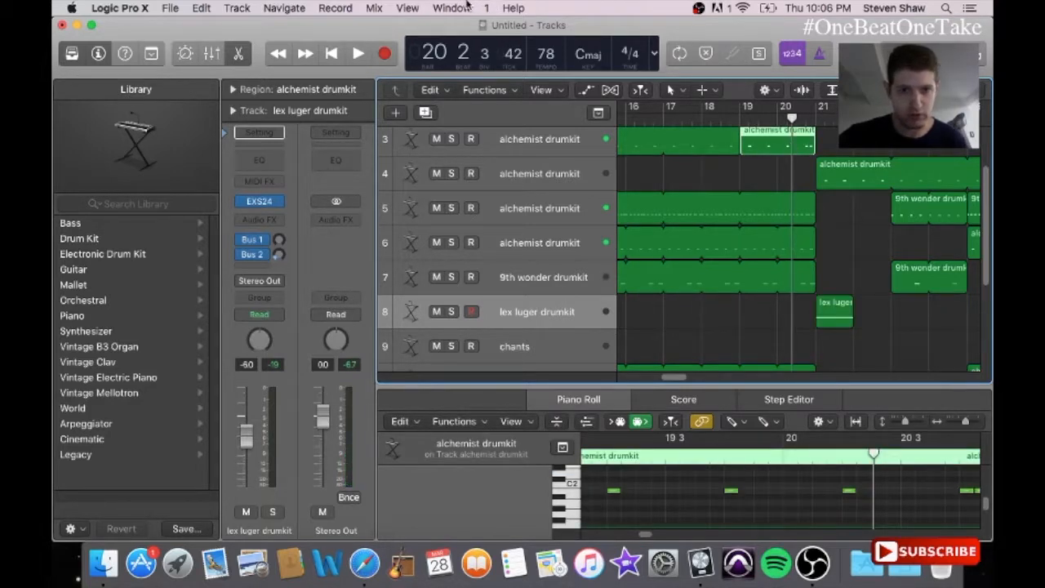
click(461, 7)
click(505, 153)
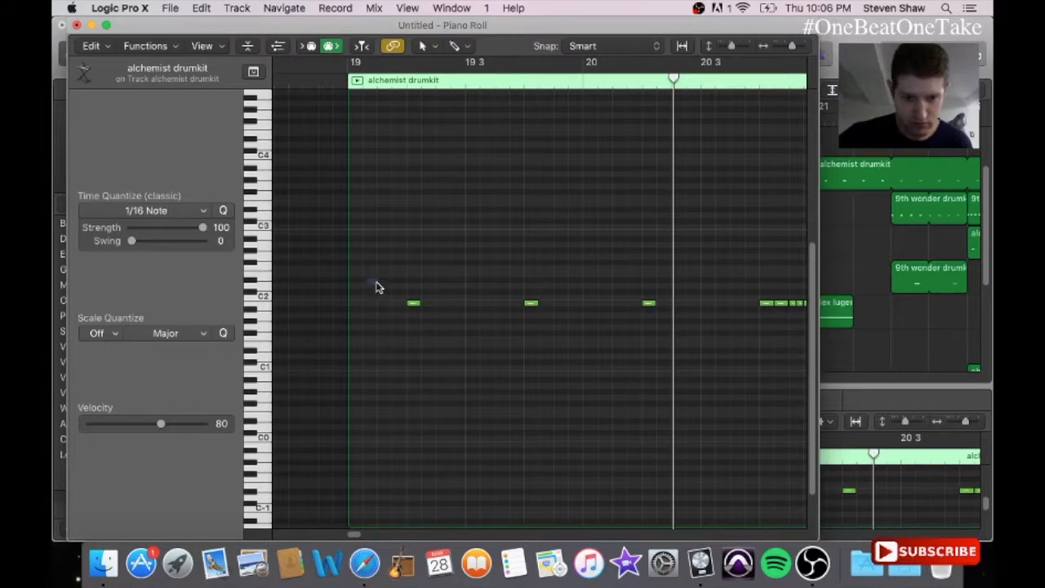
drag(367, 279, 823, 374)
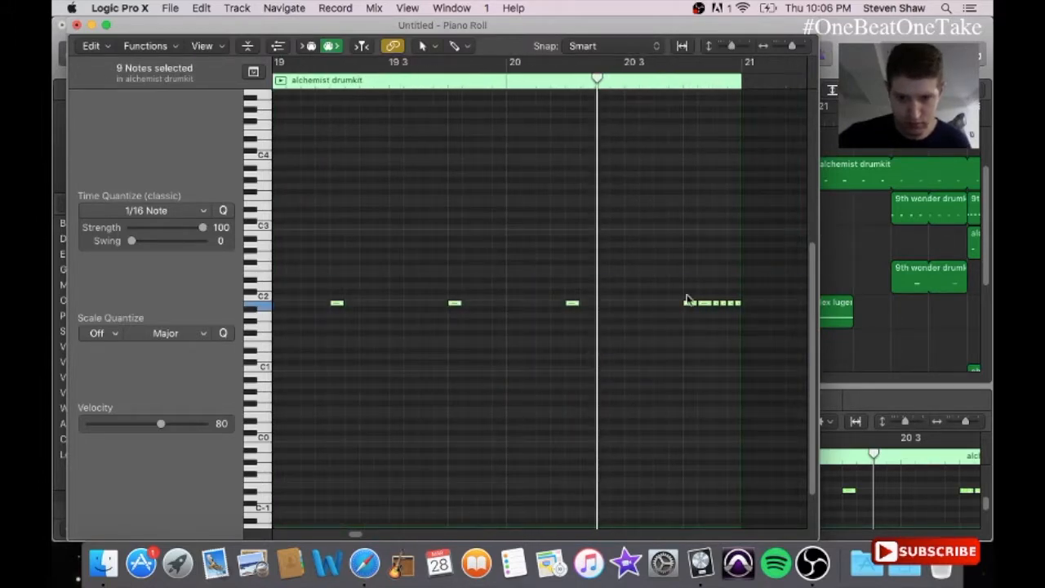
drag(690, 306, 690, 298)
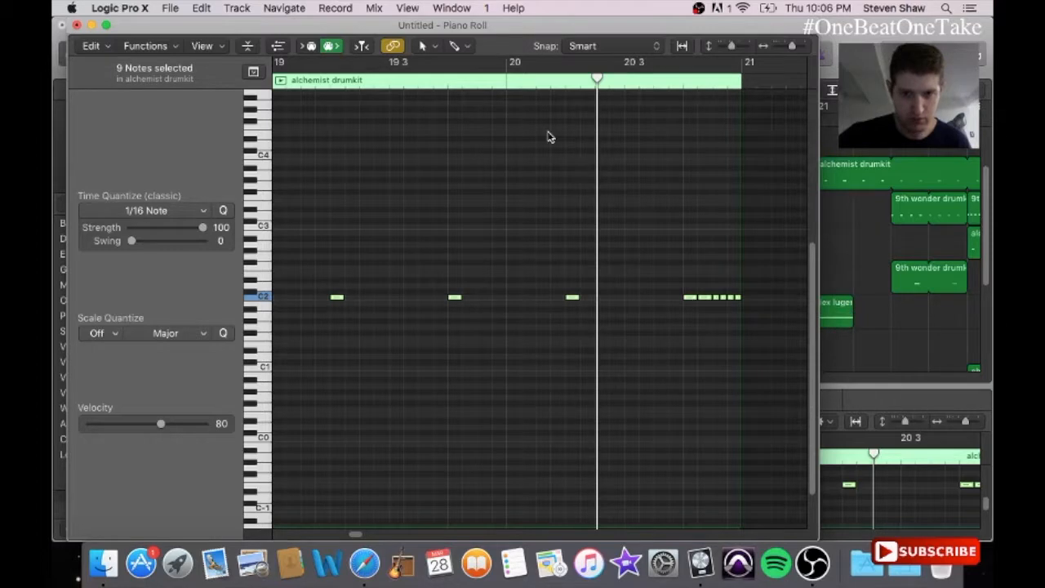
click(76, 25)
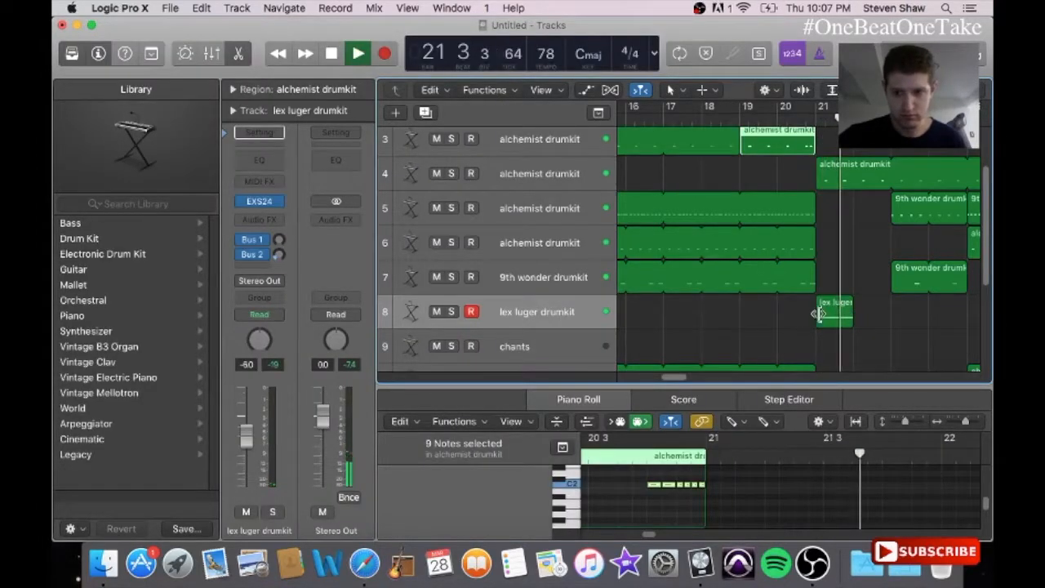
- Check the note pitch in track 3's alchemist drumkit region starting at bar 13
drag(678, 378, 669, 373)
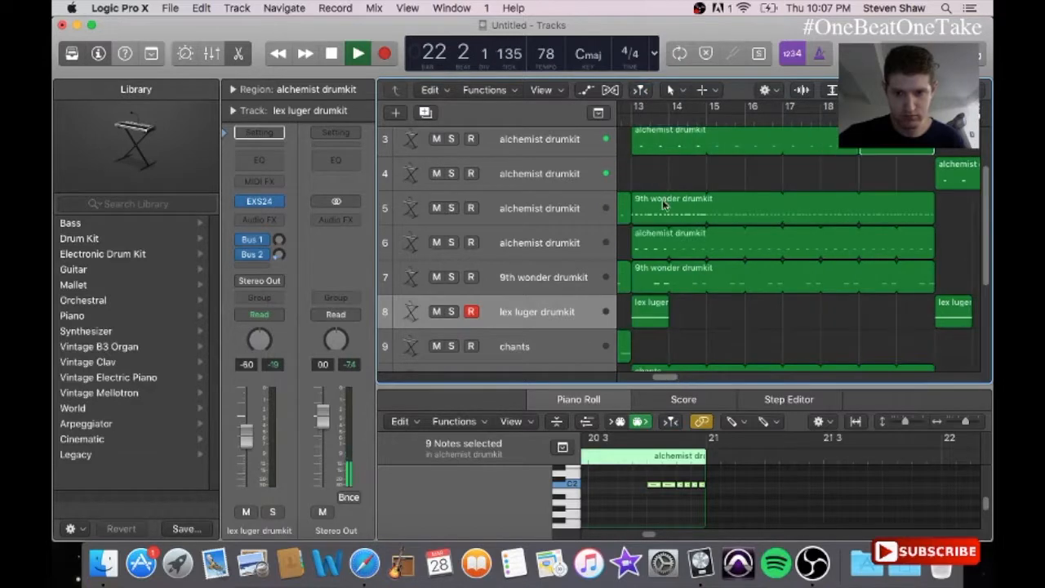
click(672, 147)
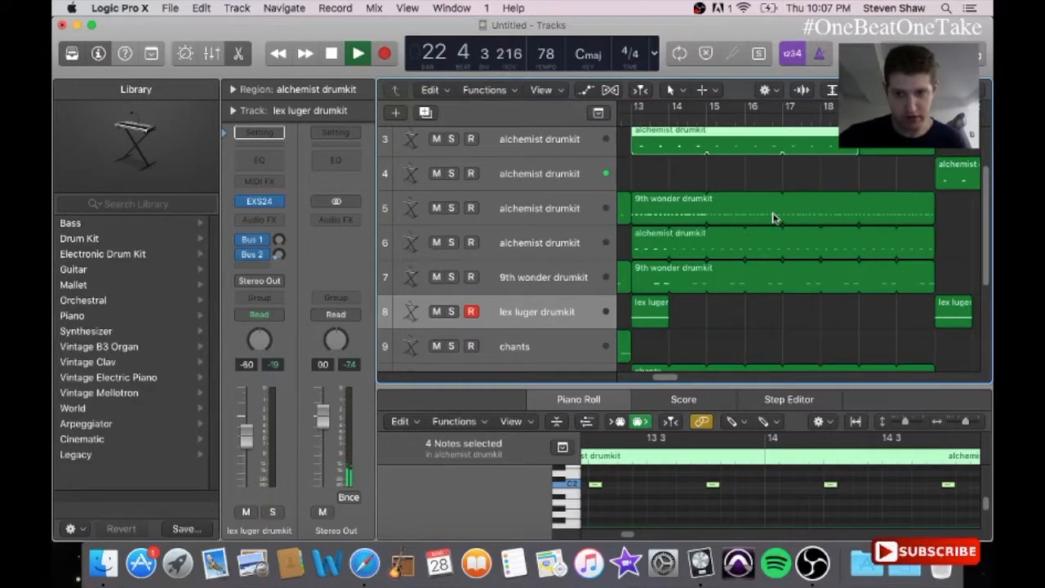
click(790, 181)
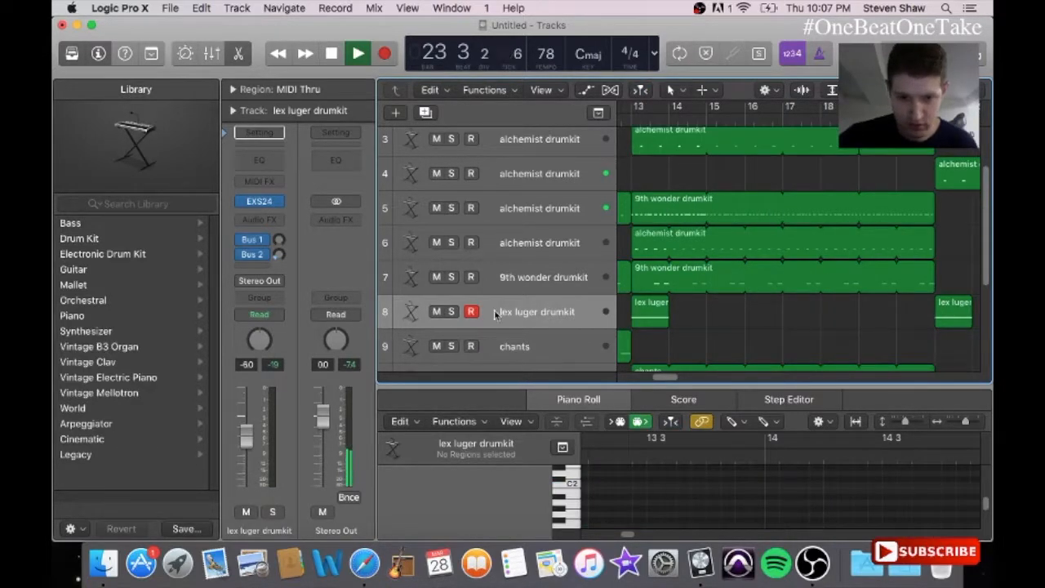
- Add a PlatinumVerb reverb with the Low Soft Reverb preset to lex luger drumkit track 8 and close its window
click(528, 314)
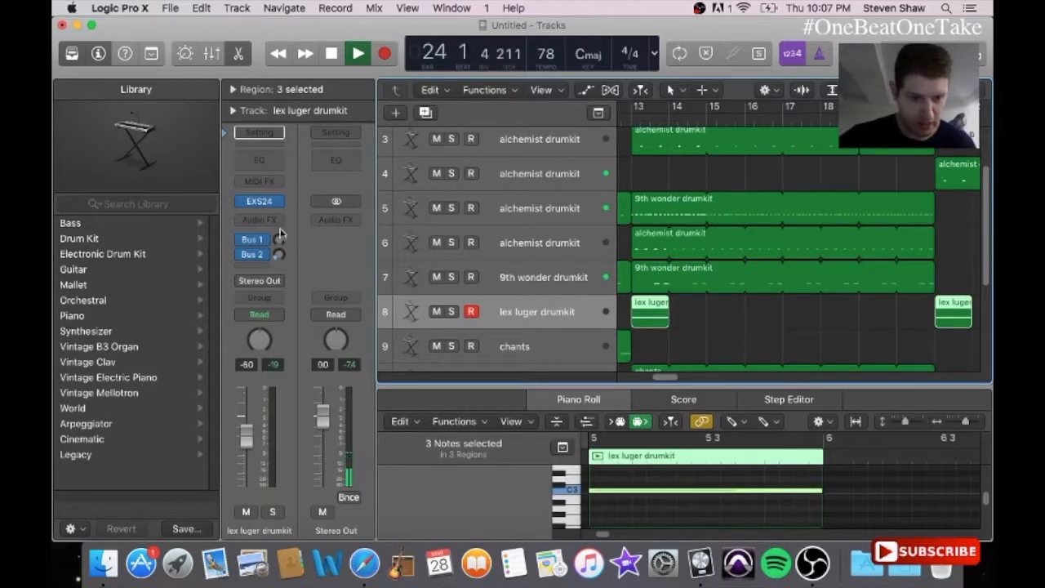
click(274, 224)
mouse_move(263, 434)
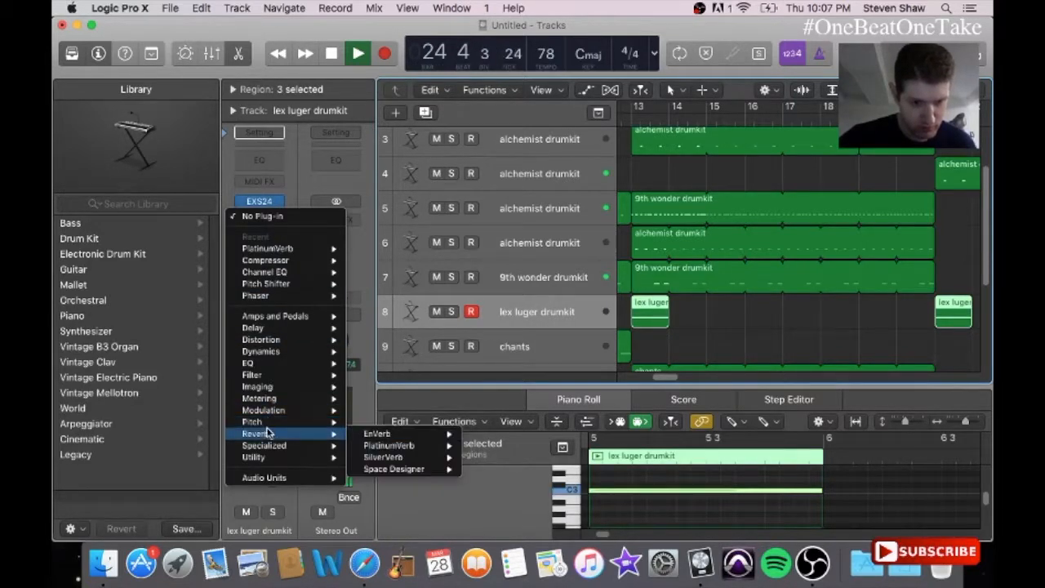
click(388, 445)
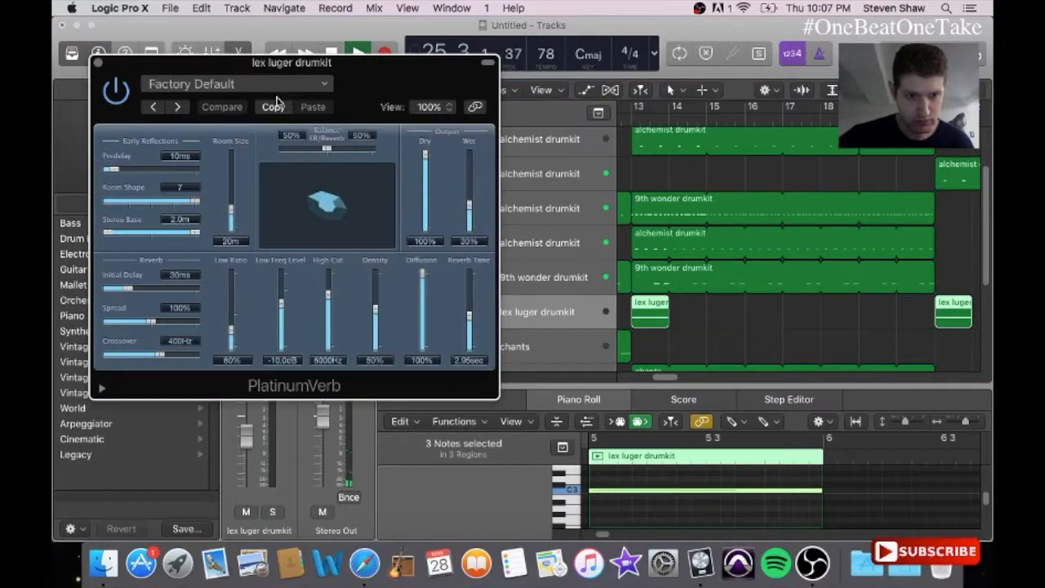
click(276, 85)
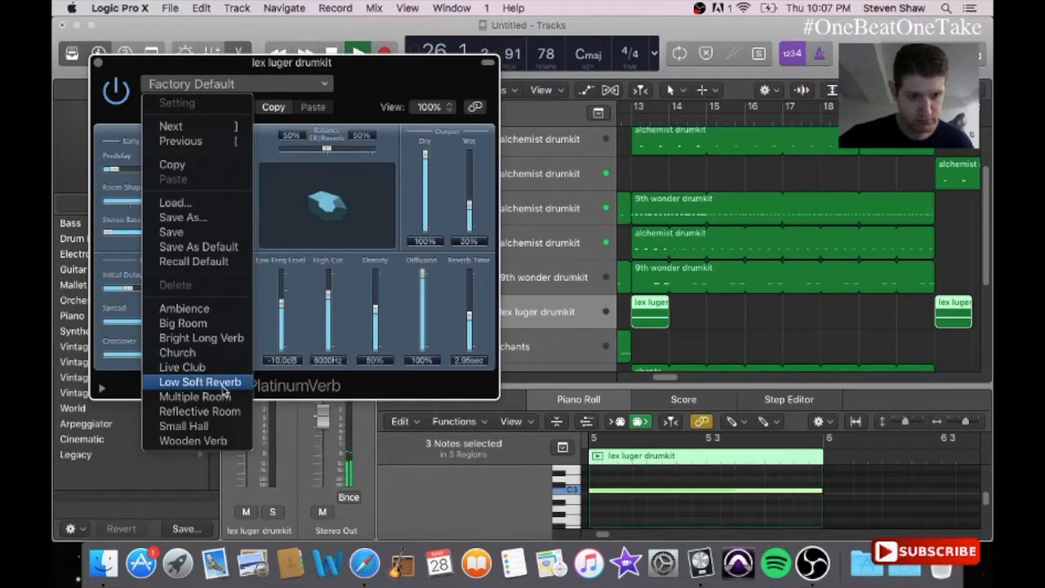
click(200, 381)
click(201, 86)
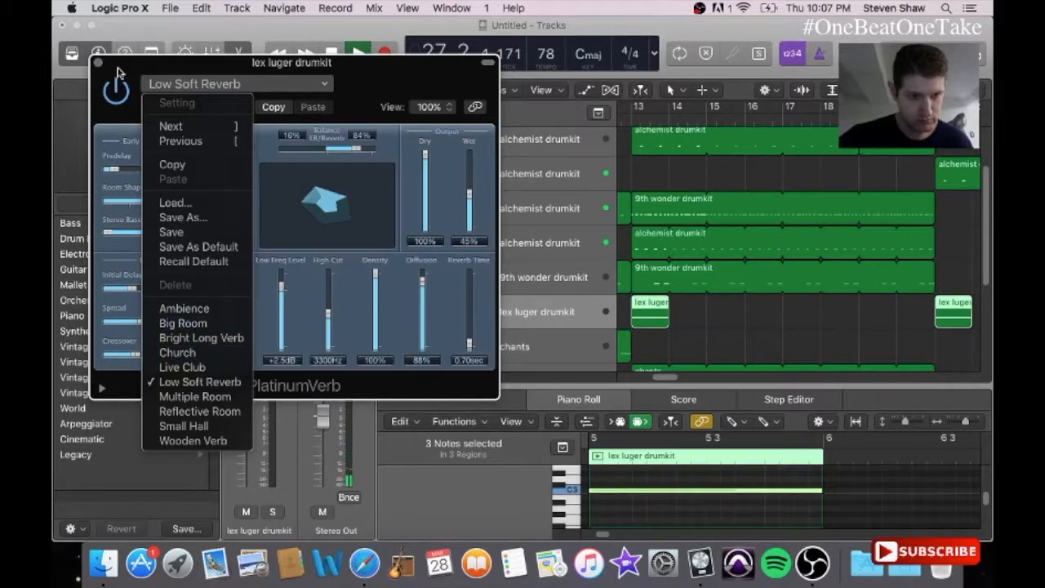
click(107, 78)
click(97, 63)
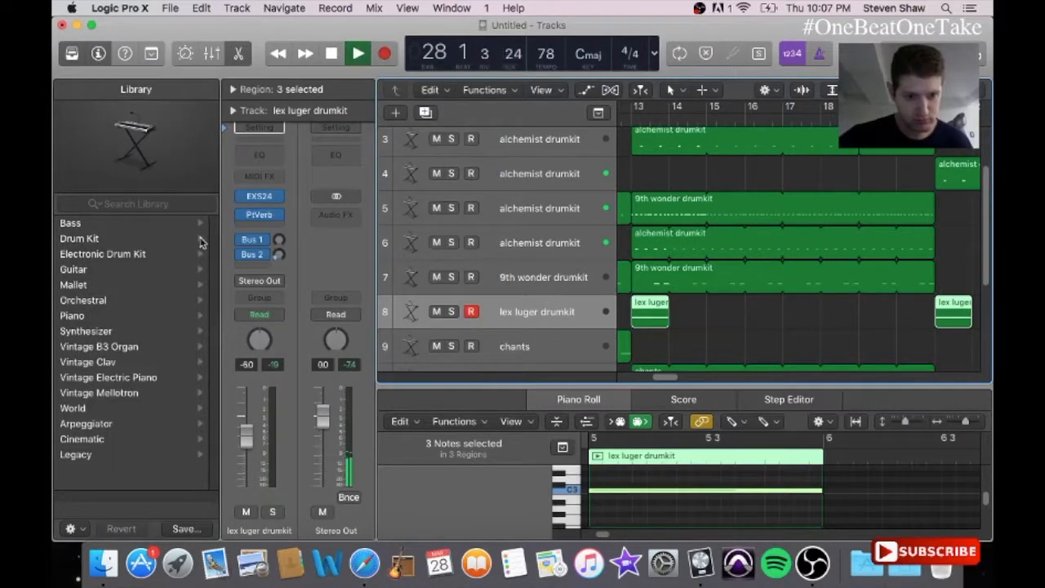
- Add a Channel EQ with a low-cutting drum preset to lex luger drumkit track 8 and close its window
click(272, 231)
mouse_move(268, 374)
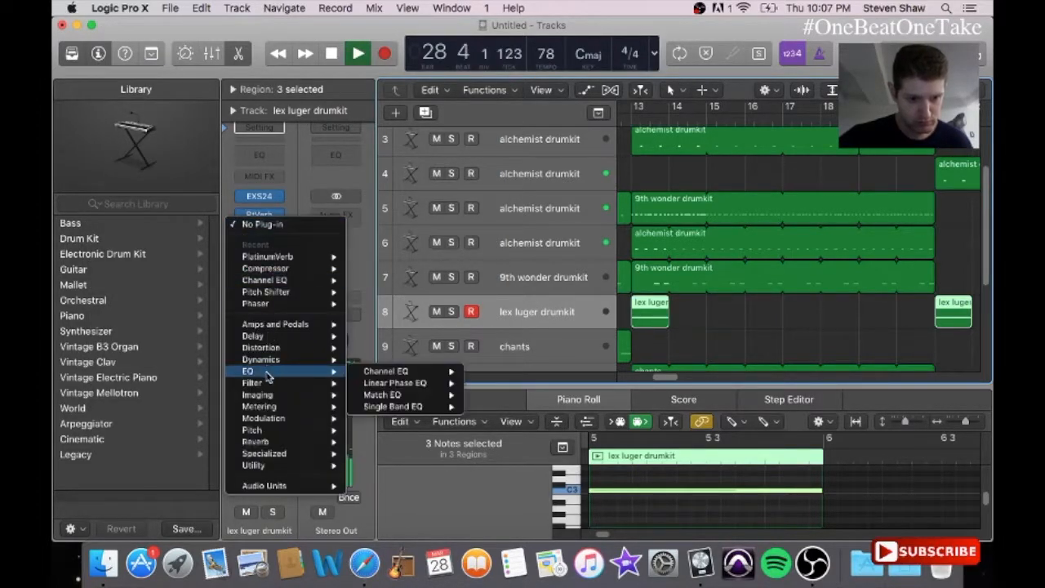
click(363, 374)
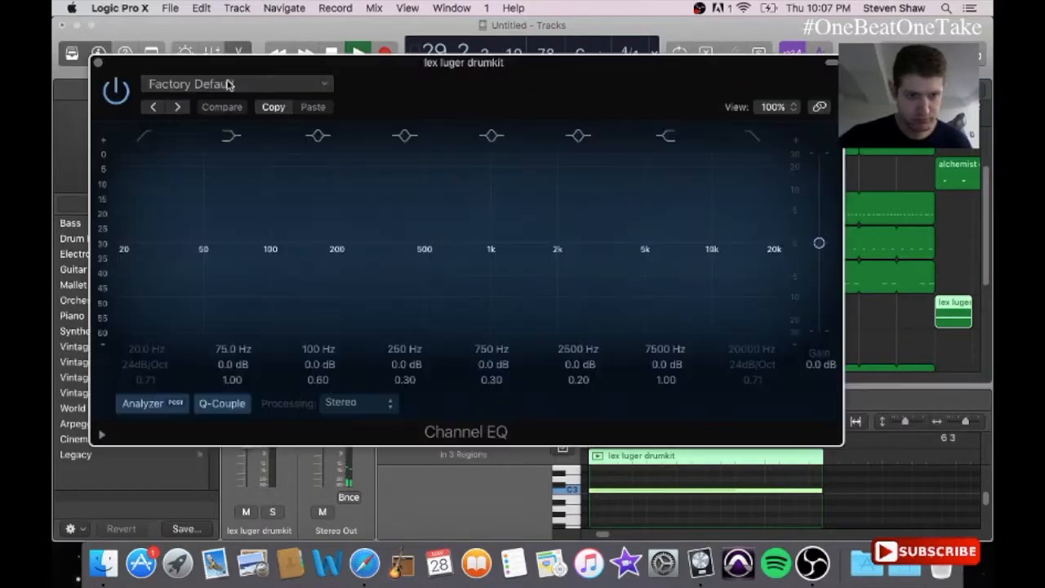
click(227, 85)
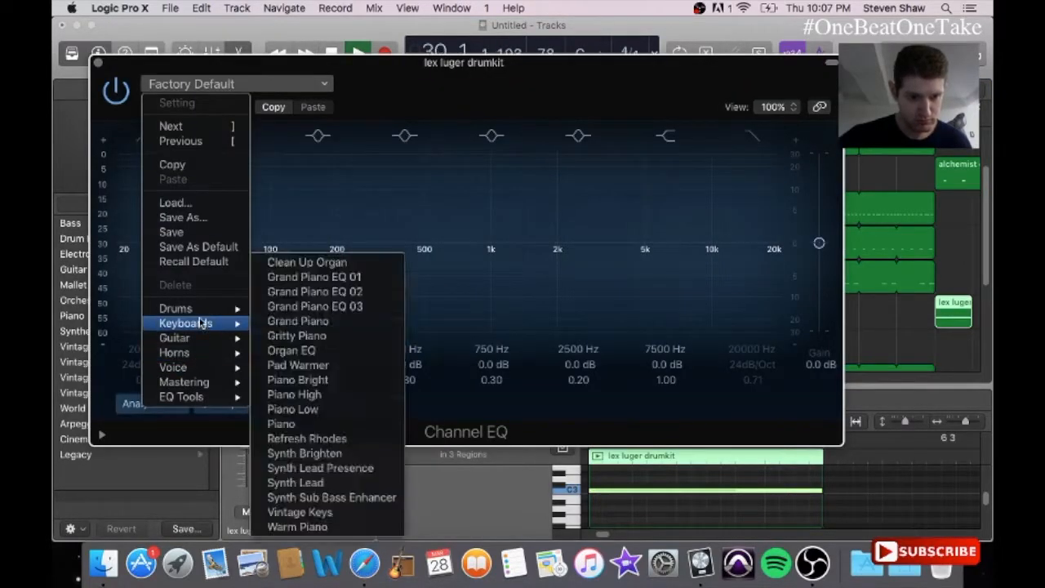
mouse_move(204, 309)
click(303, 526)
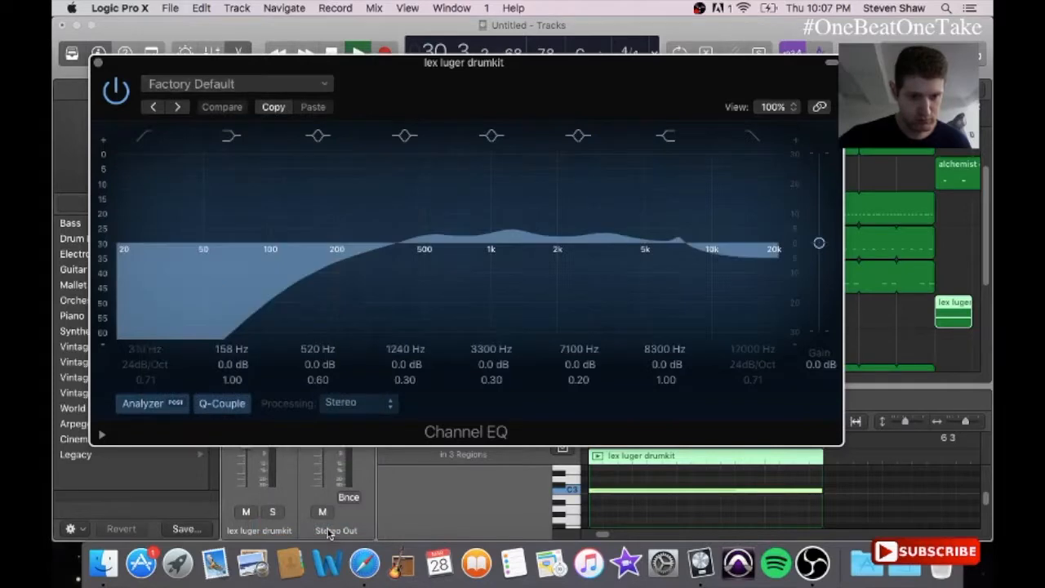
click(98, 63)
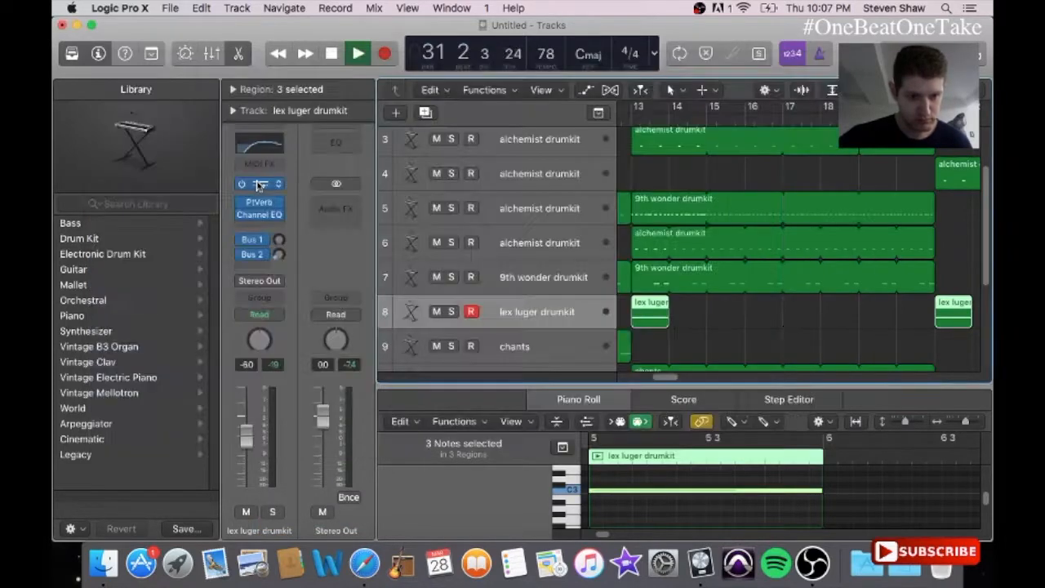
- Add a Compressor with the VCA Soft Kit drum preset to lex luger drumkit track 8 and close its window
click(256, 228)
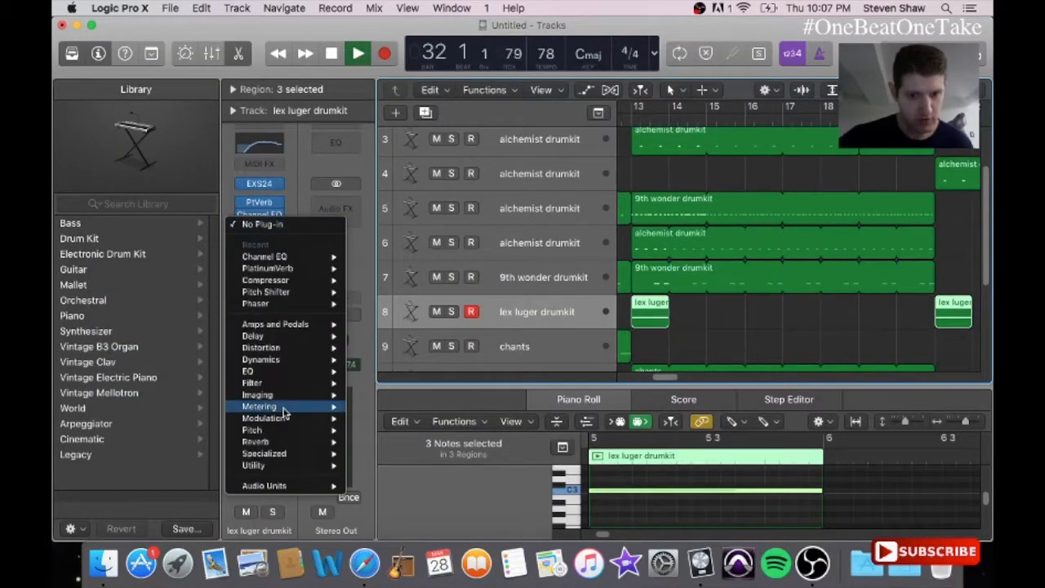
mouse_move(280, 360)
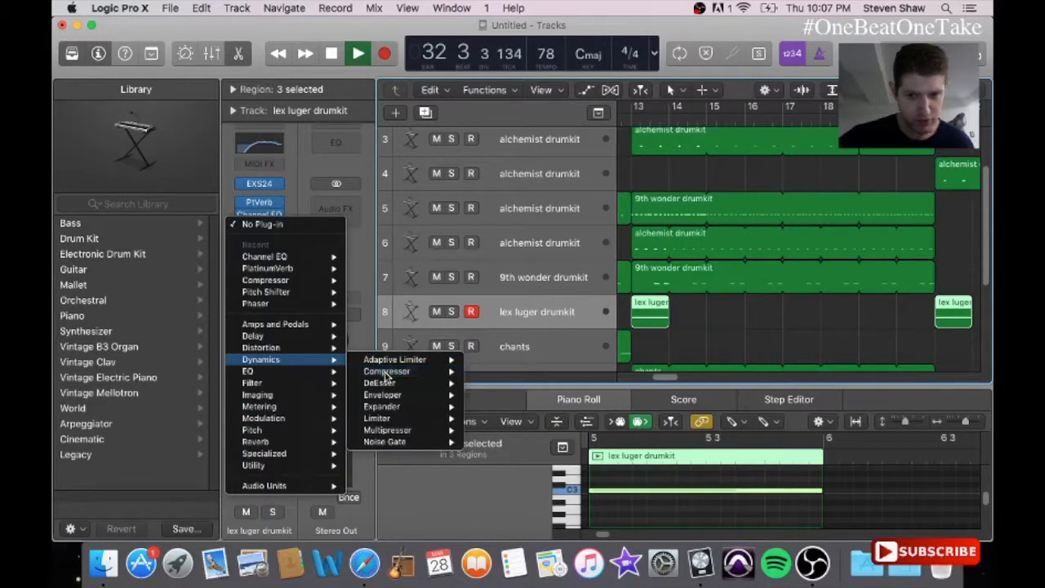
click(386, 372)
click(223, 85)
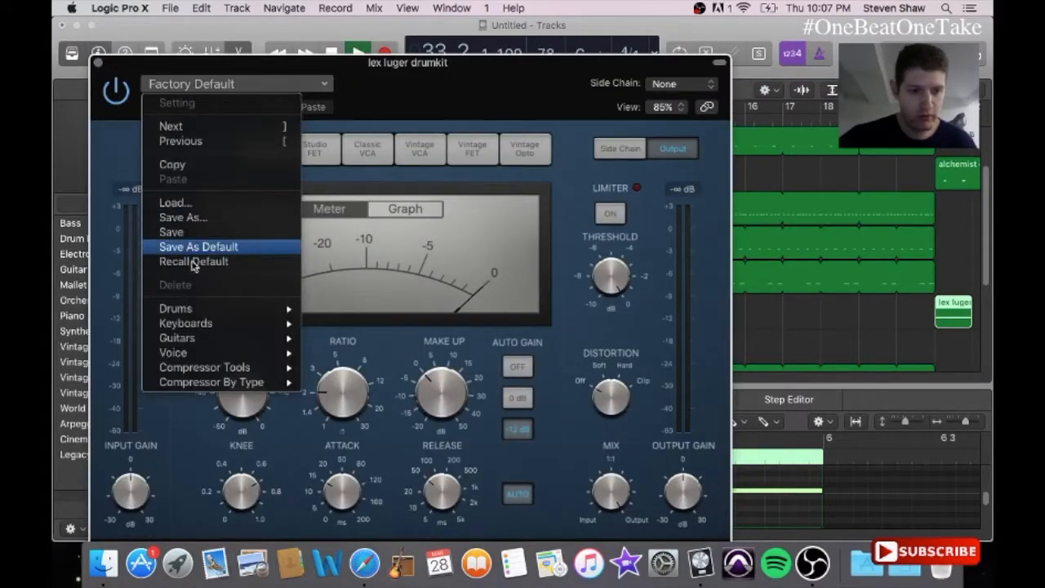
mouse_move(183, 309)
click(371, 515)
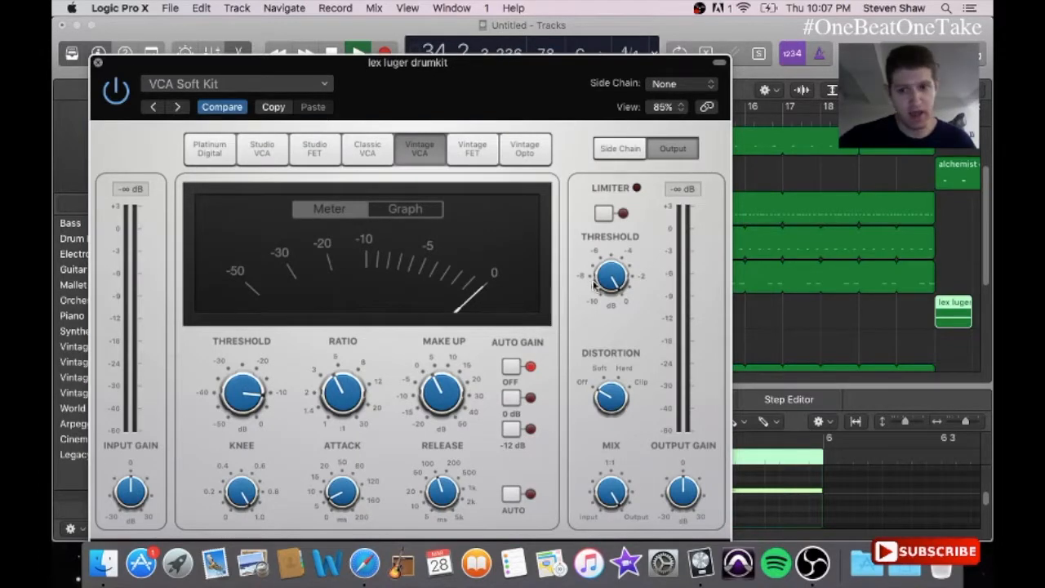
key(super+w)
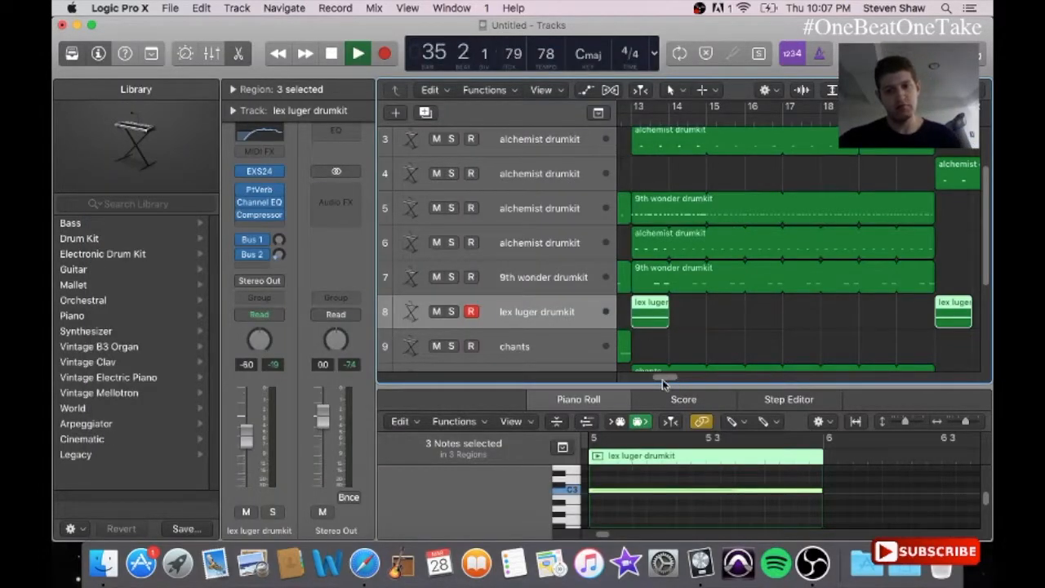
- Play from the beginning and set the volume of the Drifting in time sample track 12 to -6.0 dB
drag(661, 379, 634, 379)
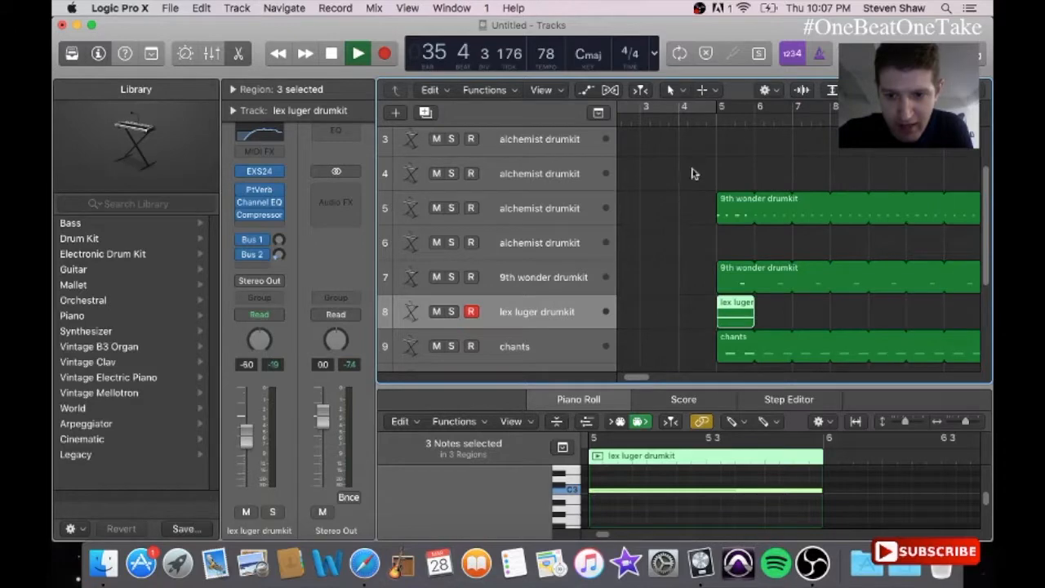
key(Return)
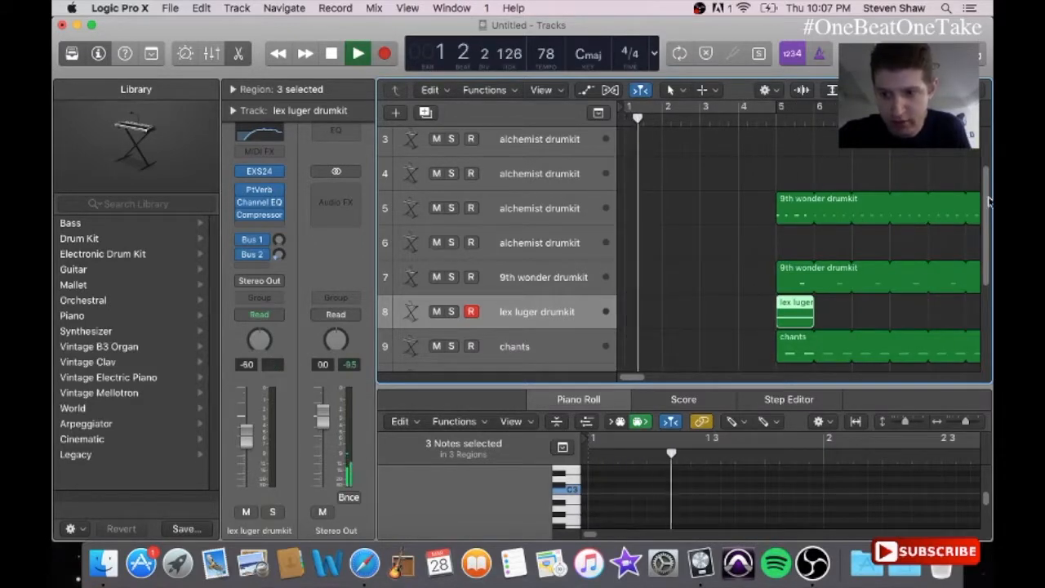
scroll(986, 225, down, 1)
scroll(985, 225, down, 4)
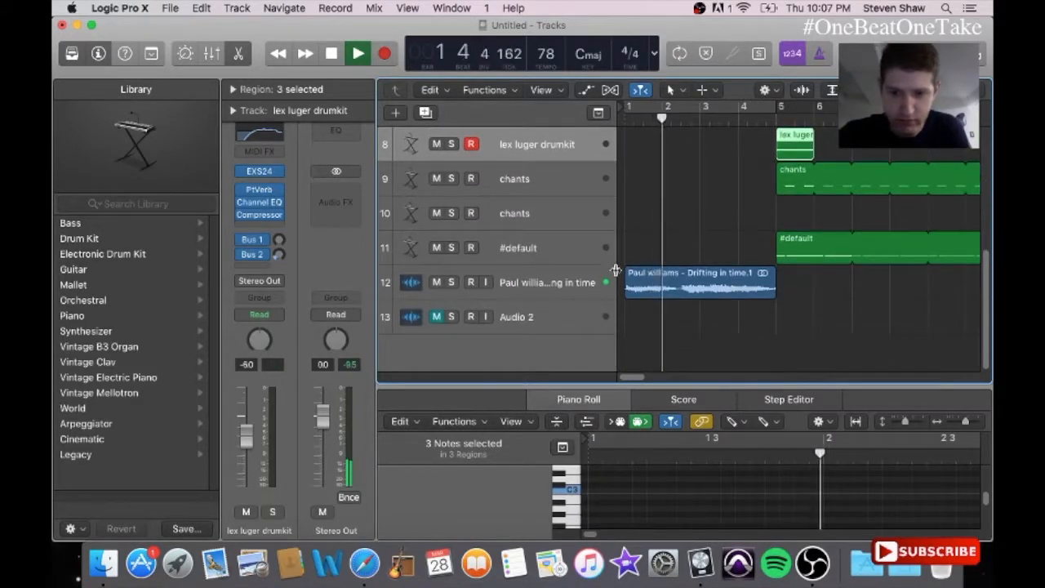
click(560, 283)
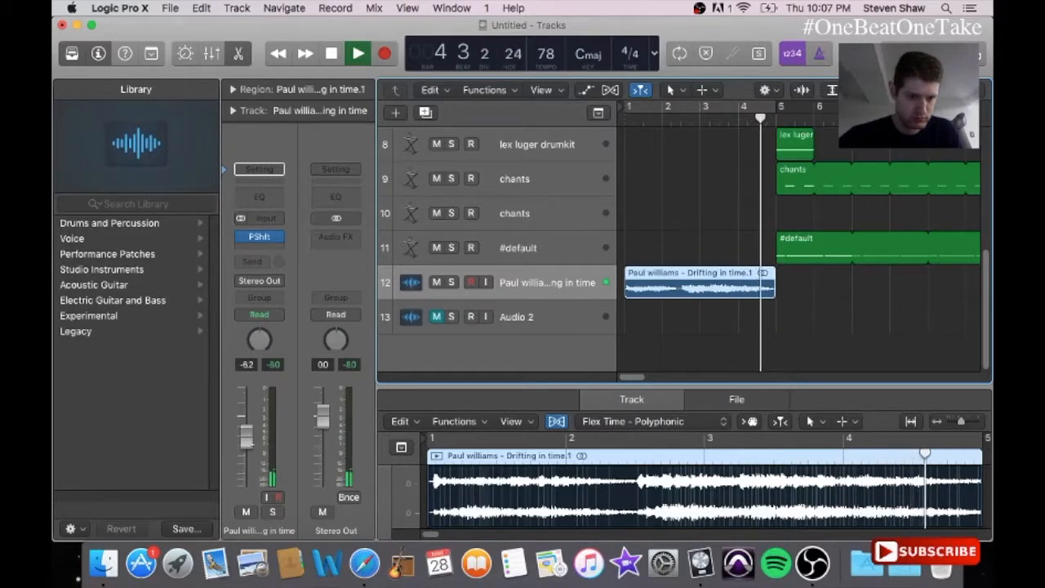
drag(250, 445, 251, 444)
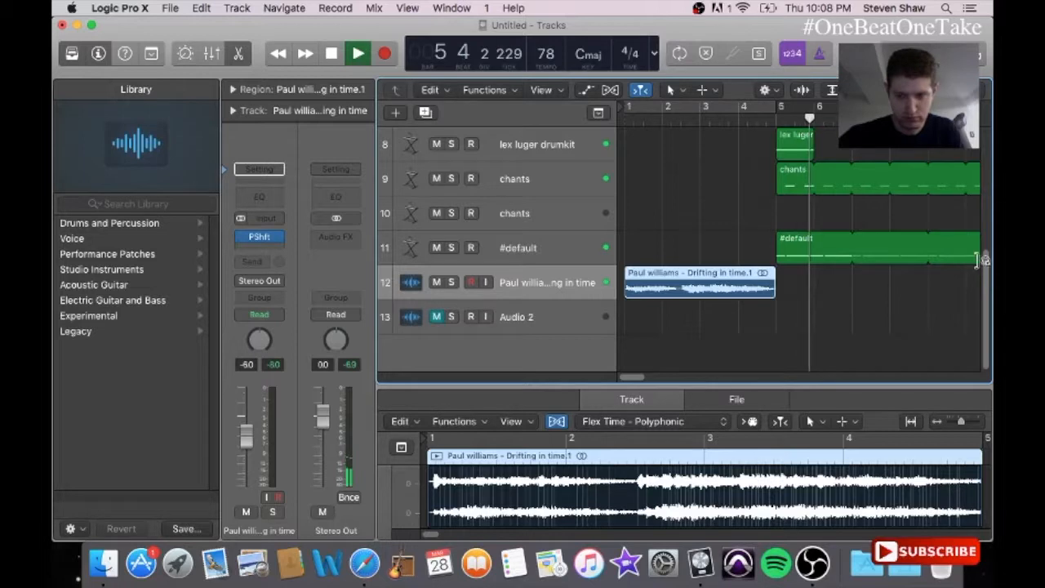
- Play from bar 5 and lower the volume of lex luger drumkit track 8 to -7.8 dB
drag(988, 283, 984, 222)
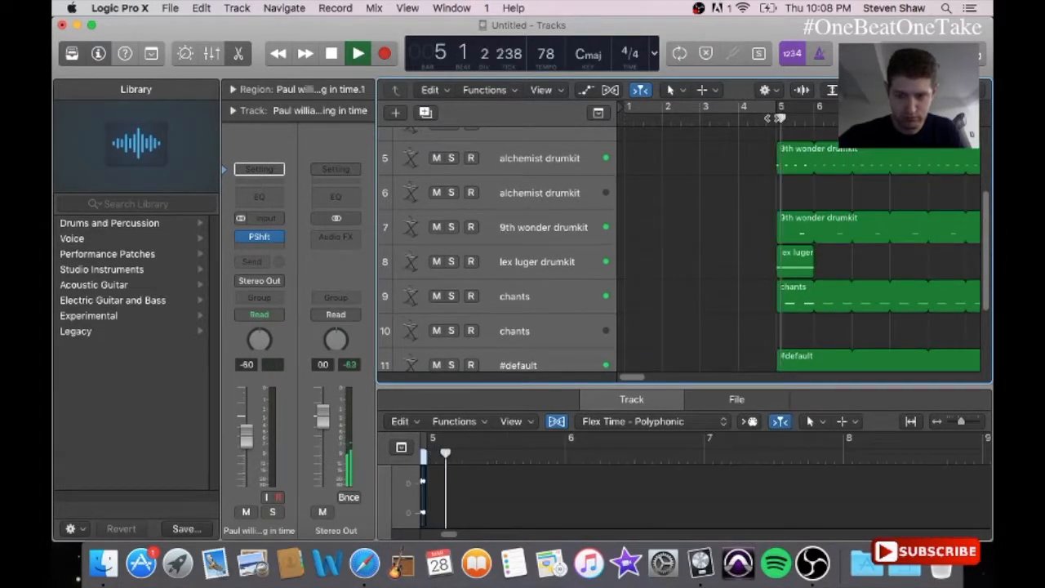
click(532, 263)
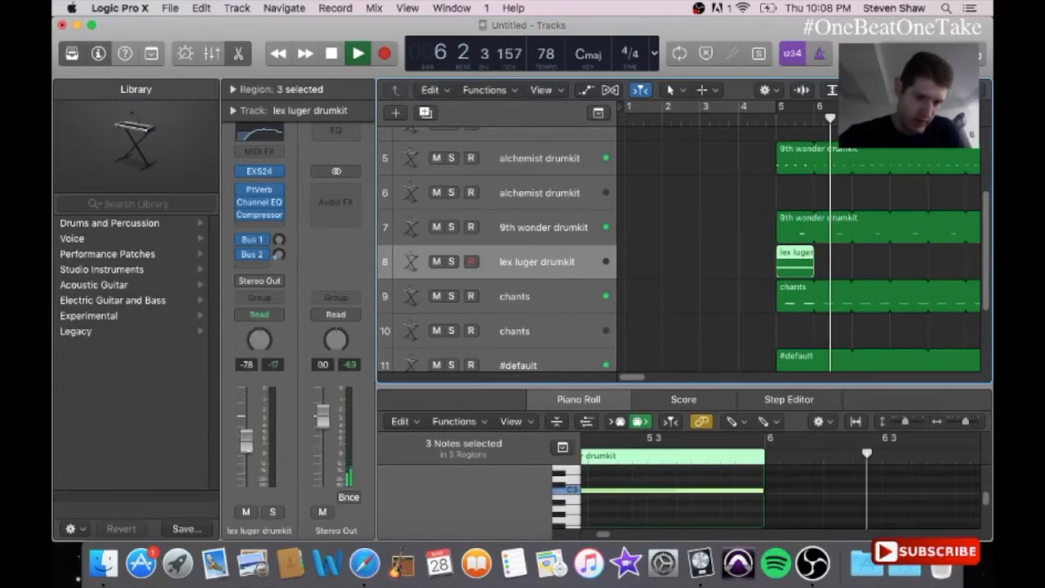
- Add a Channel EQ with the Vintage Hi Hat drum preset to chants track 9 and close its window
click(512, 292)
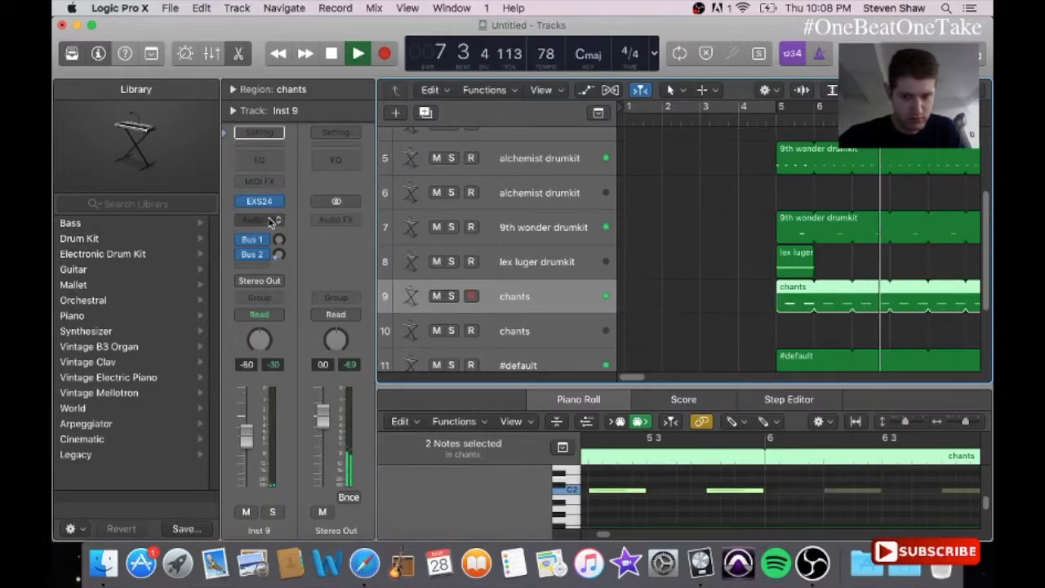
click(558, 270)
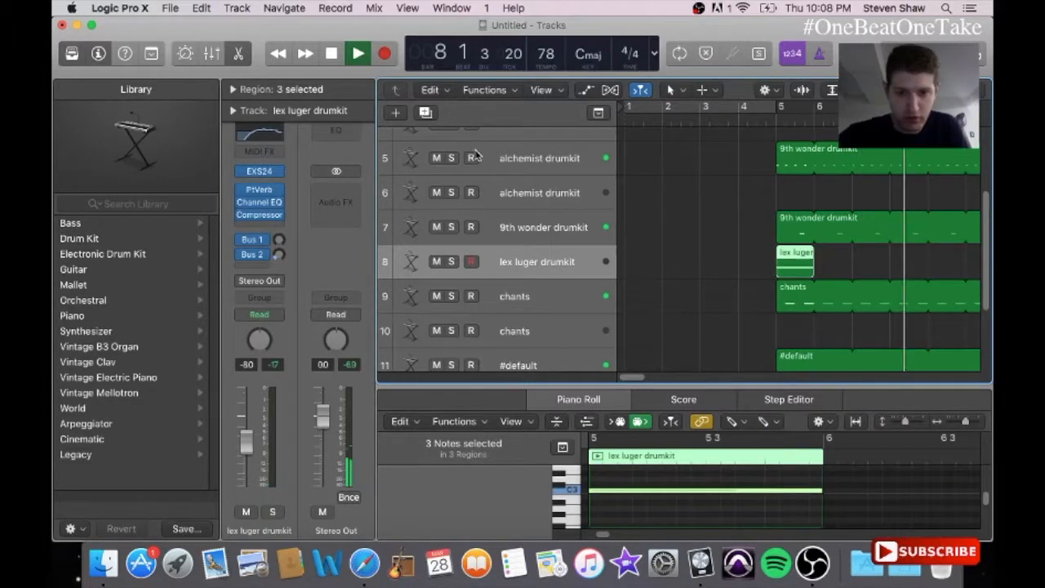
click(542, 294)
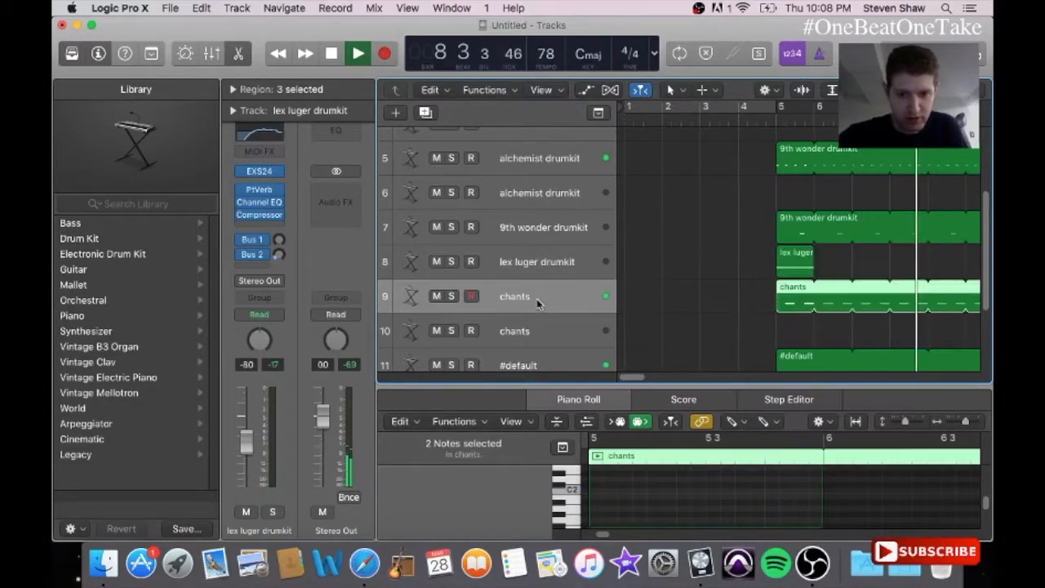
click(258, 224)
mouse_move(310, 363)
mouse_move(379, 368)
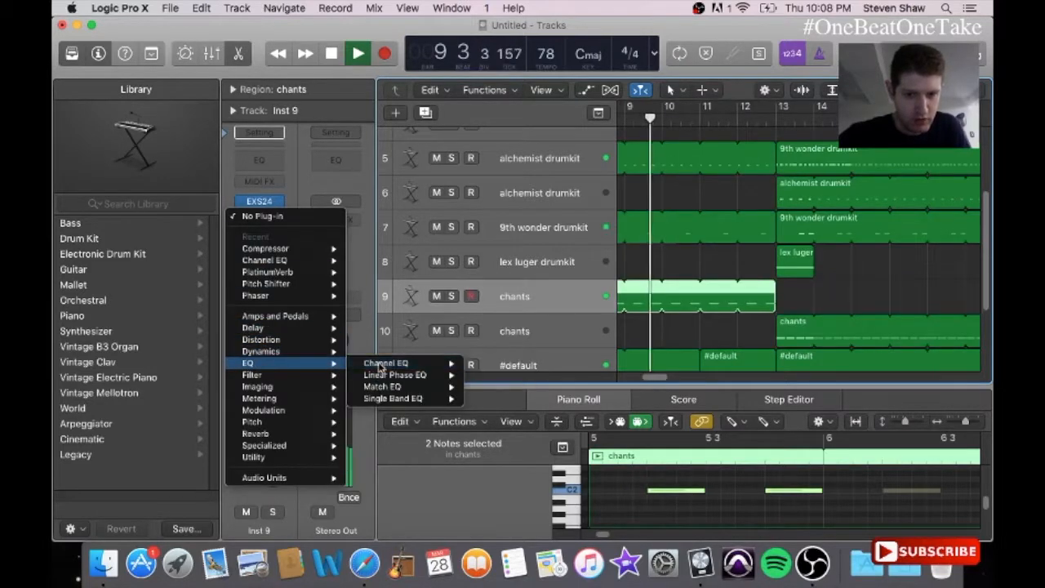
click(493, 362)
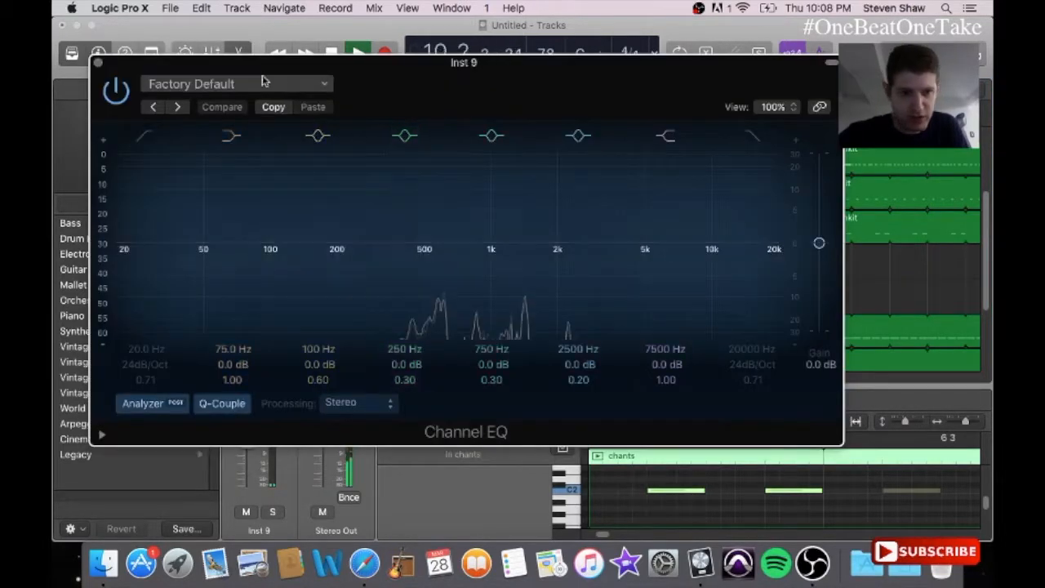
click(263, 83)
mouse_move(205, 306)
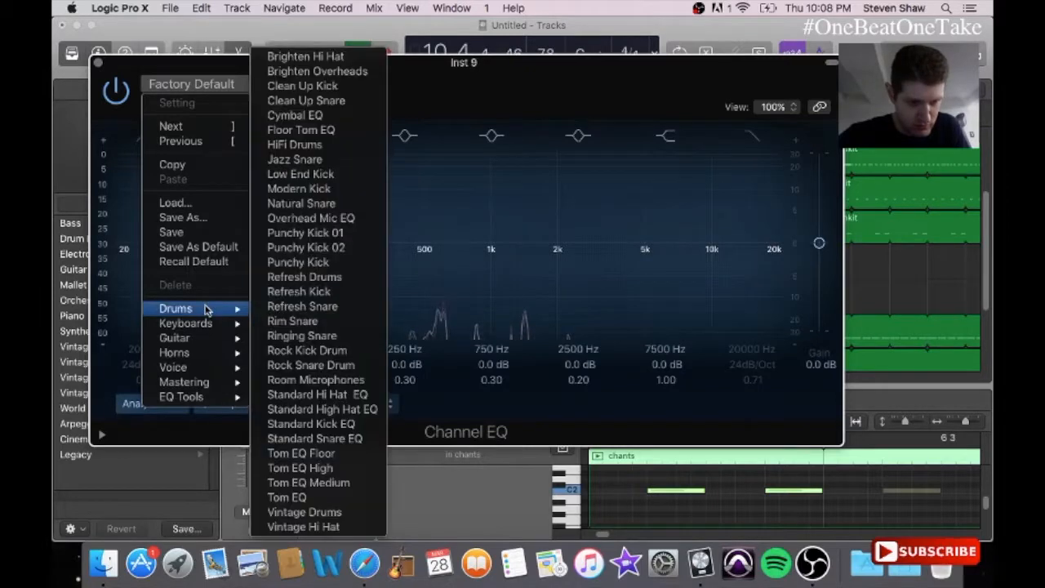
click(301, 527)
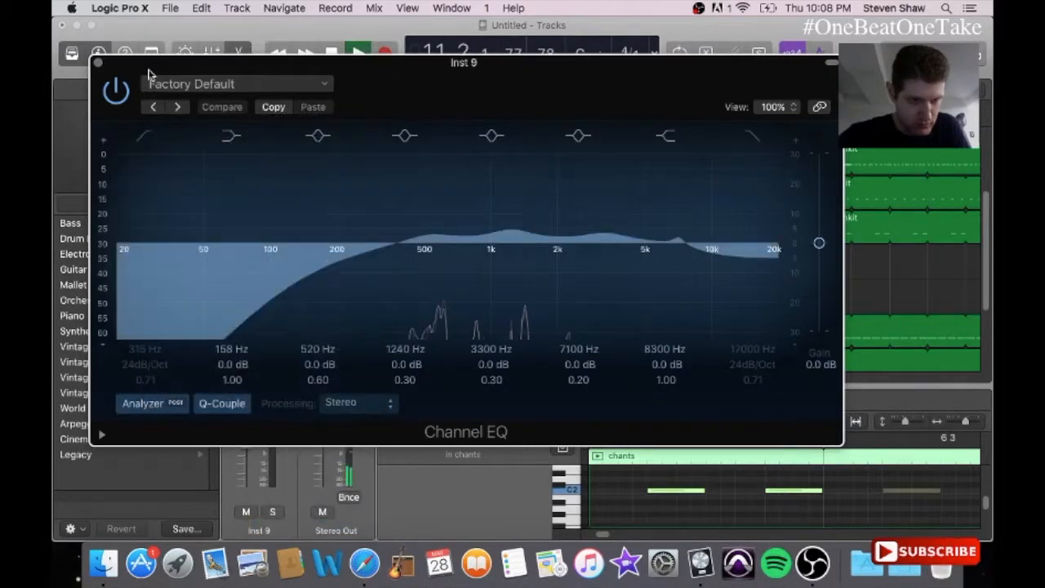
click(98, 64)
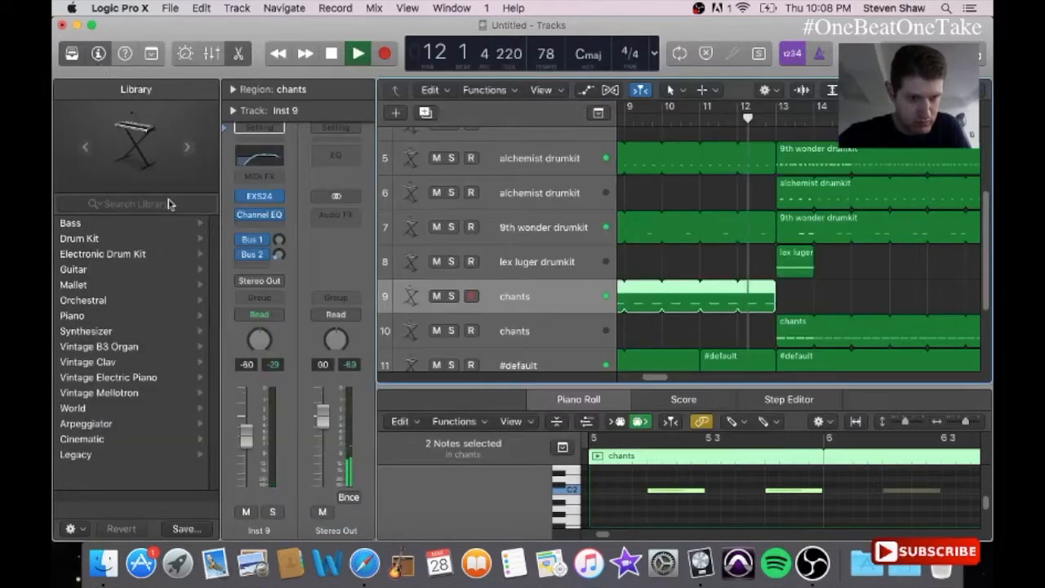
- Add a Compressor with the VCA Soft Kit drum preset to chants track 9 and close its window
click(263, 222)
mouse_move(331, 360)
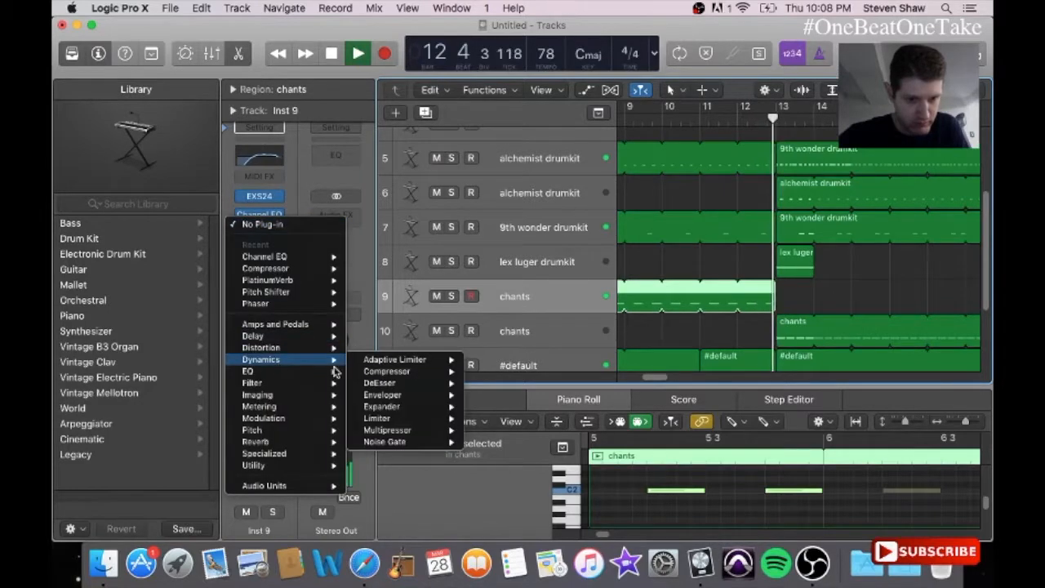
click(377, 372)
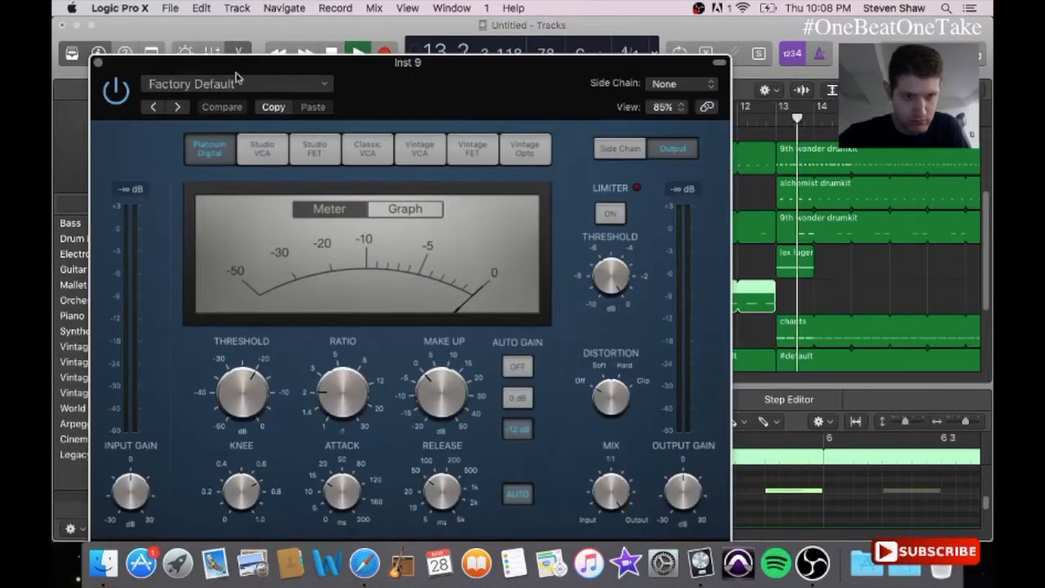
click(235, 84)
mouse_move(269, 309)
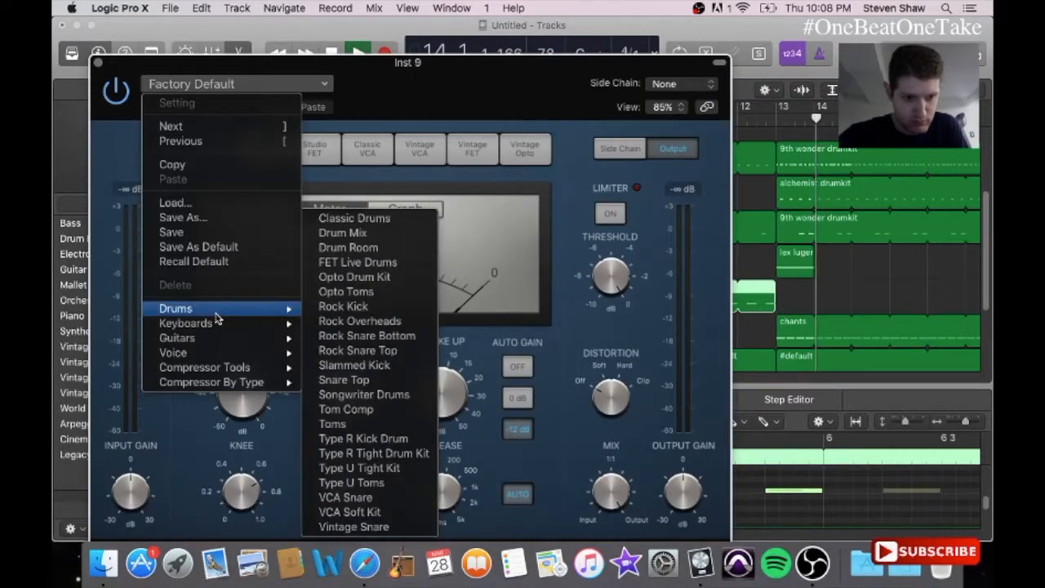
click(359, 511)
key(super+w)
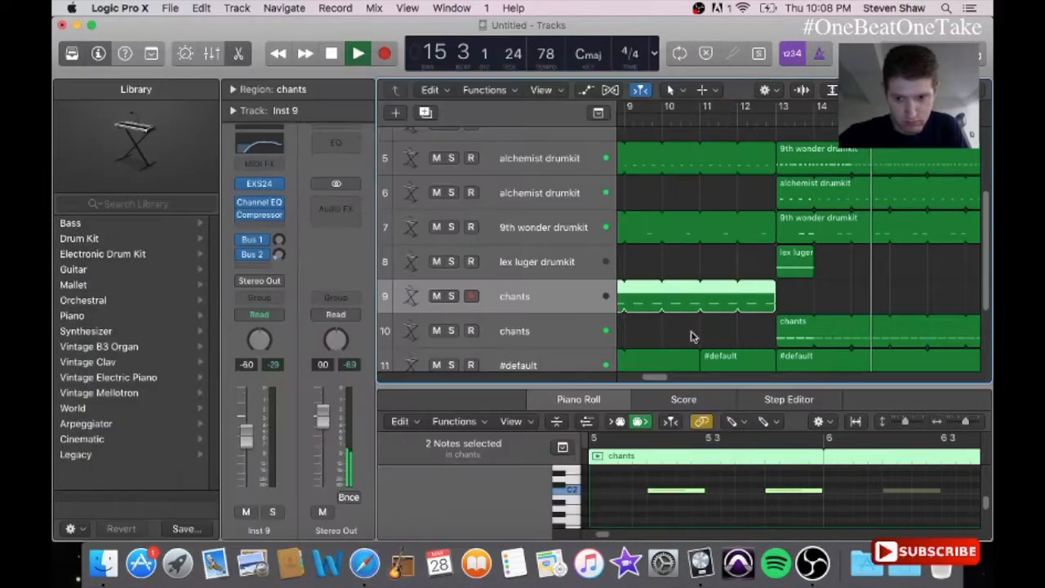
- Play from bar 5 and lower the volume of chants track 9 to -10.0 dB
drag(662, 374, 639, 377)
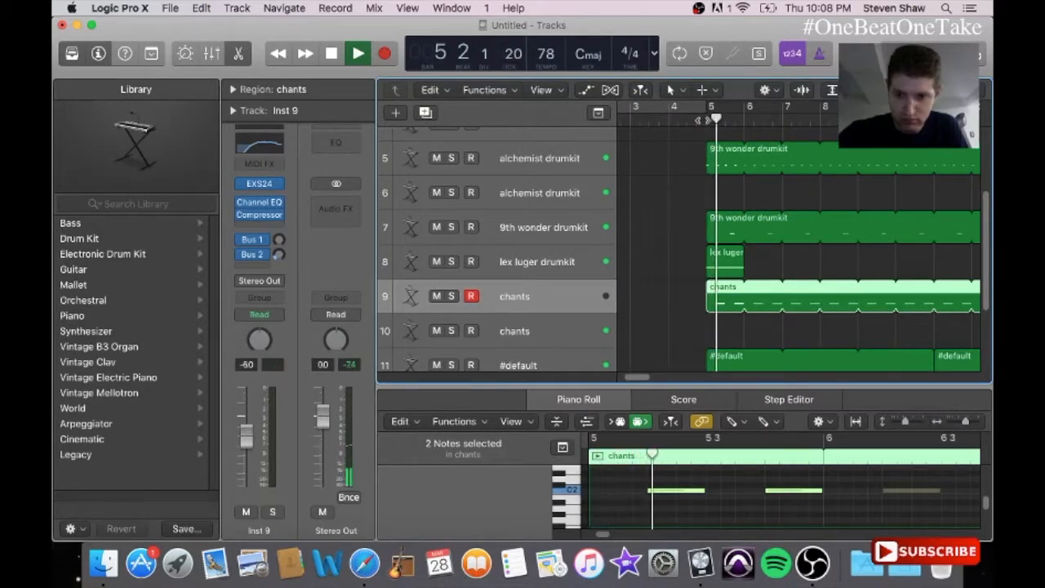
key(XF86AudioRaiseVolume)
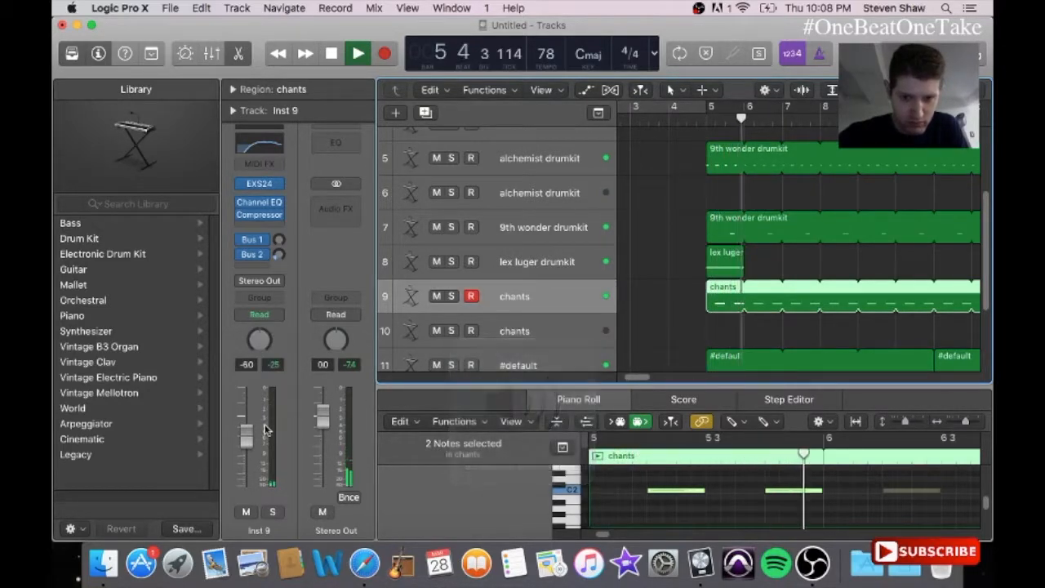
drag(247, 437, 247, 443)
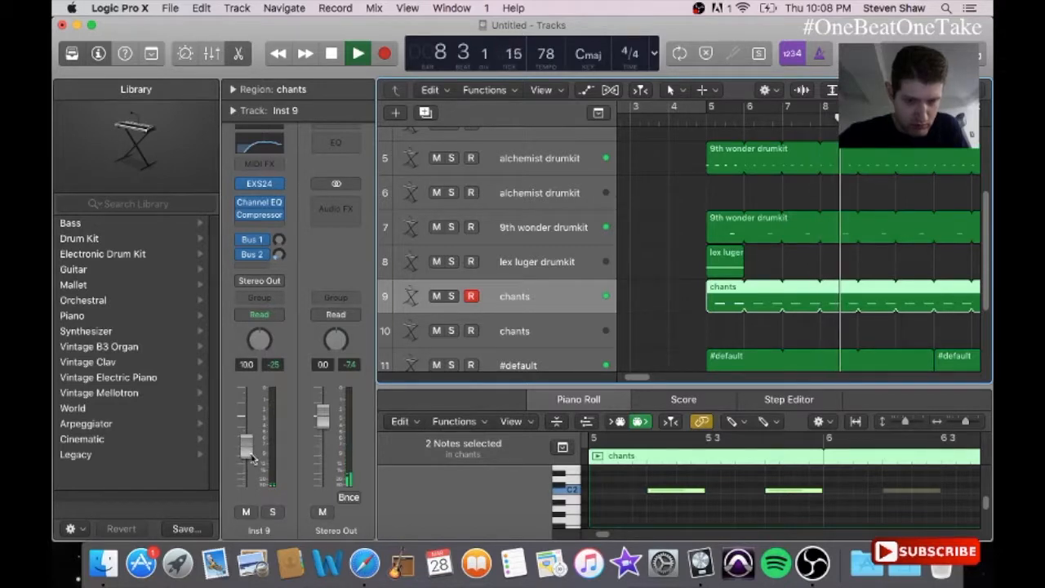
- Add a PlatinumVerb with the Low Soft Reverb preset to chants track 9 and close its window
click(258, 219)
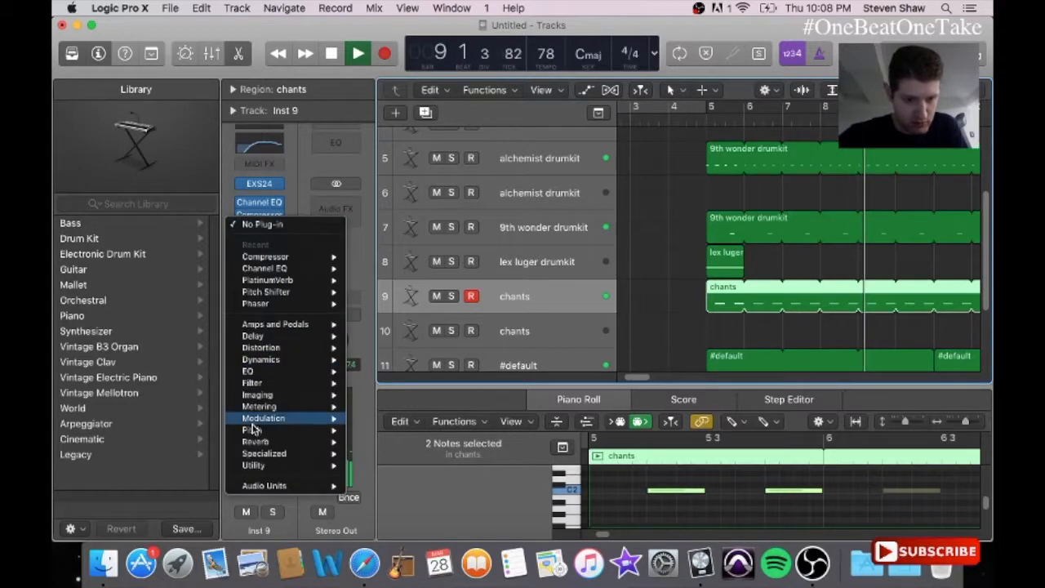
mouse_move(269, 442)
click(429, 454)
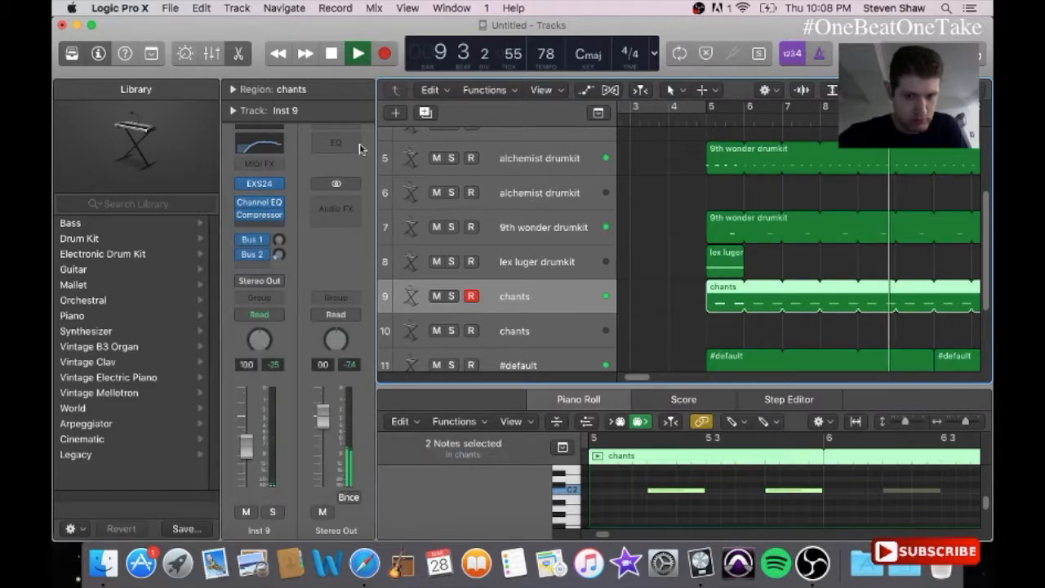
click(289, 84)
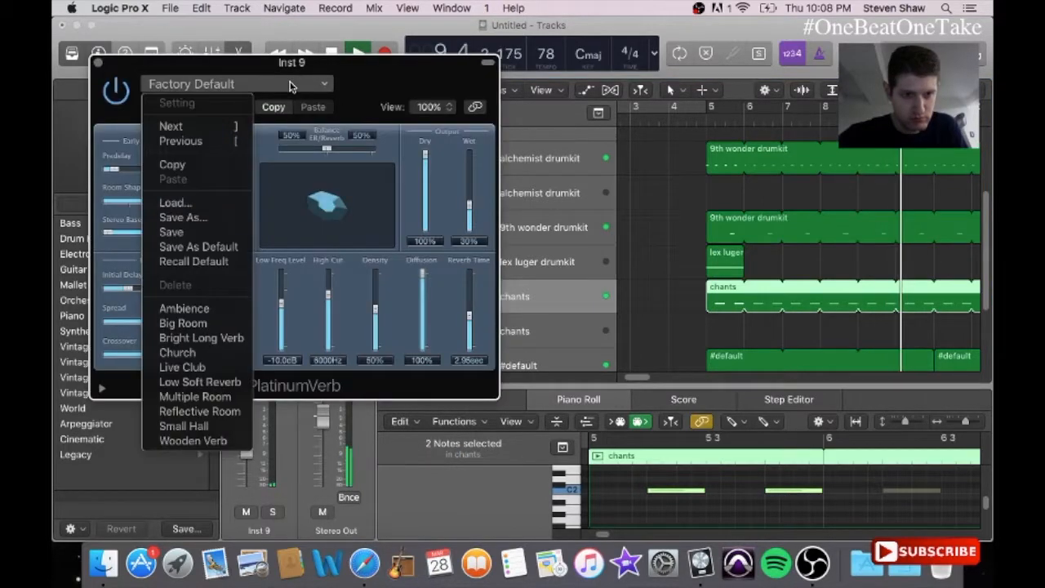
click(200, 382)
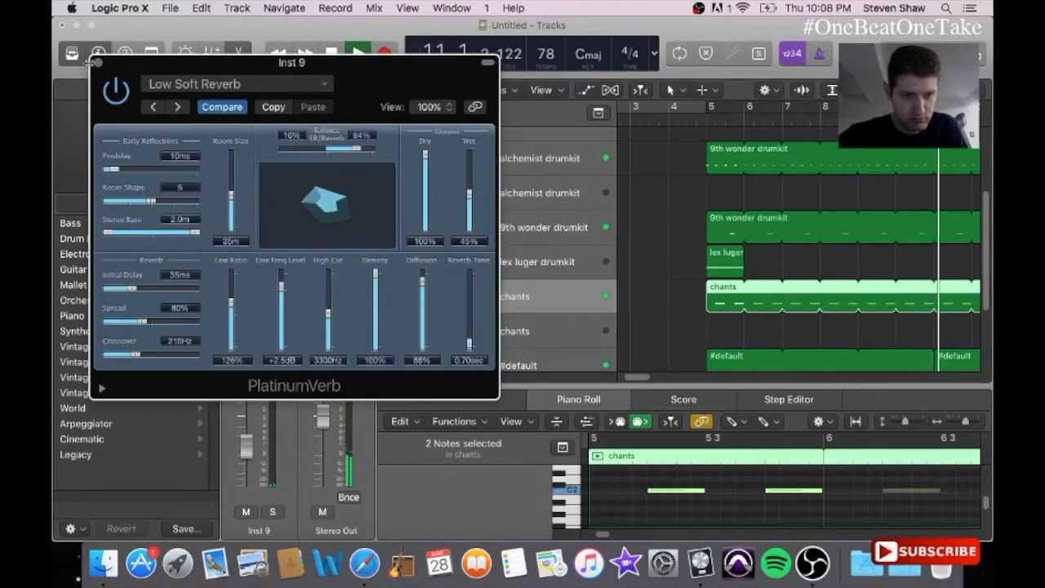
click(98, 64)
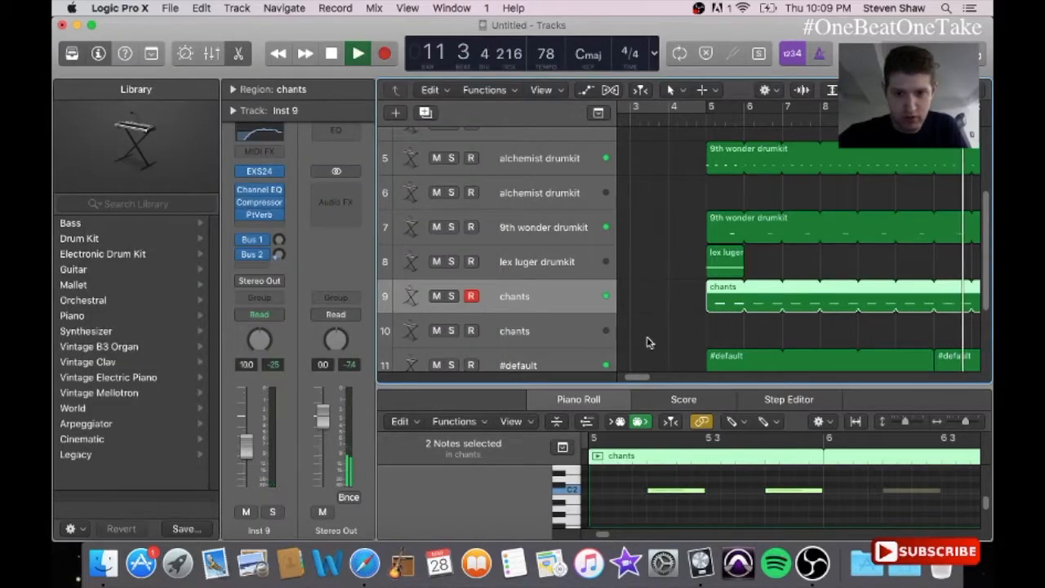
- Duplicate chants track 9 with its settings and move all regions of the old second chants track onto the duplicate
drag(639, 378, 665, 393)
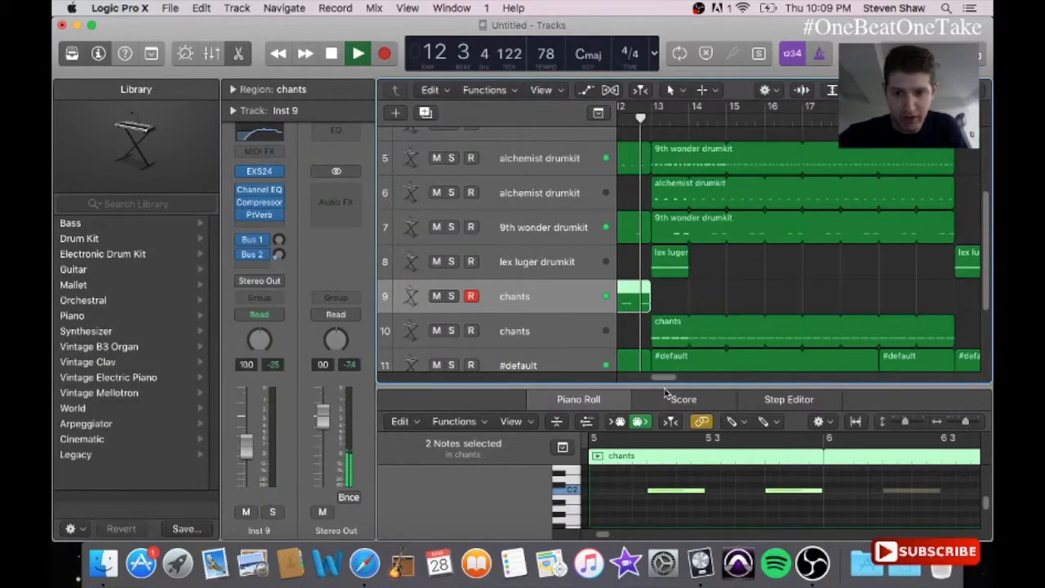
click(426, 113)
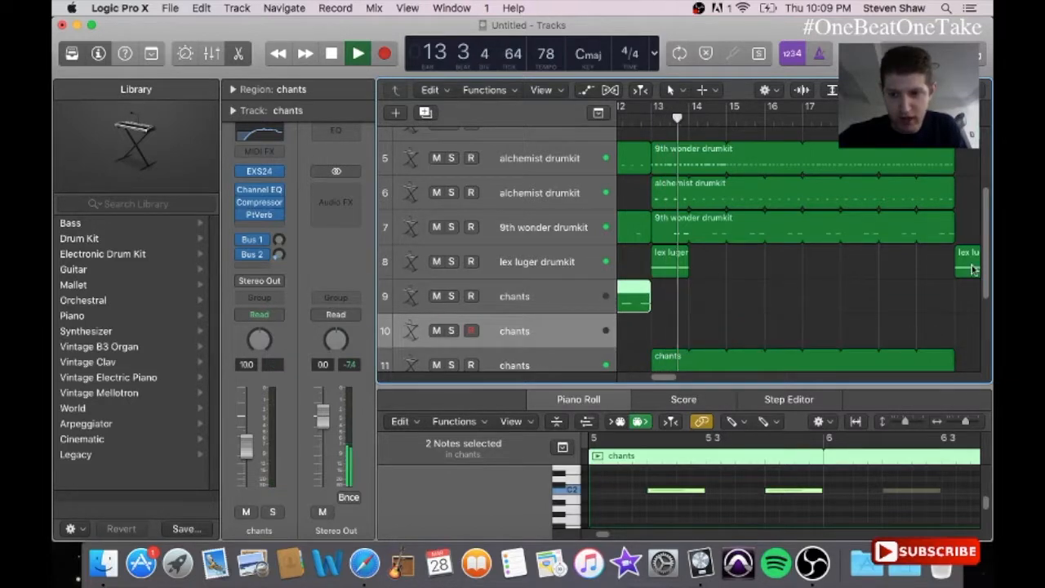
scroll(988, 287, down, 3)
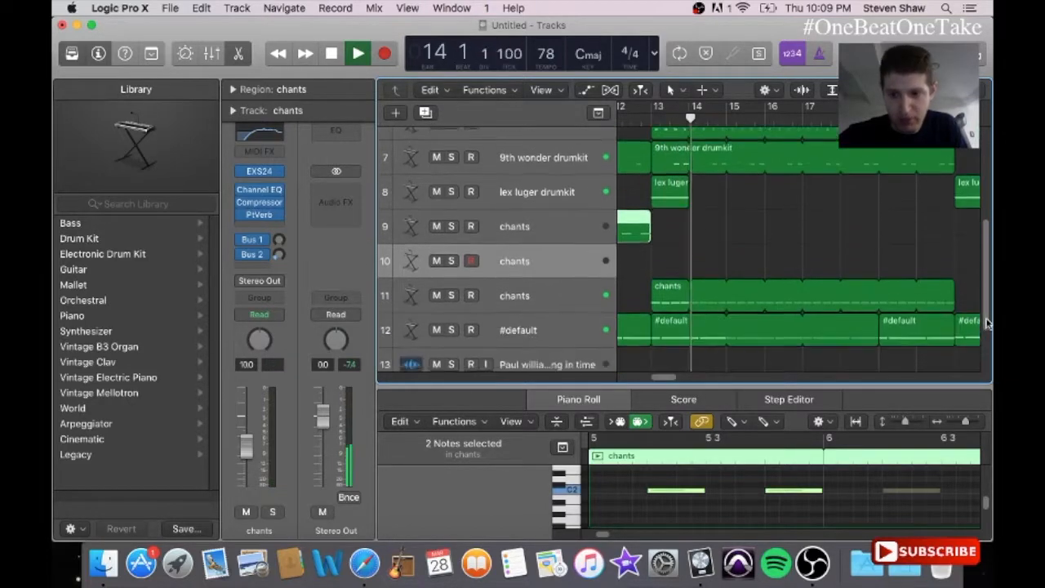
click(653, 266)
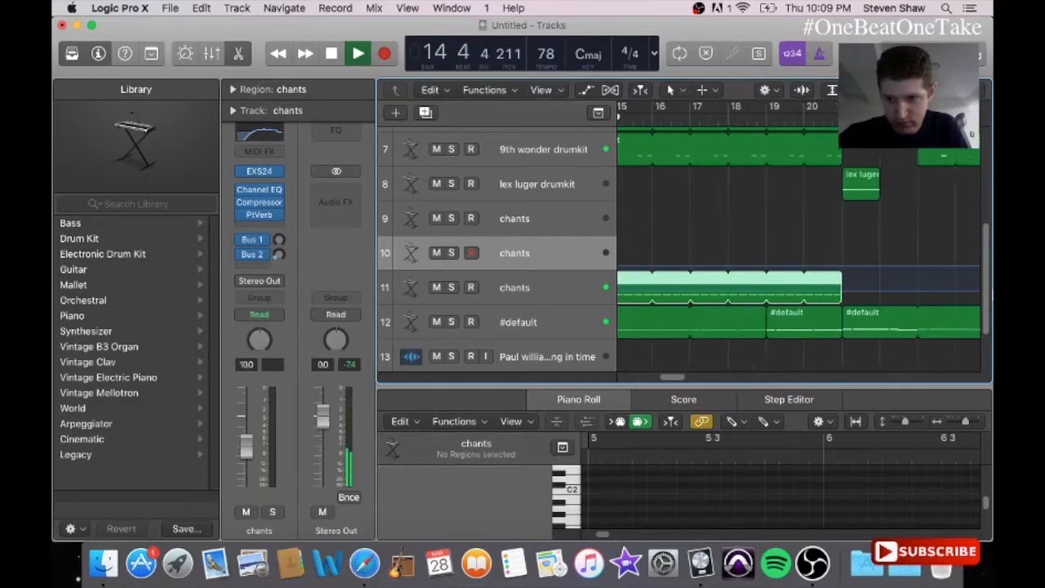
click(888, 285)
drag(840, 280, 841, 246)
- Delete the emptied chants track 11
click(528, 296)
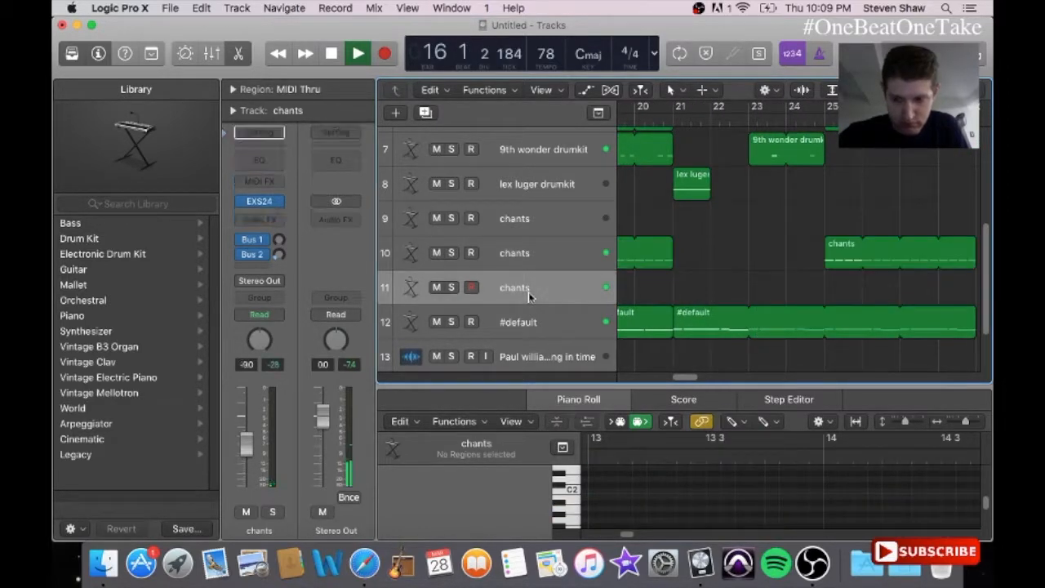
key(super+BackSpace)
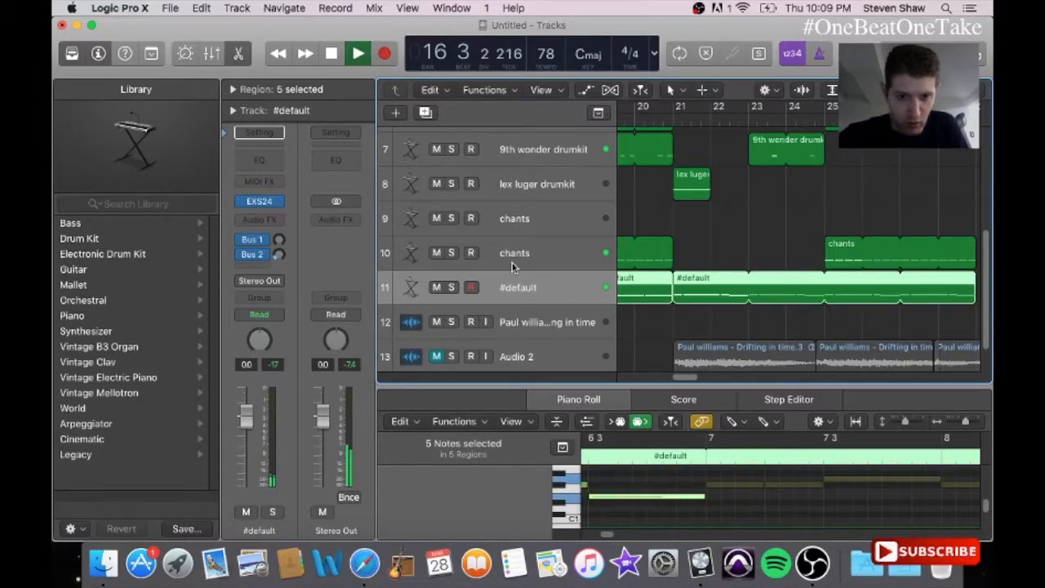
- Lower the volume of chants track 10 to -12.0 dB and lex luger drumkit track 8 to -9.0 dB
click(512, 262)
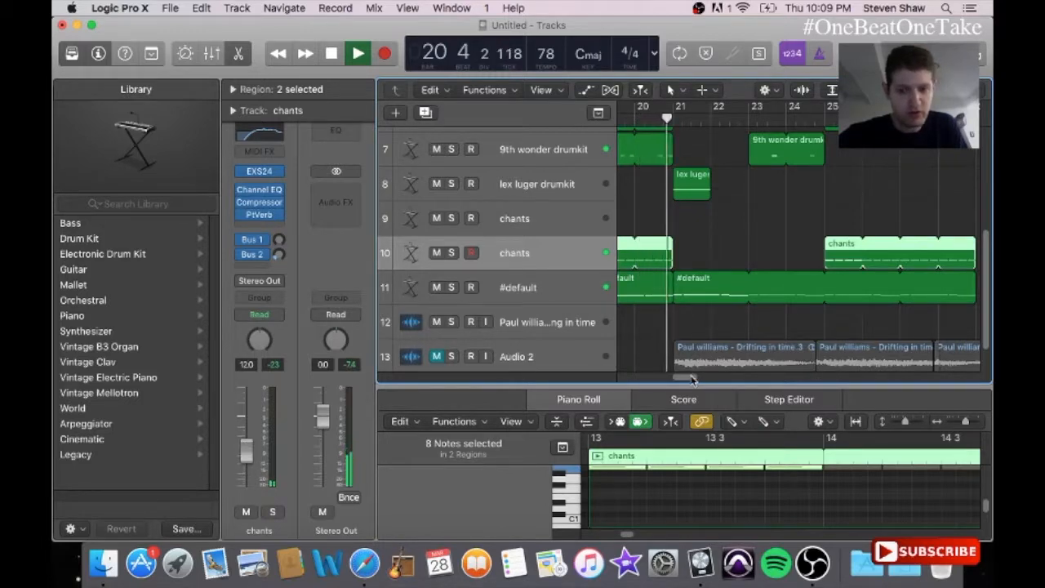
drag(692, 377, 684, 378)
click(580, 189)
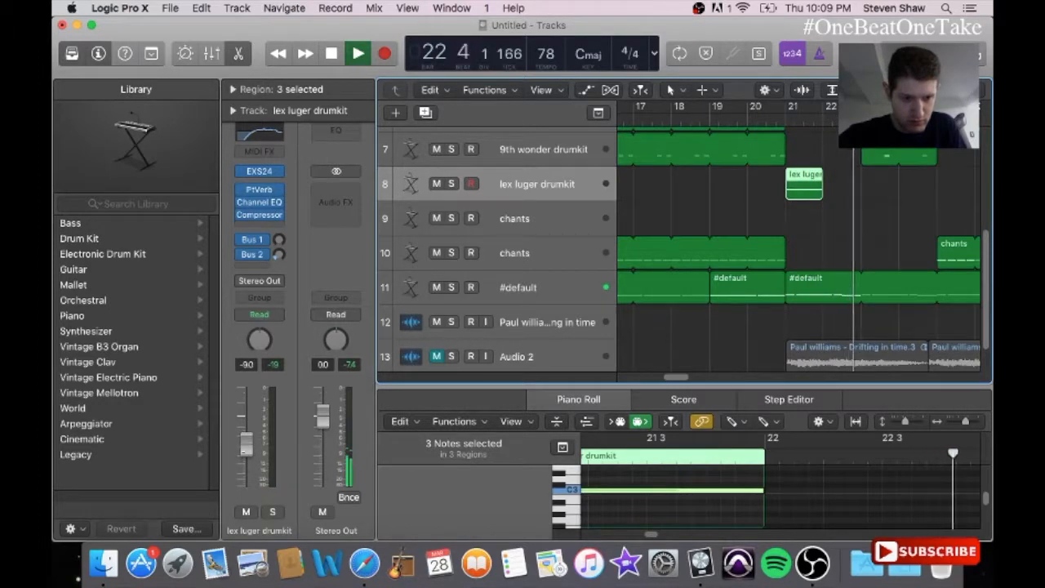
- Stop playback and add a PlatinumVerb with the Low Soft Reverb preset to #default track 11
drag(674, 380, 608, 374)
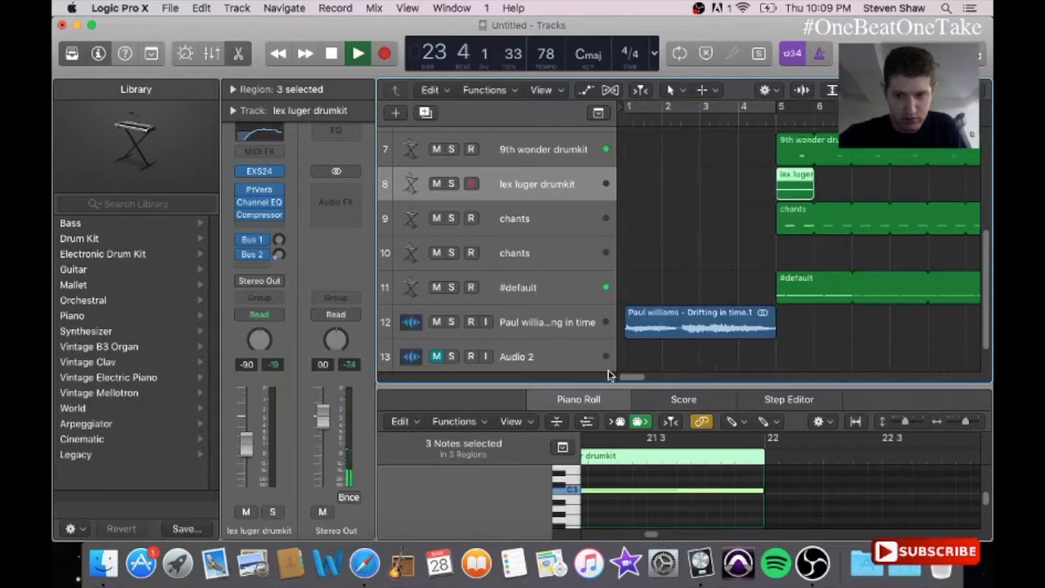
click(553, 283)
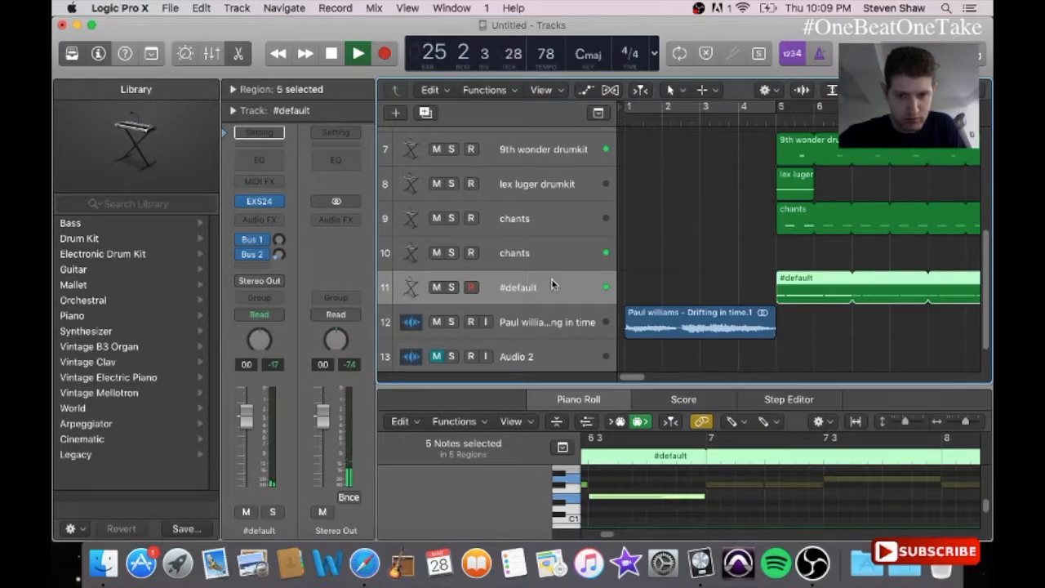
click(282, 220)
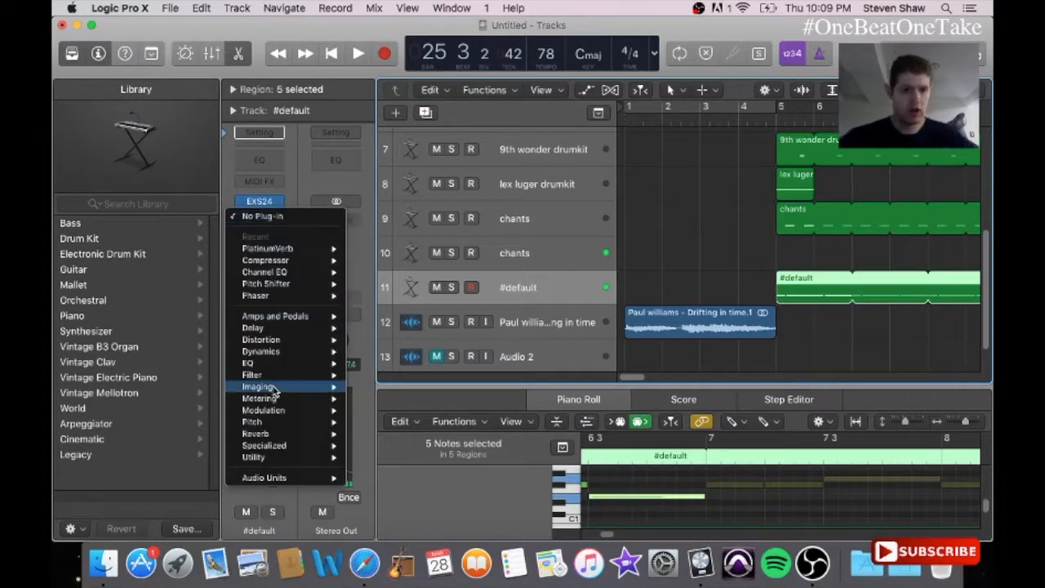
mouse_move(266, 435)
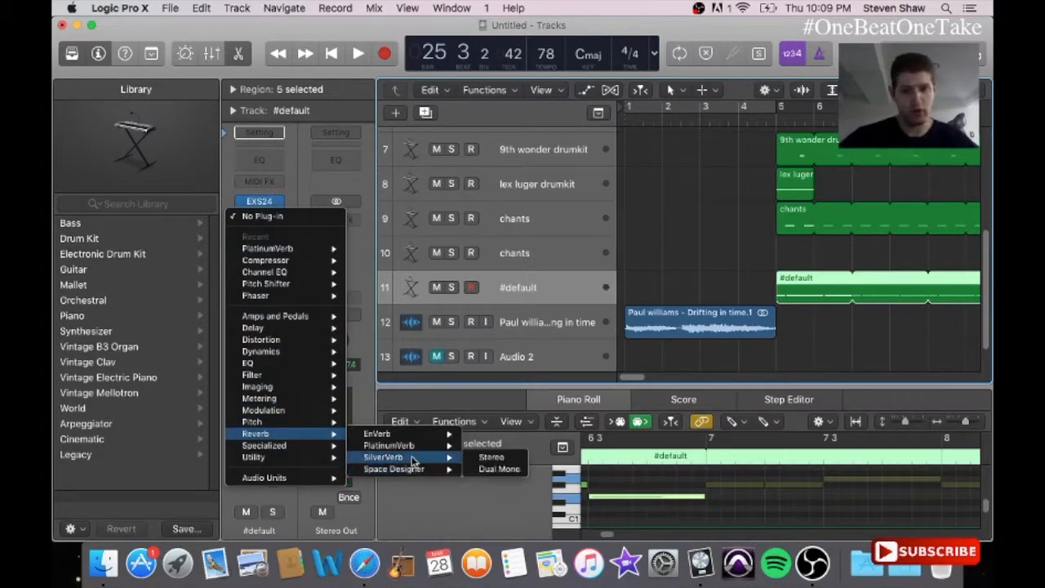
click(414, 452)
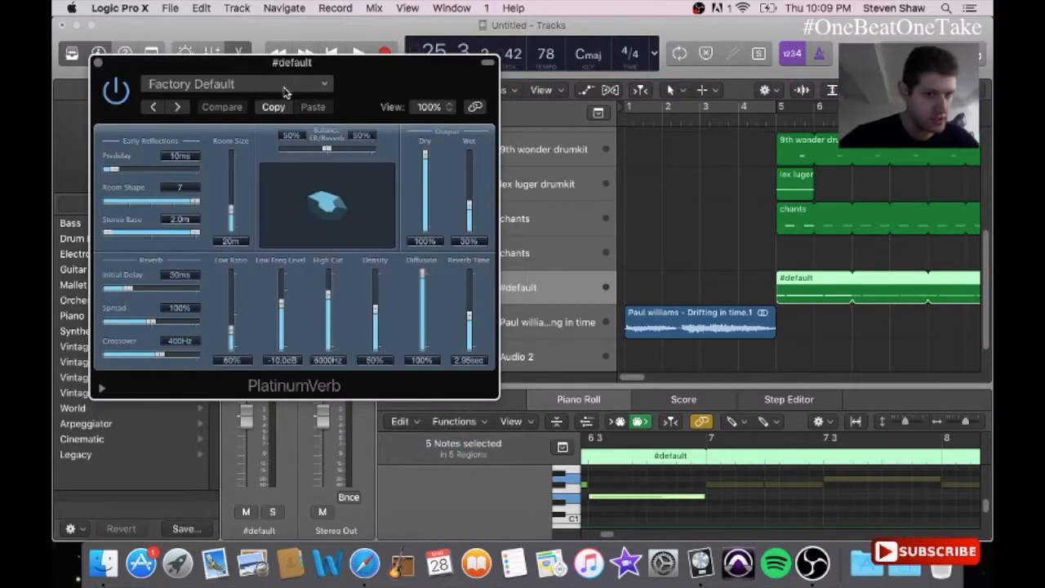
click(284, 90)
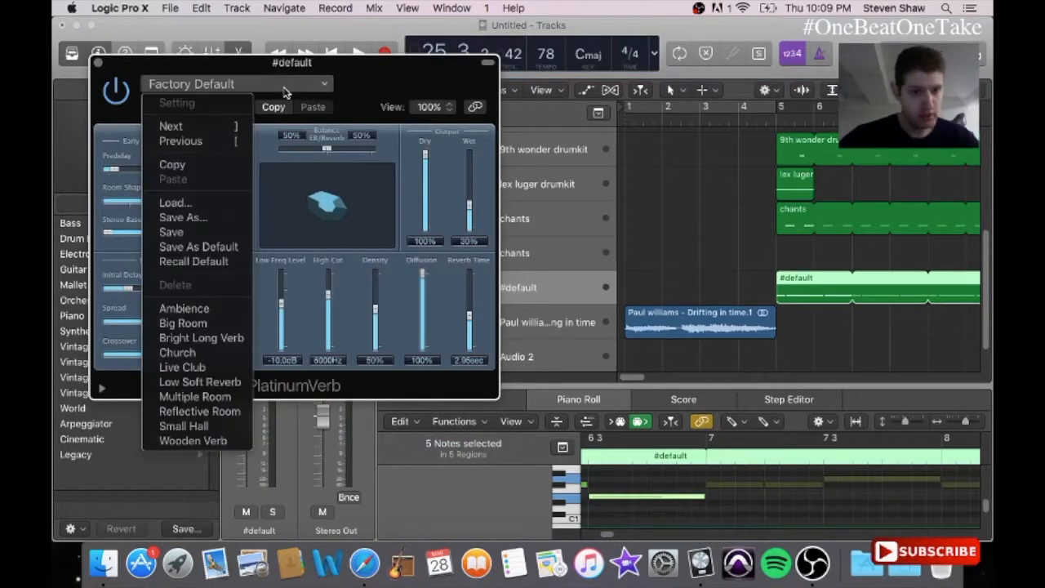
click(201, 384)
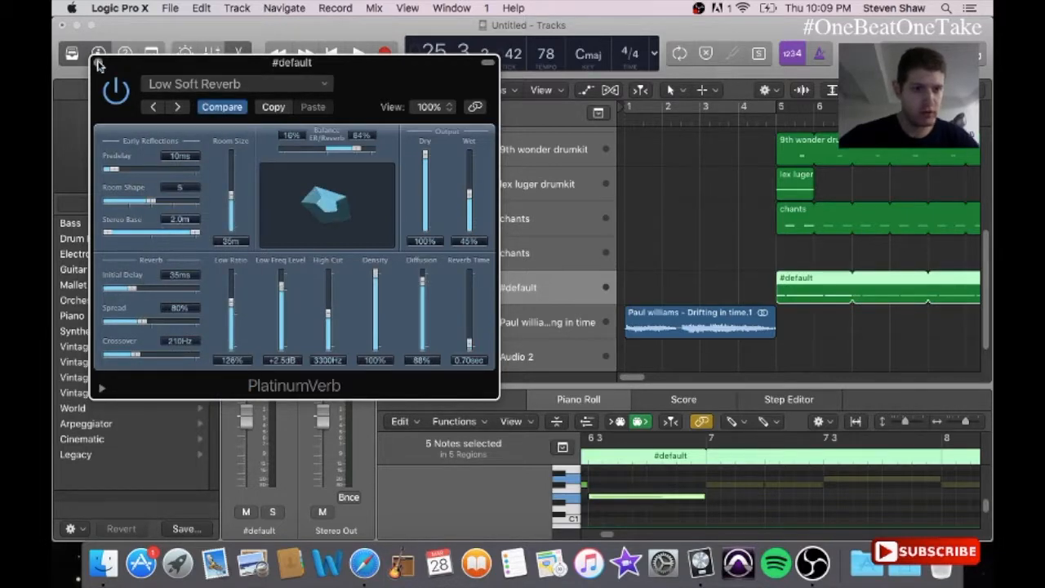
- Close the reverb window and add a Channel EQ with the Grand Piano preset to #default track 11
click(98, 63)
click(264, 229)
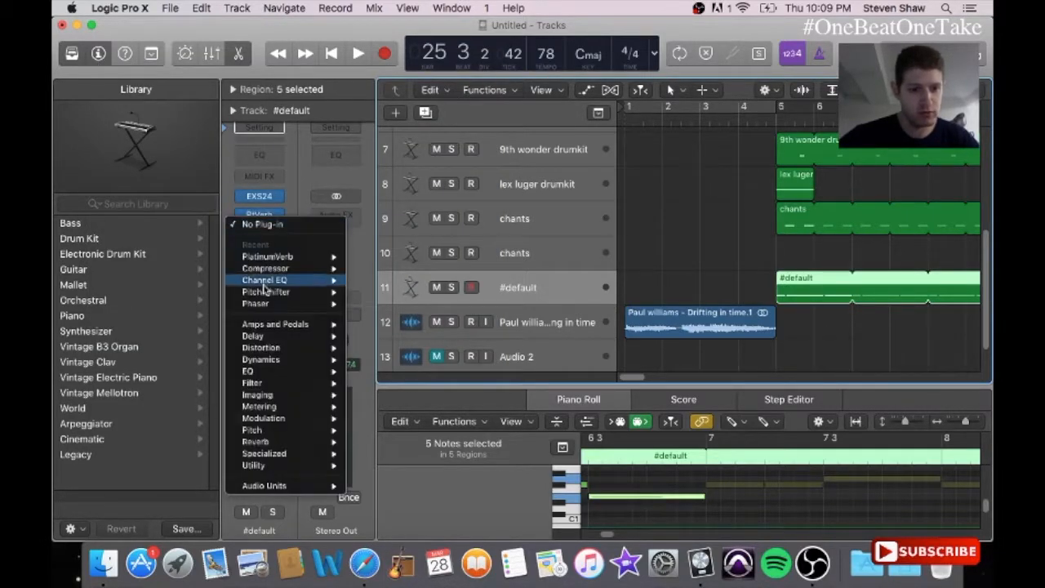
mouse_move(273, 370)
mouse_move(399, 372)
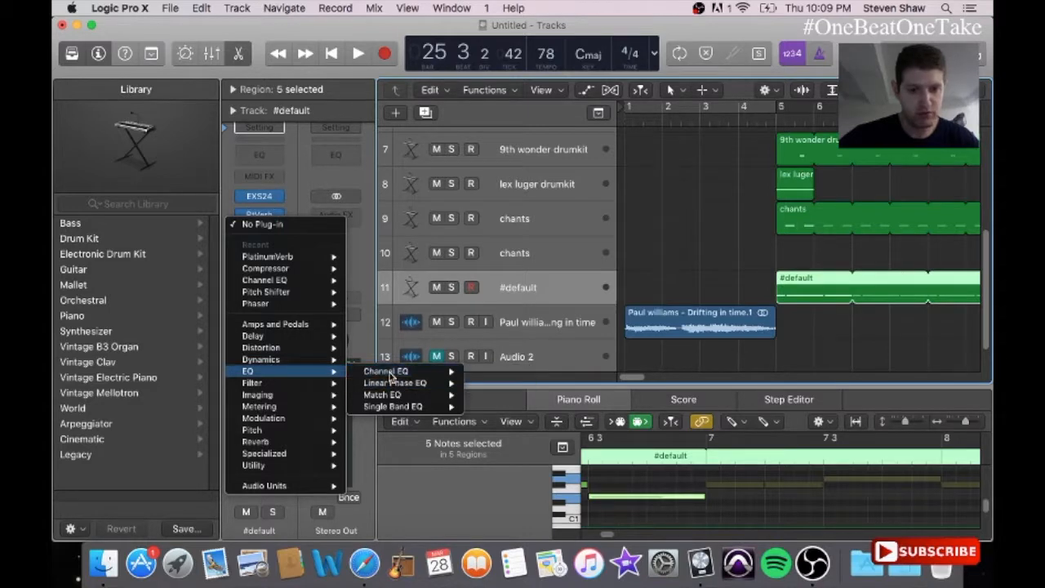
click(490, 371)
click(275, 85)
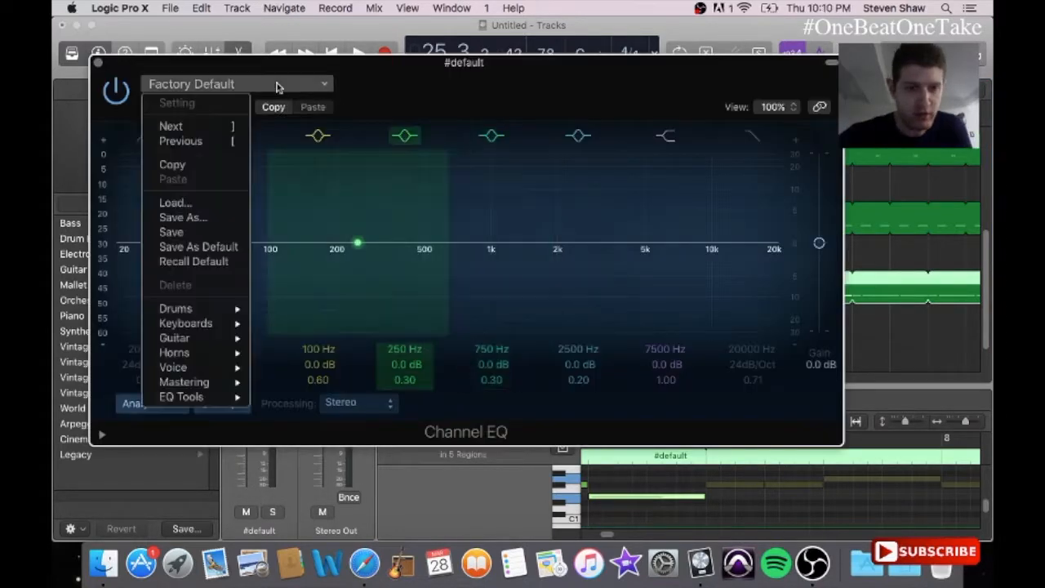
mouse_move(196, 324)
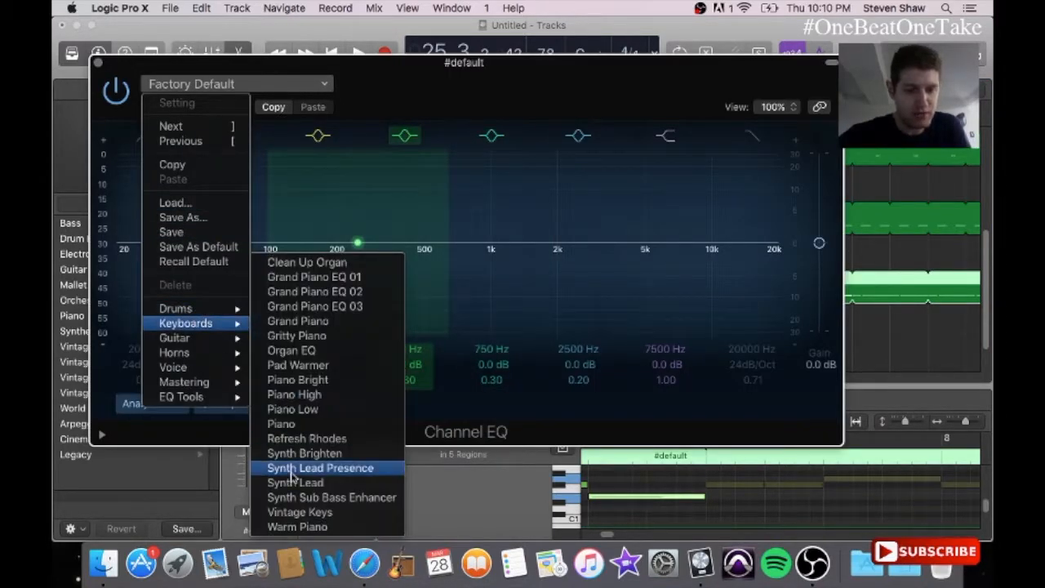
click(334, 321)
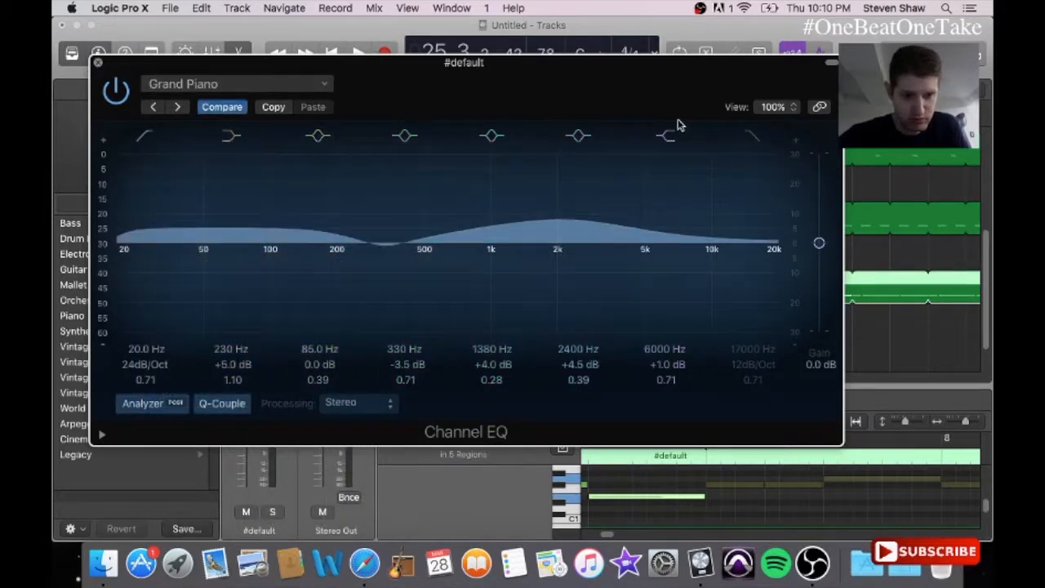
key(super+w)
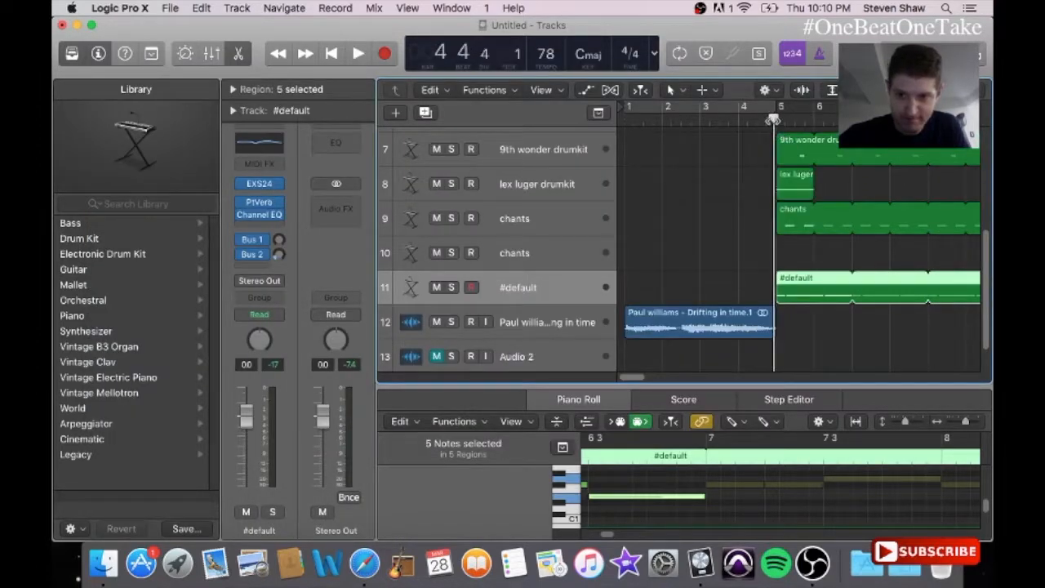
- During playback, lower the #default track's volume to -4.0 dB and add a Compressor with the Type U Electric Piano preset
key(space)
drag(250, 424, 251, 435)
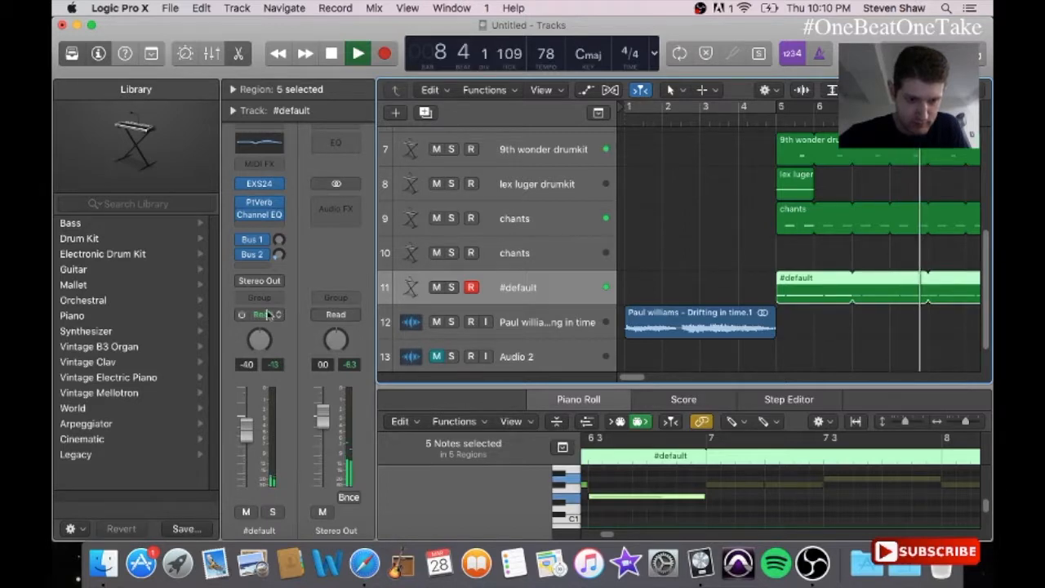
click(271, 231)
mouse_move(286, 359)
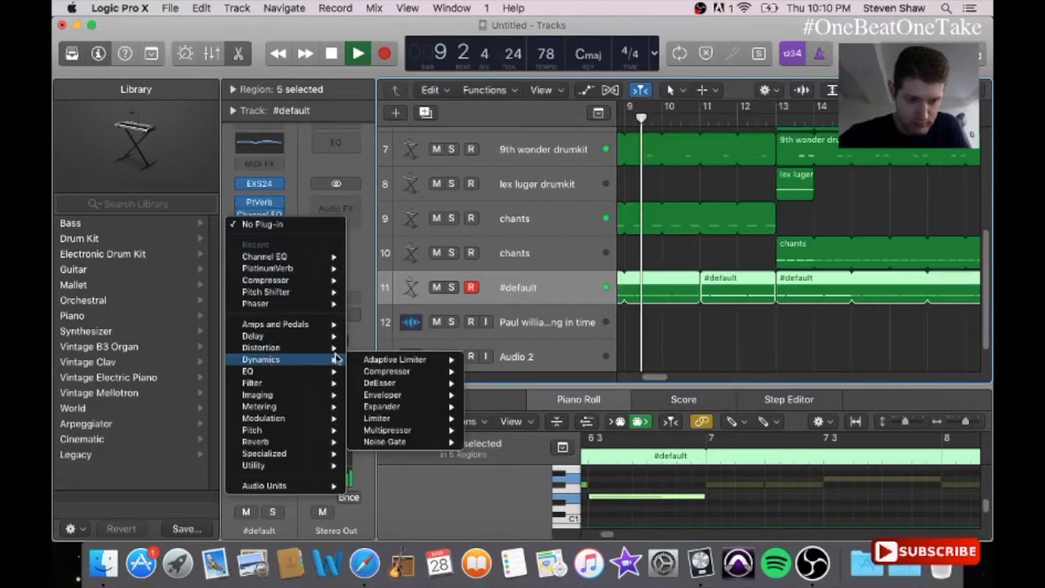
click(387, 373)
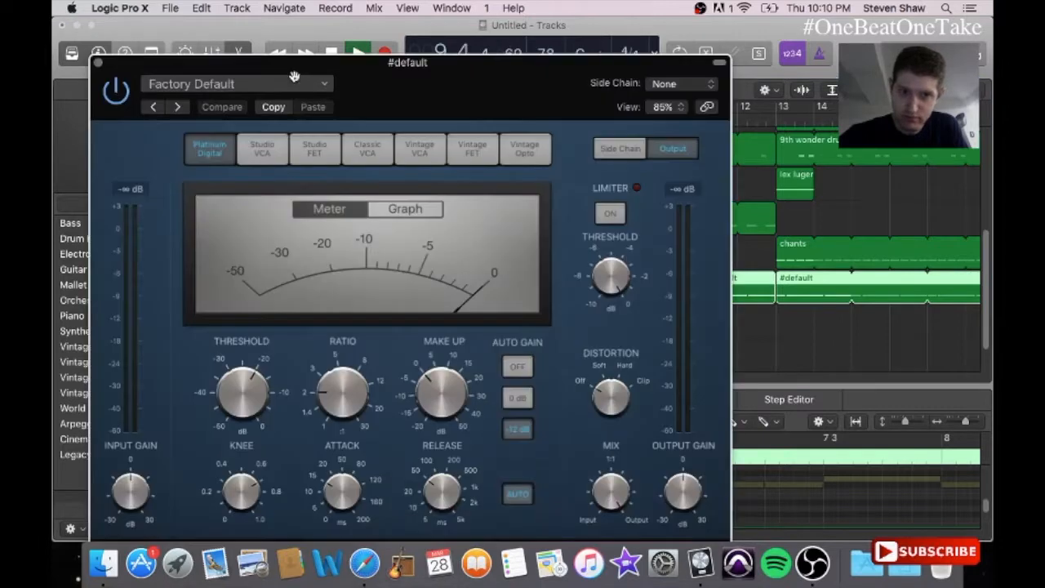
click(294, 78)
mouse_move(214, 308)
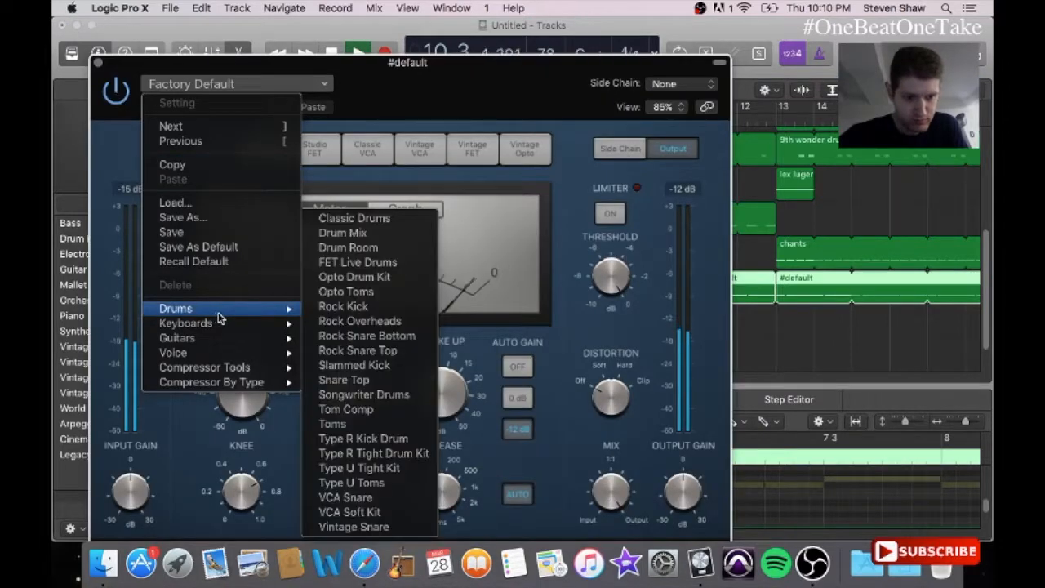
mouse_move(250, 322)
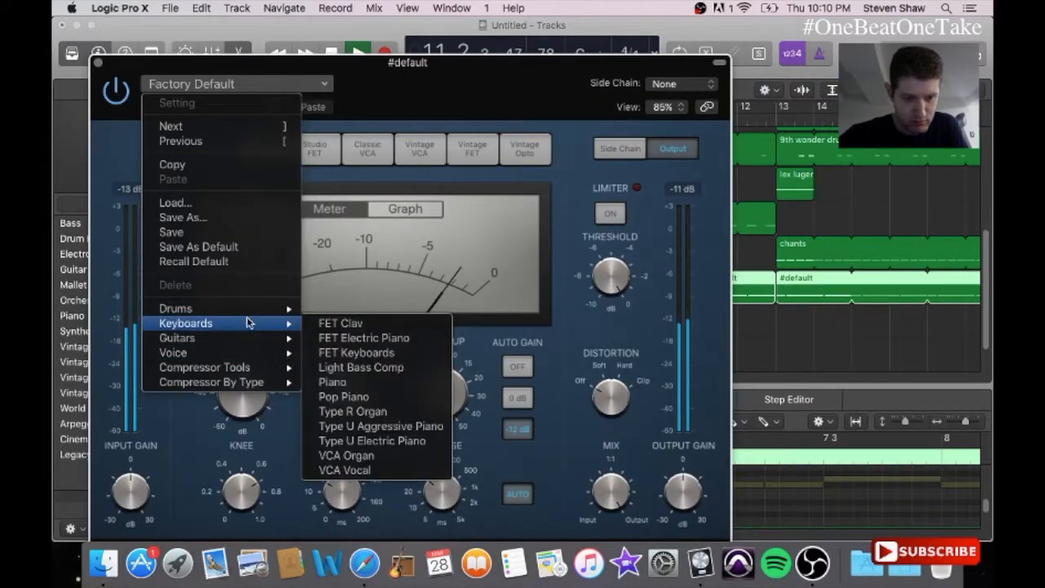
click(369, 441)
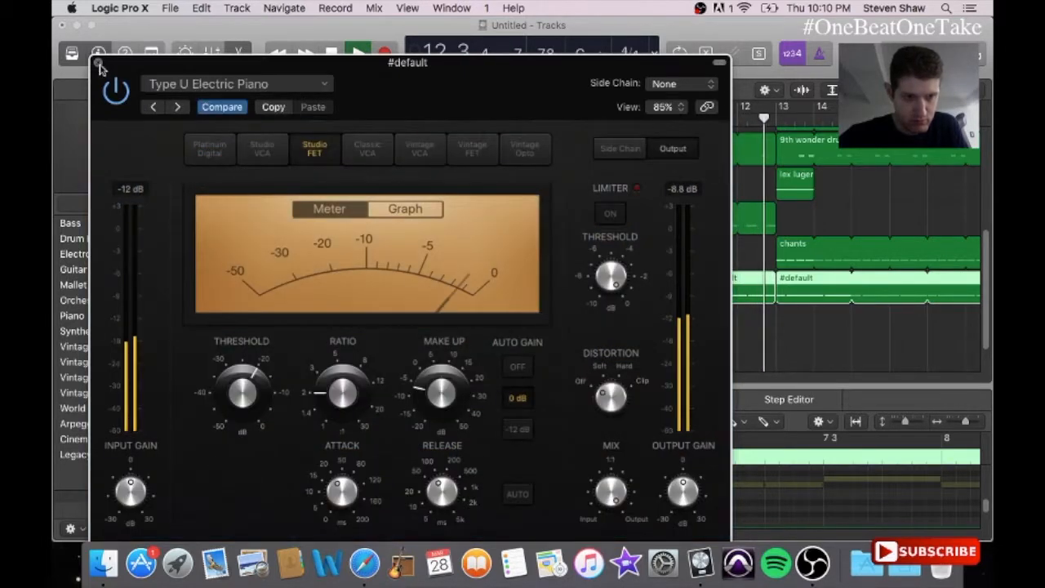
click(97, 62)
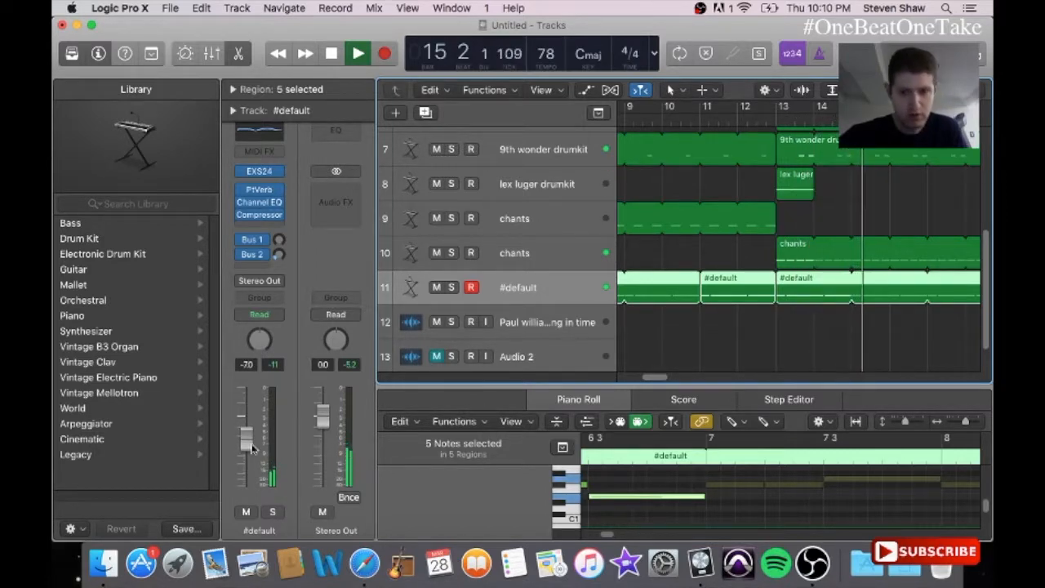
- Replay the song from the beginning and check the level of the Paul Williams sample on track 12
drag(650, 378, 631, 377)
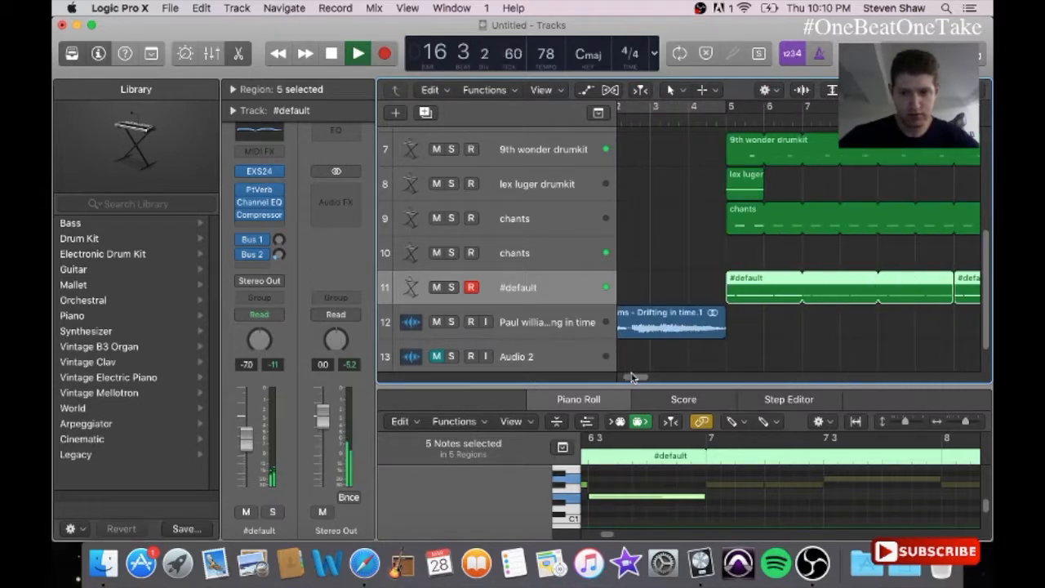
key(Return)
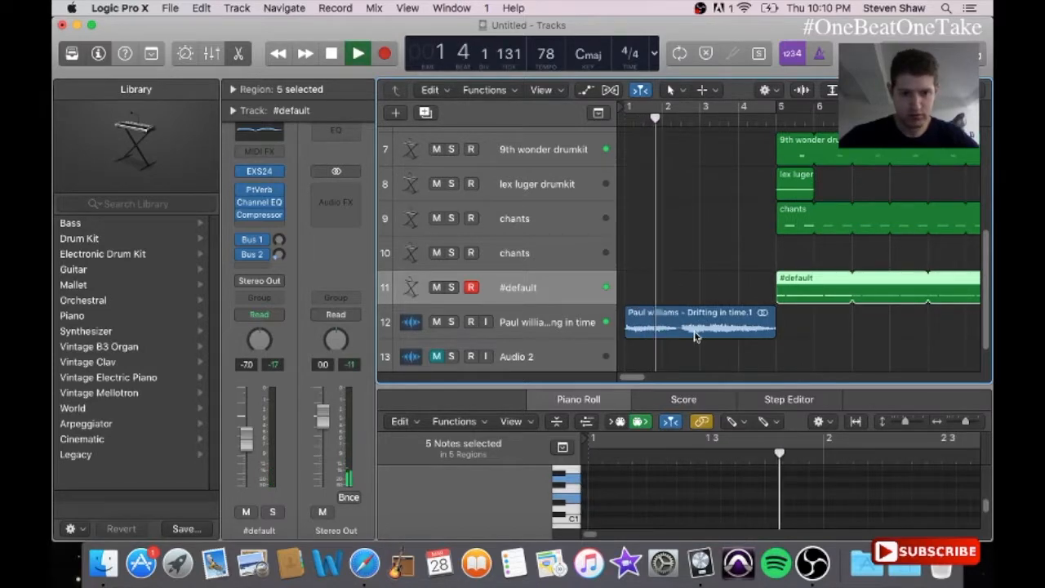
click(543, 319)
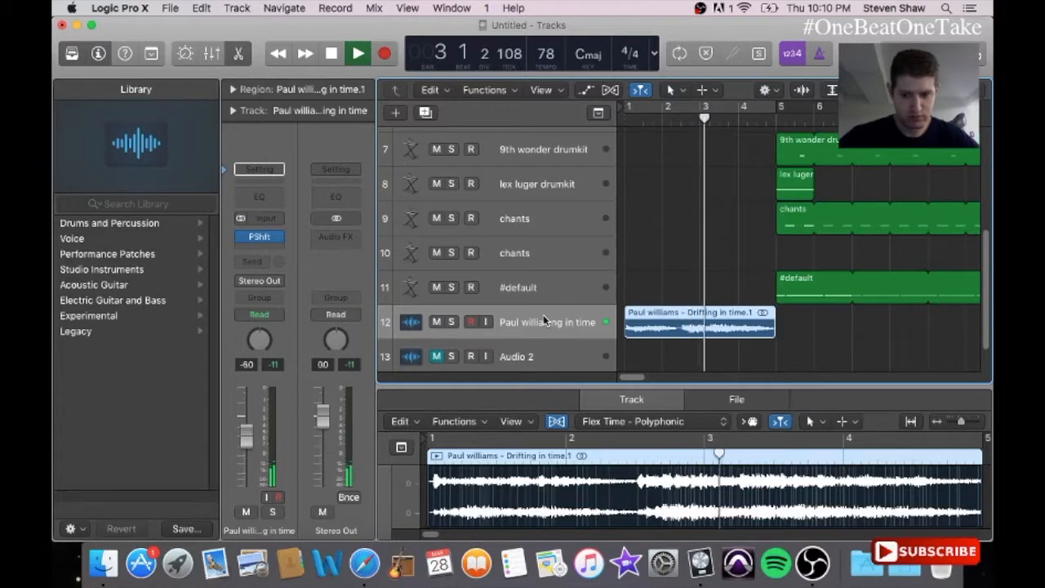
key(XF86AudioRaiseVolume)
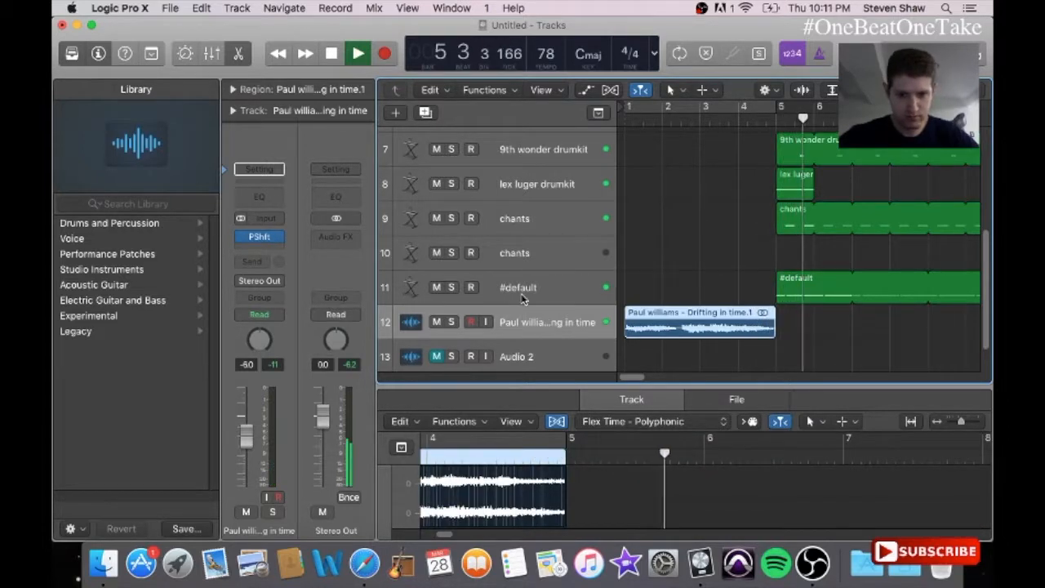
- Change the Compressor preset on #default track 11 to FET Electric Piano
click(522, 294)
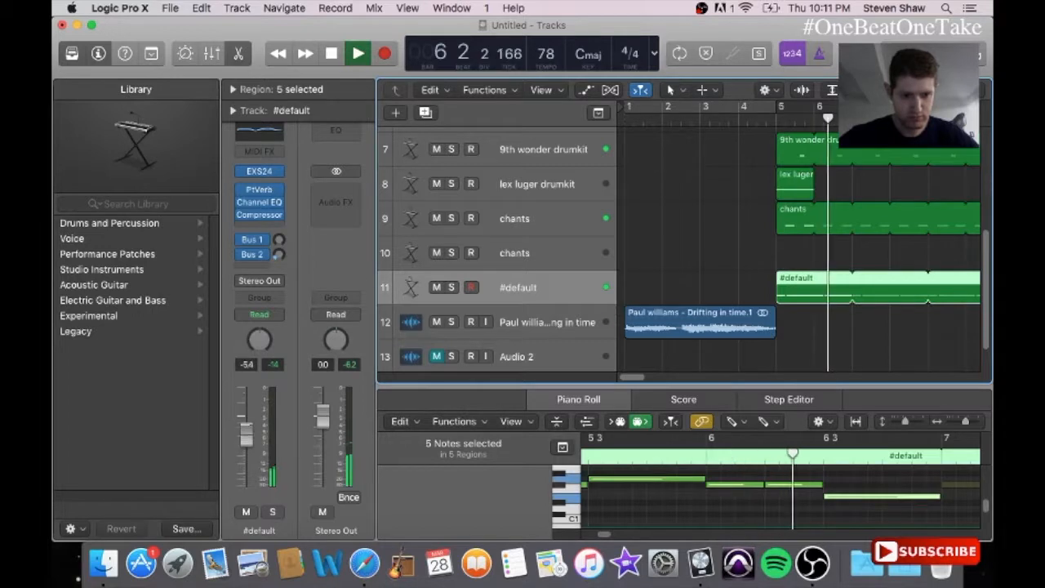
click(259, 215)
click(233, 84)
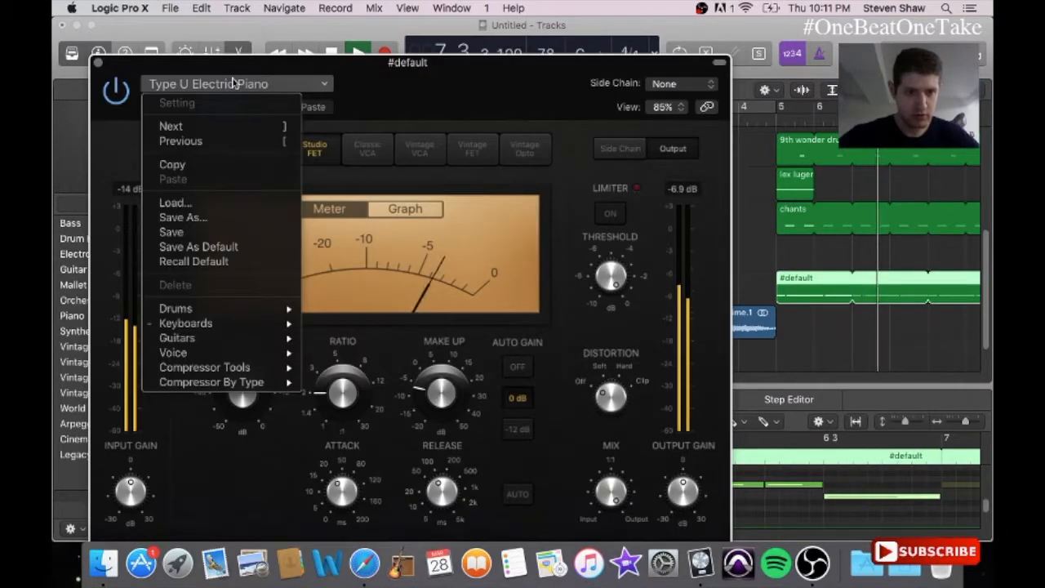
mouse_move(209, 323)
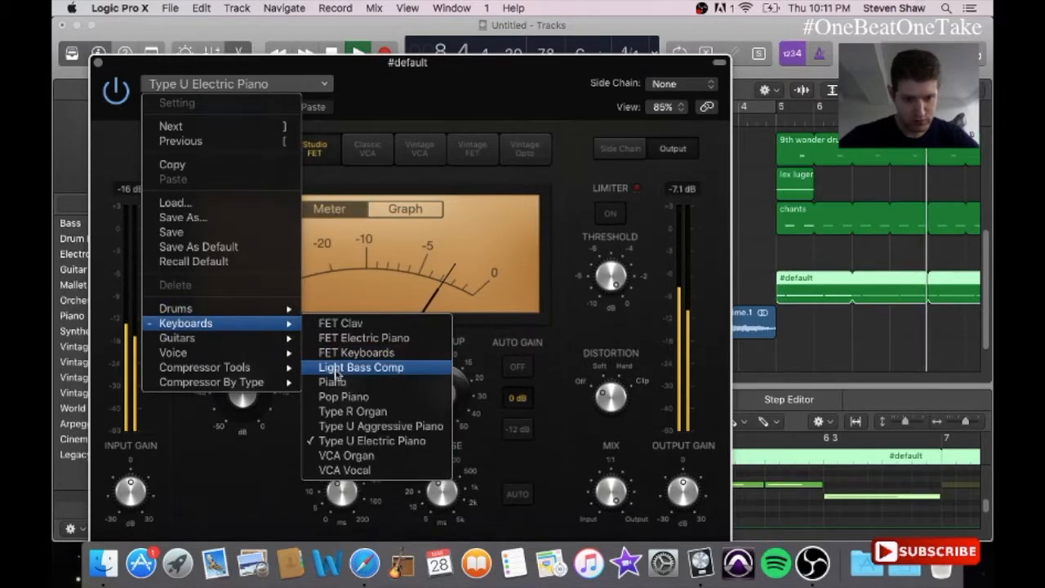
click(336, 337)
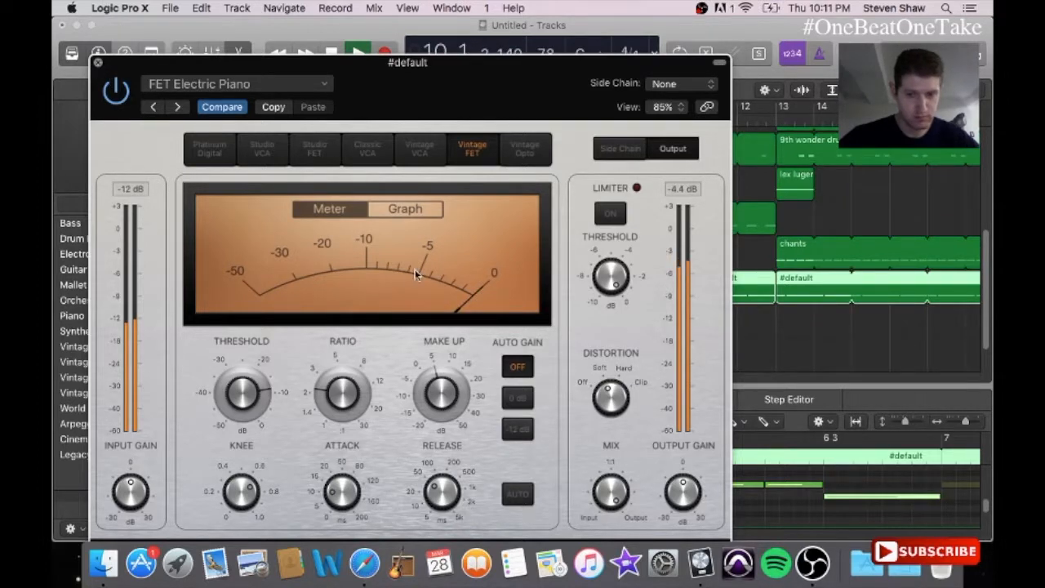
key(super+w)
- Replay the beat from around bar 4 to hear how the #default track sits in the mix
drag(655, 376, 634, 376)
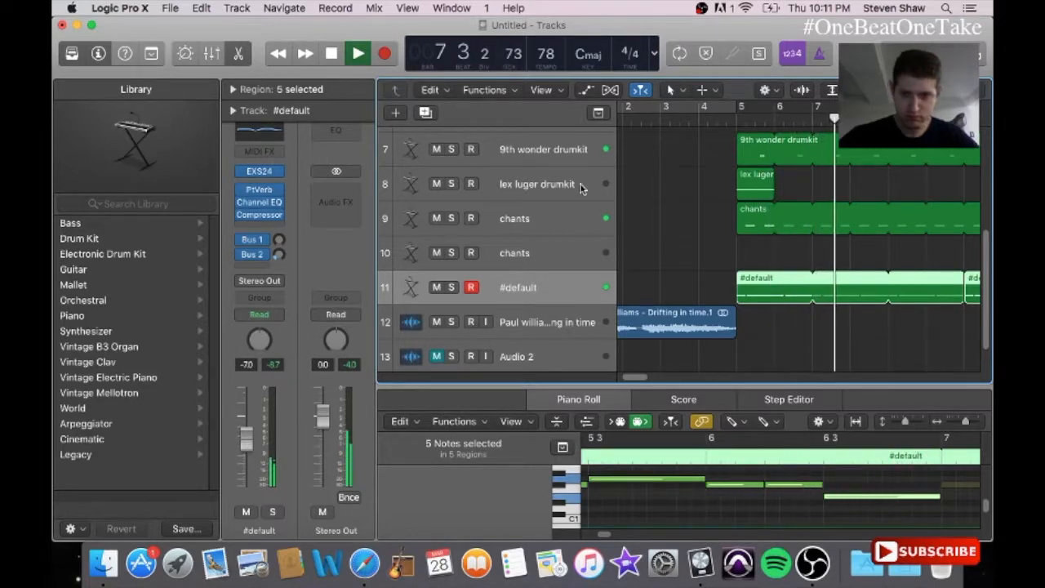
click(708, 120)
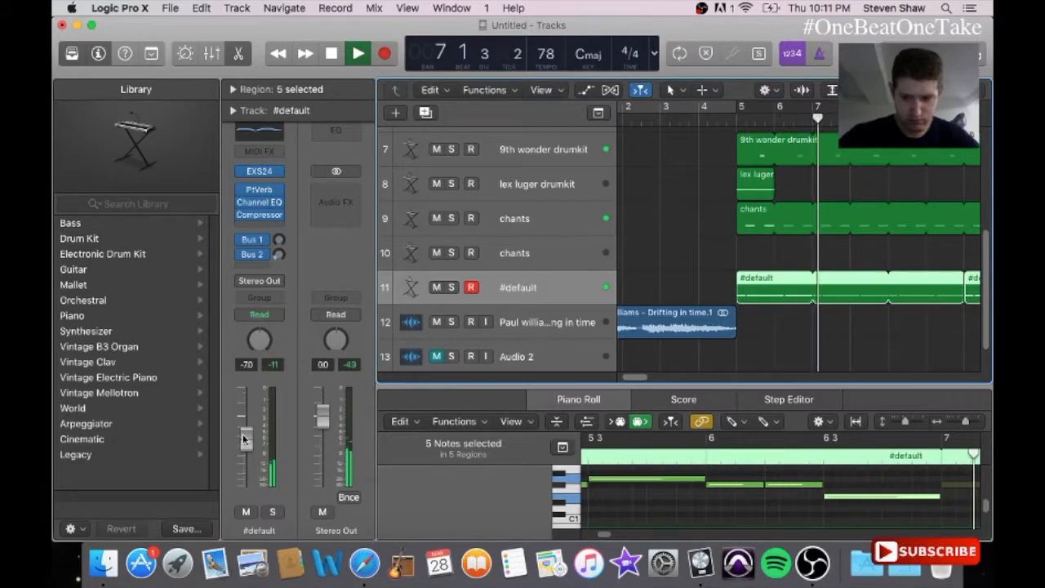
key(XF86AudioRaiseVolume)
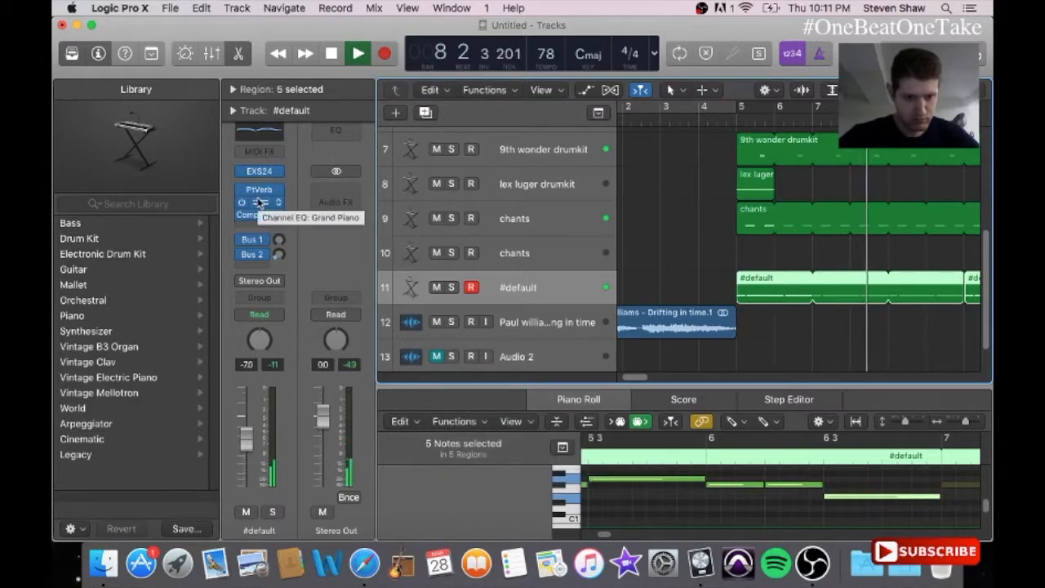
- Change the Channel EQ preset on the #default track to Grand Piano EQ 03
click(299, 120)
click(299, 85)
mouse_move(220, 315)
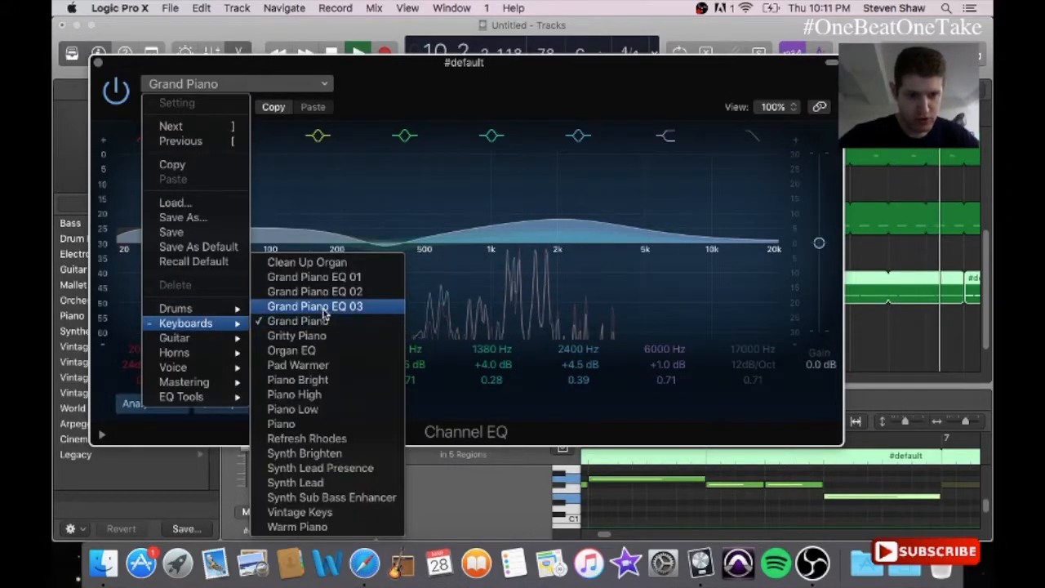
click(324, 316)
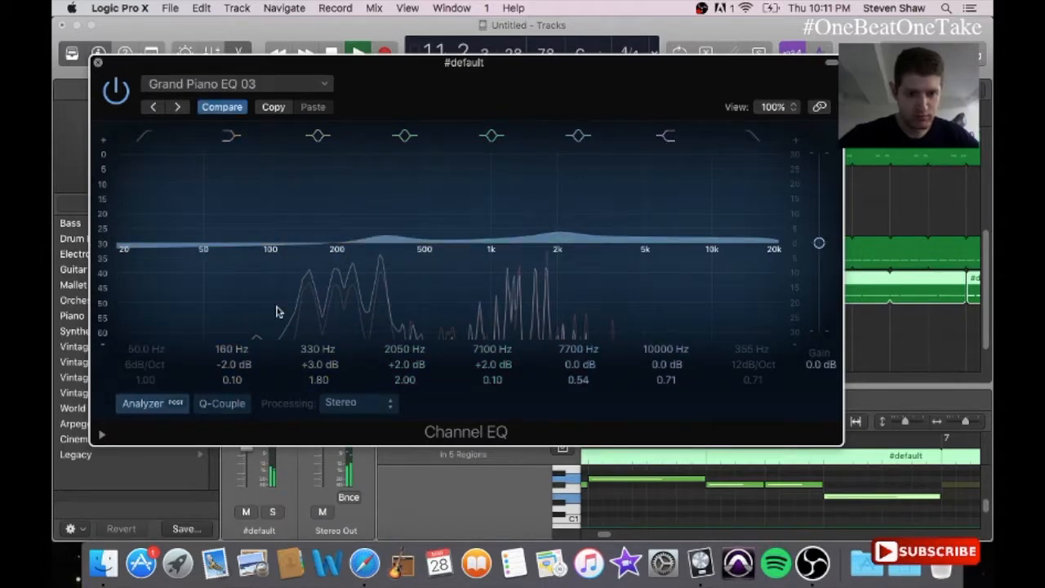
key(super+w)
- Set the #default track's volume to -6.0 dB, then stop playback and return the playhead to the project's start
drag(669, 373, 646, 378)
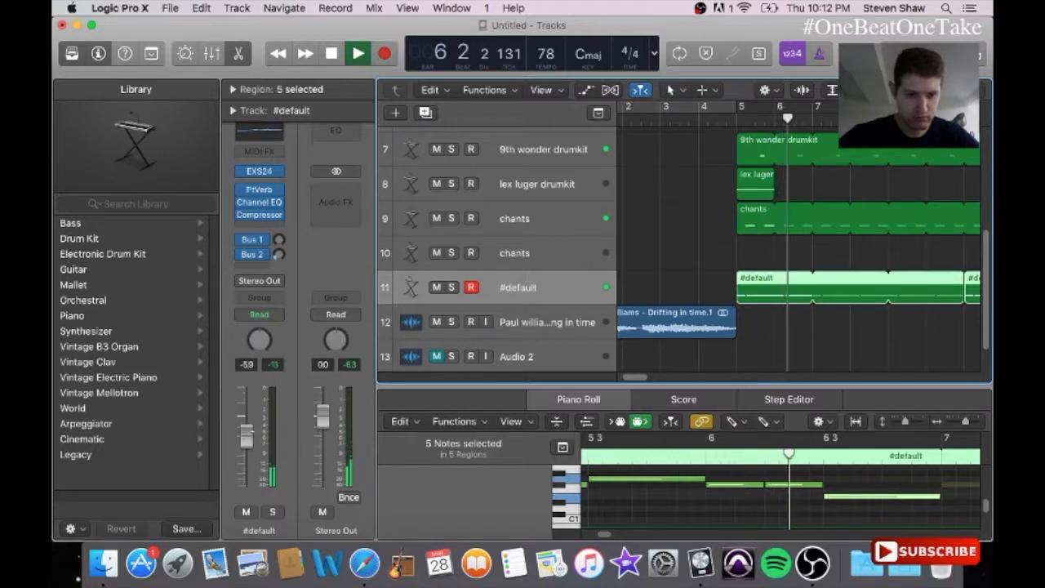
drag(251, 438, 252, 437)
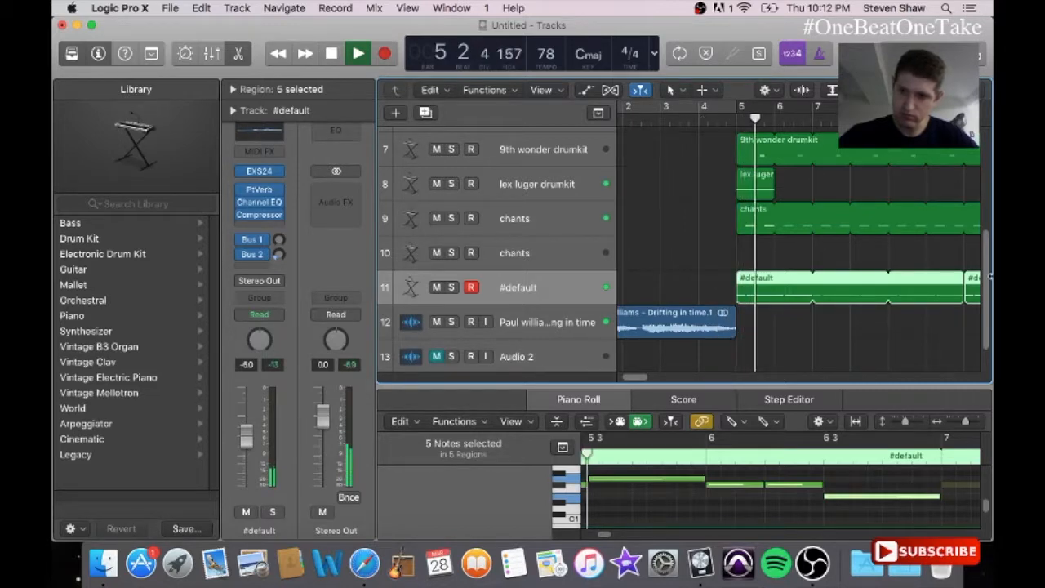
scroll(684, 245, up, 5)
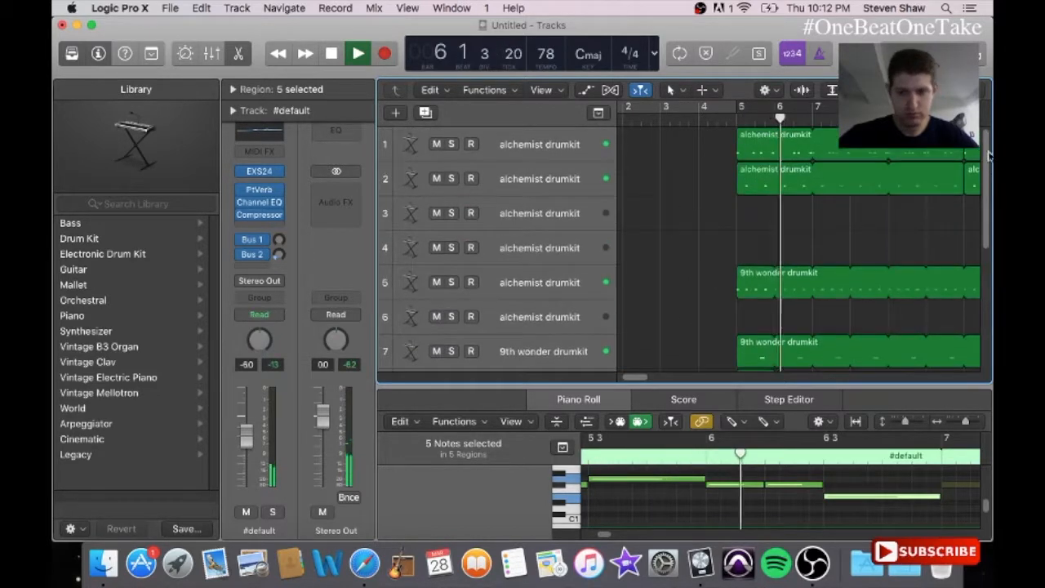
key(space)
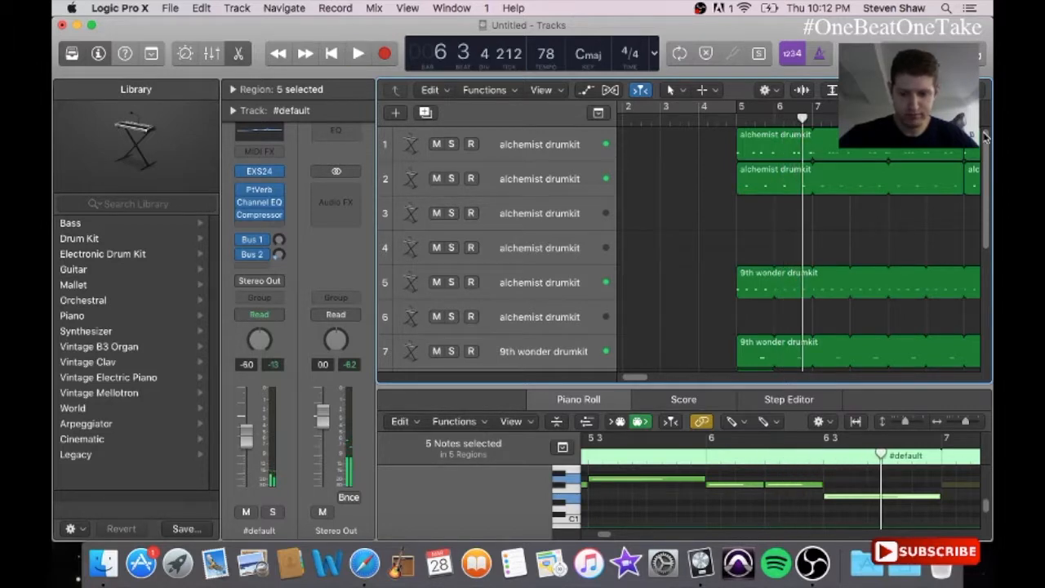
key(Return)
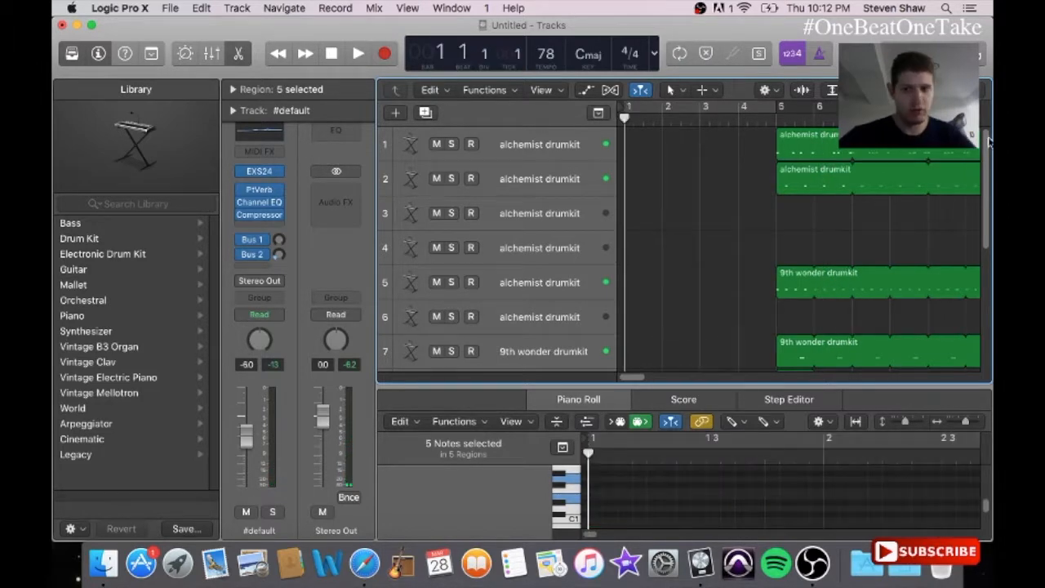
mouse_move(987, 144)
mouse_down()
mouse_move(988, 266)
mouse_move(986, 139)
mouse_up()
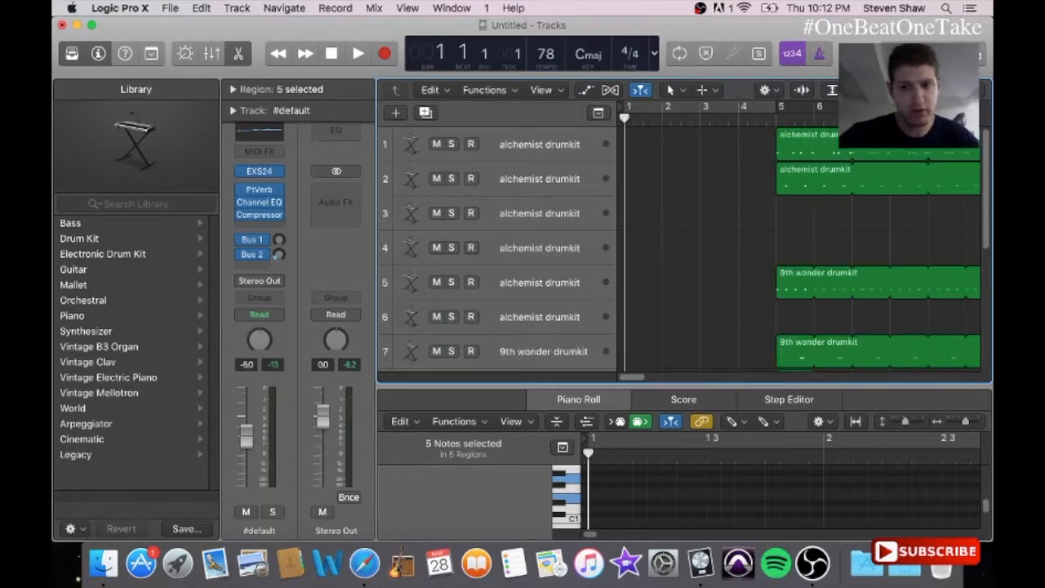
- Move the project window aside and clear the browser, OBS and Finder windows away to expose the desktop files
drag(391, 25, 482, 14)
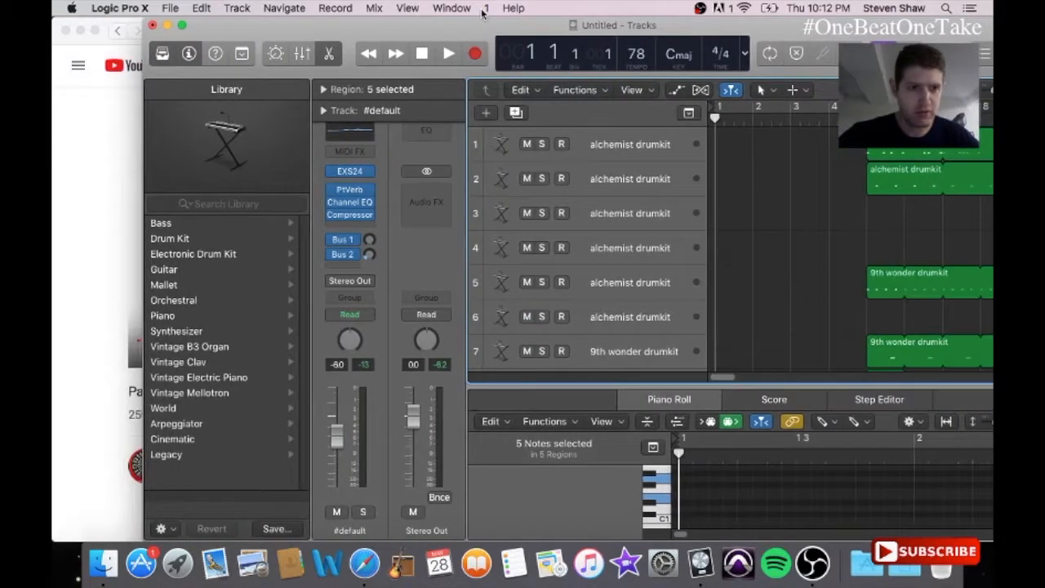
click(80, 31)
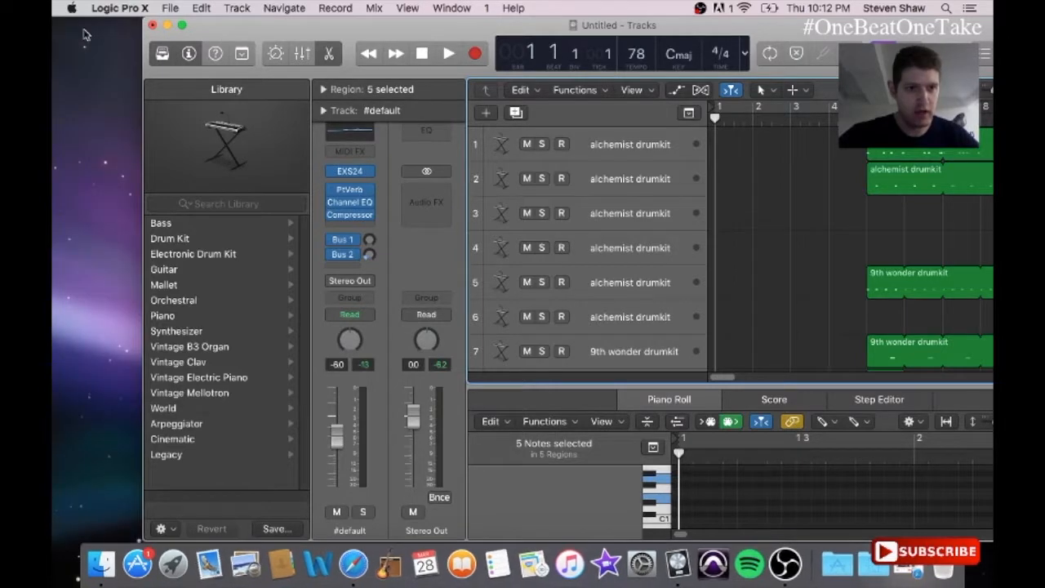
drag(205, 24, 412, 9)
drag(292, 34, 534, 27)
drag(549, 25, 587, 25)
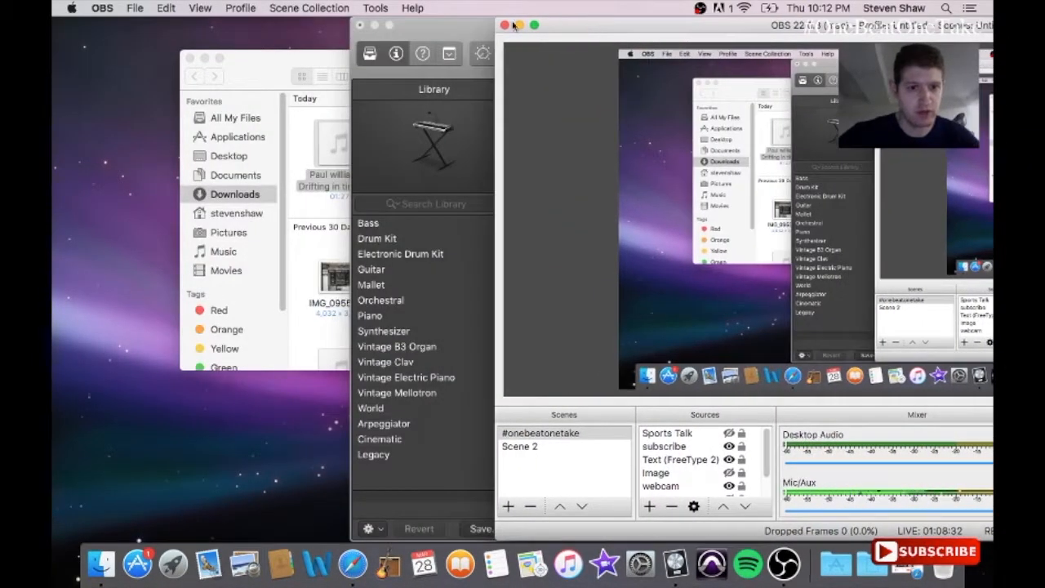
click(204, 58)
drag(487, 21, 582, 30)
- Try to insert new_tag.mp3 from the desktop at the start of the sample track, and undo that insert
drag(428, 159, 893, 360)
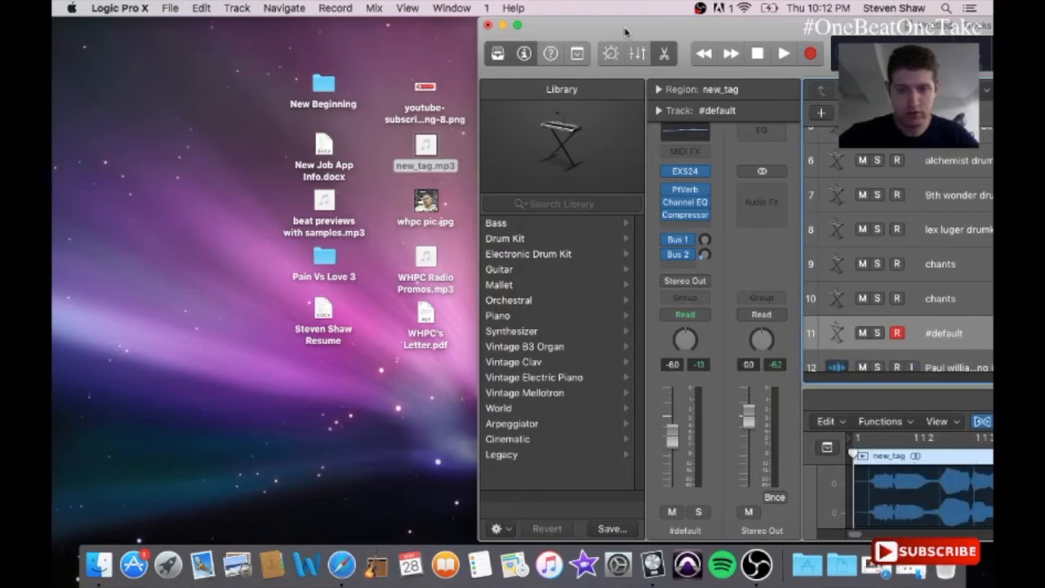
drag(625, 31, 275, 6)
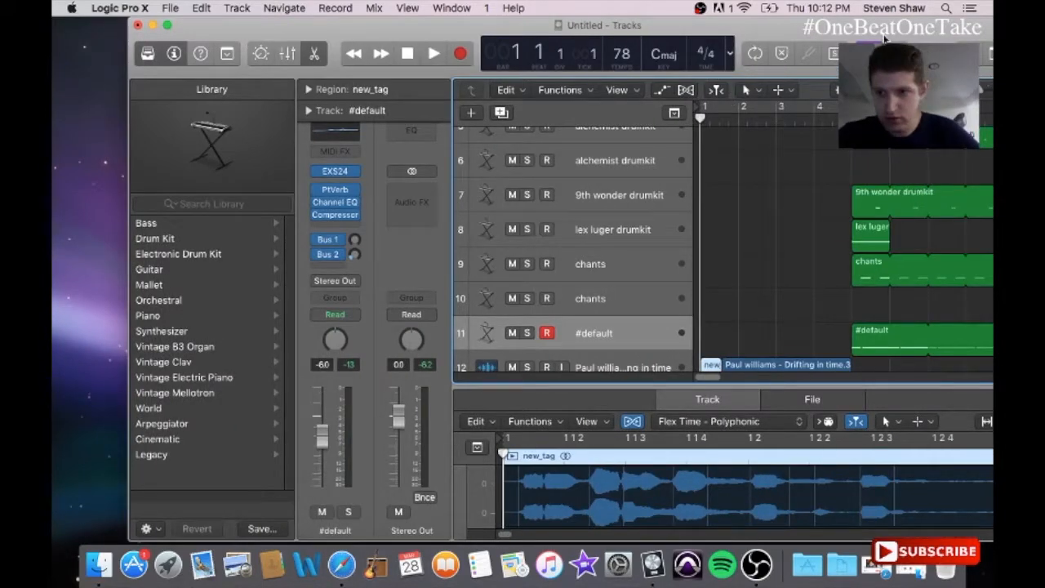
drag(887, 29, 883, 29)
click(200, 7)
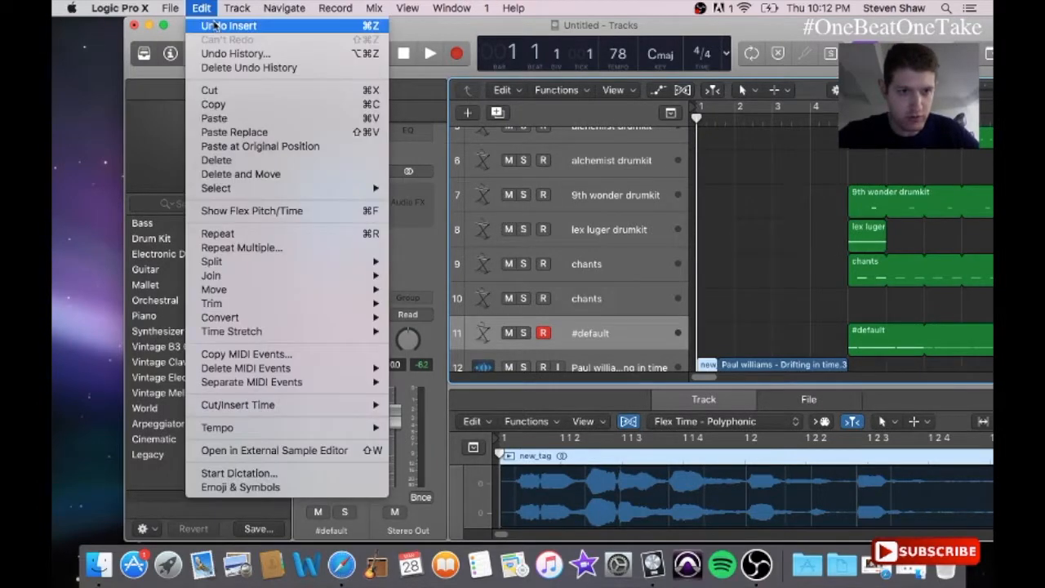
click(214, 21)
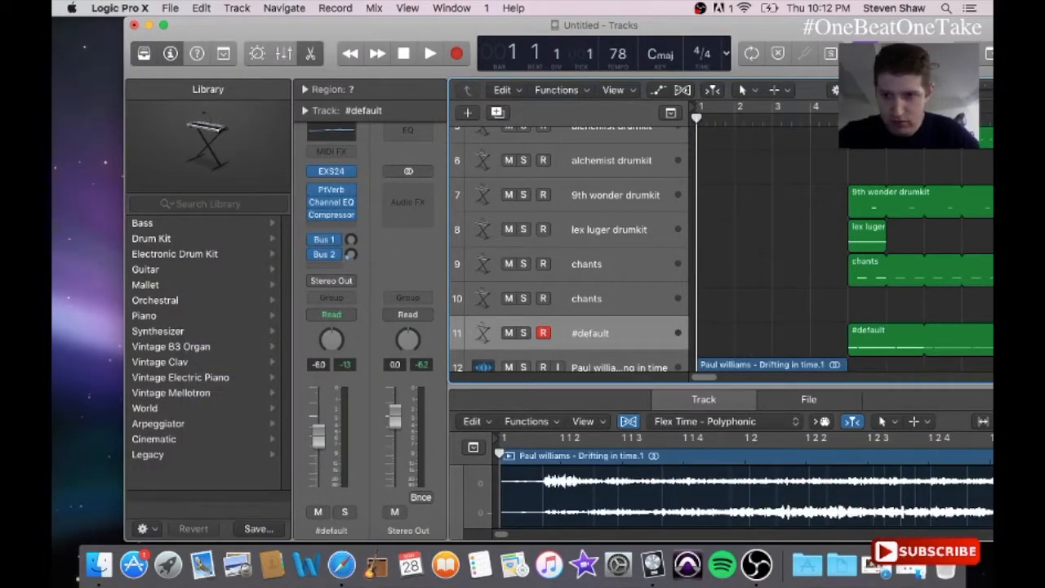
- Import new_tag.mp3 from the desktop onto a new track below Audio 2 and move its region to about bar 4 beat 3
drag(837, 30, 753, 30)
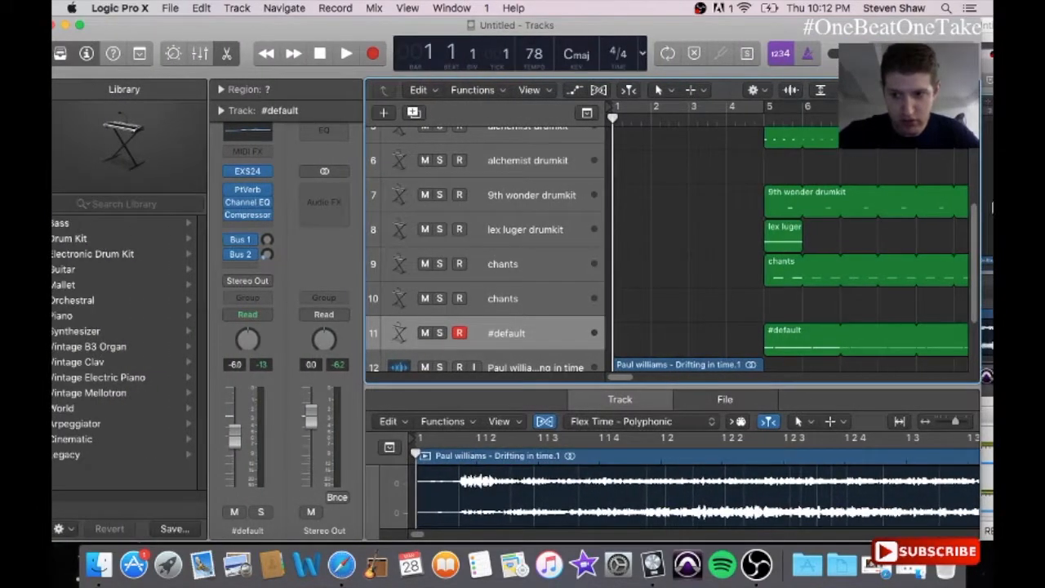
scroll(977, 231, down, 3)
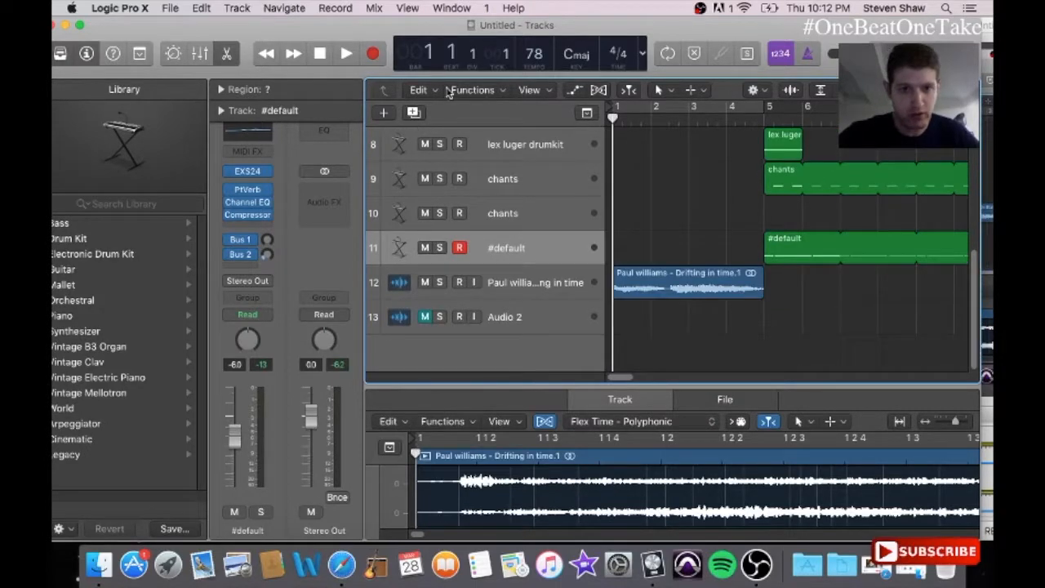
drag(383, 16, 772, 7)
drag(421, 161, 786, 353)
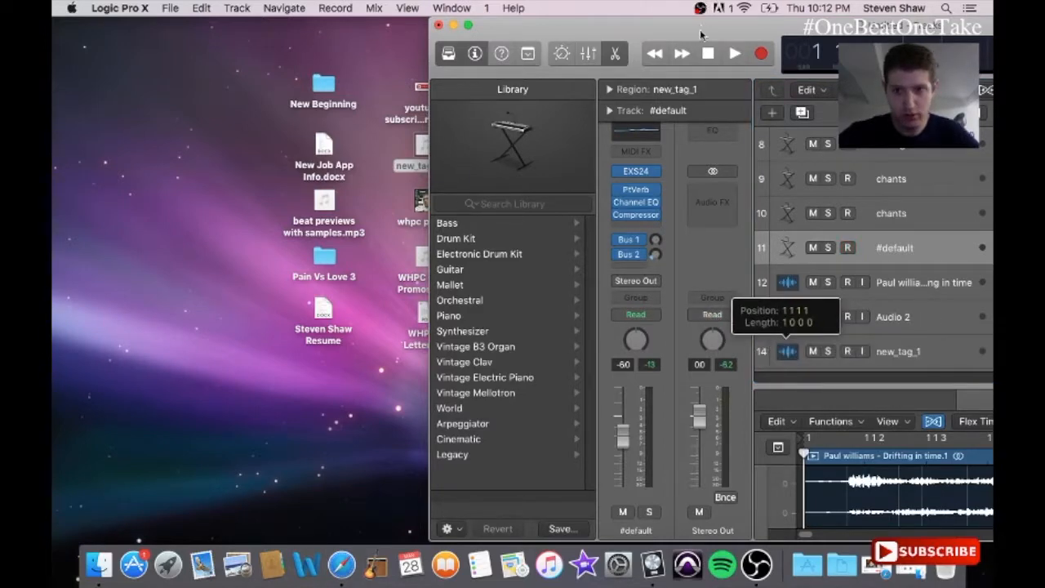
drag(701, 31, 374, 25)
drag(637, 351, 773, 349)
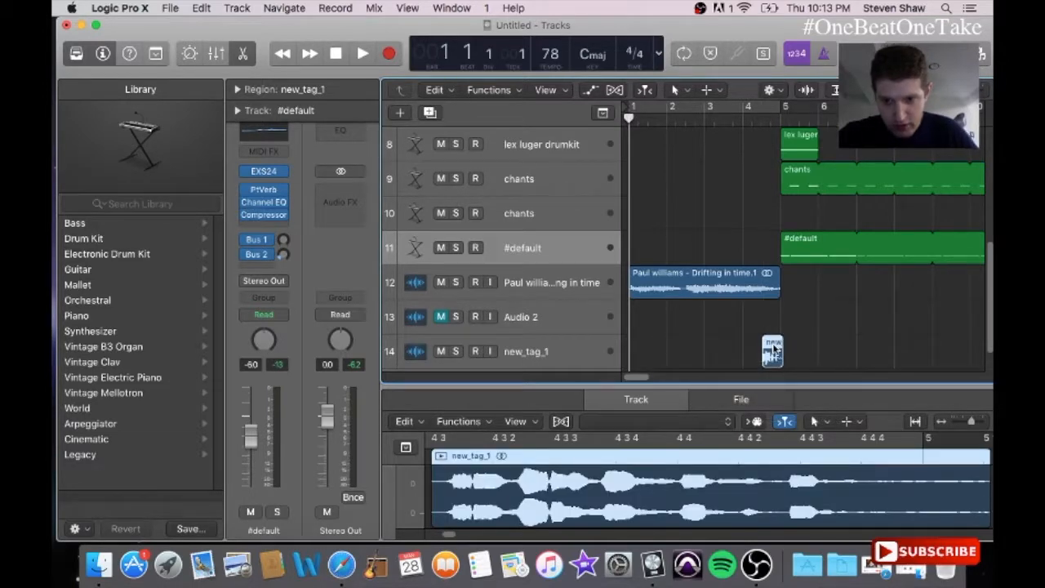
- Move the new_tag_1 track above Audio 2 and delete the Audio 2 track together with its regions
drag(530, 351, 532, 314)
click(524, 351)
drag(633, 377, 599, 377)
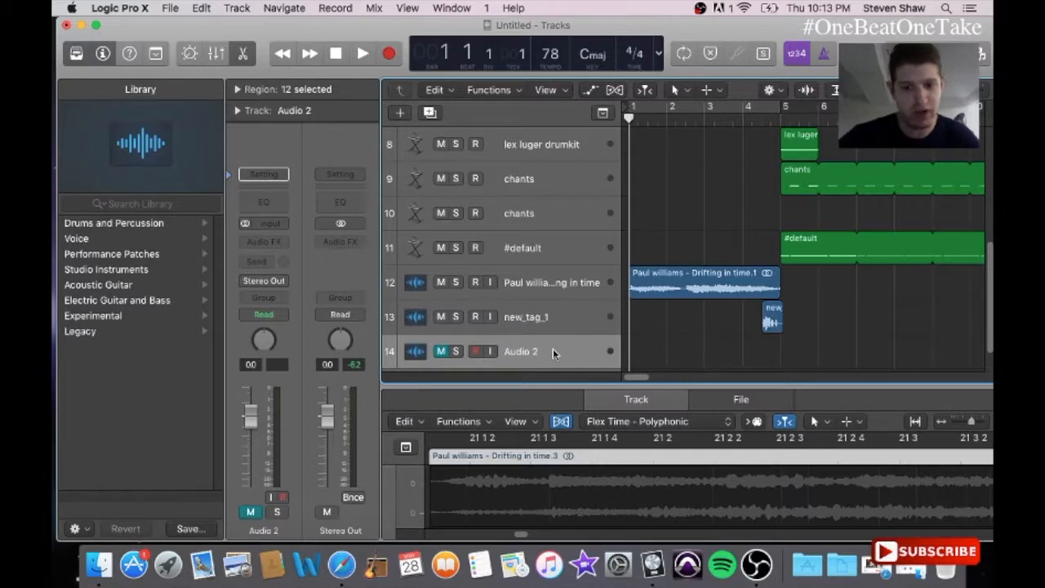
key(Delete)
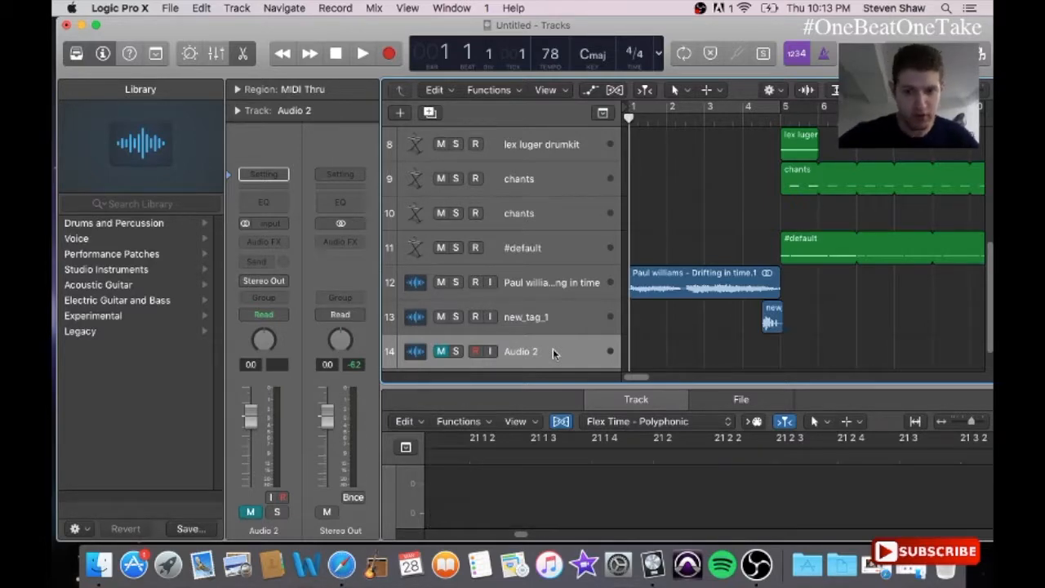
key(Delete)
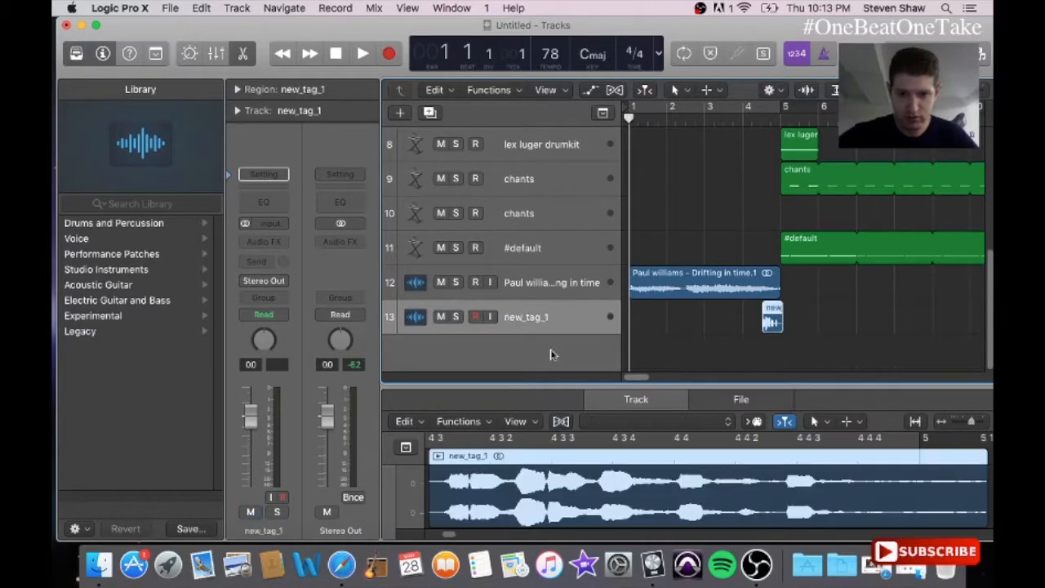
- Add PlatinumVerb to the new_tag_1 track with the Ambience preset and a room size of 72 m
click(264, 242)
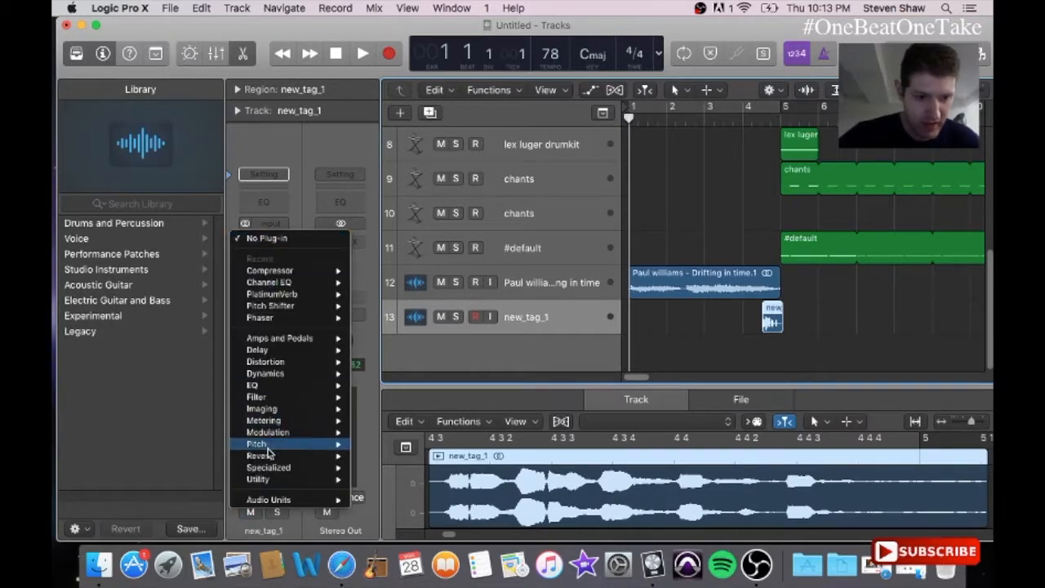
mouse_move(267, 457)
click(490, 467)
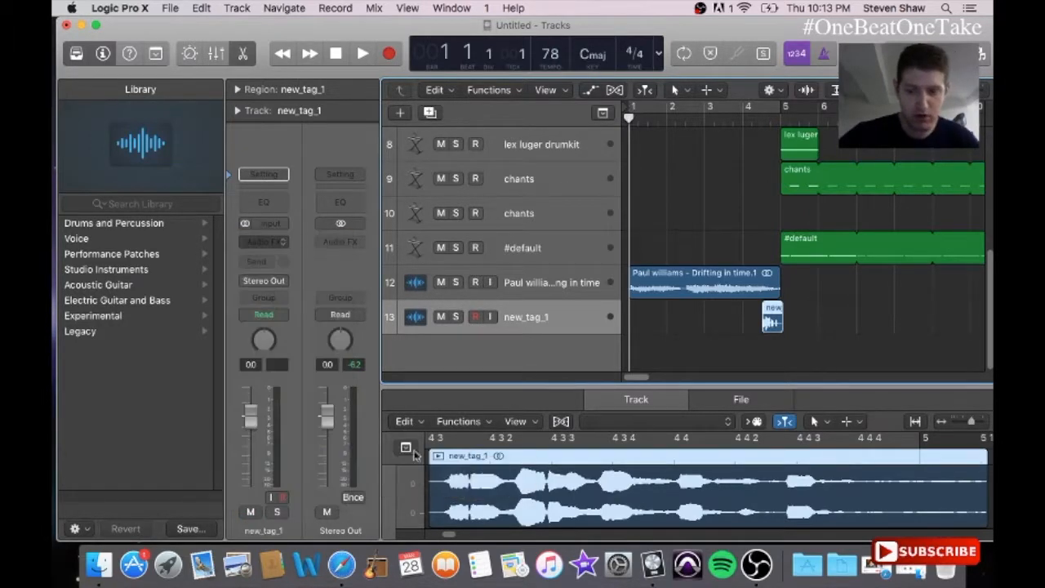
click(268, 93)
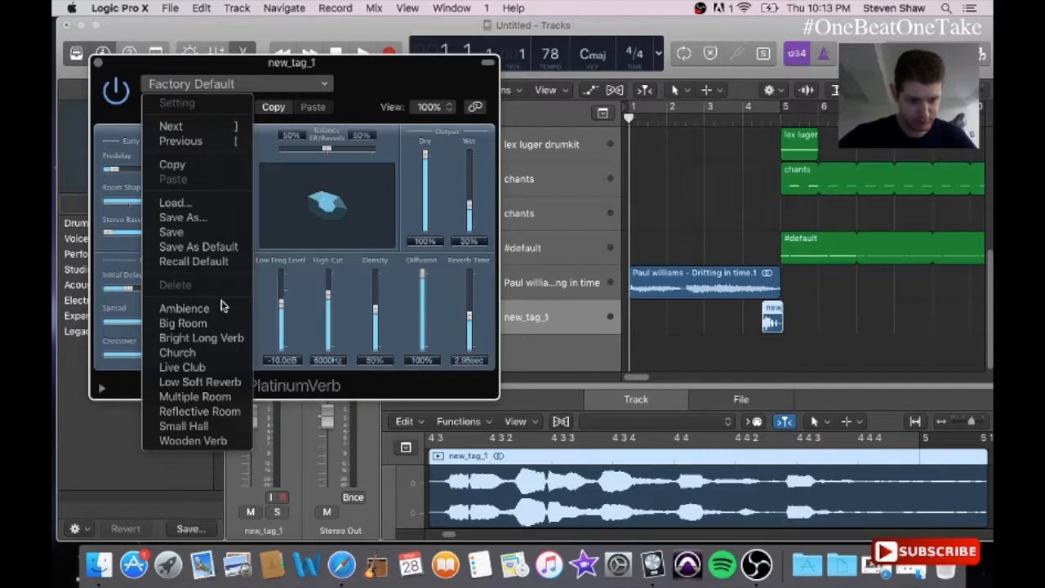
click(185, 308)
drag(230, 223, 232, 186)
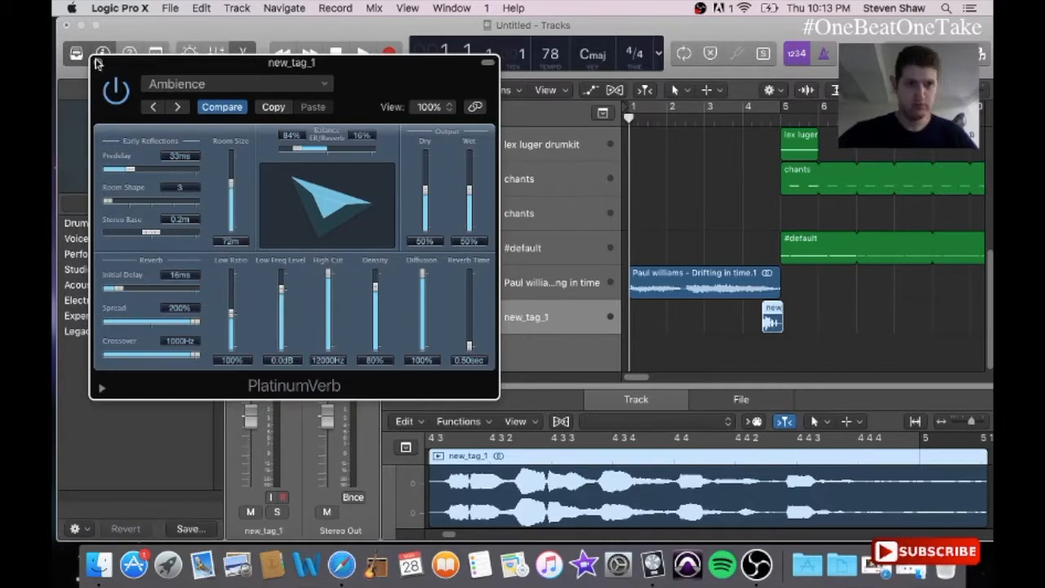
click(99, 63)
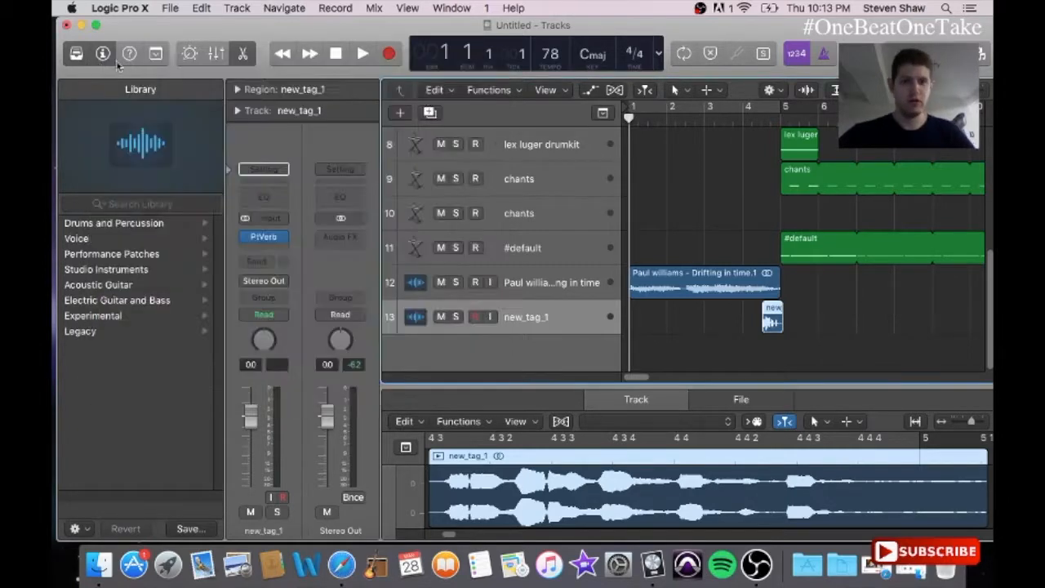
- Play the beat from around bar 4 and lower the new_tag_1 track's volume to -9.0 dB
click(737, 122)
key(space)
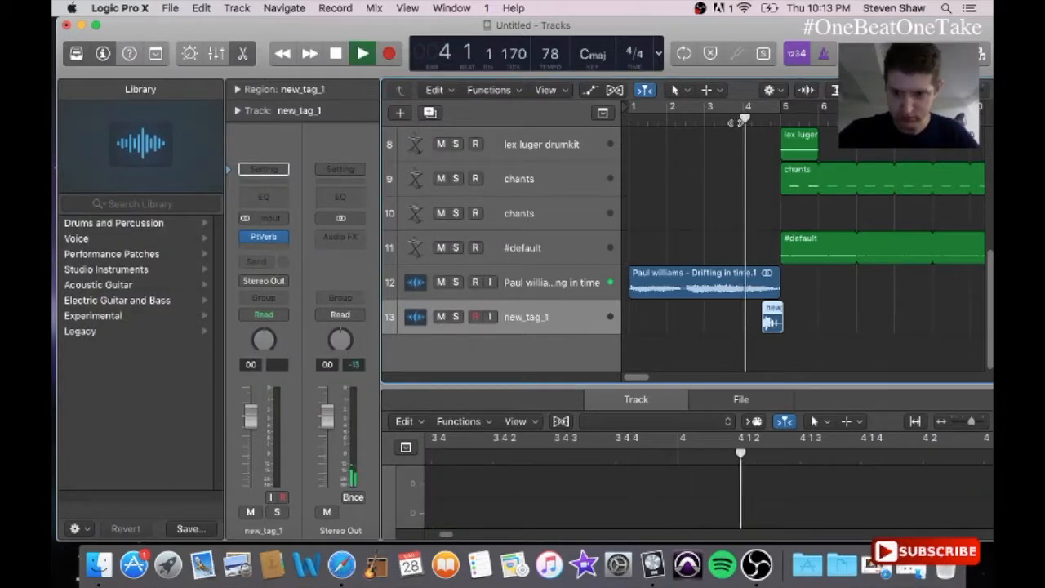
drag(253, 419, 253, 448)
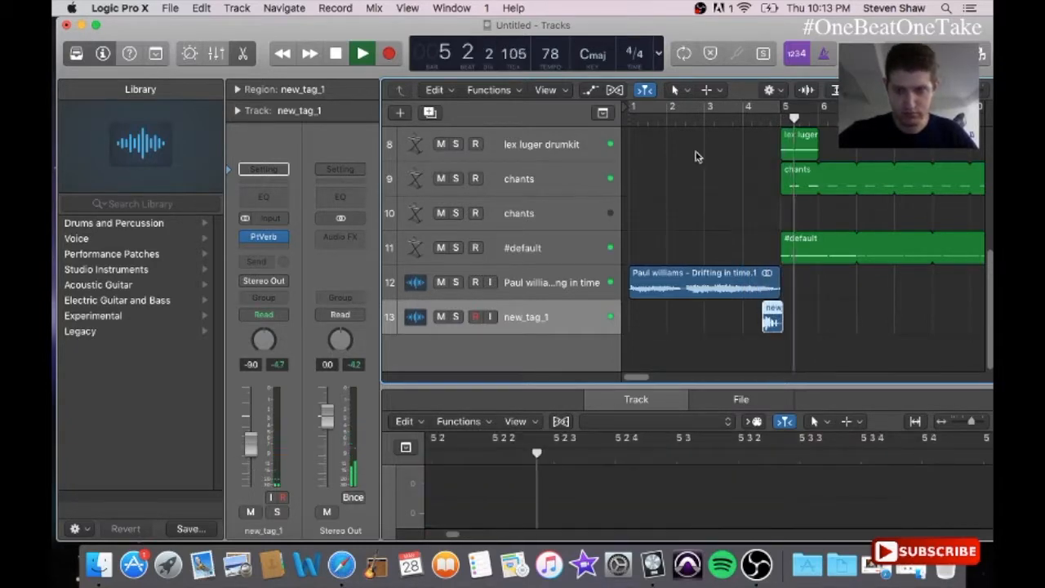
- Listen past the tag and from around bar 20, checking the drum tracks, then stop and return to the project's start
scroll(983, 257, up, 5)
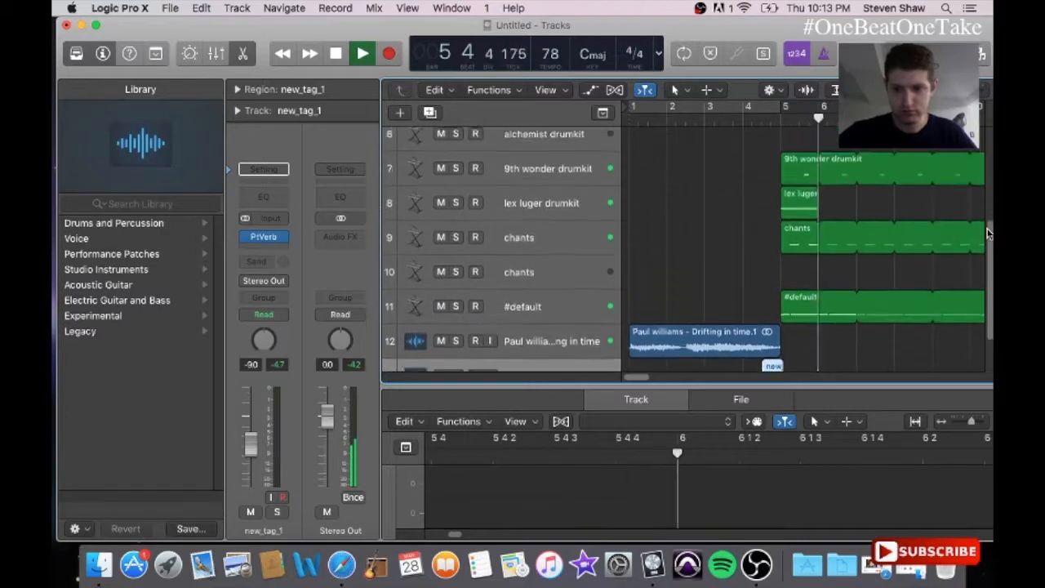
scroll(968, 238, down, 3)
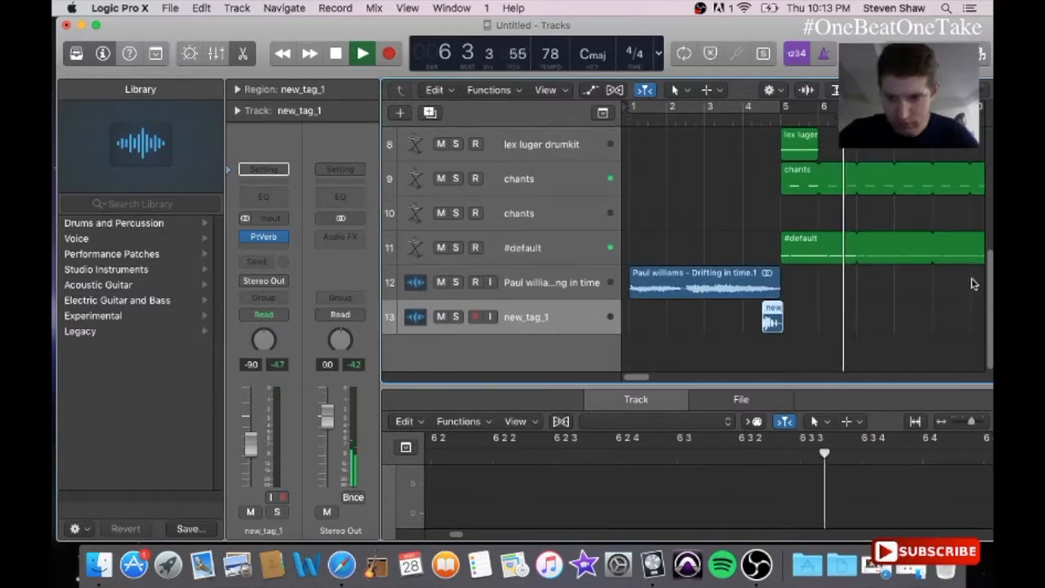
click(772, 318)
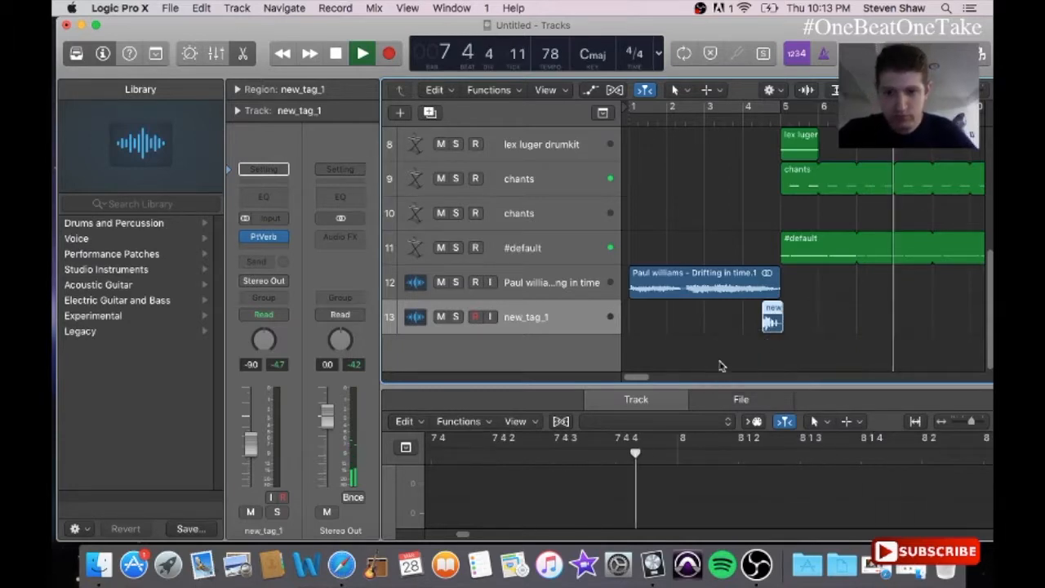
drag(640, 376, 692, 375)
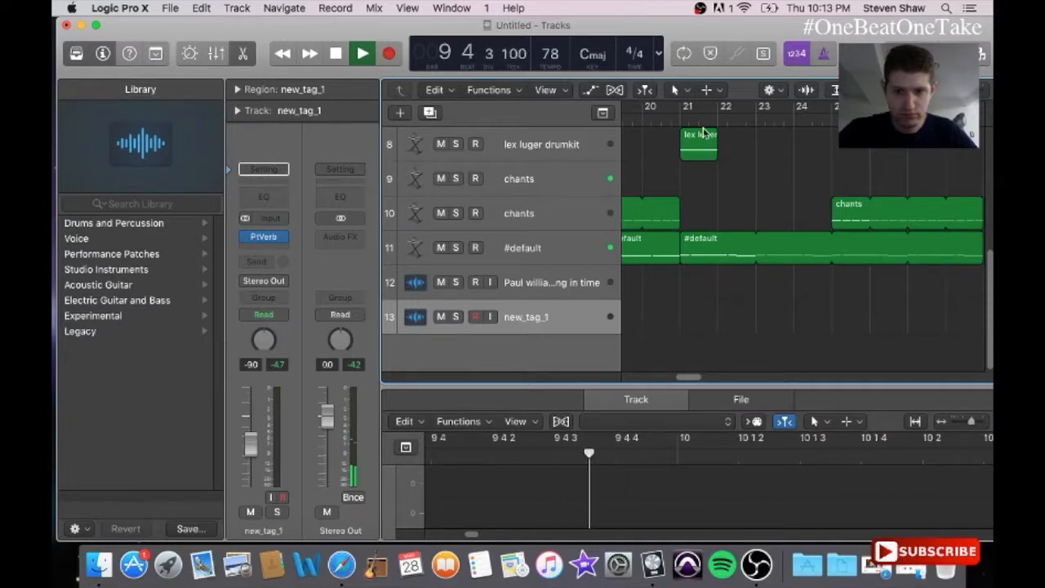
click(671, 118)
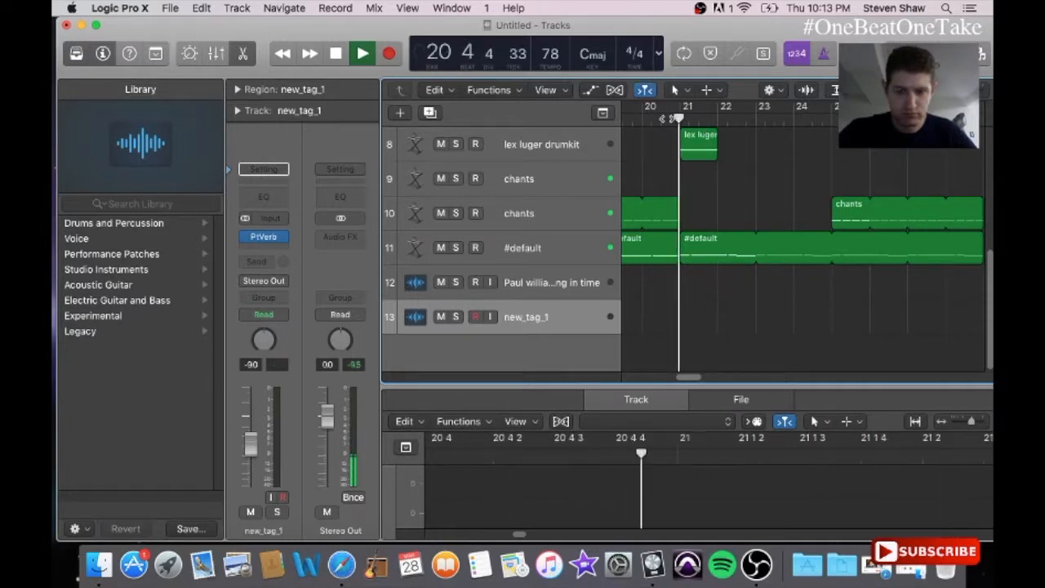
scroll(990, 259, up, 5)
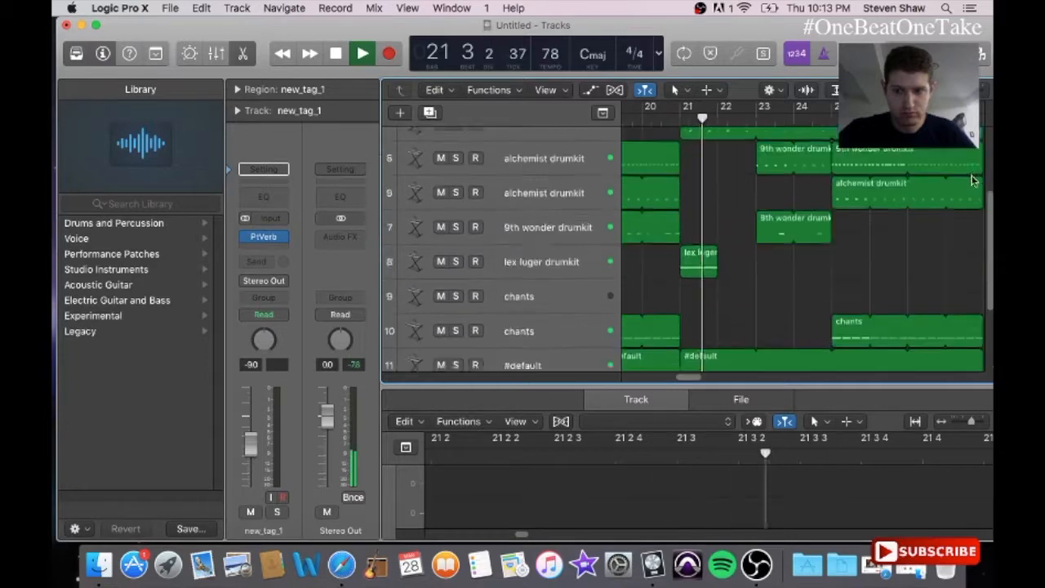
key(Return)
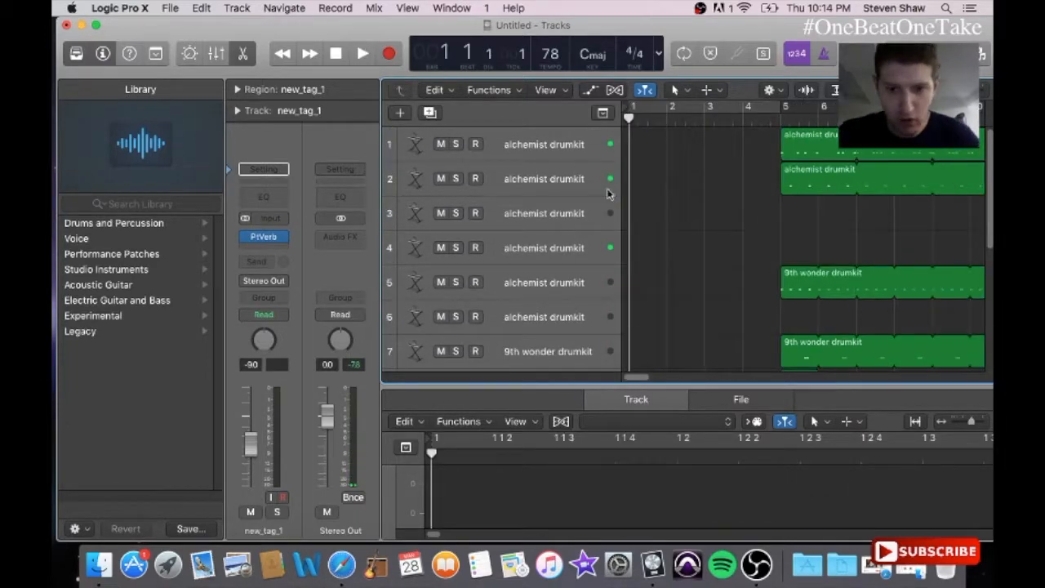
- Narrow the track headers and create one software instrument track with the Default Patch below drum track 1
drag(620, 179, 576, 185)
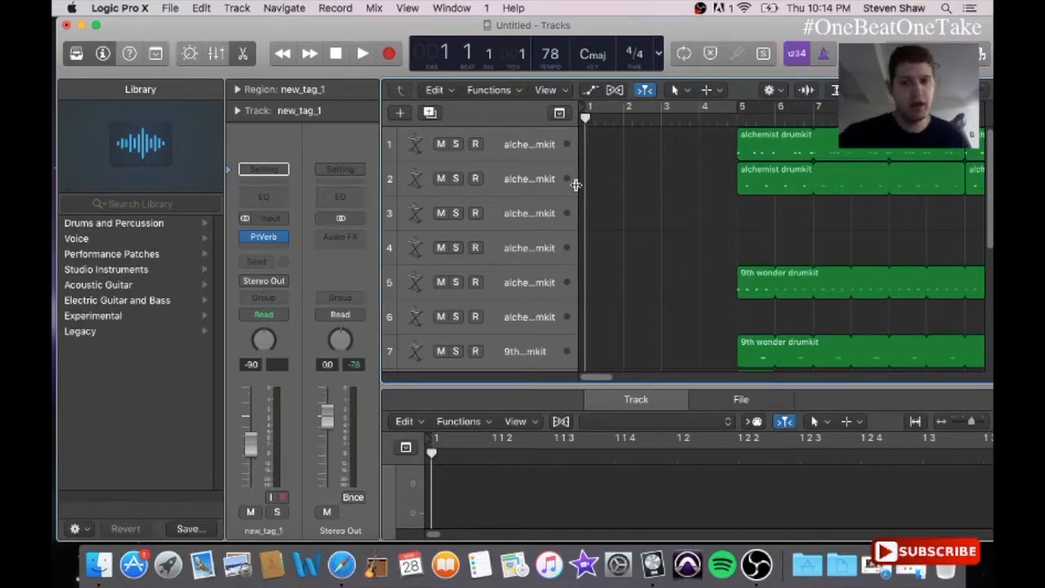
click(512, 144)
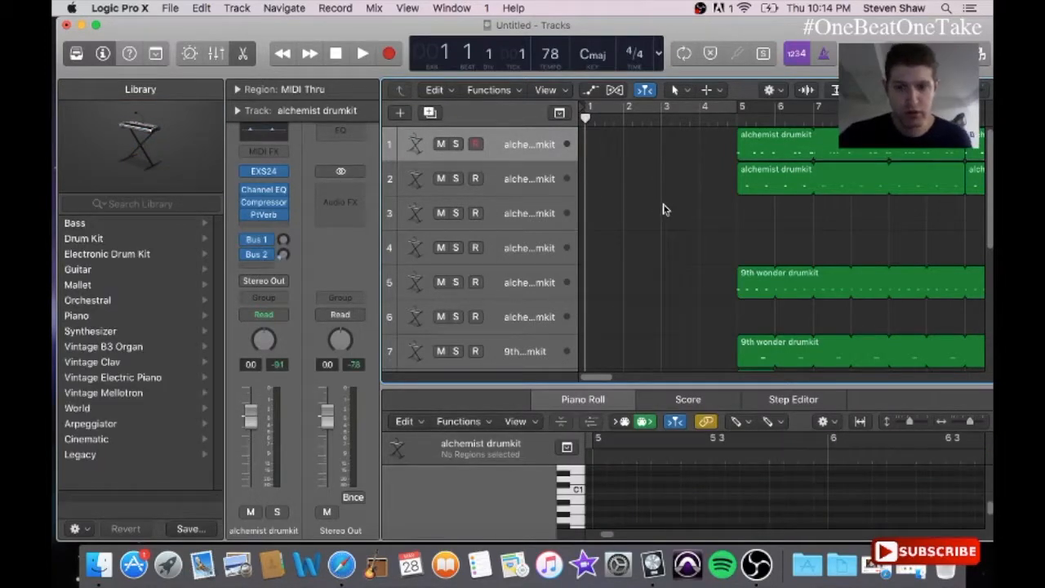
click(400, 113)
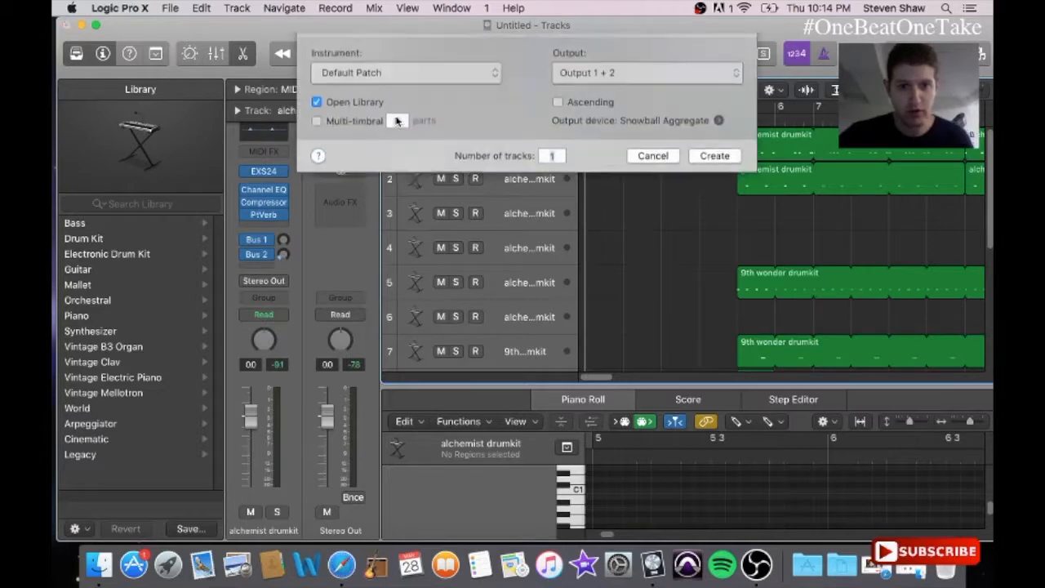
click(712, 258)
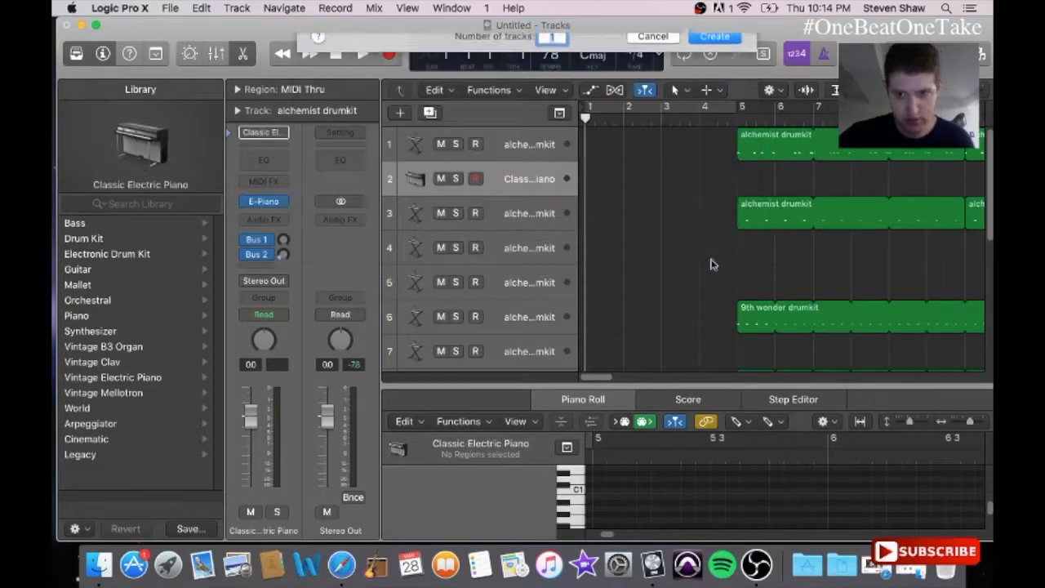
- Load ES2 on the new instrument track with the Analog Saw Init preset from the Tutorial Settings
click(275, 202)
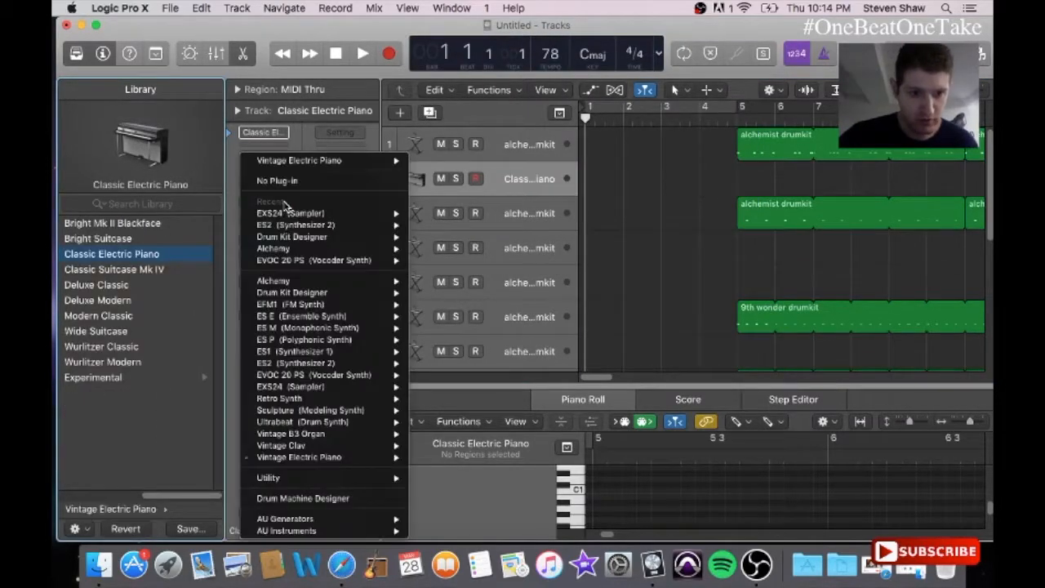
mouse_move(289, 228)
click(289, 229)
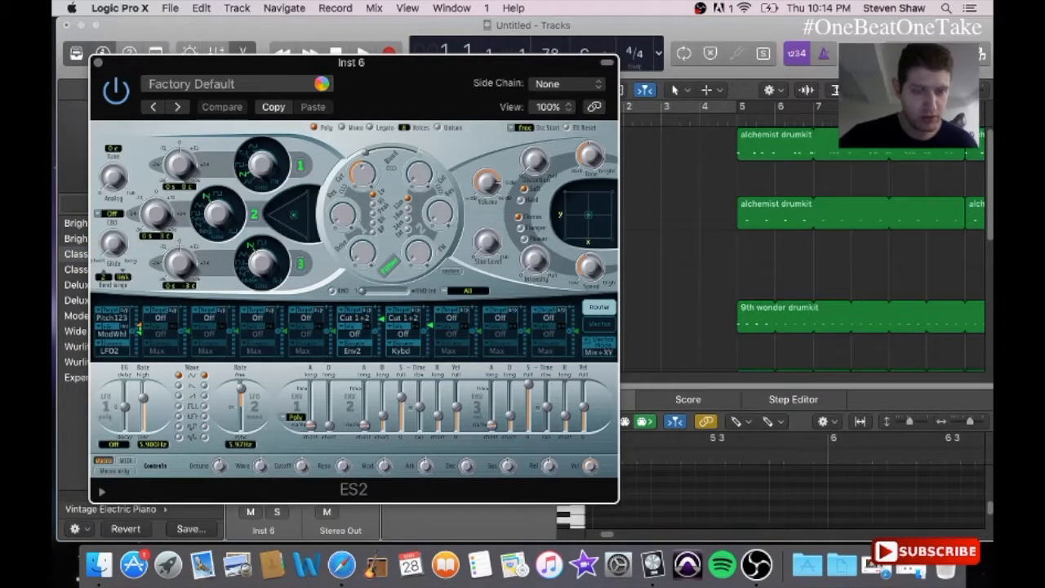
click(318, 90)
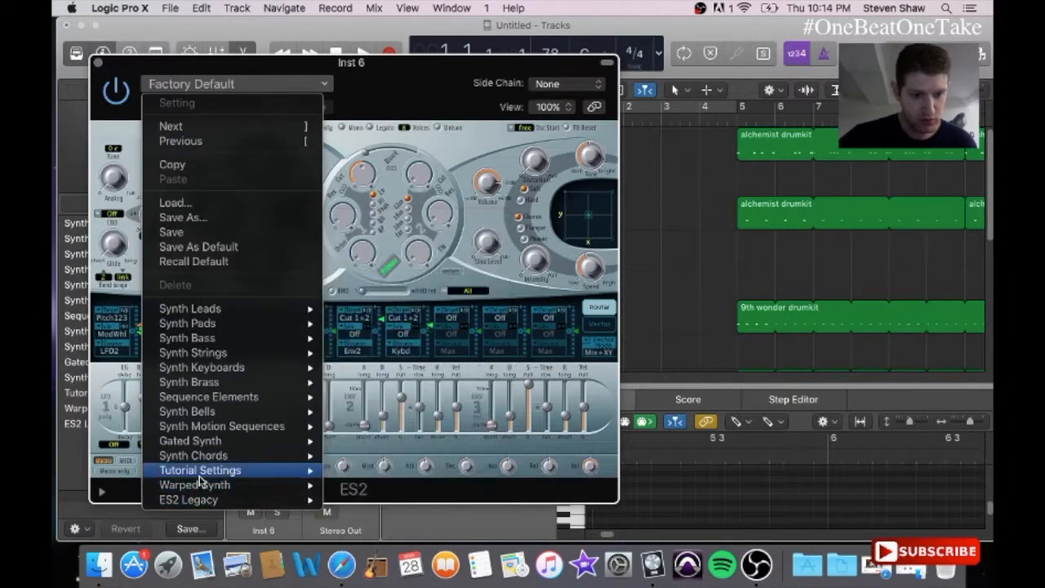
mouse_move(200, 475)
click(412, 120)
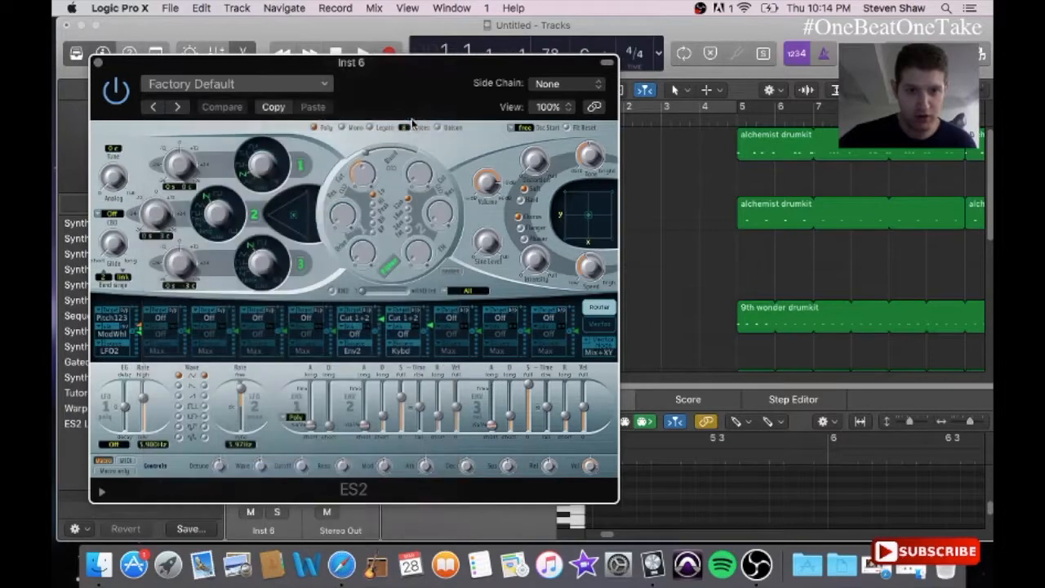
click(301, 88)
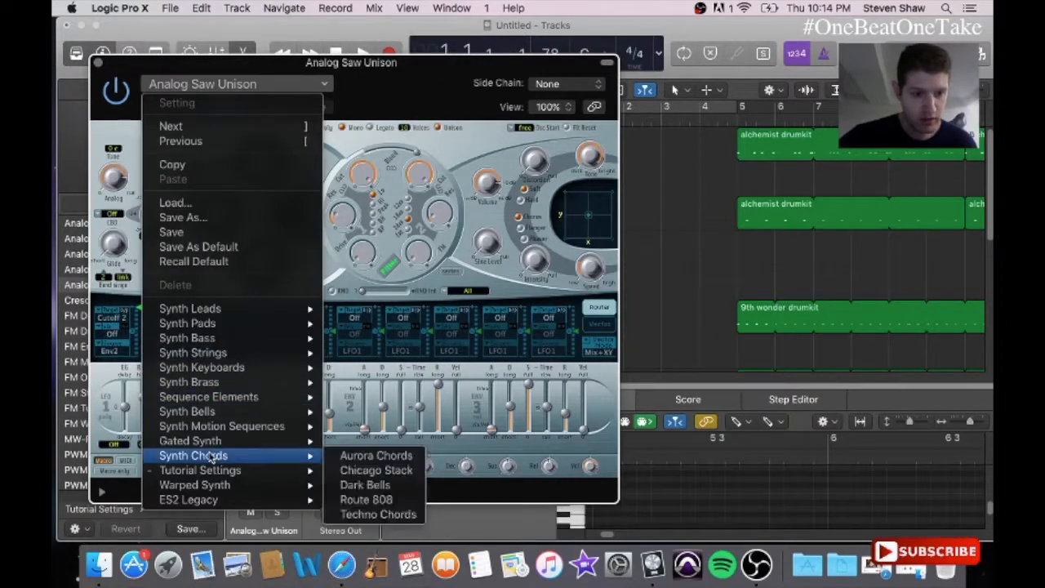
mouse_move(217, 479)
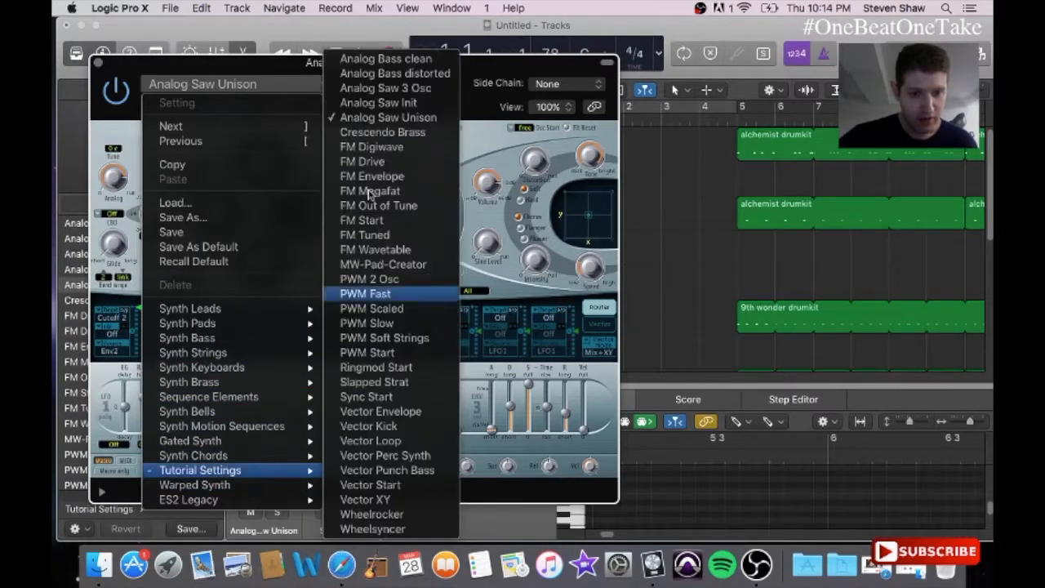
click(378, 103)
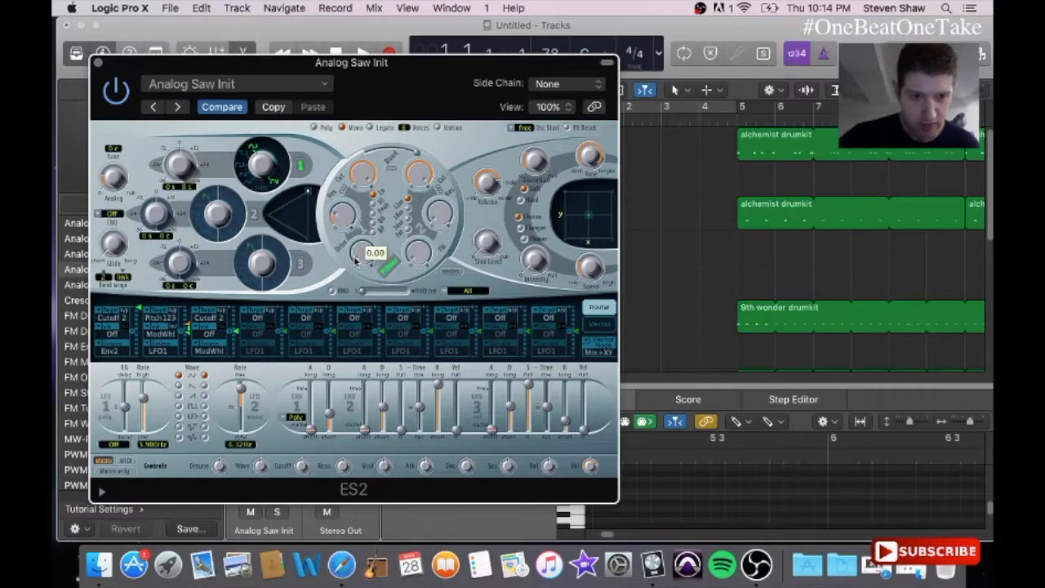
- Raise the ES2 filter Drive slightly and set the Pitch123 modulation route's via to Off and its source to Env1
drag(349, 253, 341, 240)
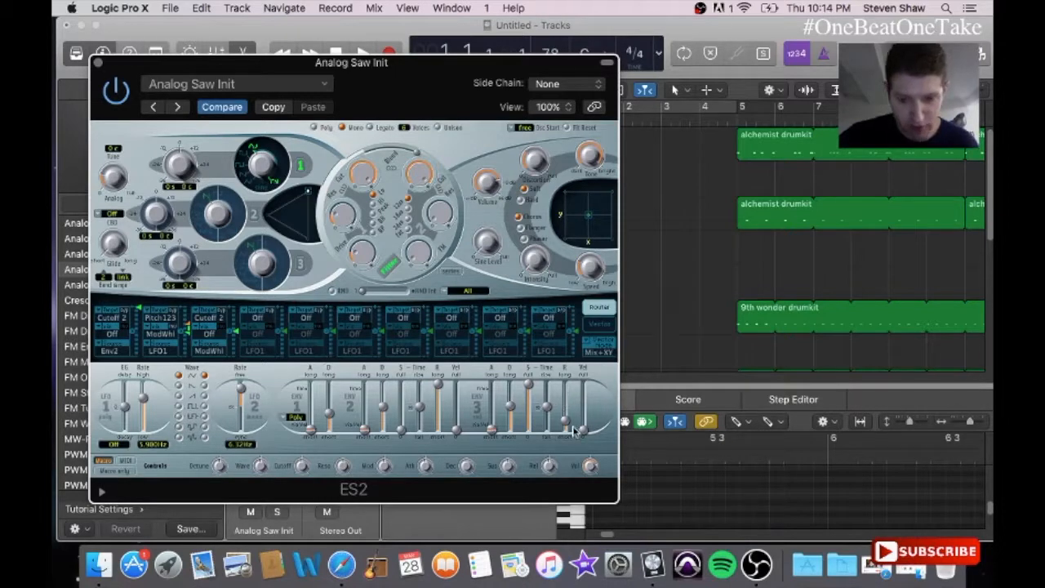
click(167, 335)
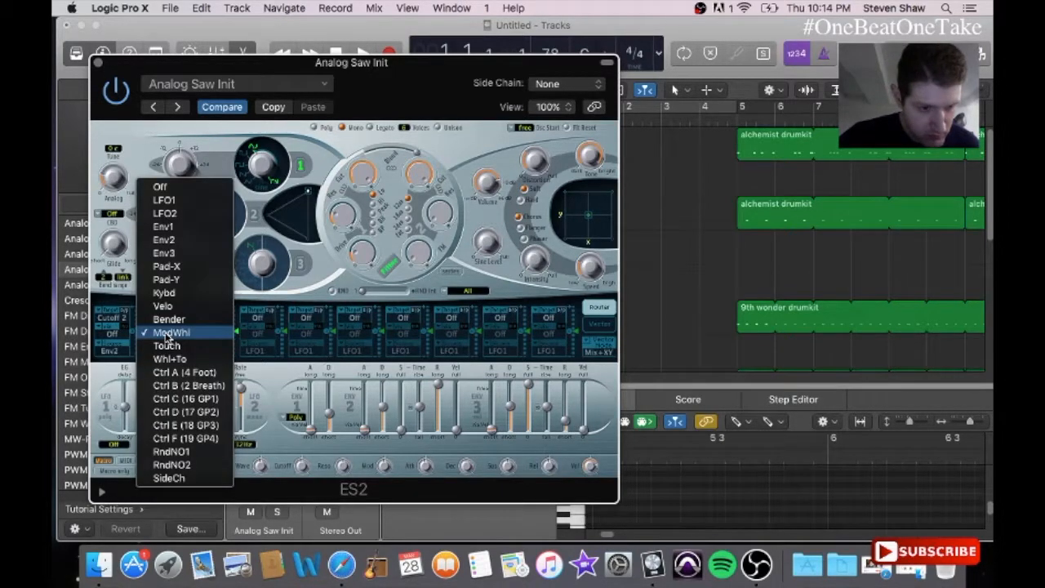
click(161, 187)
click(163, 349)
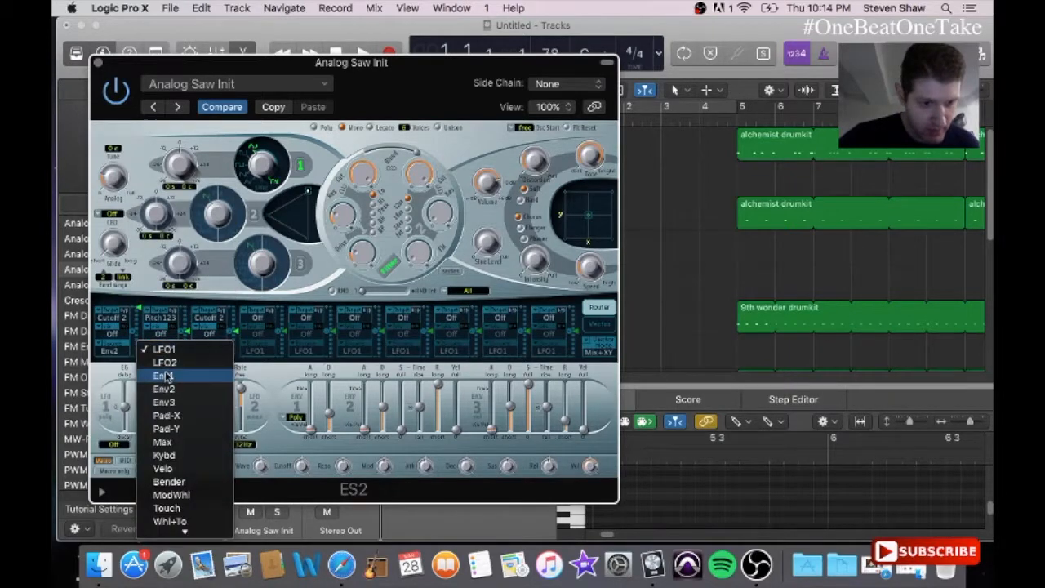
click(165, 376)
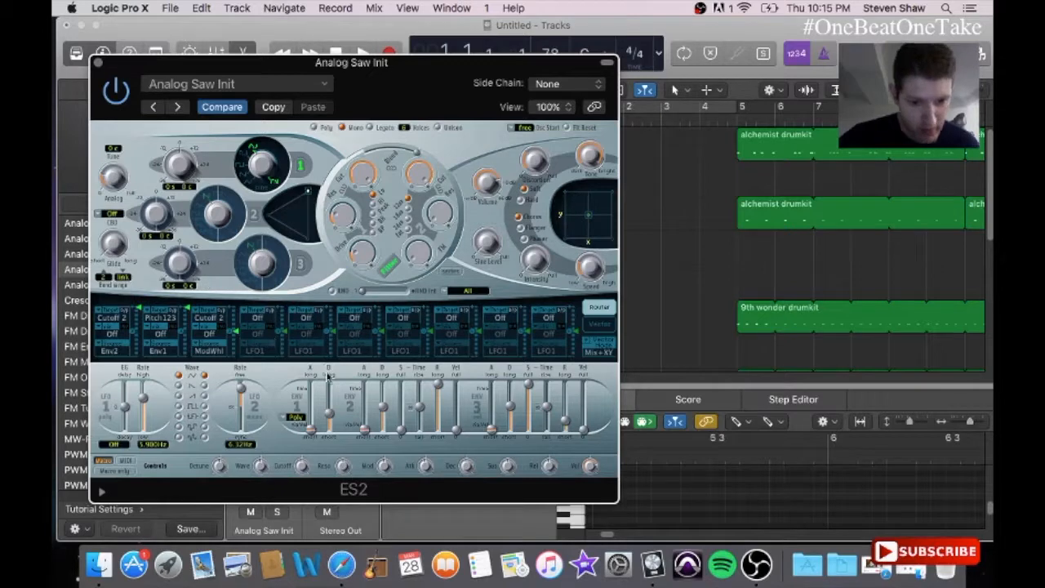
- Set Envelope 1 decay to 18.0 ms and Envelope 3 release to 6500 ms, adjust Envelope 3 attack, and close ES2
drag(329, 417, 329, 424)
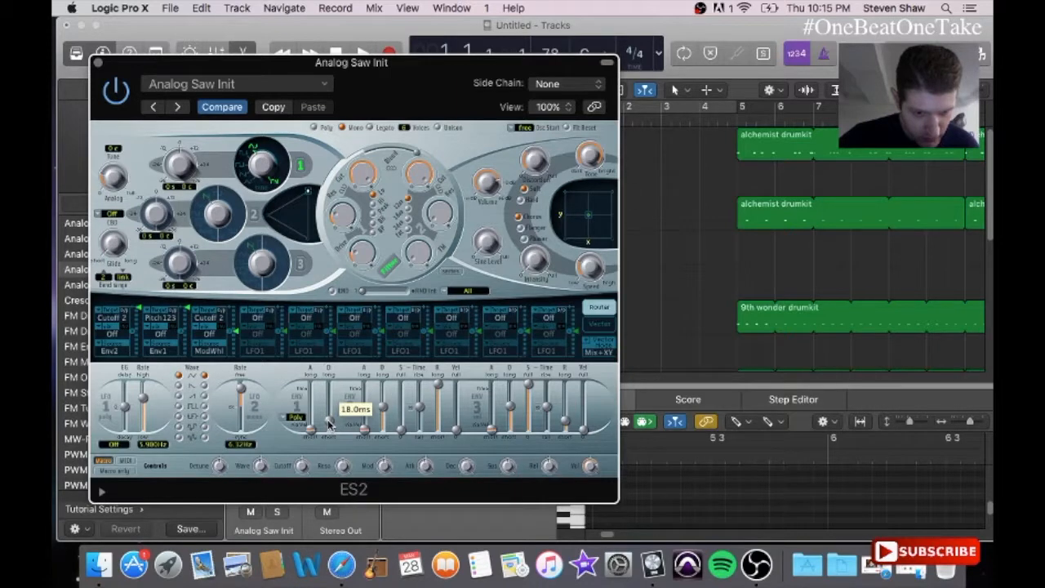
drag(329, 425, 329, 424)
drag(565, 420, 569, 397)
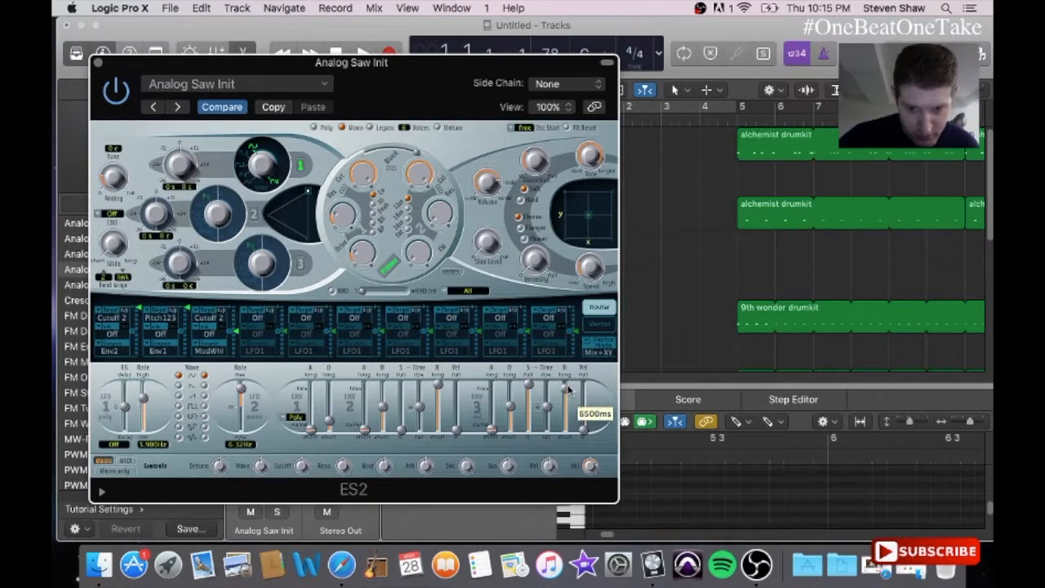
drag(569, 390, 568, 390)
mouse_move(493, 431)
mouse_down()
mouse_move(493, 440)
mouse_move(493, 431)
mouse_up()
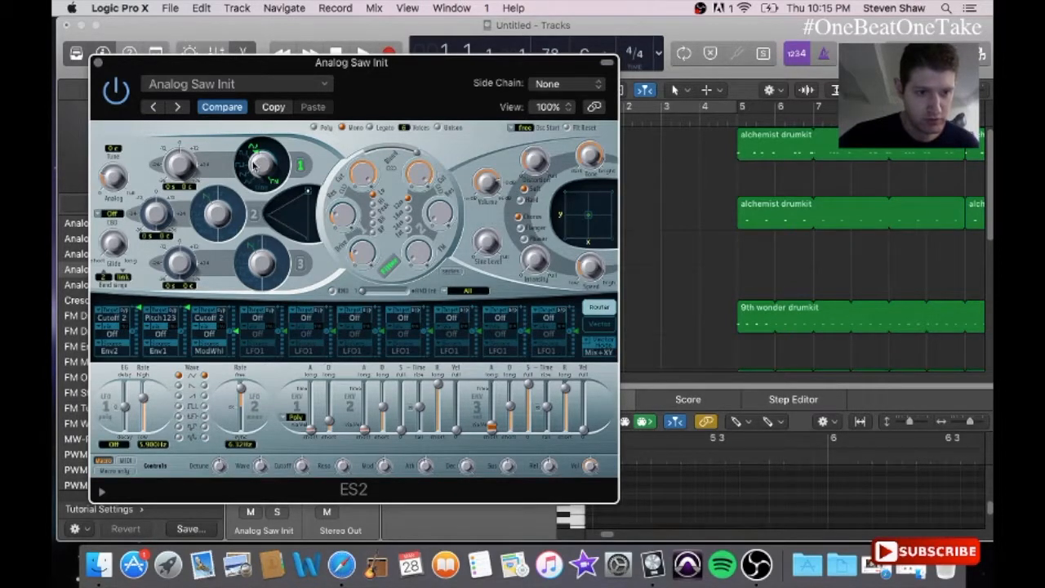
click(98, 63)
- Copy track 1's alchemist drumkit region at bar 5 to the same position on the Analog Saw Init track
drag(620, 146, 833, 154)
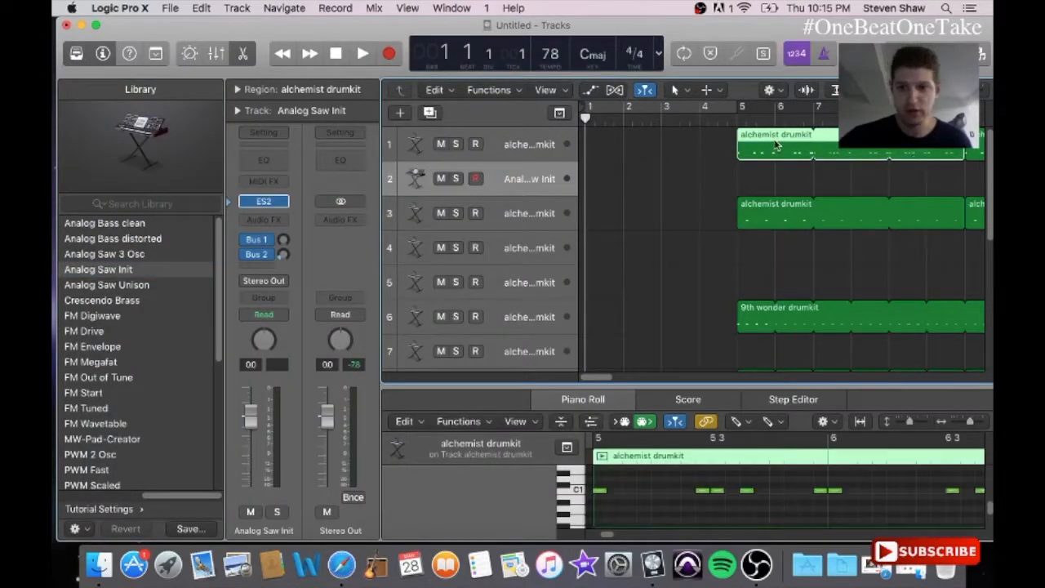
click(202, 8)
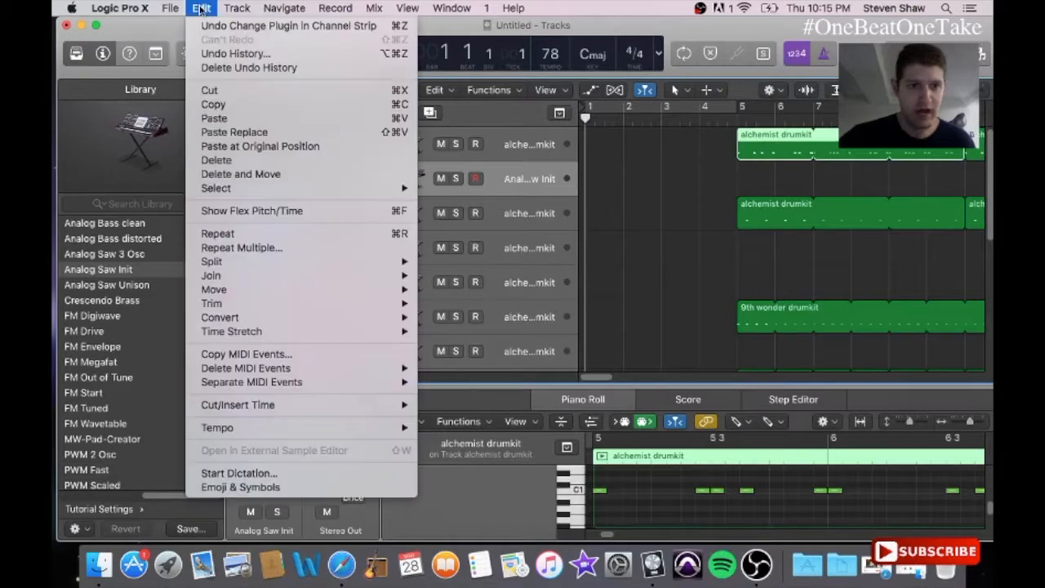
click(217, 106)
drag(758, 123, 737, 121)
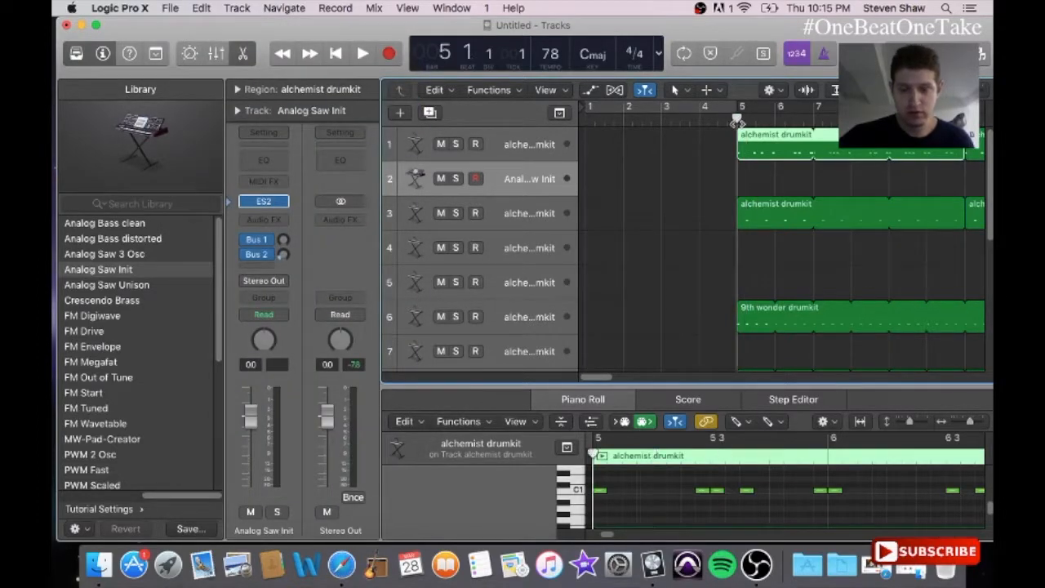
click(202, 8)
click(233, 116)
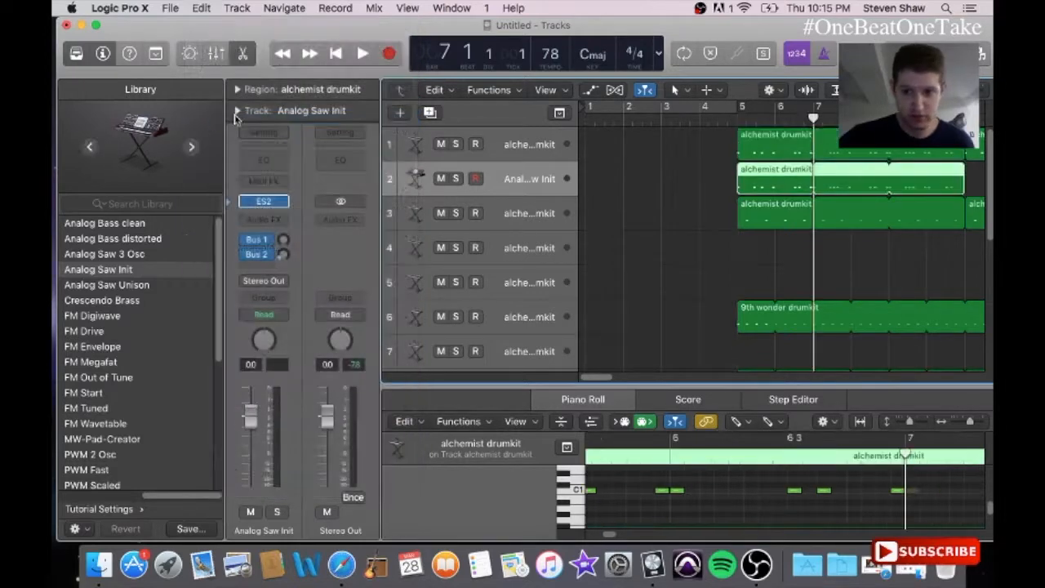
- Inspect the first C1 note of the copied synth region in a separate Piano Roll window, and close it
click(451, 9)
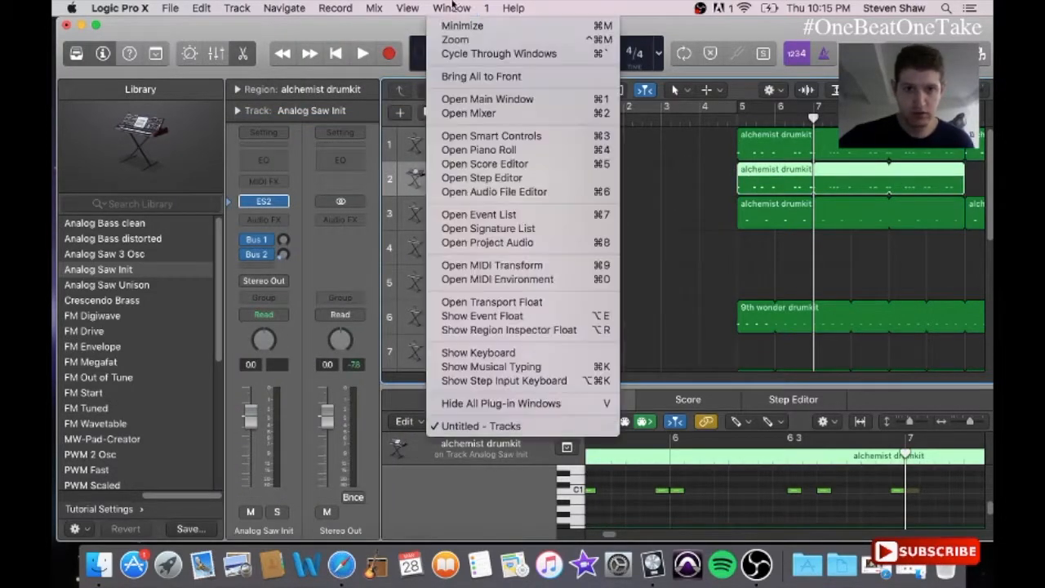
click(481, 151)
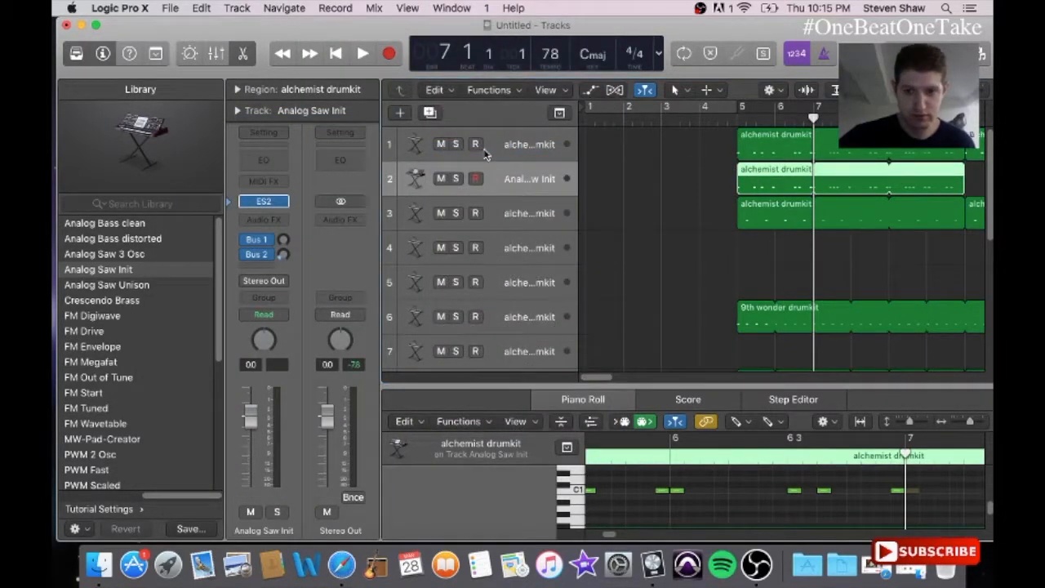
click(285, 314)
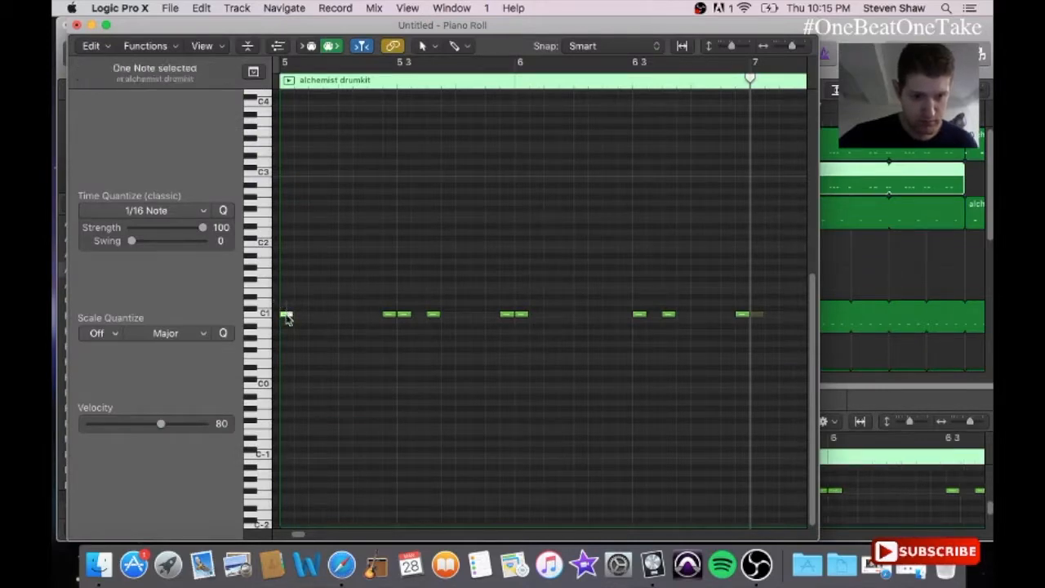
click(292, 307)
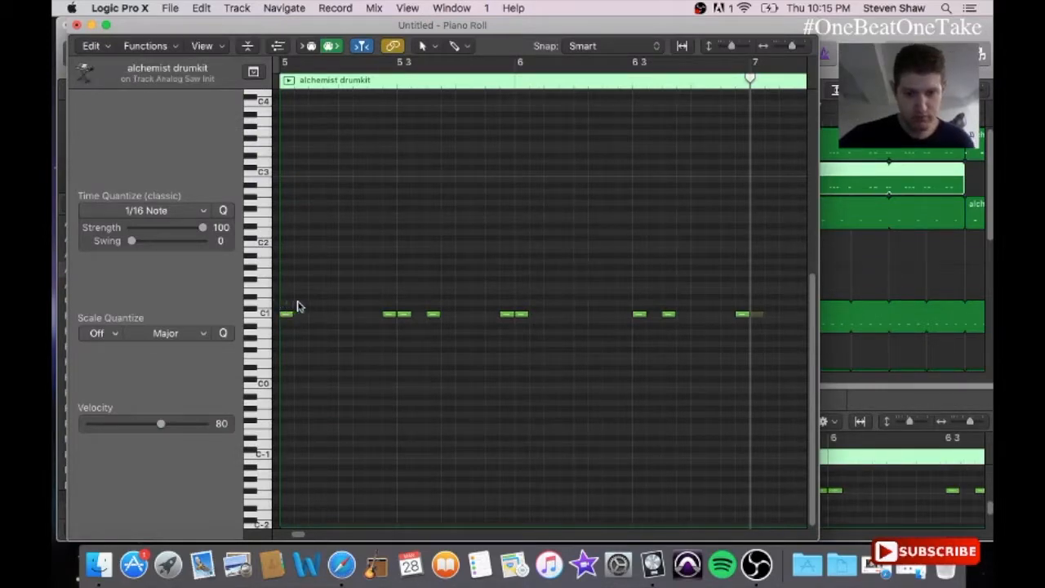
click(76, 25)
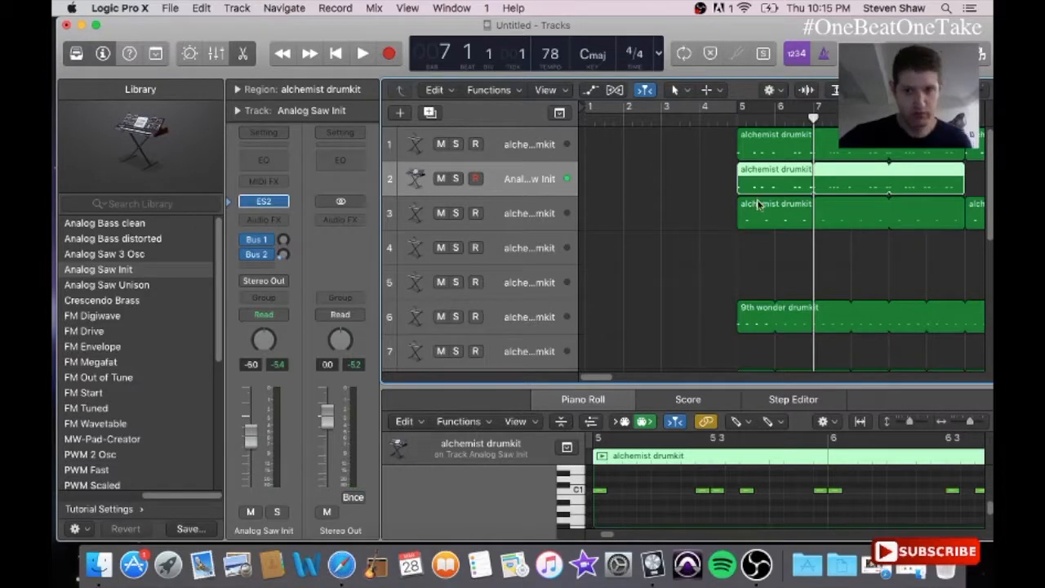
- Lengthen four C1 notes in bars 5 and 6 of the synth region in the Piano Roll
click(448, 7)
click(490, 147)
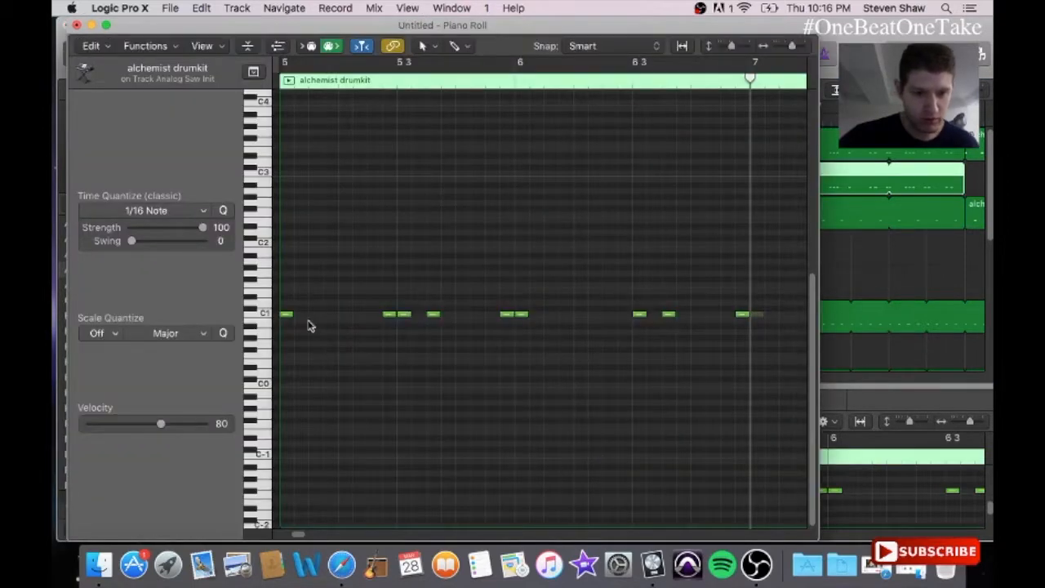
drag(293, 314, 337, 315)
drag(436, 315, 455, 315)
drag(524, 315, 572, 315)
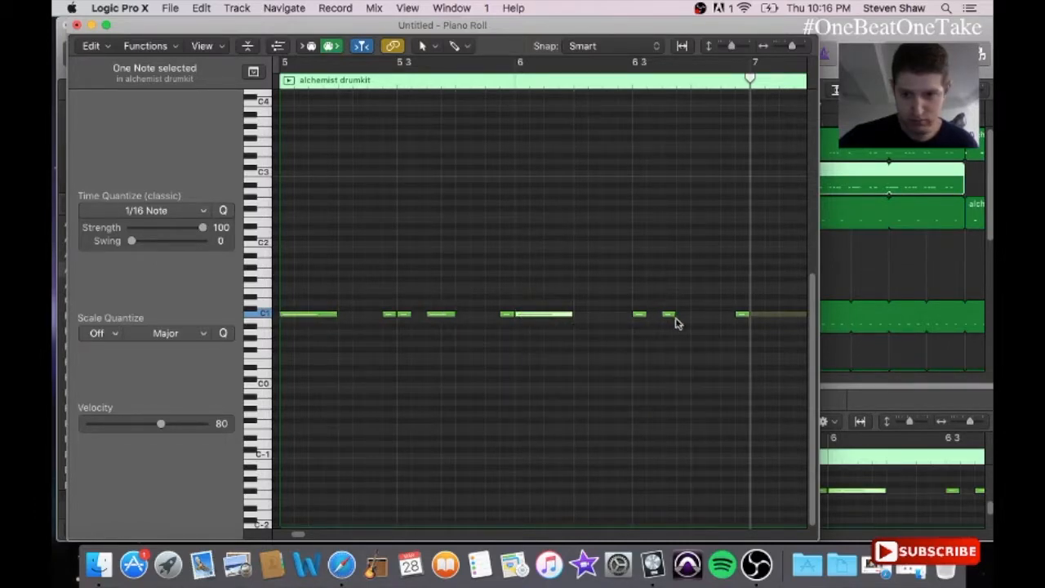
drag(671, 315, 690, 315)
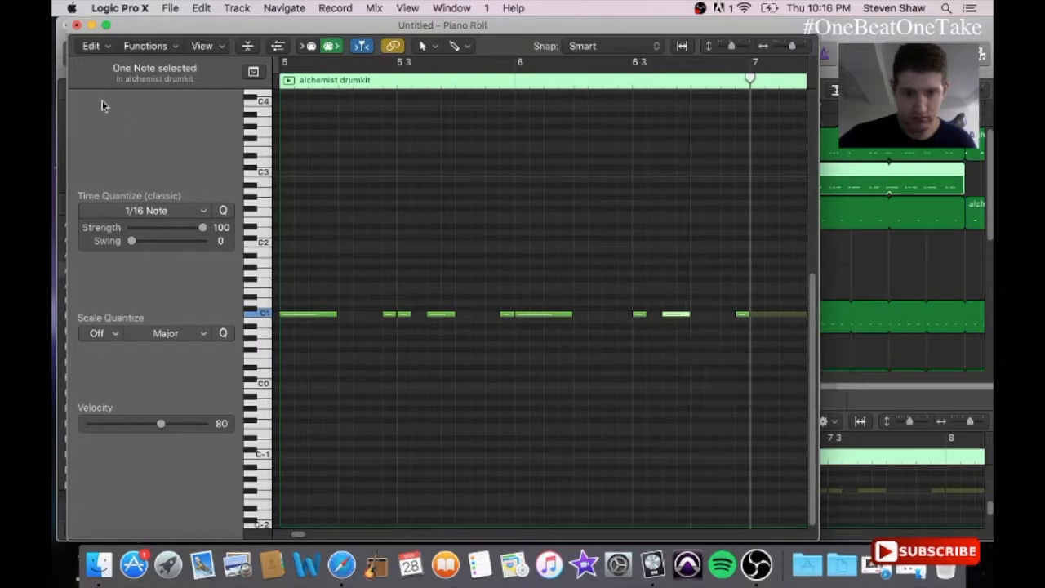
click(76, 25)
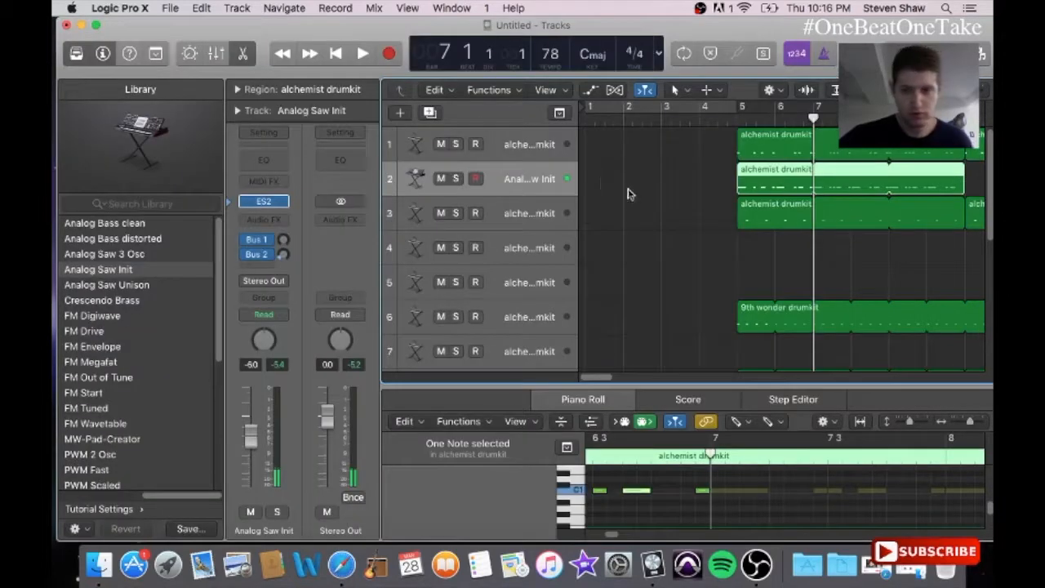
- Play the beat from bar 5 and solo the Analog Saw Init track together with drum track 1
click(734, 121)
key(space)
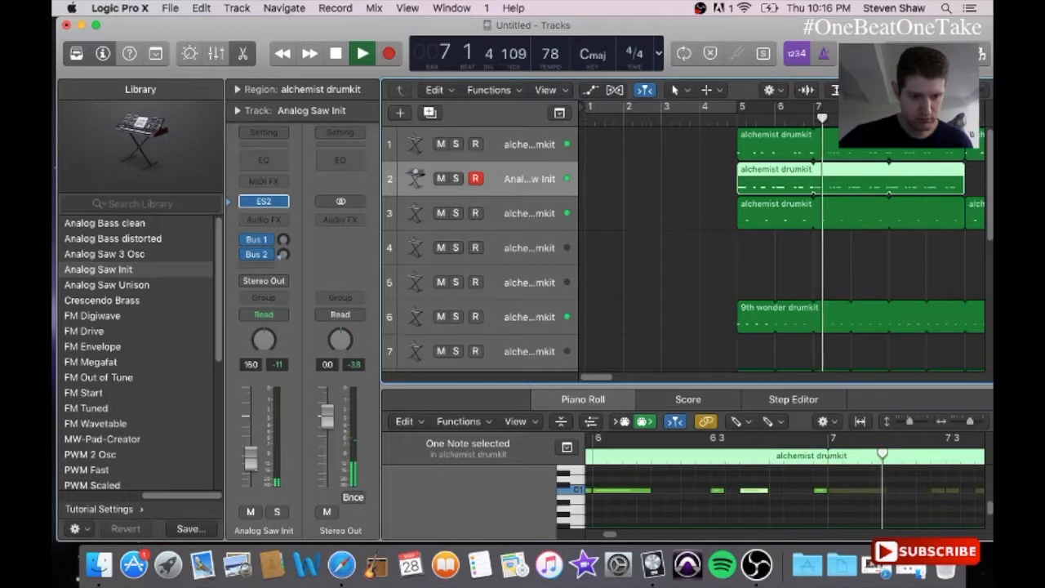
click(456, 178)
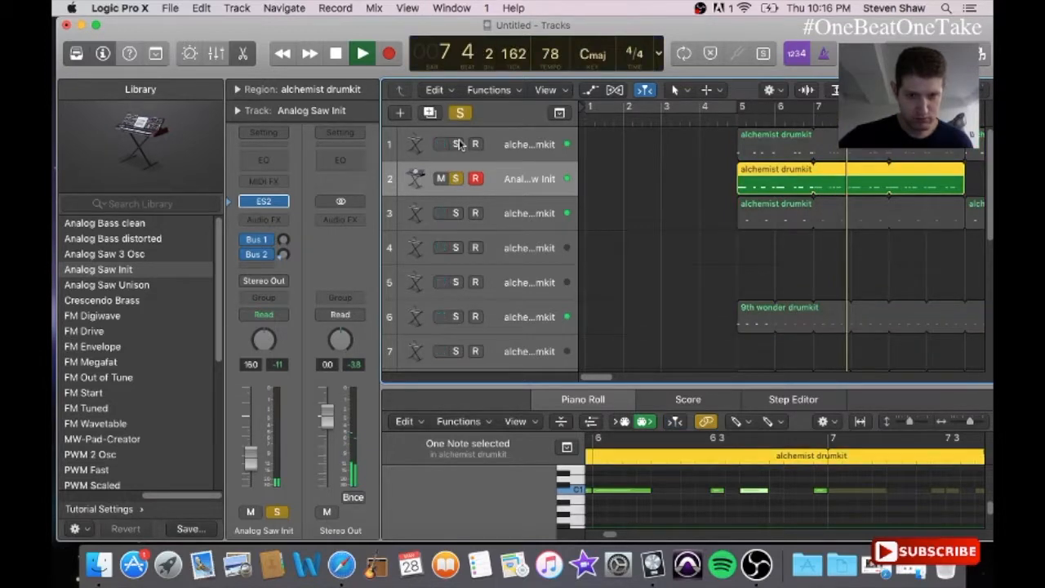
click(455, 143)
- Turn down the ES2 filter Drive, fine-tune Envelope 1 decay during playback, and close the synth
click(274, 204)
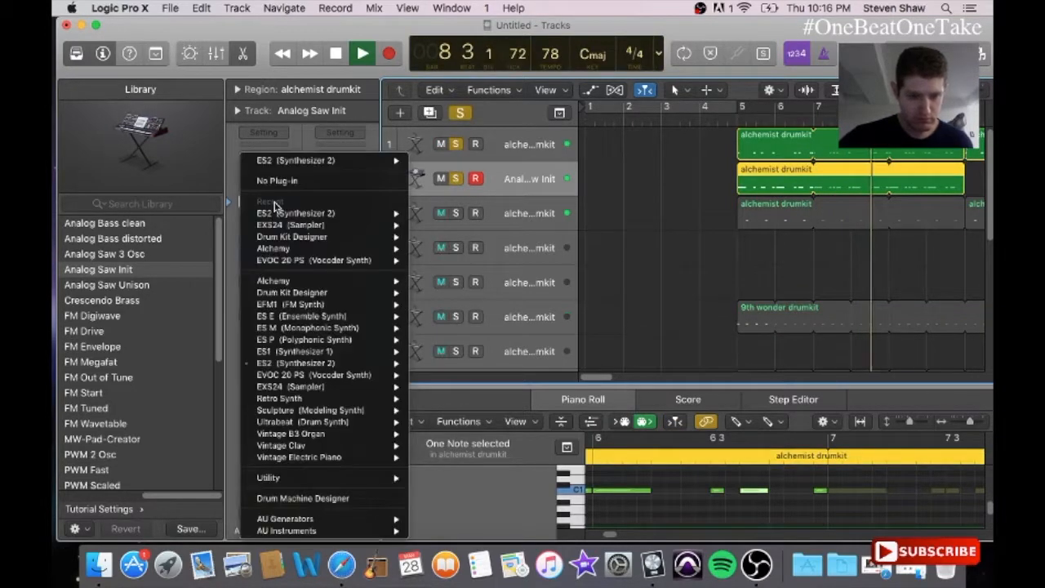
click(621, 167)
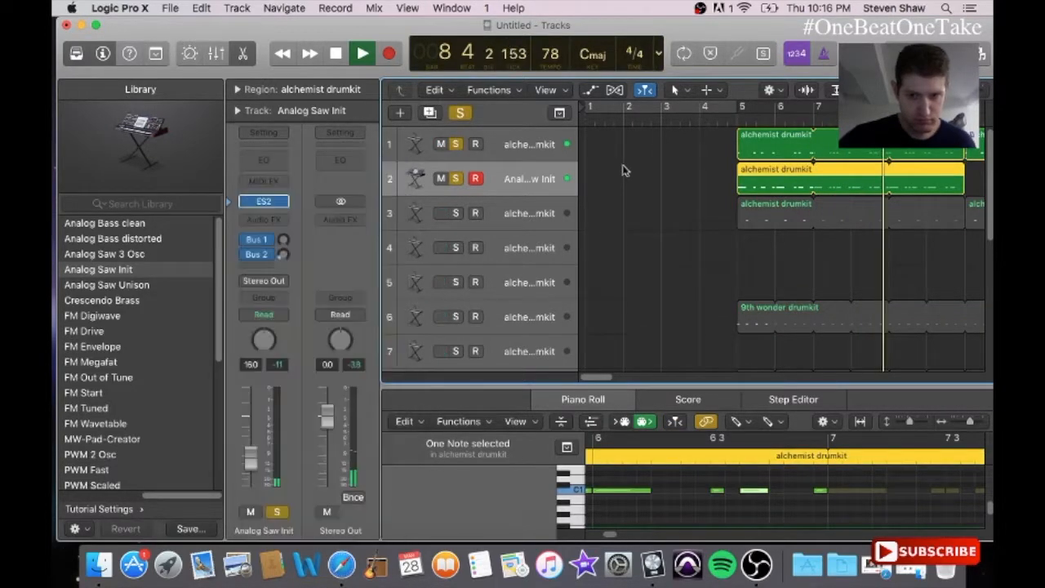
click(270, 201)
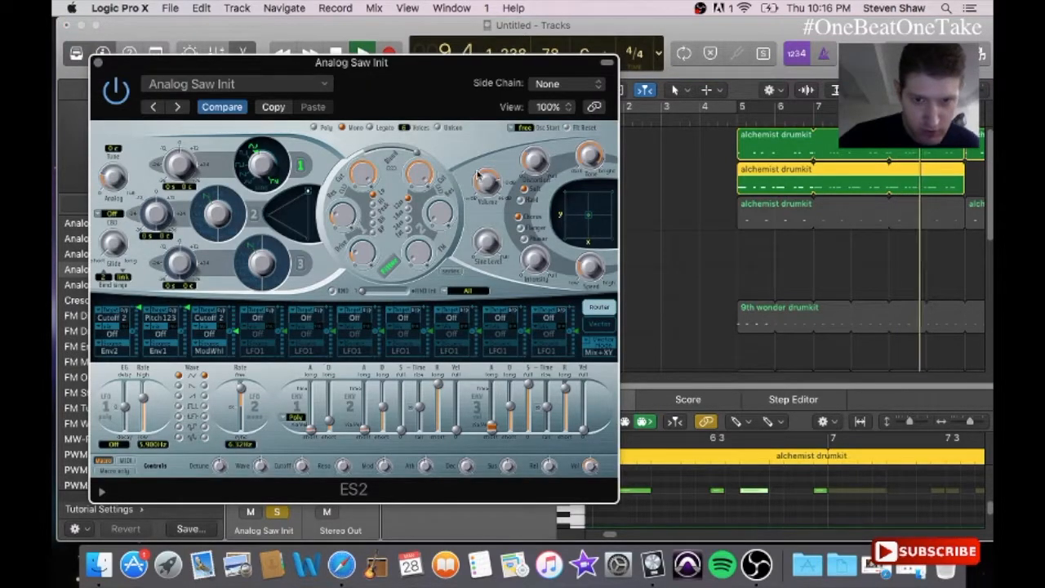
drag(353, 255, 356, 263)
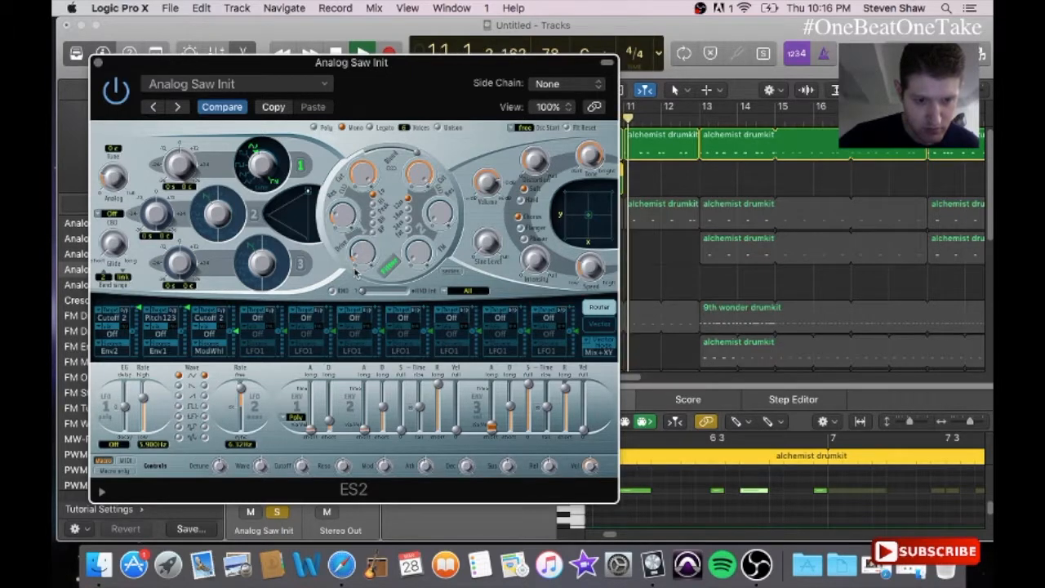
drag(329, 424, 328, 424)
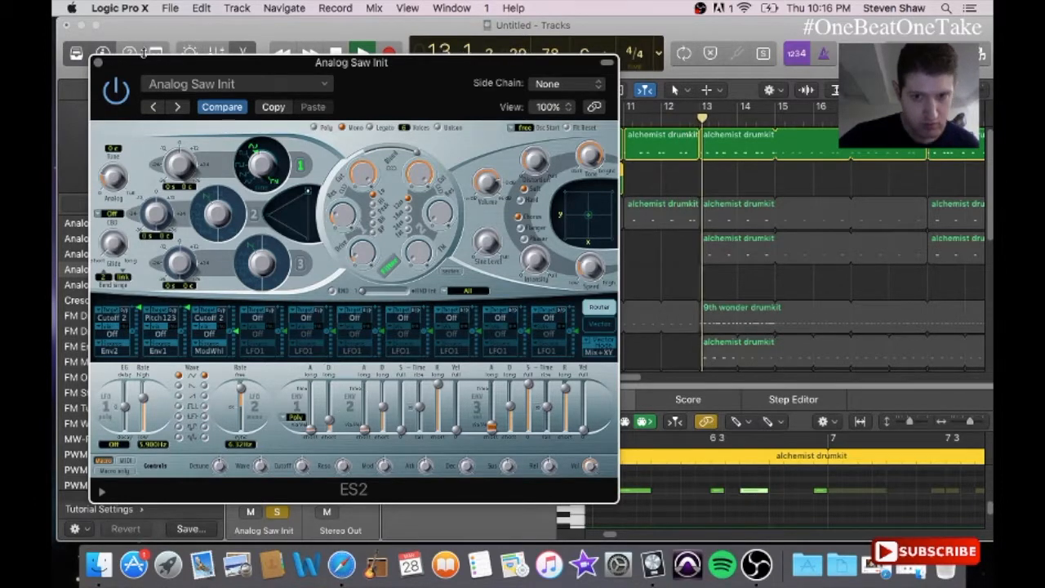
click(96, 62)
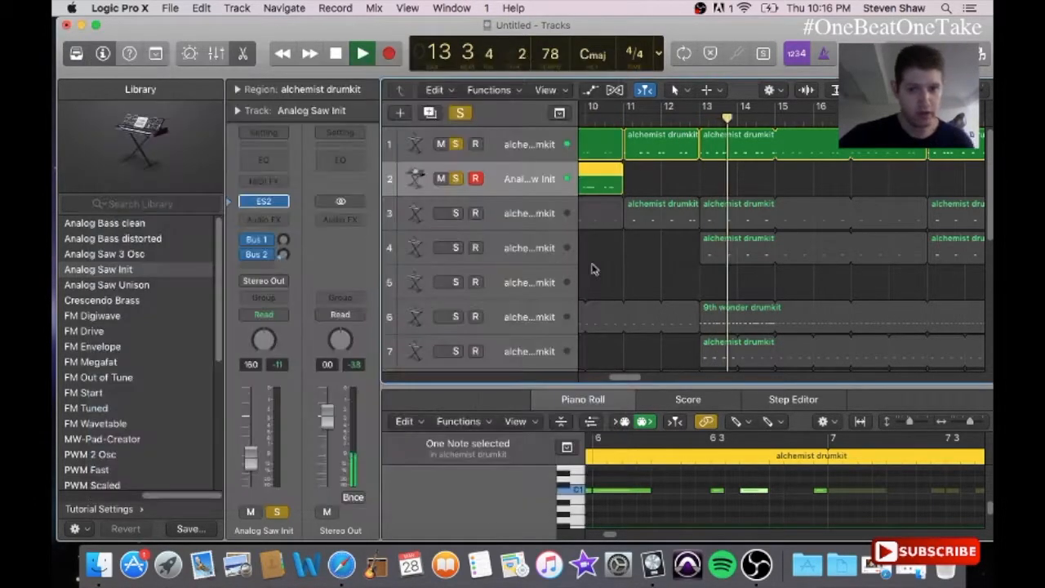
- Play the beat from bar 5, clear the track solos, and raise the Analog Saw Init volume to -13.0 dB
drag(623, 373, 600, 378)
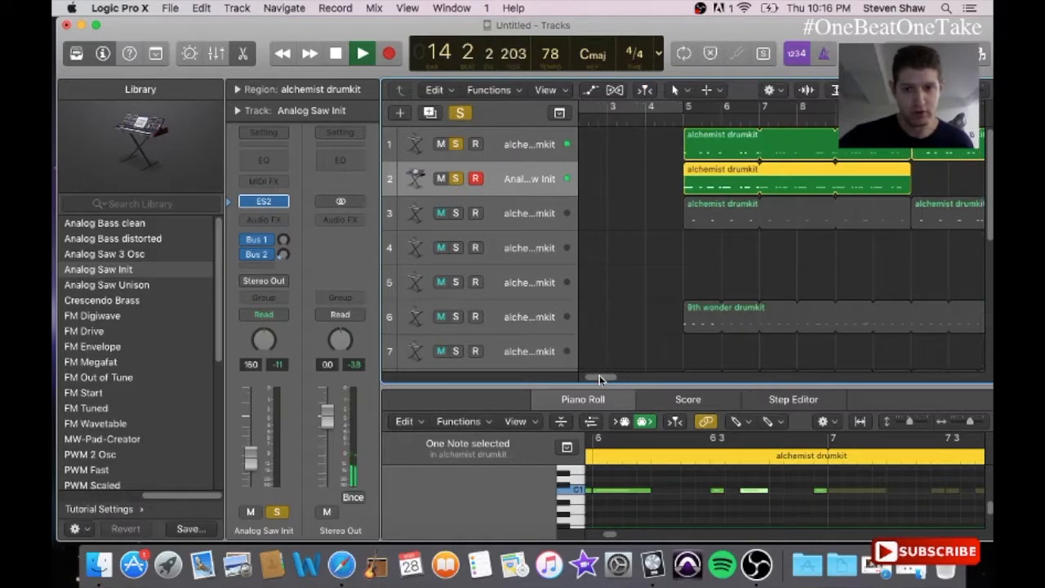
click(679, 122)
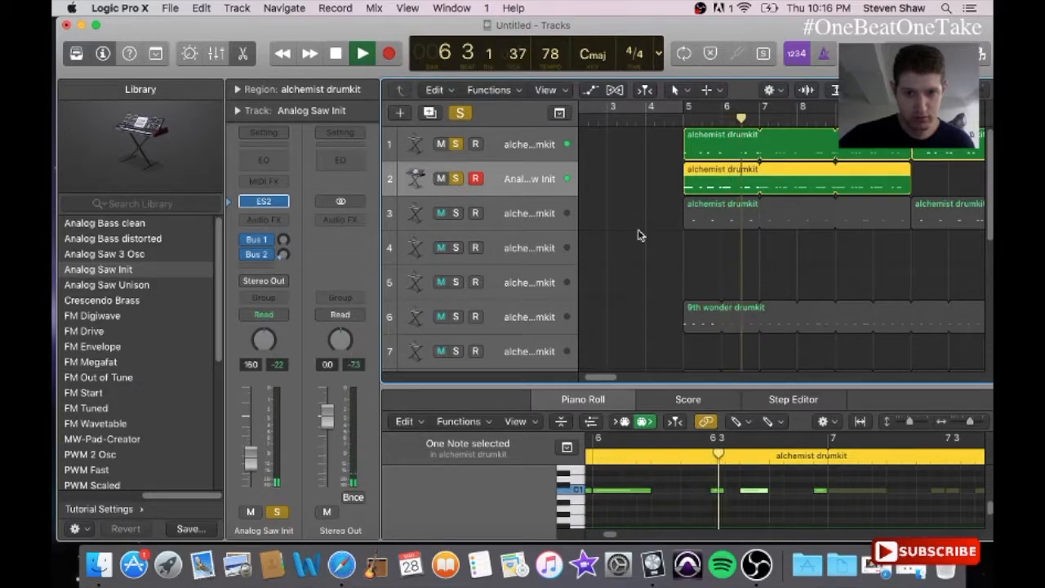
click(457, 213)
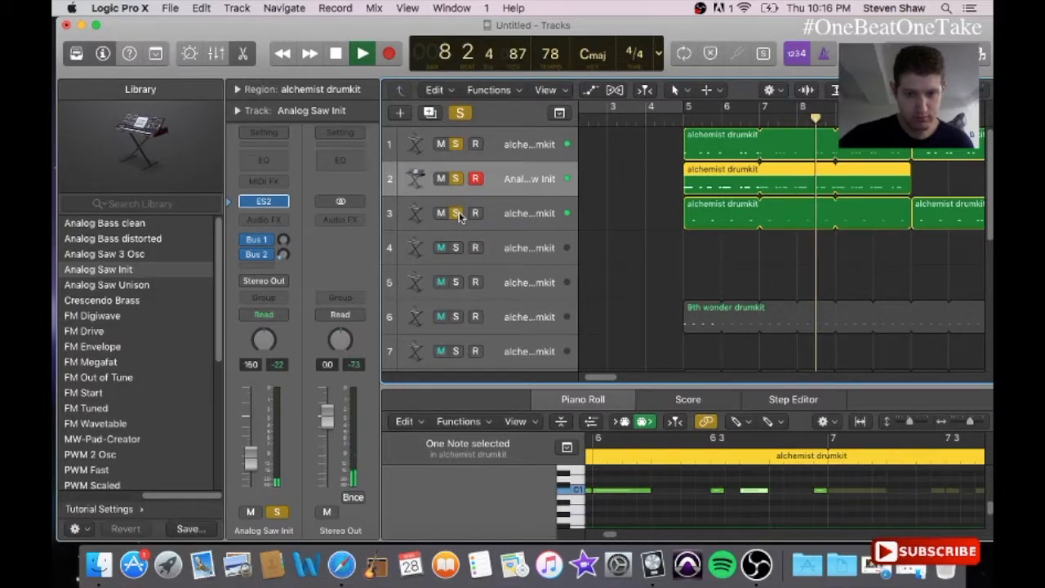
click(459, 213)
click(458, 179)
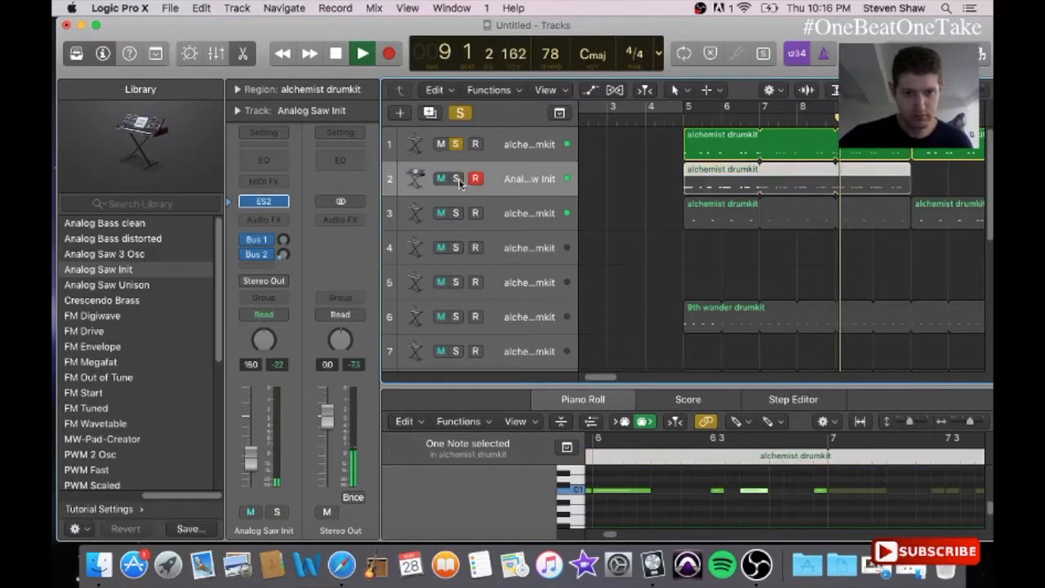
click(458, 144)
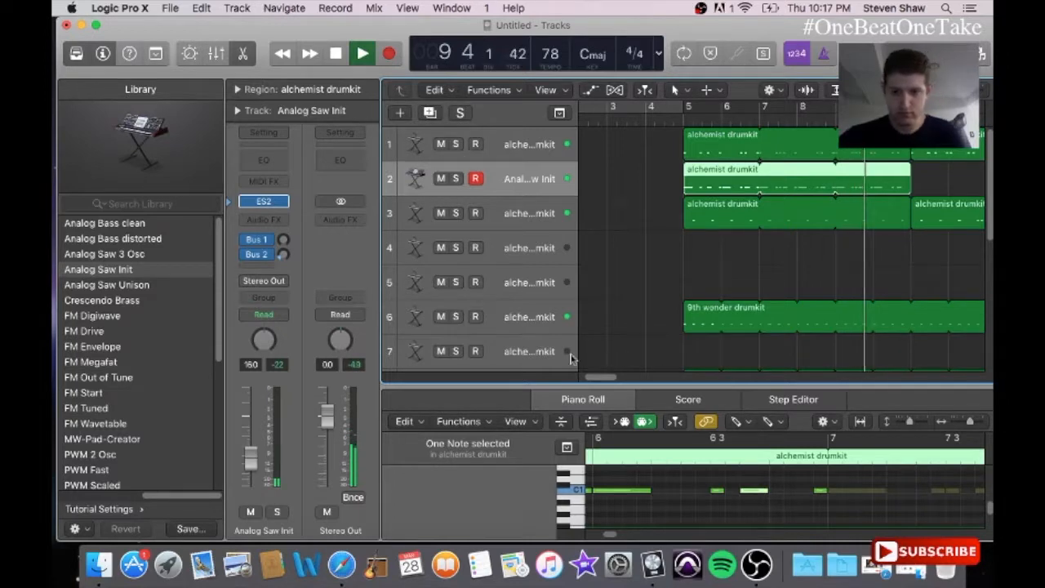
drag(252, 458, 251, 453)
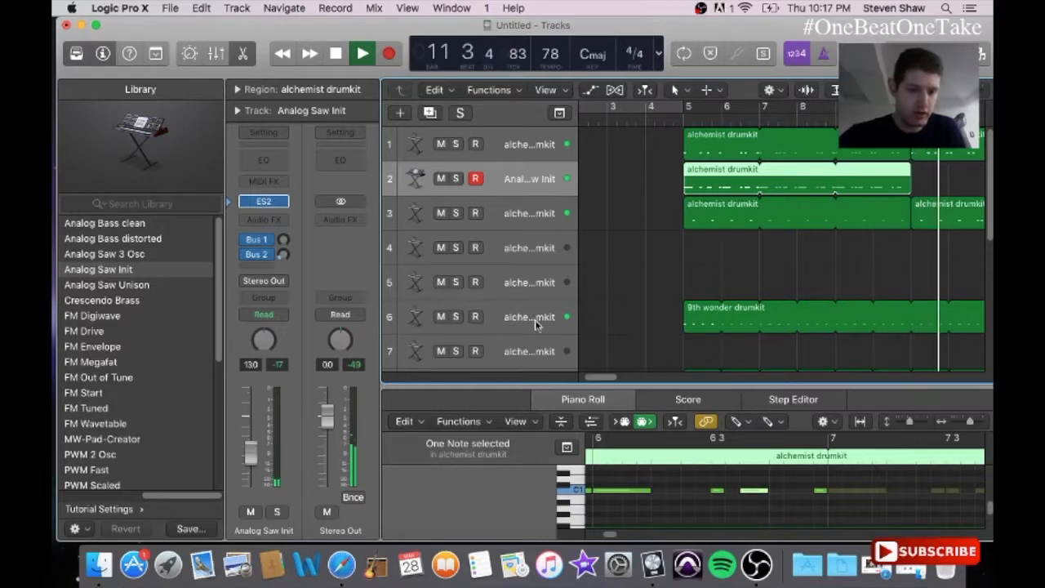
- Copy the bar 11 drum region from track 1 and paste it at bar 11 on the Analog Saw Init track
drag(606, 378, 627, 381)
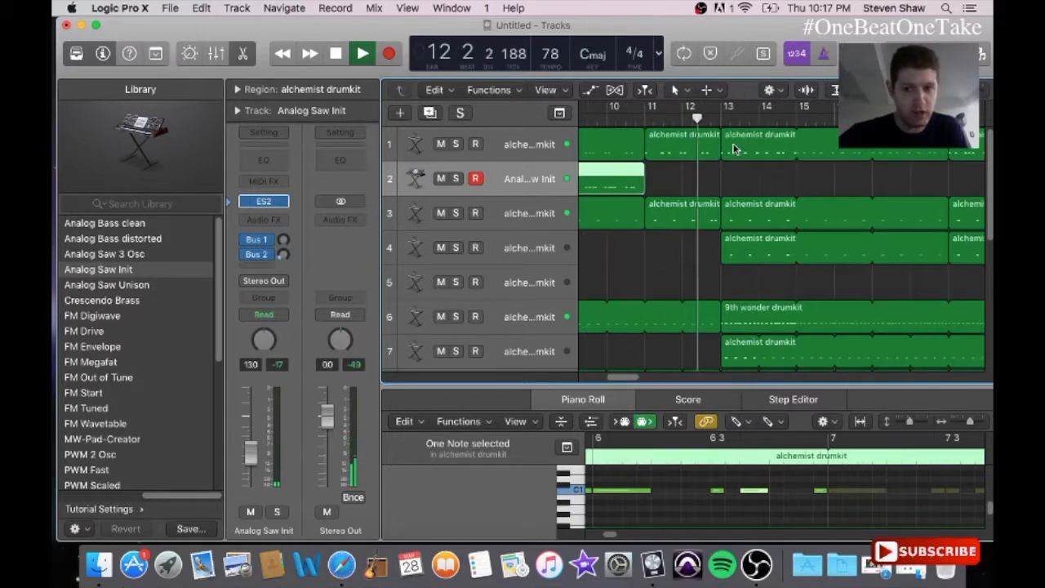
click(705, 148)
click(201, 8)
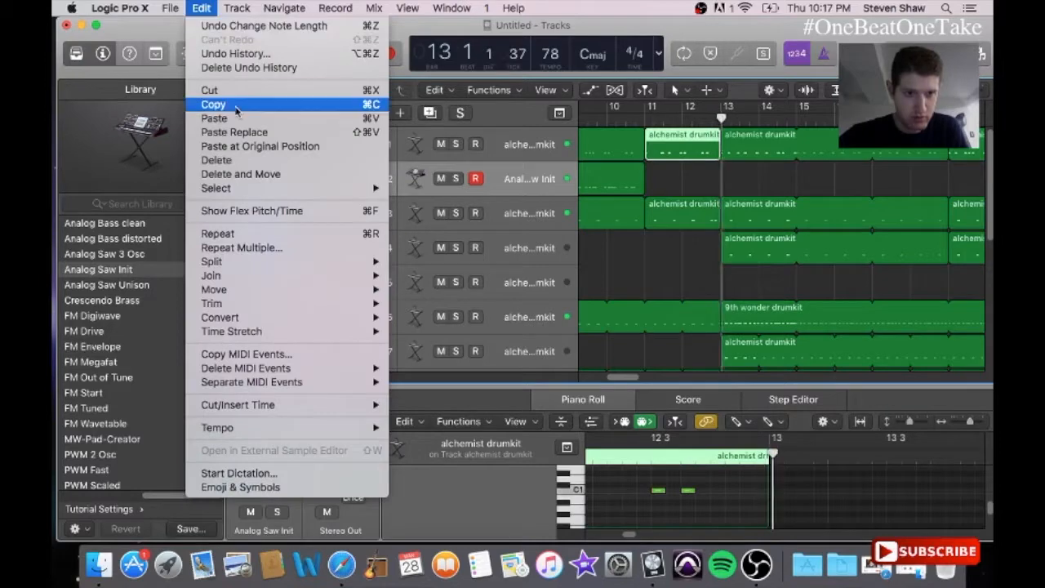
click(214, 103)
key(space)
drag(664, 118, 644, 118)
click(201, 7)
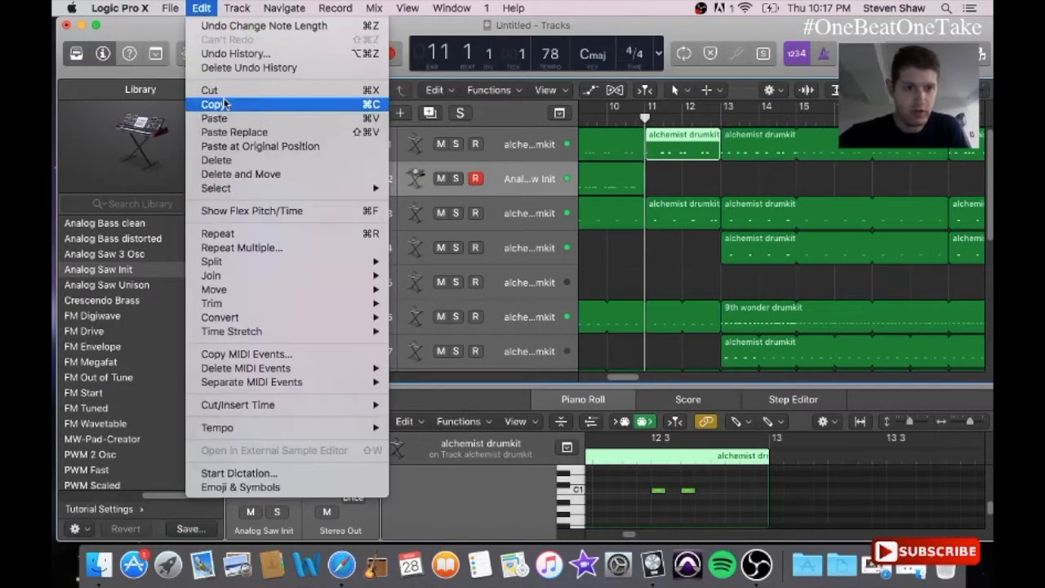
click(219, 117)
- In a separate Piano Roll window, lengthen four C1 notes in bars 11 and 12 of the synth region, and close it
click(693, 187)
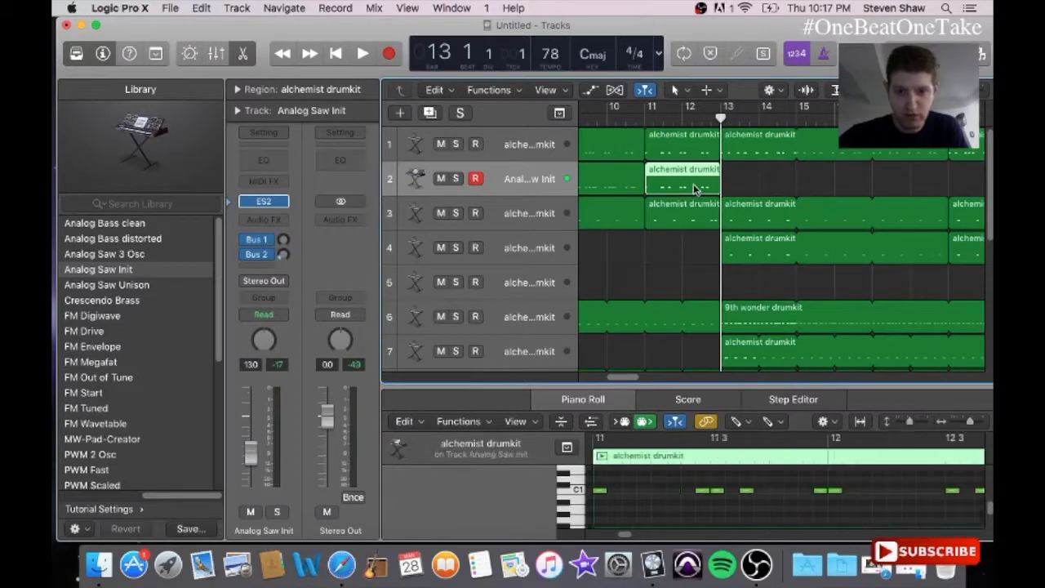
click(451, 7)
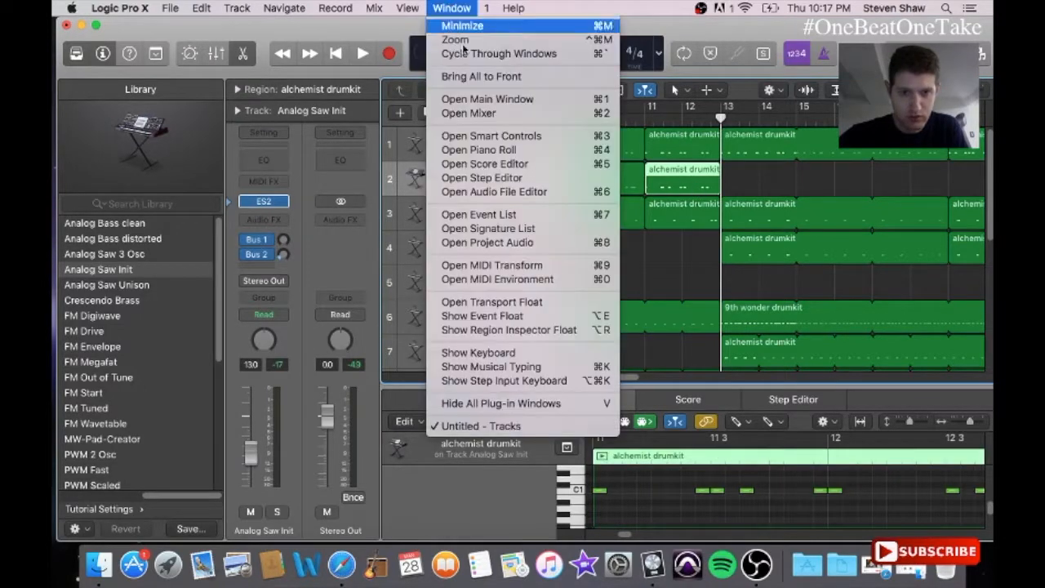
click(501, 152)
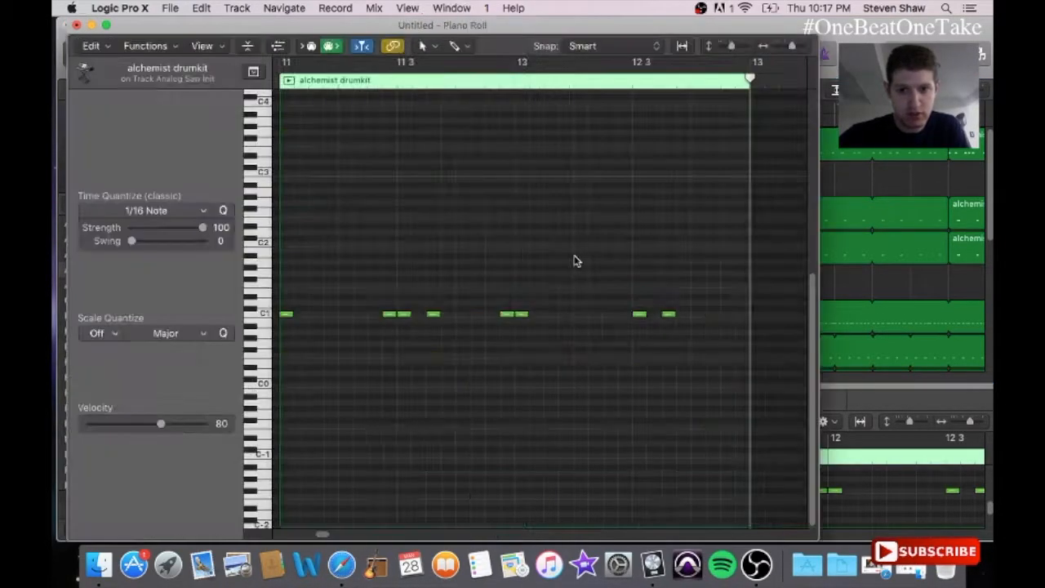
drag(293, 315, 338, 336)
drag(437, 316, 455, 318)
drag(524, 320, 569, 330)
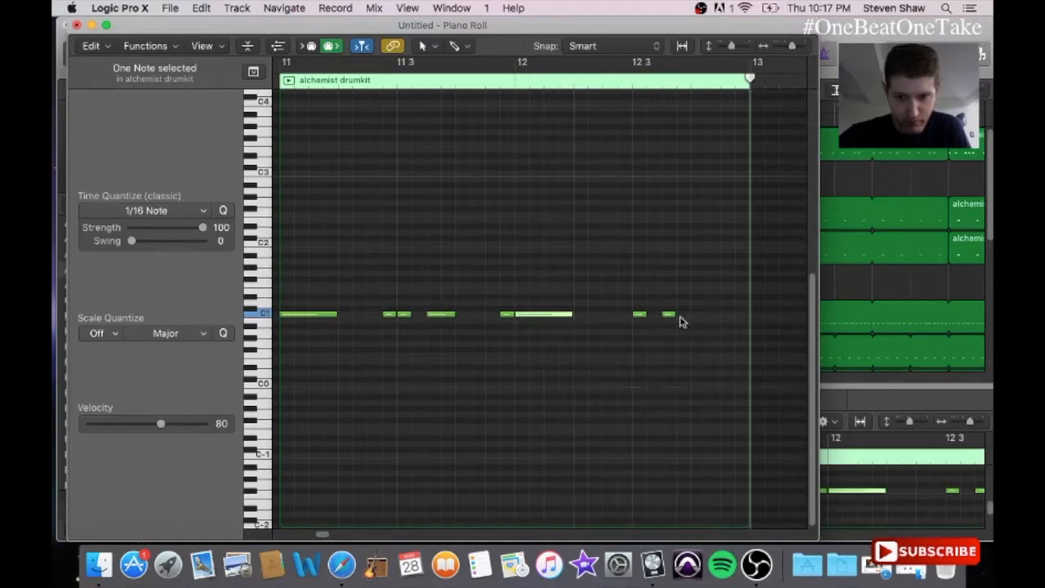
drag(671, 317, 690, 333)
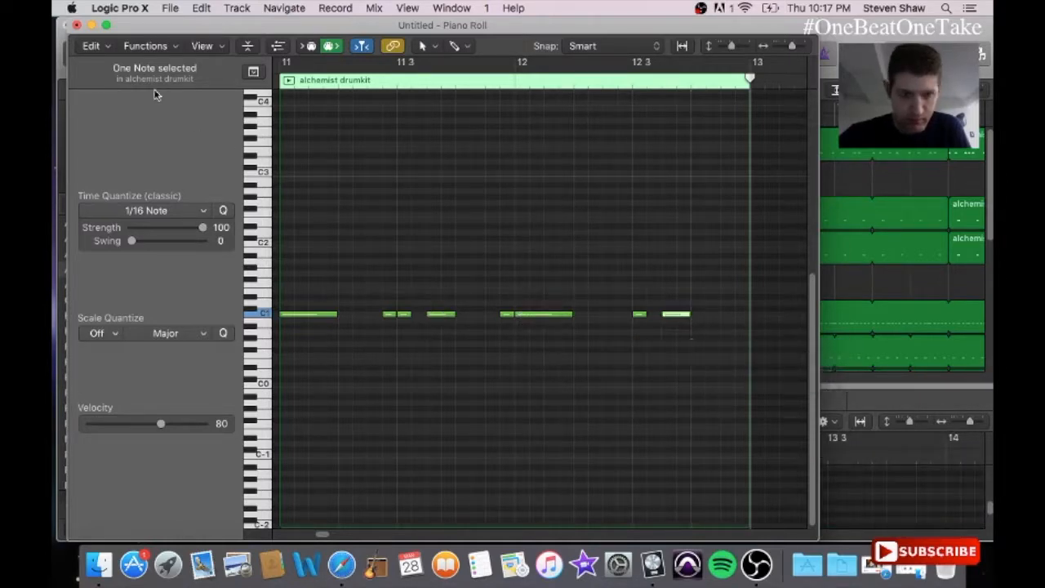
click(76, 25)
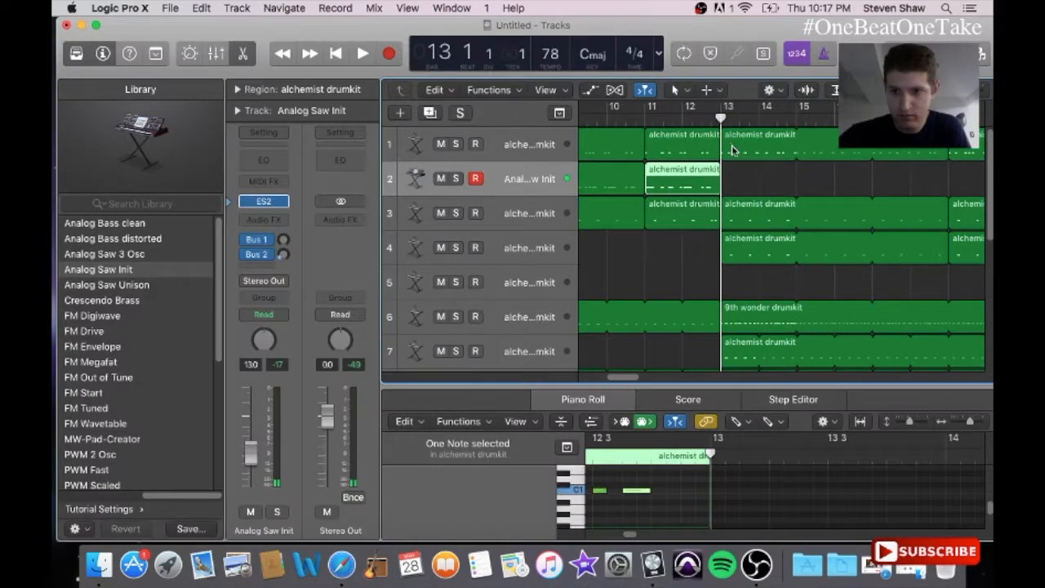
- Copy the drum region starting at bar 13 on track 1 and paste it at bar 13 on the Analog Saw Init track
click(732, 150)
key(XF86AudioRaiseVolume)
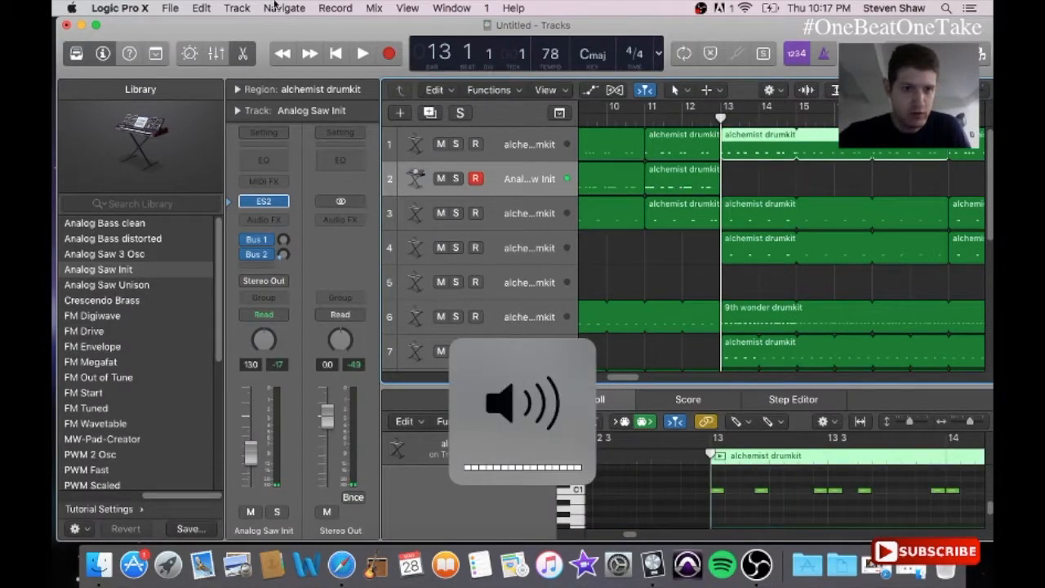
click(201, 9)
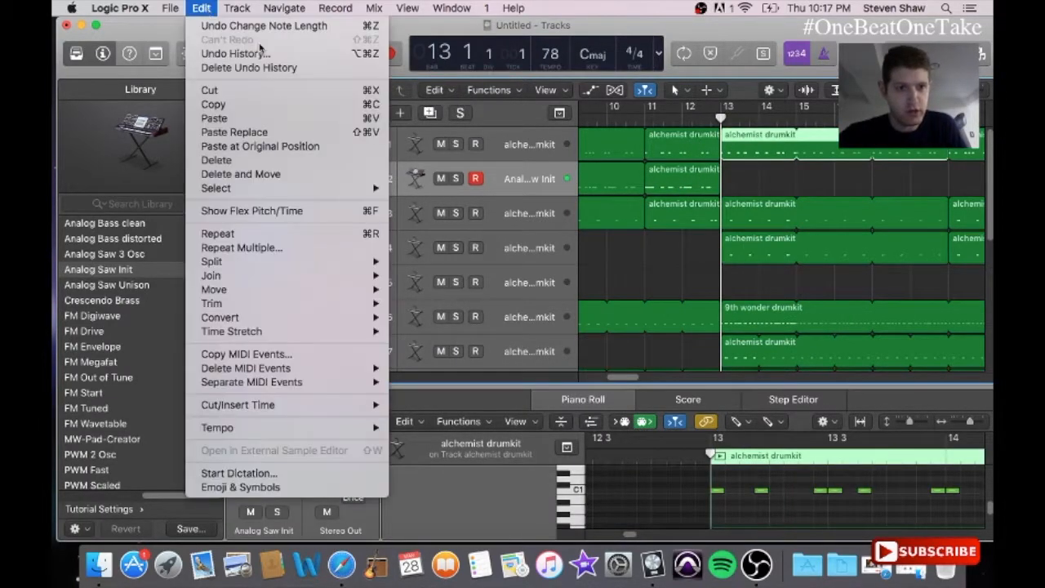
click(779, 175)
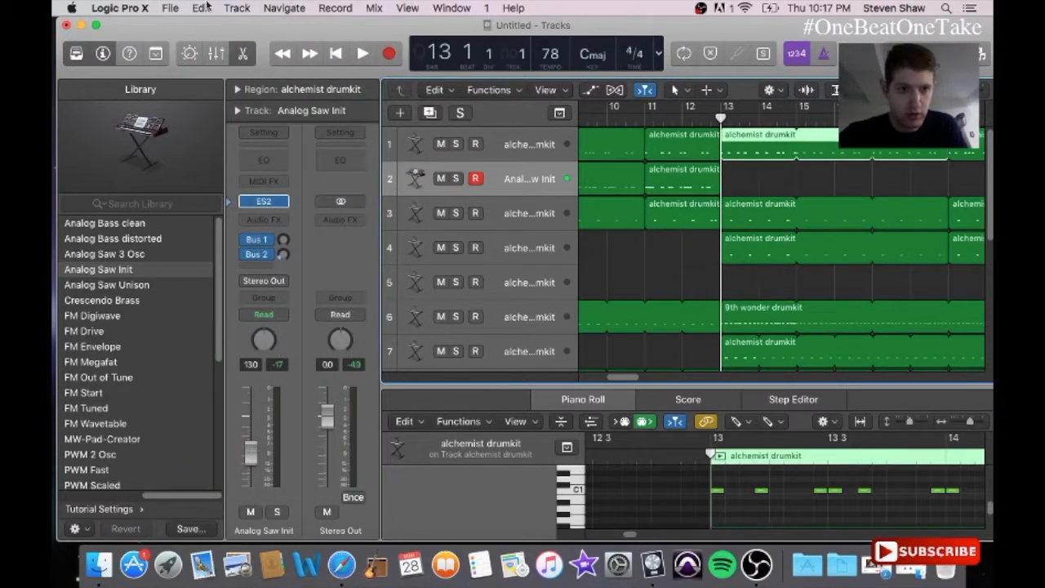
click(210, 7)
click(234, 103)
click(206, 7)
click(227, 117)
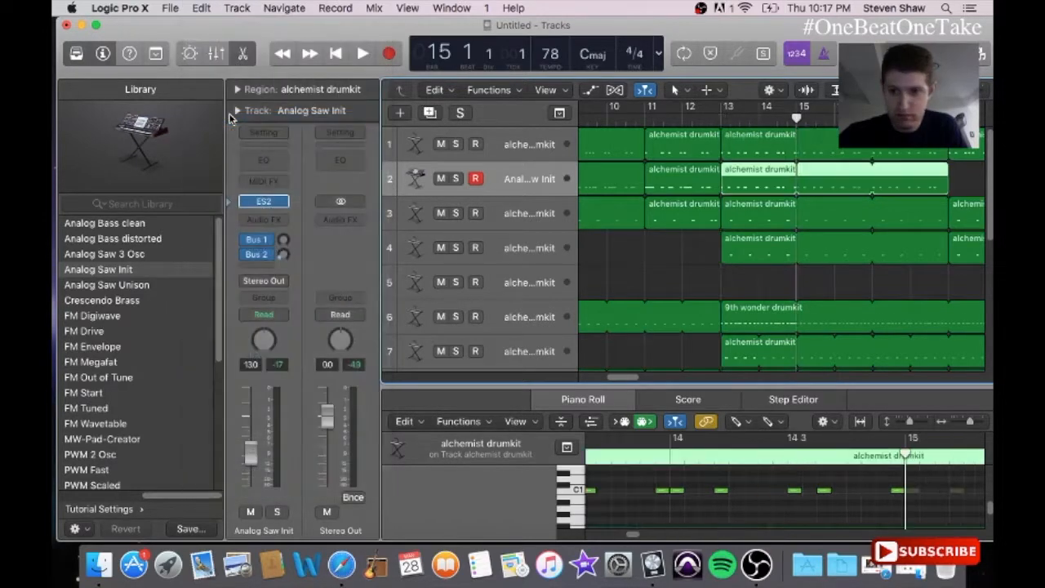
- Lengthen the C1 notes just after 13 3 and 14 3 in the bar 13 synth region, and close the Piano Roll window
click(451, 7)
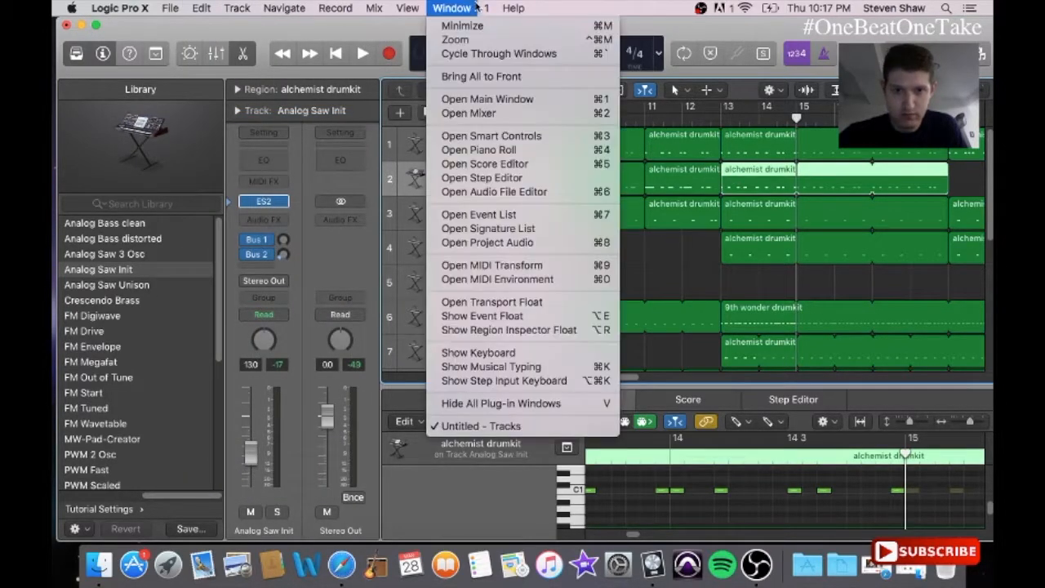
click(508, 151)
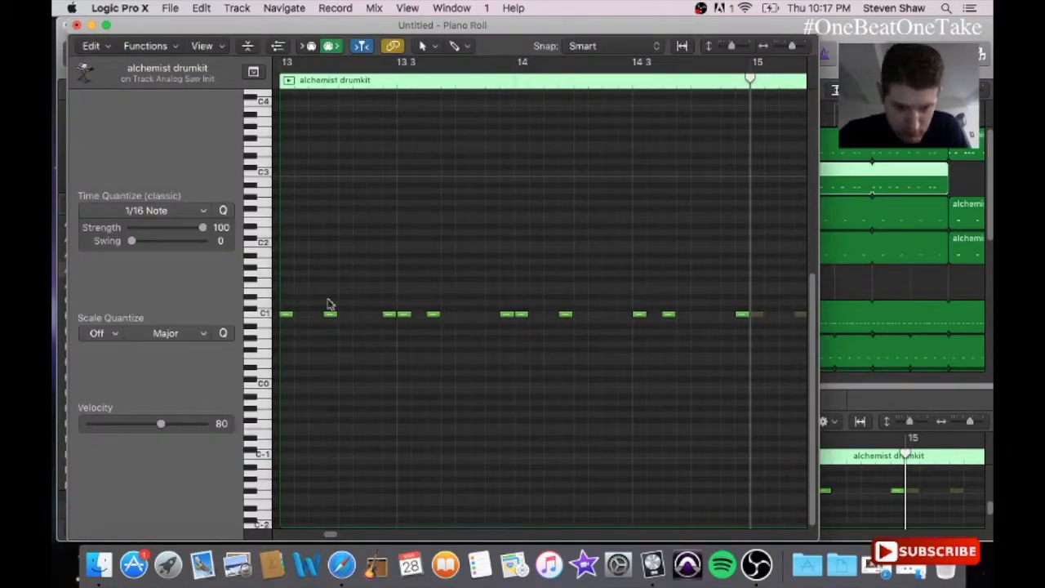
drag(437, 315, 455, 320)
drag(673, 314, 689, 327)
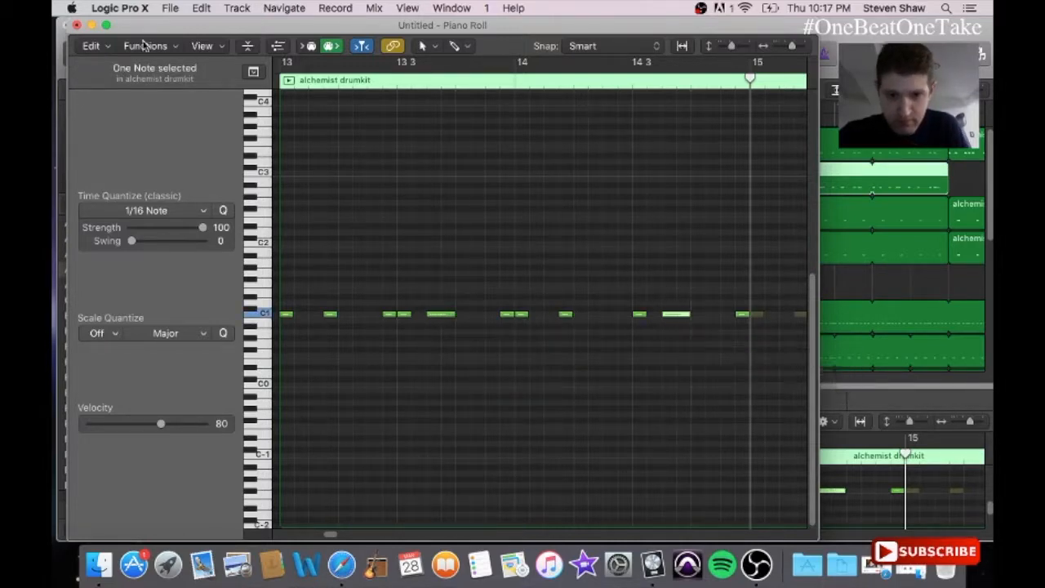
click(76, 25)
- Copy the bar 19 drum region from track 1 and paste it at bar 19 on the Analog Saw Init track
drag(631, 381, 660, 381)
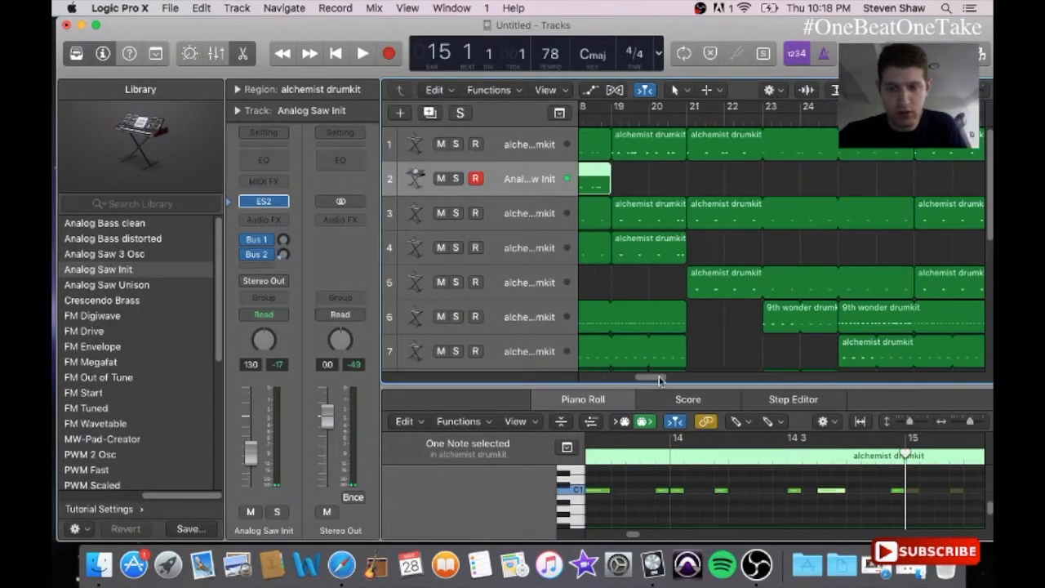
click(653, 146)
click(201, 8)
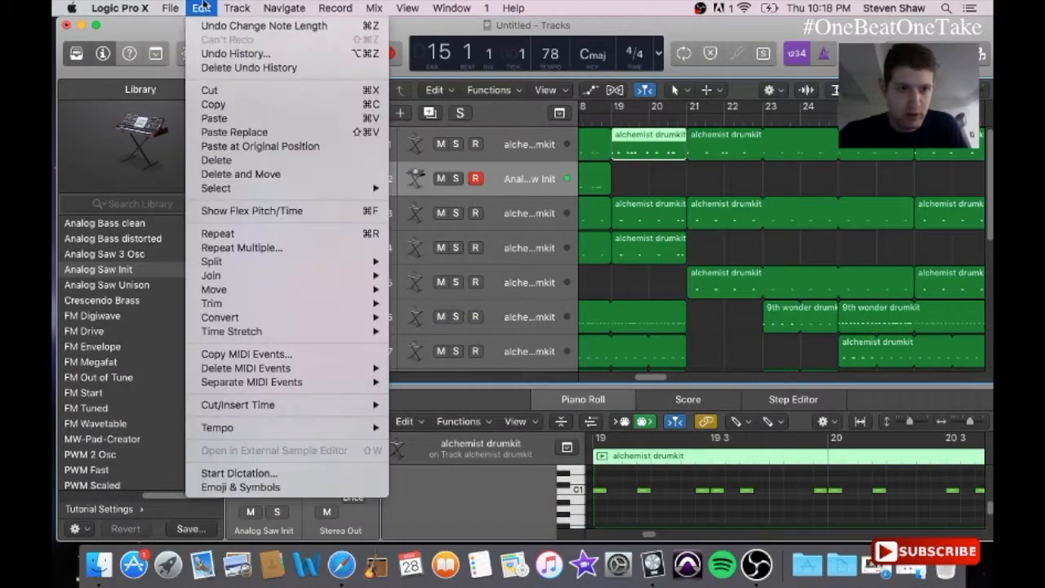
click(228, 104)
drag(645, 121, 611, 121)
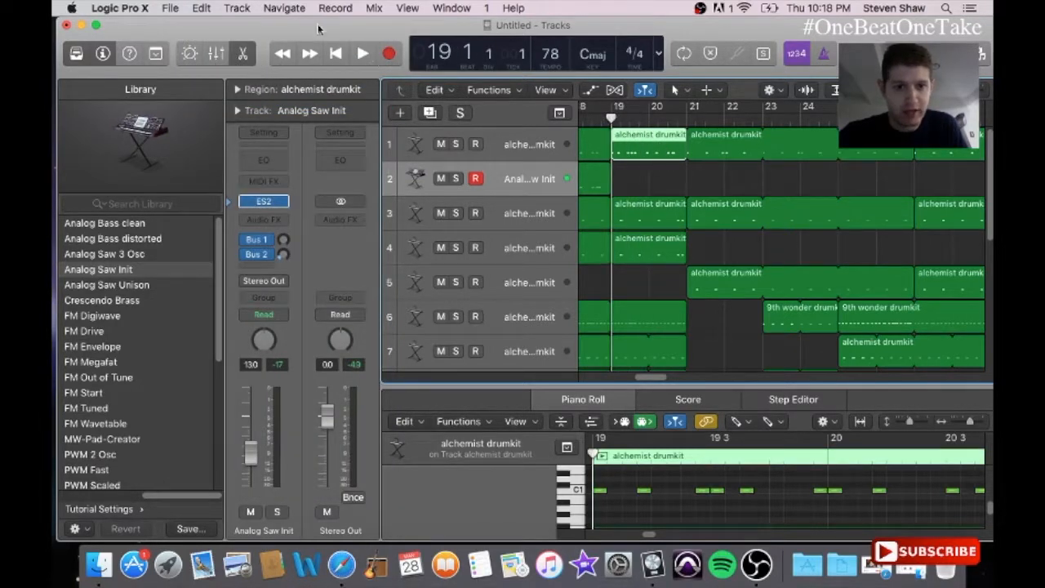
click(204, 8)
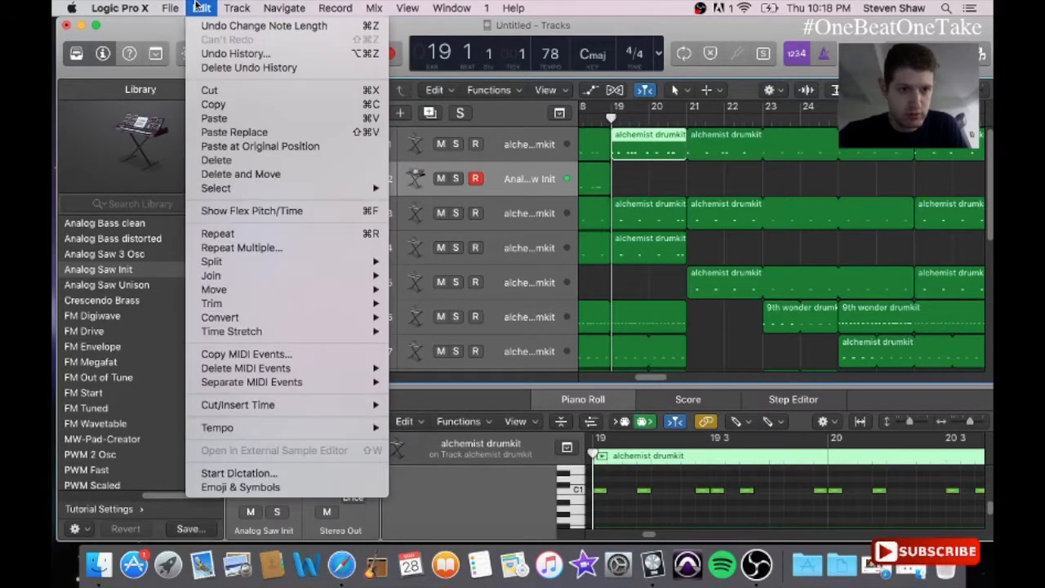
click(232, 119)
- Lengthen the C1 notes just after 19 3 and 20 3 in the bar 19 synth region, and close the Piano Roll window
click(430, 9)
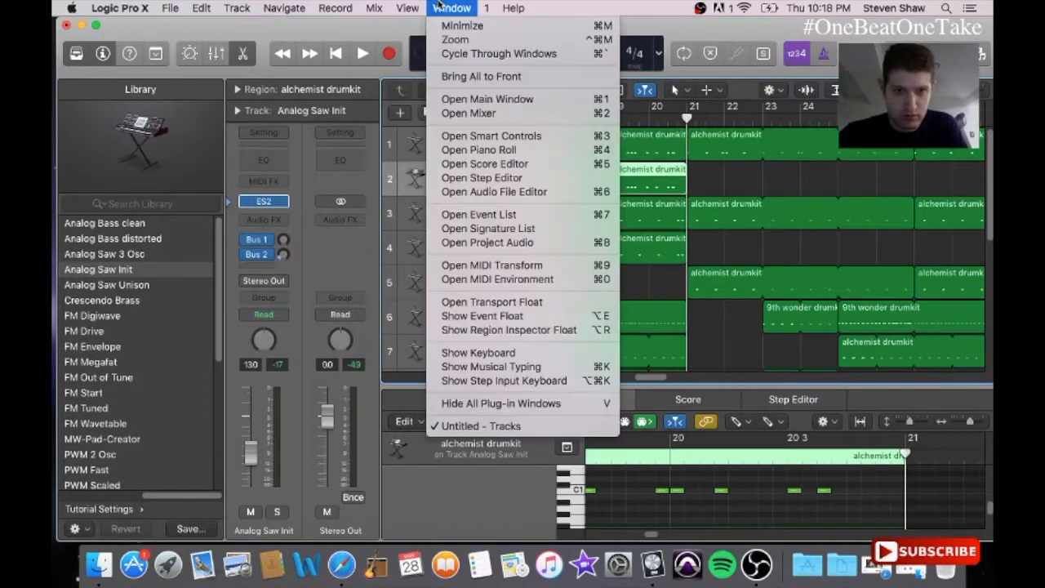
click(471, 155)
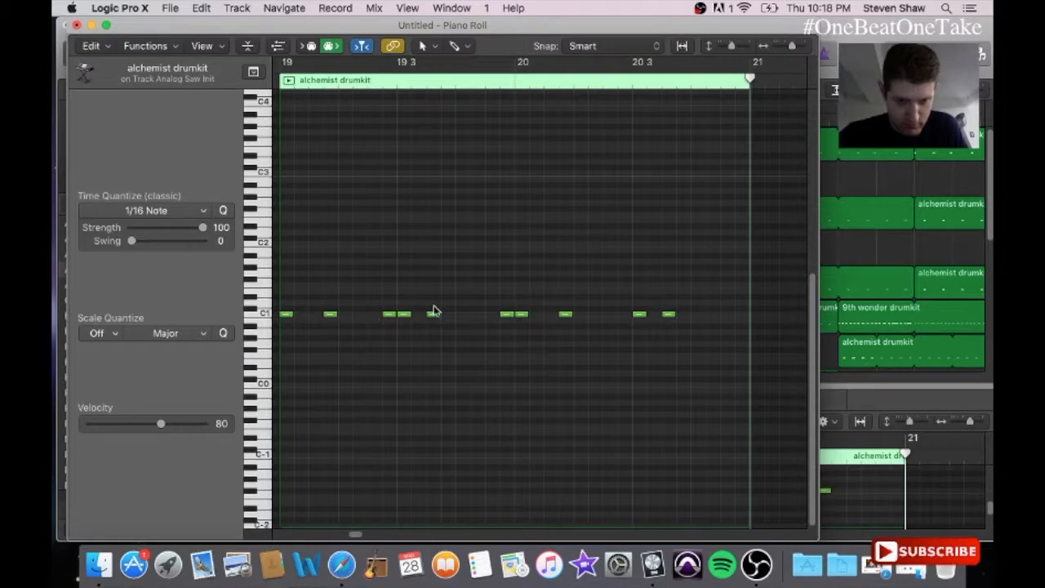
drag(436, 314, 455, 314)
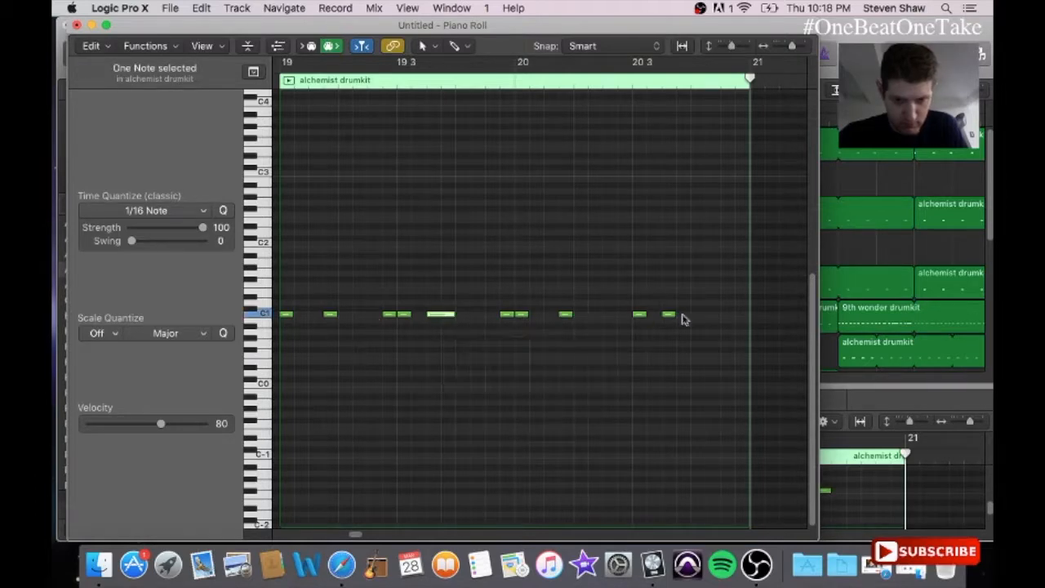
drag(670, 315, 690, 315)
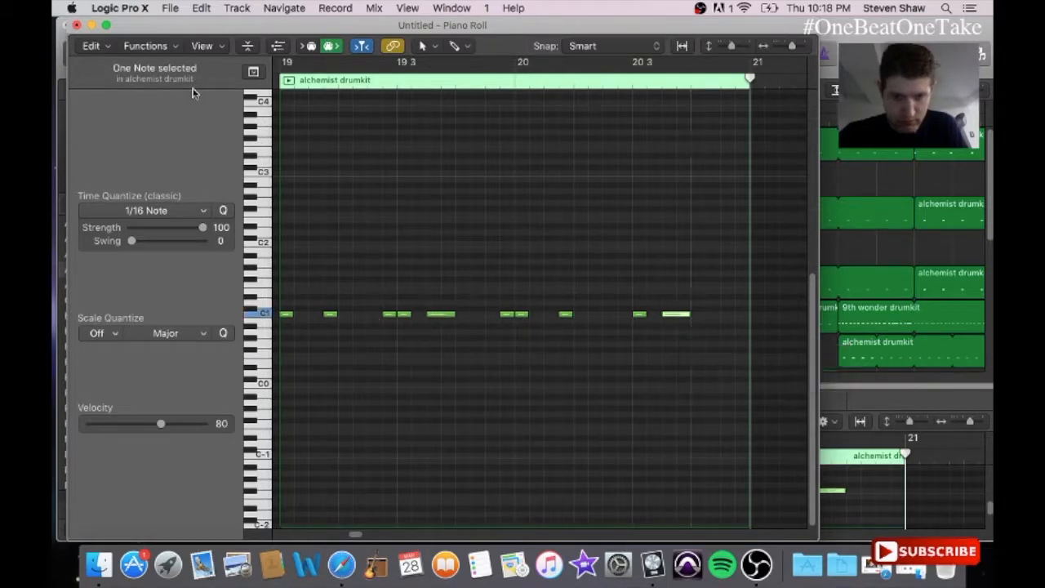
click(76, 26)
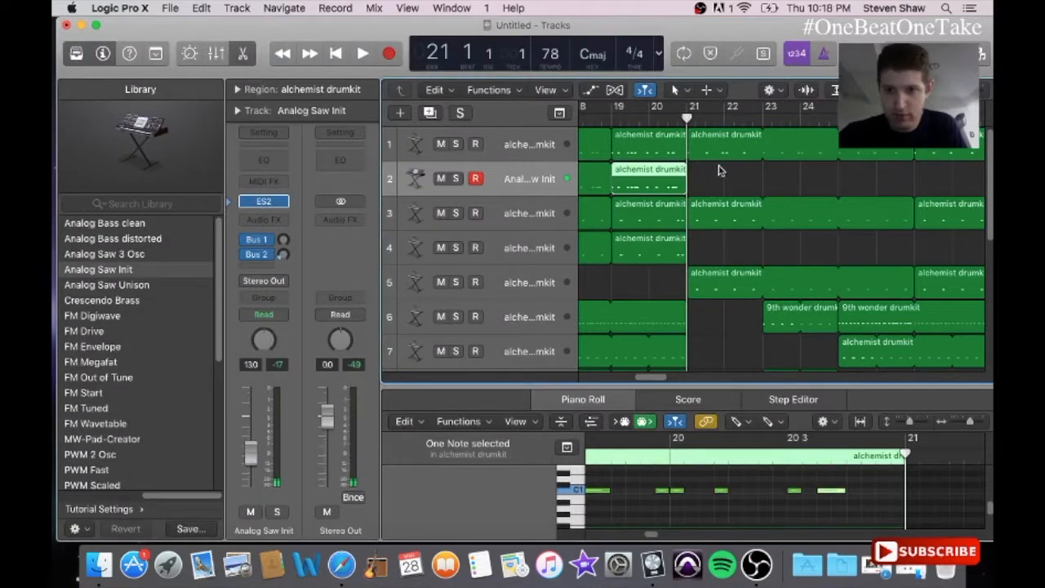
- Copy the drum region starting at bar 21 on track 1 and paste it at bar 21 on the Analog Saw Init track
click(718, 170)
click(729, 146)
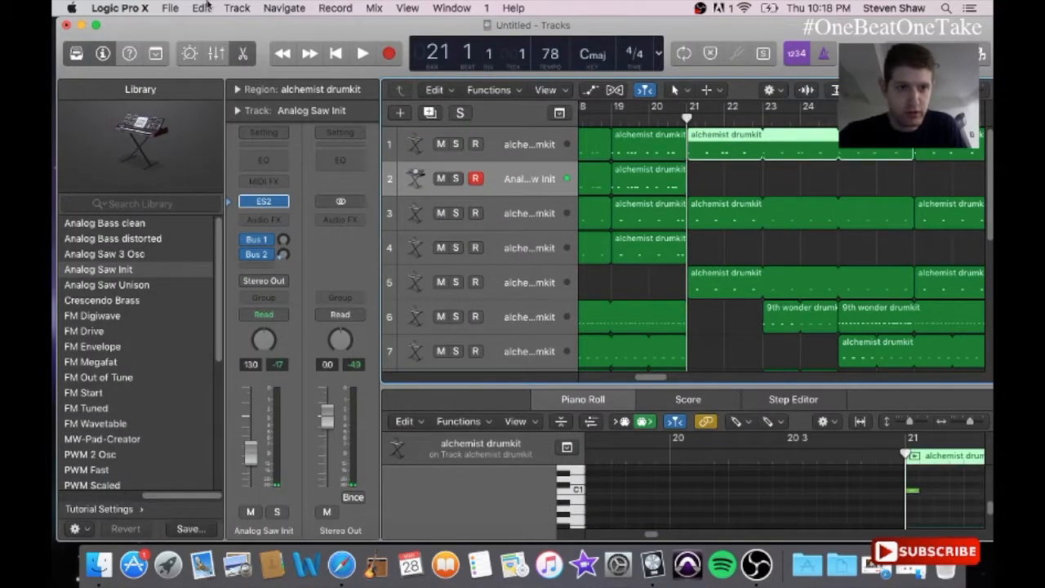
click(196, 8)
click(235, 105)
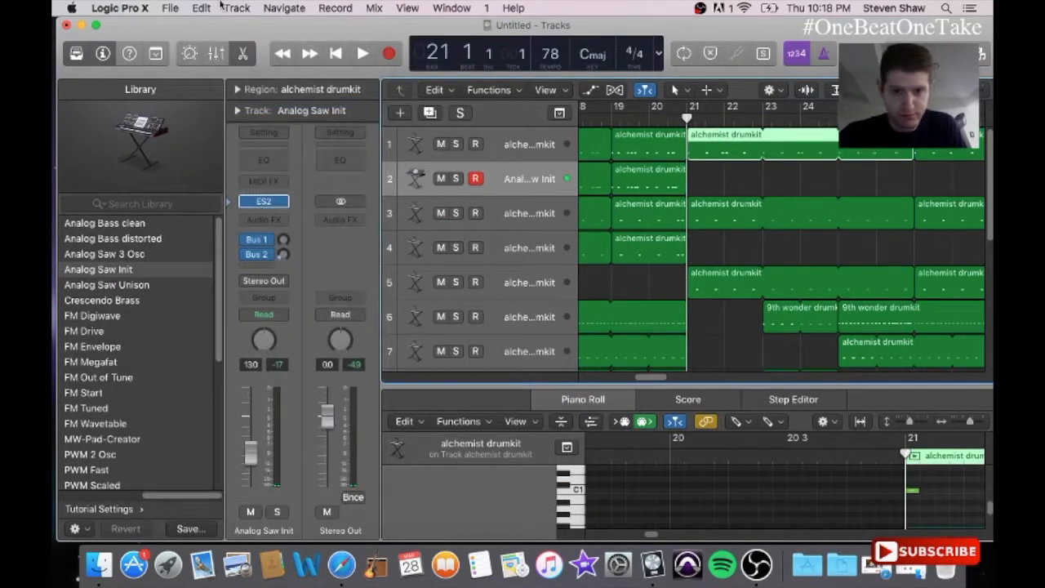
click(205, 8)
click(240, 121)
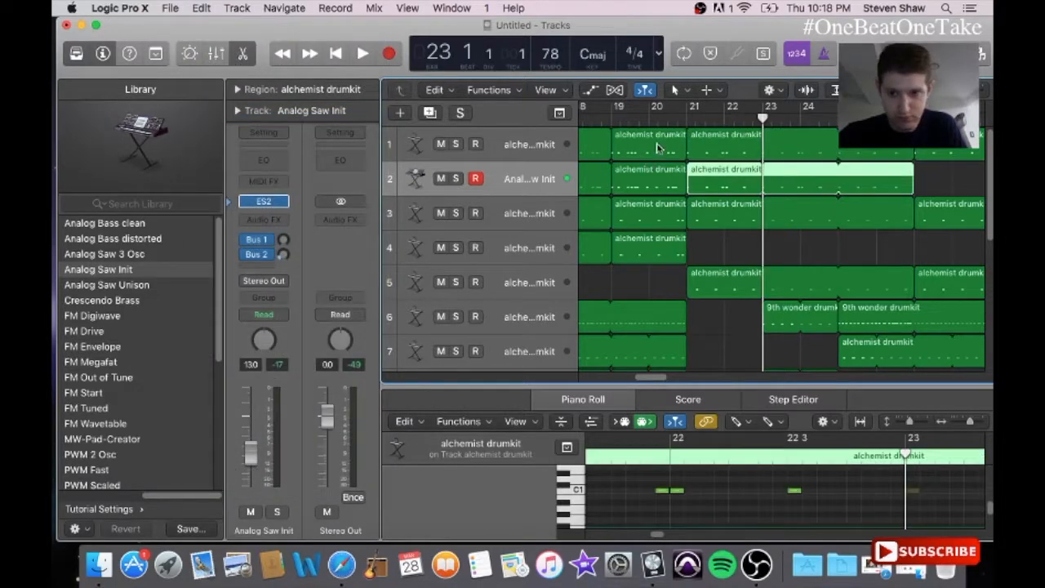
- Lengthen the C1 notes at 21, 21 3, 22 and 22 3 in the bar 21 synth region, and close the Piano Roll window
click(451, 9)
click(494, 150)
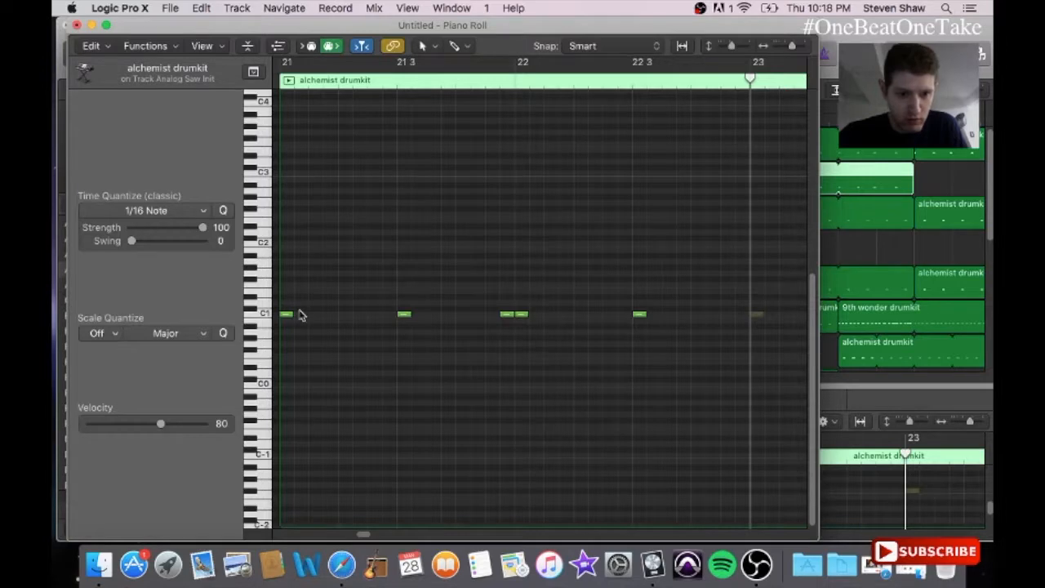
drag(291, 316, 334, 343)
click(406, 316)
drag(407, 315, 455, 329)
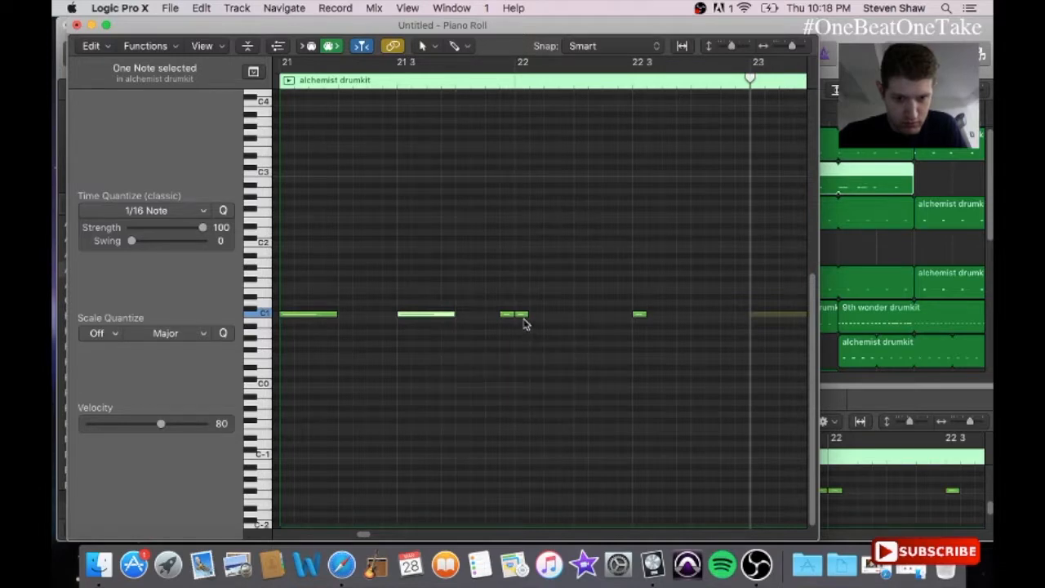
drag(524, 316, 572, 328)
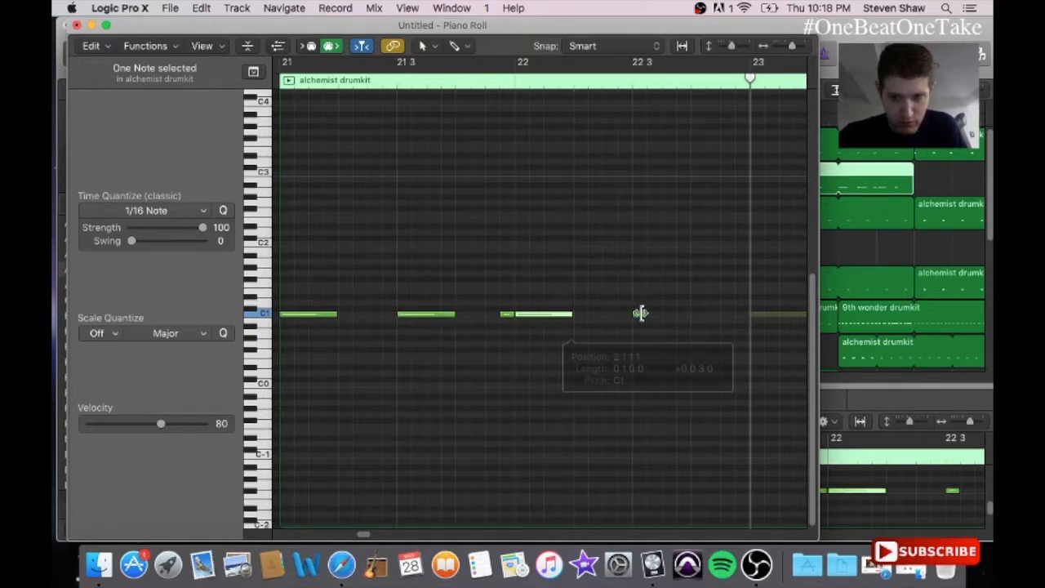
drag(643, 313, 689, 330)
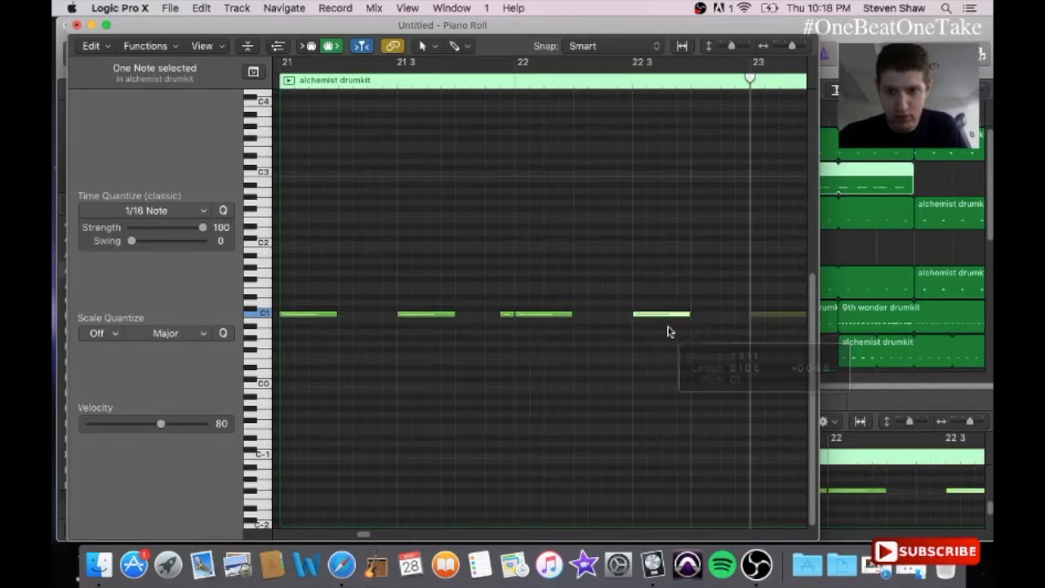
click(77, 25)
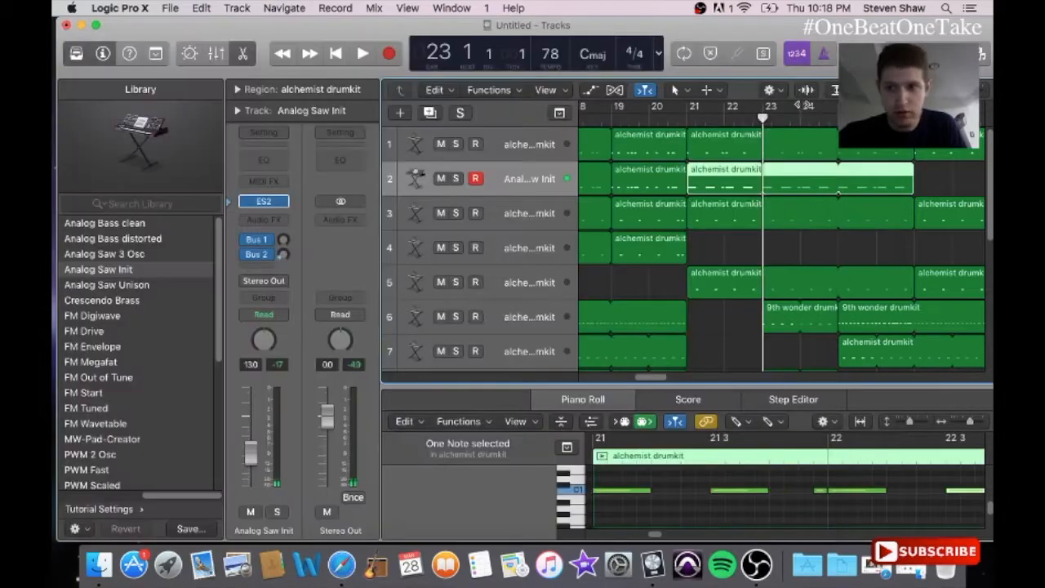
- Copy the bar 27 drum region from track 1 and paste it at bar 27 on the Analog Saw Init track
click(951, 158)
click(199, 7)
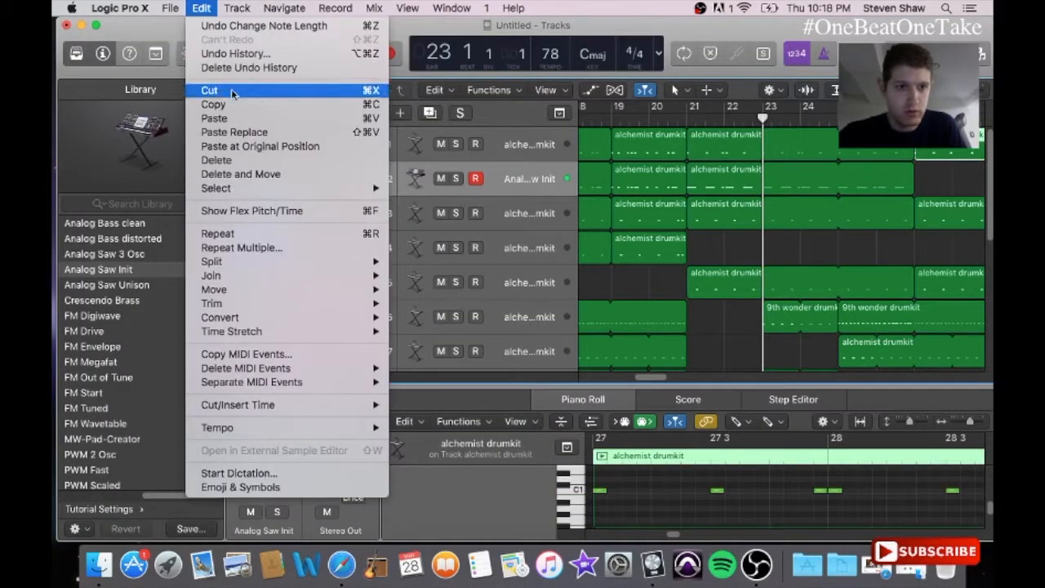
click(214, 103)
click(914, 107)
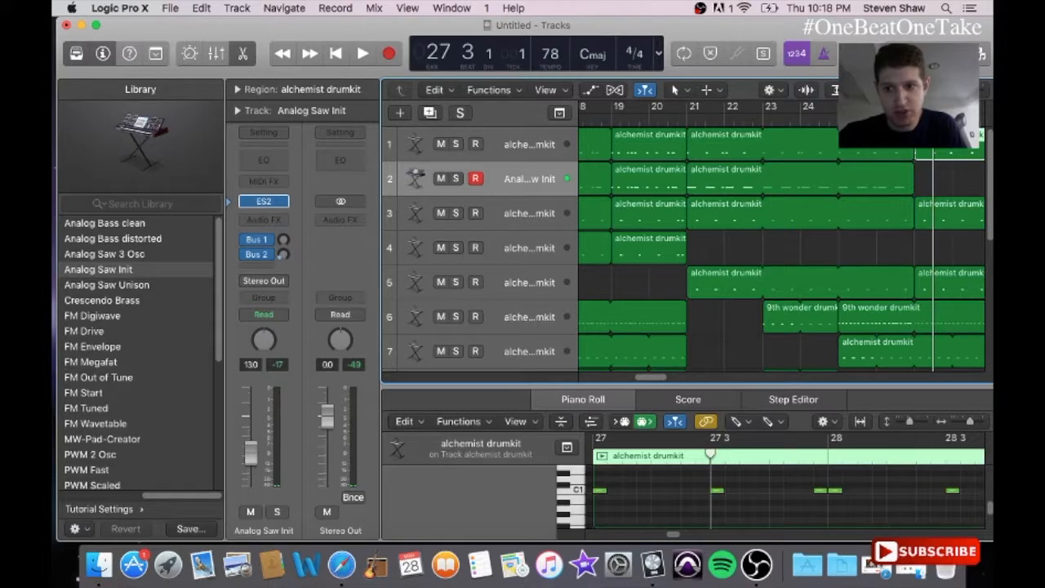
click(201, 7)
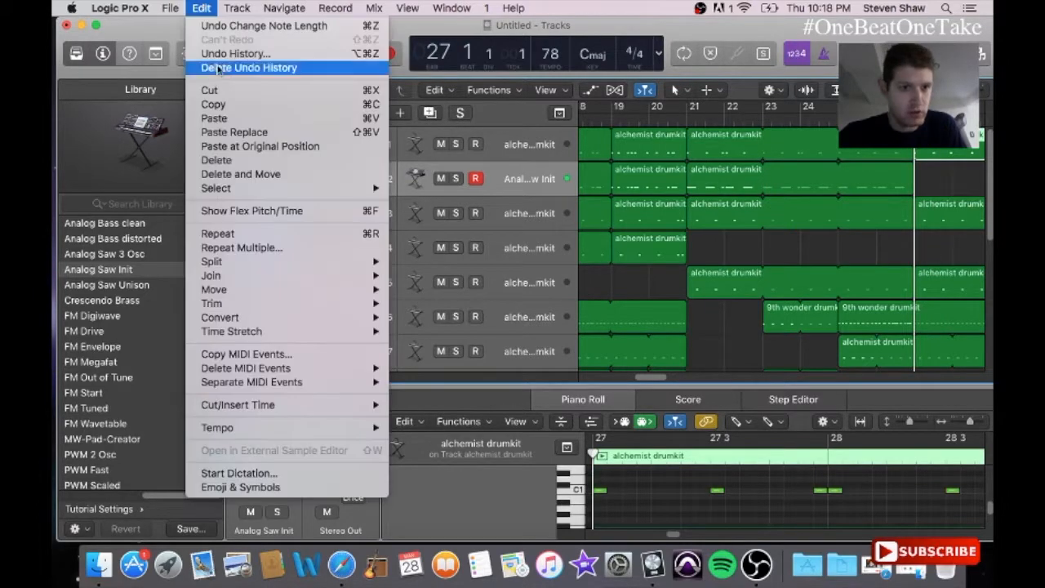
click(222, 120)
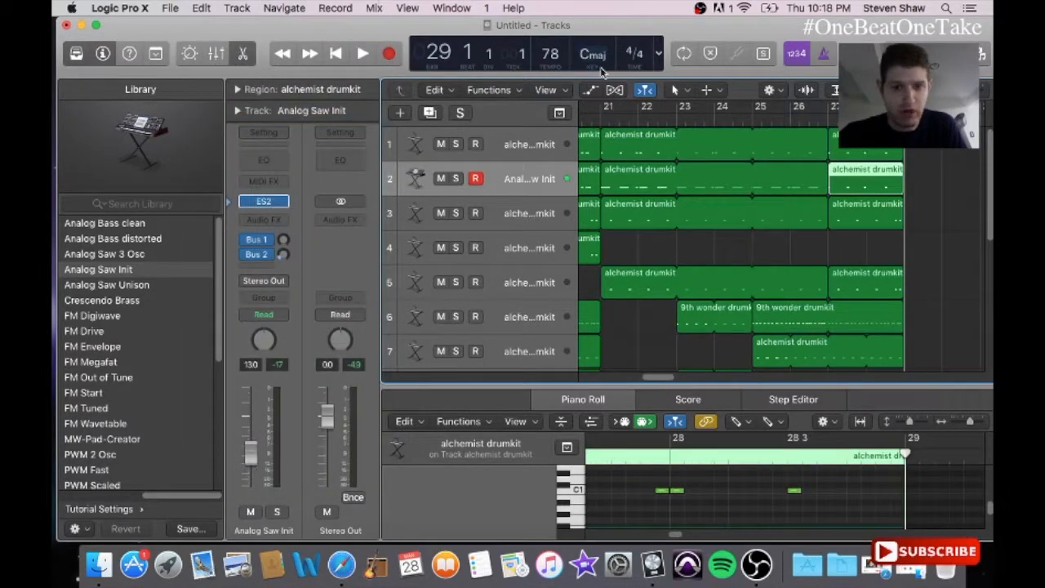
- Lengthen the C1 notes at 27, 27 3, 28 and 28 3 in the bar 27 synth region, and close the Piano Roll window
click(469, 7)
click(506, 149)
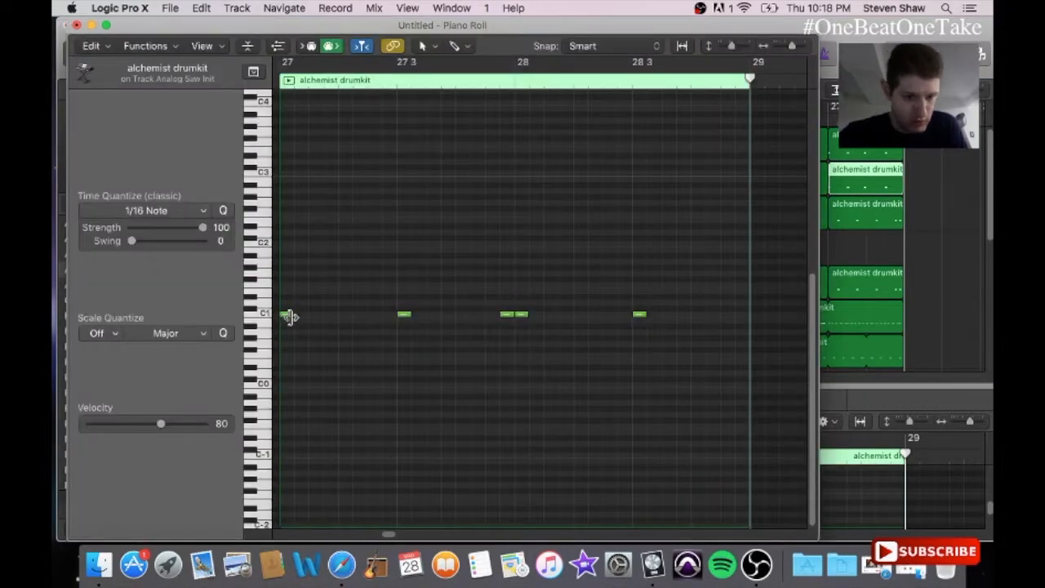
drag(290, 317, 335, 331)
drag(408, 314, 455, 318)
drag(528, 315, 572, 326)
drag(644, 316, 688, 327)
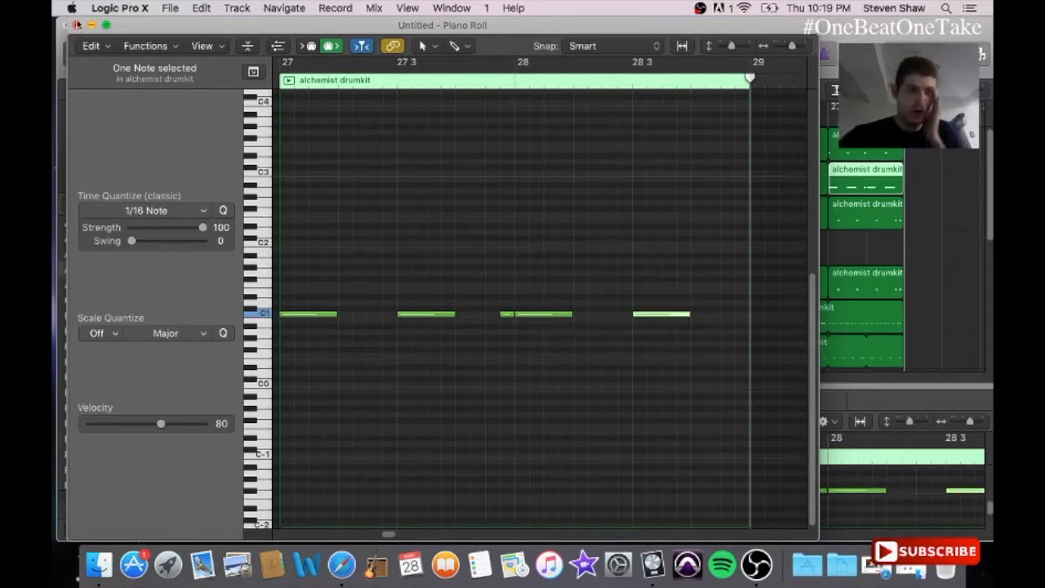
click(76, 25)
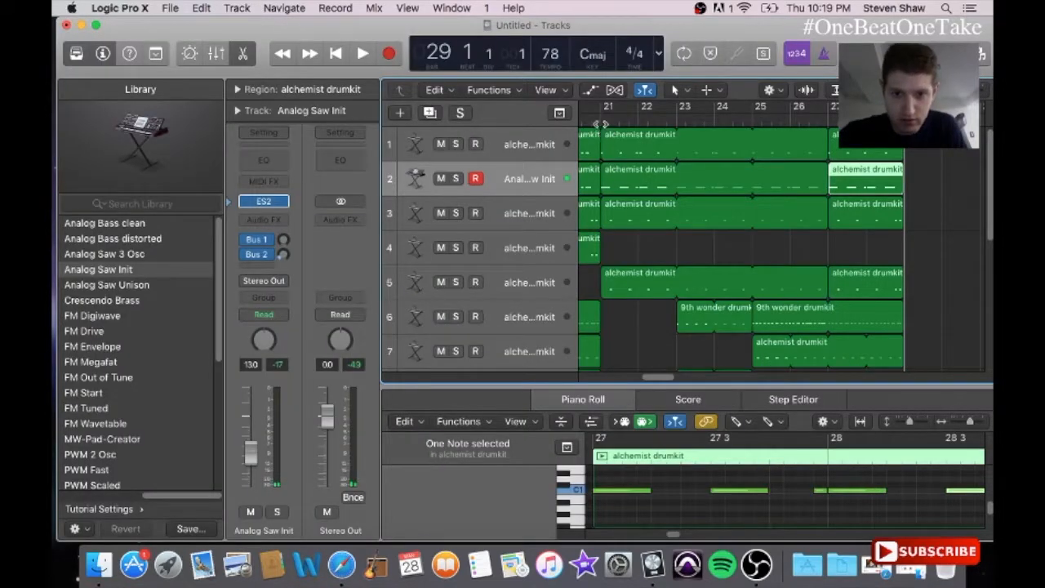
- Lower the Analog Saw Init volume to -15.0 dB during playback from bar 21, and set the ES2 filter drive to 0.05
key(space)
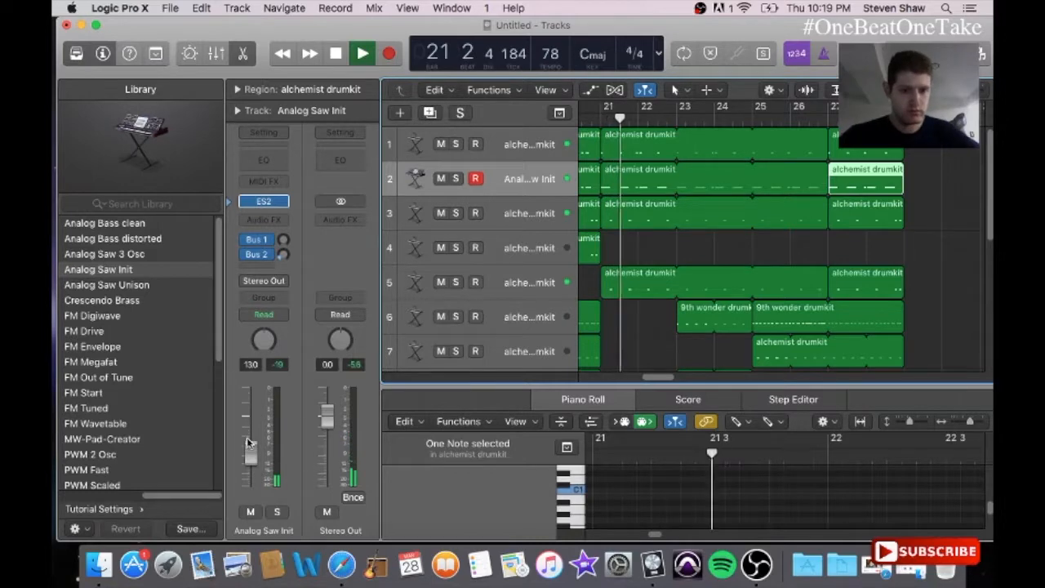
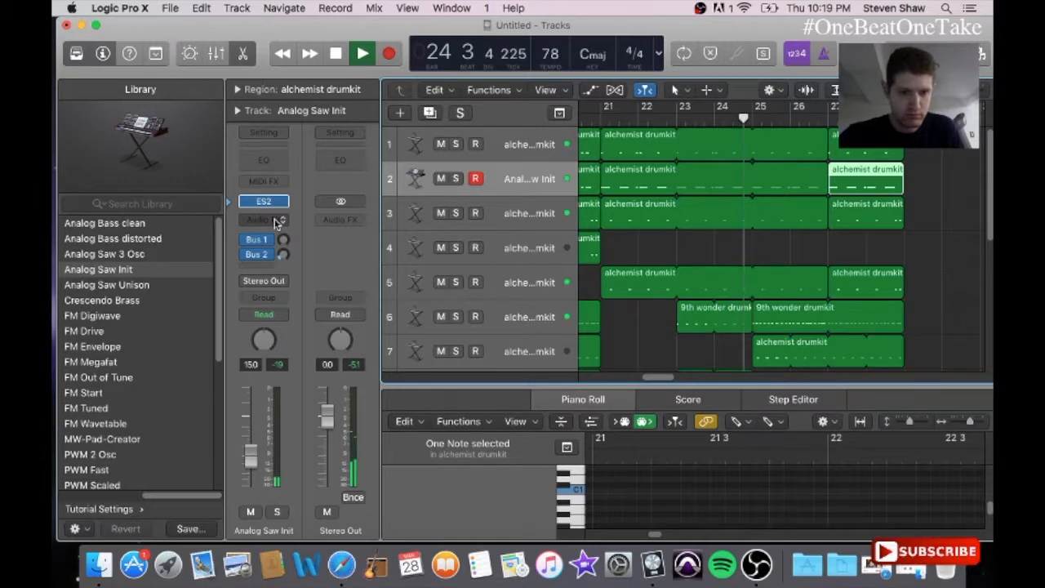
key(space)
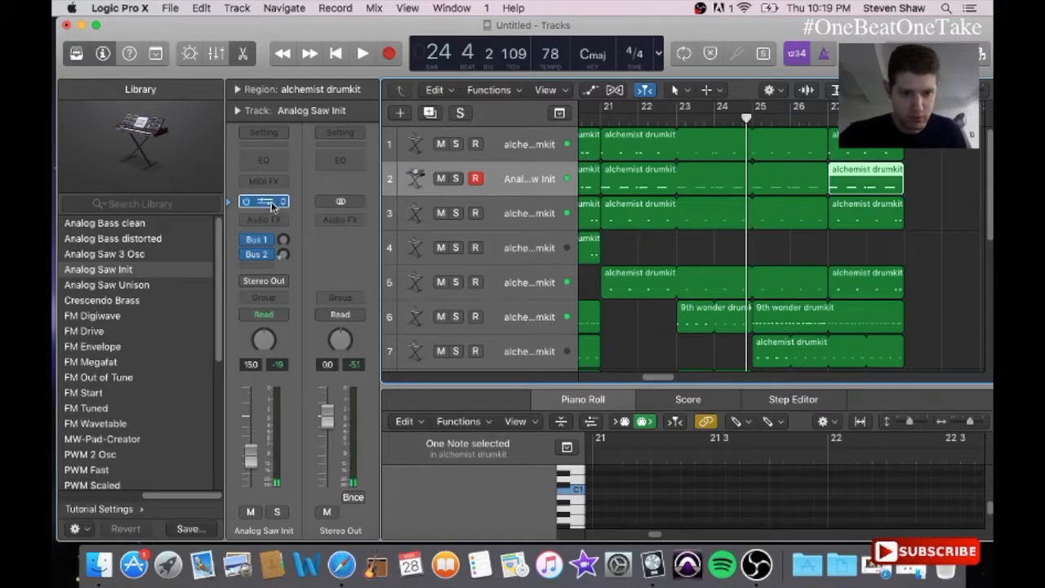
click(273, 207)
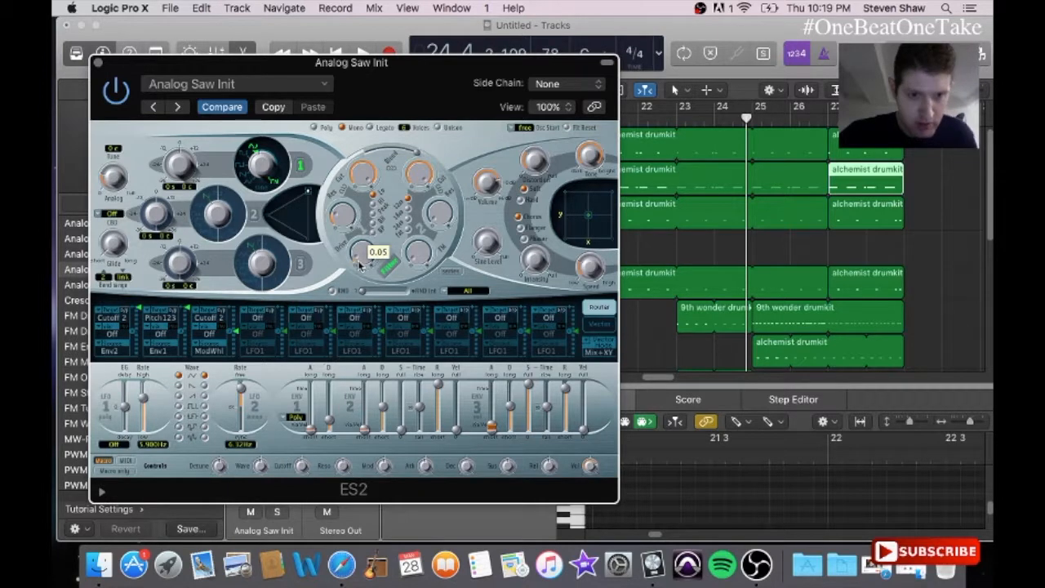
click(98, 63)
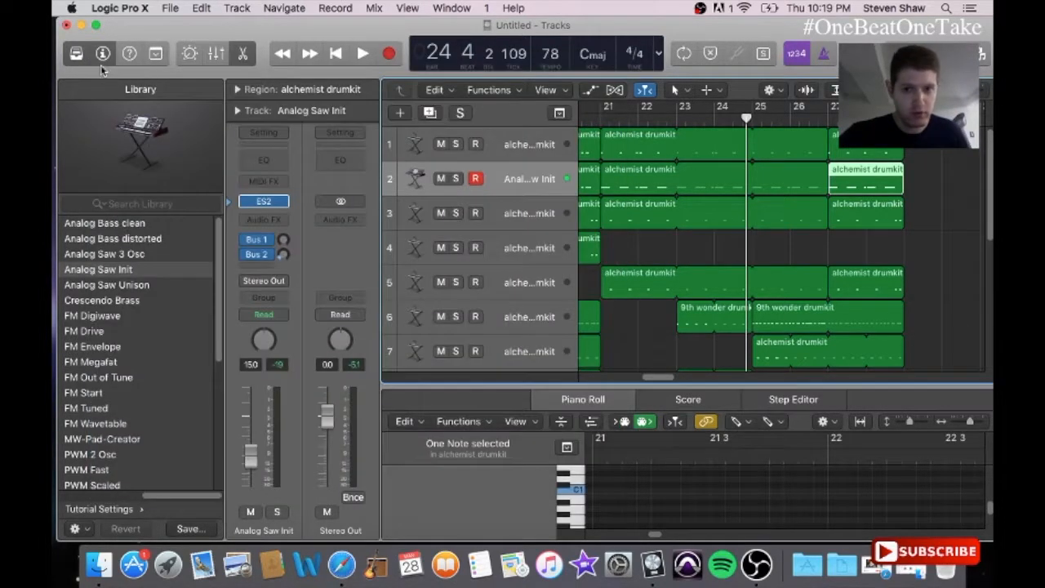
- Add a Limiter to the Analog Saw Init track with gain at +20.0 dB and output level at -0.2 dB
key(Return)
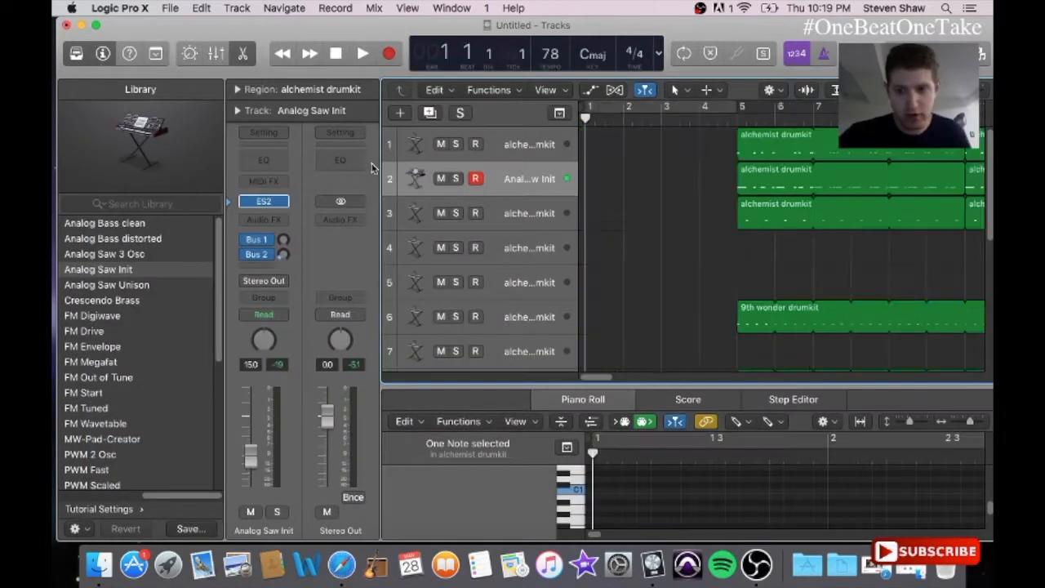
click(266, 215)
mouse_move(275, 352)
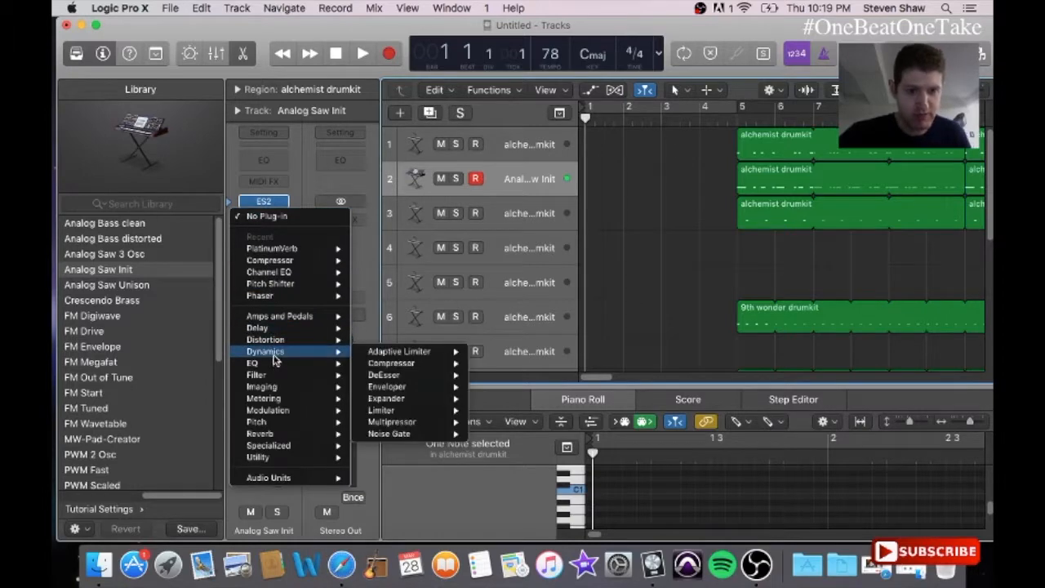
click(389, 410)
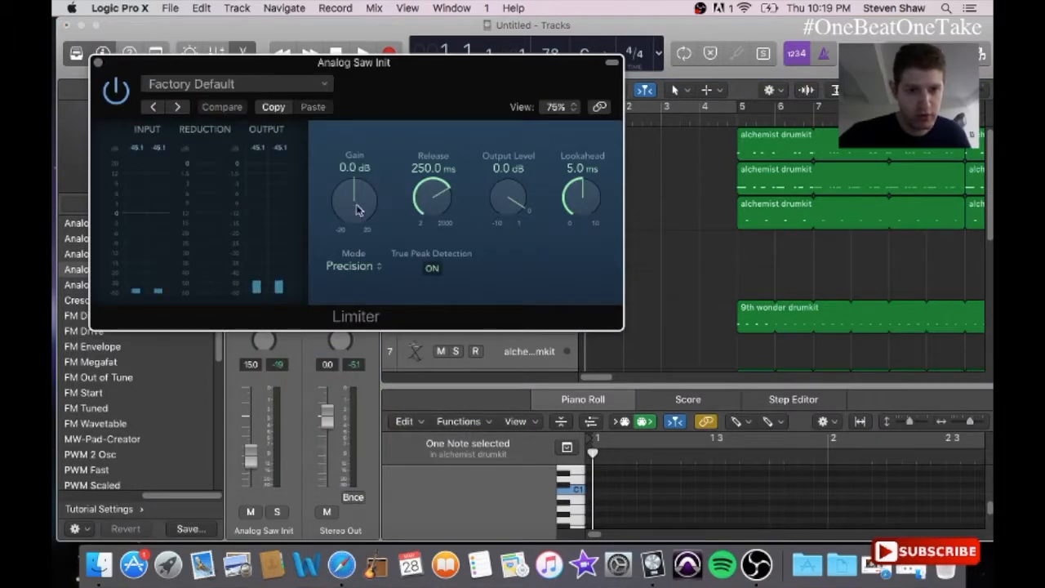
drag(357, 210, 200, 6)
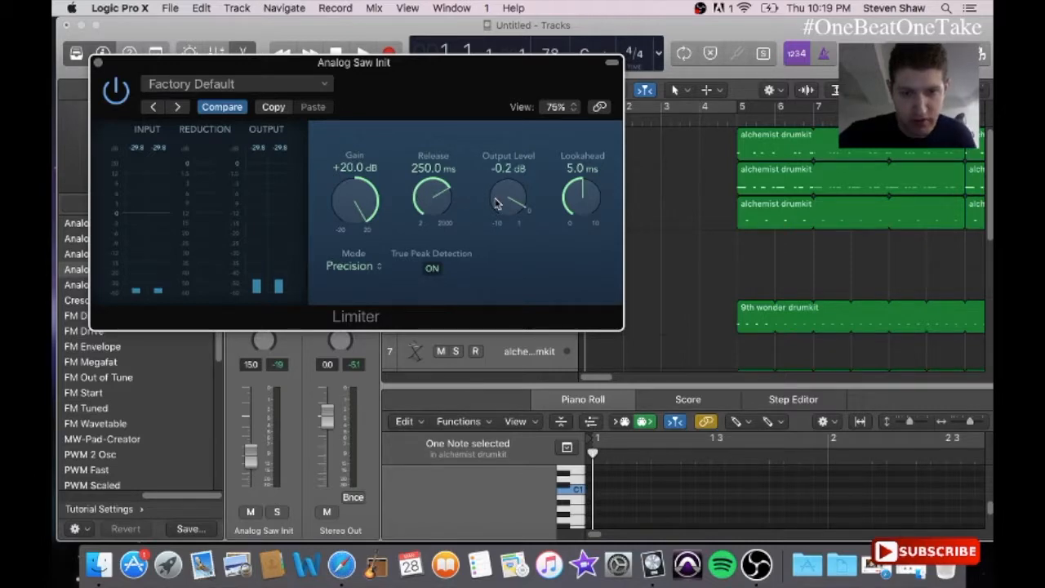
click(97, 64)
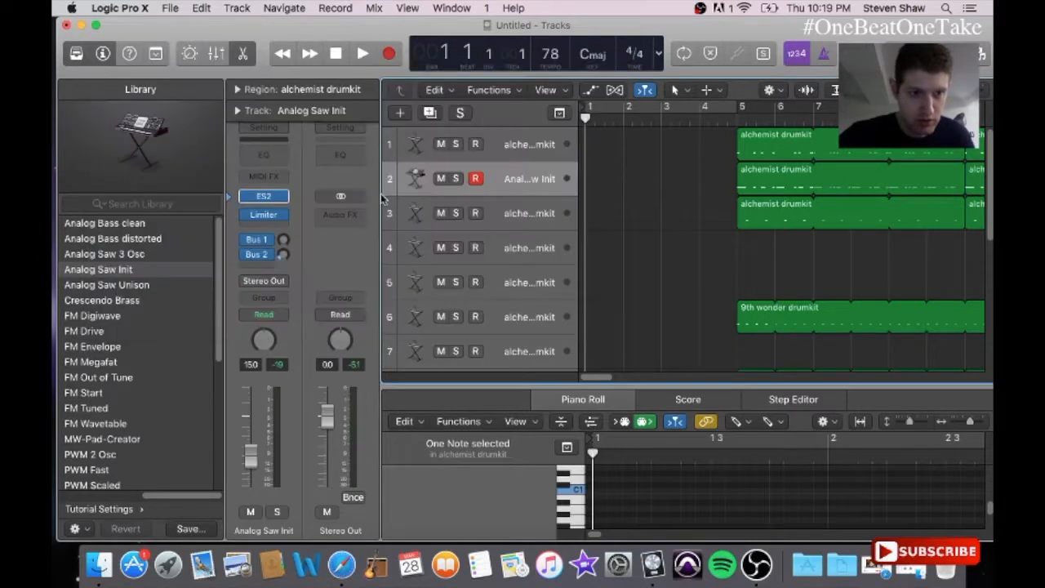
- Add a Channel EQ after the Limiter, boosting 108 Hz by 22.5 dB and setting the overall gain to +24.0 dB
click(280, 216)
mouse_move(284, 374)
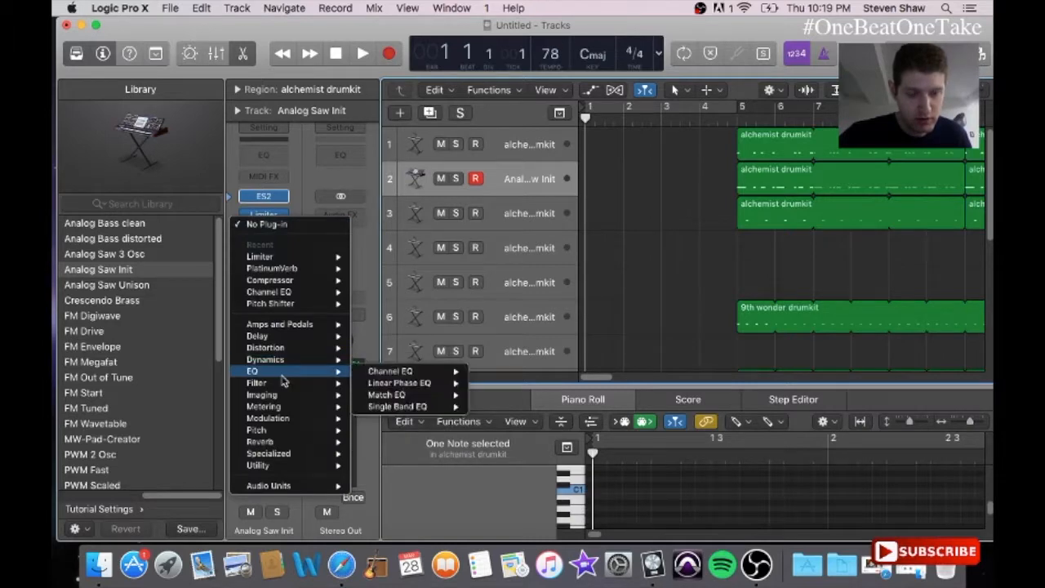
click(383, 374)
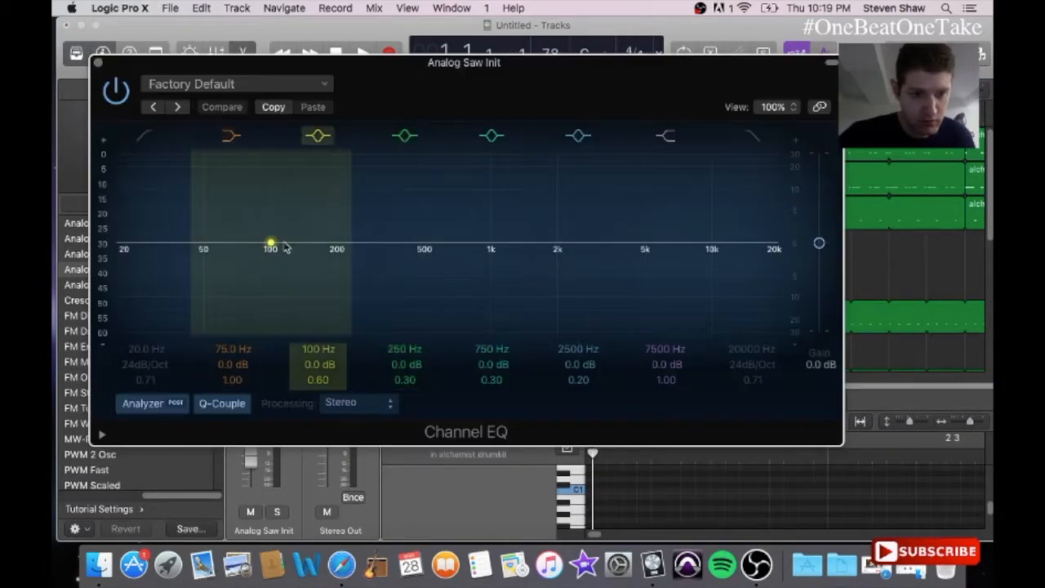
drag(270, 242, 283, 151)
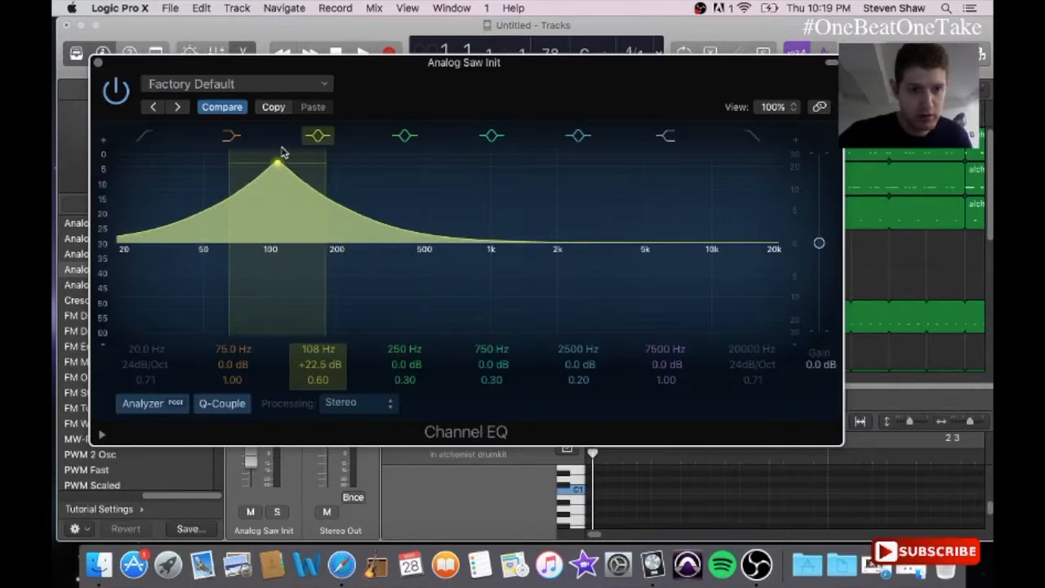
drag(820, 244, 820, 144)
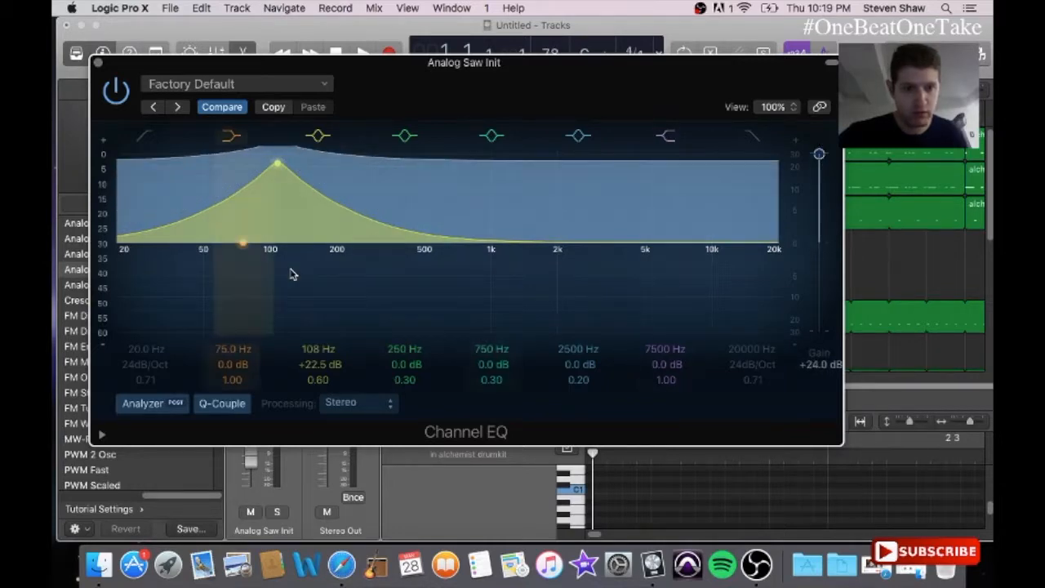
click(115, 96)
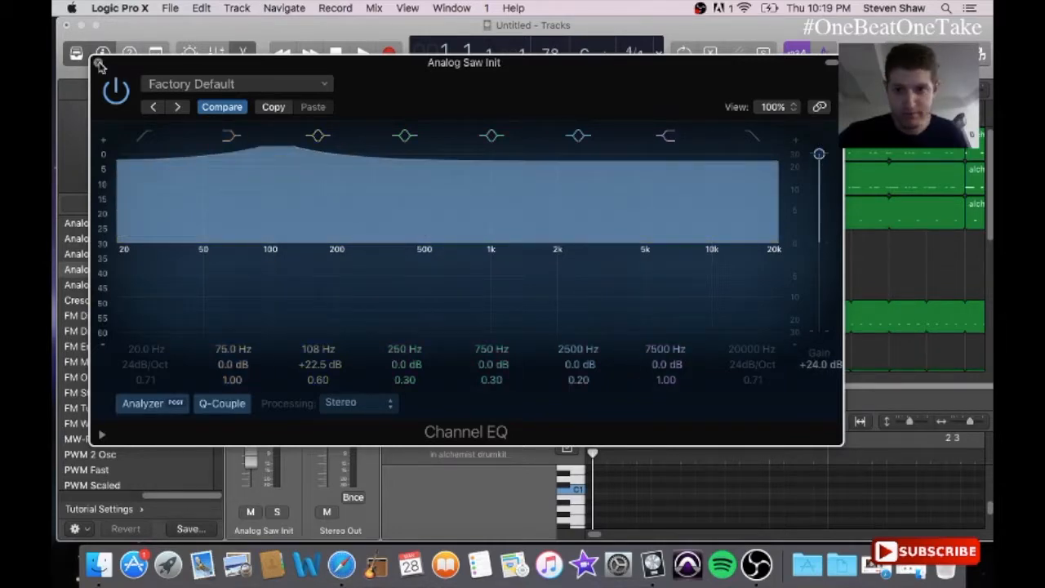
click(99, 64)
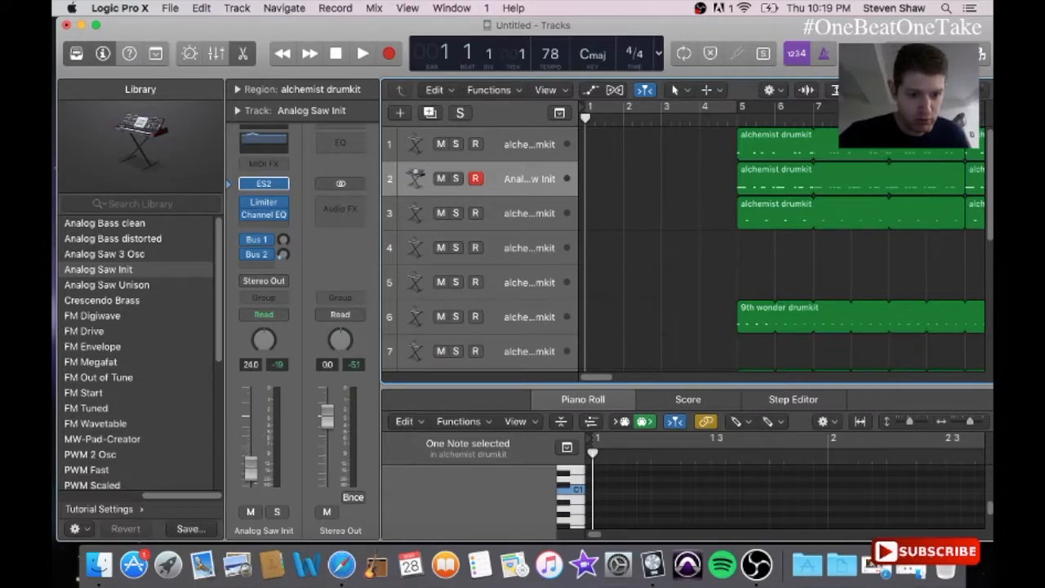
- Play the beat briefly from bar 5 and lower the Analog Saw Init volume to -40.0 dB
click(729, 122)
key(space)
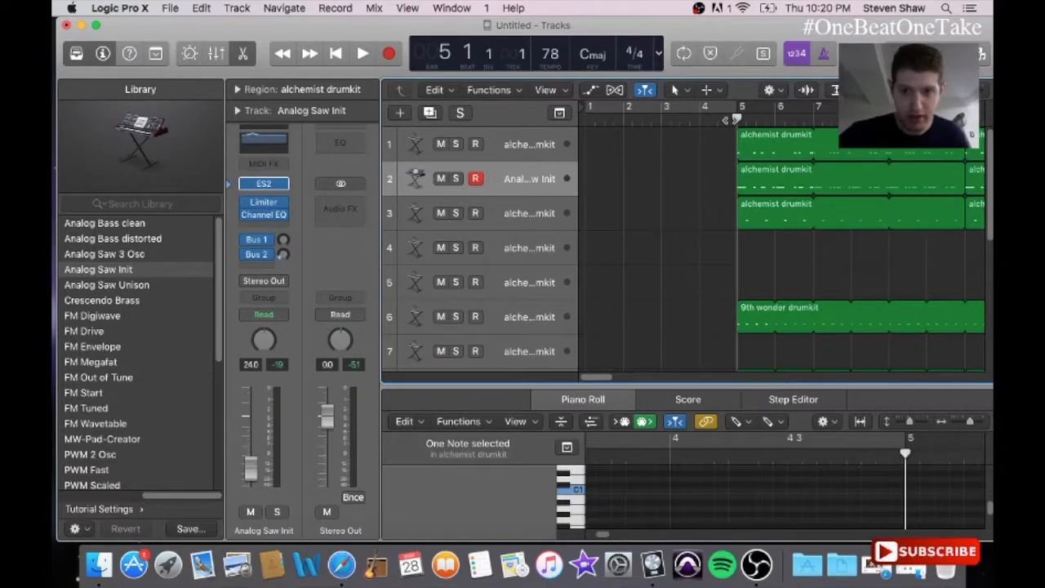
key(space)
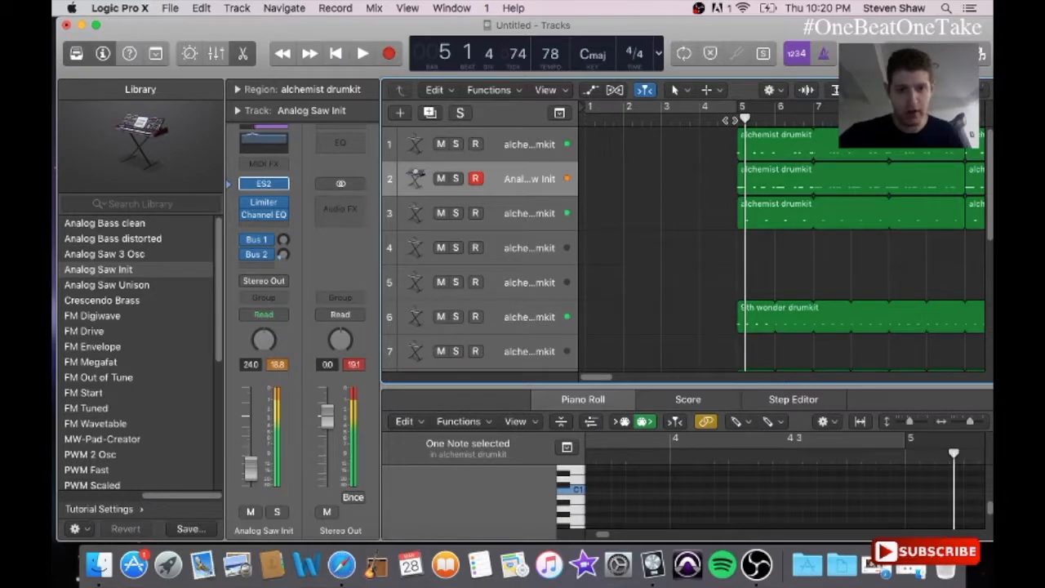
key(XF86AudioRaiseVolume)
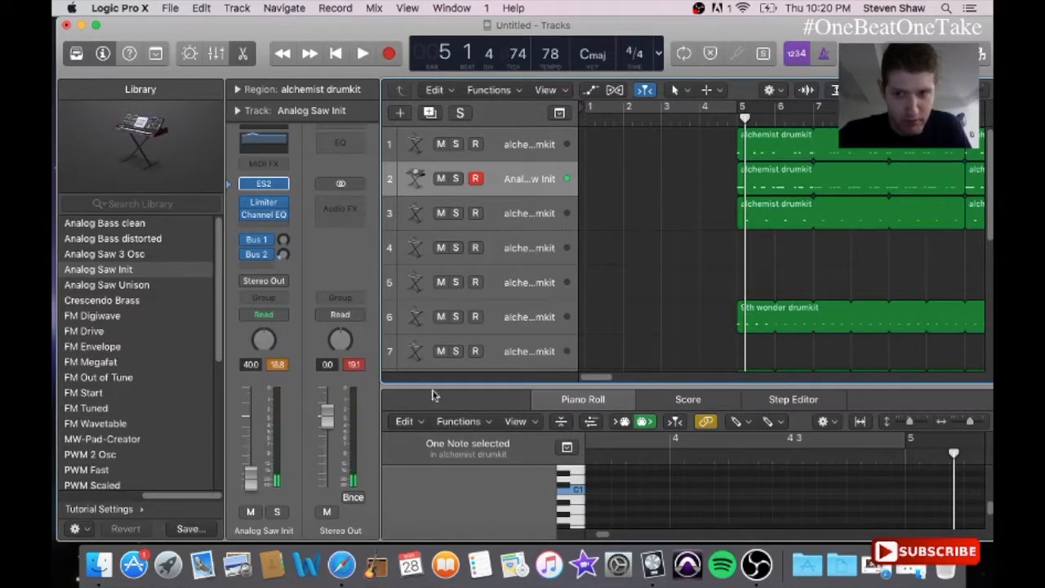
- Set the ES2 filter drive to 0.00, close the synth window, and play from just before bar 5 with the system volume raised
click(272, 184)
drag(349, 257, 366, 294)
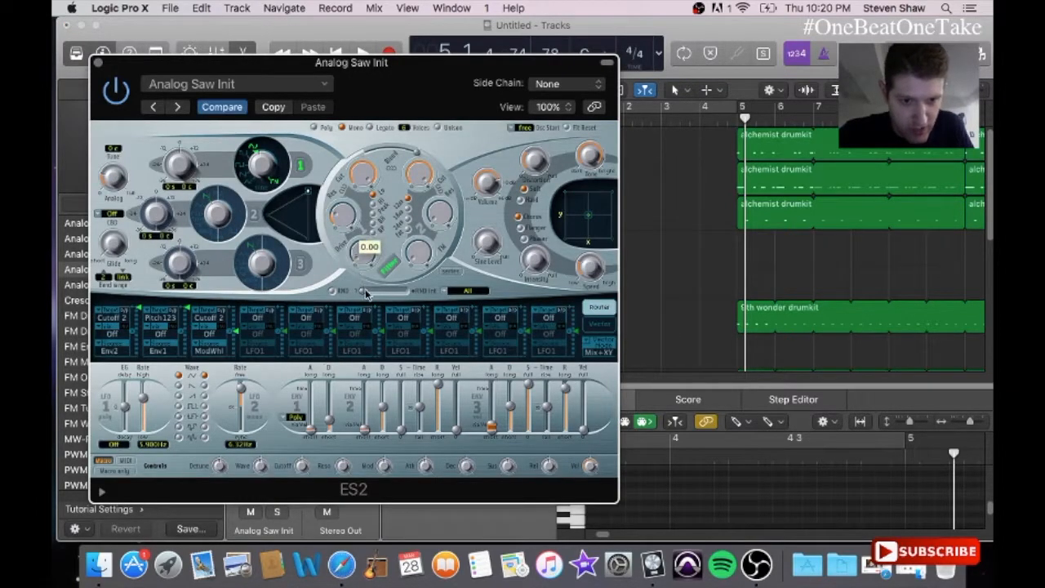
click(734, 116)
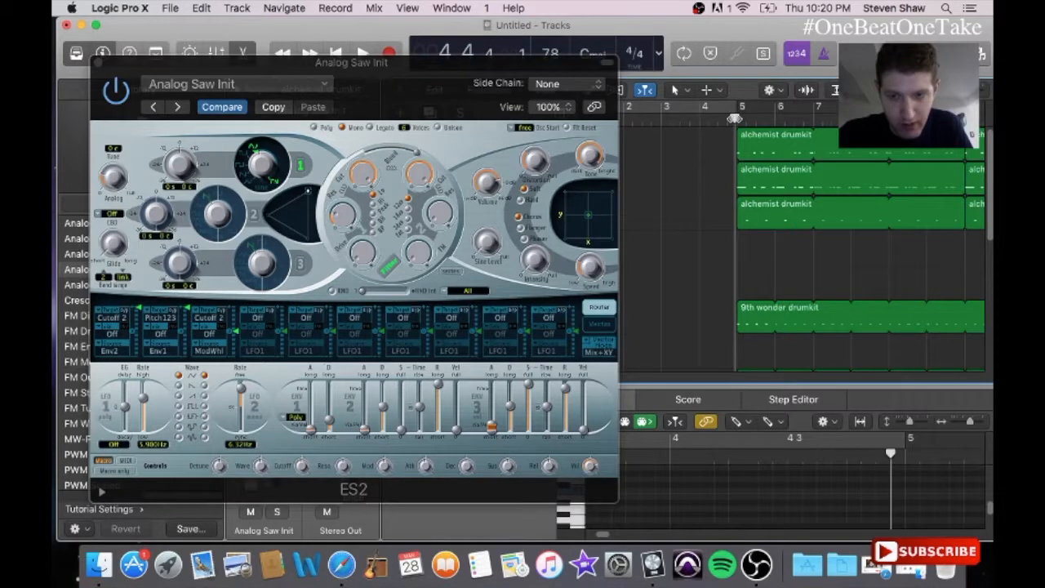
key(space)
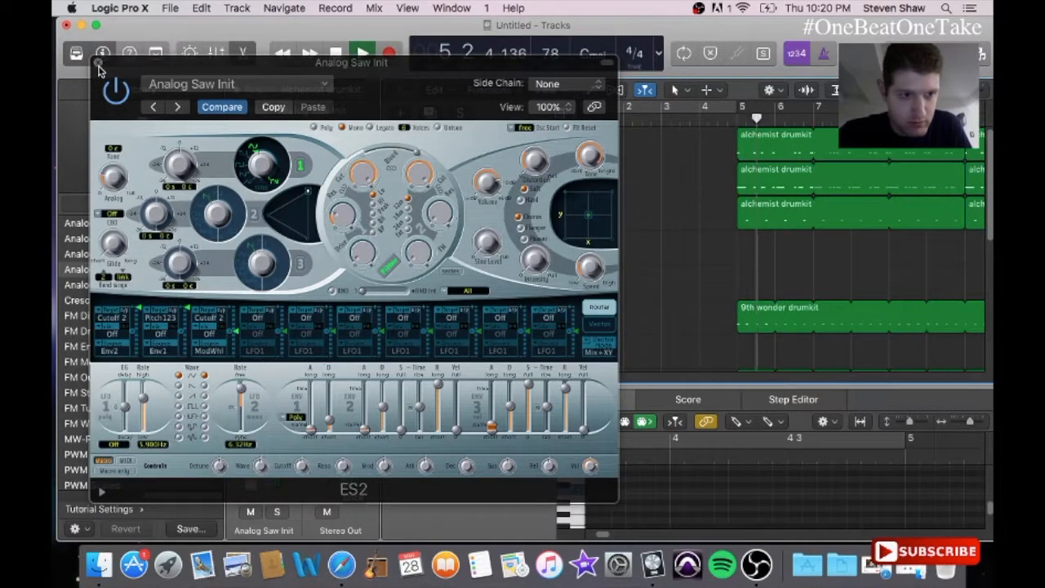
click(97, 63)
key(XF86AudioRaiseVolume)
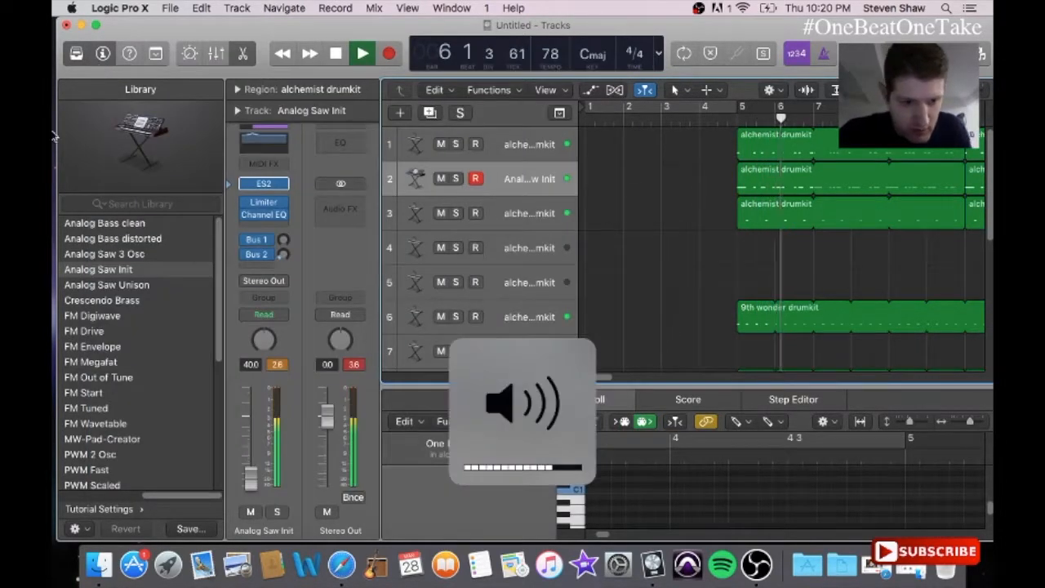
- Solo the Analog Saw Init track briefly during playback and return to the full mix
click(455, 178)
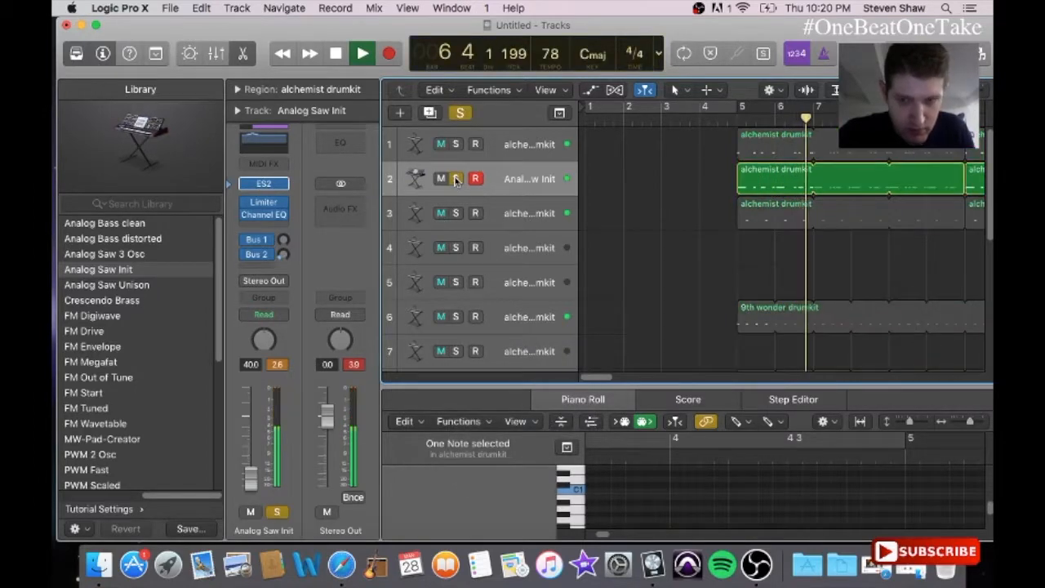
click(456, 178)
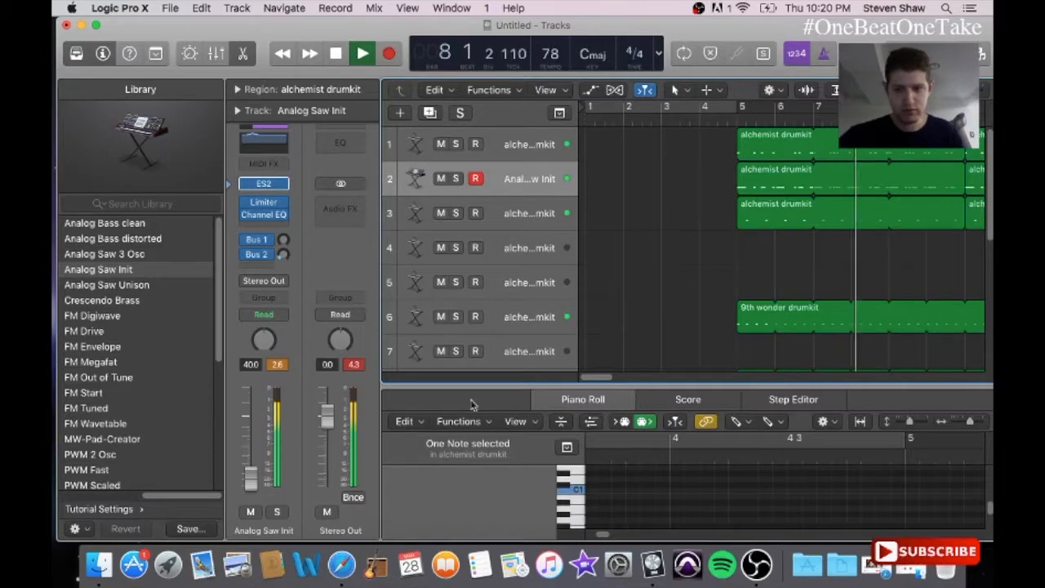
drag(598, 377, 607, 377)
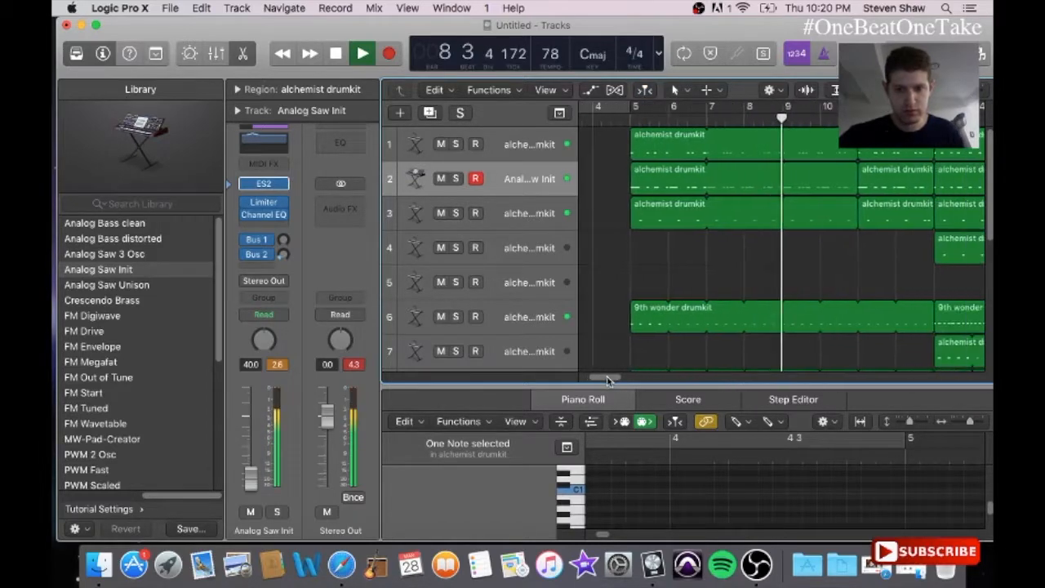
- Readjust the ES2 filter, close the synth window, and lower the Analog Saw Init volume to -46.0 dB during playback
click(255, 183)
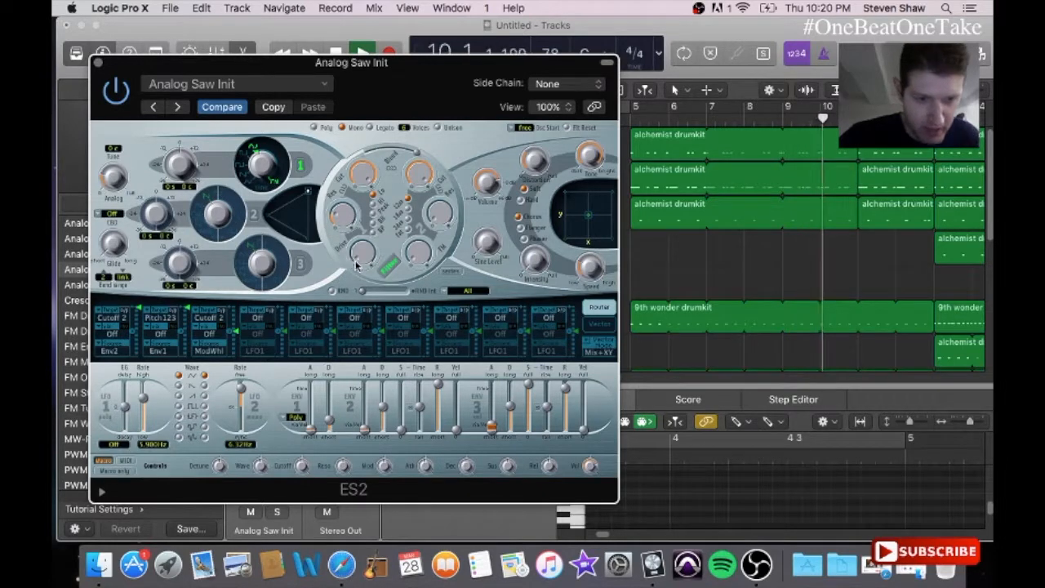
mouse_move(357, 265)
drag(358, 266, 354, 258)
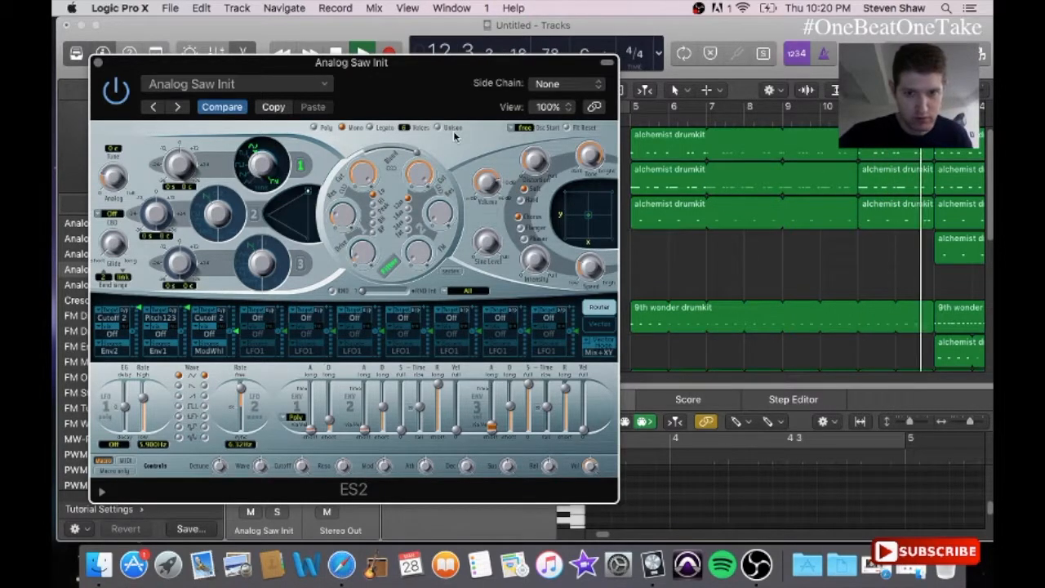
click(533, 159)
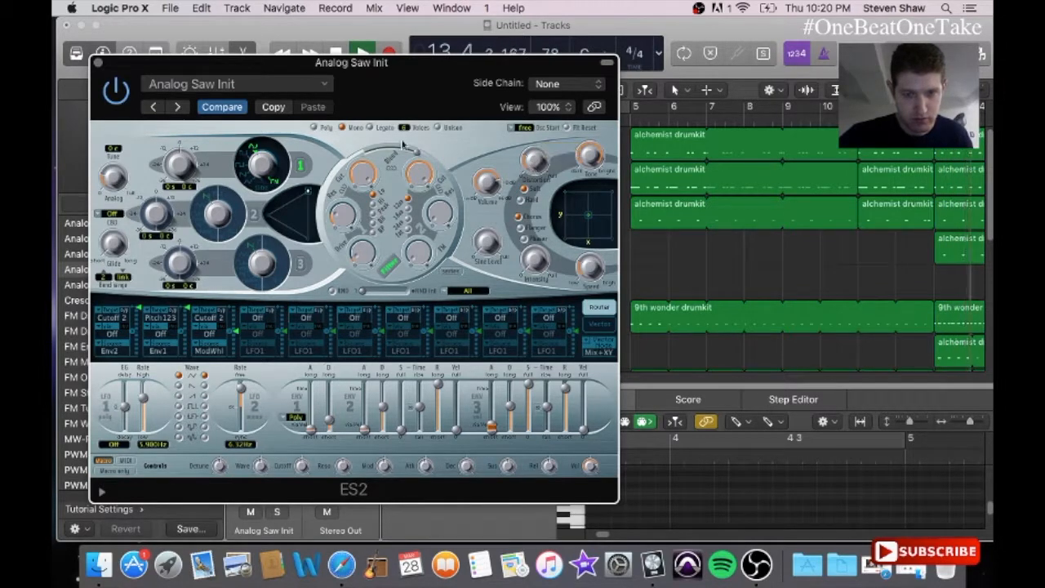
click(97, 64)
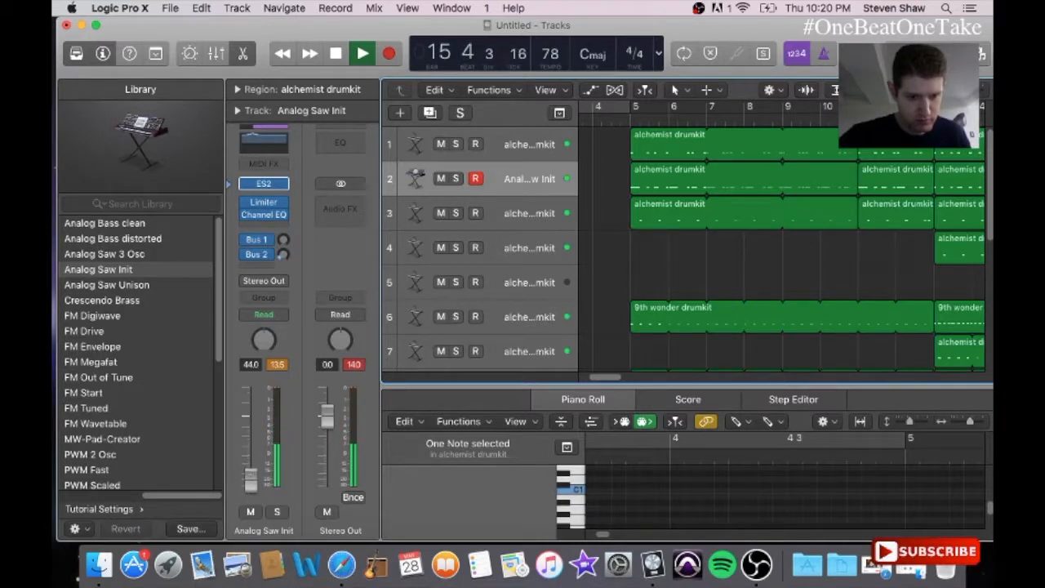
key(XF86AudioRaiseVolume)
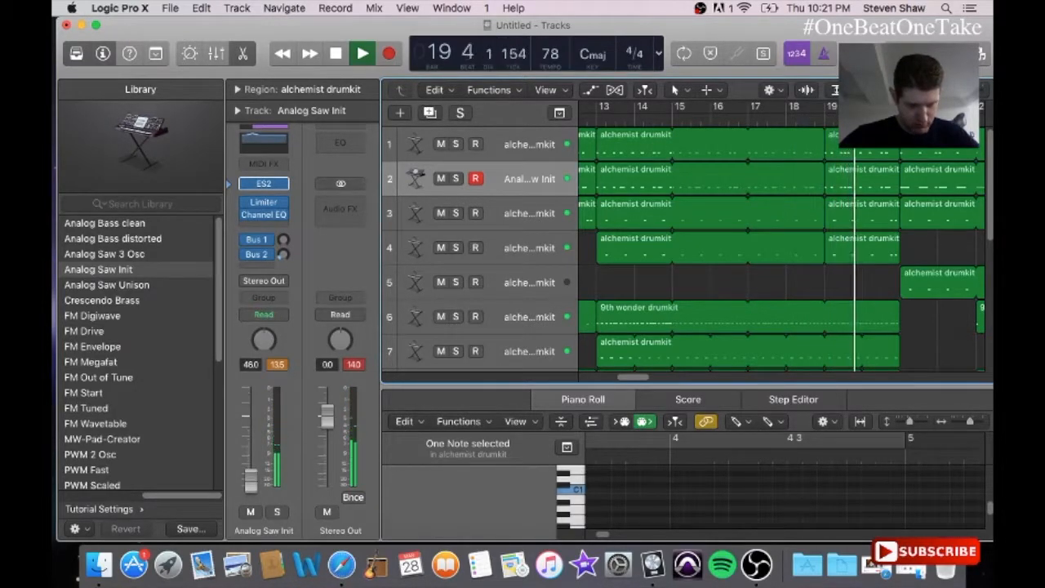
- Stop playback and copy the regions between bars 5 and 13 across all the instrument tracks
drag(638, 377, 659, 377)
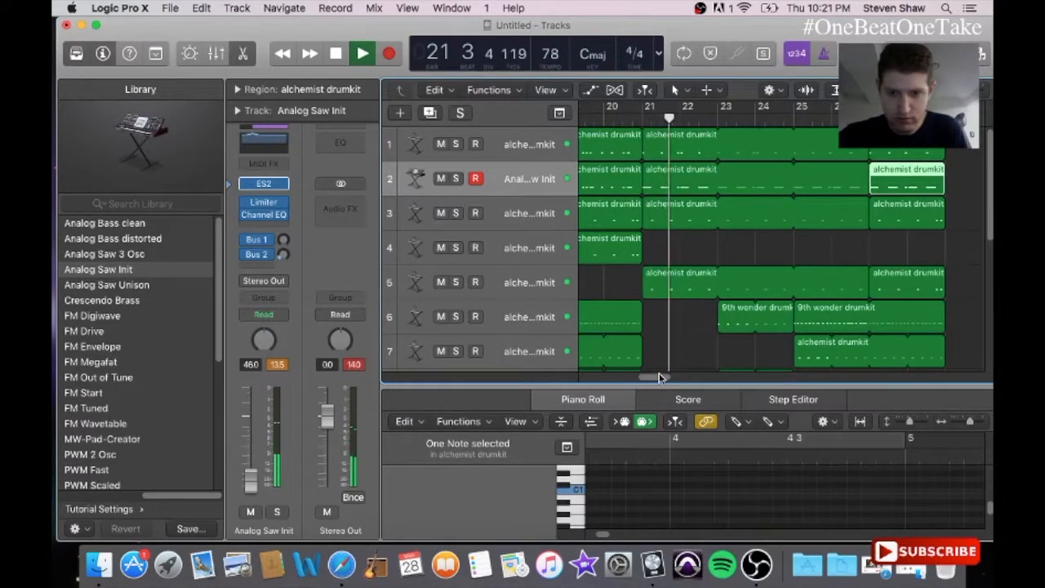
drag(658, 373, 669, 375)
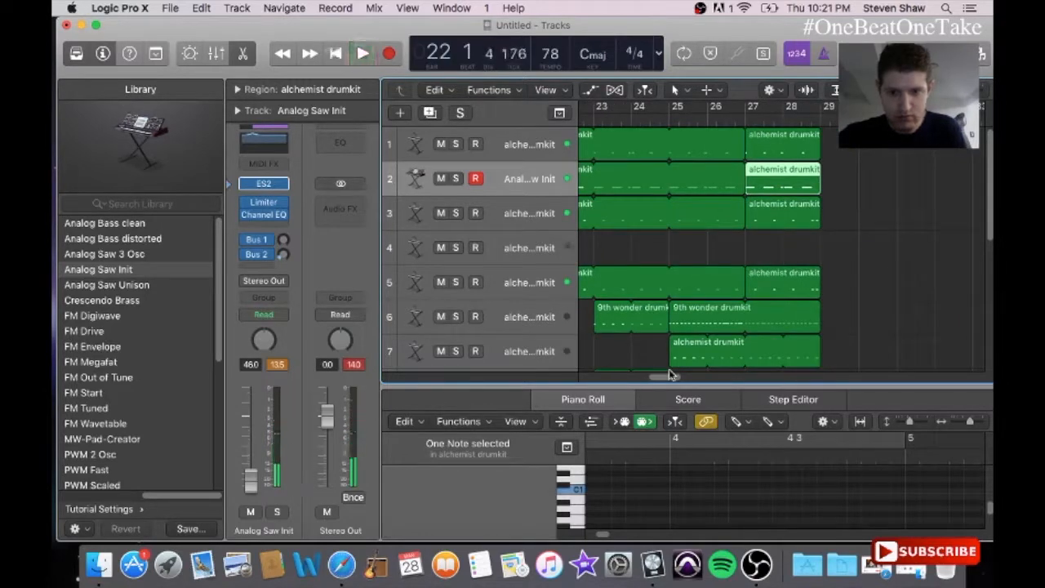
drag(669, 377, 598, 375)
drag(990, 218, 991, 375)
click(710, 282)
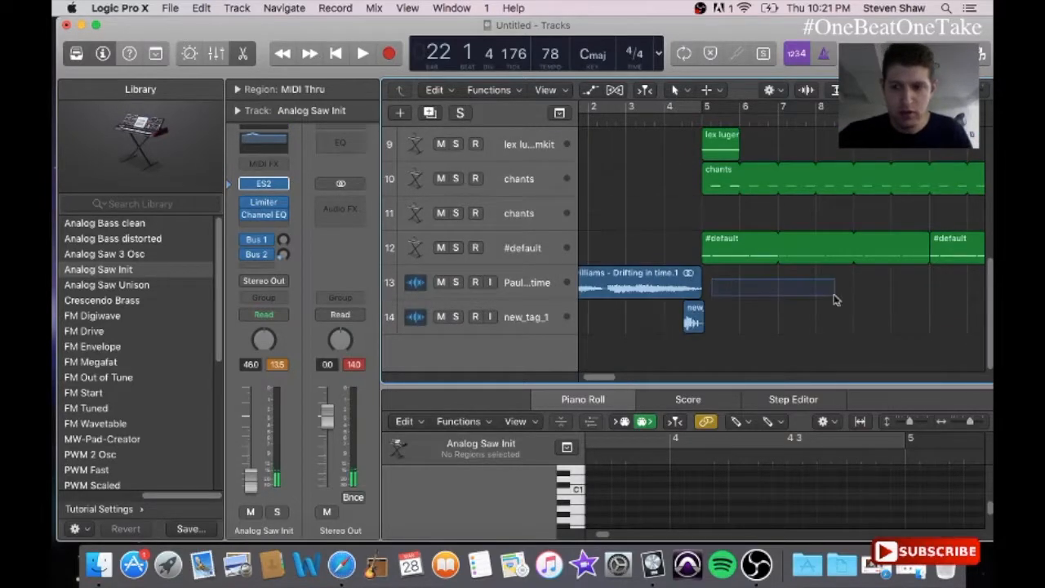
drag(956, 304, 751, 54)
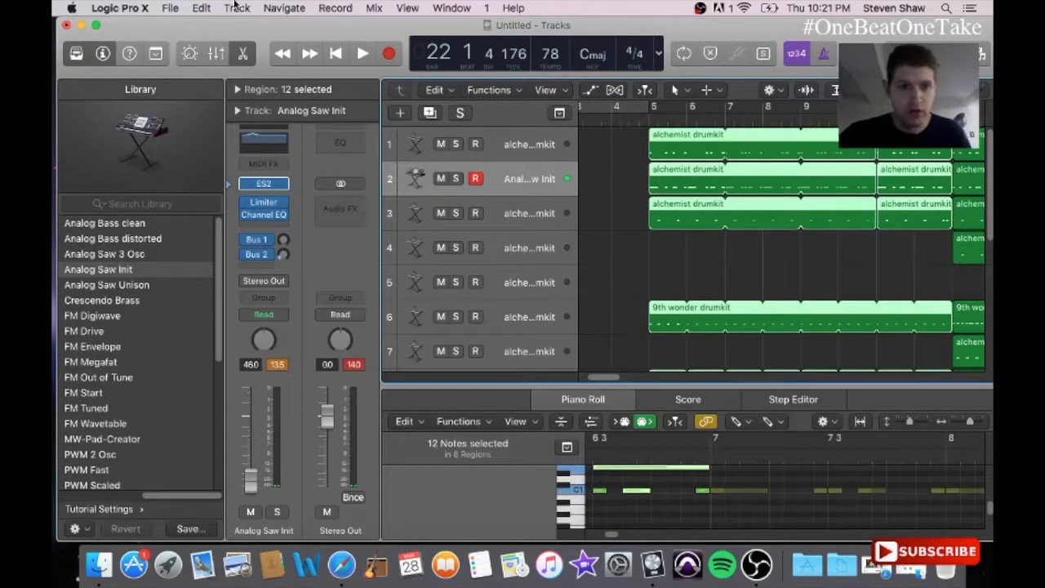
click(200, 6)
click(213, 103)
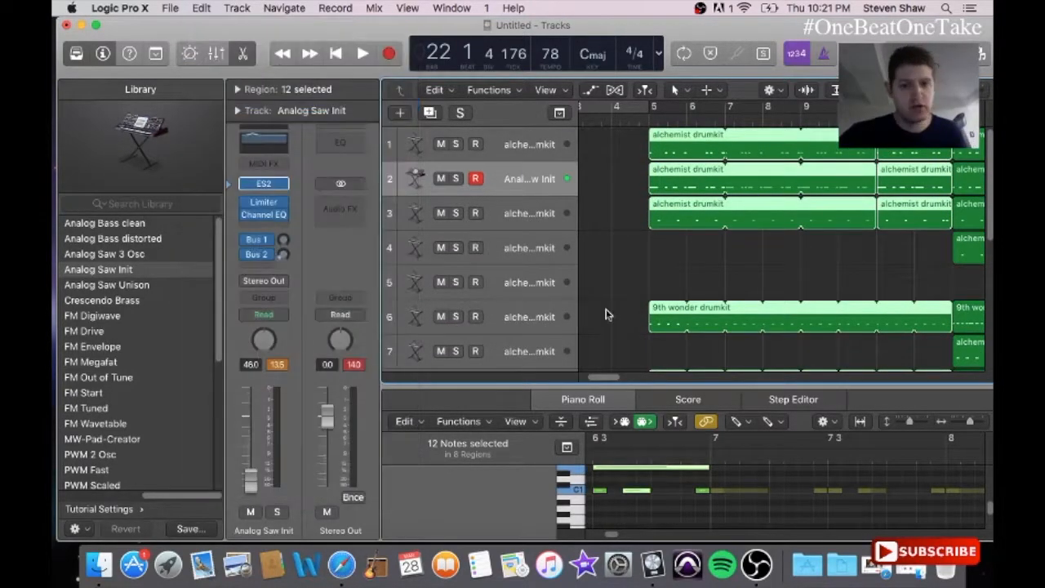
- Paste the copied eight-bar section at bar 29, starting on the first alchemist drumkit track
drag(597, 376, 665, 401)
drag(753, 114, 722, 114)
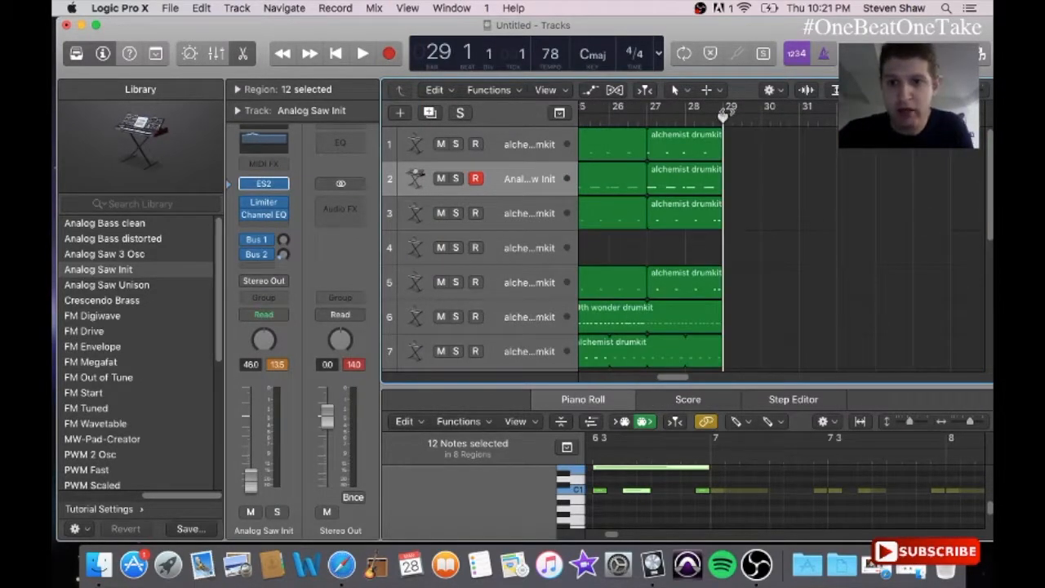
click(492, 143)
click(789, 168)
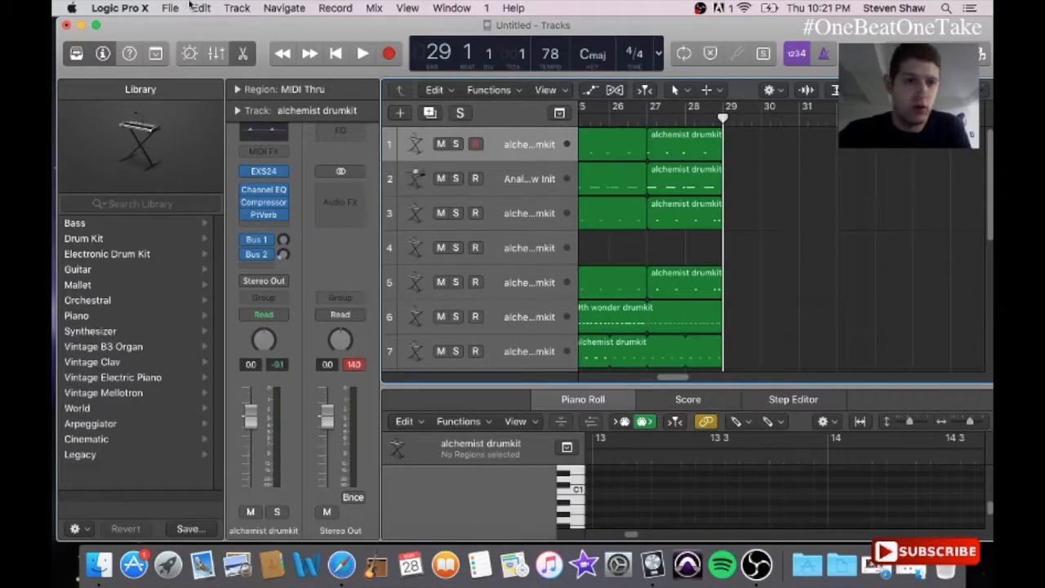
click(200, 7)
click(227, 114)
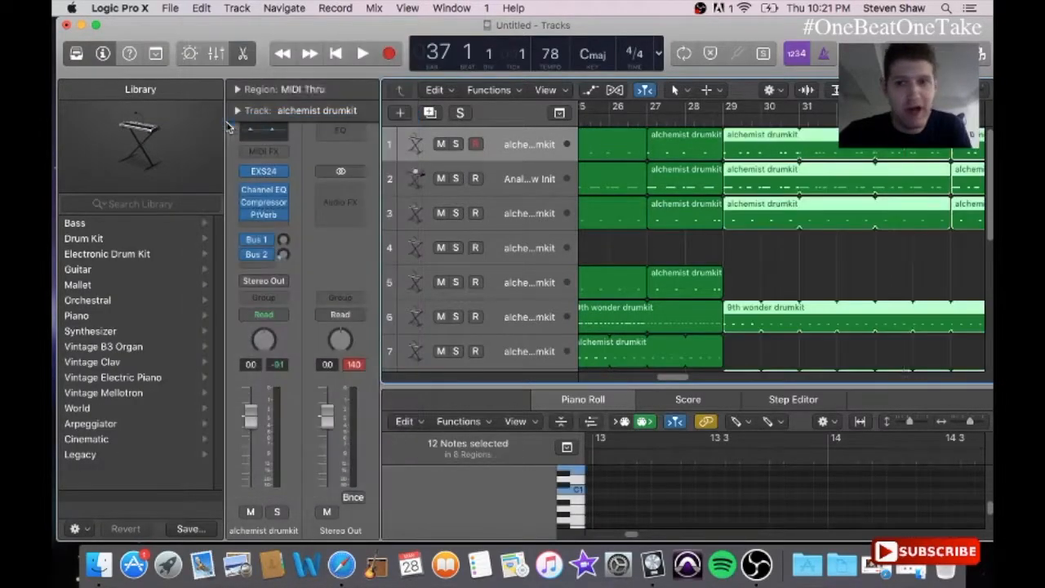
- Delete the section pasted at bar 29
mouse_move(696, 383)
mouse_down()
mouse_move(601, 367)
mouse_move(693, 366)
mouse_up()
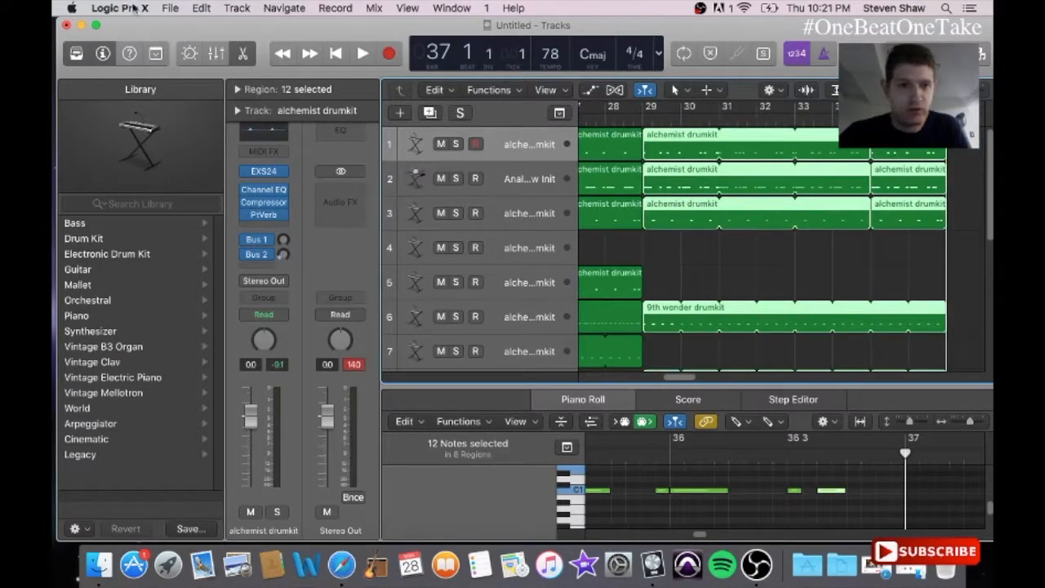
click(201, 7)
click(214, 158)
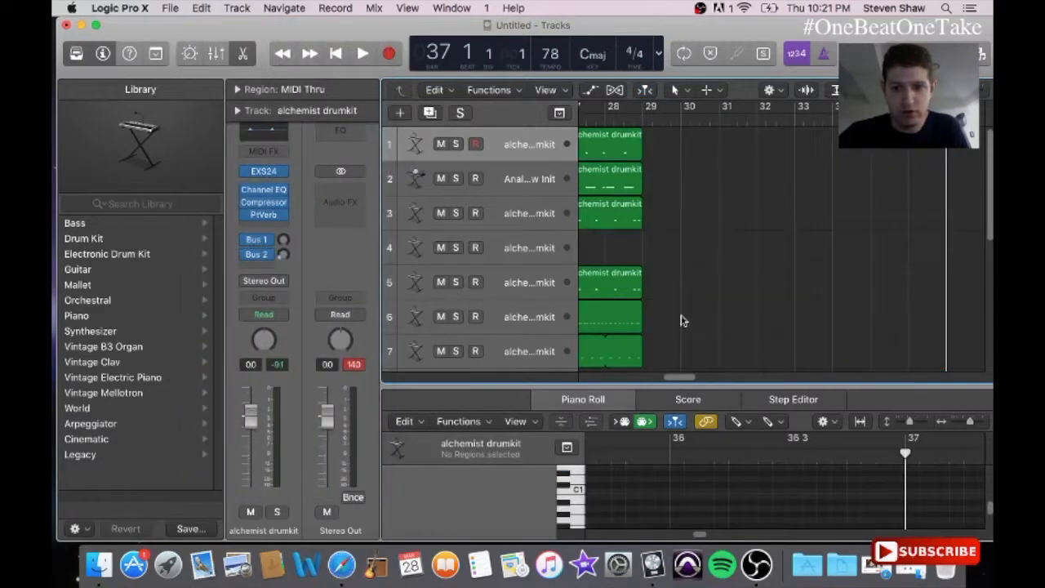
- Select all instrument regions from bar 5 to bar 29 across tracks 1 to 12 and copy them
drag(990, 175, 979, 315)
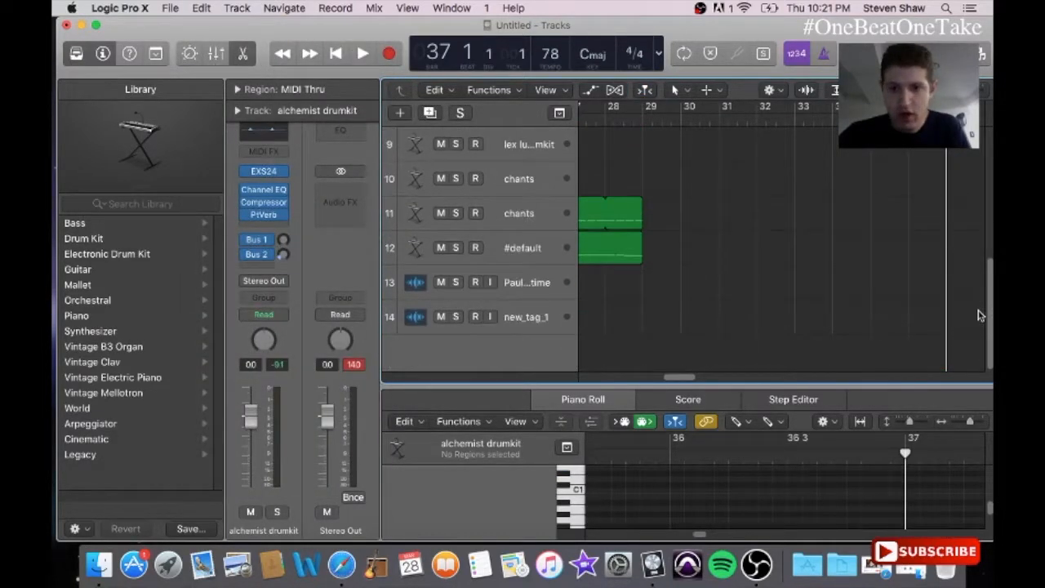
drag(659, 299, 750, 13)
click(206, 7)
click(213, 102)
- Try to paste the full arrangement at the end of the existing regions at bar 29
drag(604, 377, 676, 399)
click(812, 116)
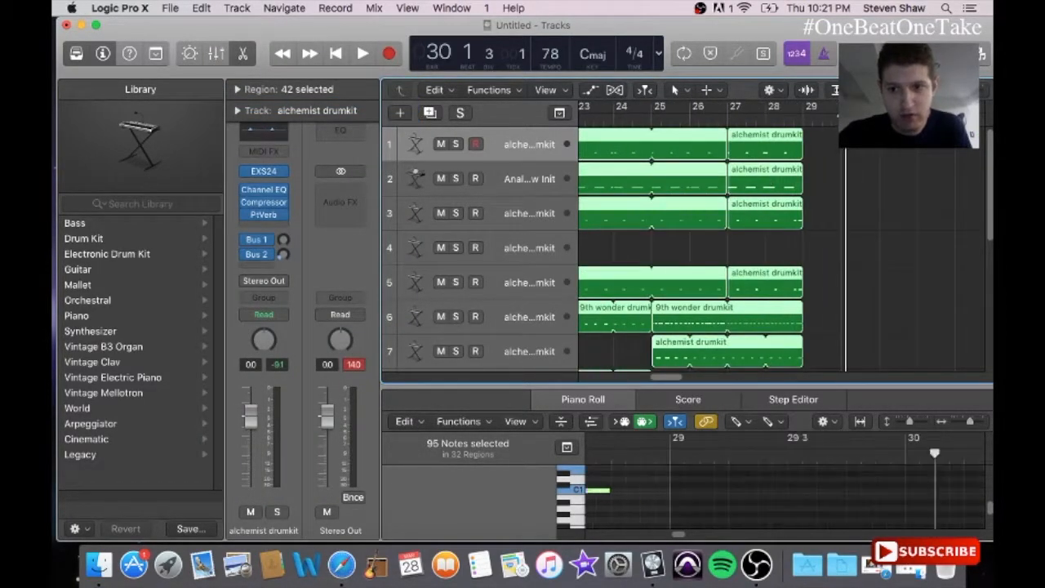
key(super+v)
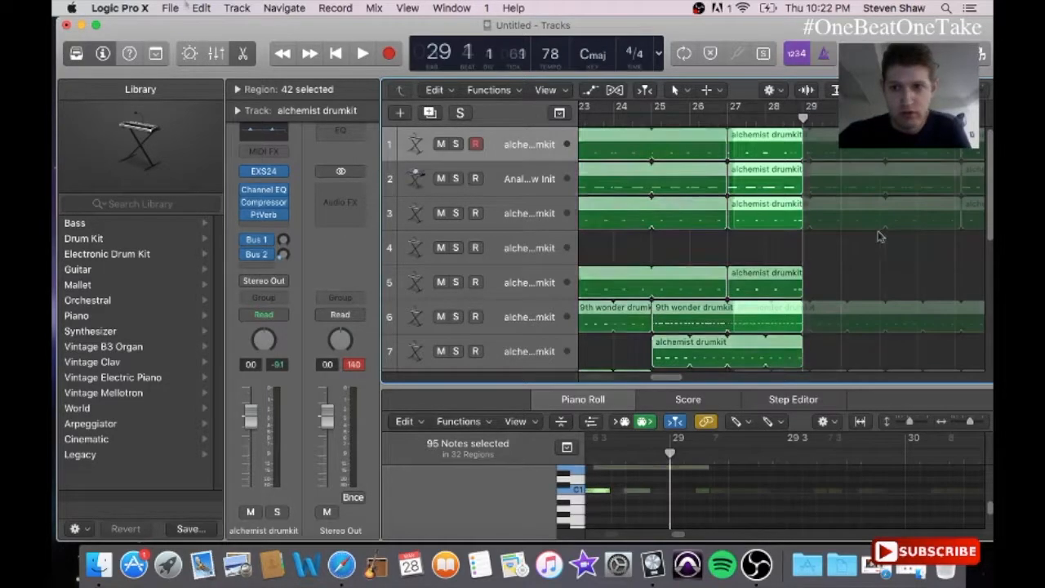
- Copy the selected regions again and paste them at exactly bar 29
click(201, 8)
click(213, 103)
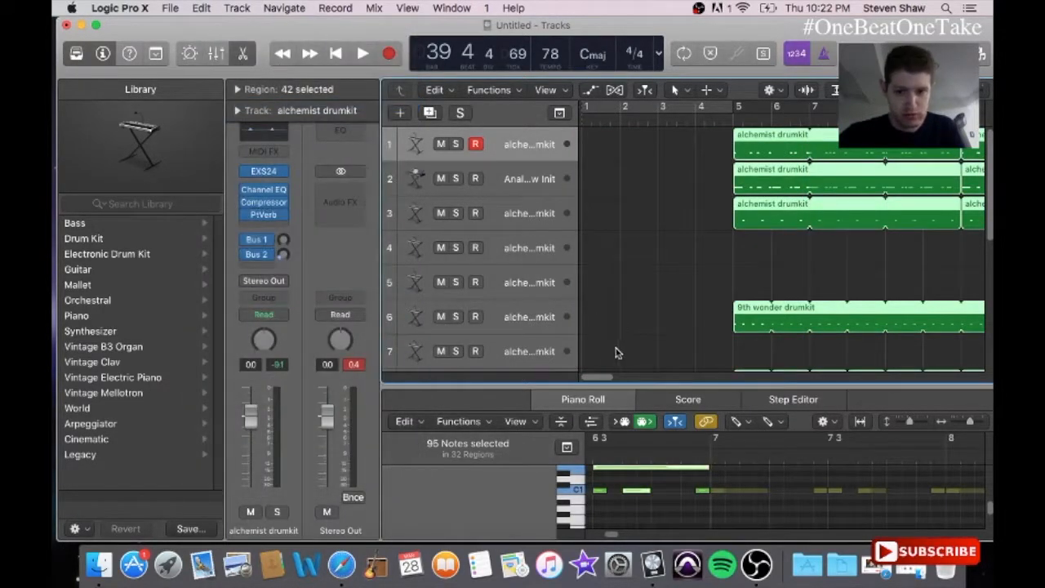
drag(601, 381, 669, 377)
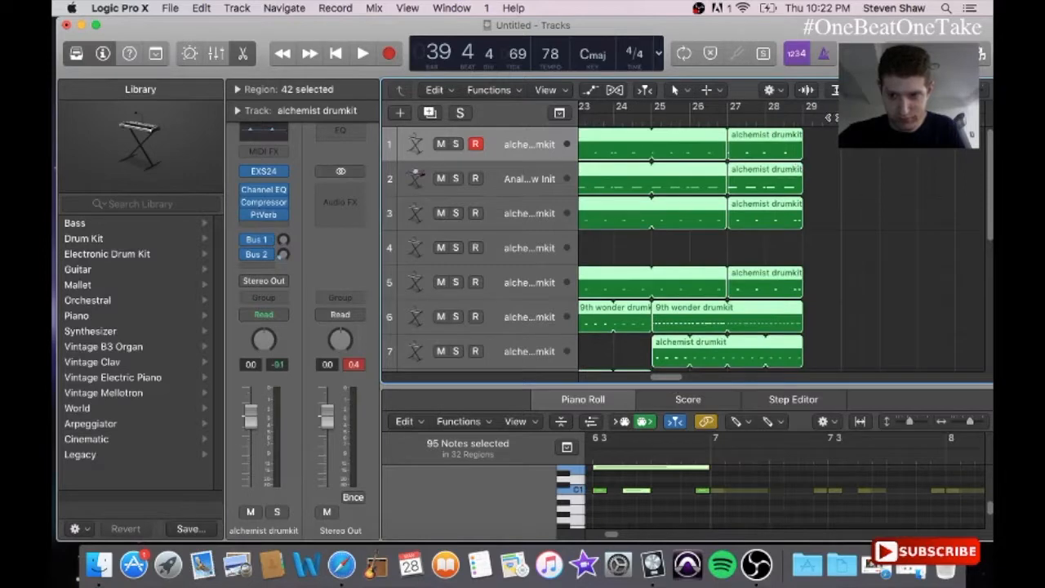
click(804, 112)
click(841, 177)
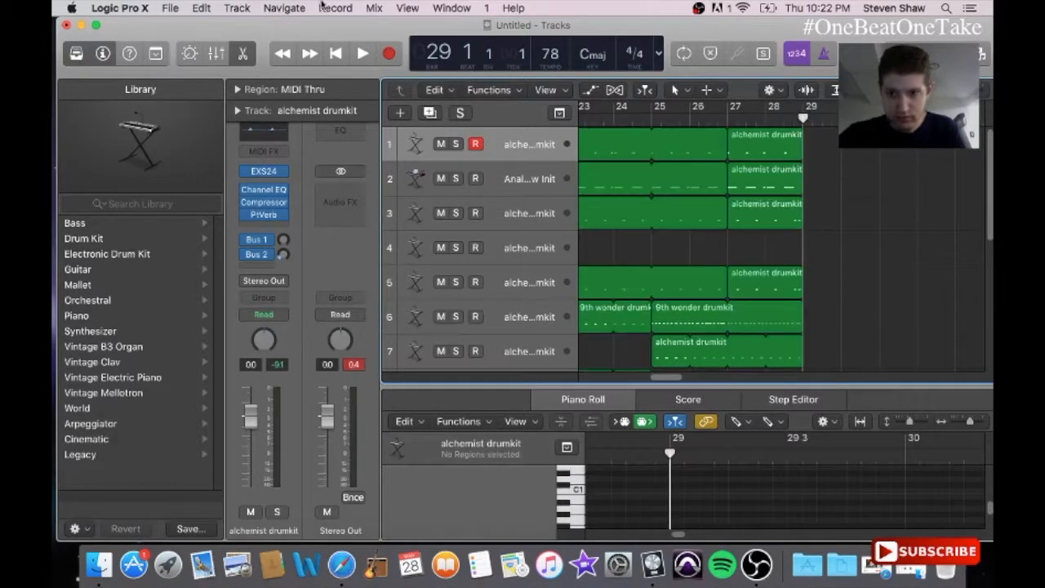
click(202, 8)
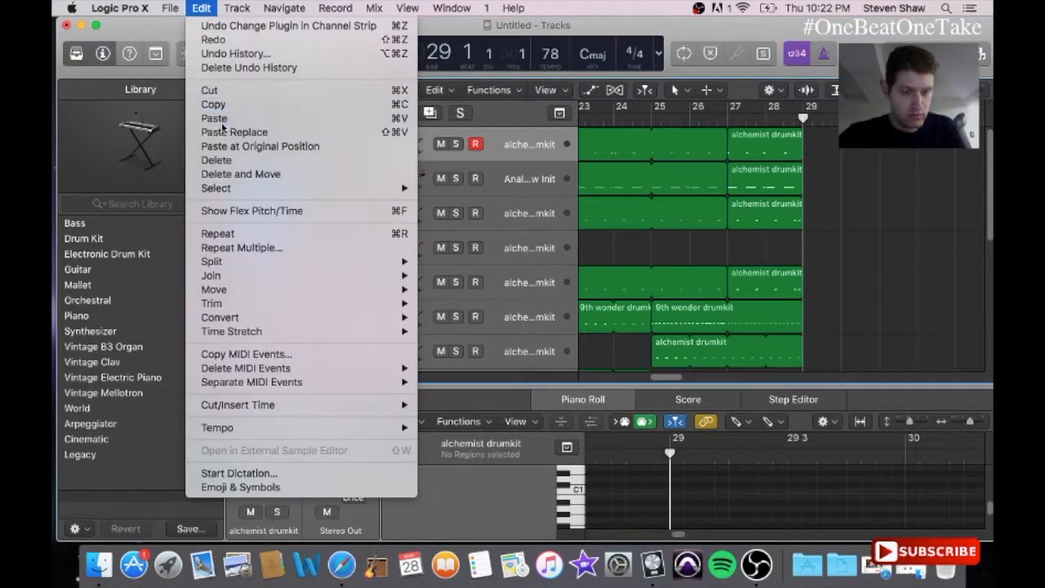
click(217, 131)
- Play from bar 28 and check the transition into the pasted section across all tracks
scroll(702, 381, left, 10)
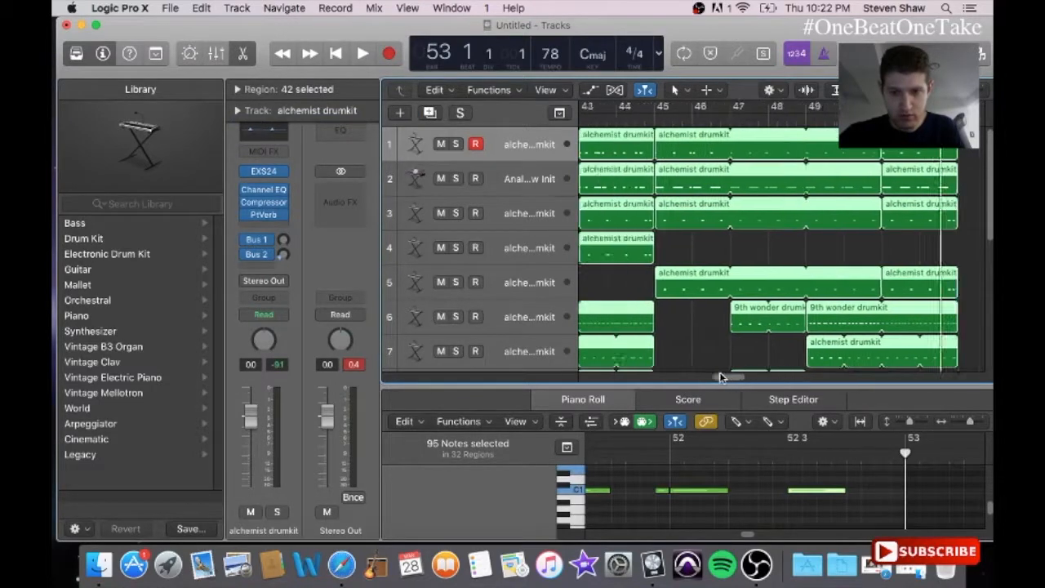
scroll(685, 381, left, 4)
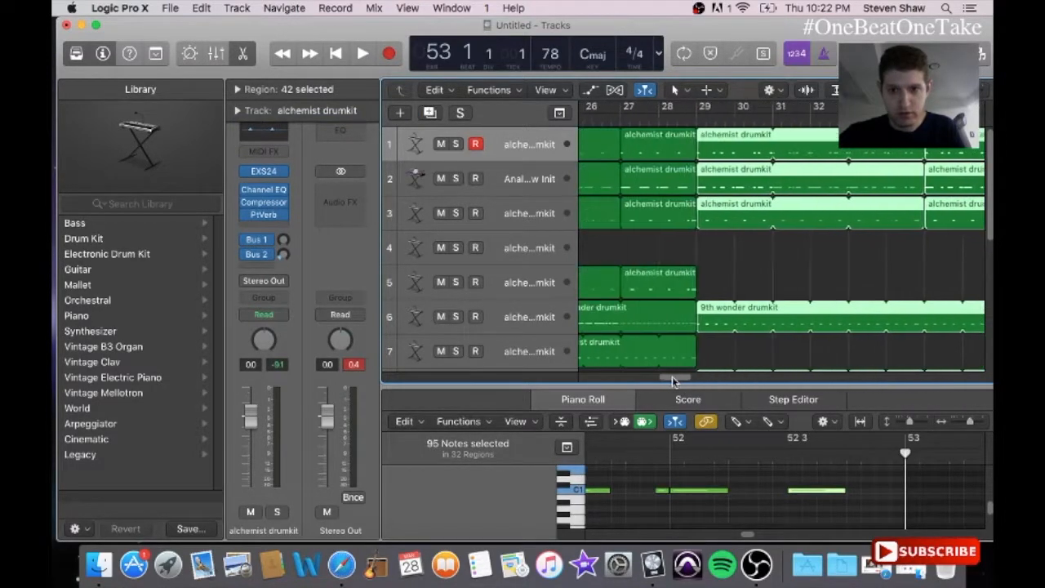
double_click(677, 124)
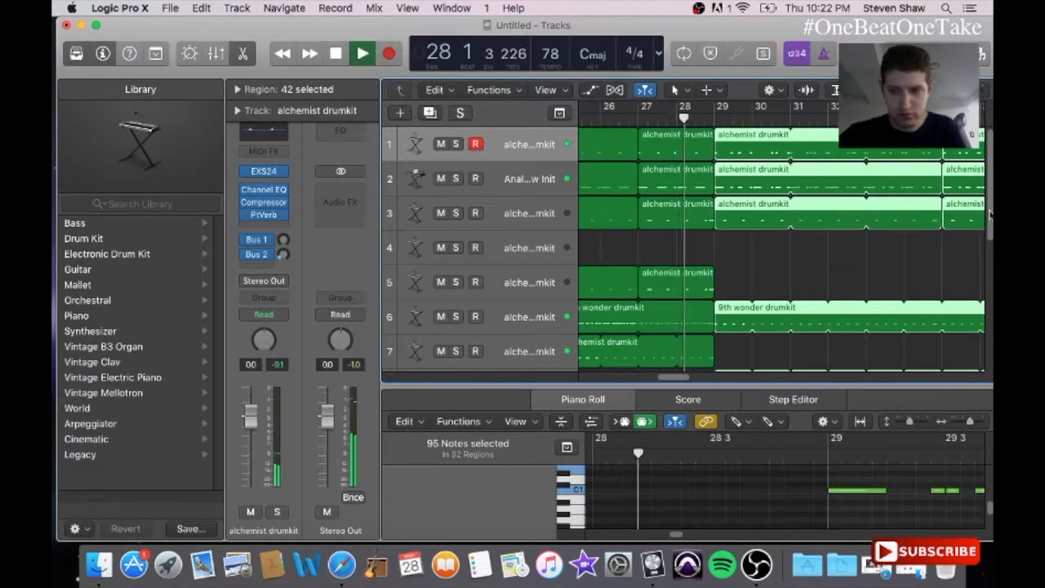
scroll(781, 243, down, 5)
scroll(781, 243, down, 2)
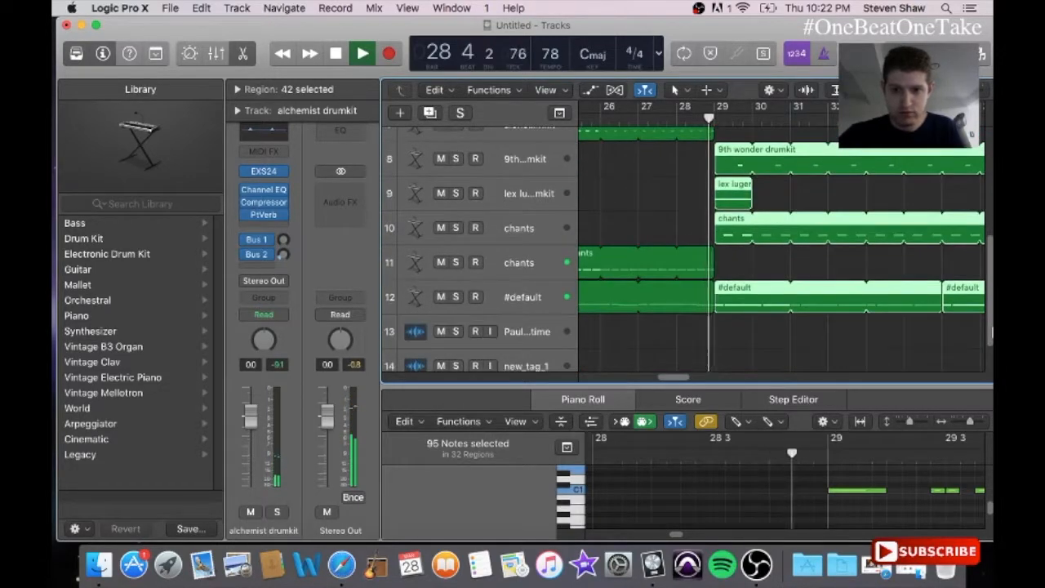
drag(991, 333, 980, 258)
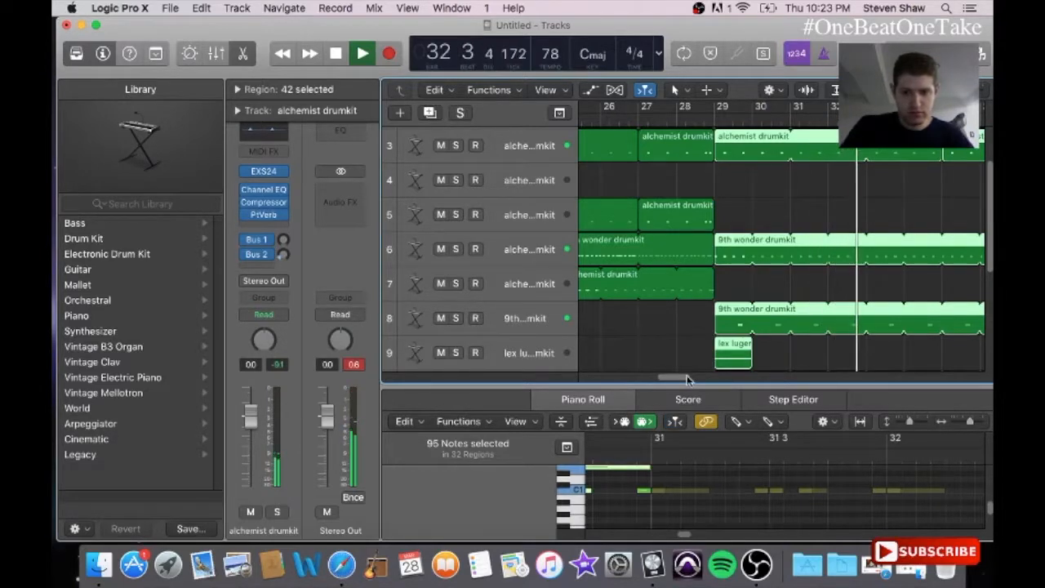
- Stop playback and shorten the project by moving its end marker back to shortly after the last regions
drag(685, 378, 938, 350)
drag(928, 377, 973, 378)
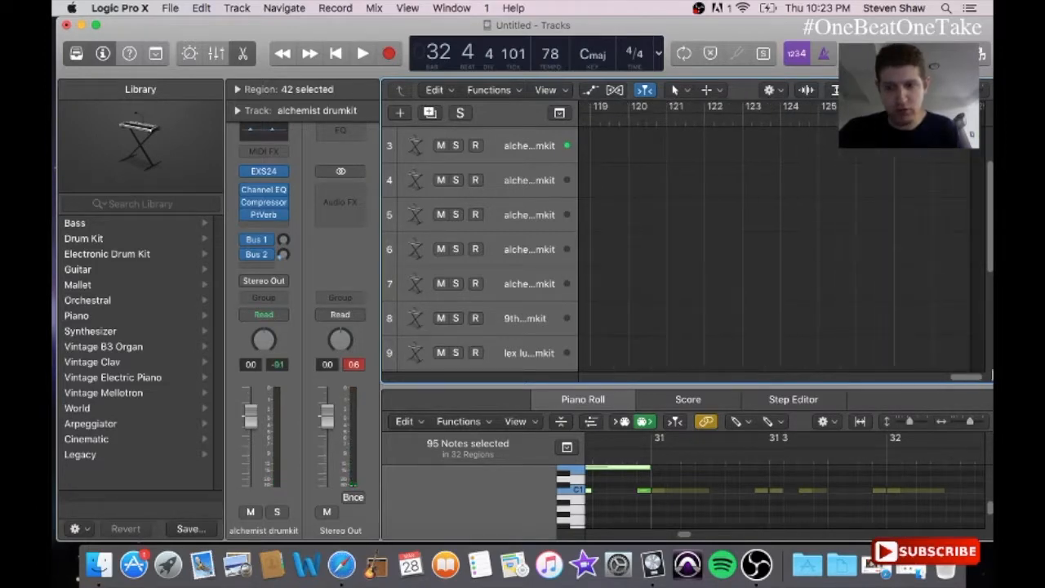
mouse_move(973, 107)
mouse_down()
mouse_move(730, 150)
mouse_move(585, 161)
mouse_move(943, 170)
mouse_up()
drag(852, 378, 907, 350)
drag(724, 109, 989, 403)
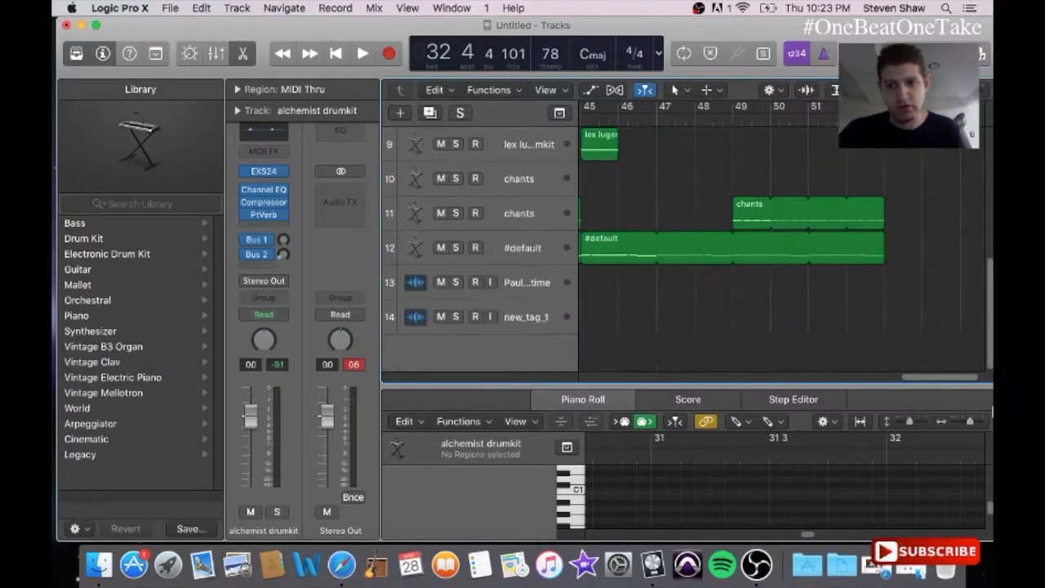
- Select the original instrument regions from bar 5 to bar 29 on all tracks and copy them
drag(907, 306, 549, 153)
drag(886, 377, 618, 369)
drag(688, 289, 785, 82)
click(203, 8)
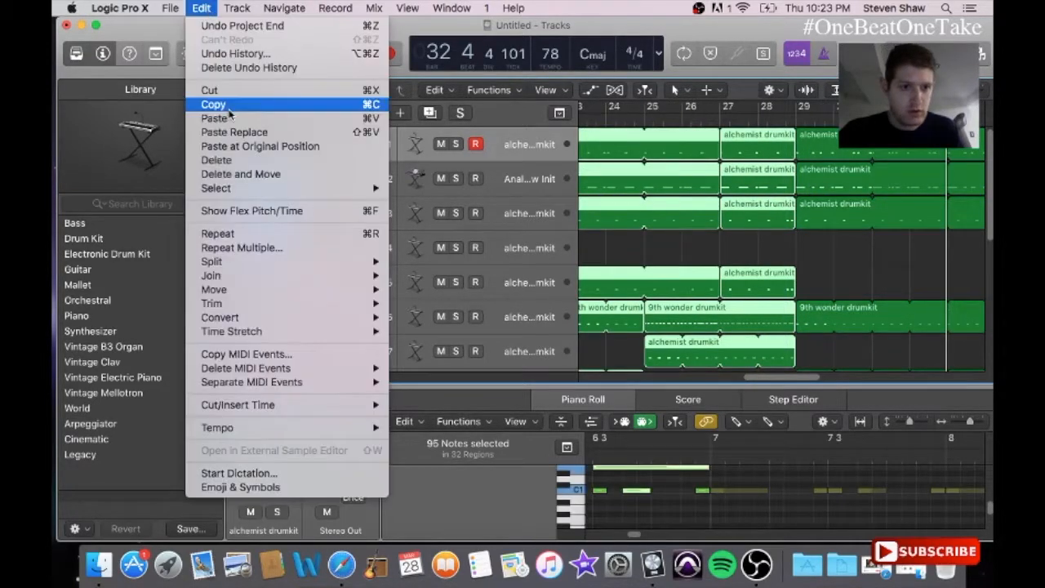
click(232, 105)
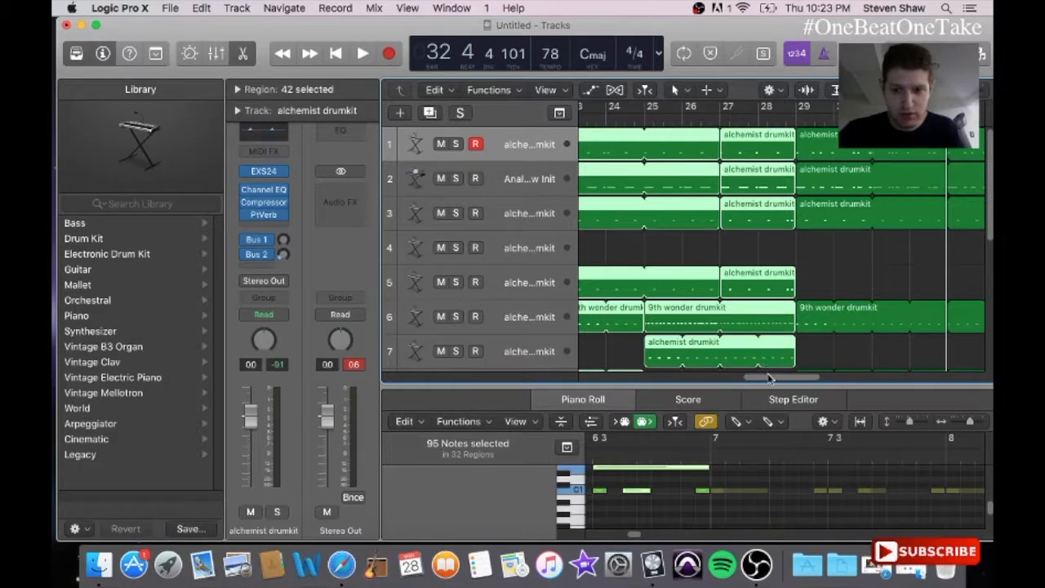
- Paste the copied bar 5–29 regions on all tracks at exactly bar 53, directly after the last existing regions
drag(770, 377, 938, 378)
drag(899, 118, 861, 119)
key(super+v)
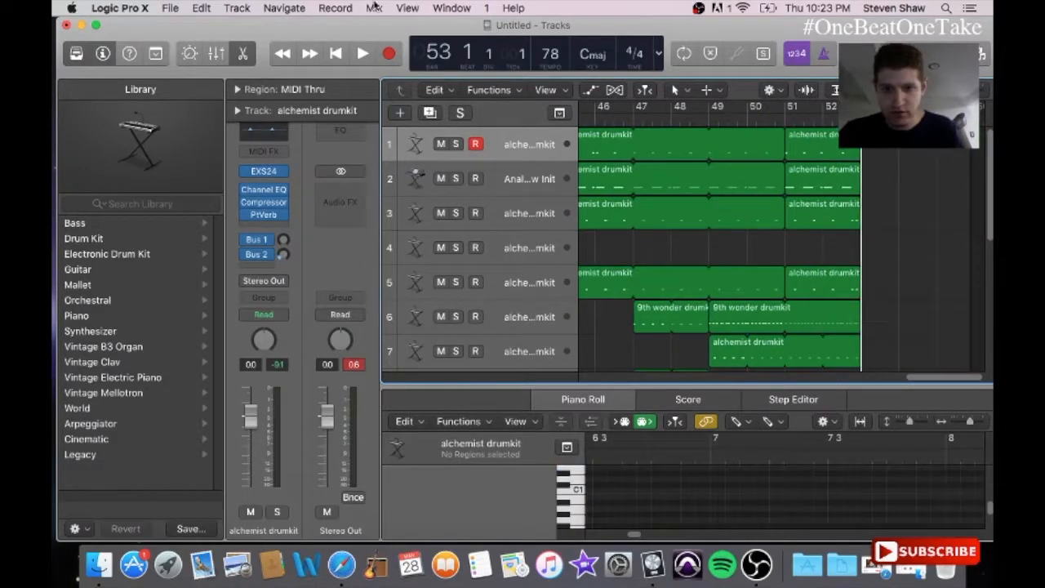
click(203, 8)
click(214, 118)
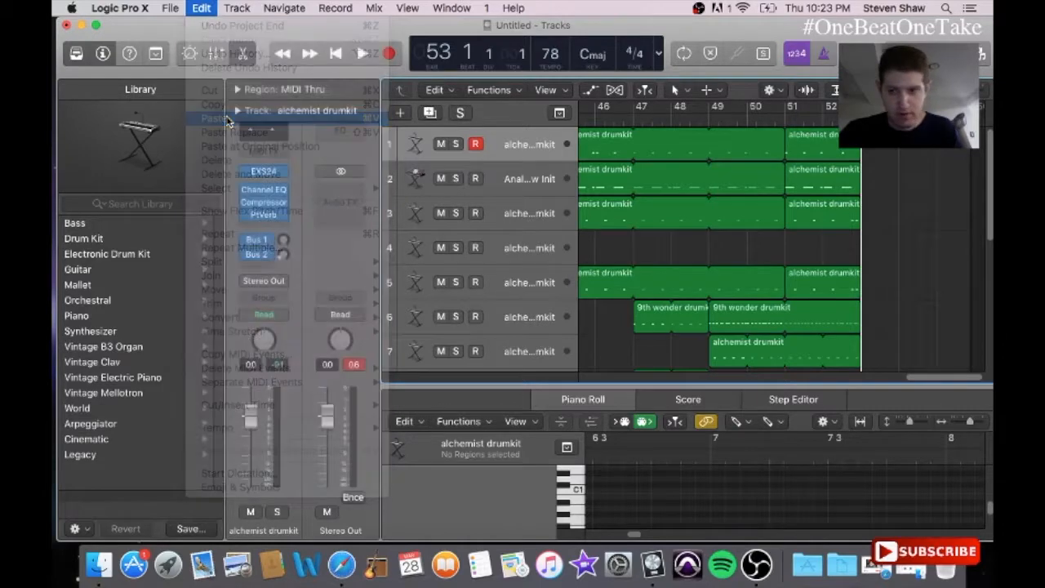
click(857, 243)
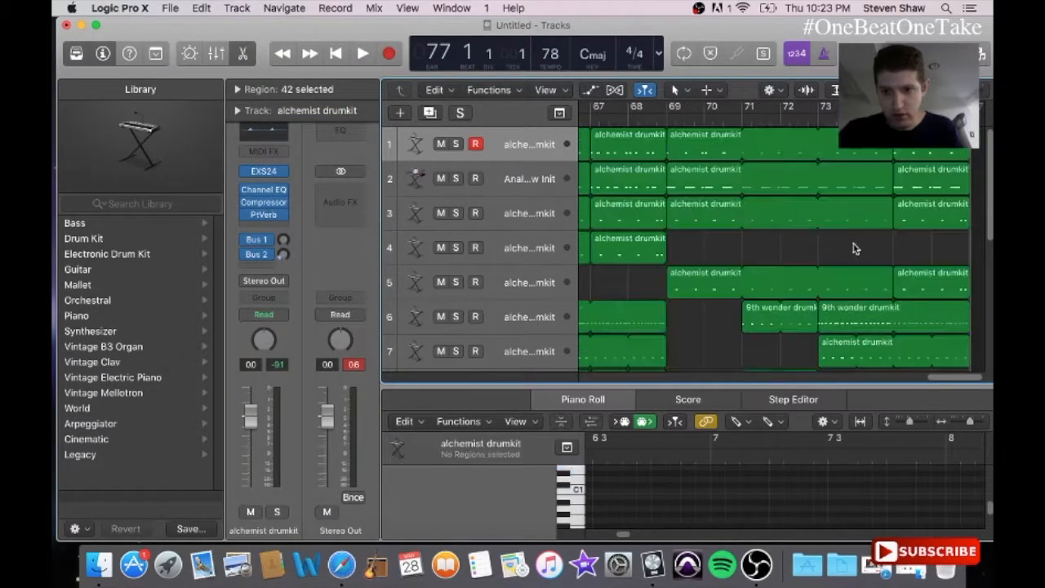
- Set the project's end marker shortly after the last regions, near bar 78, and return the playhead to bar 1
drag(968, 113, 976, 113)
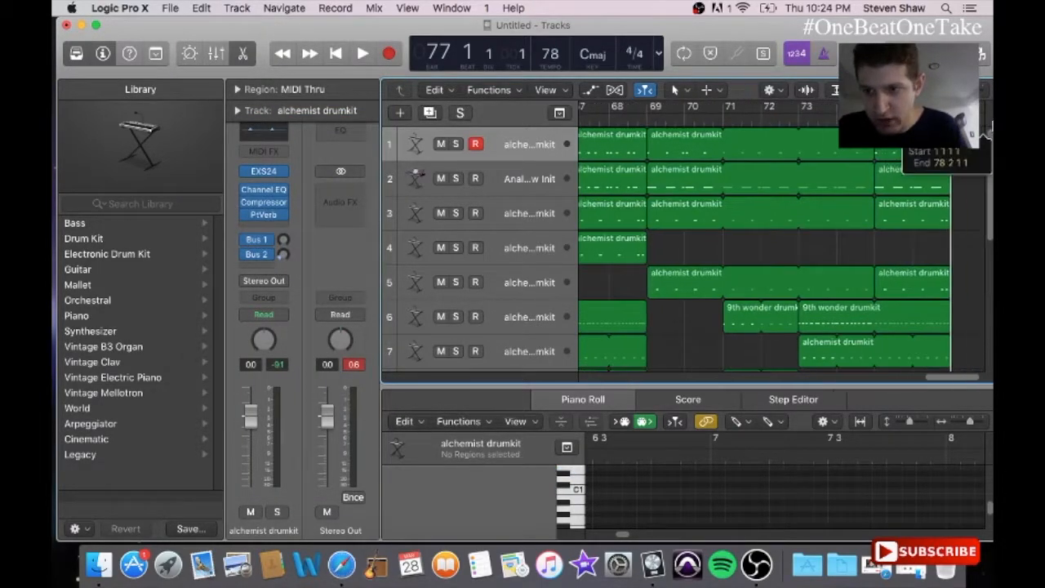
drag(955, 377, 990, 377)
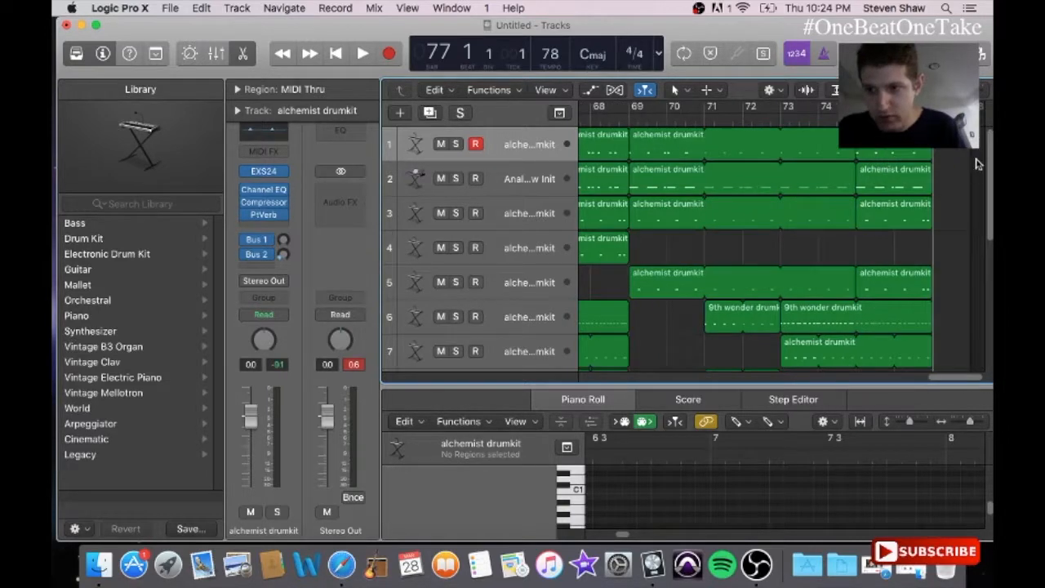
key(Return)
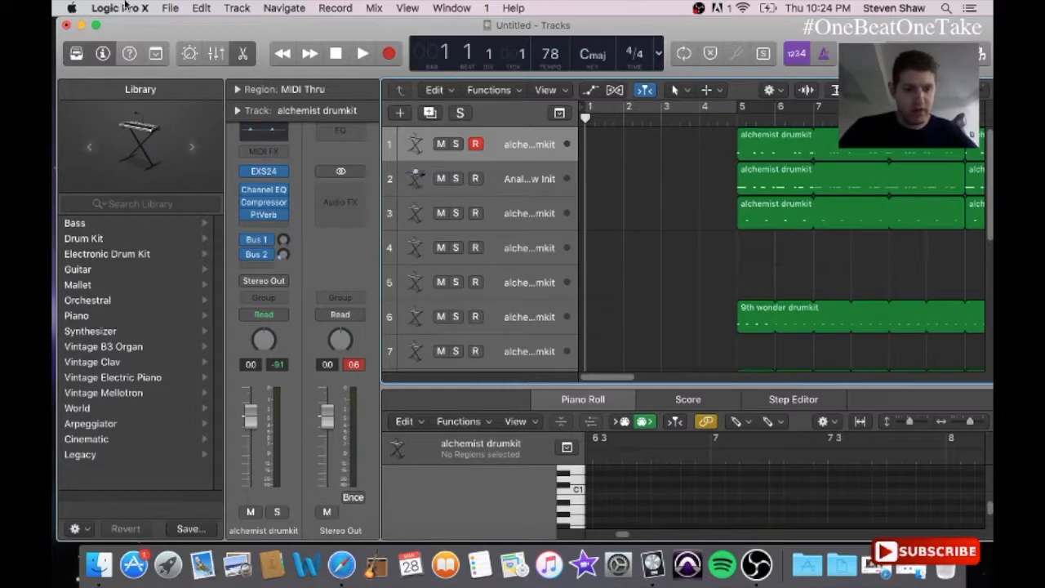
- Start saving the untitled project, and switch to Safari to check the title of the sampled song on YouTube
click(170, 8)
click(214, 133)
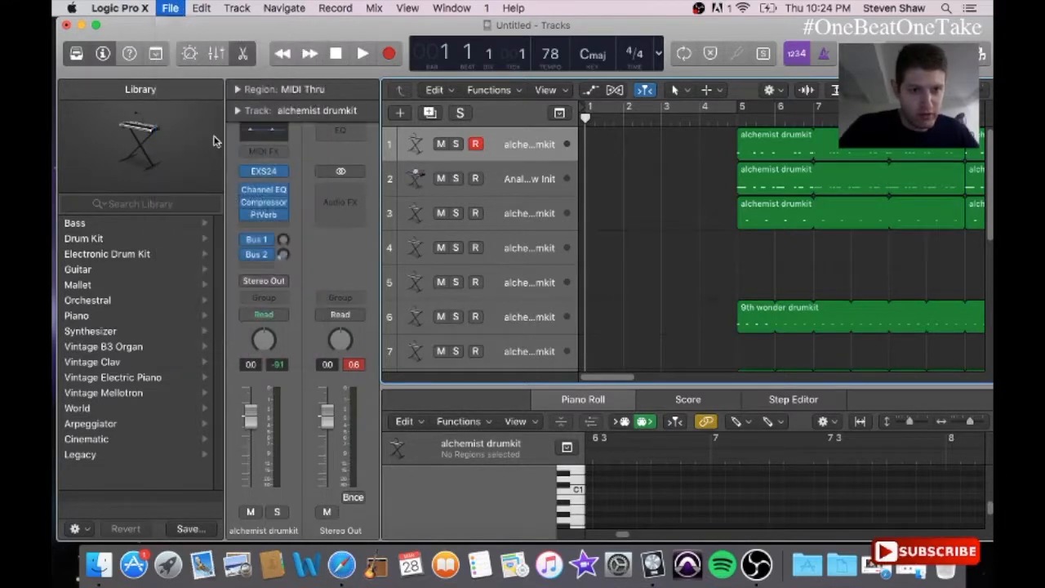
click(340, 580)
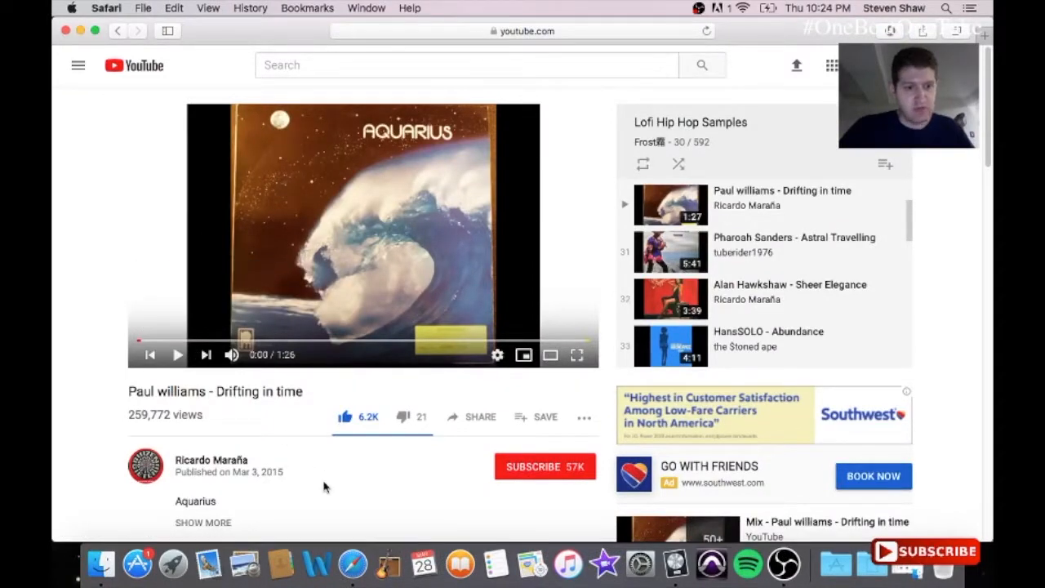
- Switch back to Logic Pro X and name the project file "drifting in time sample beat"
click(675, 571)
text(dri)
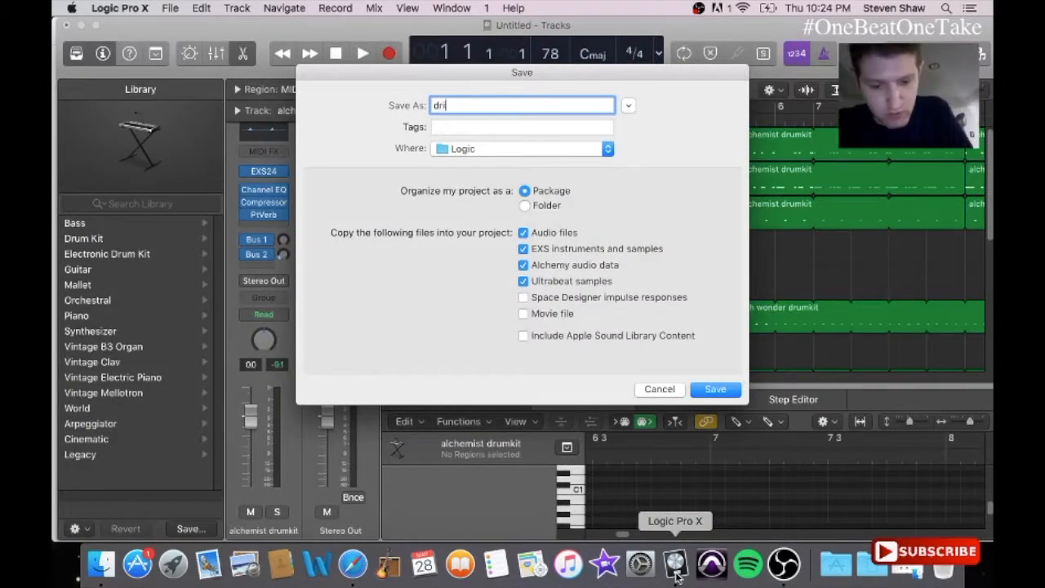
text(fting in)
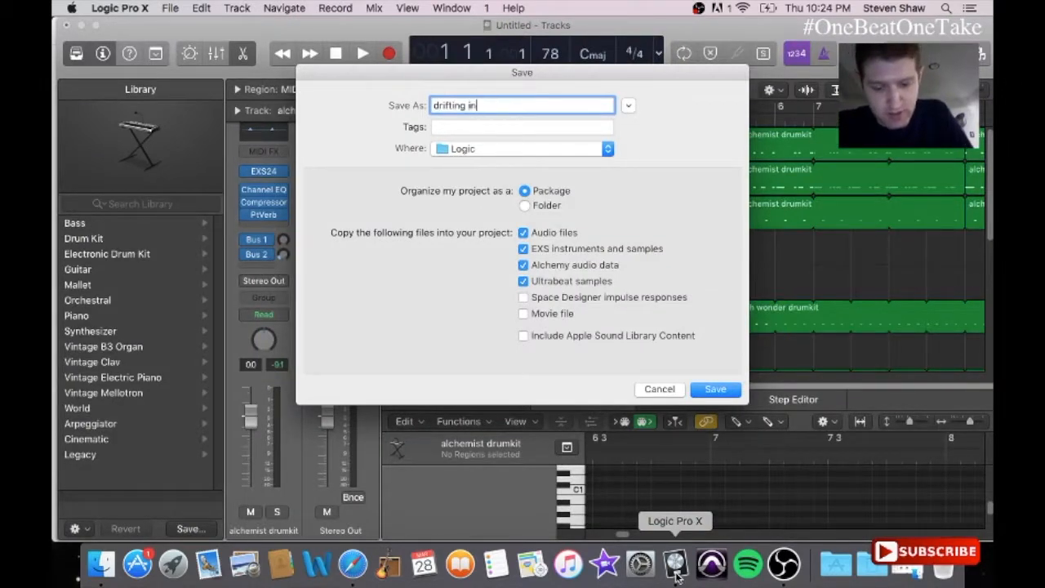
text( time sam)
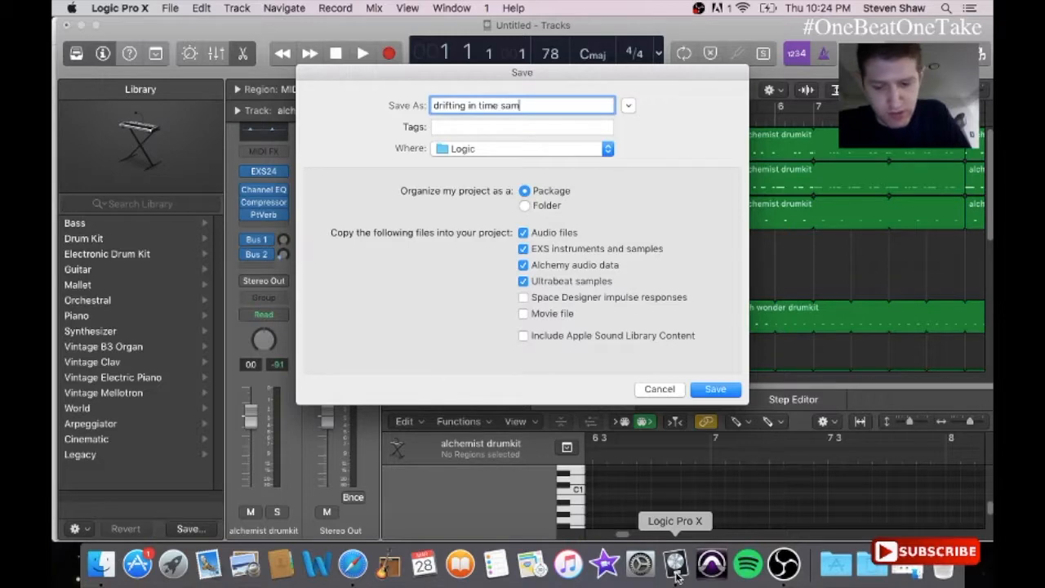
text(ple beat)
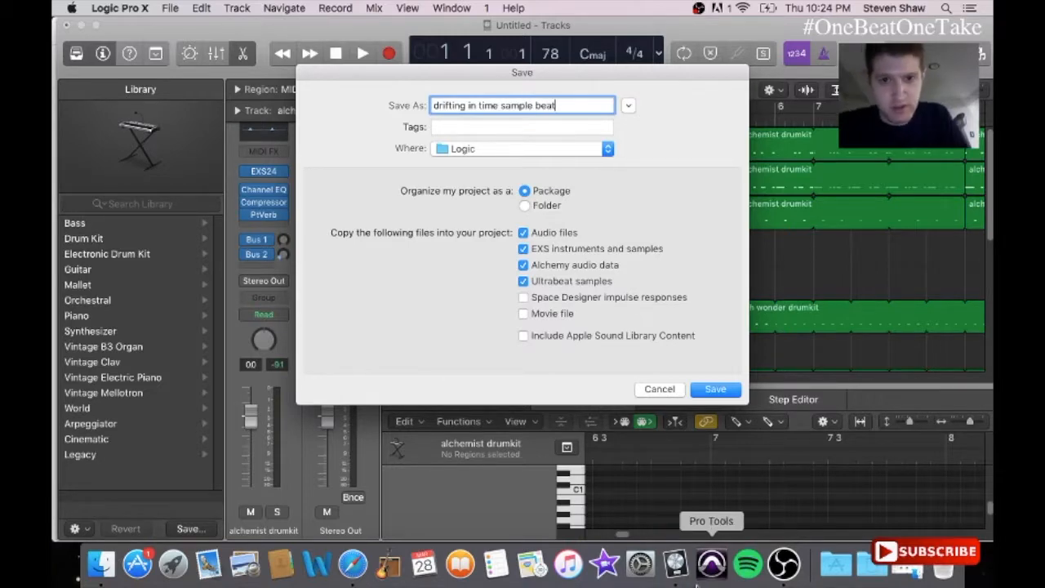
- Save the project as a package in the Logic folder, copying the found EXS samples into it
click(715, 390)
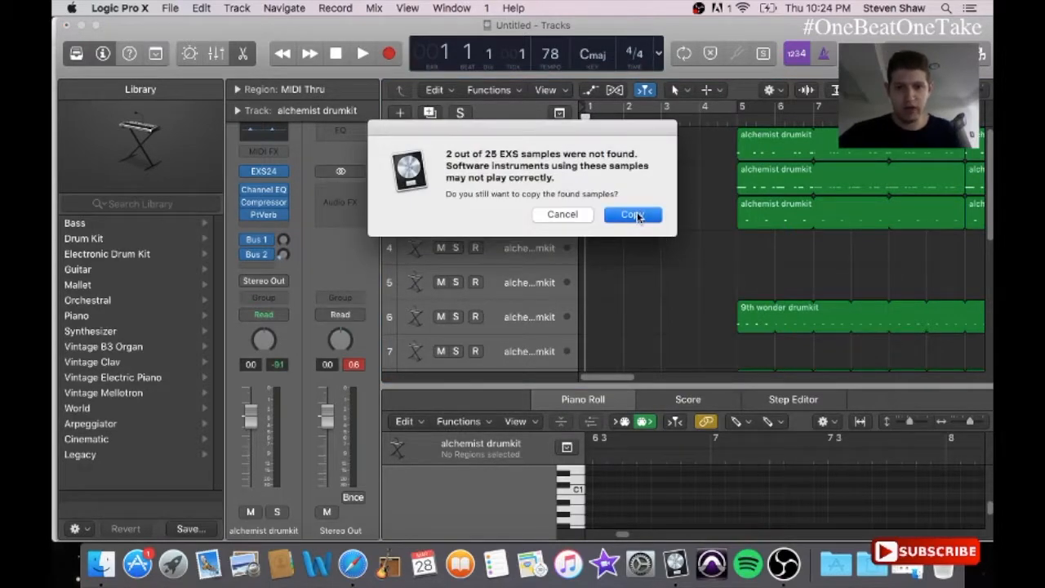
click(633, 214)
click(636, 212)
click(637, 212)
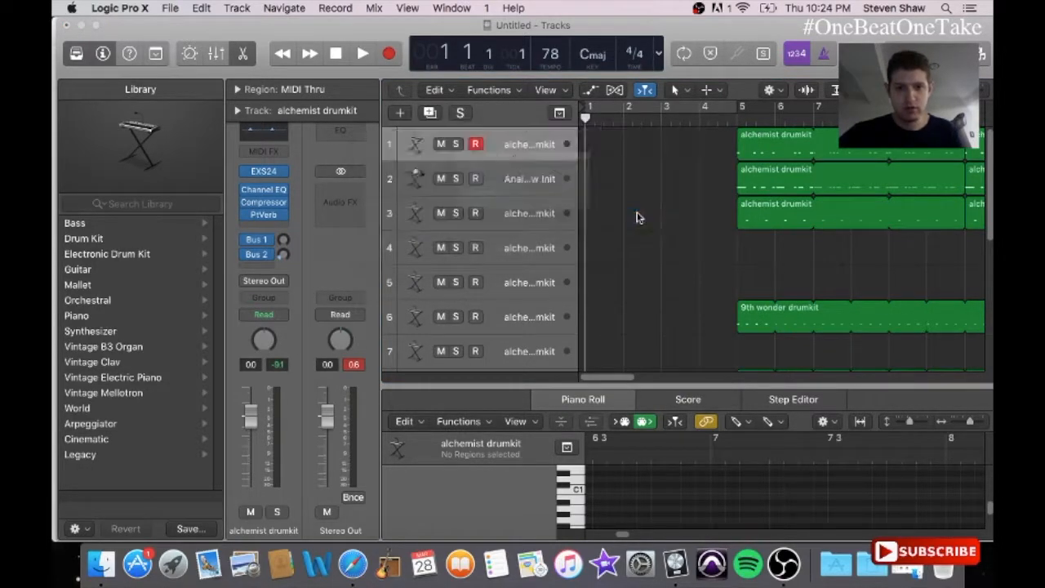
click(637, 214)
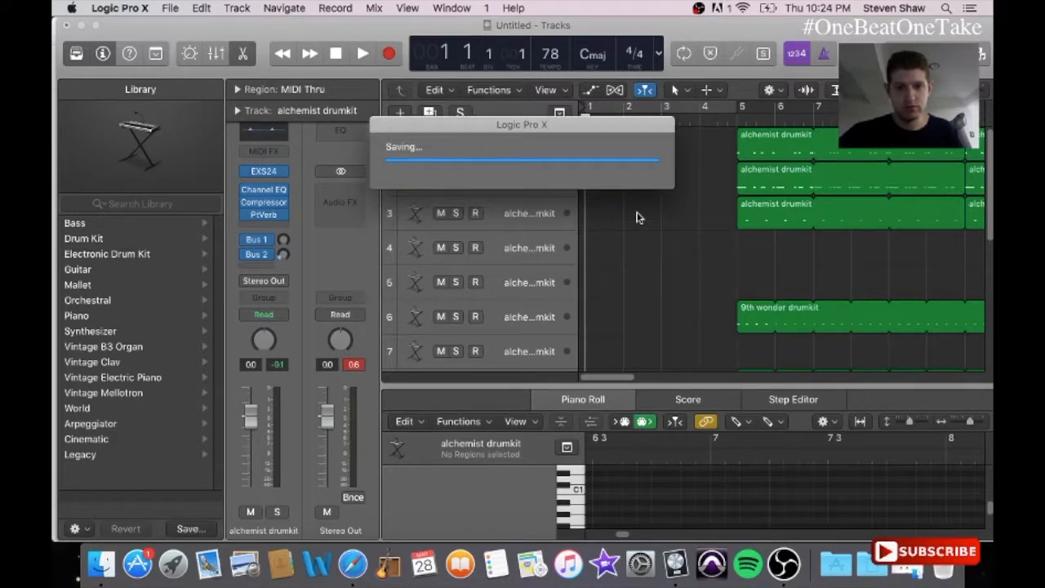